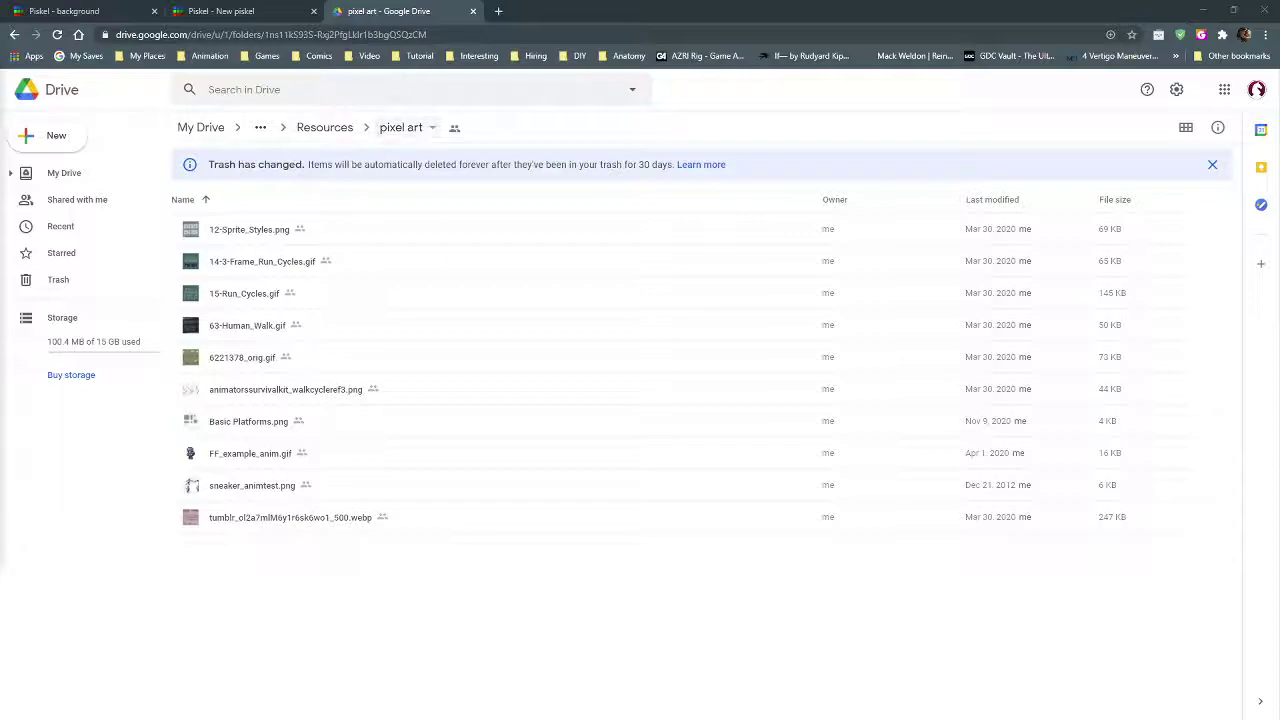
# Step: Switch to the tilemap folder in File Explorer, view dirt-tiles.png enlarged to full screen, and close it
pyautogui.hotkey('alt', 'Tab')
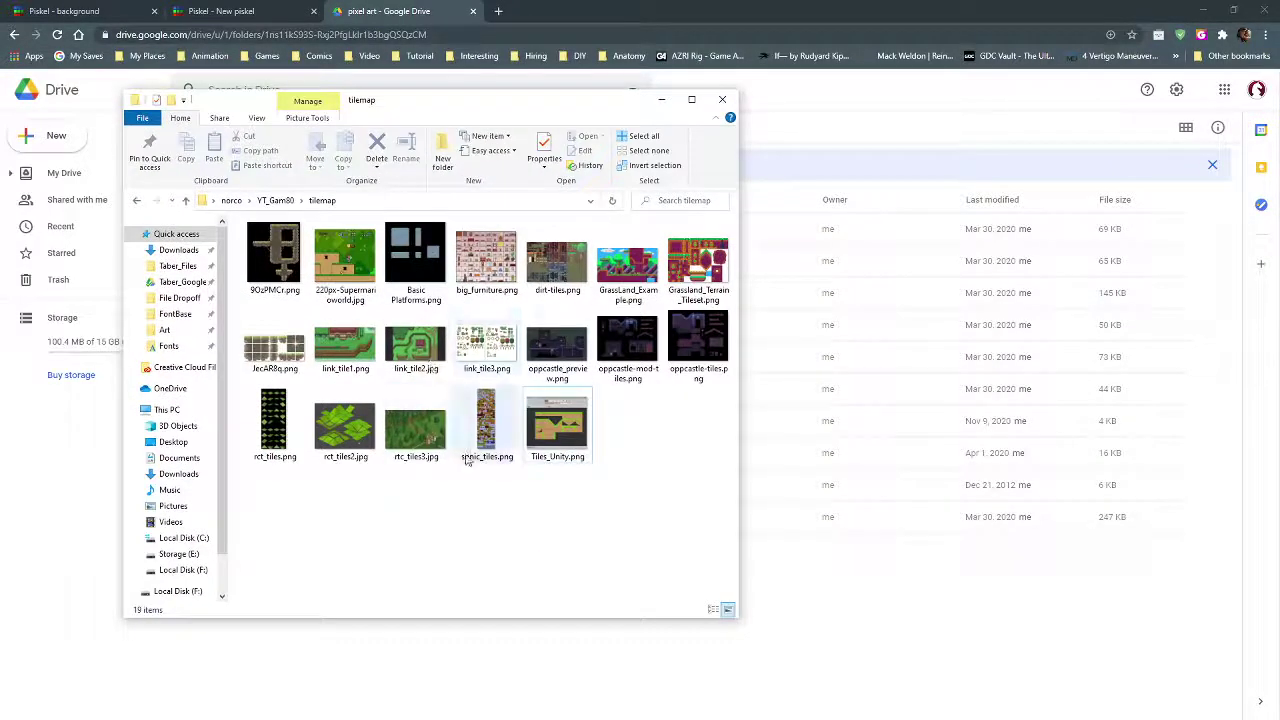
pyautogui.moveTo(466, 460)
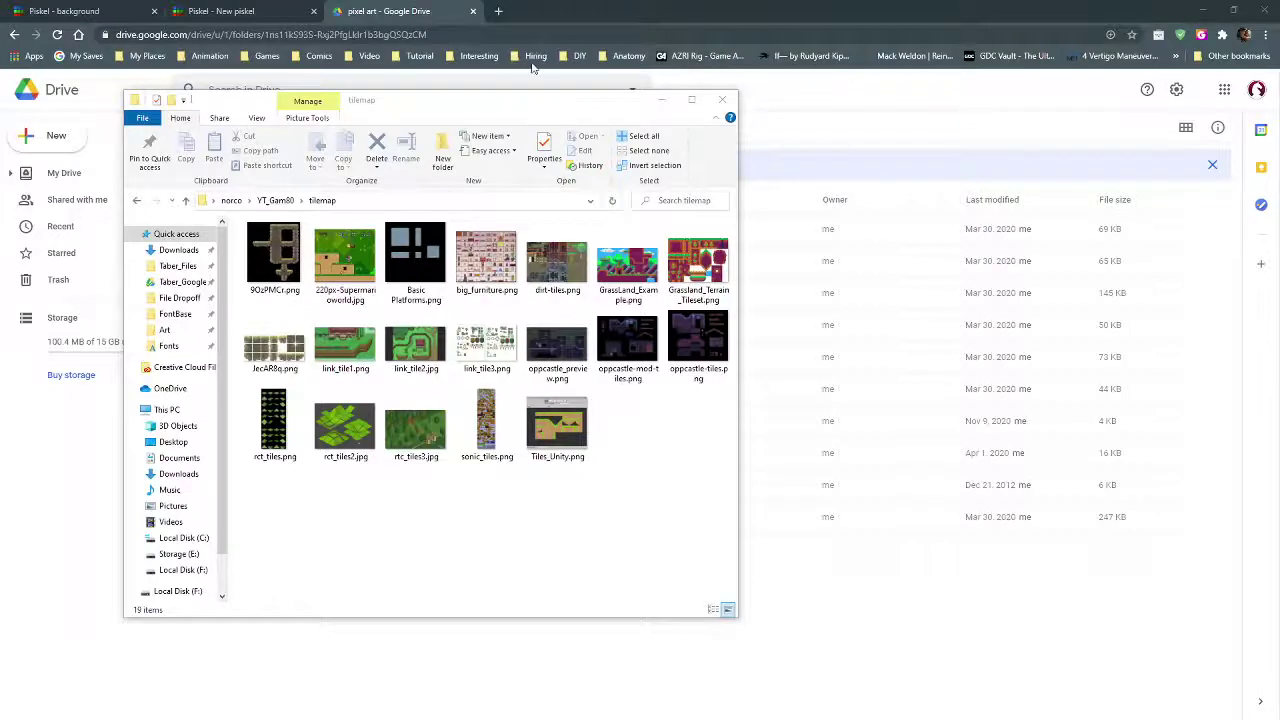
pyautogui.moveTo(531, 100); pyautogui.dragTo(588, 120)
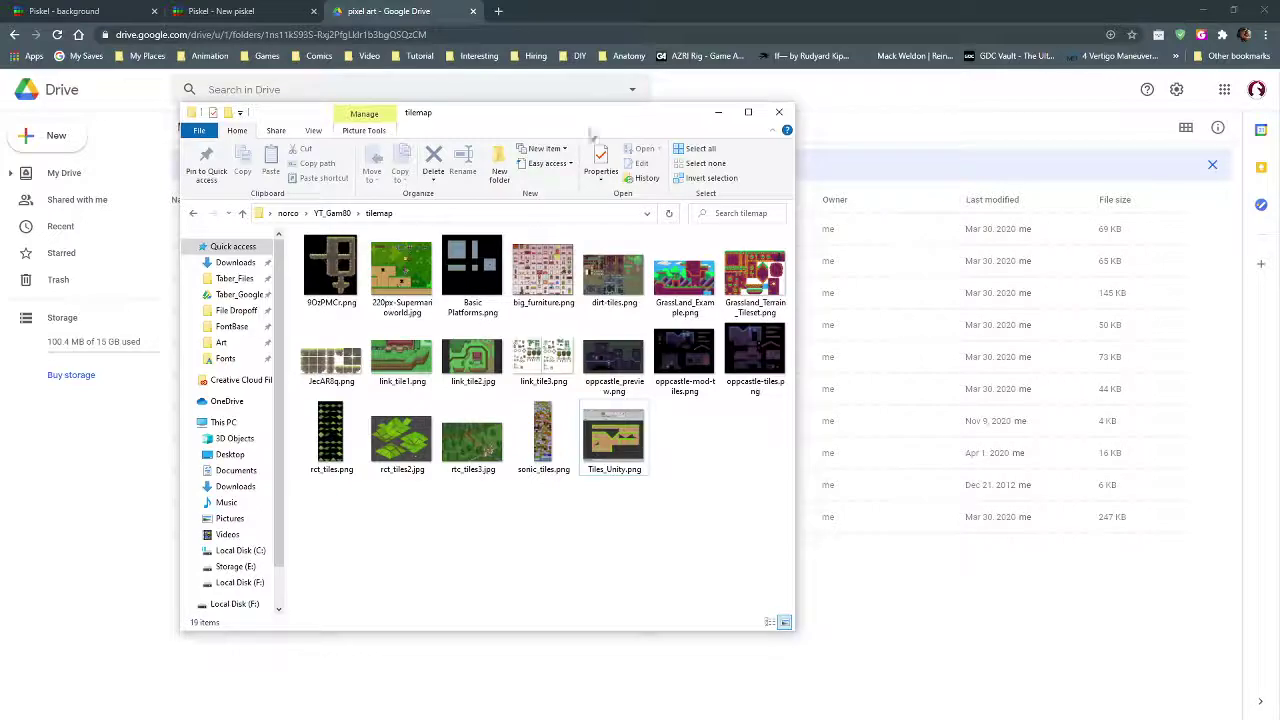
pyautogui.click(607, 287)
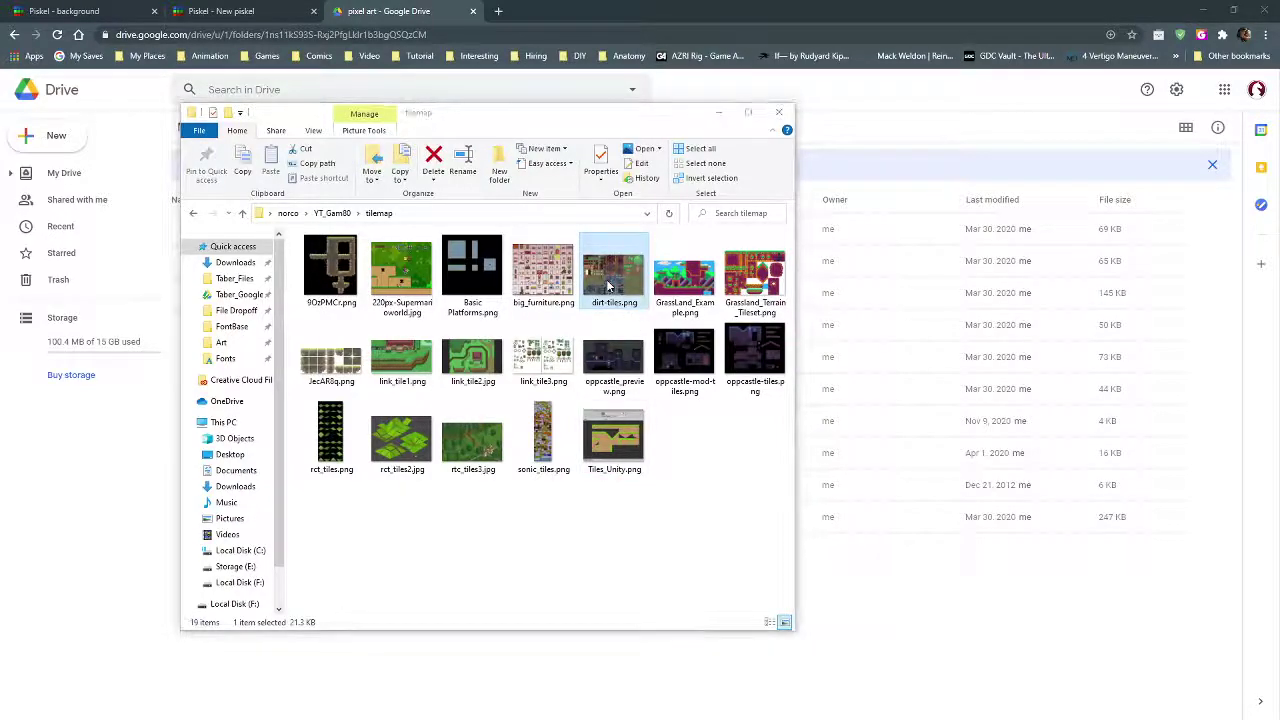
pyautogui.moveTo(285, 136); pyautogui.dragTo(734, 137)
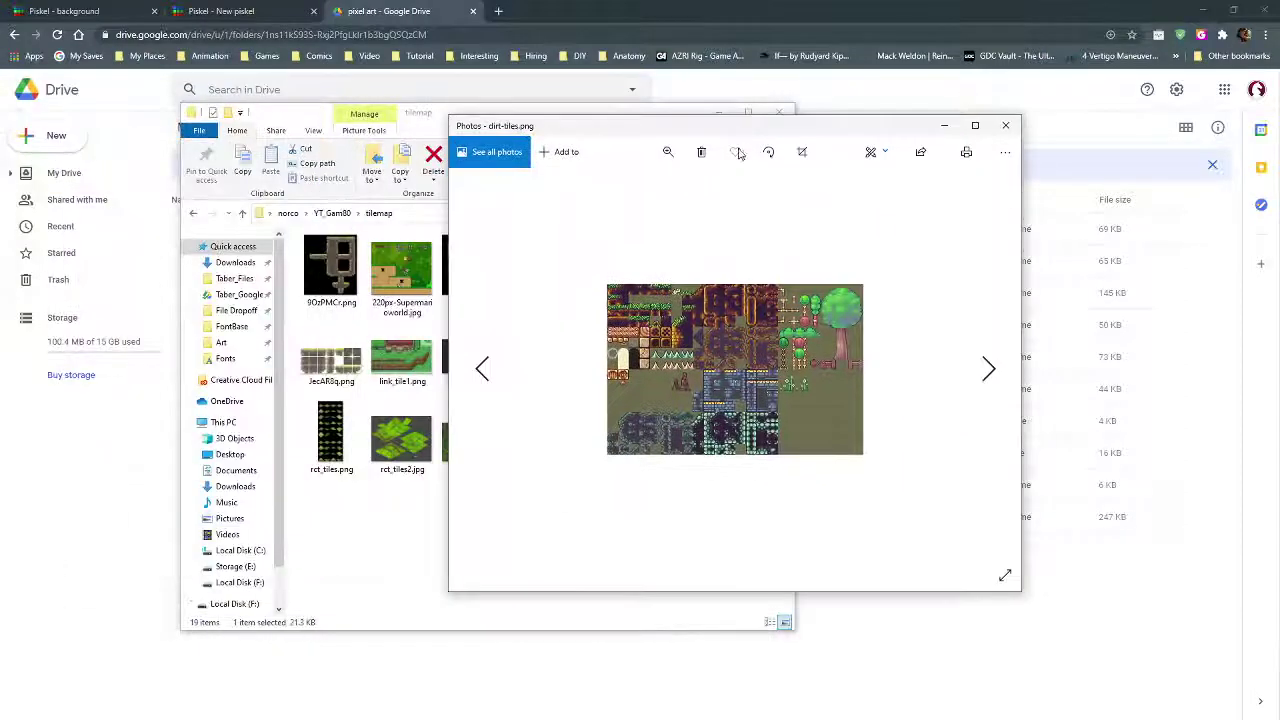
pyautogui.click(974, 126)
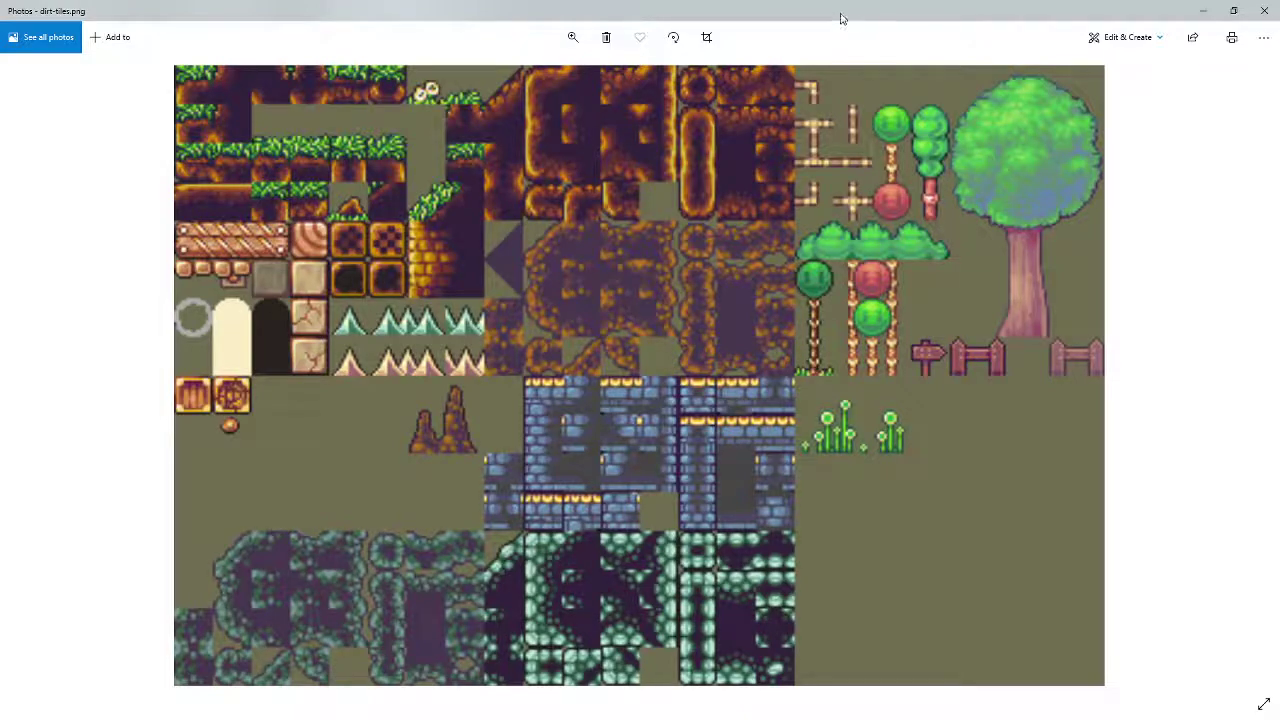
pyautogui.moveTo(840, 18); pyautogui.dragTo(338, 224)
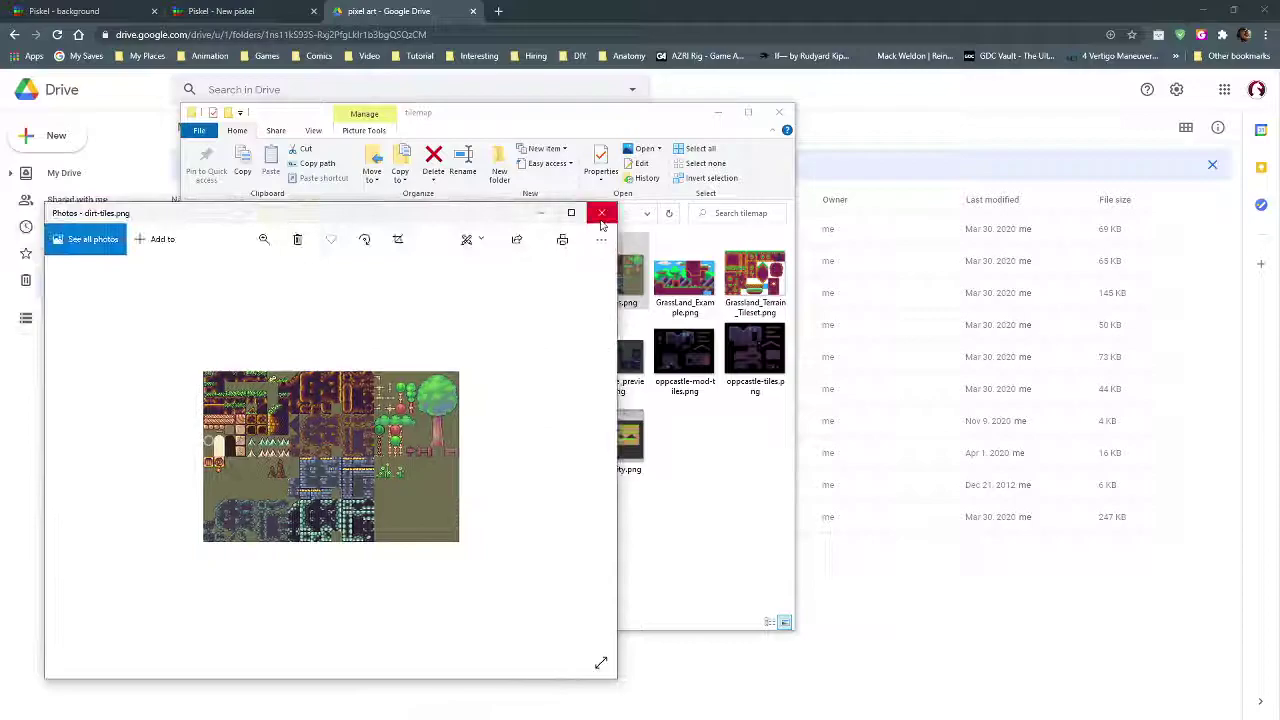
pyautogui.click(601, 214)
# Step: View the isometric park scene rtc_tiles3.jpg from the tilemap folder and close it
pyautogui.moveTo(663, 120); pyautogui.dragTo(667, 97)
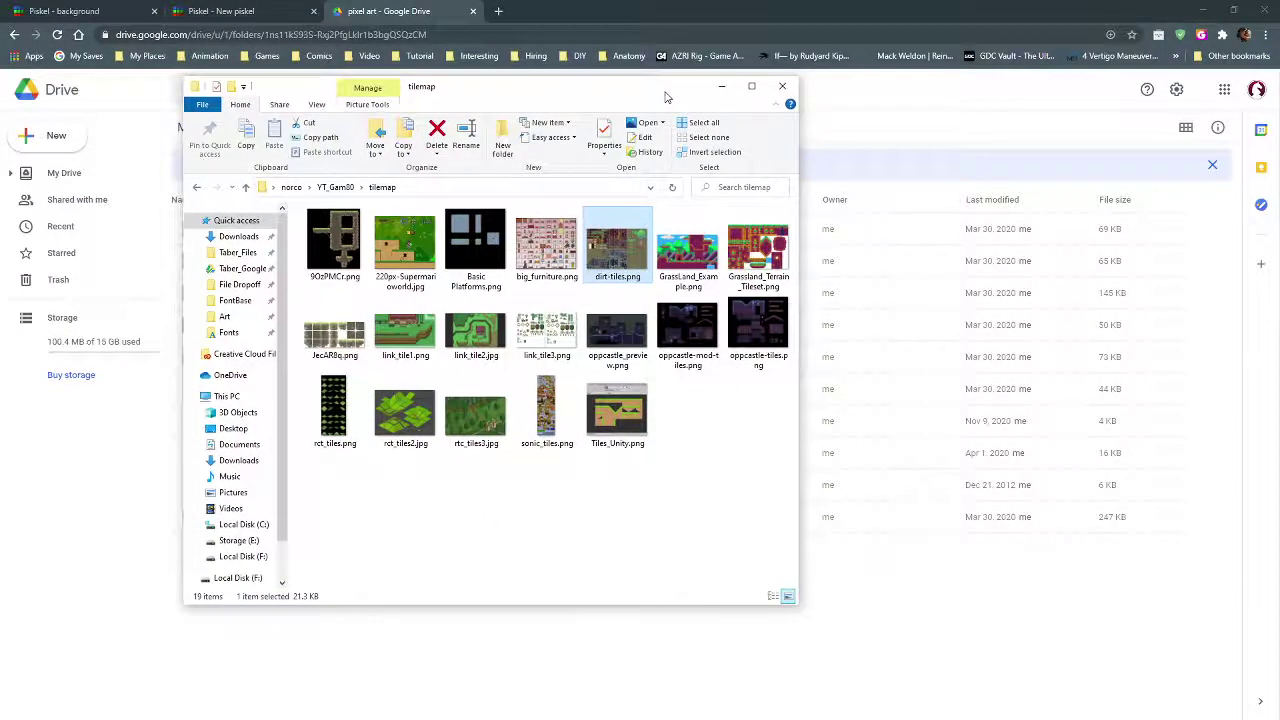
pyautogui.click(466, 416)
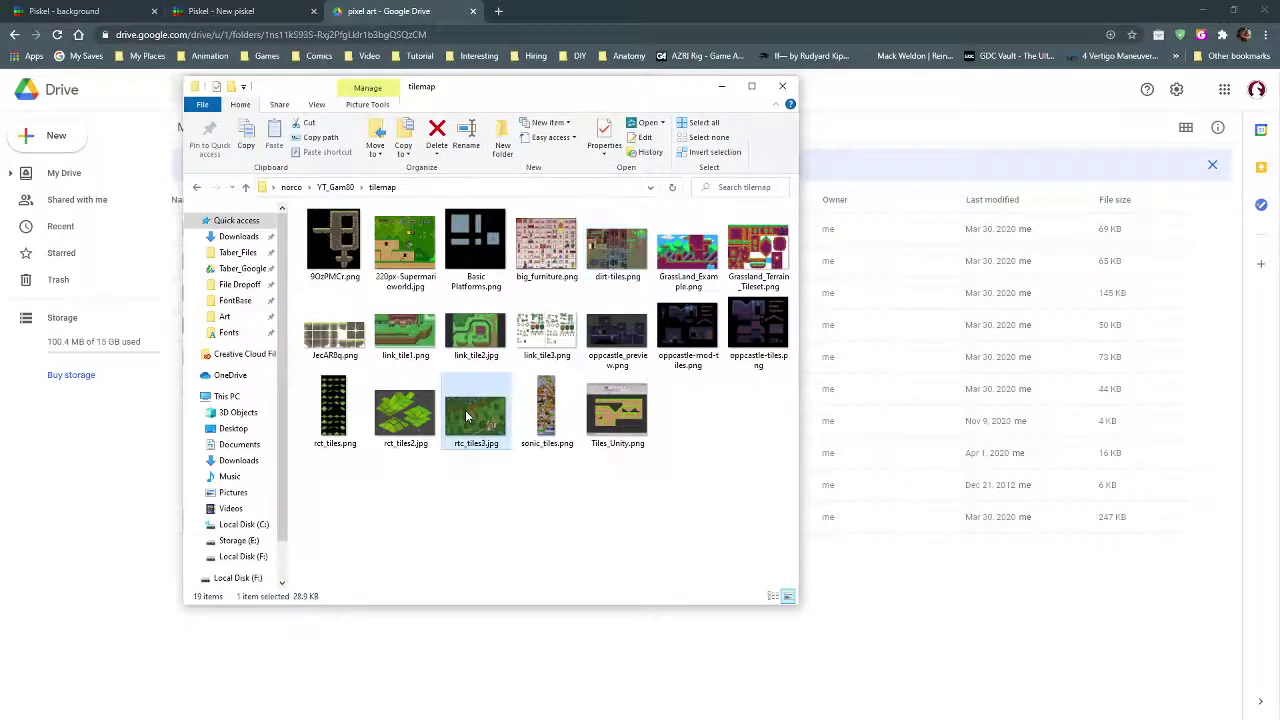
pyautogui.moveTo(457, 214); pyautogui.dragTo(791, 182)
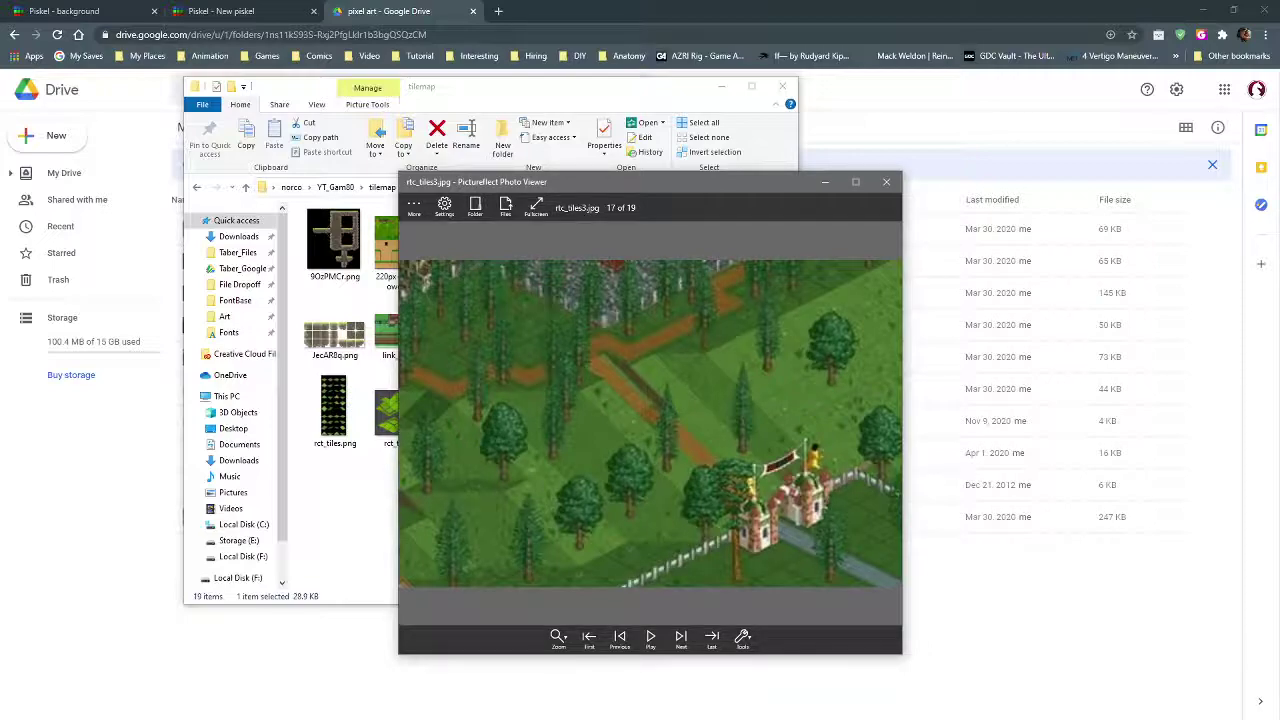
pyautogui.moveTo(733, 181); pyautogui.dragTo(792, 180)
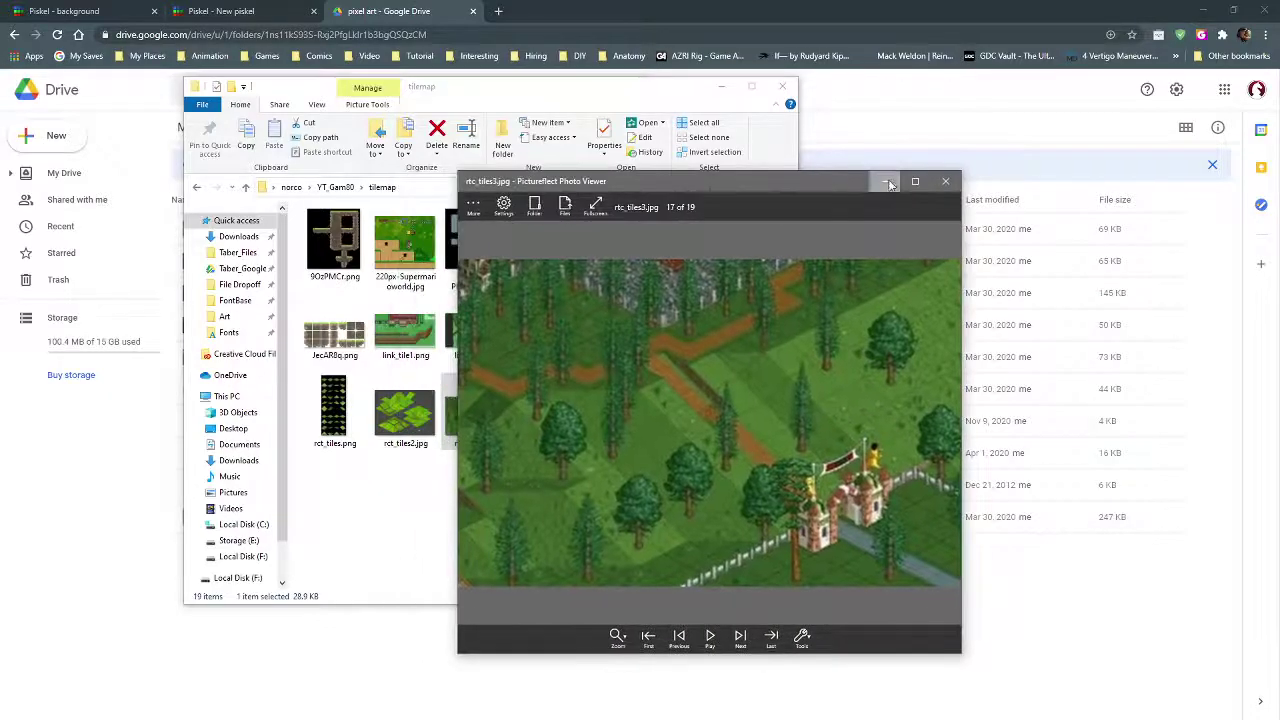
pyautogui.click(945, 181)
# Step: View the isometric terrain images rct_tiles.png and rct_tiles2.jpg one after the other, closing each
pyautogui.doubleClick(333, 410)
pyautogui.moveTo(480, 211); pyautogui.dragTo(678, 211)
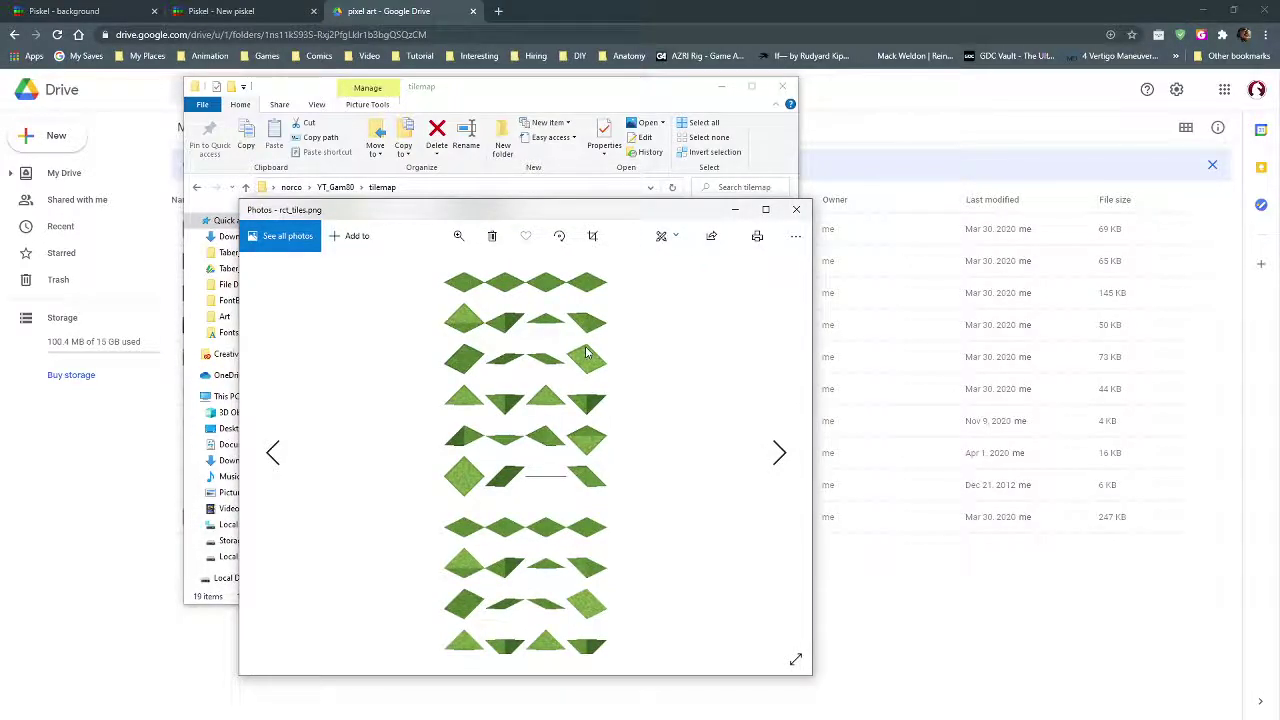
pyautogui.moveTo(652, 214); pyautogui.dragTo(990, 199)
pyautogui.click(1124, 192)
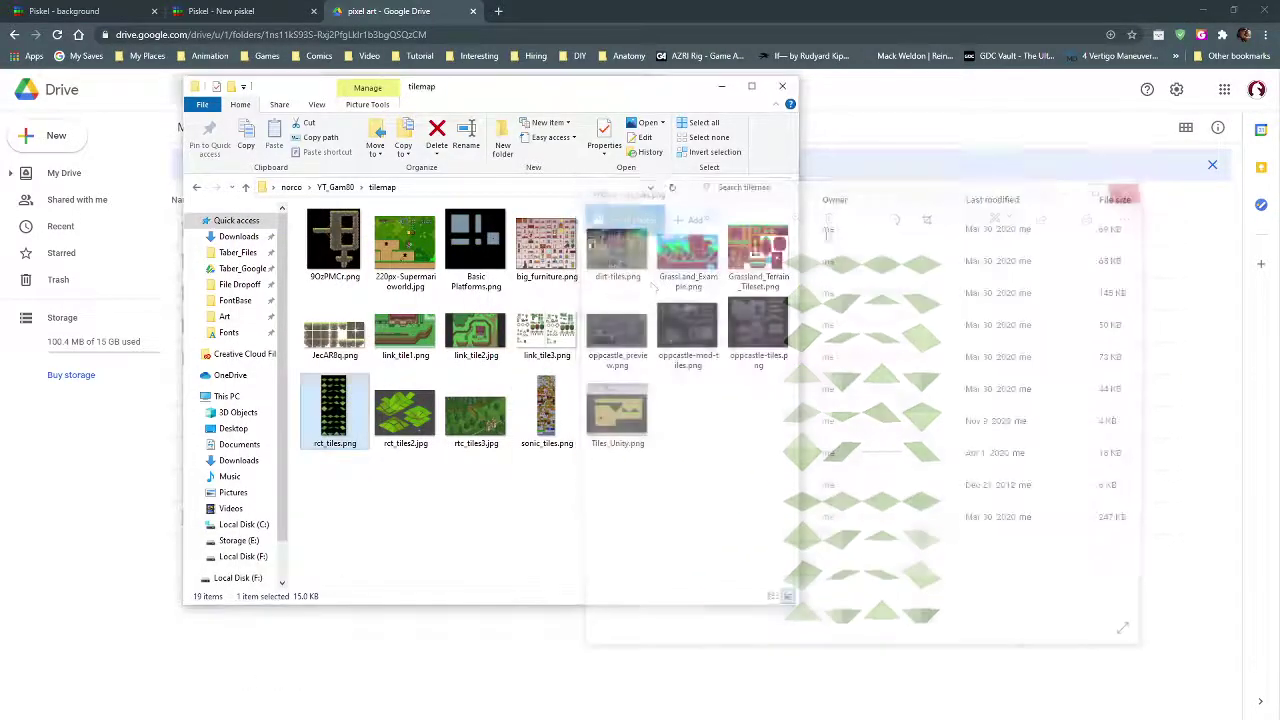
pyautogui.doubleClick(422, 404)
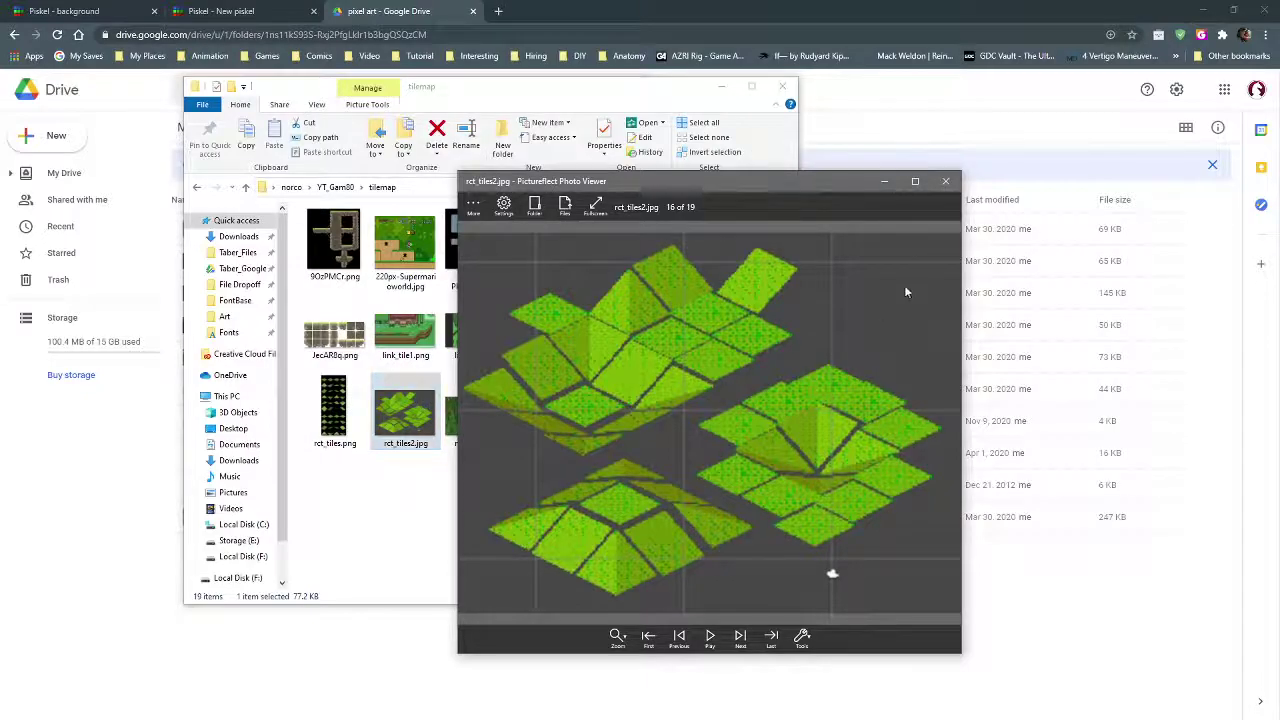
pyautogui.click(947, 187)
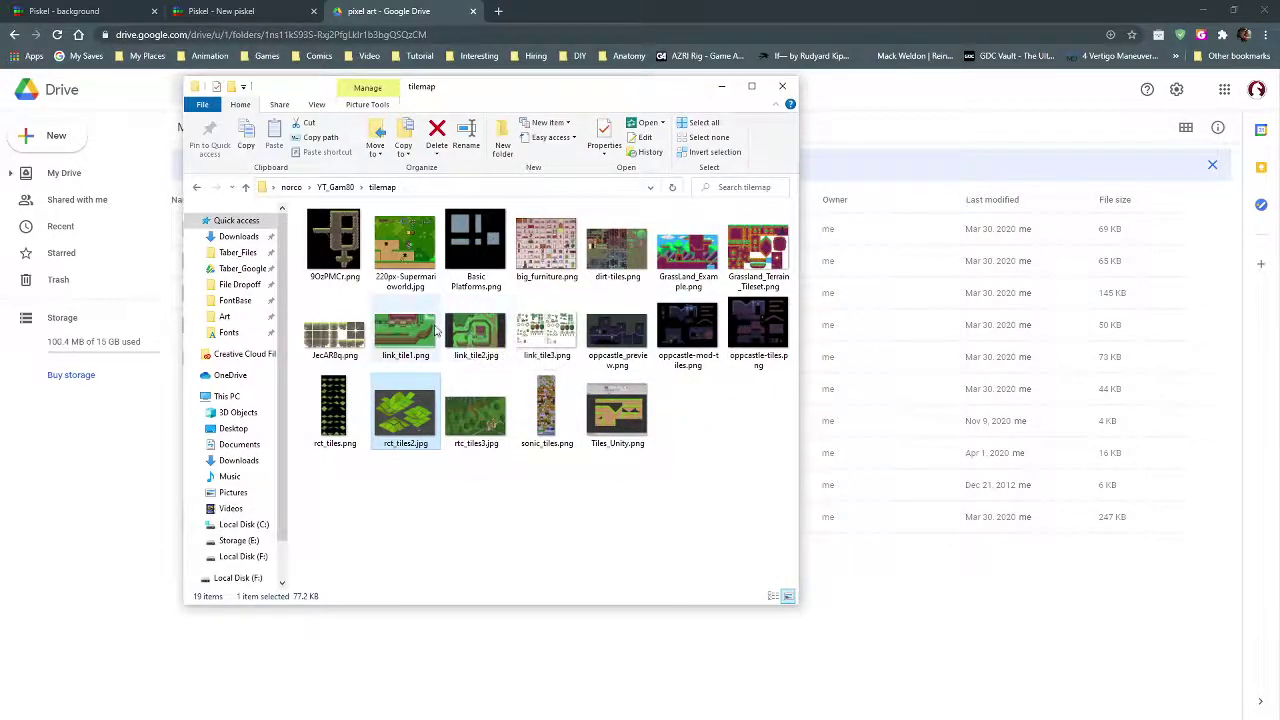
# Step: View link_tile1.png and its related tile sheet link_tile3.png, closing each image
pyautogui.moveTo(436, 332)
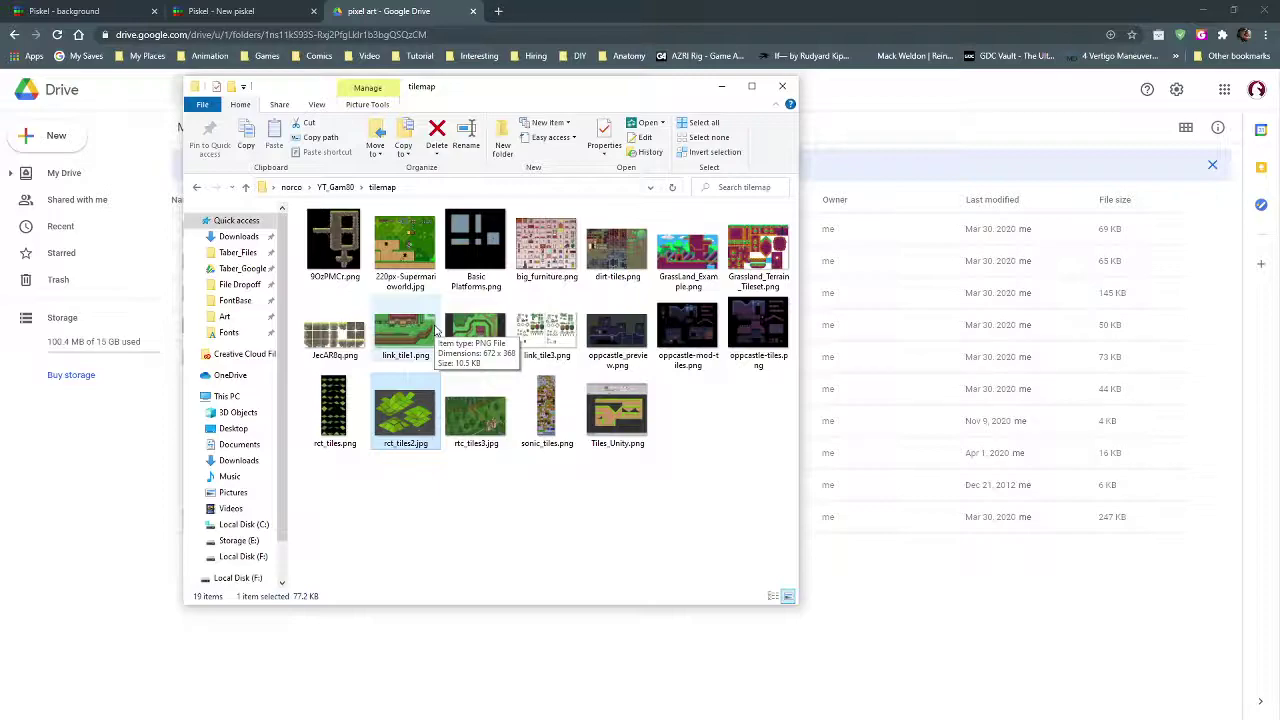
pyautogui.doubleClick(434, 332)
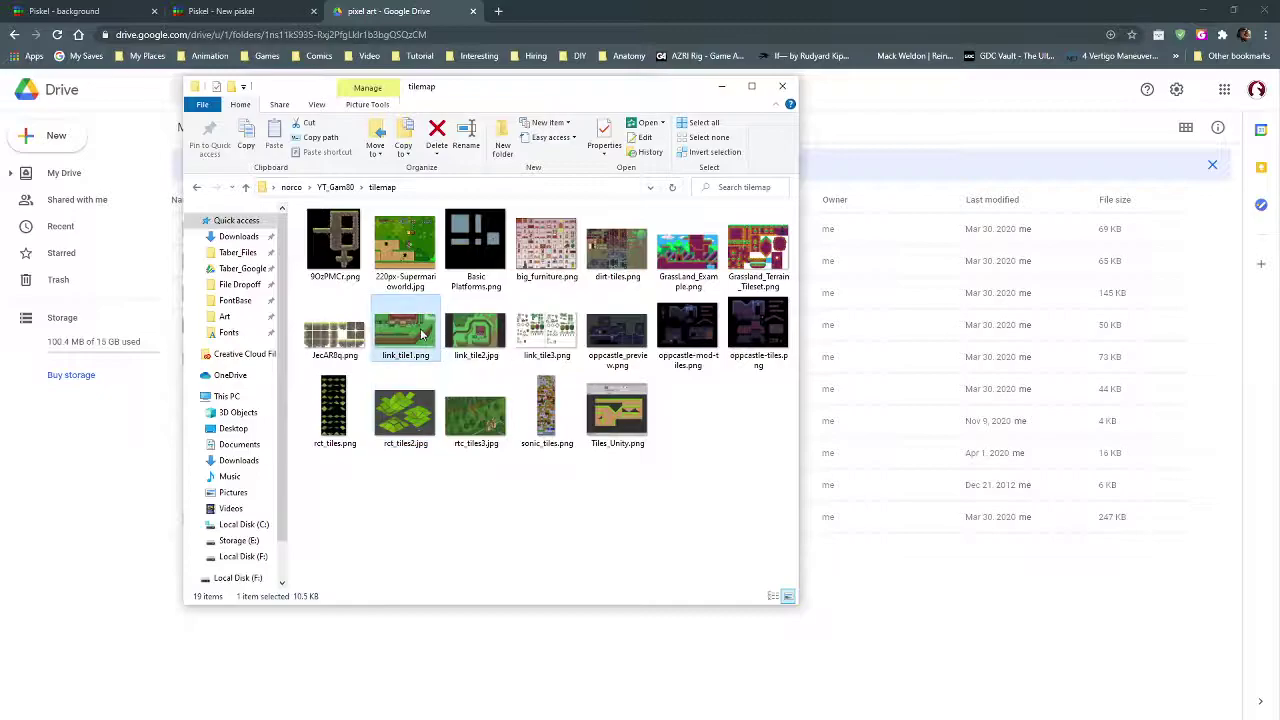
pyautogui.moveTo(969, 191); pyautogui.dragTo(737, 199)
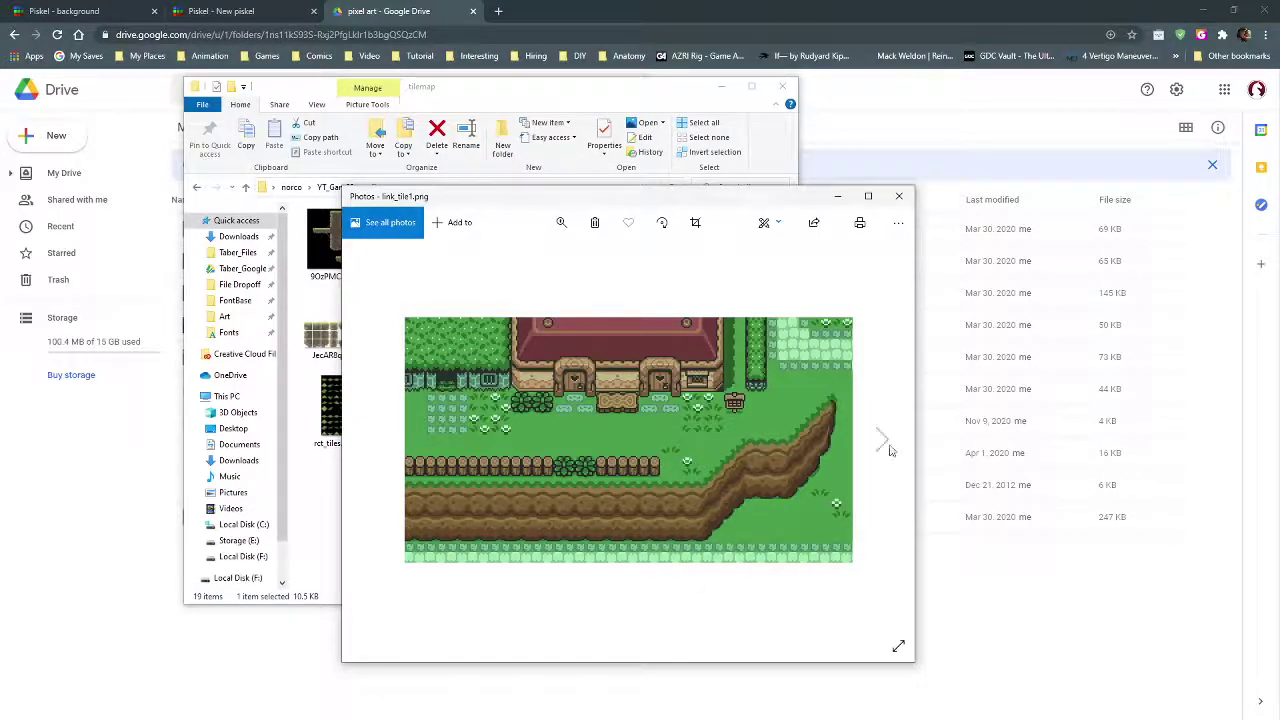
pyautogui.click(898, 197)
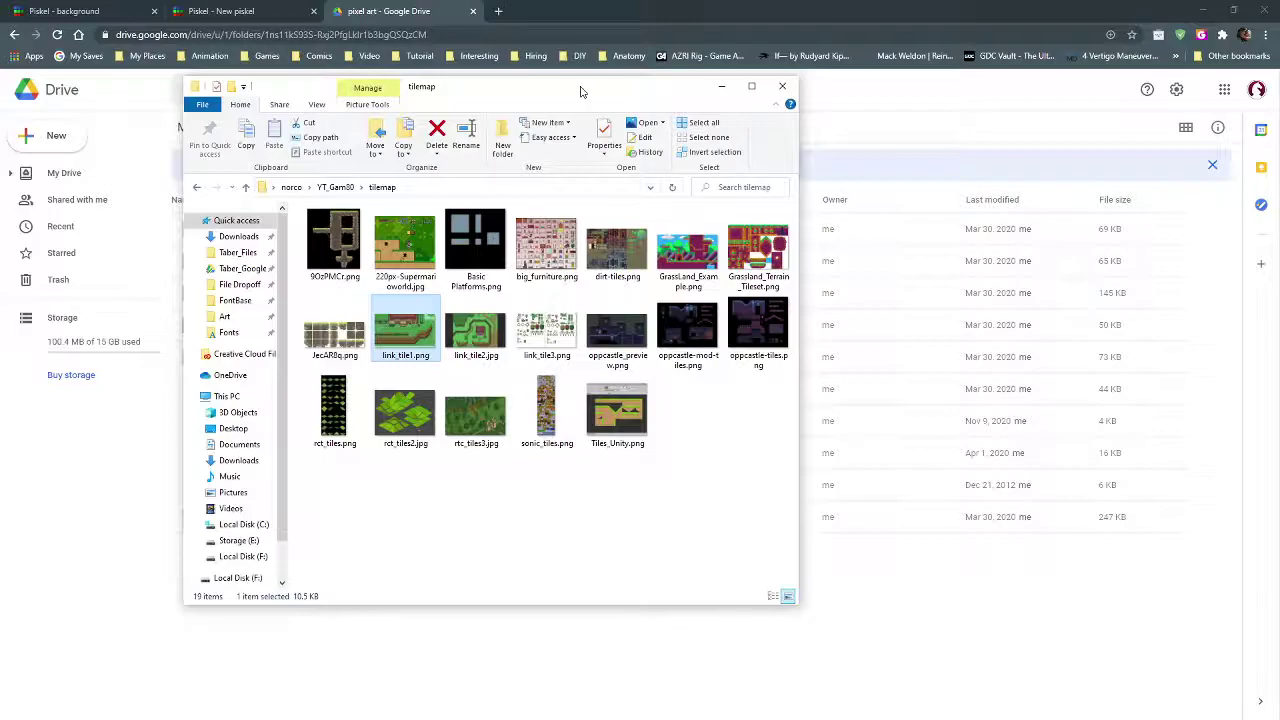
pyautogui.doubleClick(541, 340)
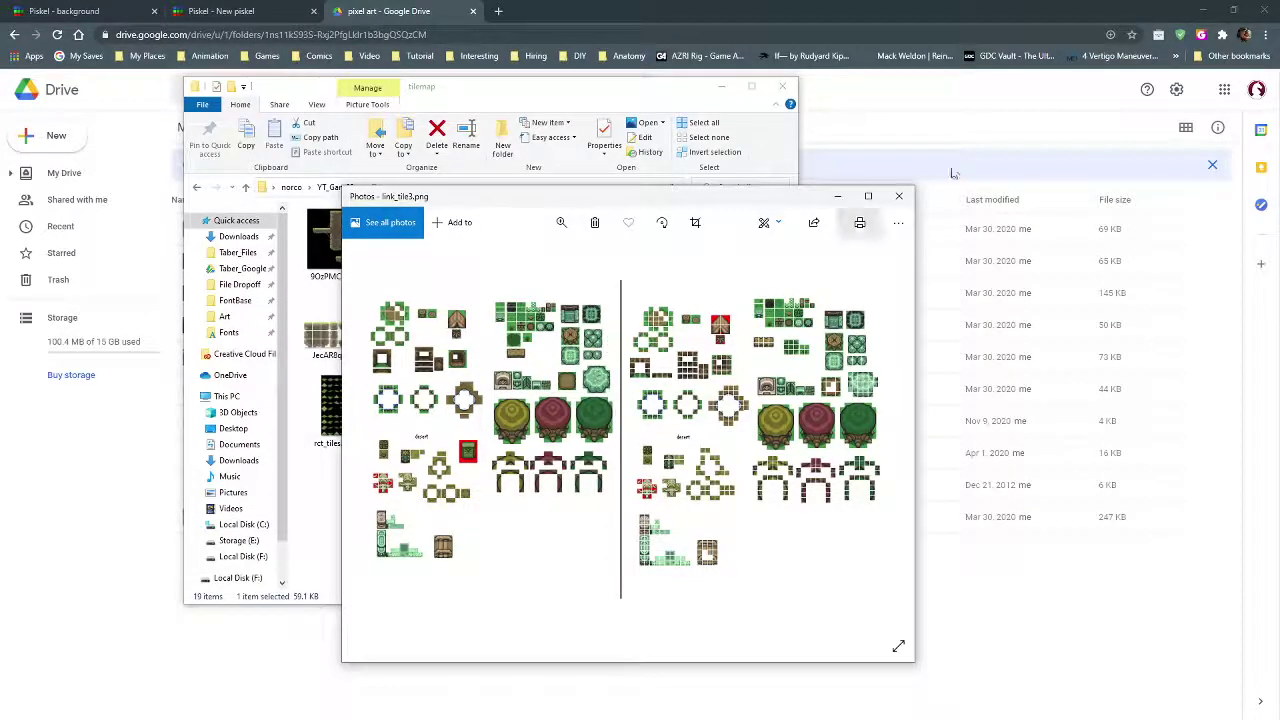
pyautogui.click(898, 195)
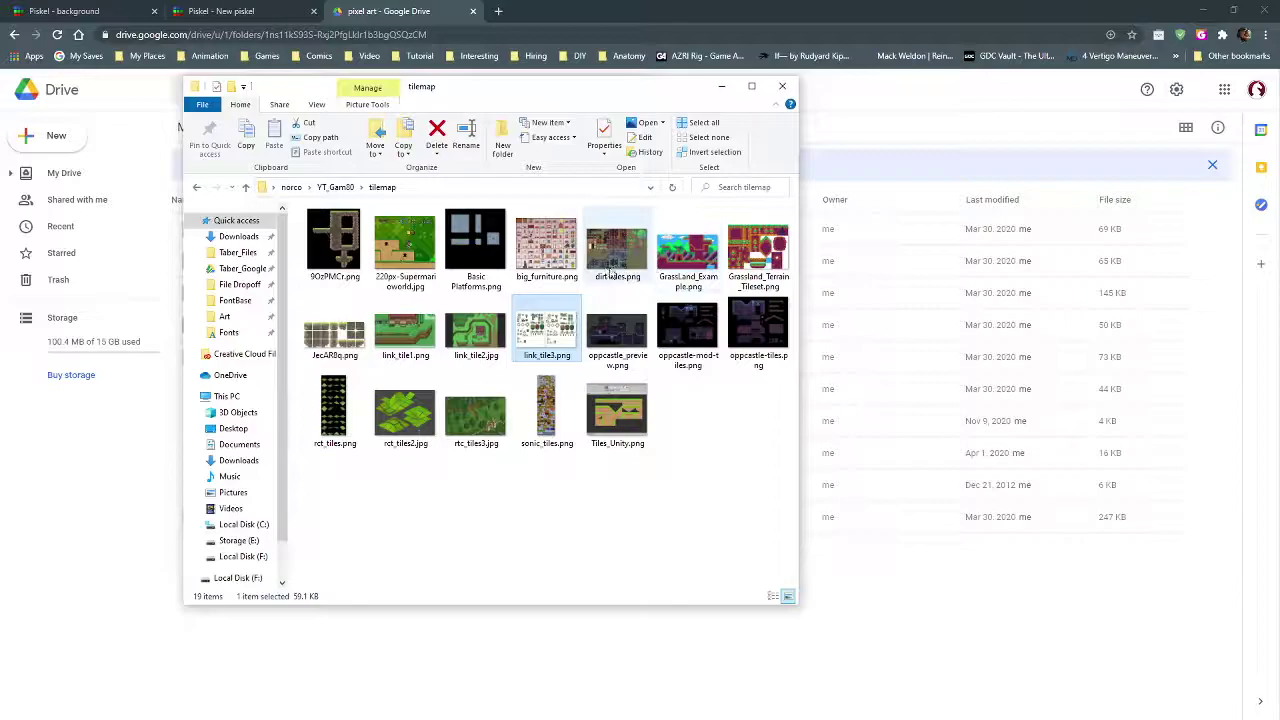
# Step: View the furniture sprite sheet big_furniture.png enlarged to full screen and close it
pyautogui.doubleClick(555, 258)
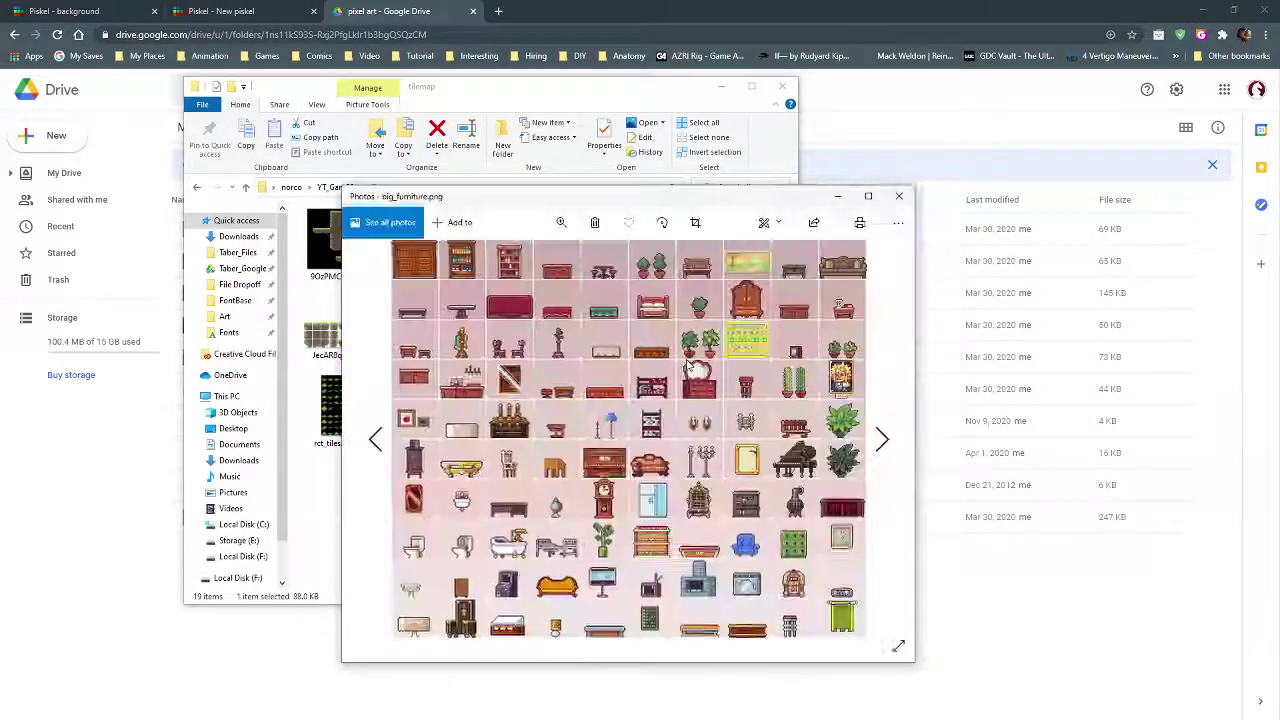
pyautogui.click(868, 196)
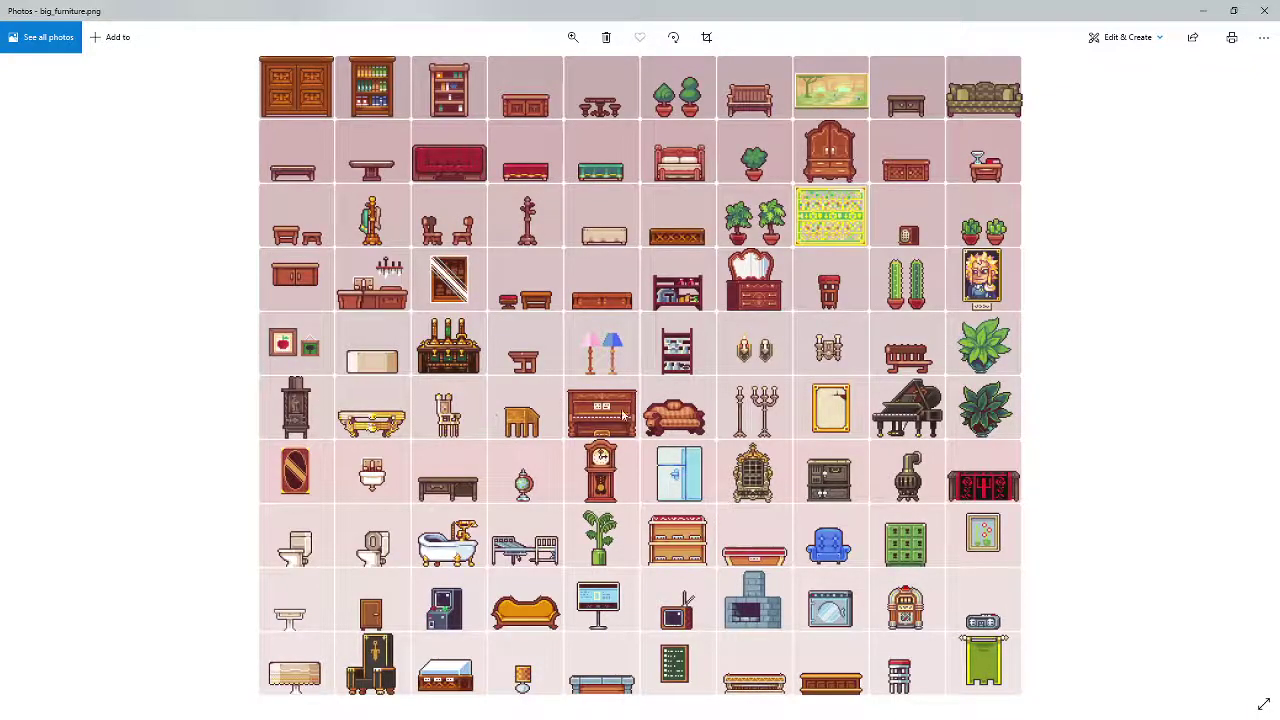
pyautogui.moveTo(1123, 9); pyautogui.dragTo(684, 165)
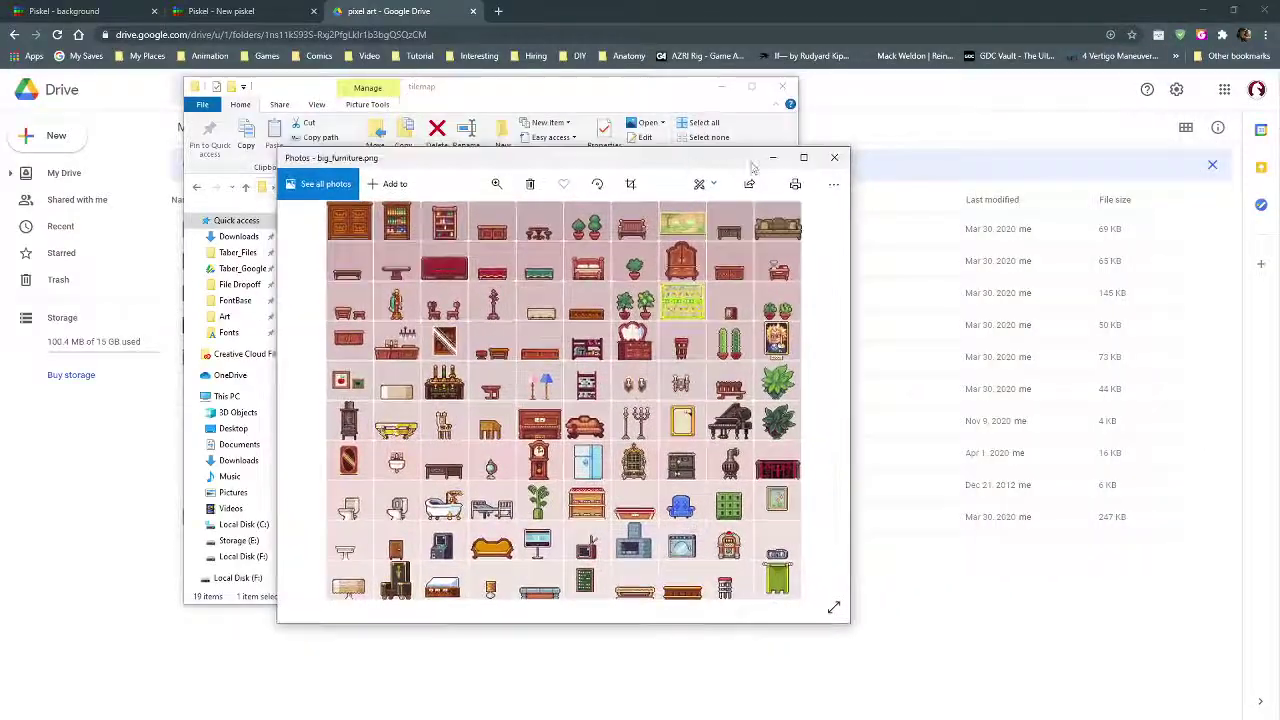
pyautogui.click(832, 157)
# Step: Switch to Google Drive, preview Basic Platforms.png in the pixel art folder, and switch to the Basic Platforms sprite in Piskel
pyautogui.hotkey('alt', 'Tab')
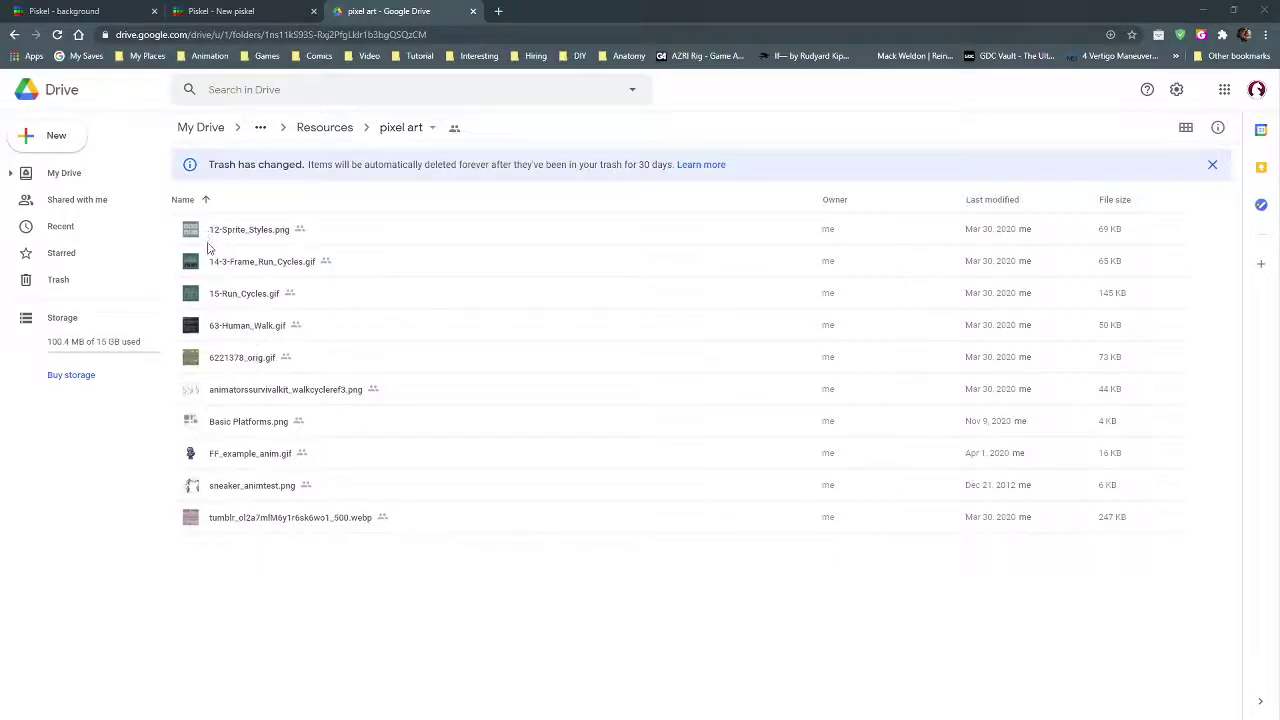
pyautogui.doubleClick(189, 428)
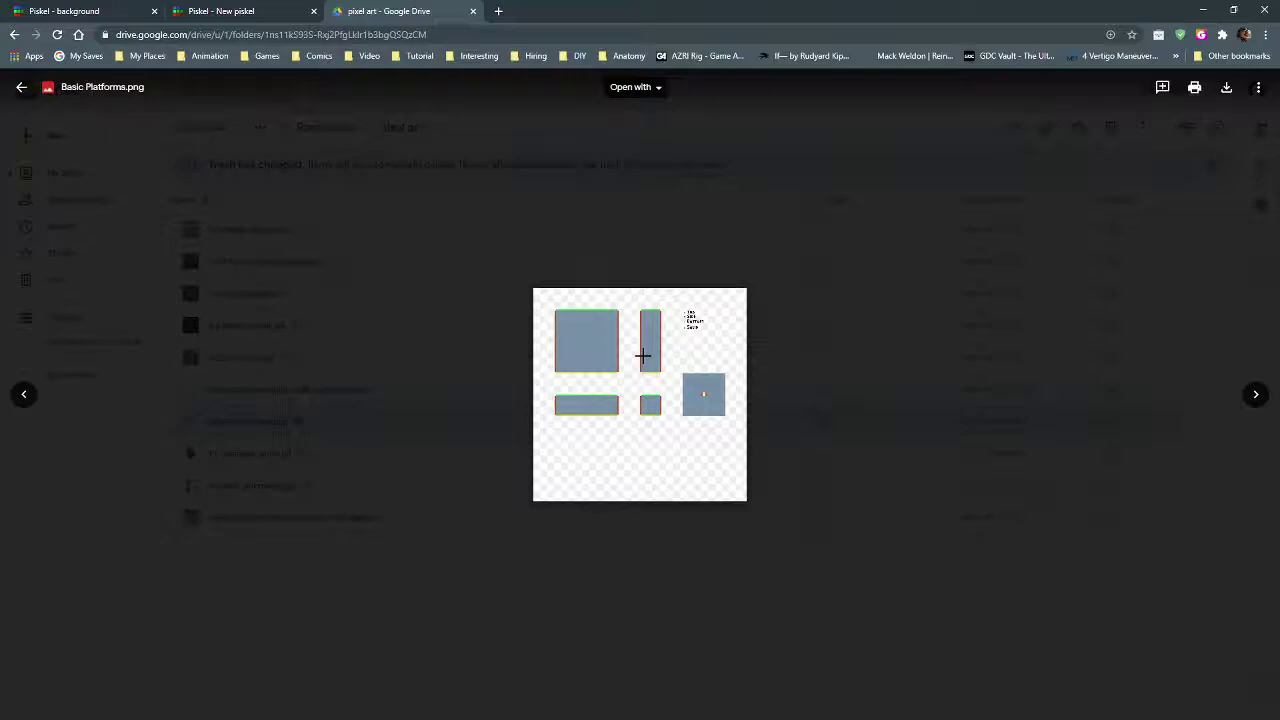
pyautogui.click(375, 550)
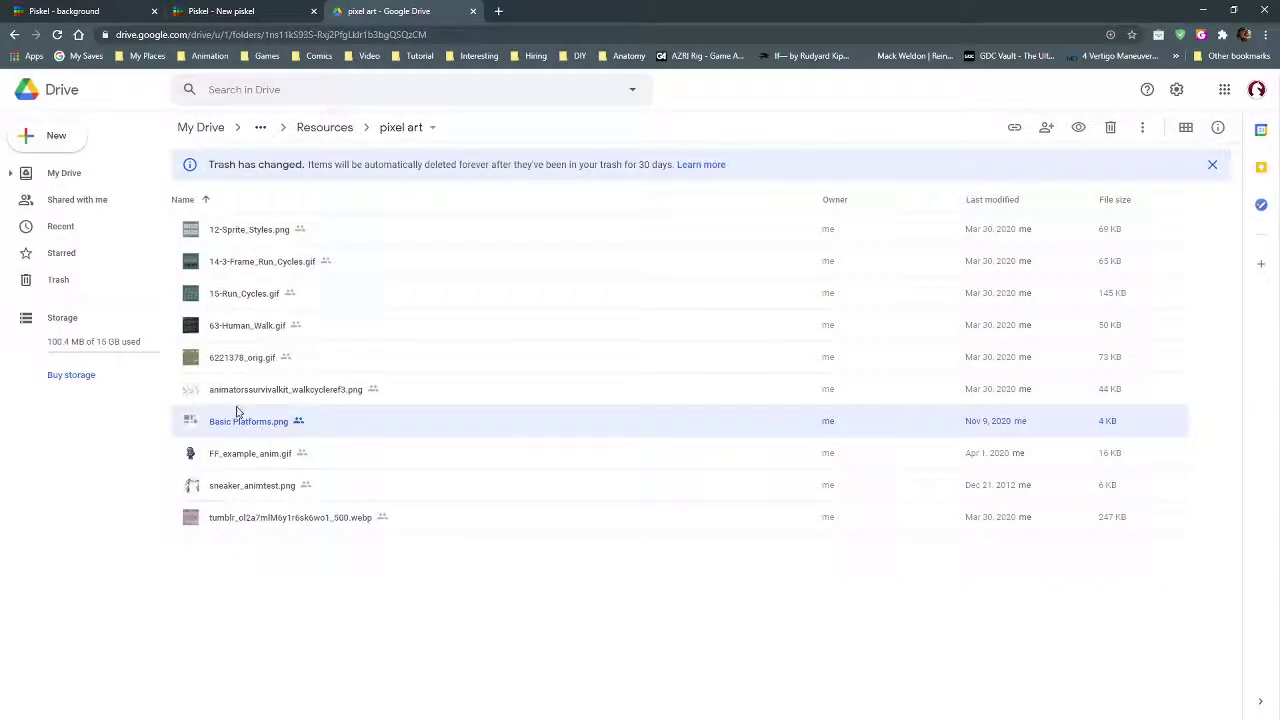
pyautogui.click(260, 11)
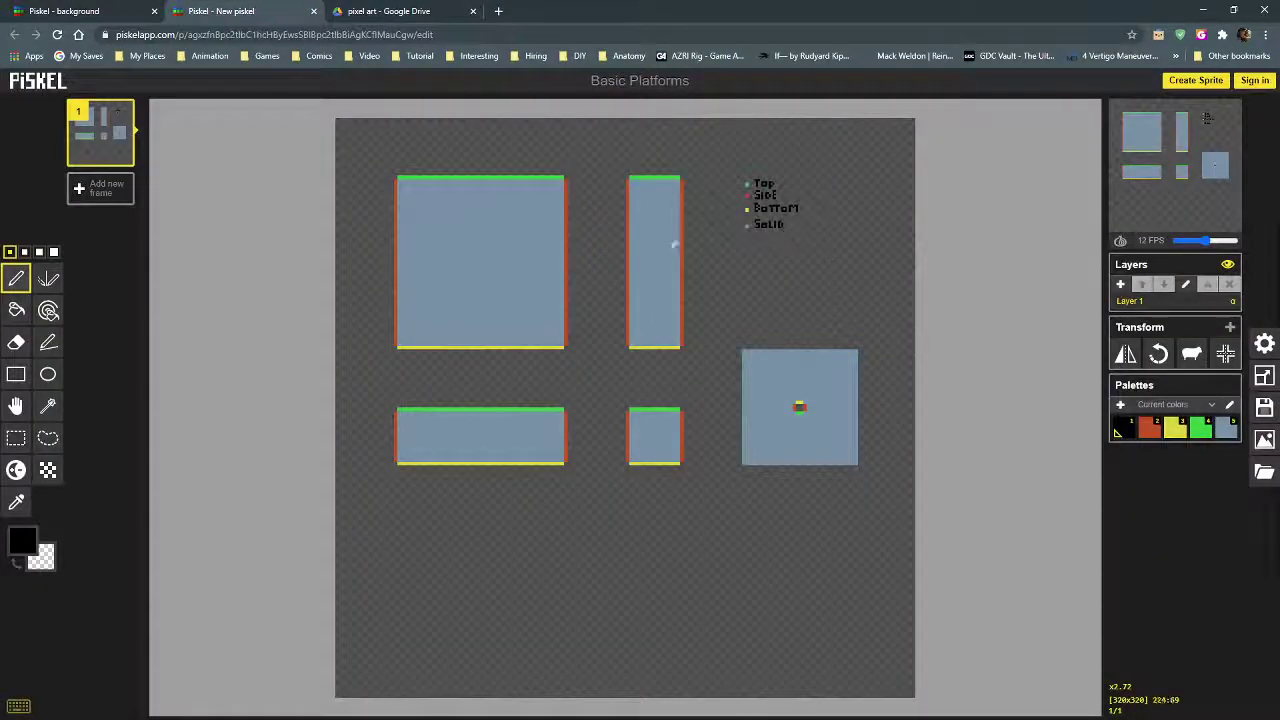
# Step: Switch to the background sprite, turn off the display of the other layers, and examine Layers 1, 2 and 3 individually
pyautogui.click(97, 11)
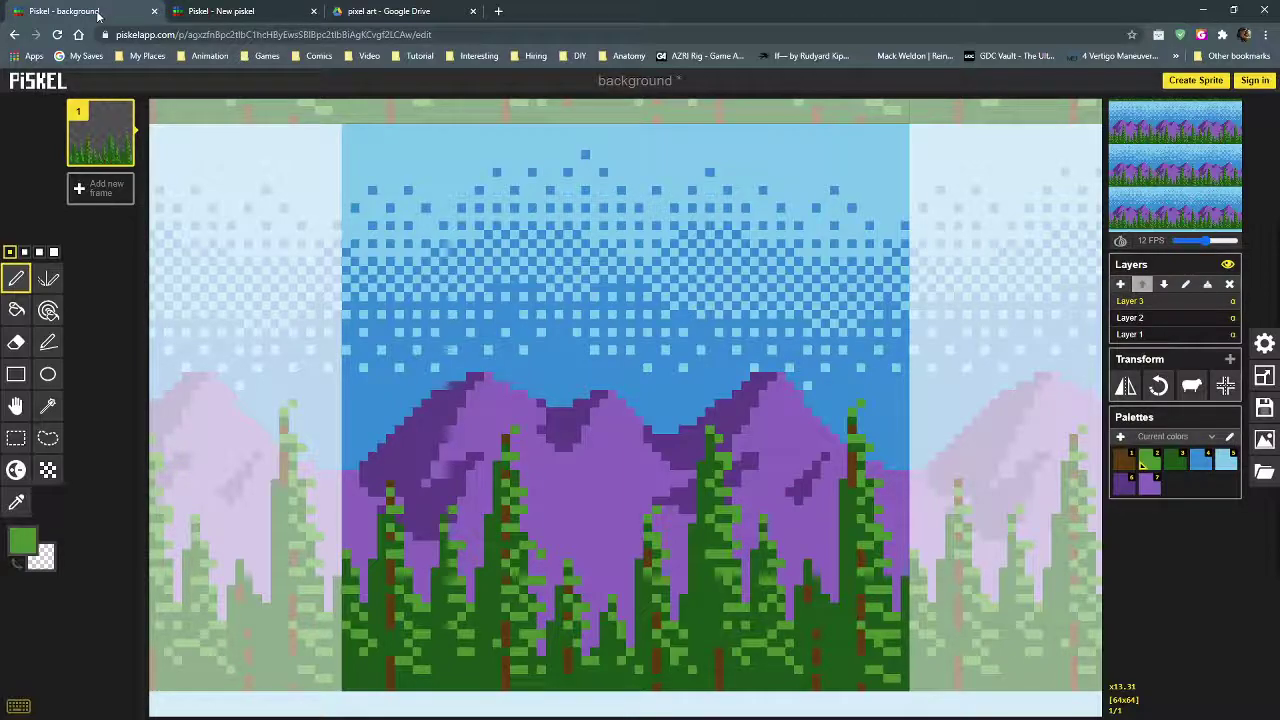
pyautogui.click(1227, 265)
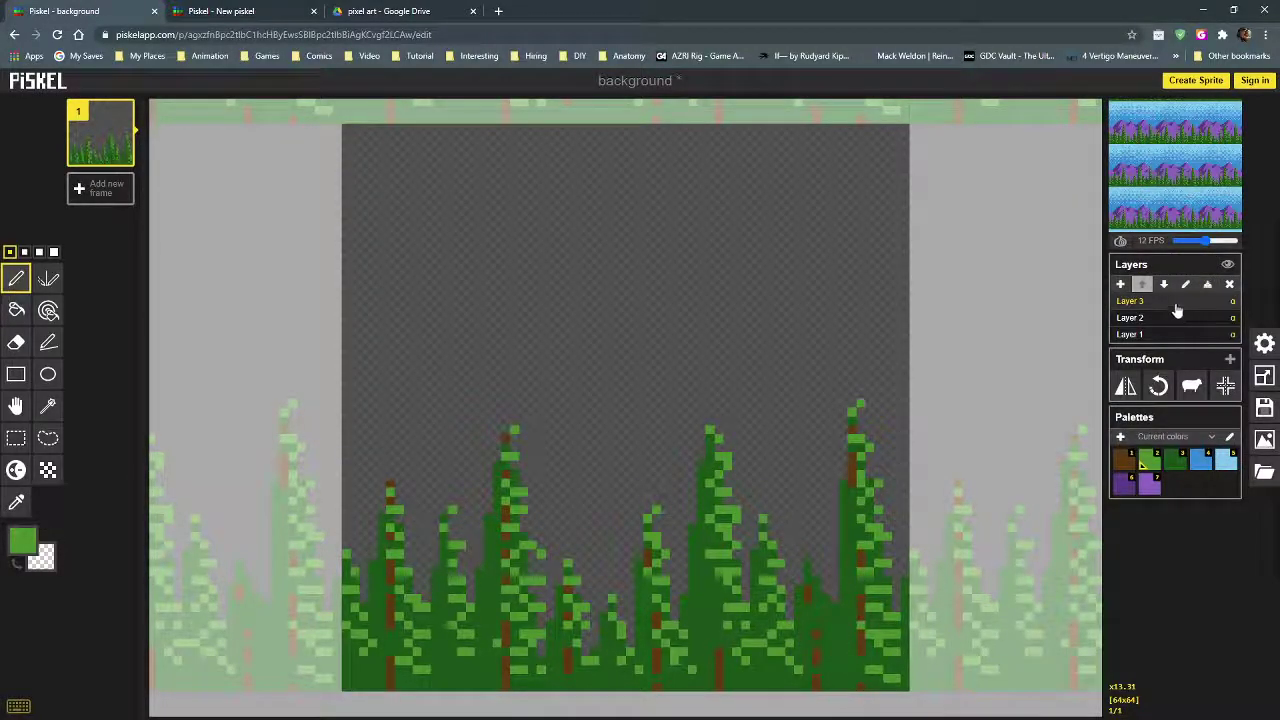
pyautogui.click(1174, 336)
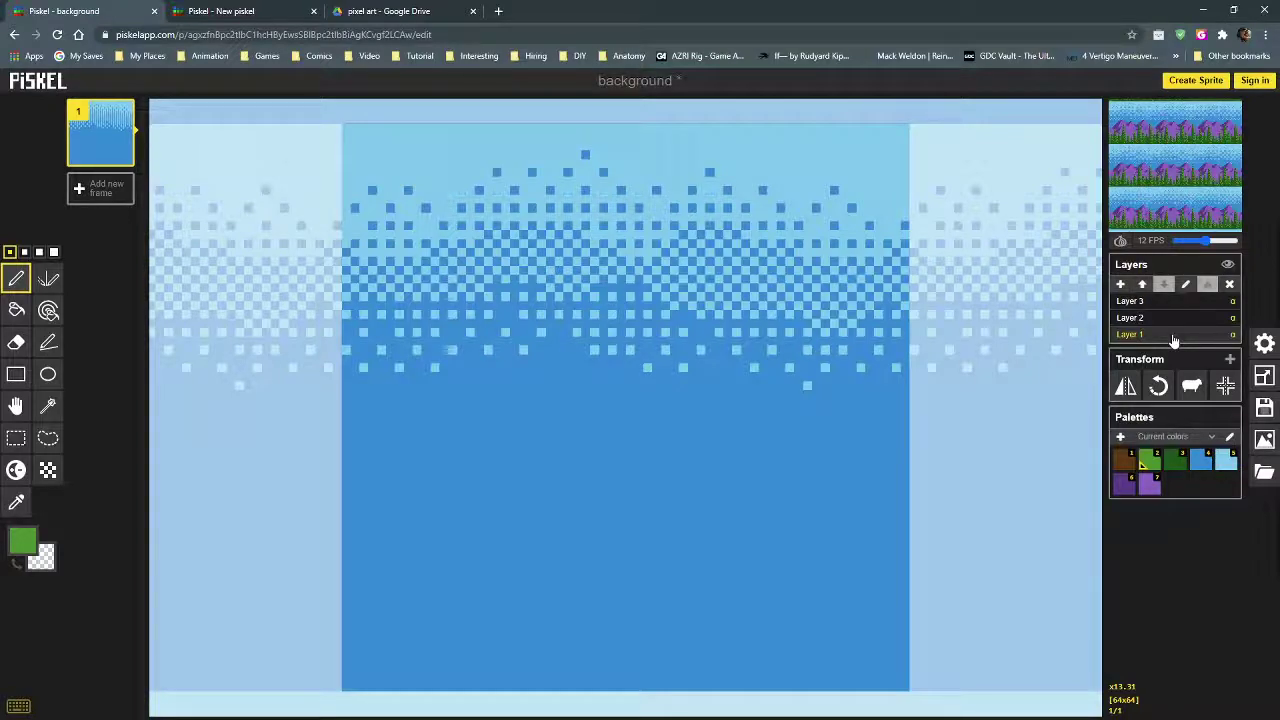
pyautogui.click(1175, 318)
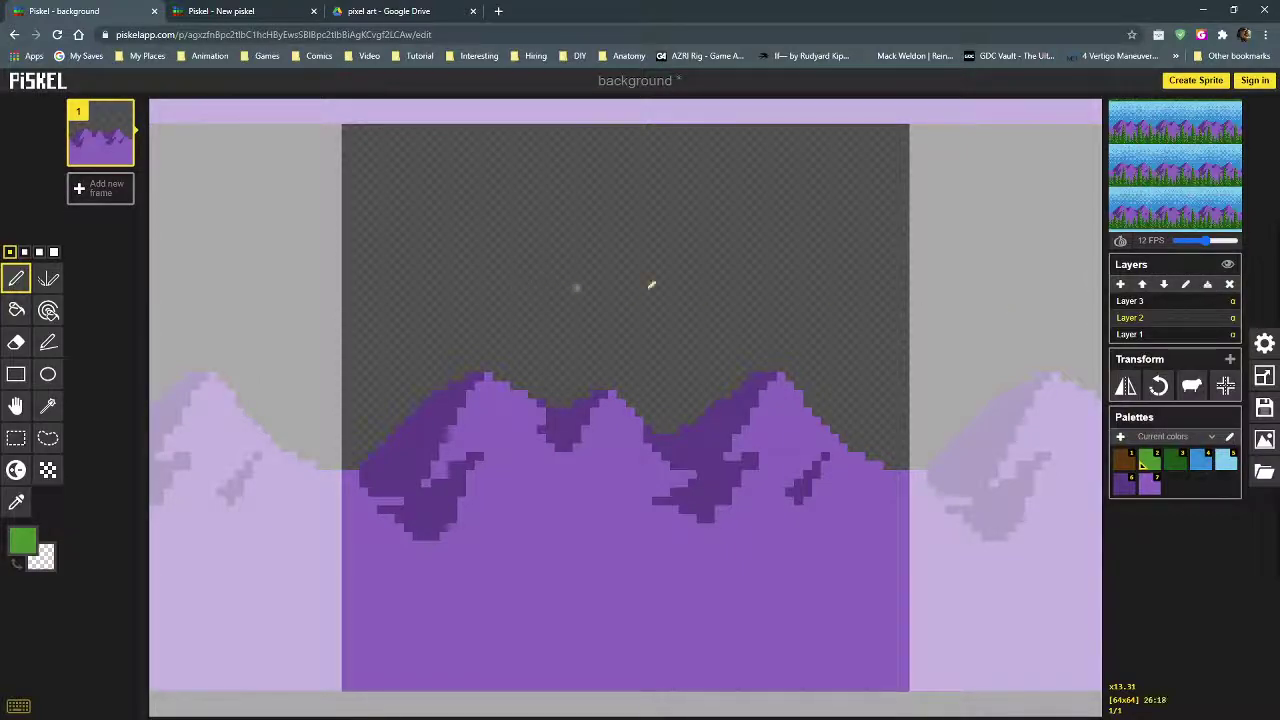
pyautogui.click(1175, 303)
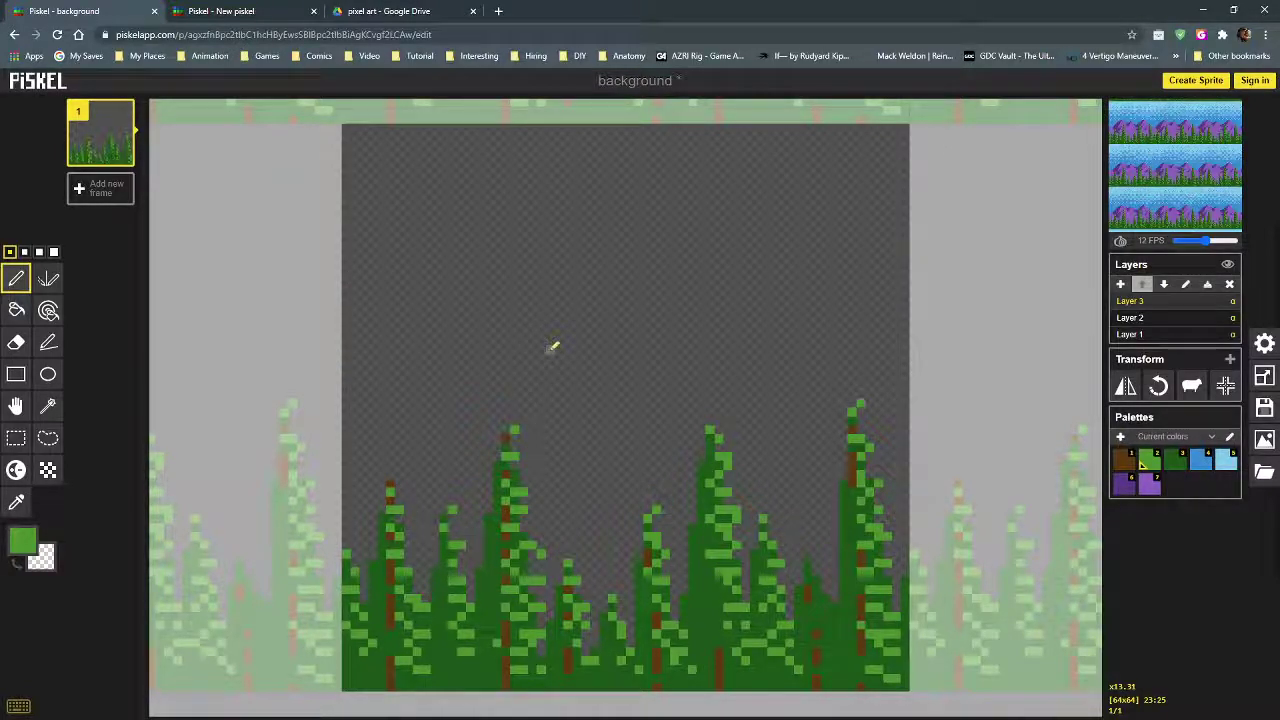
pyautogui.click(1166, 318)
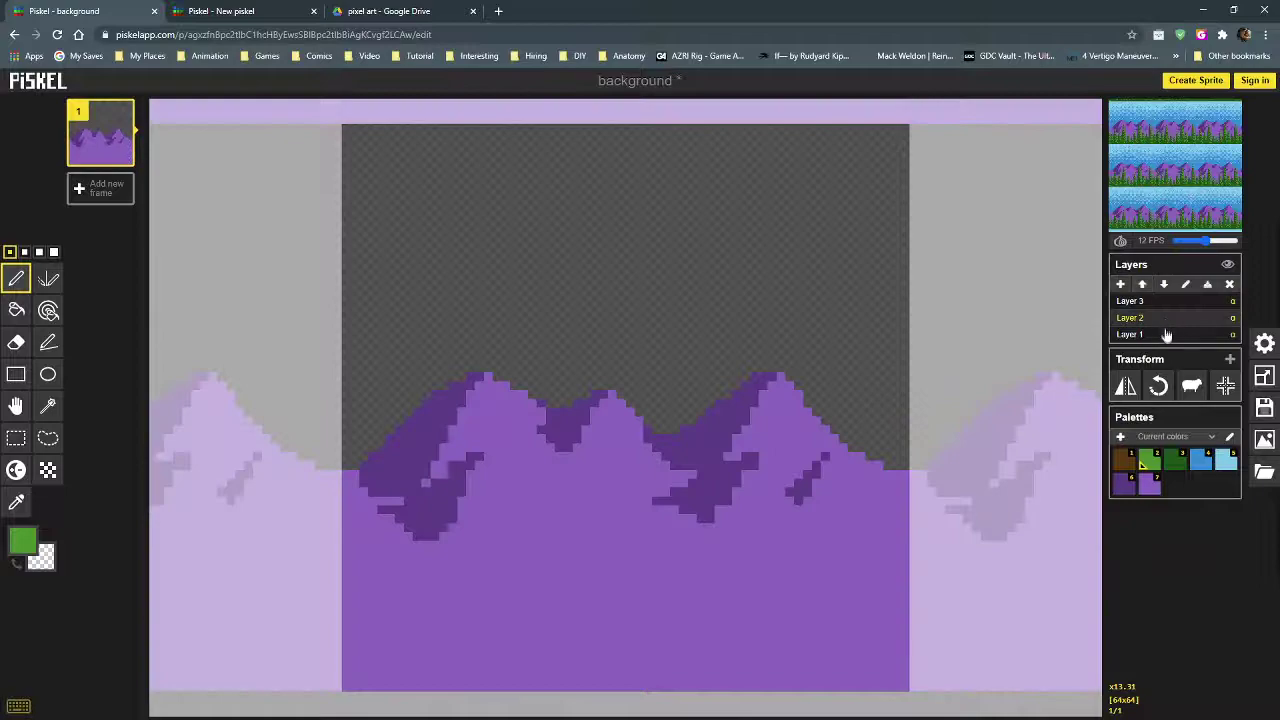
pyautogui.click(1166, 336)
pyautogui.click(1162, 318)
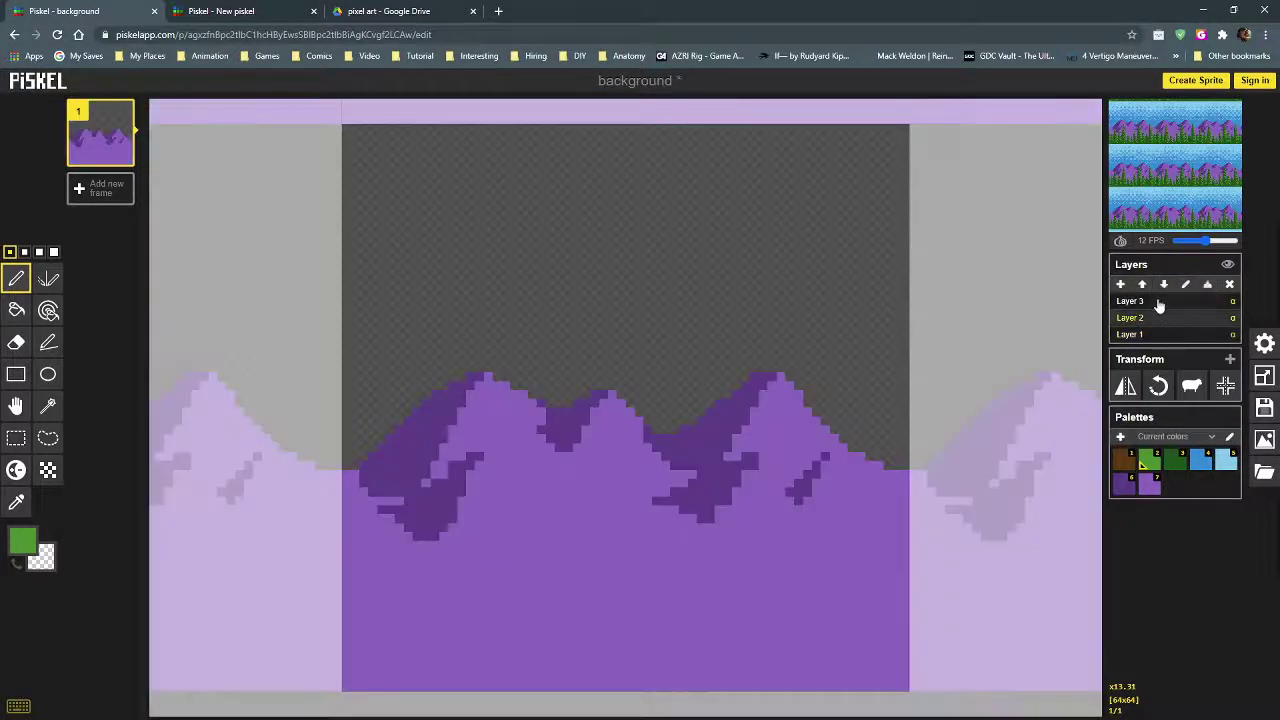
# Step: View Layer 3 of the background sprite and turn the display of the other layers back on
pyautogui.click(1158, 303)
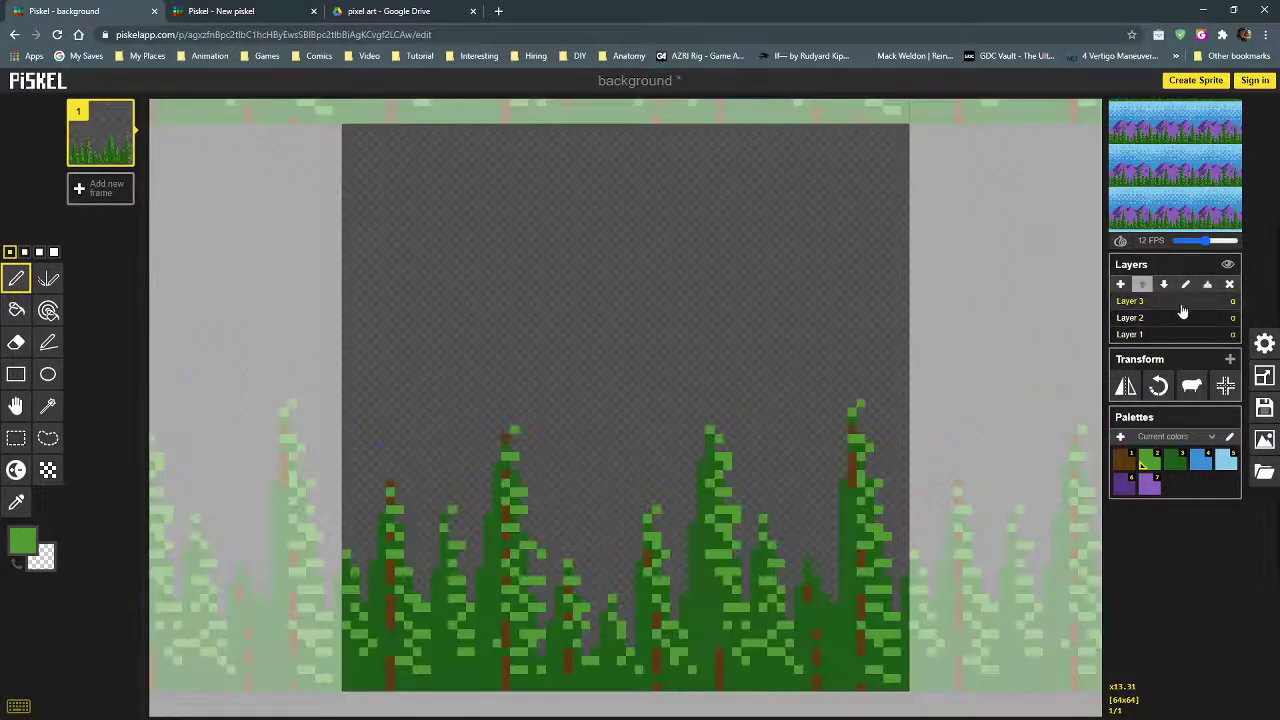
pyautogui.click(1228, 265)
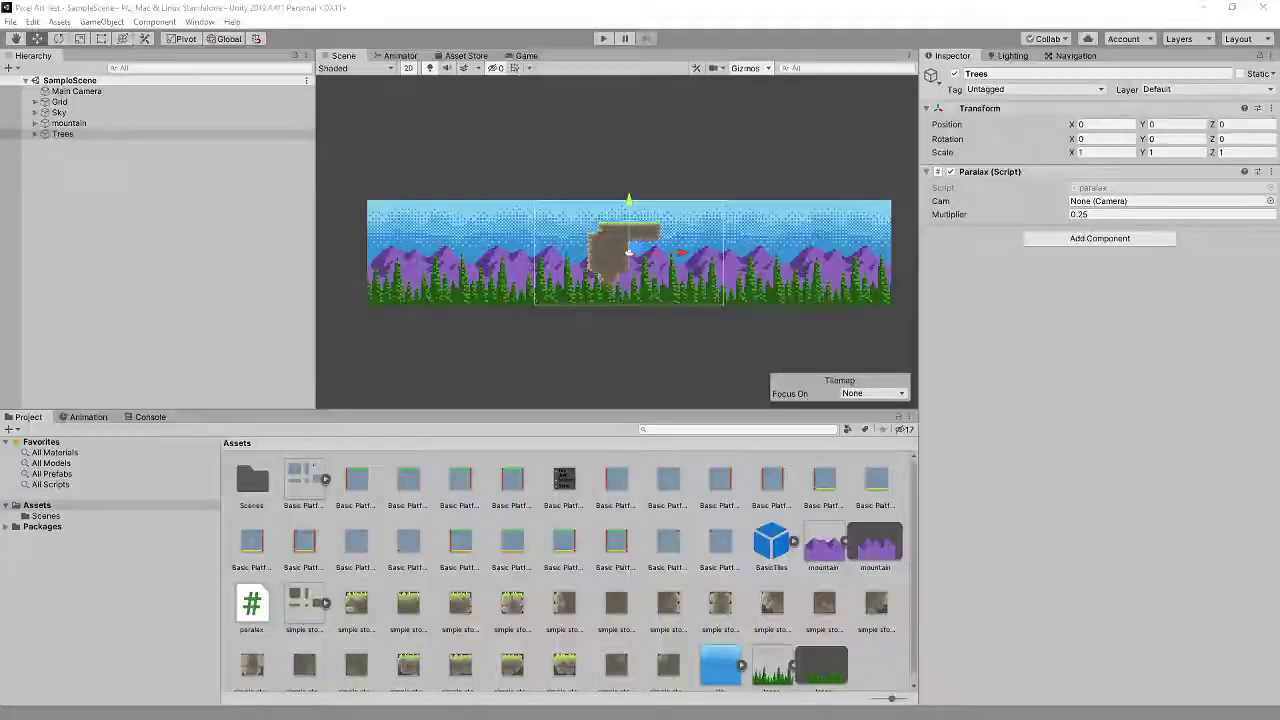
# Step: Switch to the Unity project and inspect the separate mountain, sky and trees sprites among the assets
pyautogui.click(845, 544)
pyautogui.moveTo(1061, 497)
pyautogui.mouseDown()
pyautogui.moveTo(1048, 292)
pyautogui.moveTo(1035, 300)
pyautogui.moveTo(1045, 517)
pyautogui.moveTo(1048, 500)
pyautogui.mouseUp()
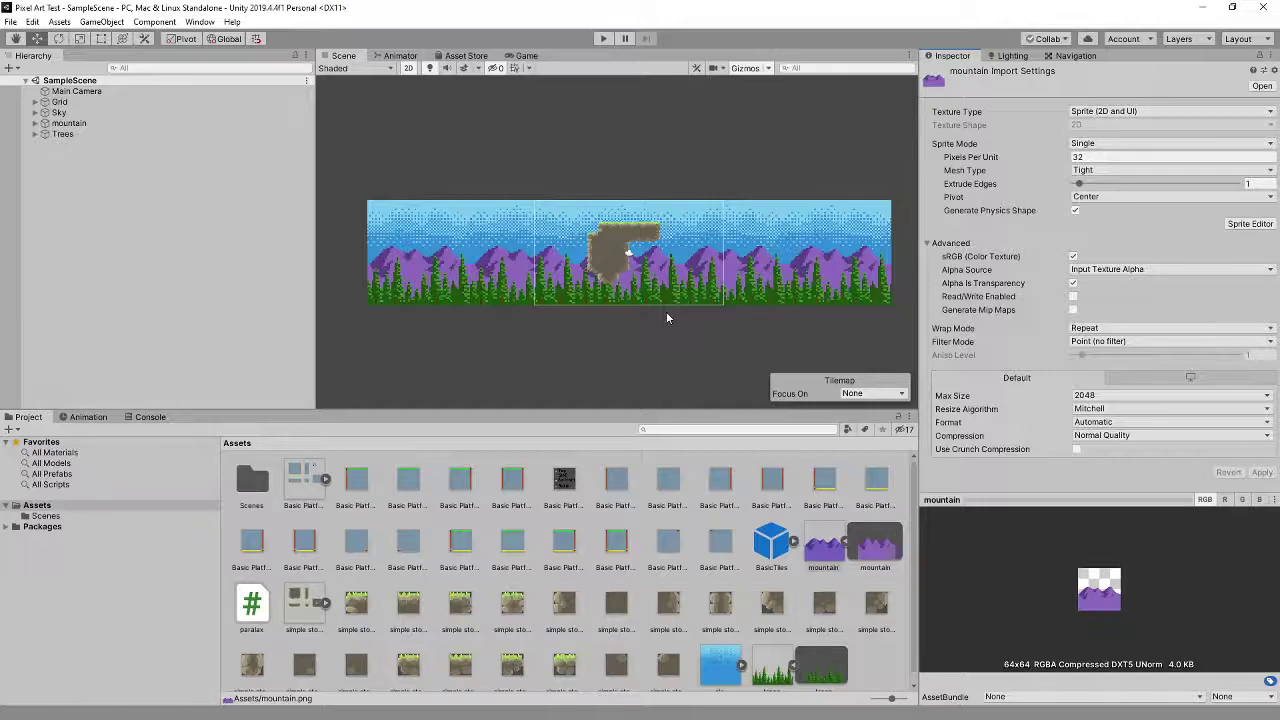
pyautogui.click(834, 552)
pyautogui.click(883, 547)
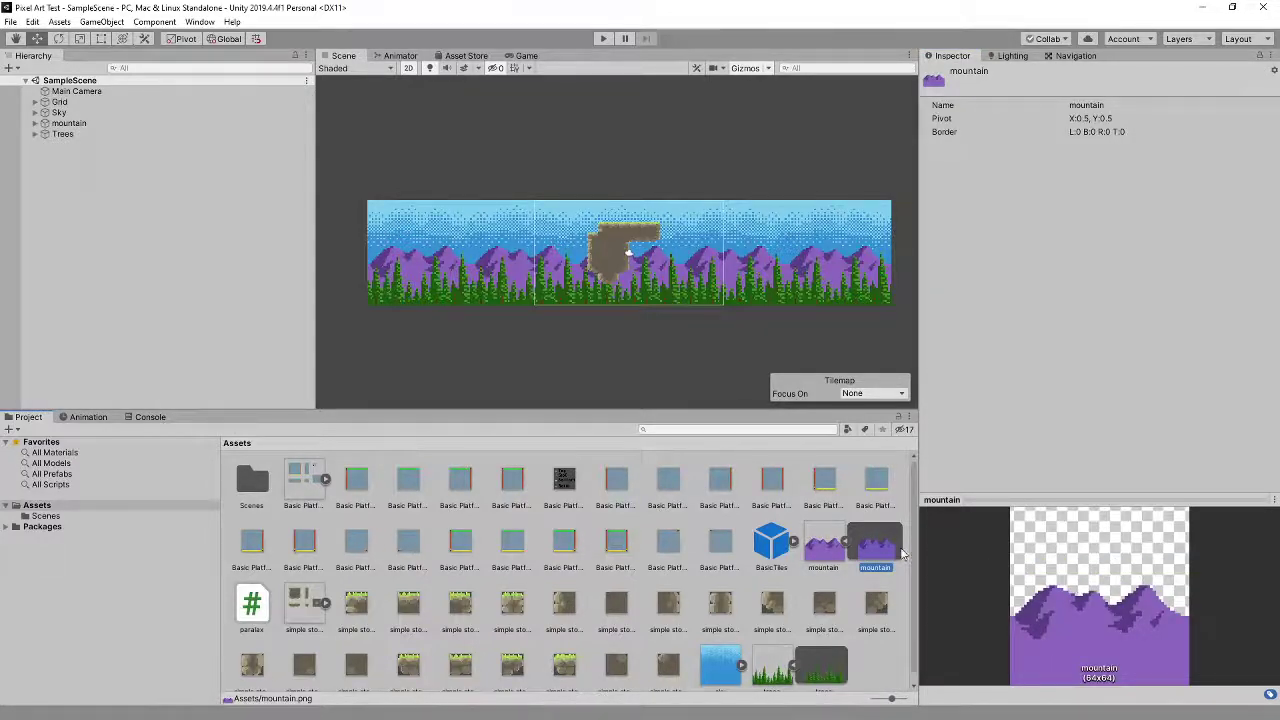
pyautogui.click(741, 666)
pyautogui.click(784, 665)
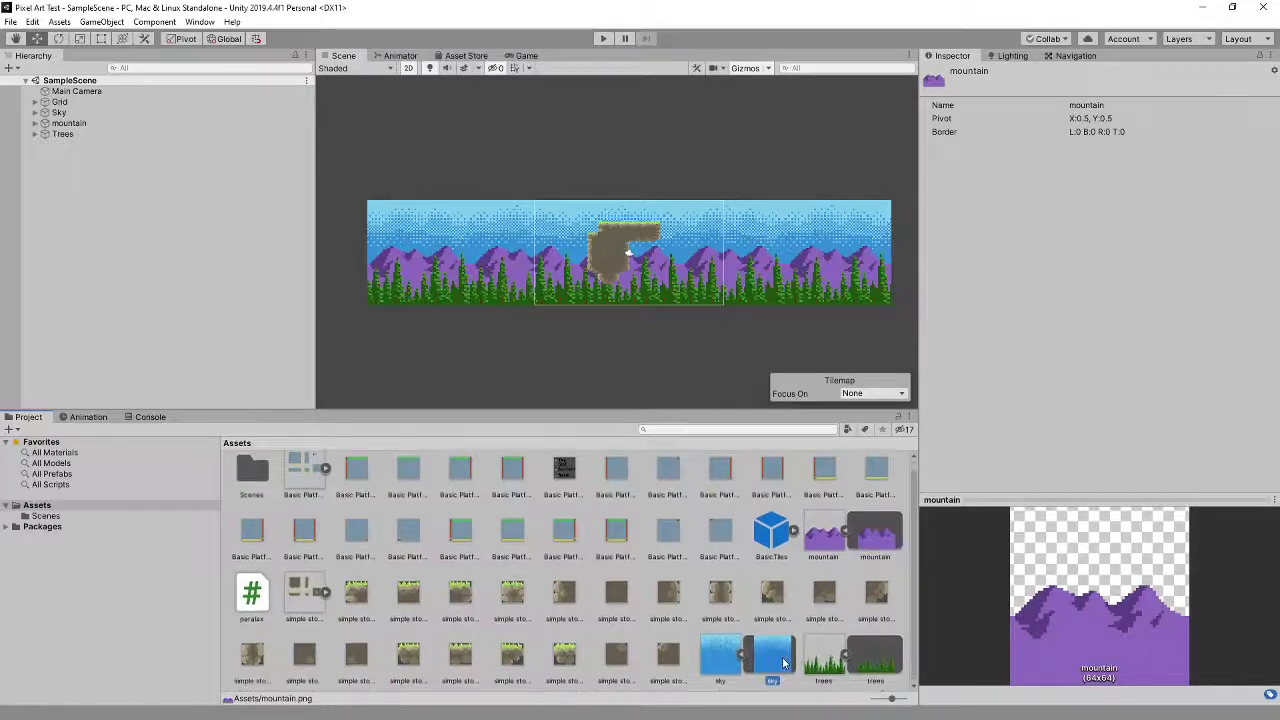
pyautogui.click(890, 658)
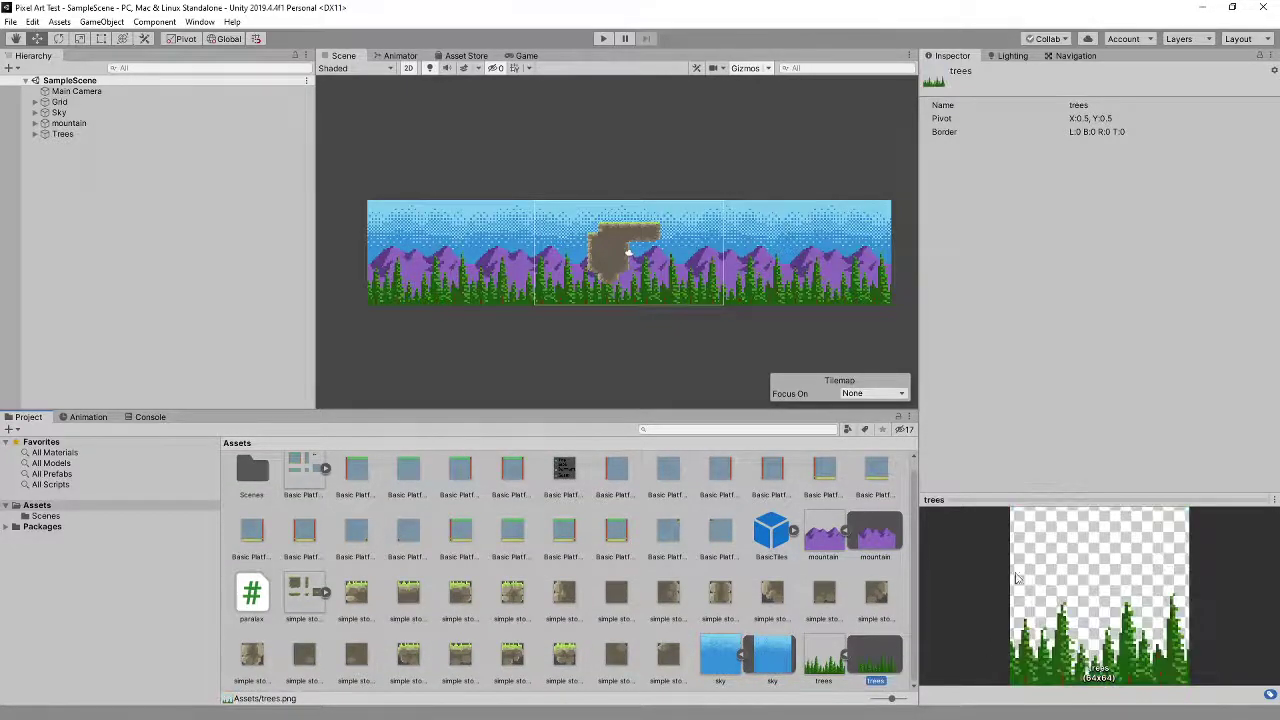
# Step: Set the mountain texture's Pixels Per Unit to 32 and its Filter Mode to Point (no filter)
pyautogui.click(826, 540)
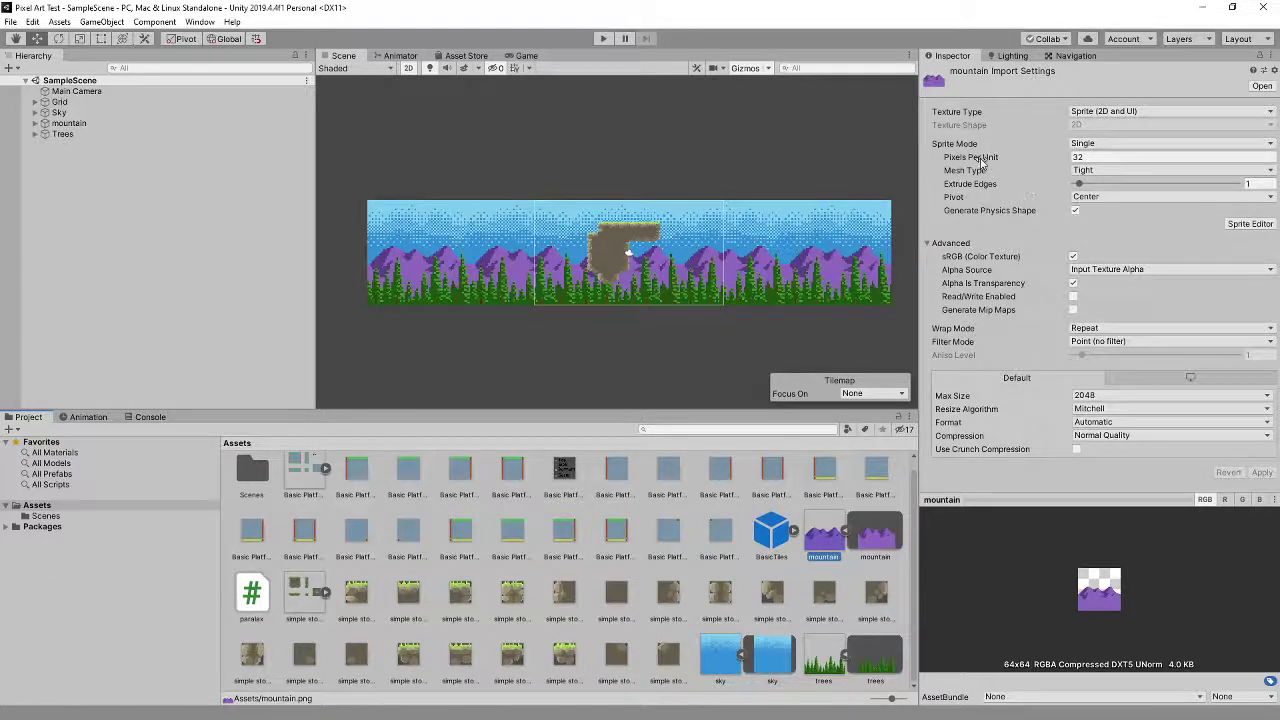
pyautogui.click(1085, 157)
pyautogui.press('Return')
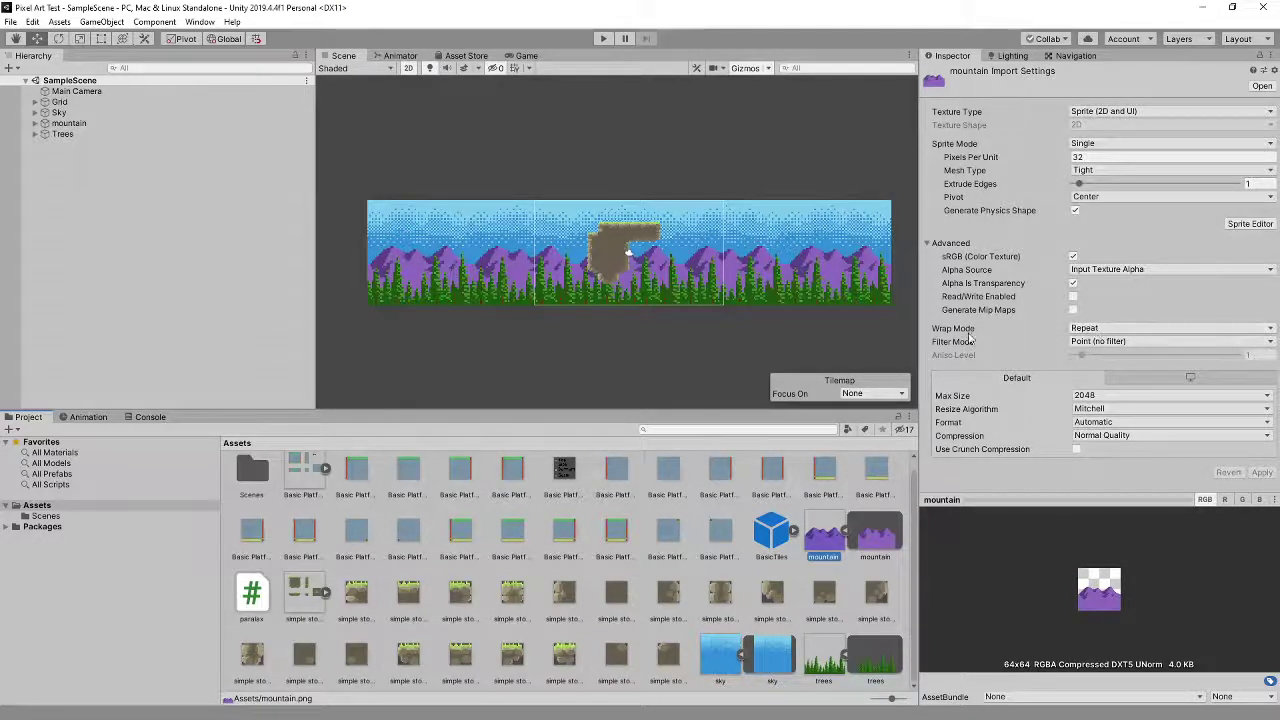
pyautogui.click(1107, 343)
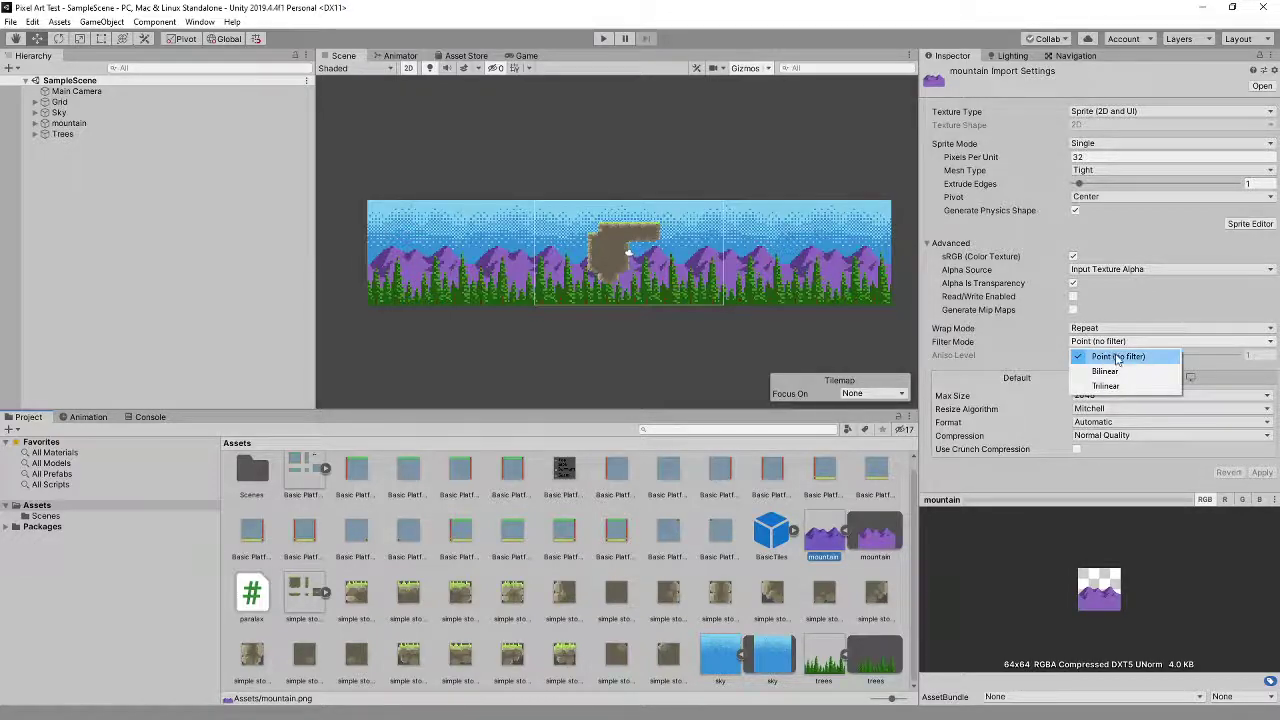
pyautogui.click(1117, 358)
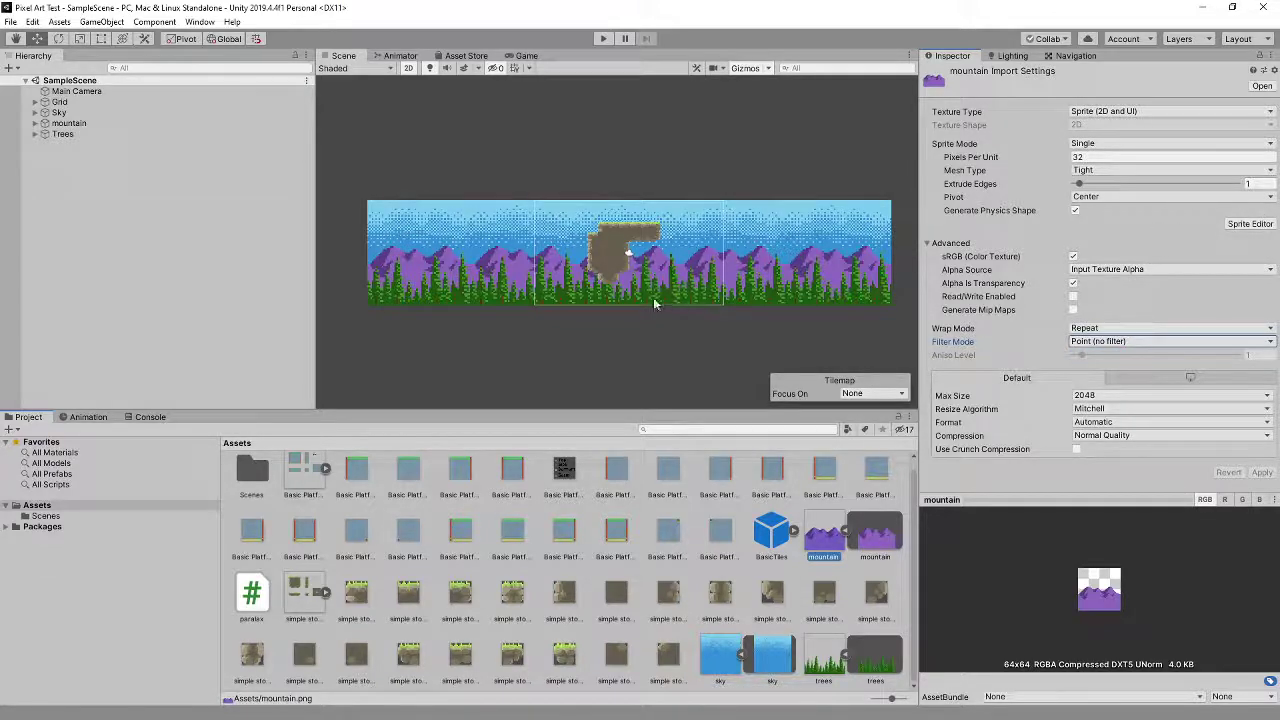
# Step: Examine the layered scene, try moving the Main Camera sideways across the background, and undo the move
pyautogui.click(80, 277)
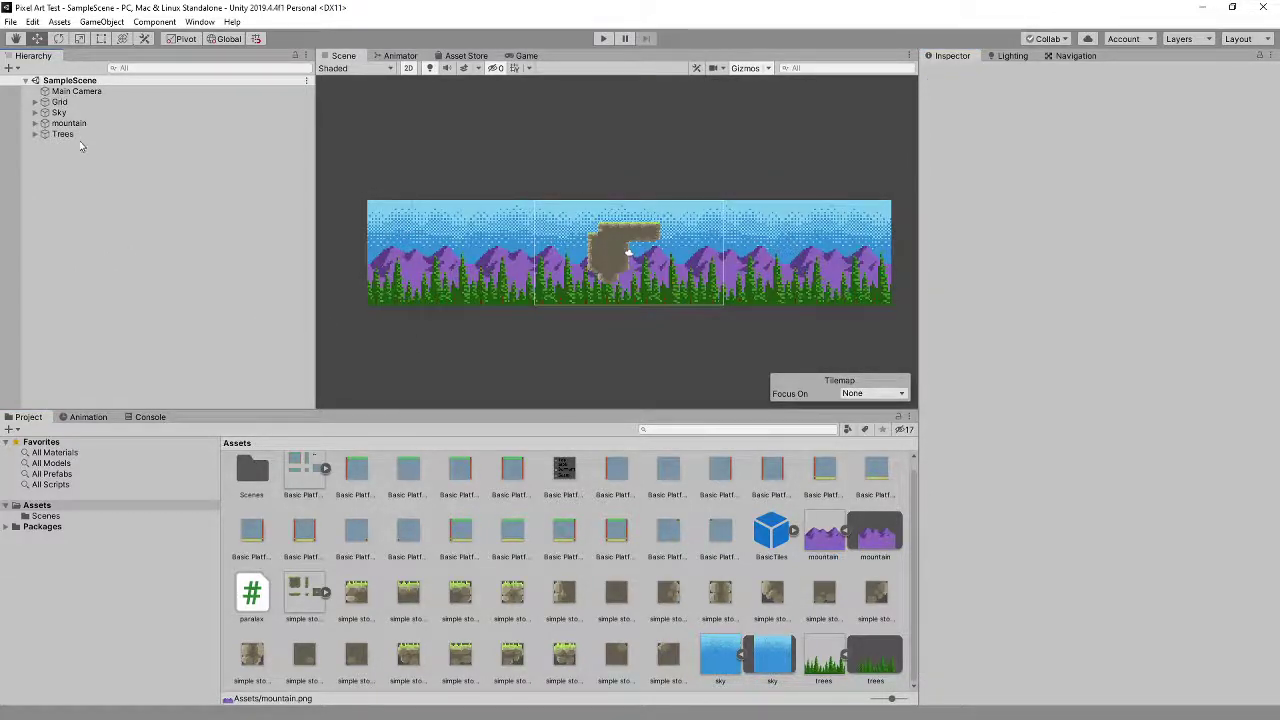
pyautogui.scroll(2, 607, 250)
pyautogui.scroll(3, 607, 250)
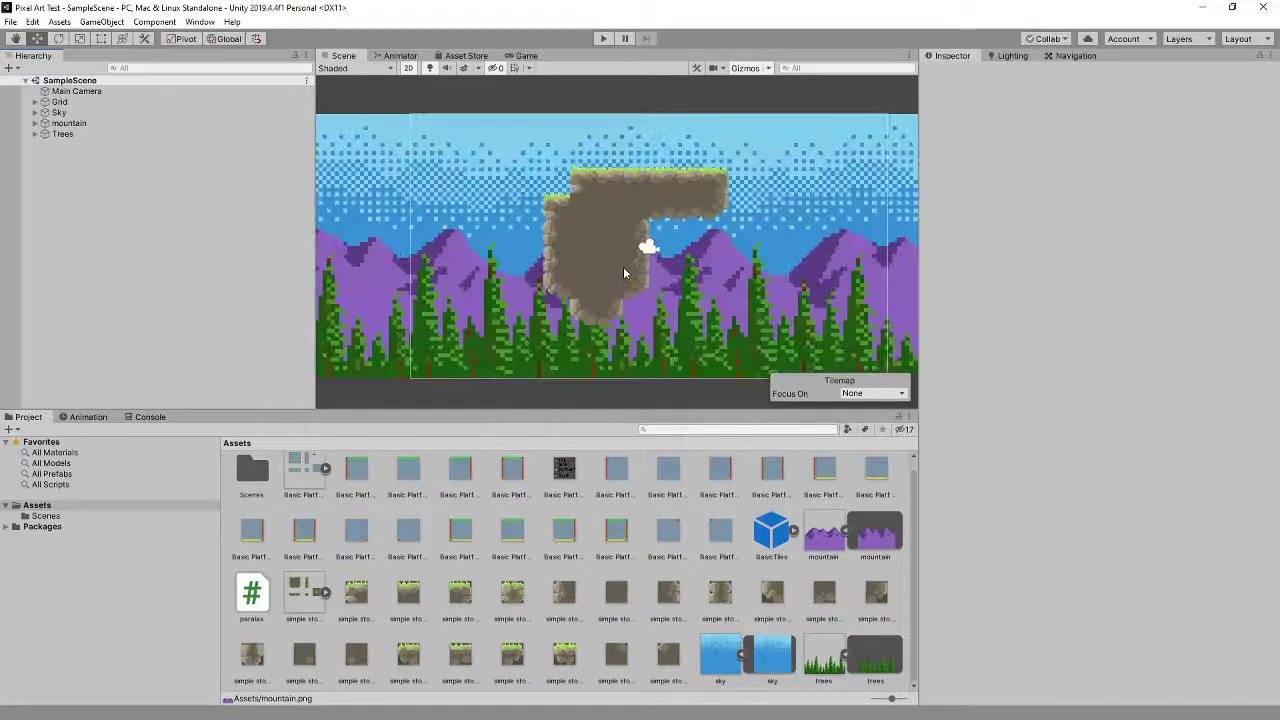
pyautogui.moveTo(532, 270); pyautogui.dragTo(690, 262, button='middle')
pyautogui.scroll(-3, 801, 280)
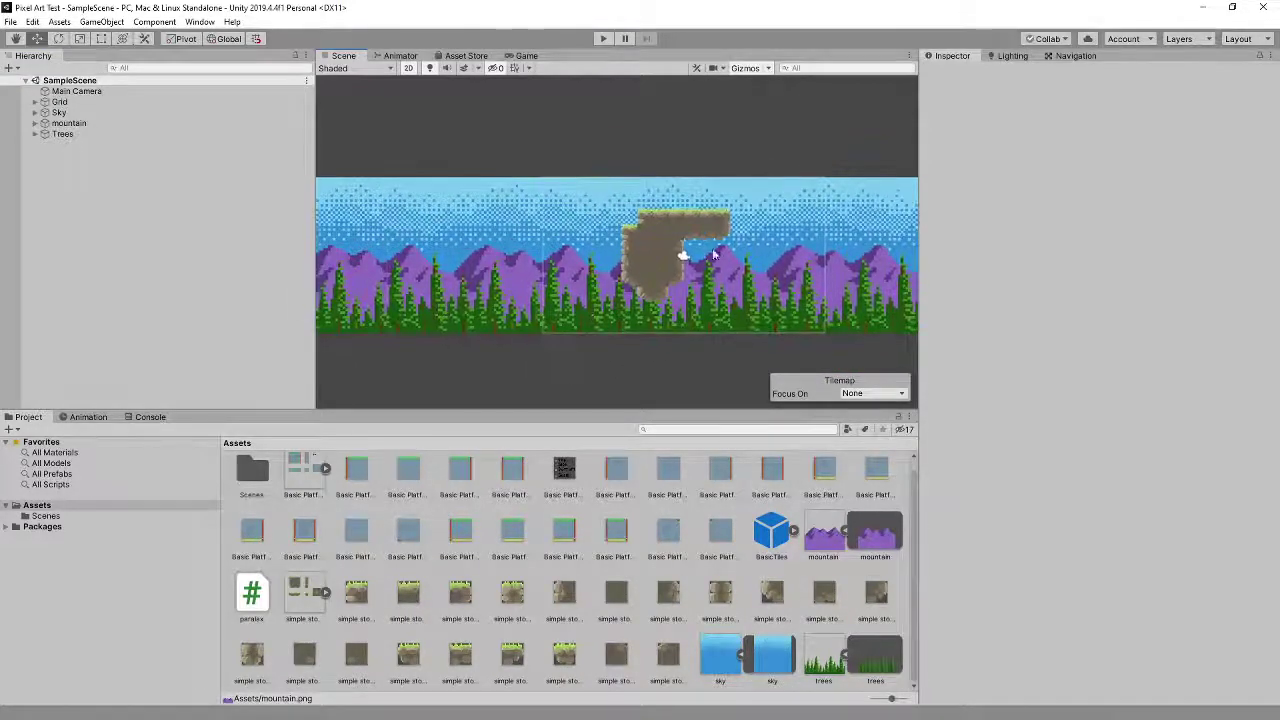
pyautogui.click(139, 92)
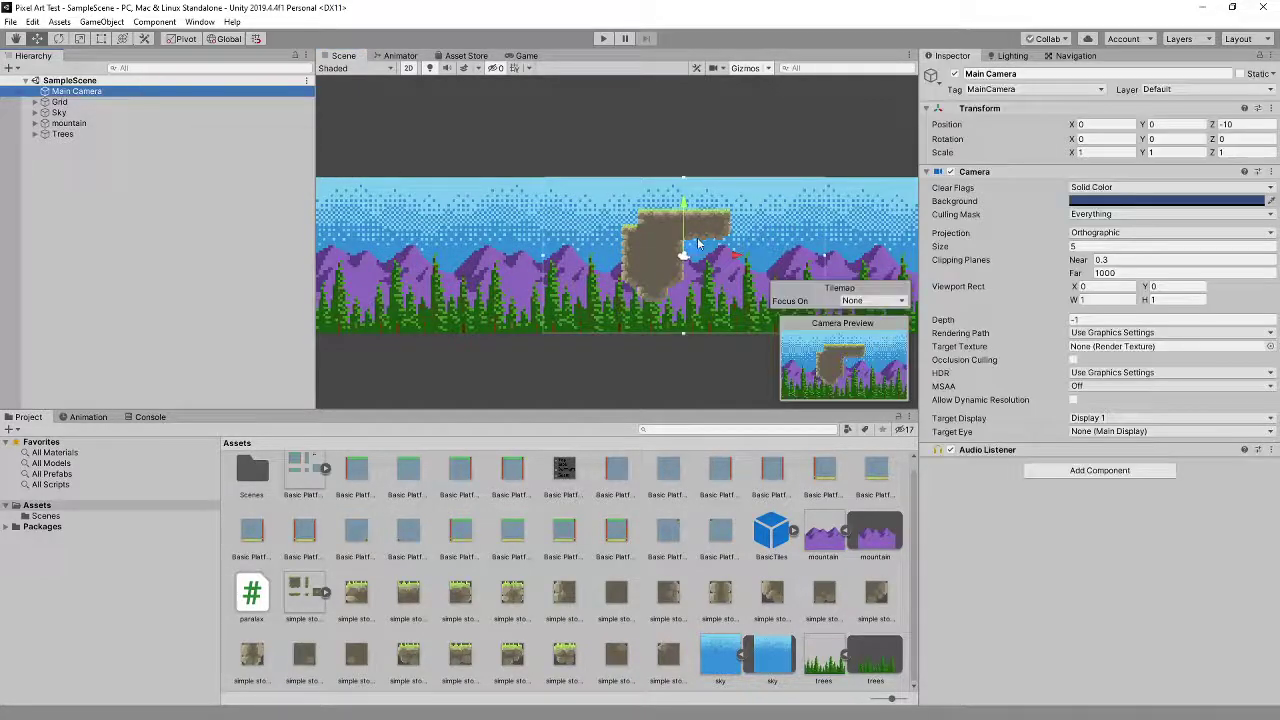
pyautogui.moveTo(740, 255); pyautogui.dragTo(860, 253)
pyautogui.hotkey('ctrl', 'z')
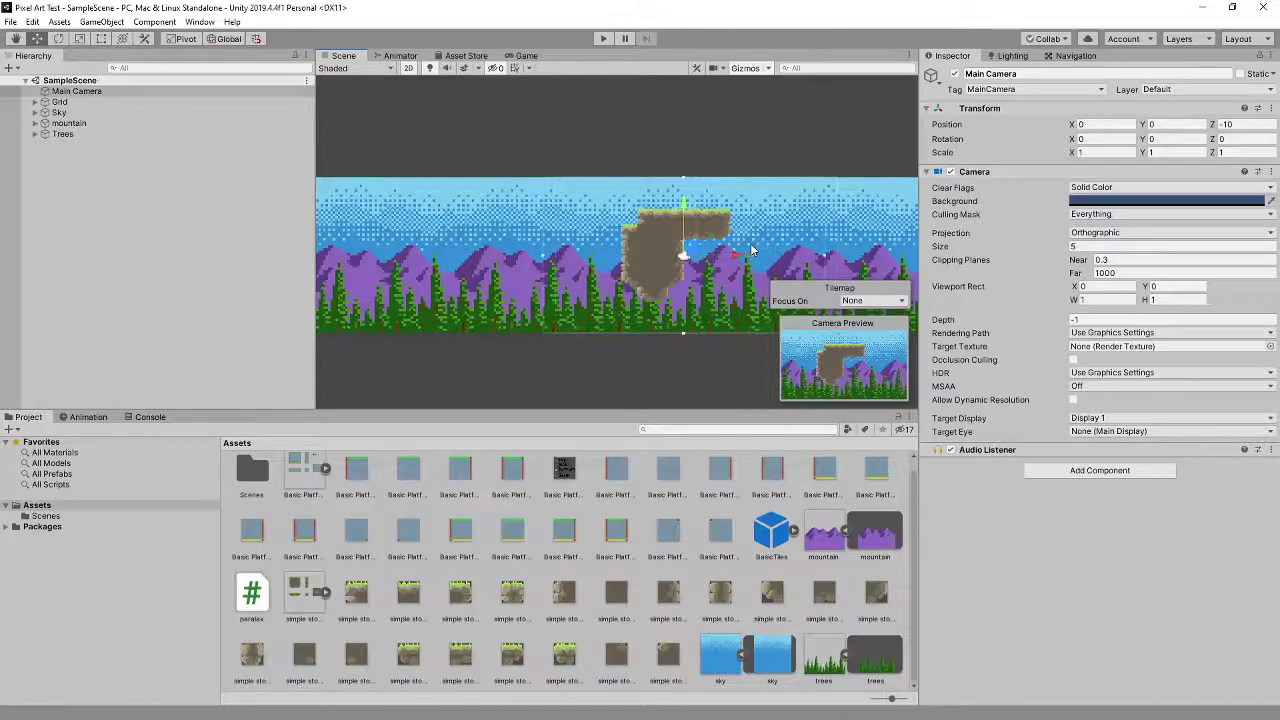
# Step: Inspect the Grid and Sky objects in the scene and list the sky tiles grouped under Sky
pyautogui.click(74, 102)
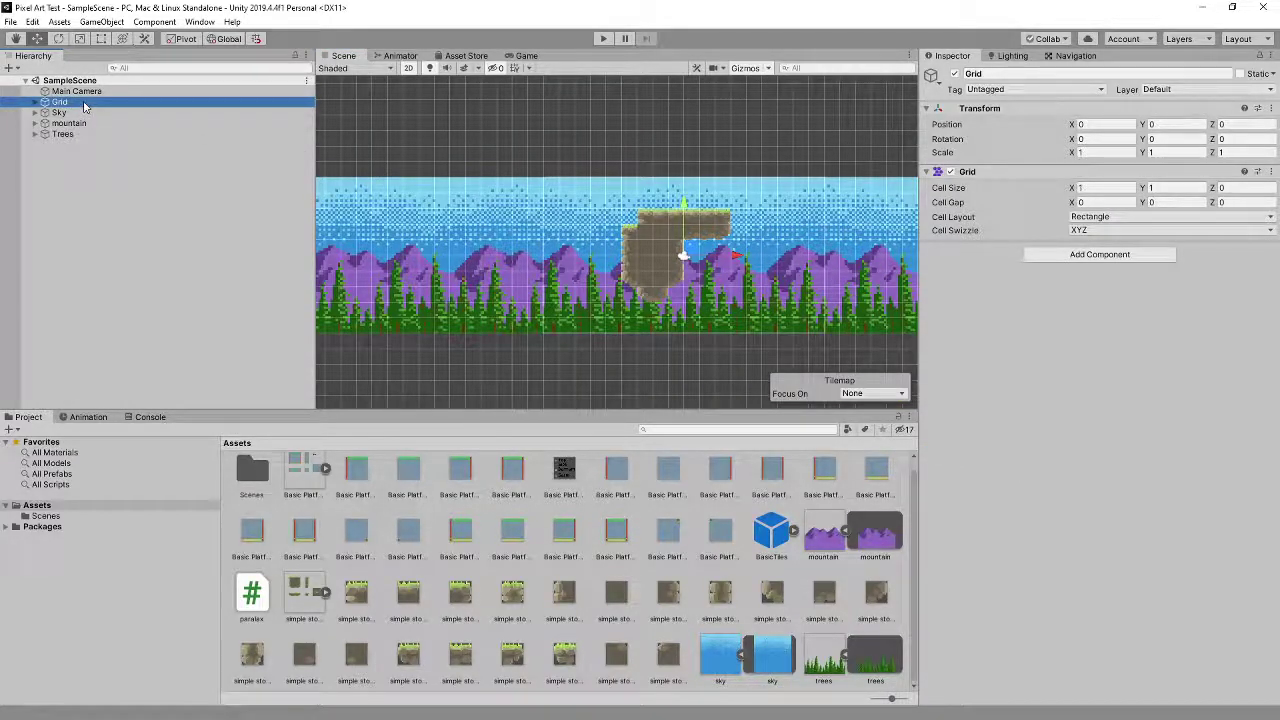
pyautogui.click(35, 103)
pyautogui.click(35, 103)
pyautogui.click(62, 113)
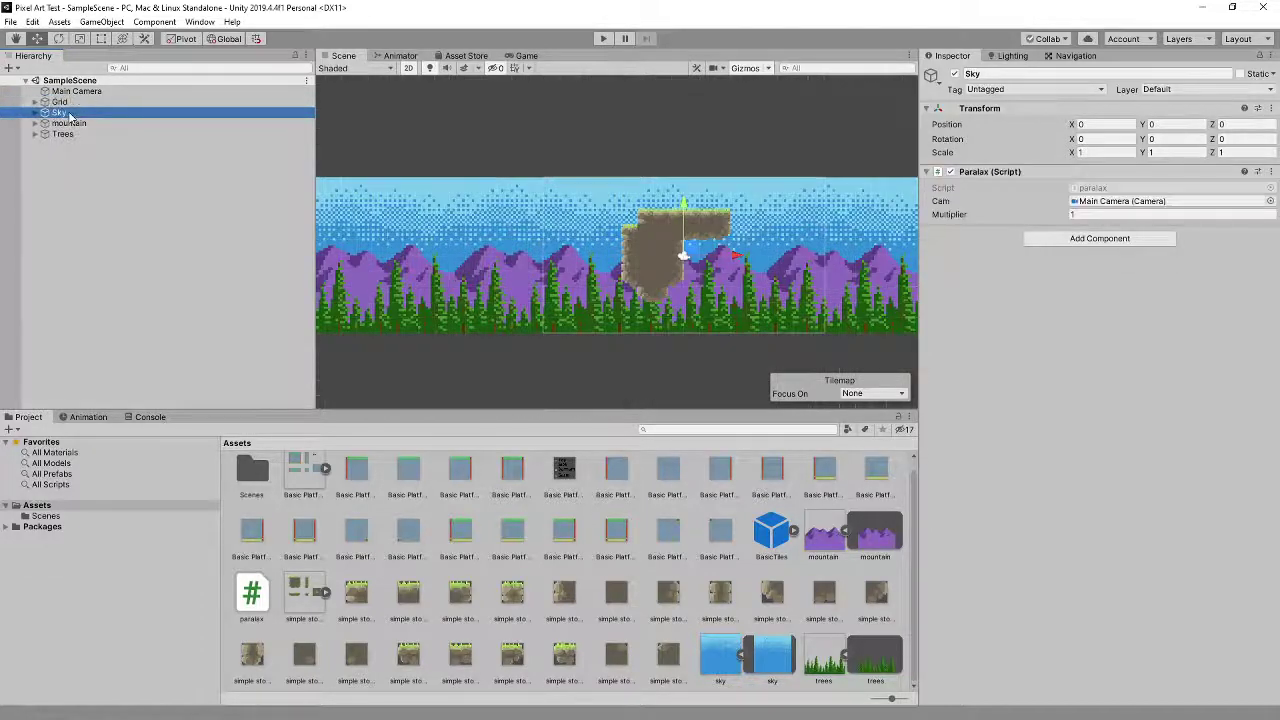
pyautogui.click(35, 113)
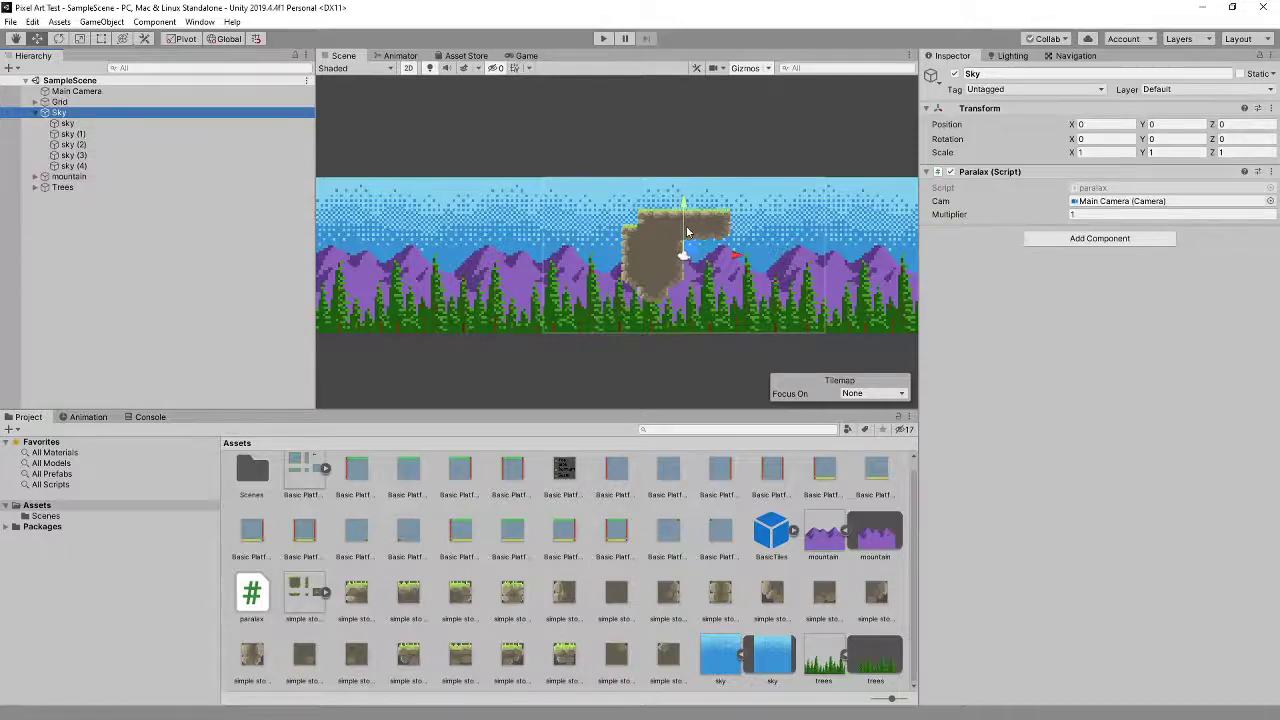
# Step: Try moving the Sky group below the scenery and its sky (2) tile further down, and undo both moves
pyautogui.moveTo(685, 232); pyautogui.dragTo(687, 337)
pyautogui.scroll(-2, 685, 333)
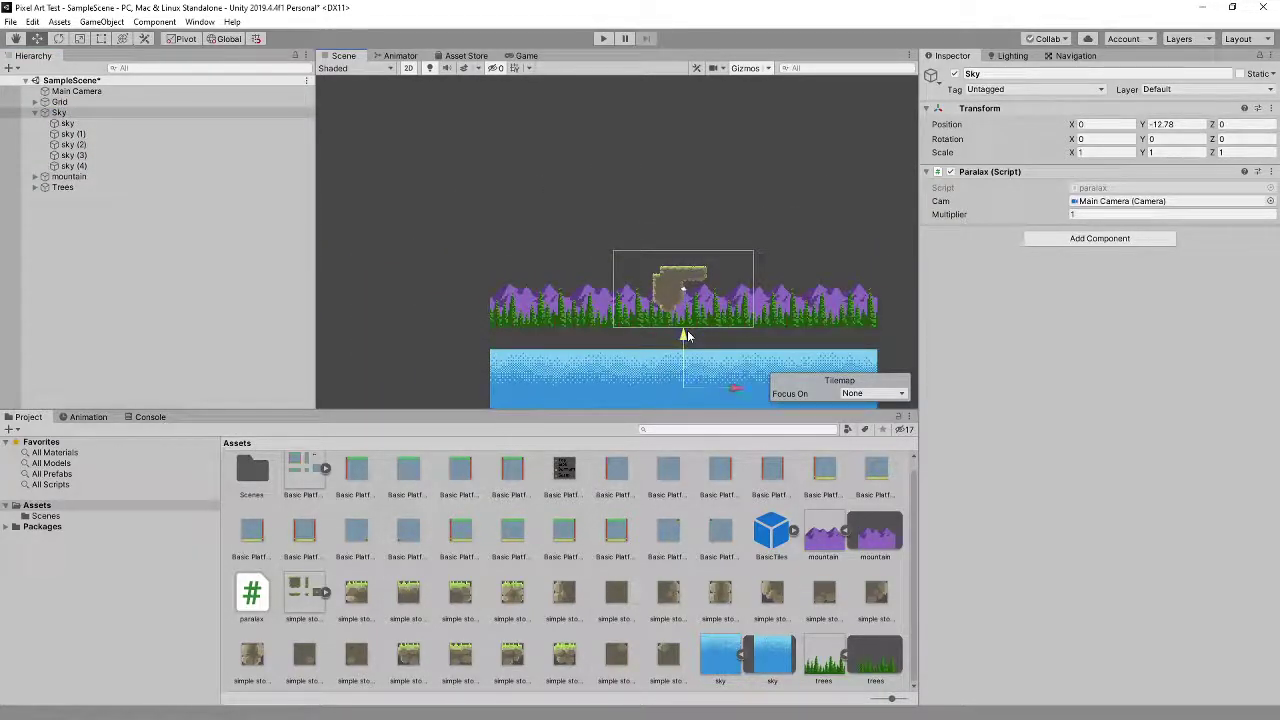
pyautogui.click(73, 144)
pyautogui.moveTo(560, 323); pyautogui.dragTo(437, 235, button='middle')
pyautogui.moveTo(638, 250); pyautogui.dragTo(640, 290)
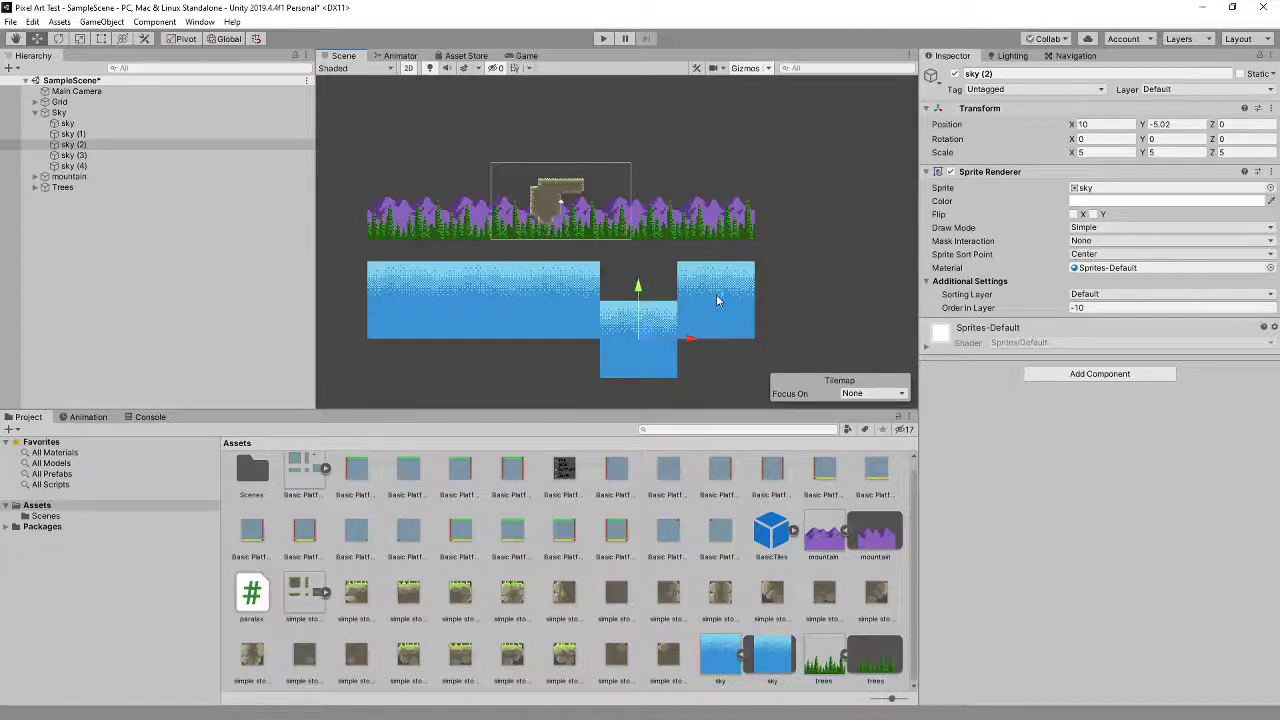
pyautogui.hotkey('ctrl', 'z')
pyautogui.hotkey('ctrl', 'z')
pyautogui.hotkey('ctrl', 'z')
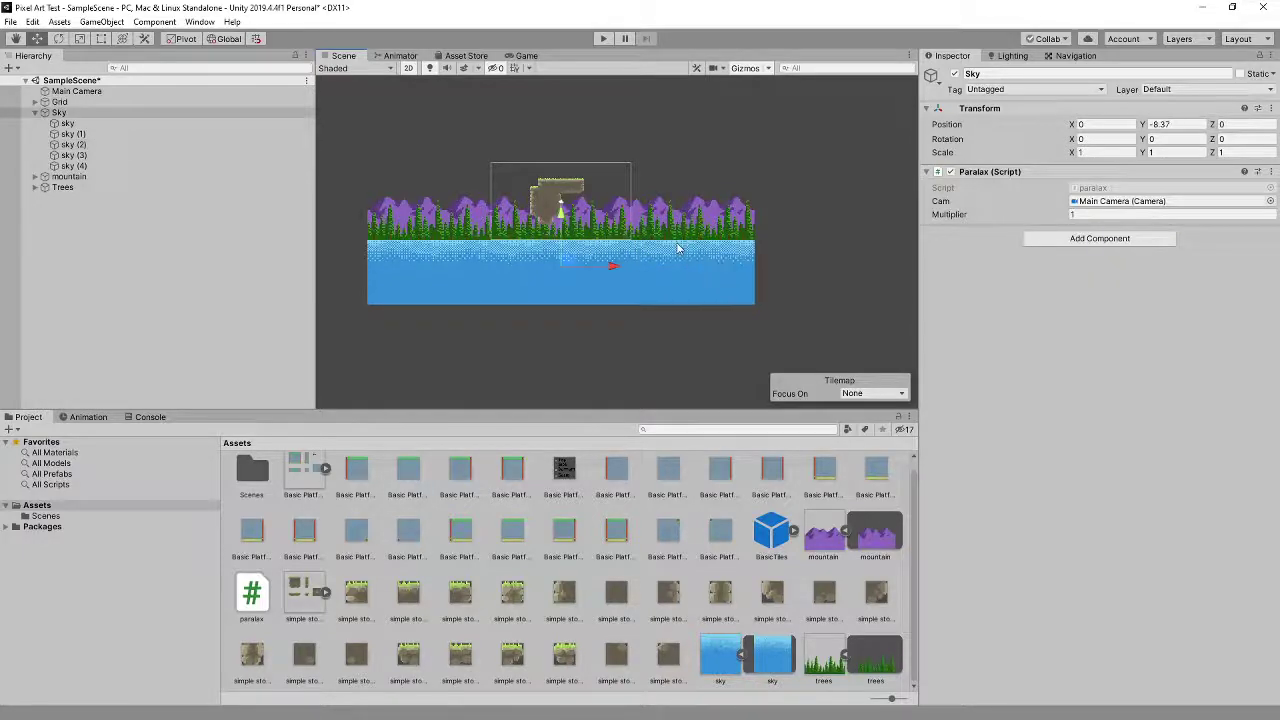
pyautogui.hotkey('ctrl', 'z')
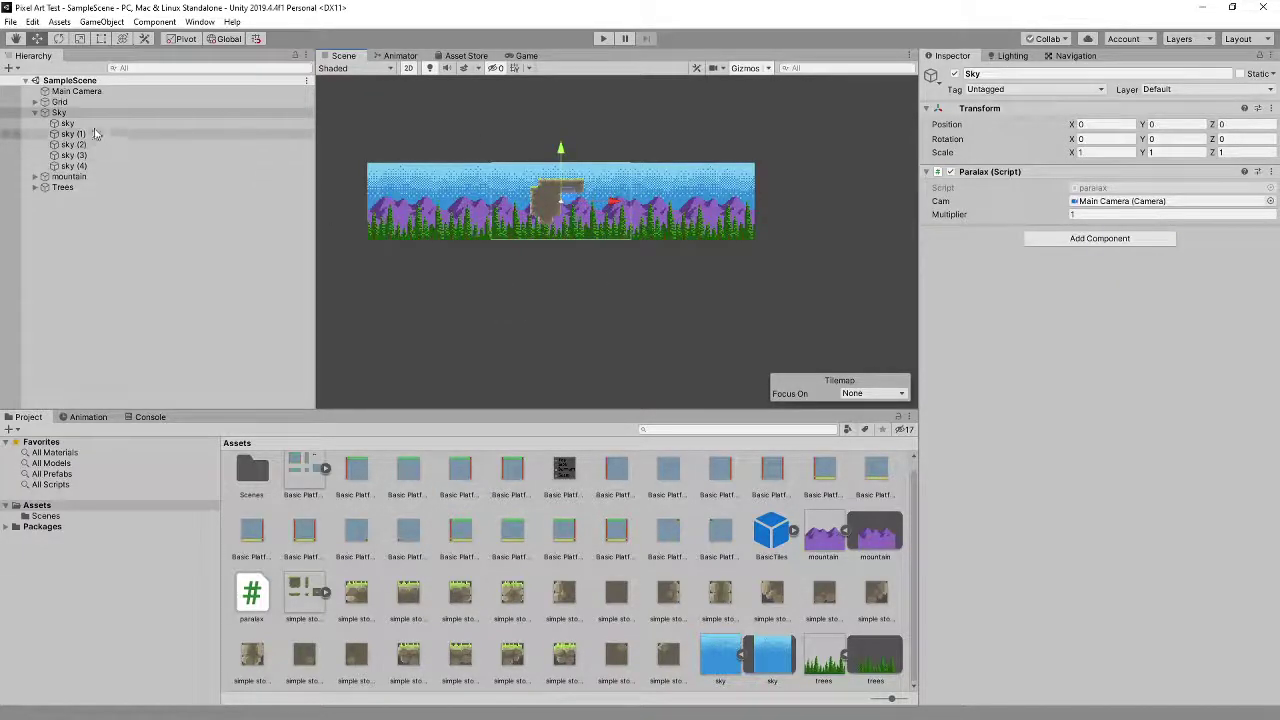
# Step: Collapse the Sky group, try moving the mountain and Trees groups downward, and undo each move
pyautogui.click(36, 112)
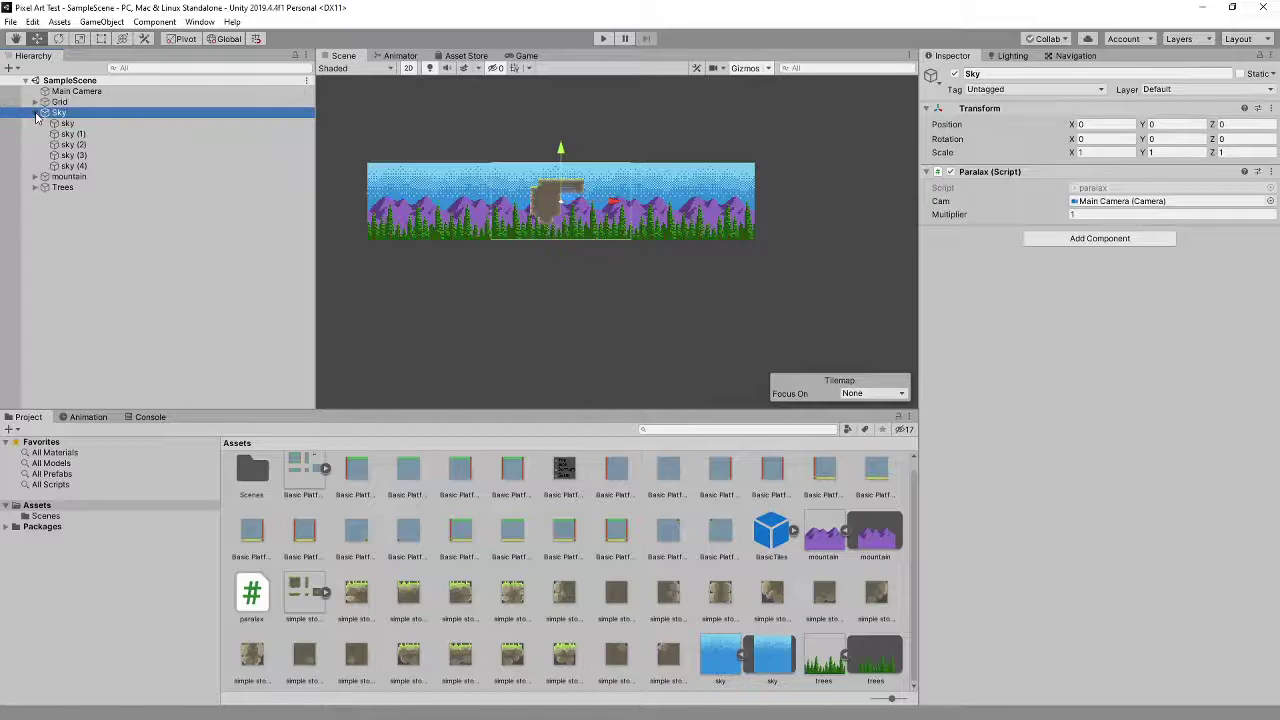
pyautogui.click(36, 112)
pyautogui.click(66, 123)
pyautogui.moveTo(560, 150); pyautogui.dragTo(561, 230)
pyautogui.hotkey('ctrl', 'z')
pyautogui.click(80, 135)
pyautogui.moveTo(561, 150); pyautogui.dragTo(565, 200)
pyautogui.hotkey('ctrl', 'z')
# Step: Examine the rock platform against the trees, mountains and sky in the scene at different magnifications
pyautogui.scroll(8, 565, 200)
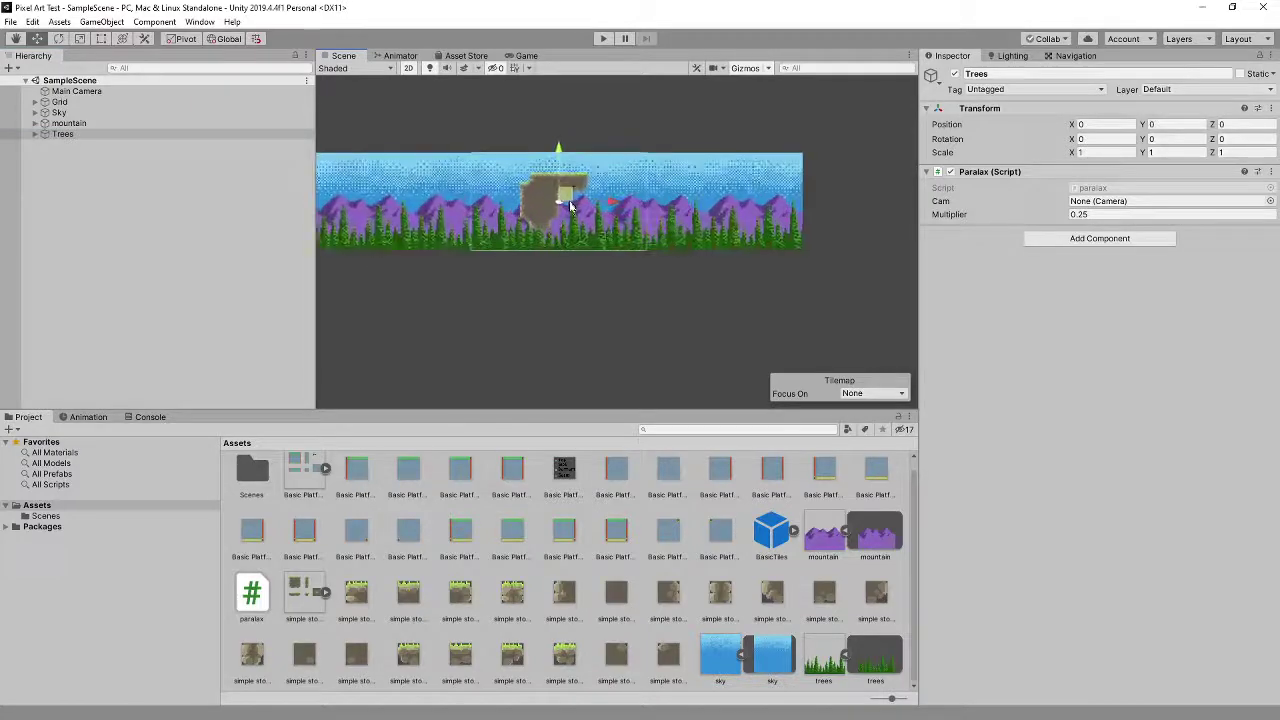
pyautogui.moveTo(491, 260); pyautogui.dragTo(528, 270, button='middle')
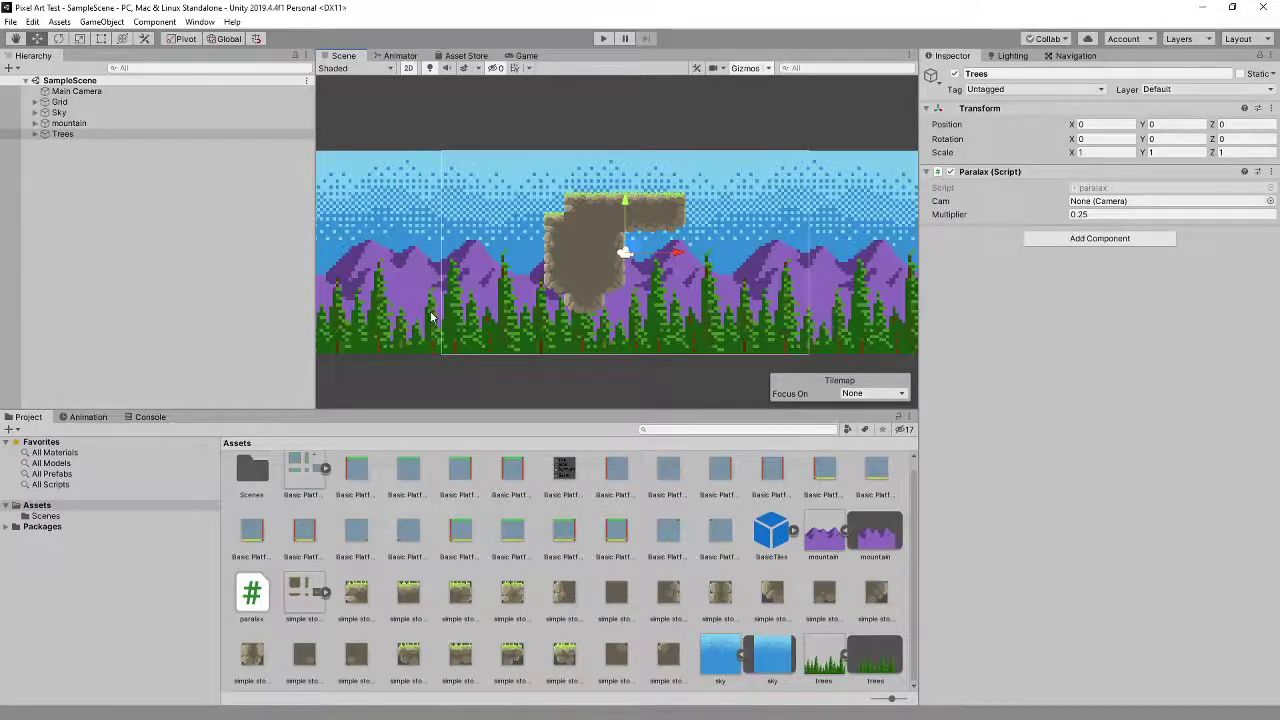
pyautogui.scroll(3, 630, 250)
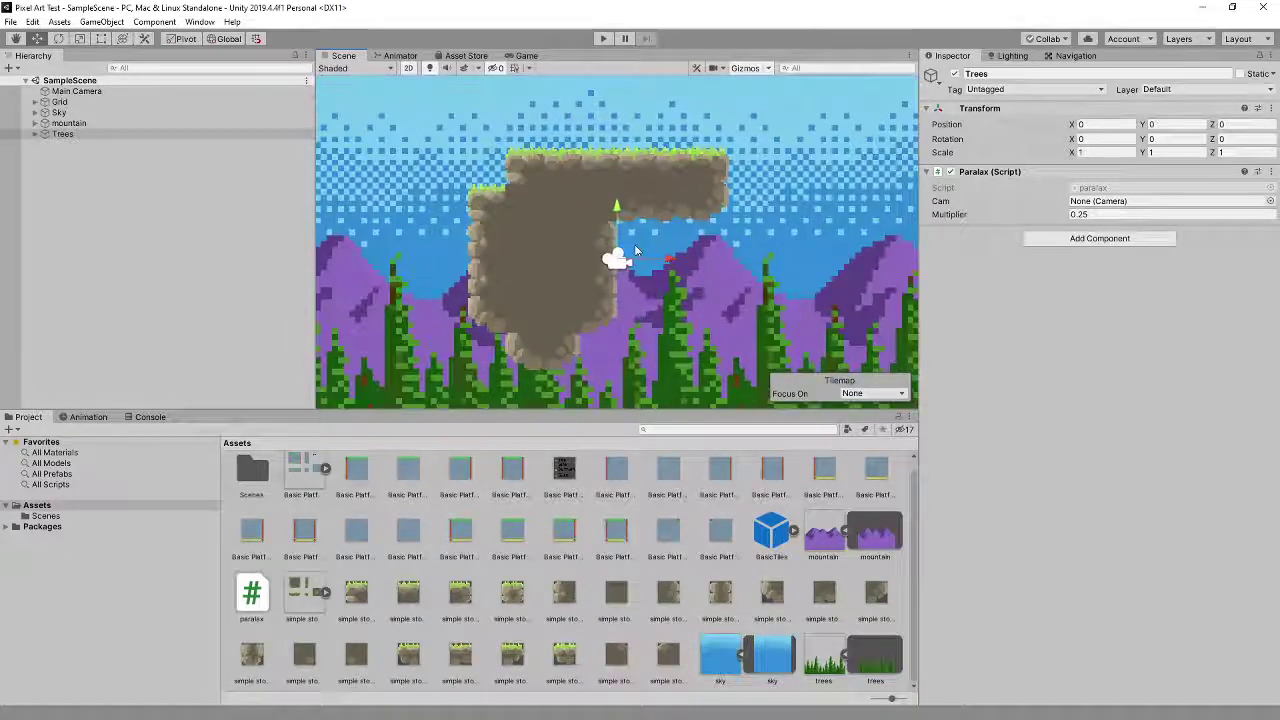
pyautogui.scroll(-3, 630, 250)
pyautogui.scroll(1, 630, 250)
pyautogui.scroll(1, 633, 250)
pyautogui.scroll(-3, 635, 255)
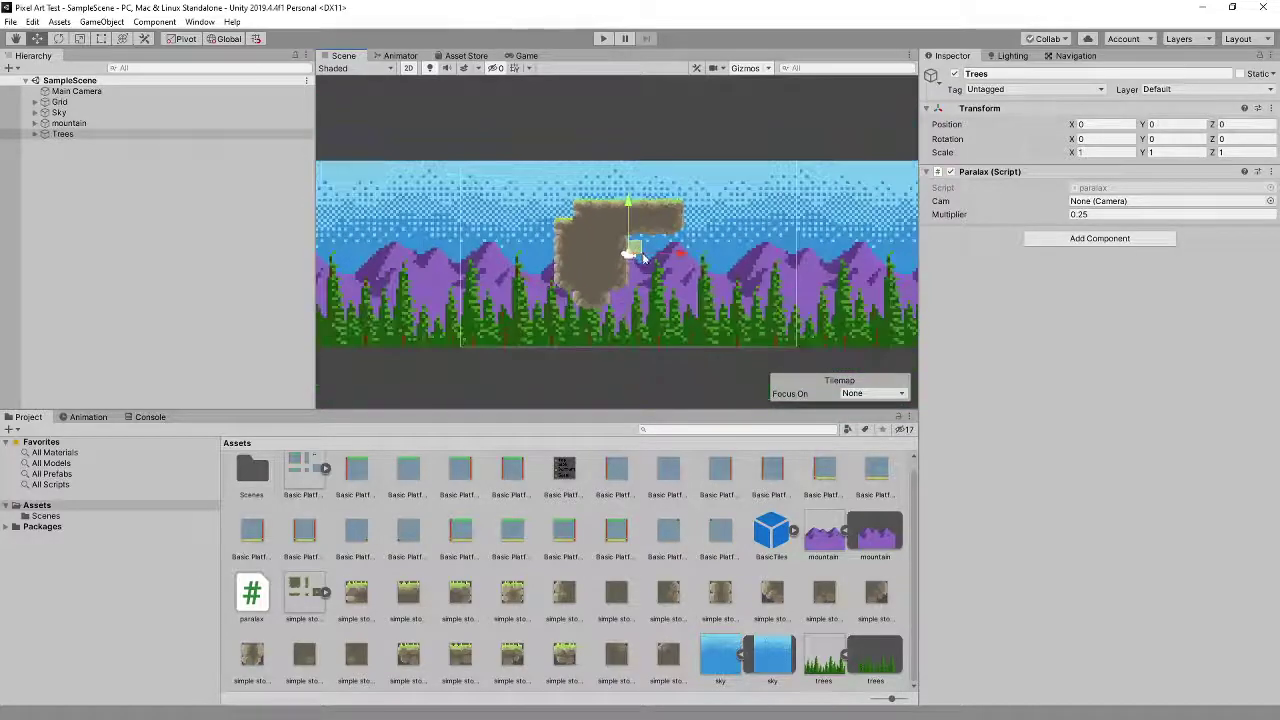
pyautogui.press('w')
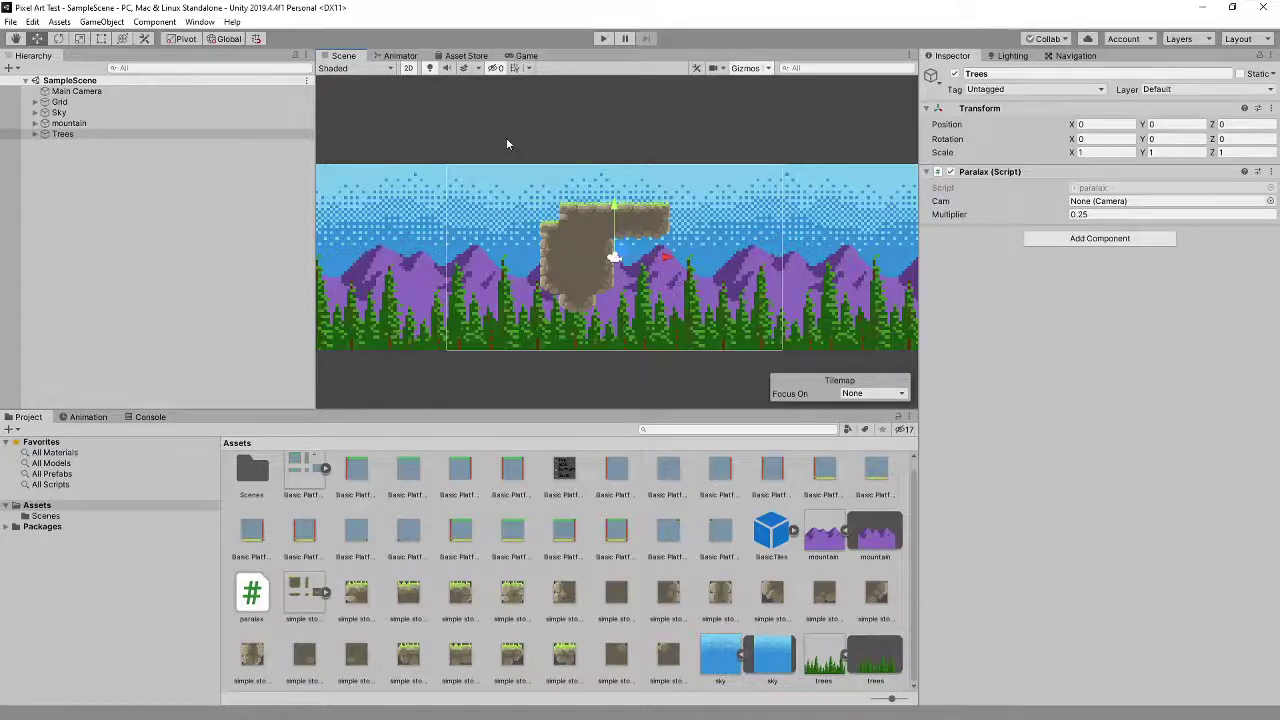
# Step: Detach the Game view as a floating window and start Play mode
pyautogui.click(527, 56)
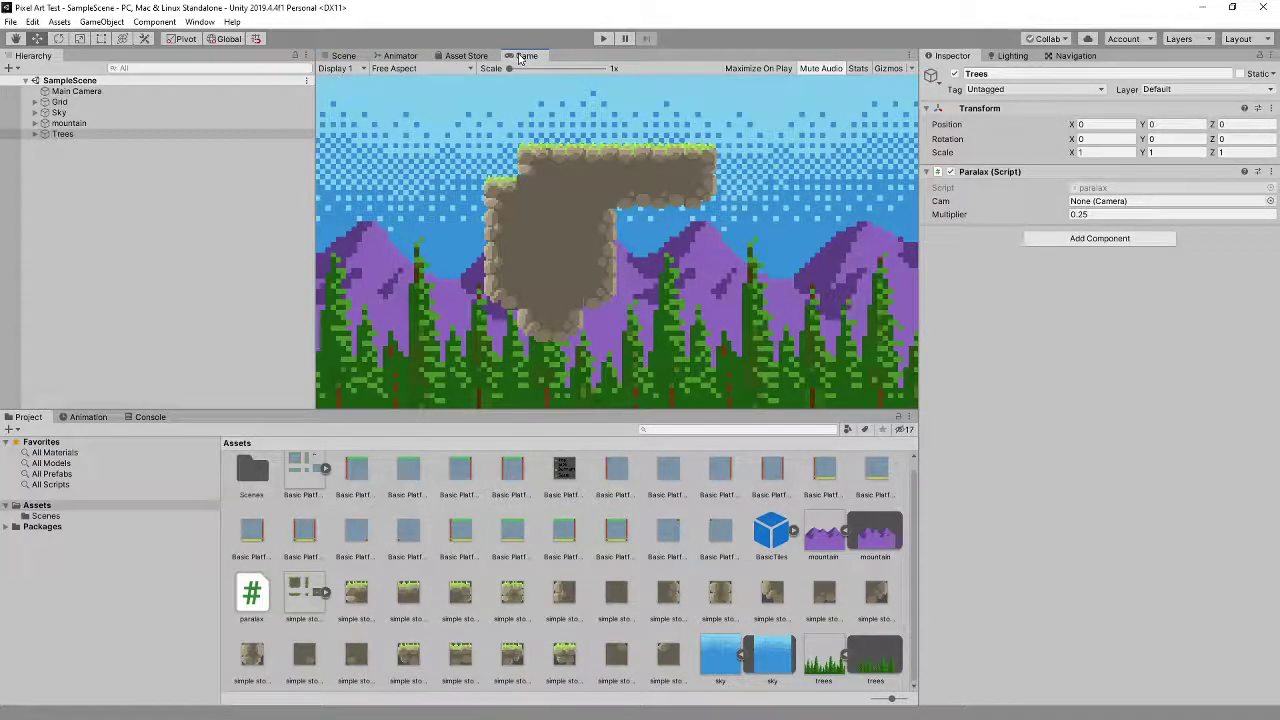
pyautogui.moveTo(519, 58); pyautogui.dragTo(937, 310)
pyautogui.click(604, 39)
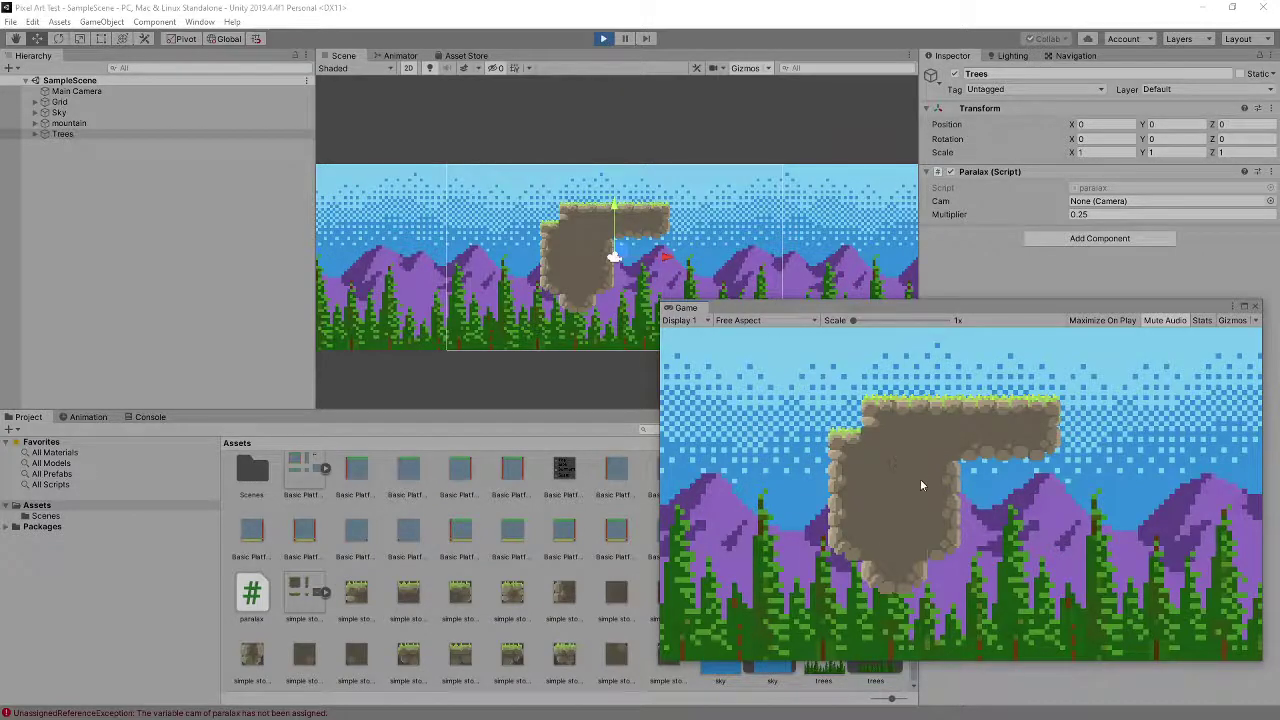
# Step: Move the Main Camera back and forth along the X axis during play to observe the parallax of the background layers
pyautogui.click(89, 90)
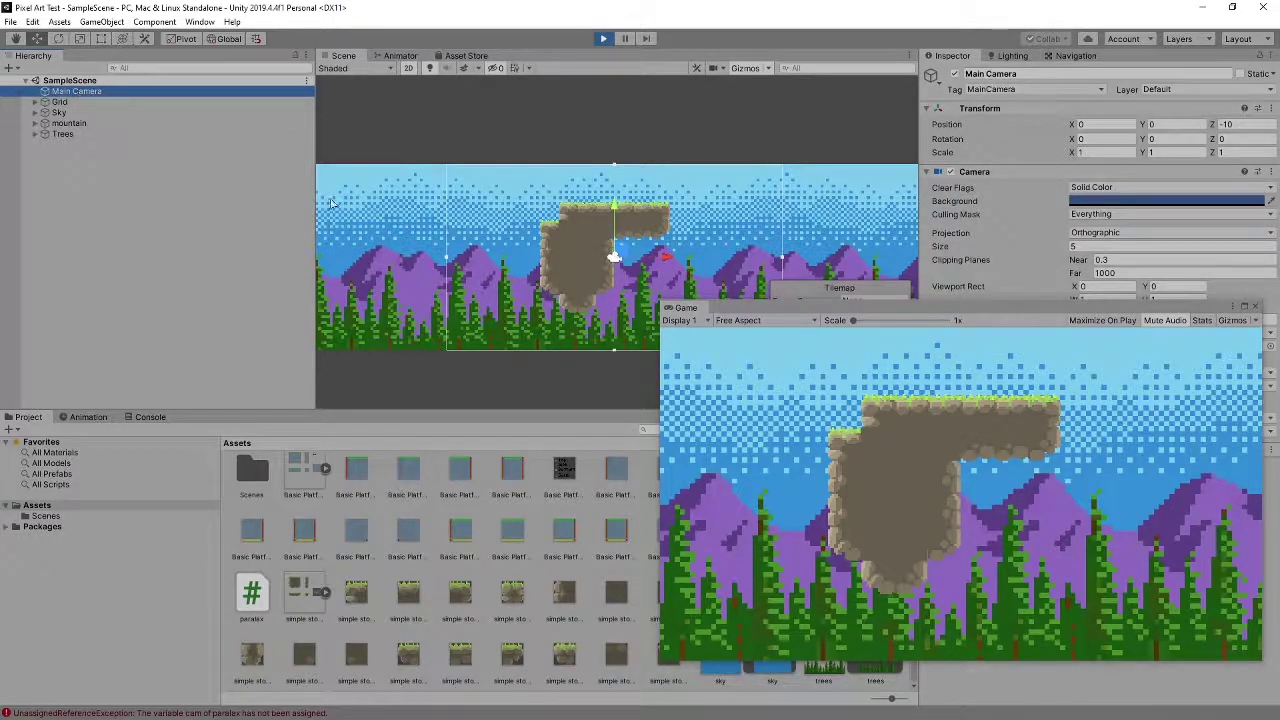
pyautogui.moveTo(668, 260); pyautogui.dragTo(622, 262)
pyautogui.moveTo(755, 268); pyautogui.dragTo(851, 260)
pyautogui.moveTo(733, 262); pyautogui.dragTo(876, 262)
pyautogui.moveTo(798, 267); pyautogui.dragTo(636, 270)
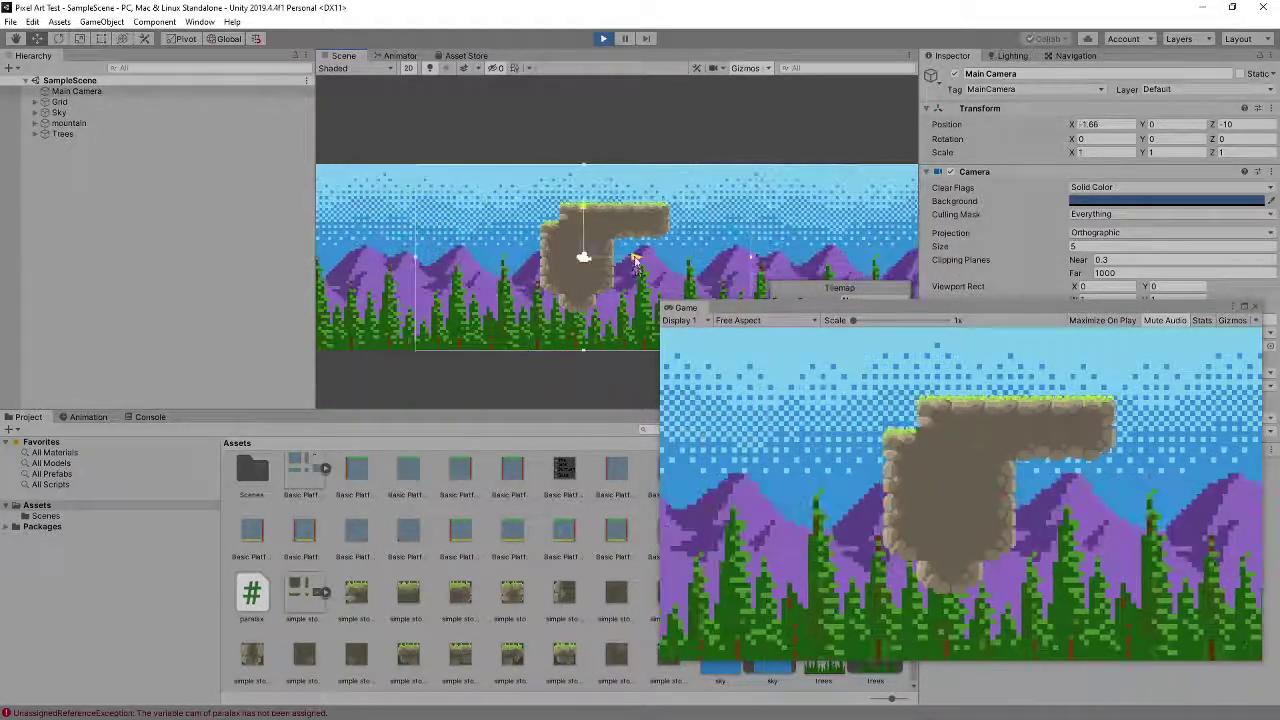
# Step: Orbit around the flat sprite layers in 3D perspective and return the scene to the 2D view
pyautogui.click(406, 68)
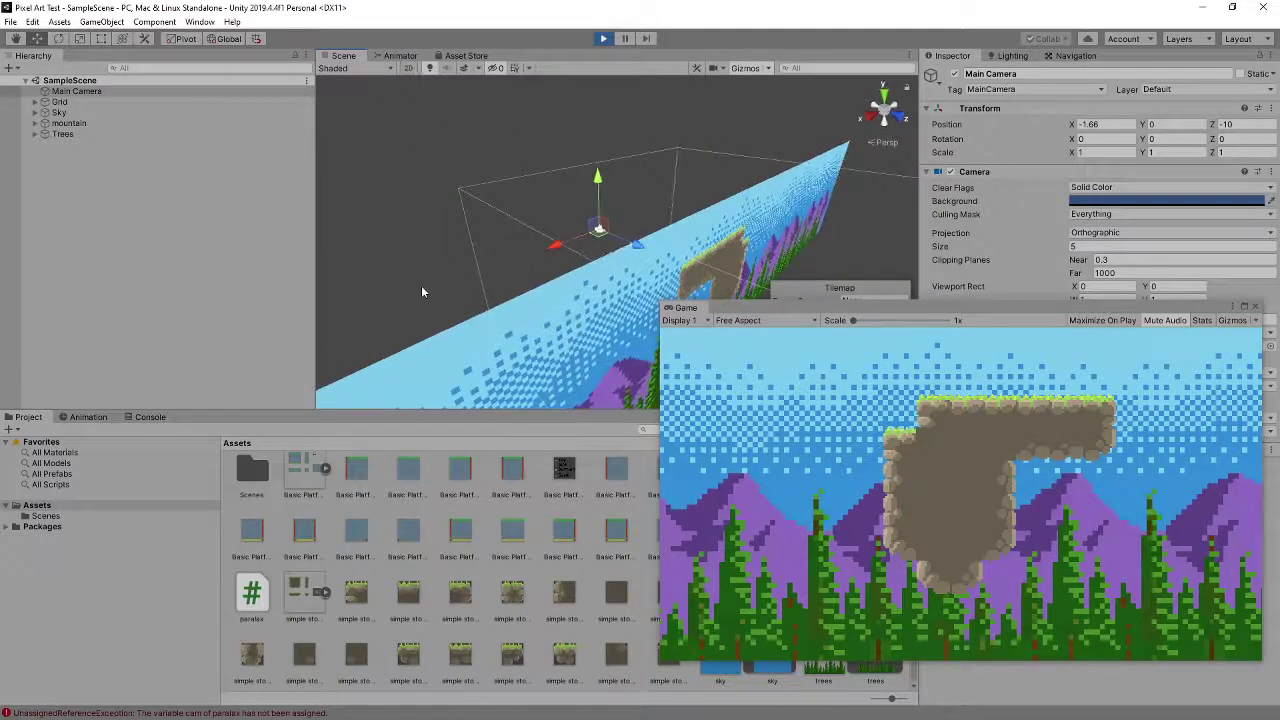
pyautogui.keyDown('alt'); pyautogui.moveTo(425, 290); pyautogui.dragTo(396, 138); pyautogui.keyUp('alt')
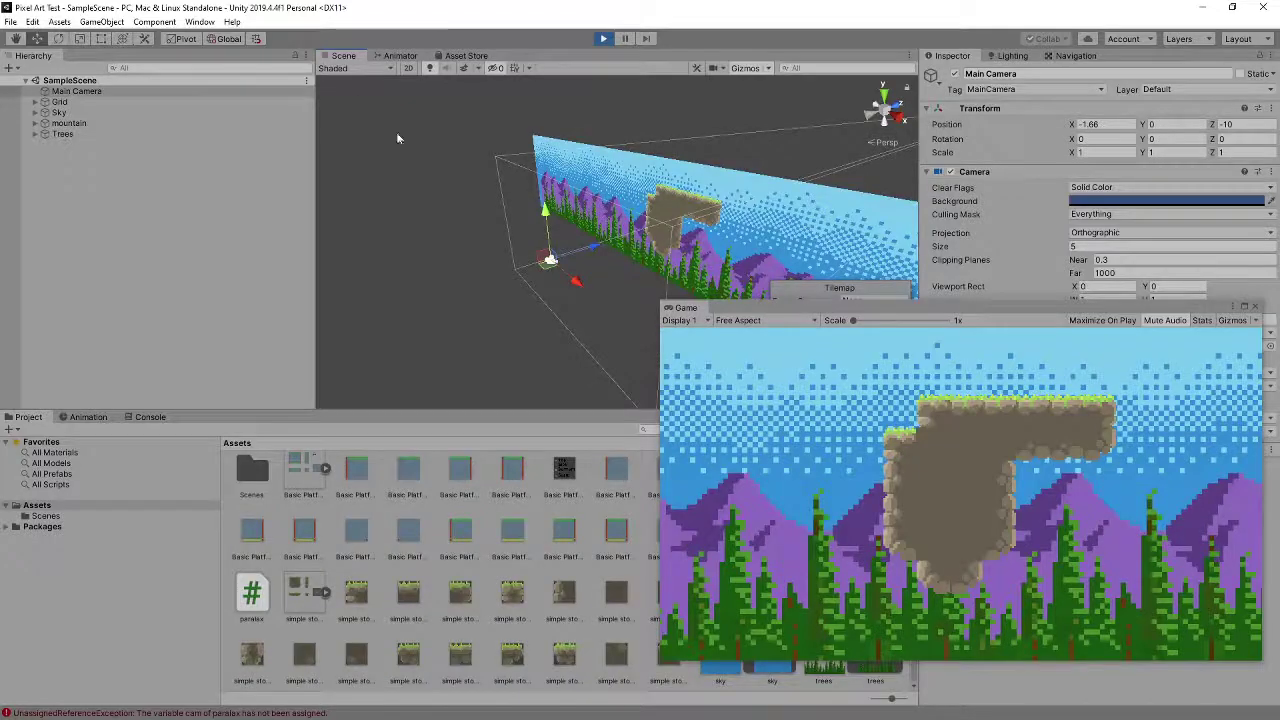
pyautogui.click(408, 68)
# Step: Stop Play mode and move the floating Game window away from the editor
pyautogui.click(603, 38)
pyautogui.moveTo(1034, 316); pyautogui.dragTo(0, 372)
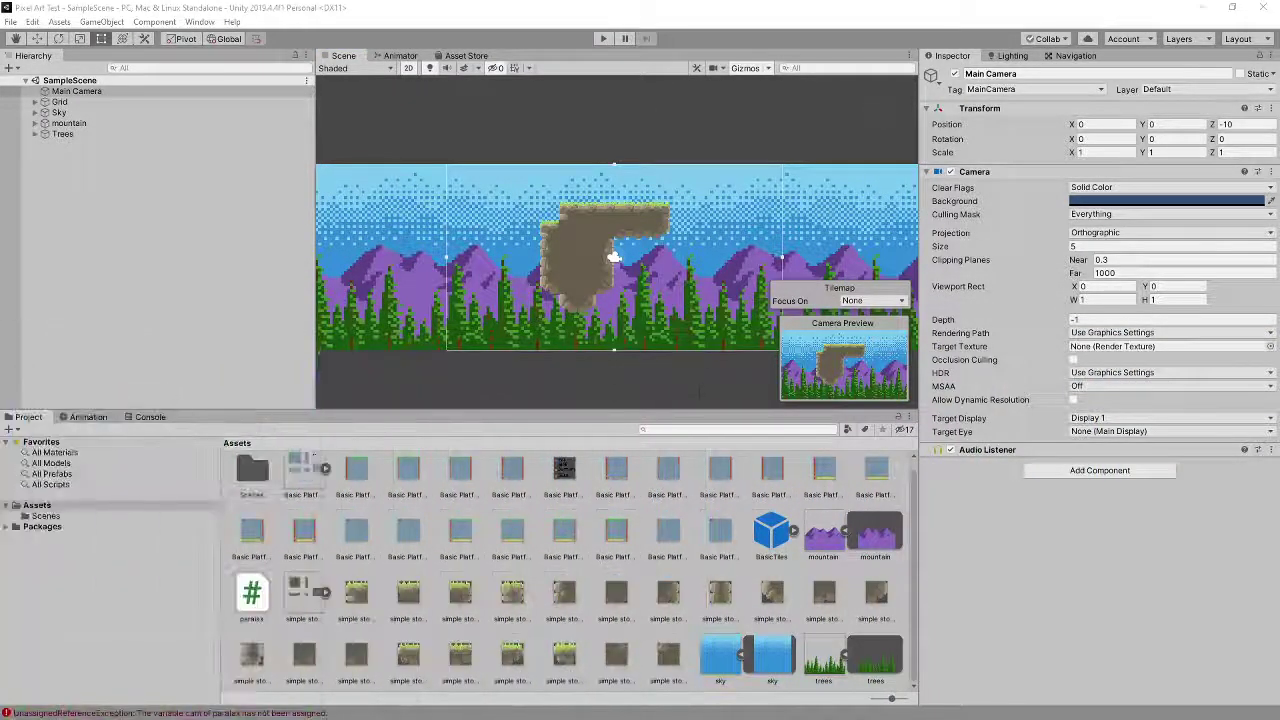
# Step: Select the Sky layer and review the camera and multiplier settings of its Paralax script
pyautogui.click(99, 92)
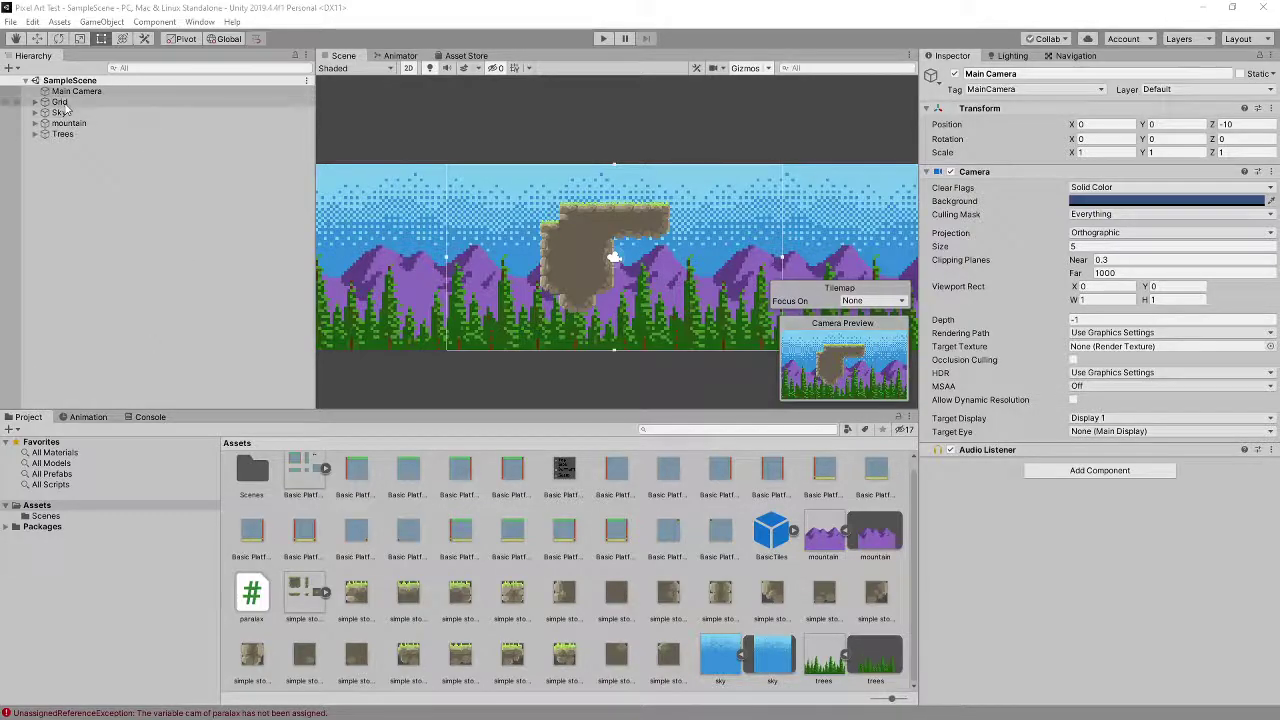
pyautogui.click(60, 102)
pyautogui.click(59, 113)
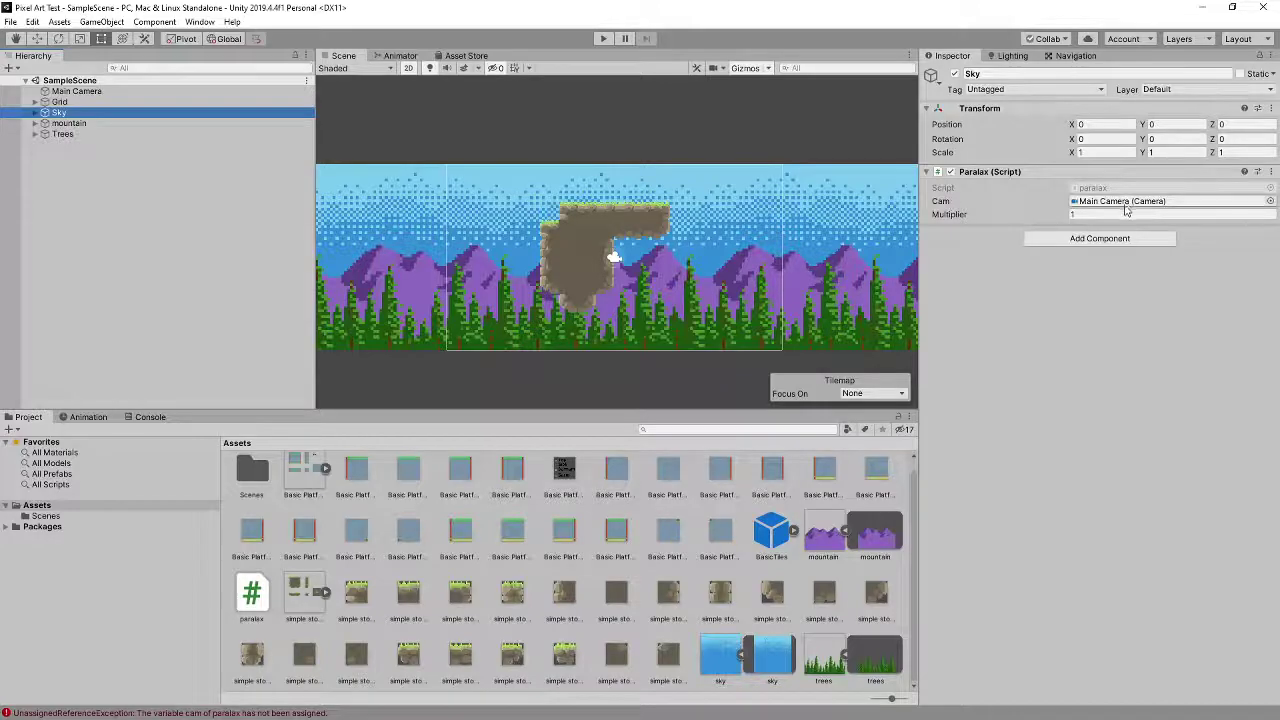
# Step: Switch to Visual Studio to examine the paralax script's camera and multiplier variables and its position calculation in Update, and return to Unity
pyautogui.hotkey('alt', 'Tab')
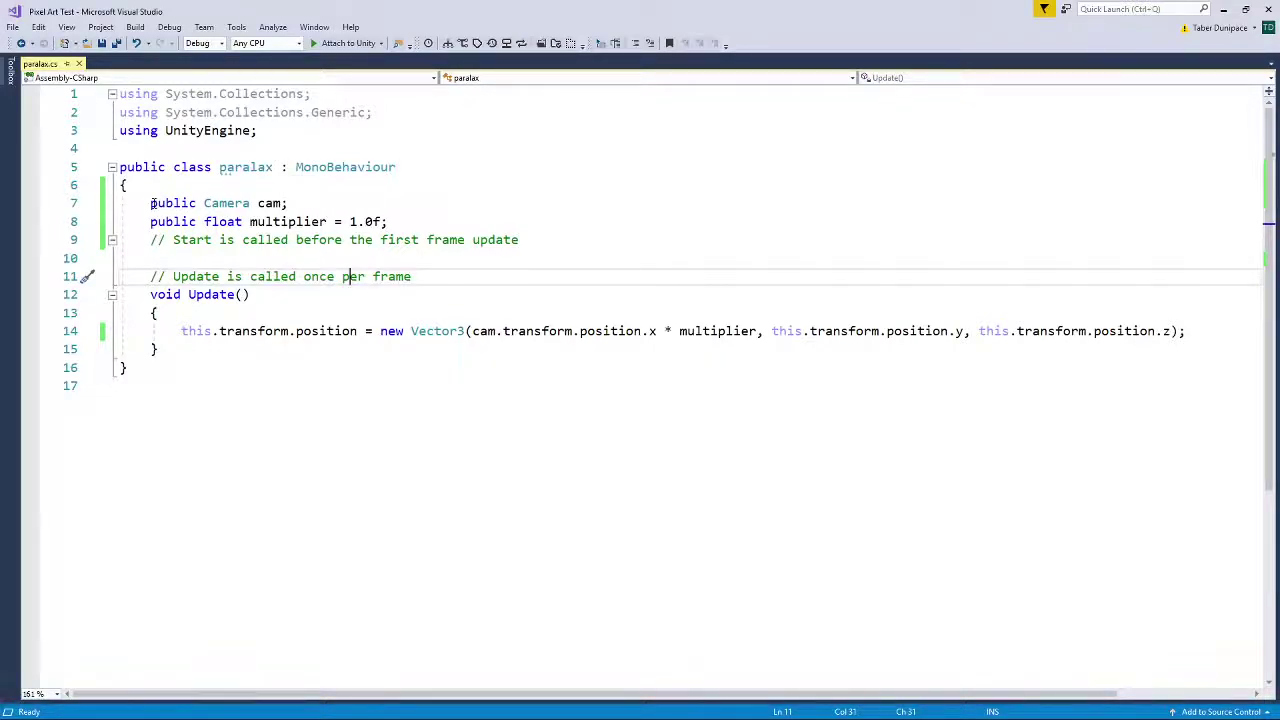
pyautogui.moveTo(152, 203); pyautogui.dragTo(318, 207)
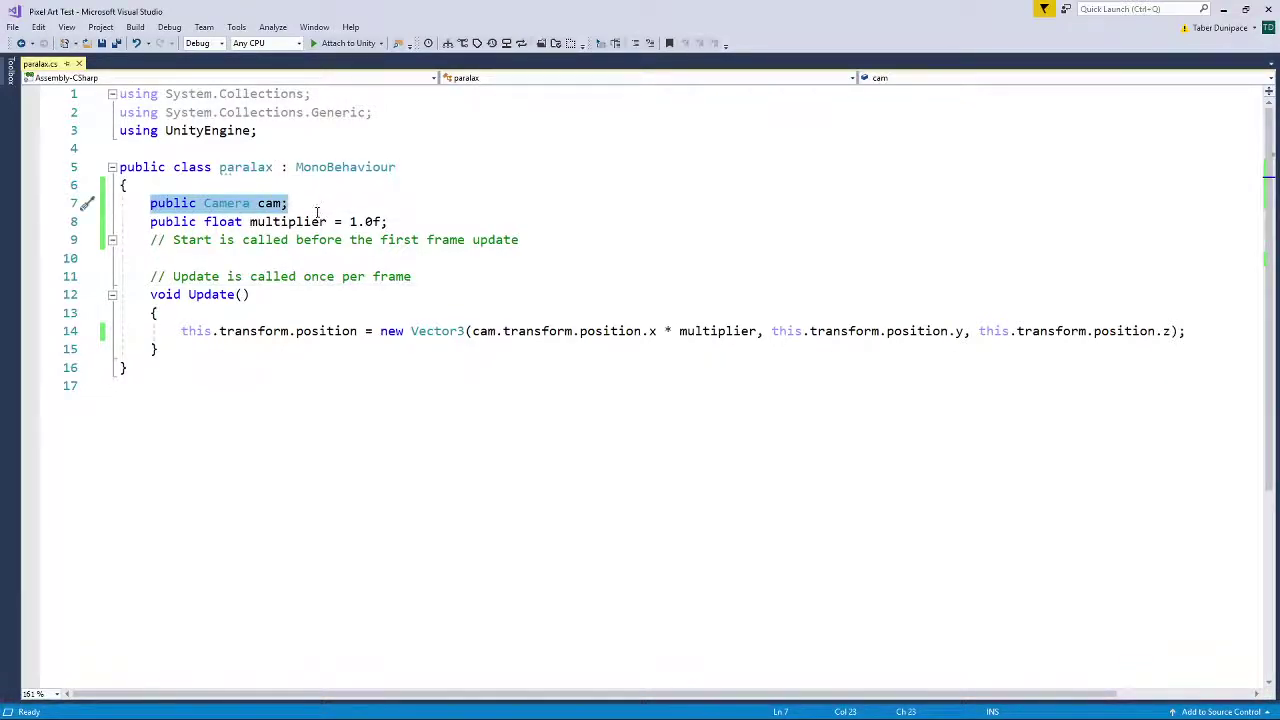
pyautogui.click(311, 222)
pyautogui.moveTo(150, 221); pyautogui.dragTo(388, 221)
pyautogui.click(390, 221)
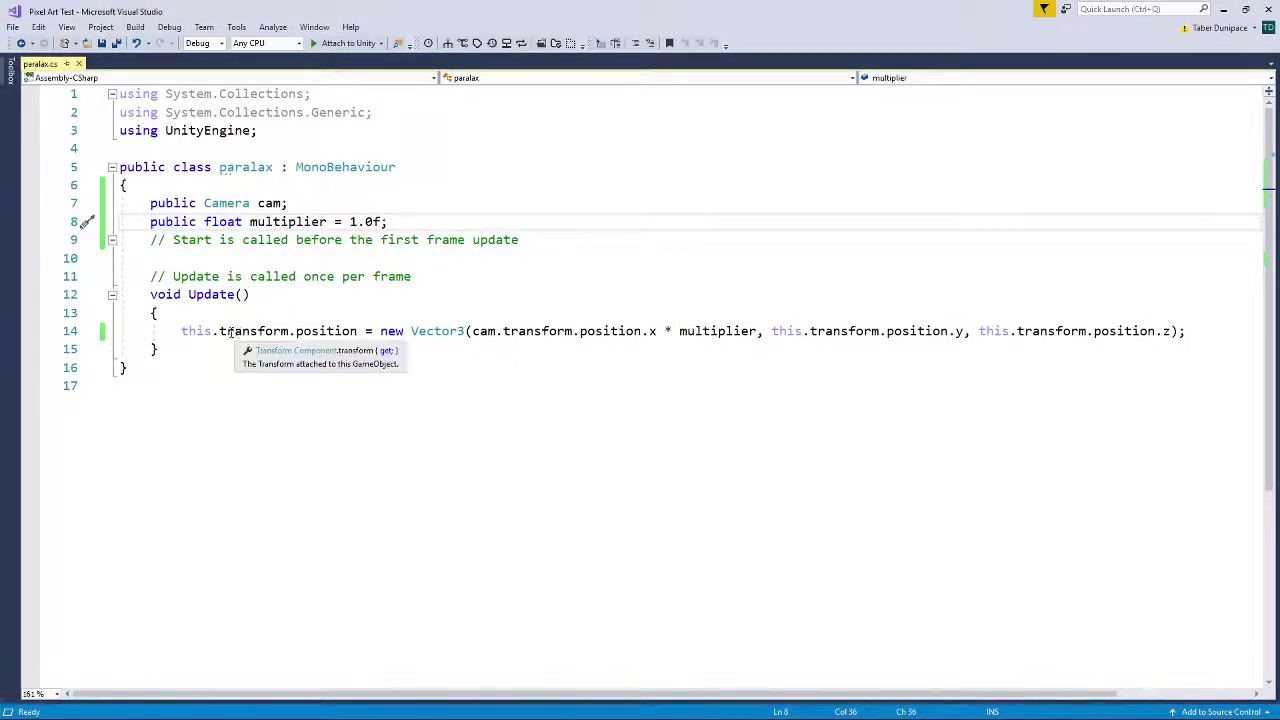
pyautogui.moveTo(181, 331); pyautogui.dragTo(344, 331)
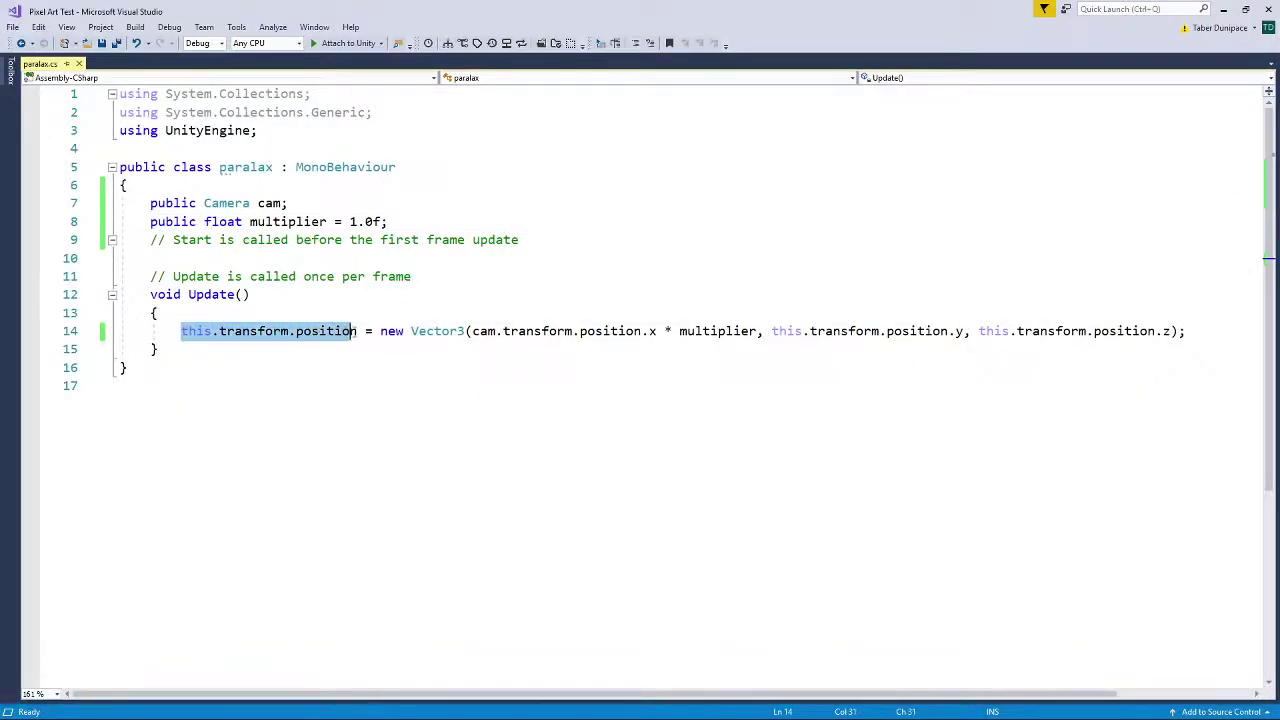
pyautogui.click(465, 331)
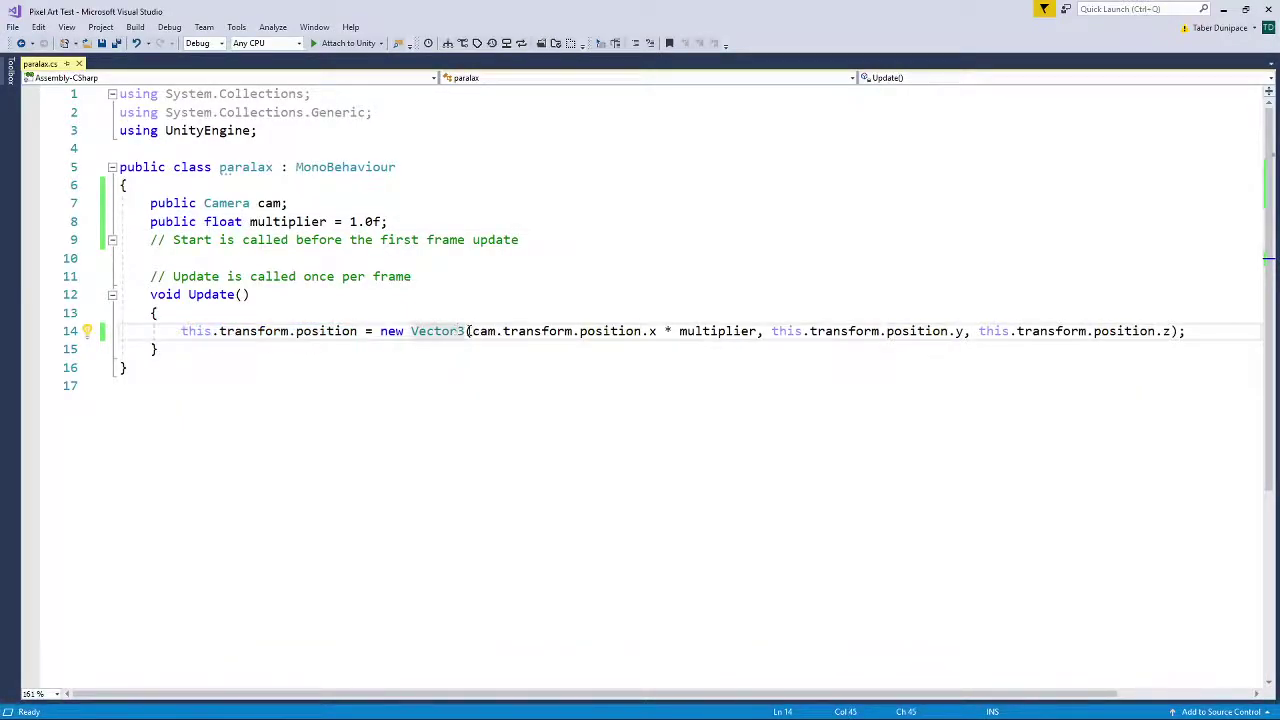
pyautogui.moveTo(471, 331); pyautogui.dragTo(762, 331)
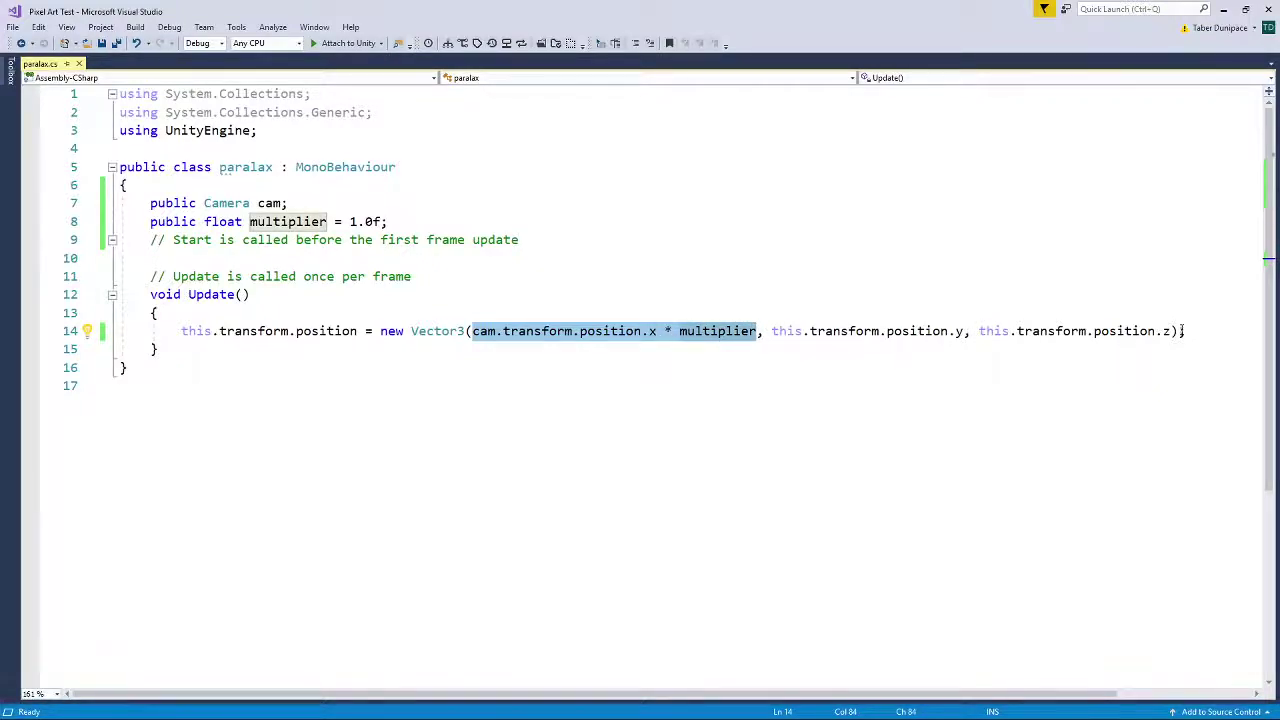
pyautogui.click(375, 289)
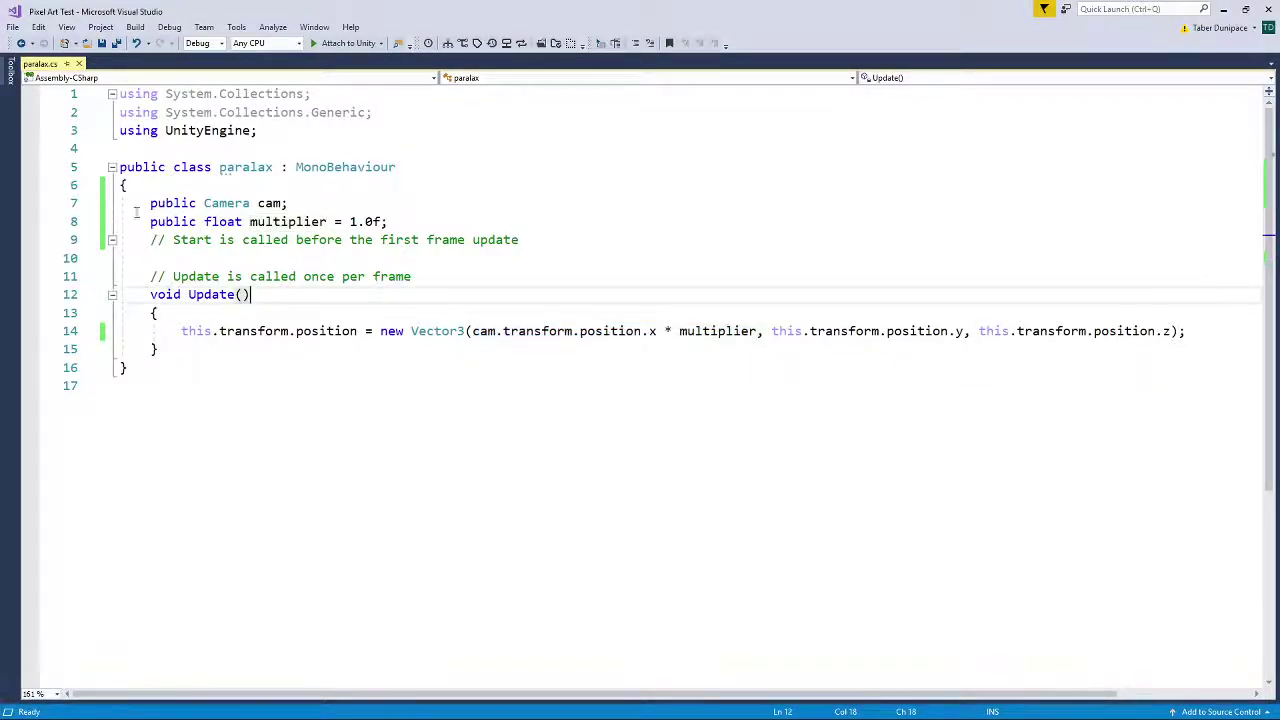
pyautogui.click(1223, 9)
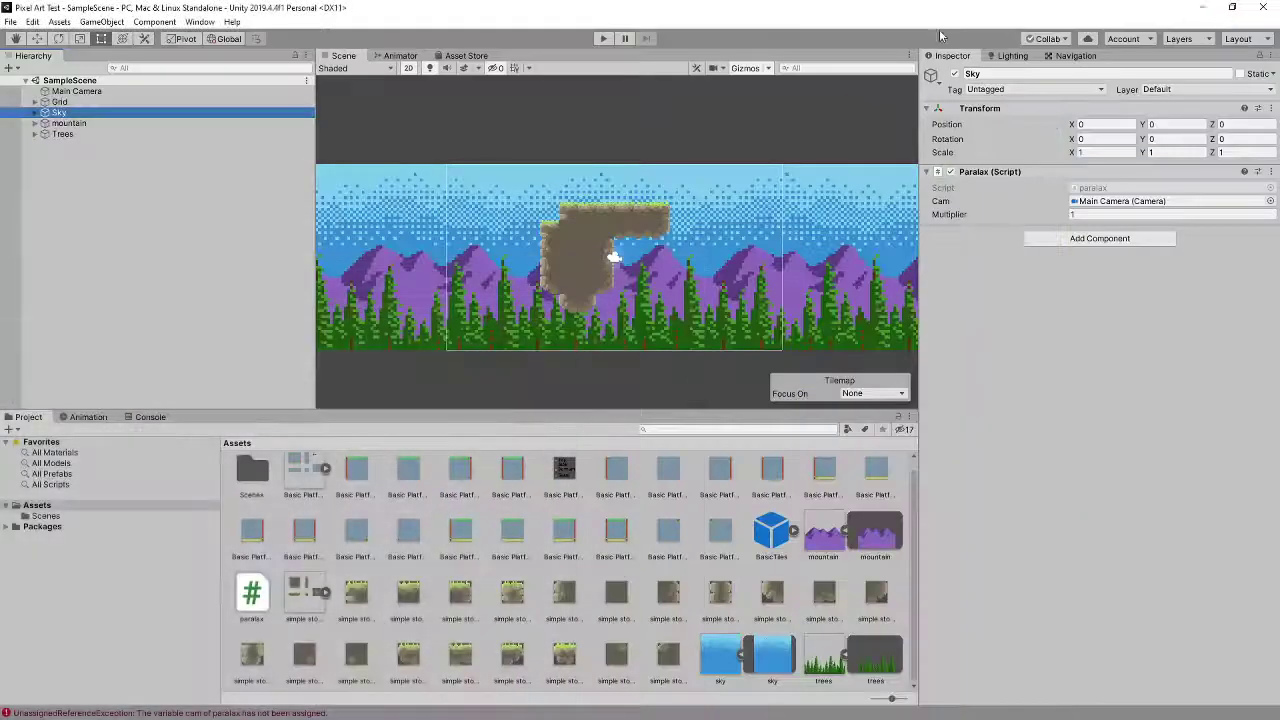
# Step: Review the mountain layer's multiplier and assign Main Camera as the Cam of the Trees layer's Paralax script
pyautogui.click(96, 125)
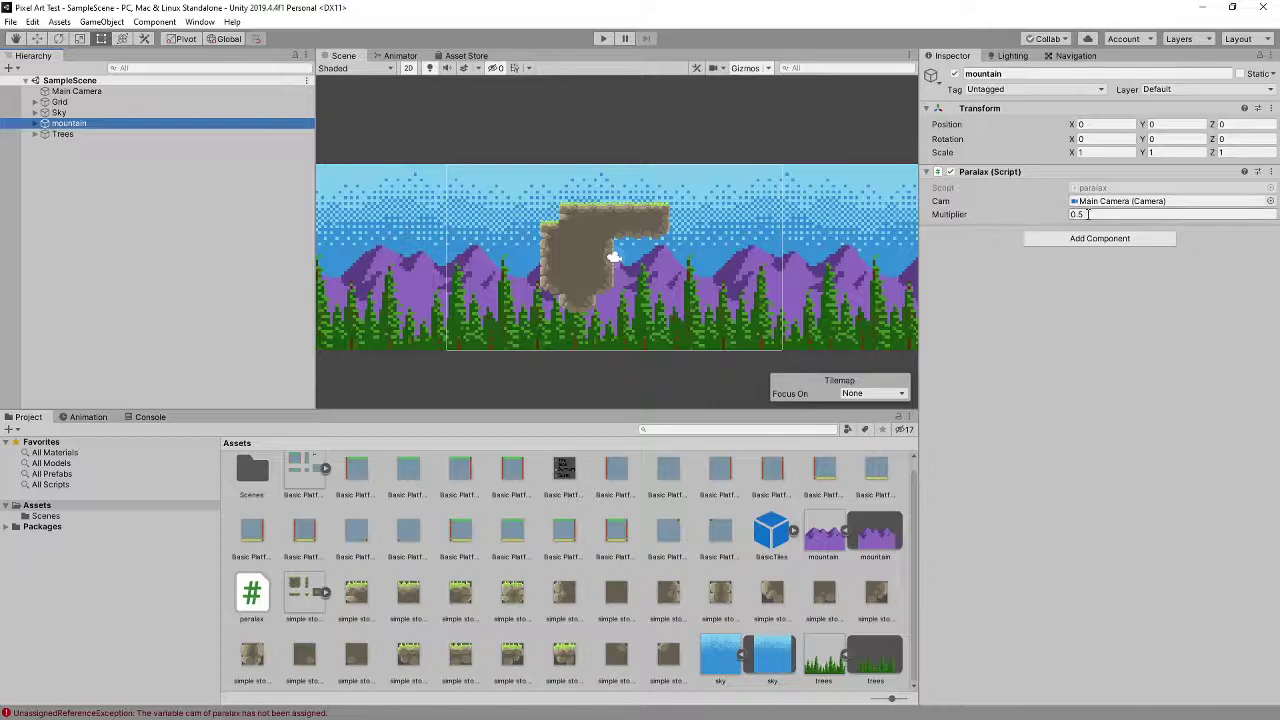
pyautogui.click(110, 138)
pyautogui.click(1079, 212)
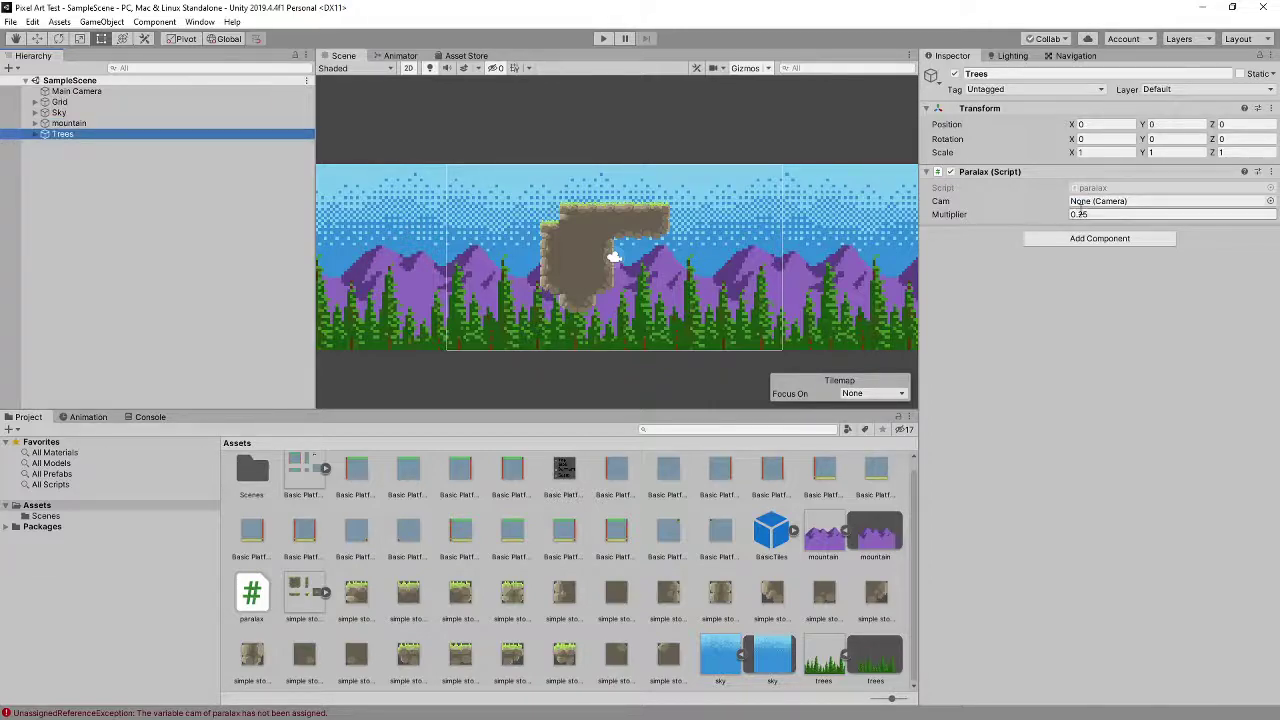
pyautogui.click(1108, 203)
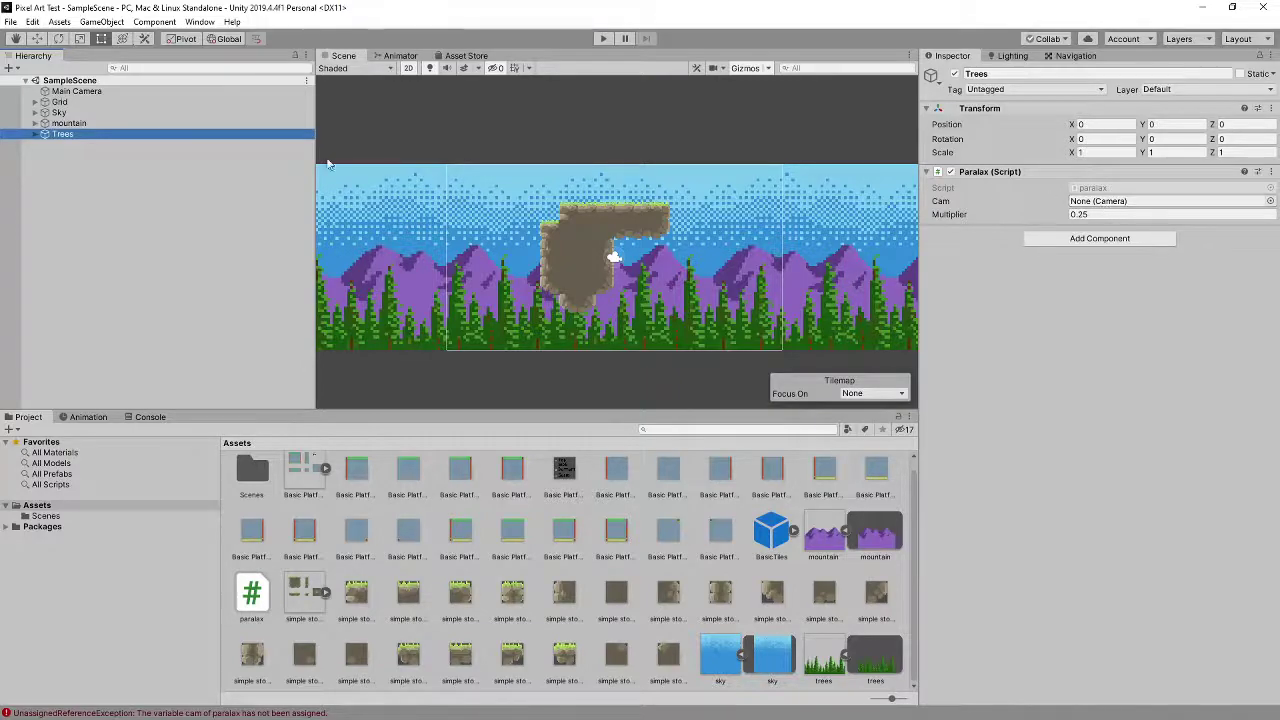
pyautogui.moveTo(90, 92); pyautogui.dragTo(1105, 205)
pyautogui.click(1088, 213)
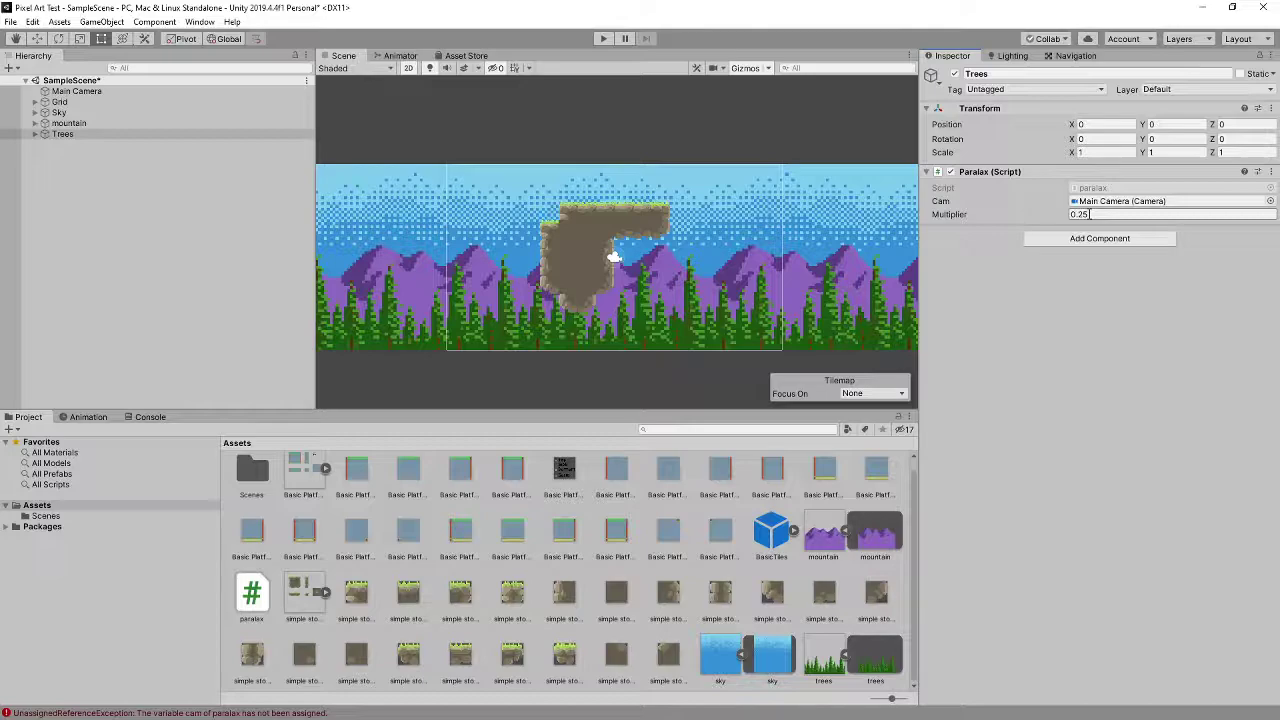
pyautogui.press('Return')
# Step: Set the Paralax multiplier of the Sky layer to 0.9
pyautogui.click(83, 127)
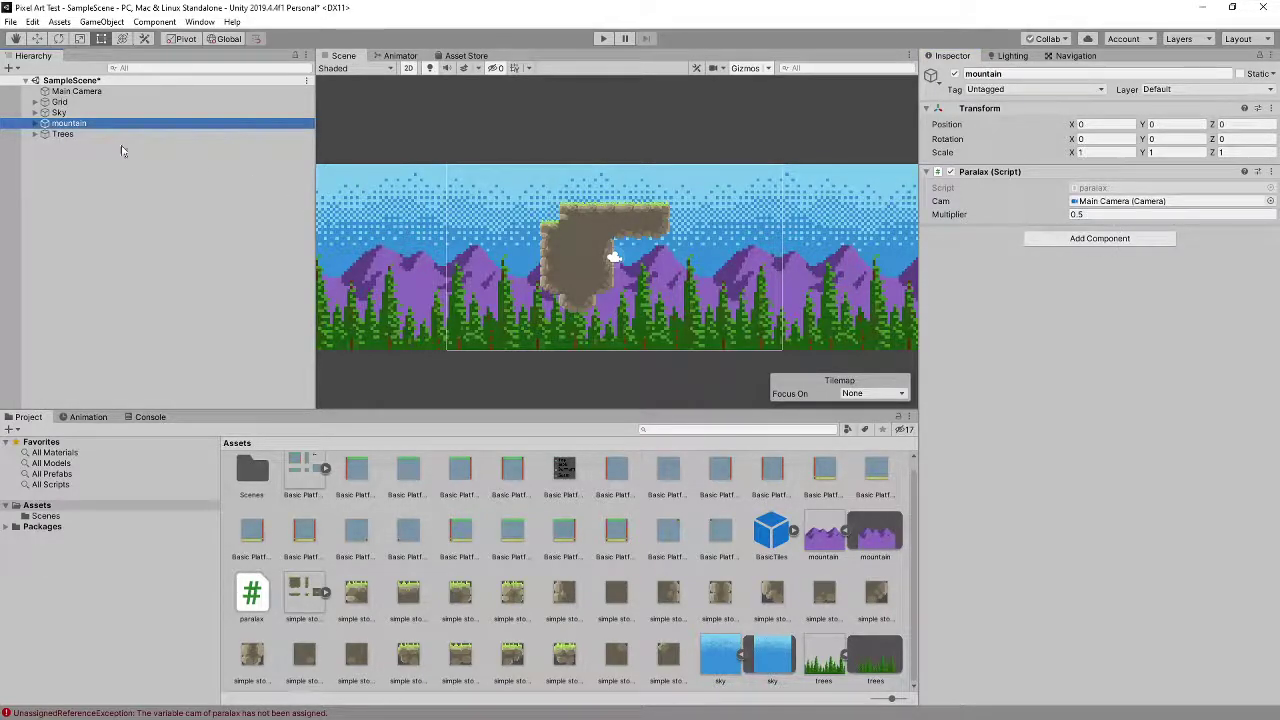
pyautogui.click(59, 112)
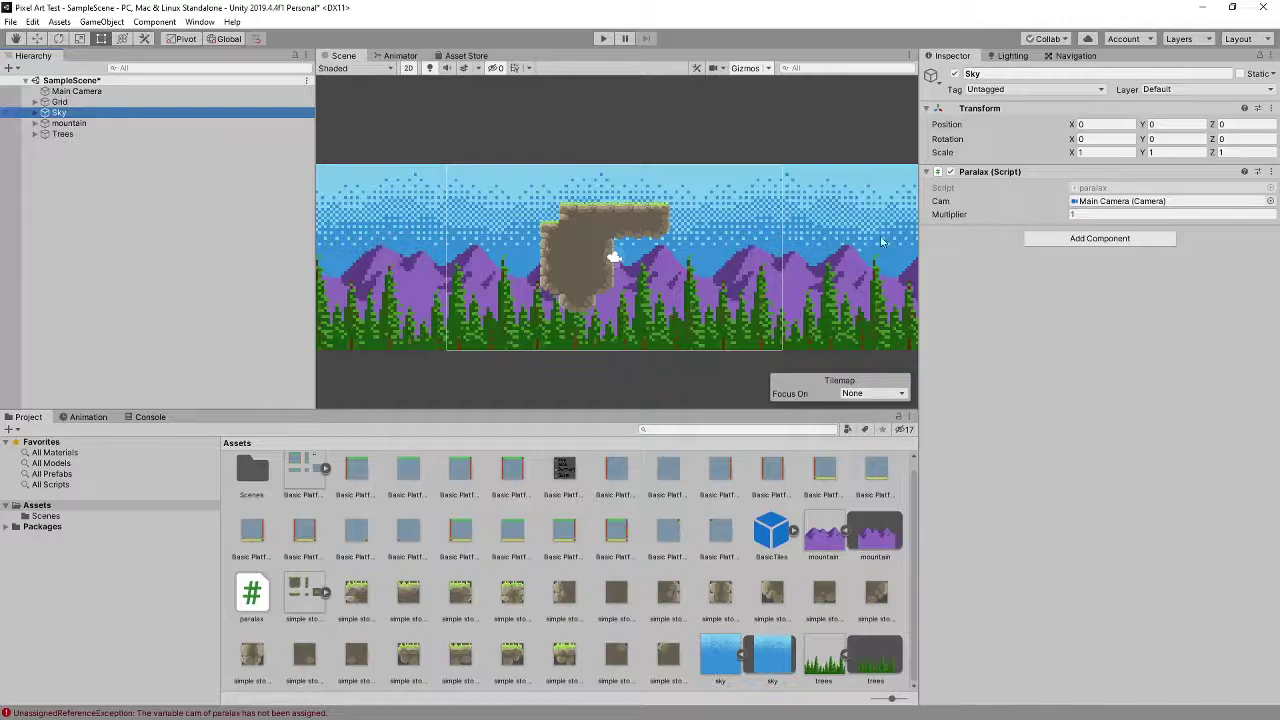
pyautogui.click(1090, 215)
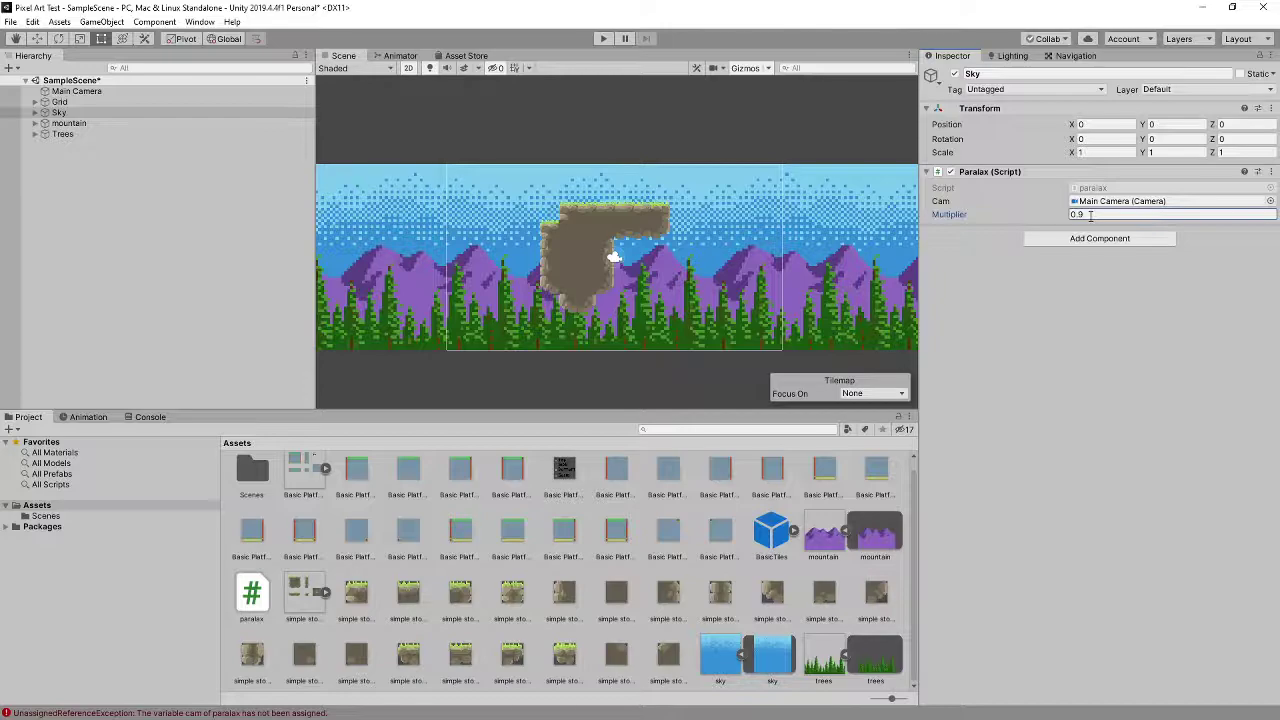
# Step: Play the scene, move the Main Camera back and forth along the X axis to observe the layers' parallax, and stop Play mode
pyautogui.click(603, 38)
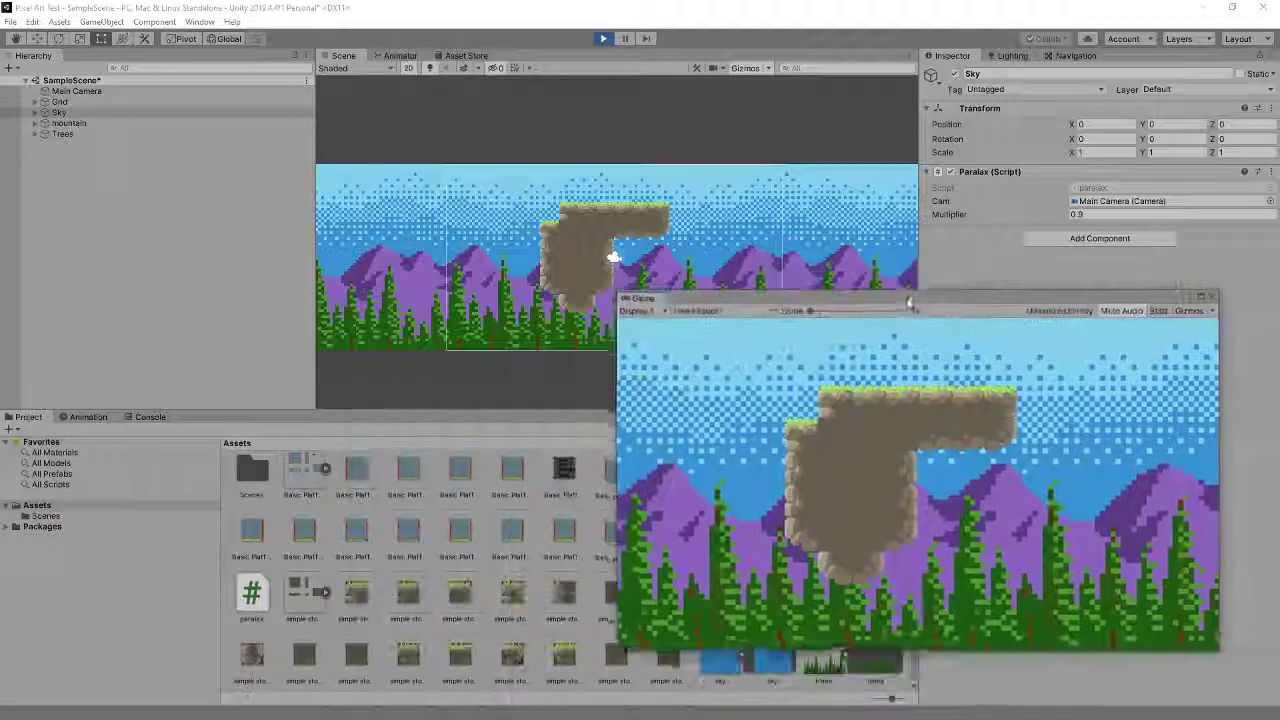
pyautogui.click(117, 94)
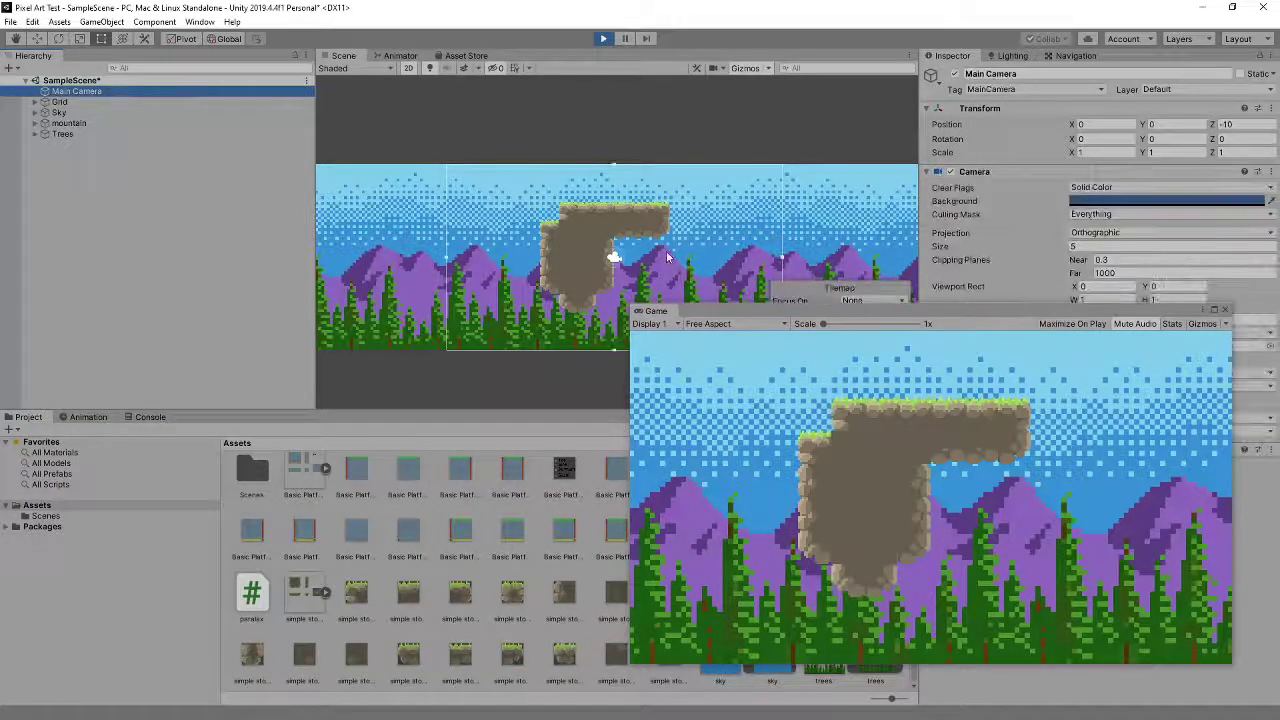
pyautogui.press('w')
pyautogui.moveTo(664, 258)
pyautogui.mouseDown()
pyautogui.moveTo(518, 255)
pyautogui.moveTo(651, 291)
pyautogui.moveTo(777, 257)
pyautogui.moveTo(663, 271)
pyautogui.moveTo(608, 302)
pyautogui.moveTo(535, 258)
pyautogui.moveTo(440, 258)
pyautogui.moveTo(665, 260)
pyautogui.mouseUp()
pyautogui.moveTo(716, 328); pyautogui.dragTo(98, 349)
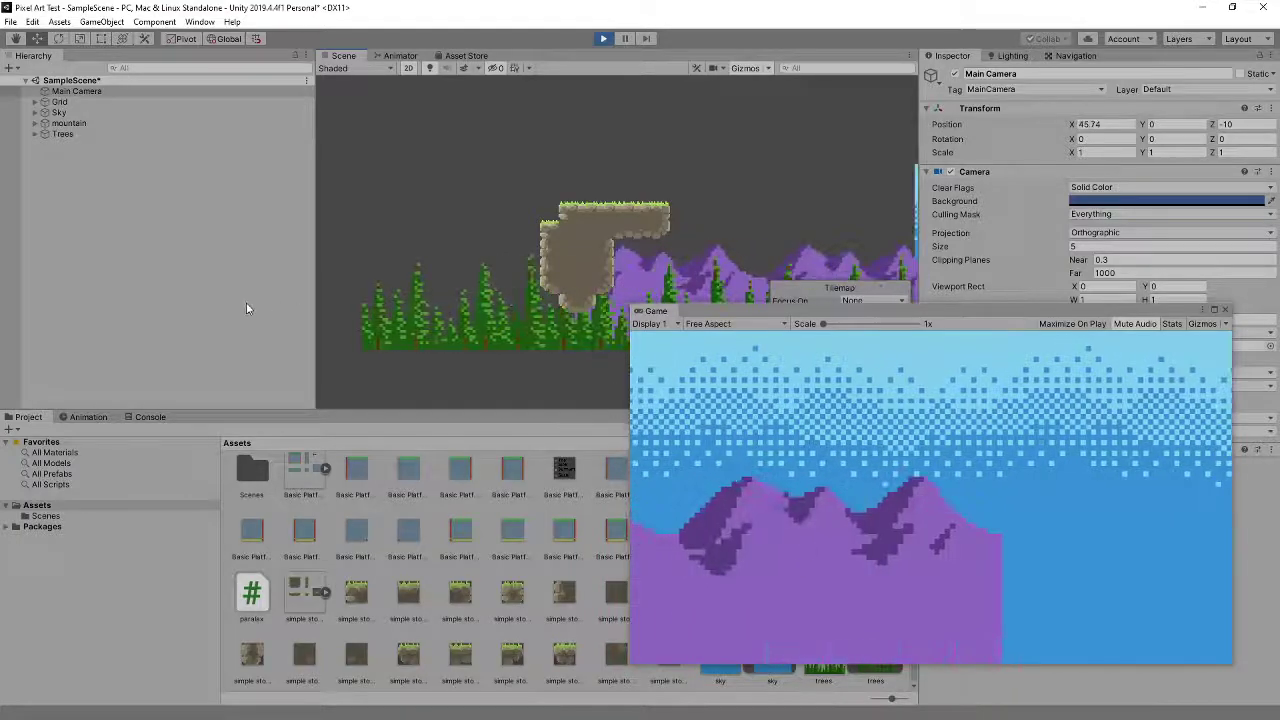
pyautogui.moveTo(812, 323); pyautogui.dragTo(637, 258)
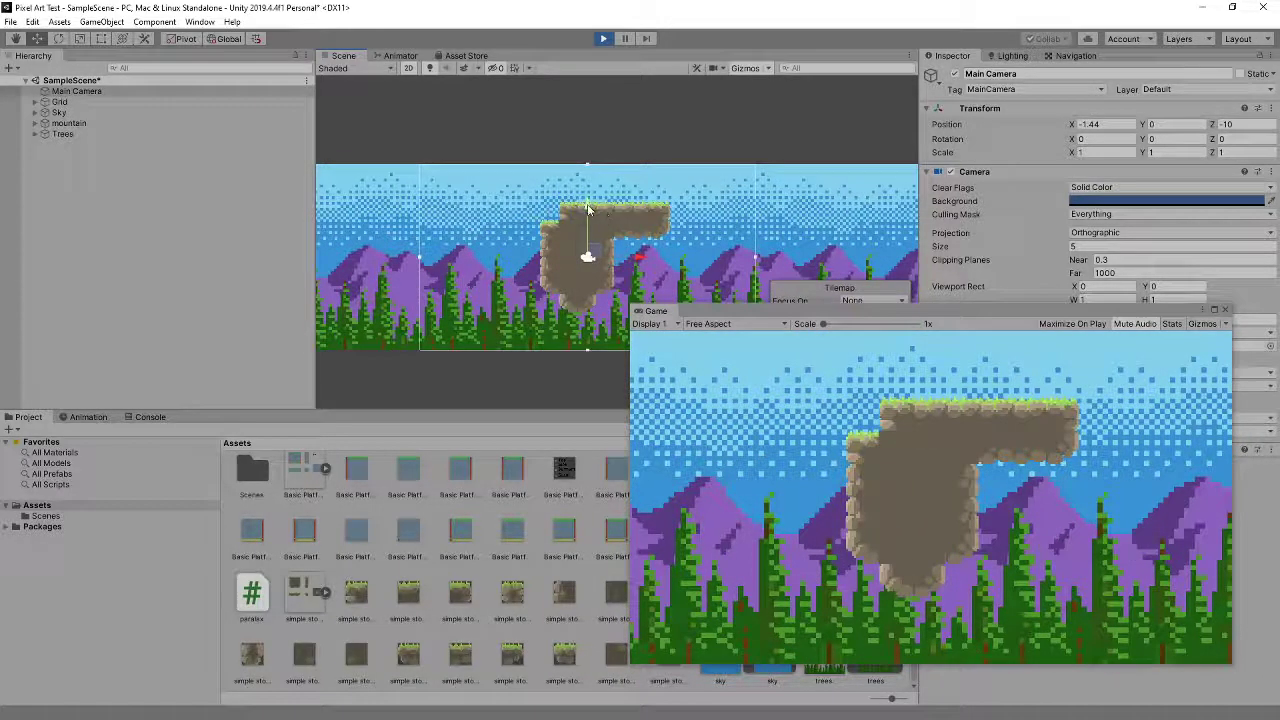
pyautogui.moveTo(589, 210)
pyautogui.mouseDown()
pyautogui.moveTo(589, 52)
pyautogui.moveTo(589, 262)
pyautogui.moveTo(595, 206)
pyautogui.mouseUp()
pyautogui.moveTo(588, 250); pyautogui.dragTo(626, 262)
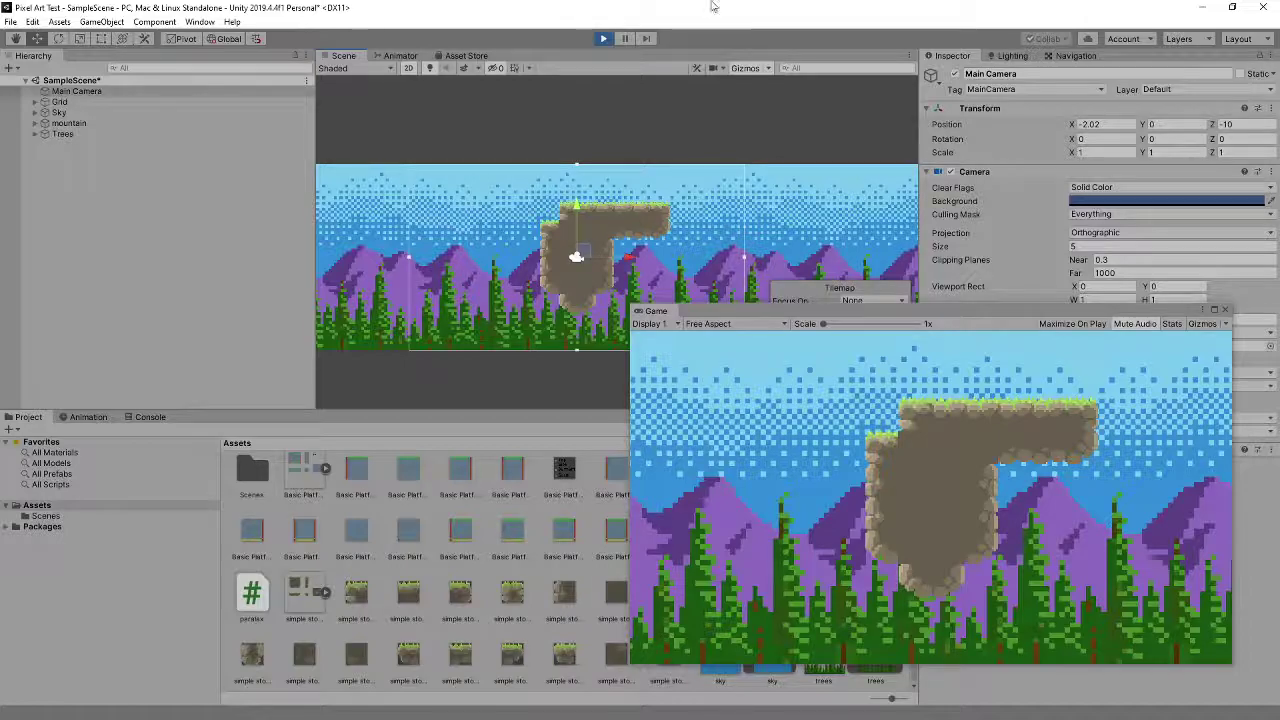
pyautogui.click(604, 39)
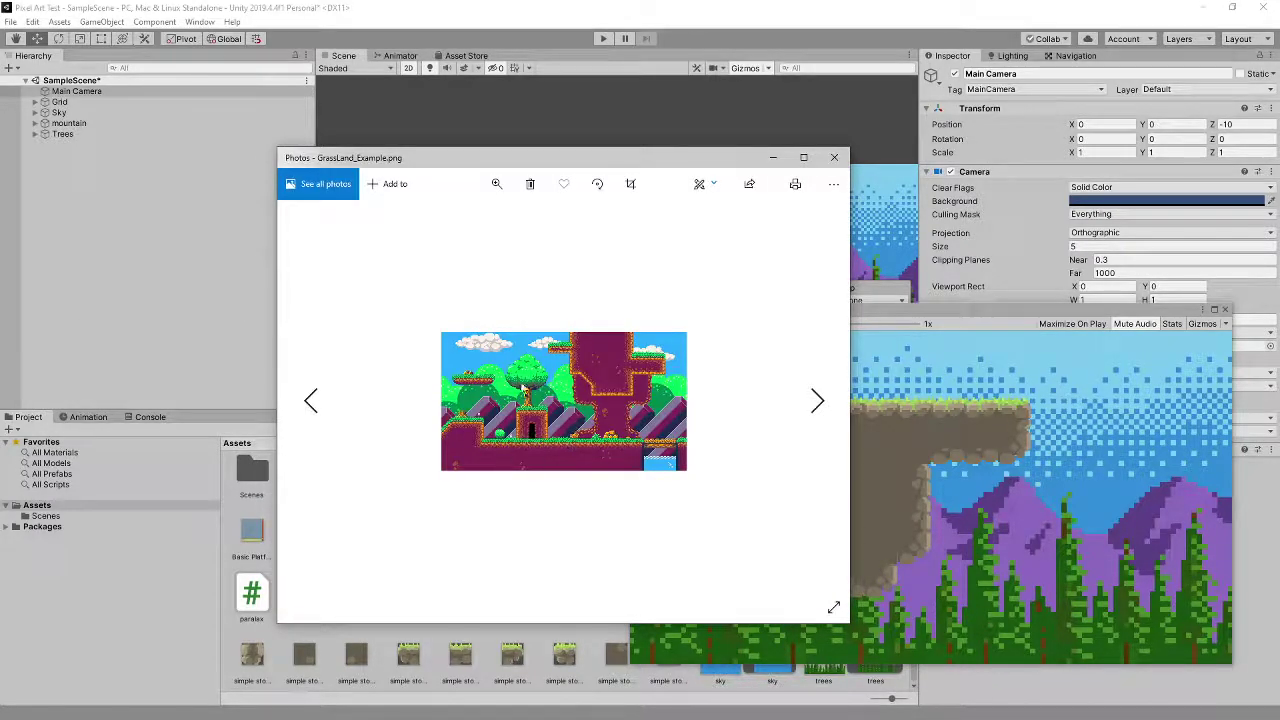
# Step: Examine the background layers in GrassLand_Example.png at full-window size and in the Super Mario World screenshot, and move the images out of view
pyautogui.click(803, 157)
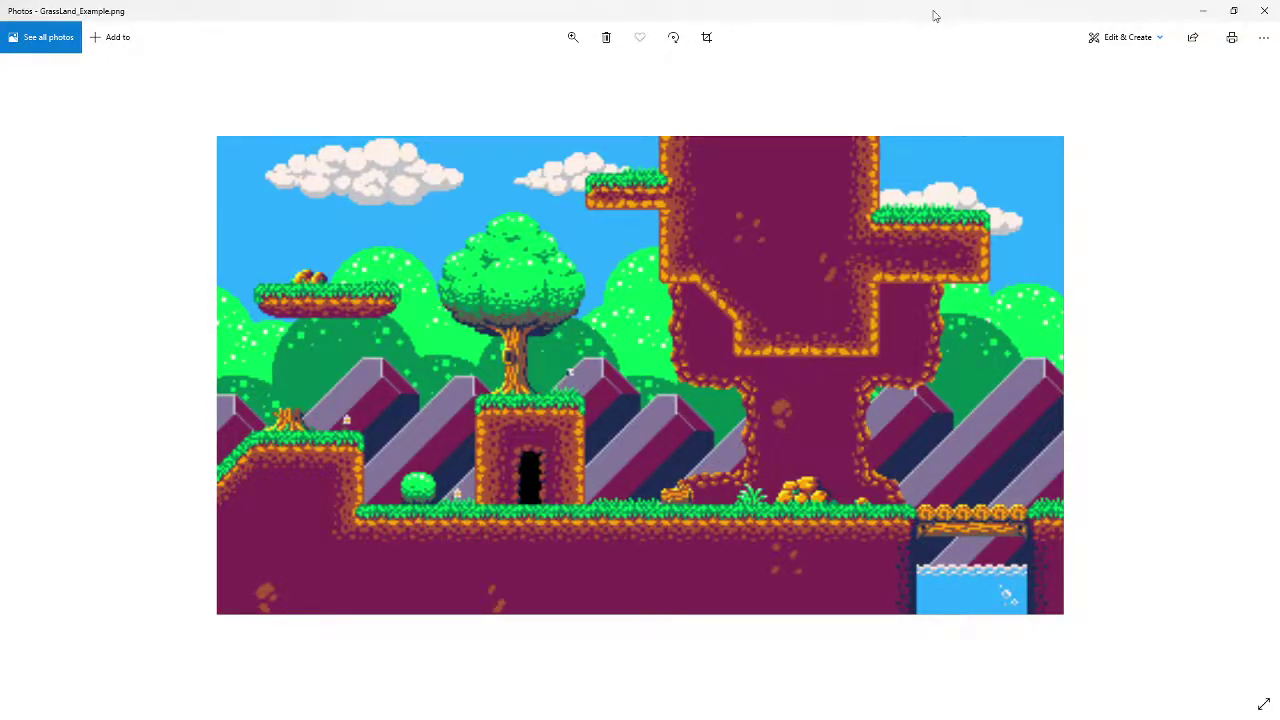
pyautogui.click(1202, 10)
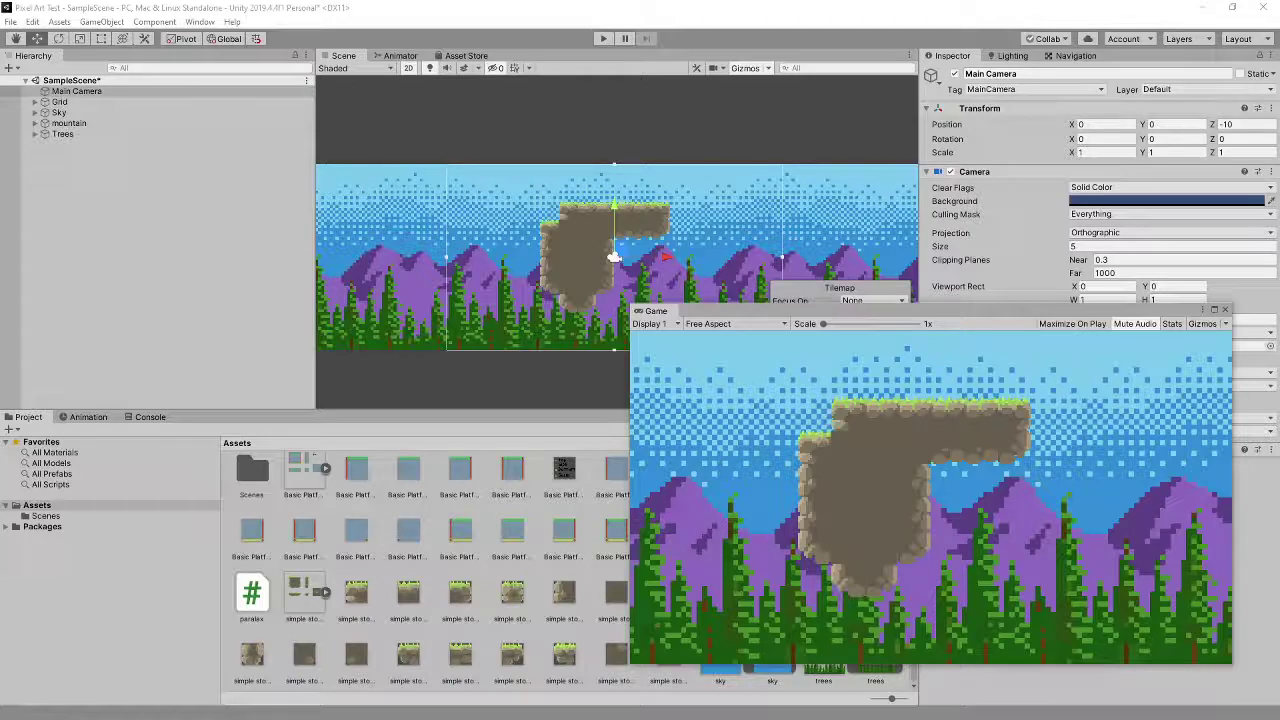
pyautogui.hotkey('alt', 'Tab')
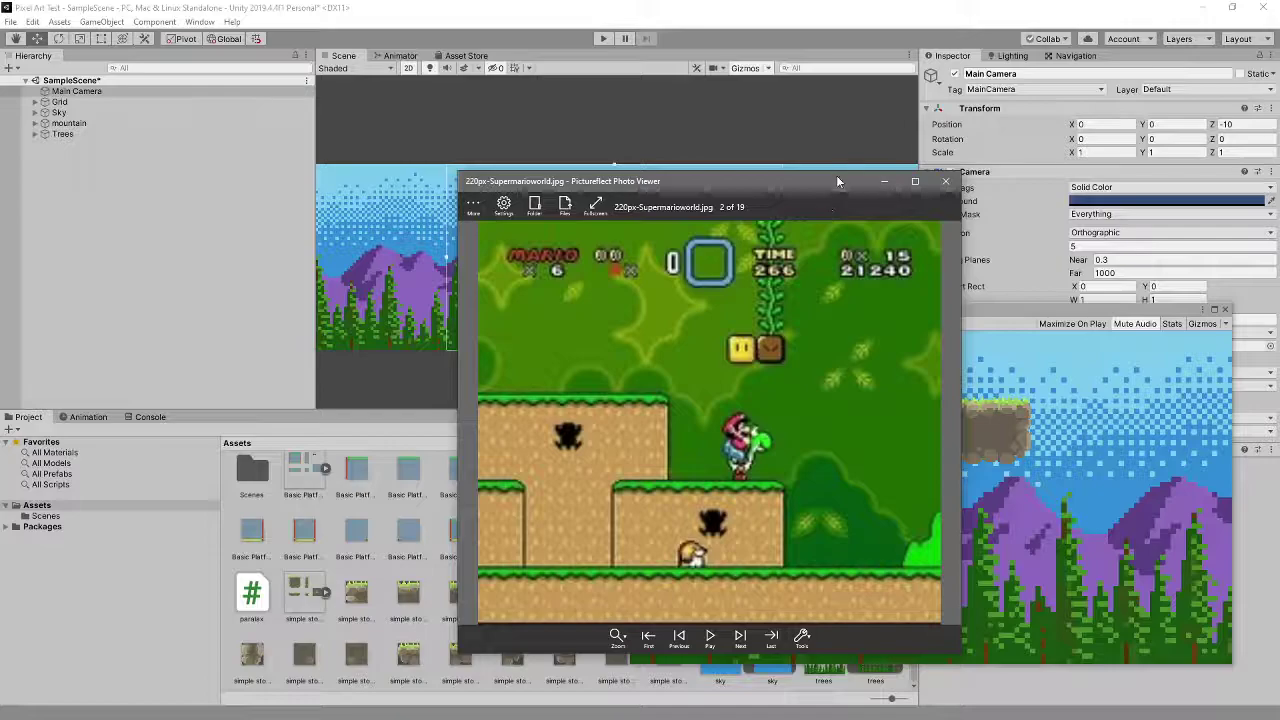
pyautogui.moveTo(838, 179); pyautogui.dragTo(0, 176)
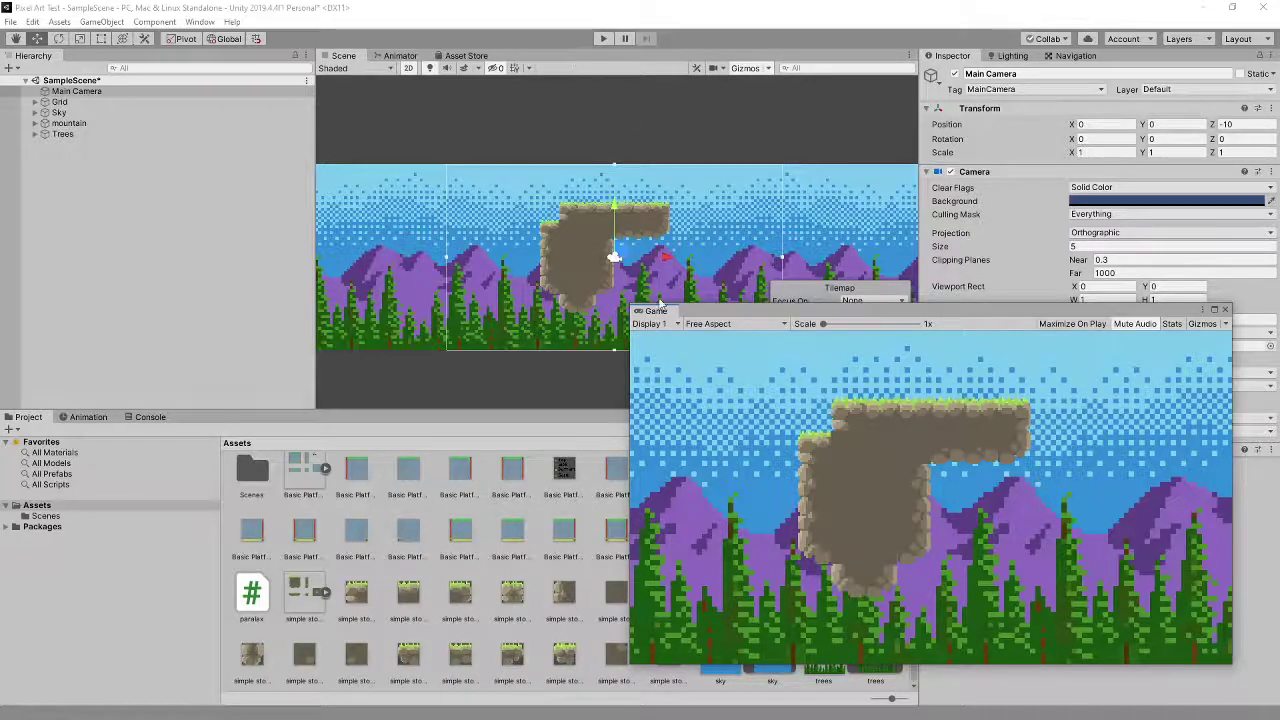
# Step: Dock the floating Game window beside the Asset Store view and return to a close-up of the stone platform in the Scene view
pyautogui.moveTo(658, 311); pyautogui.dragTo(560, 60)
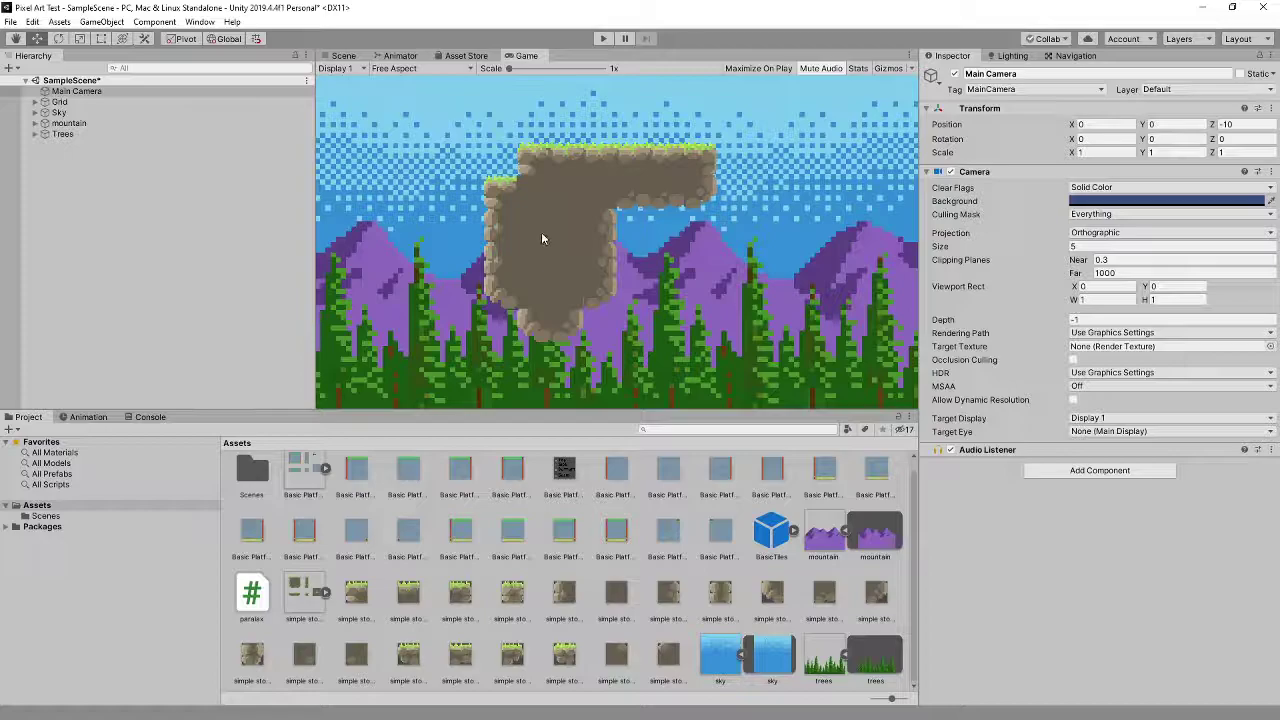
pyautogui.click(343, 55)
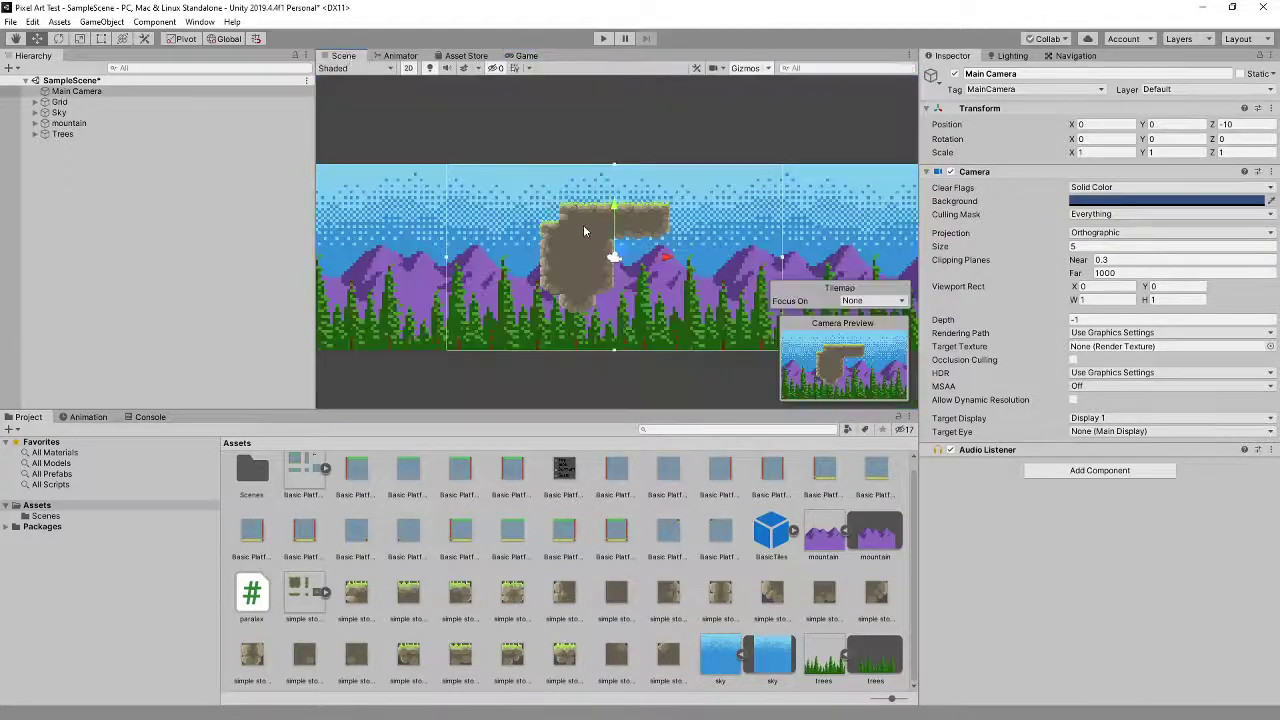
pyautogui.scroll(5, 573, 253)
pyautogui.moveTo(573, 253)
pyautogui.mouseDown(button='middle')
pyautogui.moveTo(588, 272)
pyautogui.moveTo(588, 246)
pyautogui.mouseUp(button='middle')
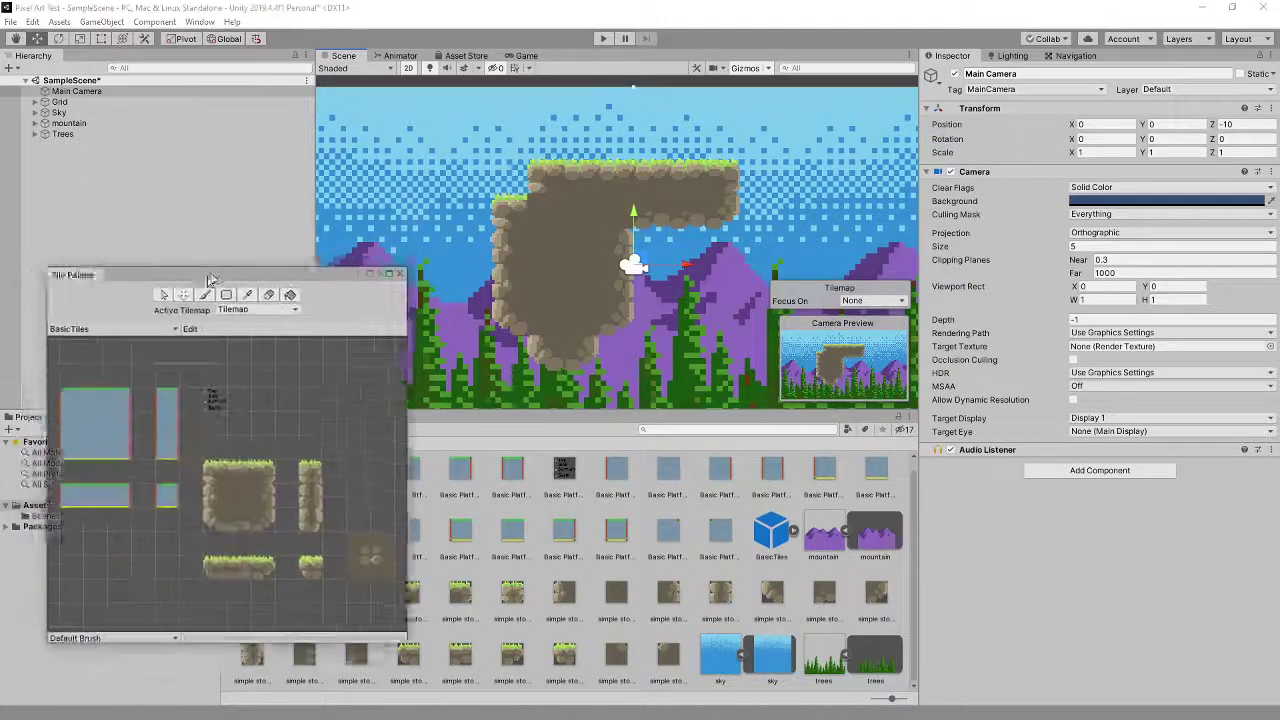
# Step: Paint the outlined template's top-left corner and top-edge tiles beside the stone platform, and erase them again
pyautogui.scroll(5, 252, 440)
pyautogui.moveTo(340, 408); pyautogui.dragTo(278, 297, button='middle')
pyautogui.scroll(-2, 281, 400)
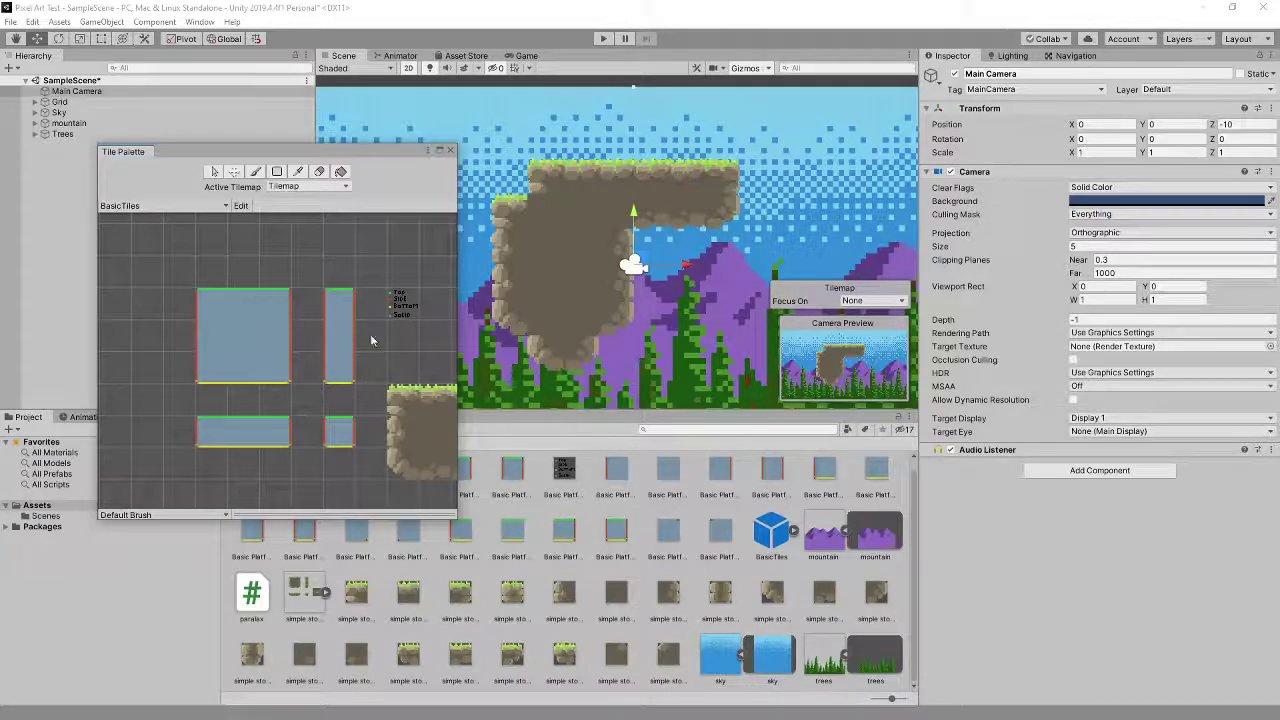
pyautogui.click(210, 303)
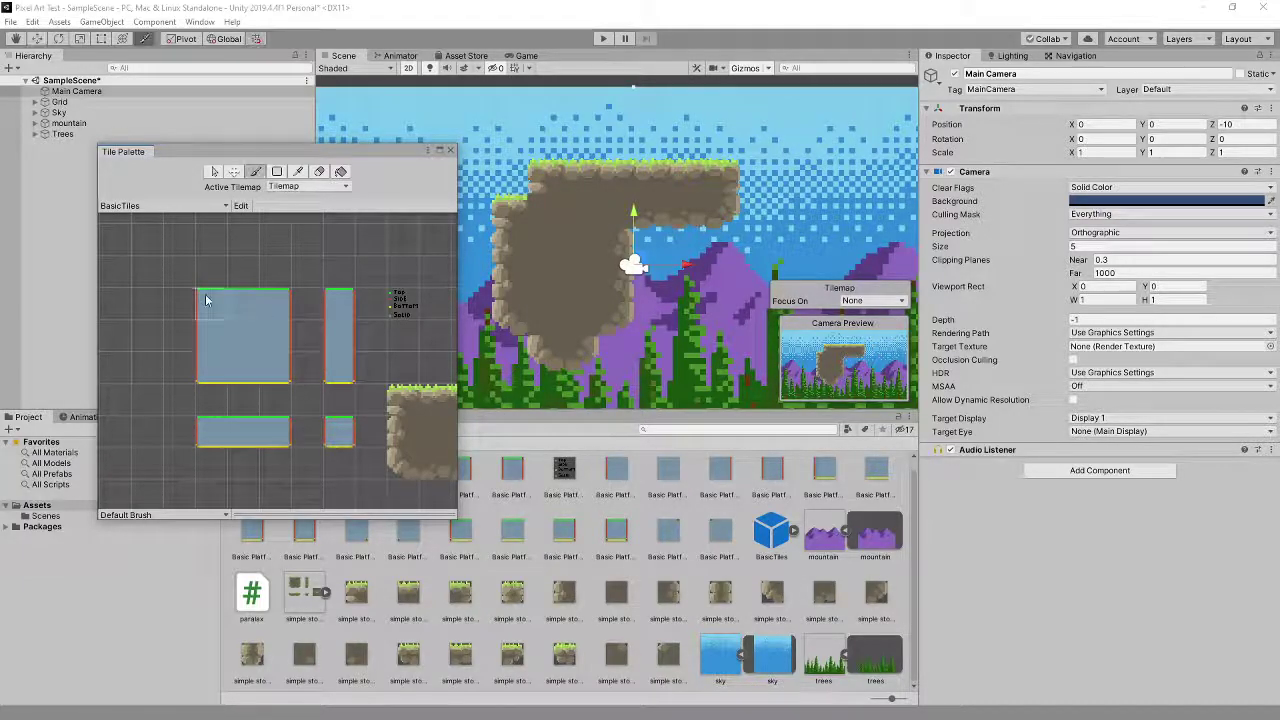
pyautogui.click(243, 303)
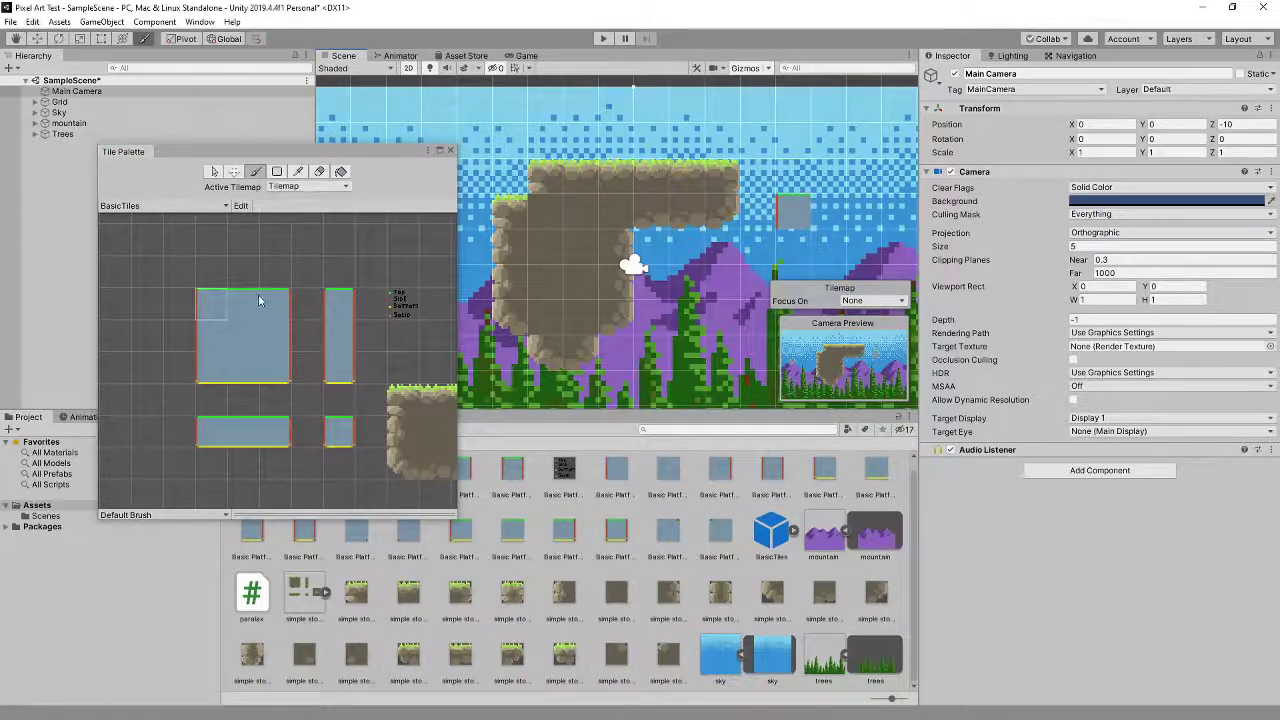
pyautogui.click(828, 212)
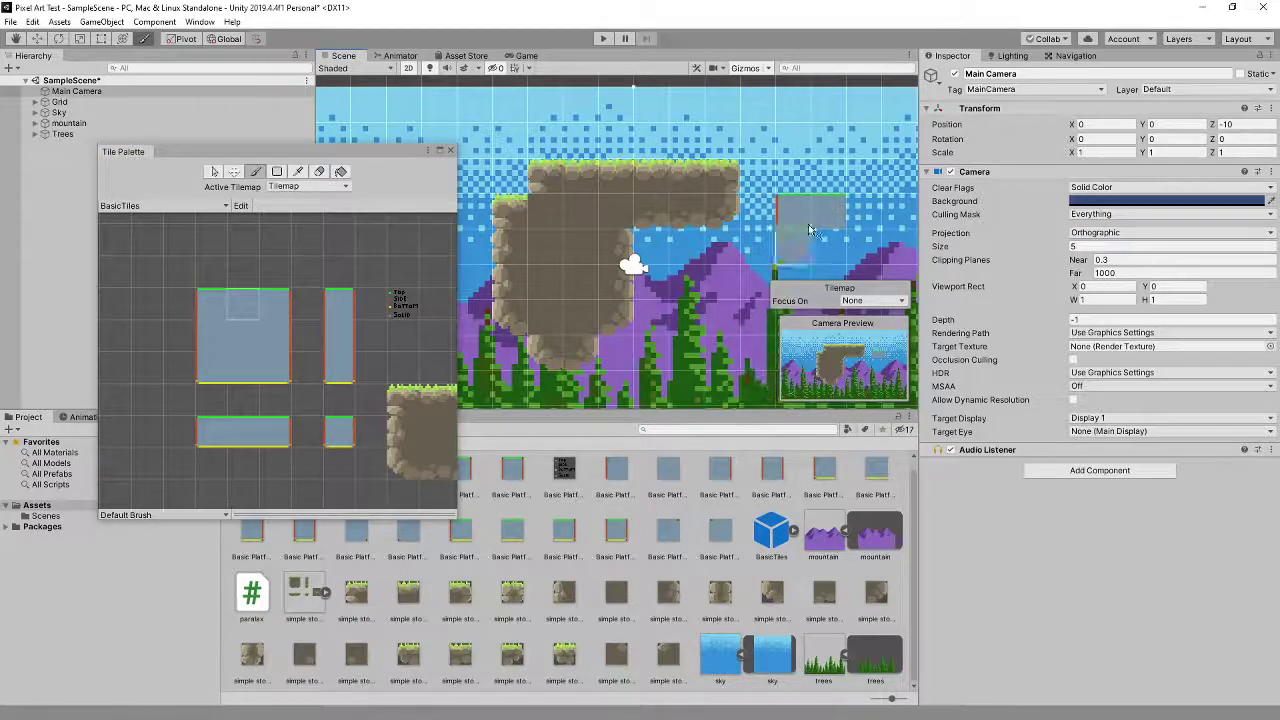
pyautogui.click(307, 272)
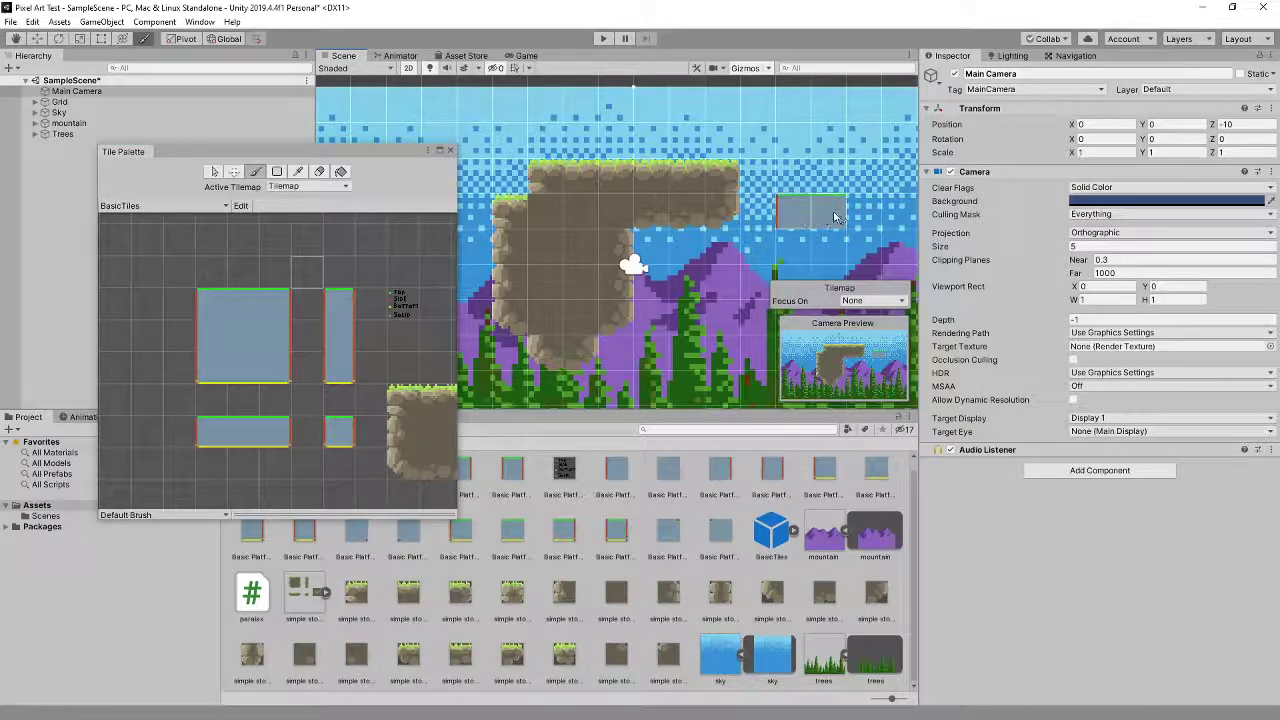
pyautogui.click(319, 171)
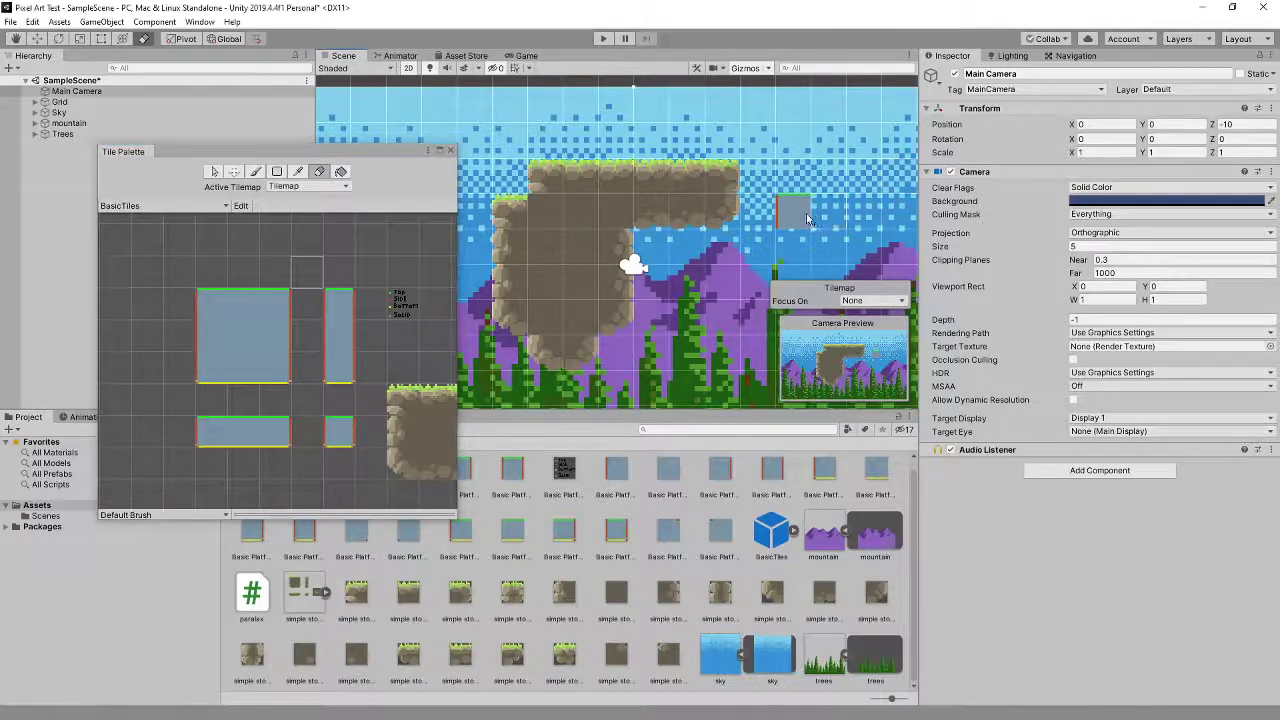
# Step: Move the Tile Palette aside, bring its stone tiles into view, and erase the entire stone platform from the scene
pyautogui.moveTo(368, 152); pyautogui.dragTo(305, 203)
pyautogui.moveTo(344, 376); pyautogui.dragTo(224, 351, button='middle')
pyautogui.moveTo(284, 408); pyautogui.dragTo(225, 373, button='middle')
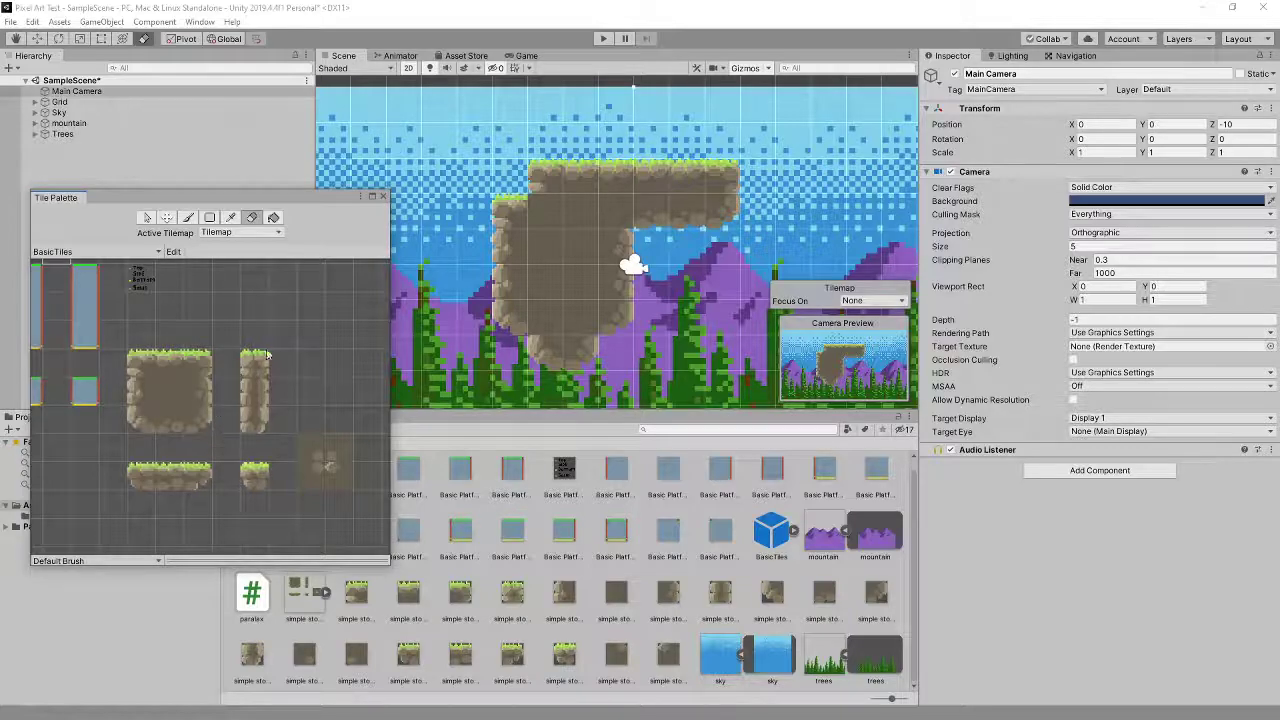
pyautogui.moveTo(119, 358); pyautogui.dragTo(158, 365, button='middle')
pyautogui.scroll(2, 158, 365)
pyautogui.moveTo(246, 405); pyautogui.dragTo(166, 400, button='middle')
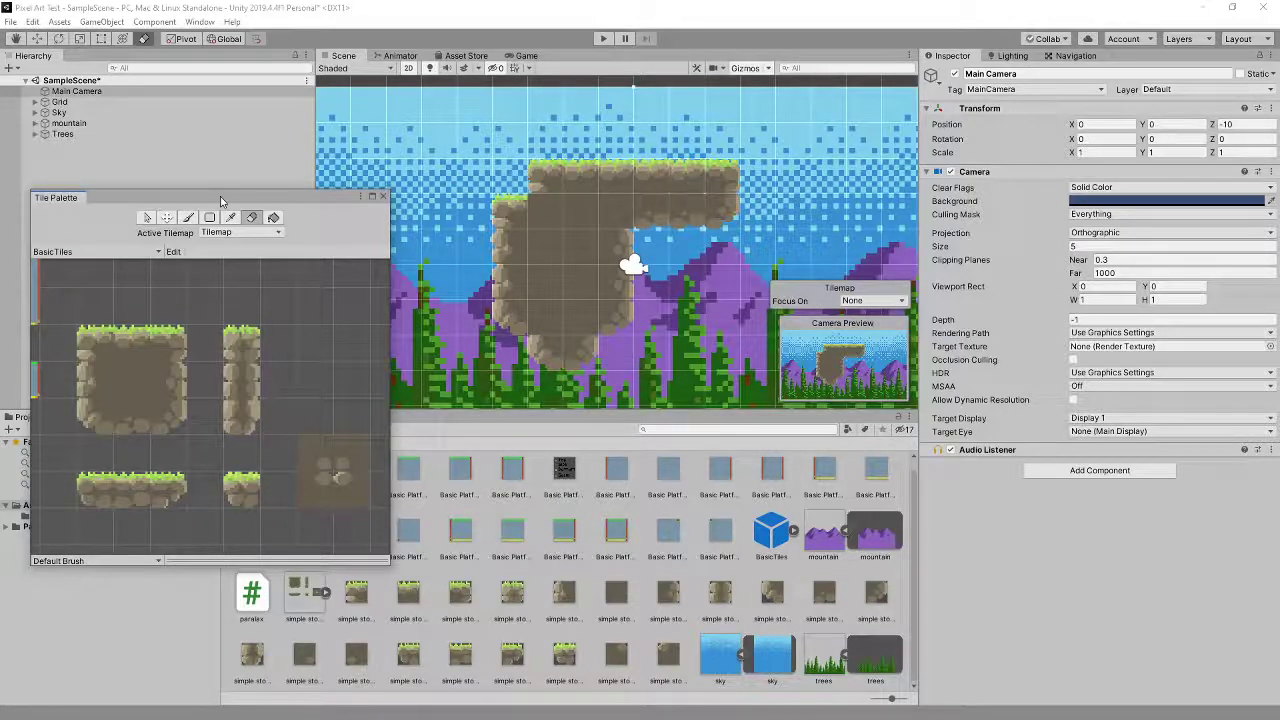
pyautogui.click(188, 217)
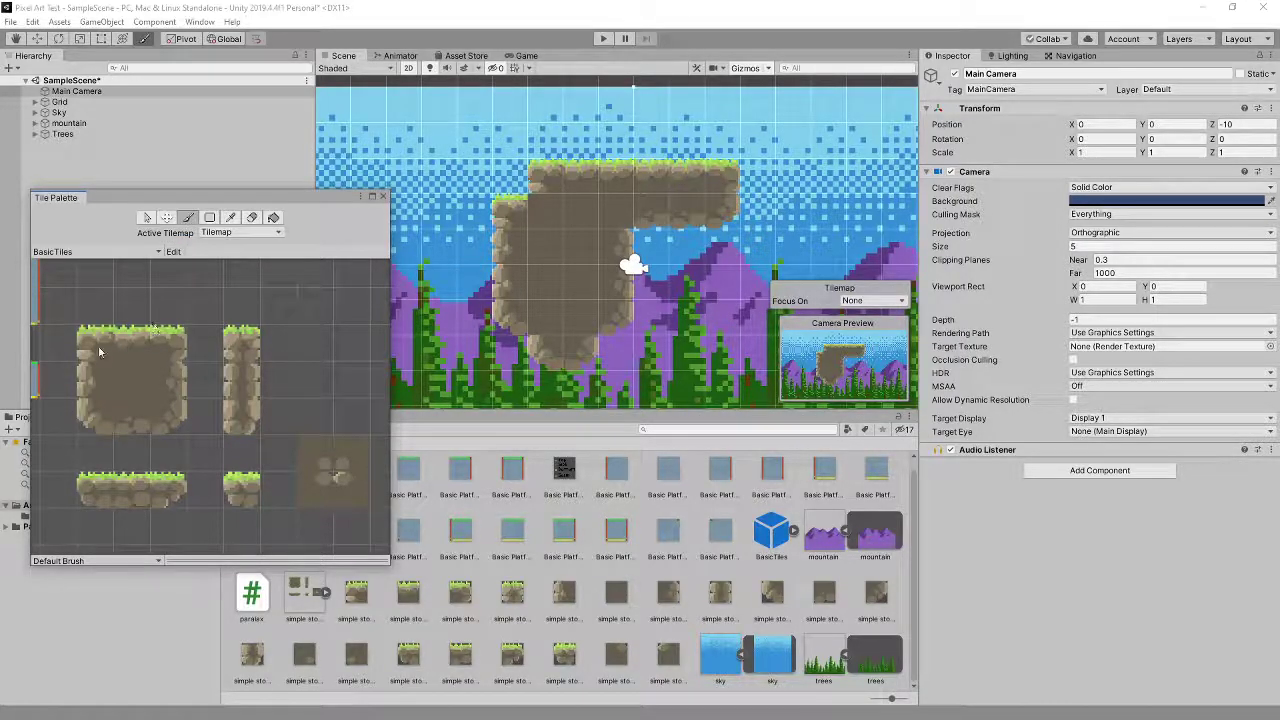
pyautogui.click(251, 217)
pyautogui.moveTo(618, 183)
pyautogui.mouseDown()
pyautogui.moveTo(720, 171)
pyautogui.moveTo(470, 184)
pyautogui.moveTo(741, 202)
pyautogui.moveTo(537, 222)
pyautogui.moveTo(658, 226)
pyautogui.moveTo(614, 228)
pyautogui.moveTo(610, 252)
pyautogui.moveTo(626, 259)
pyautogui.moveTo(474, 296)
pyautogui.moveTo(658, 360)
pyautogui.moveTo(678, 342)
pyautogui.moveTo(420, 318)
pyautogui.mouseUp()
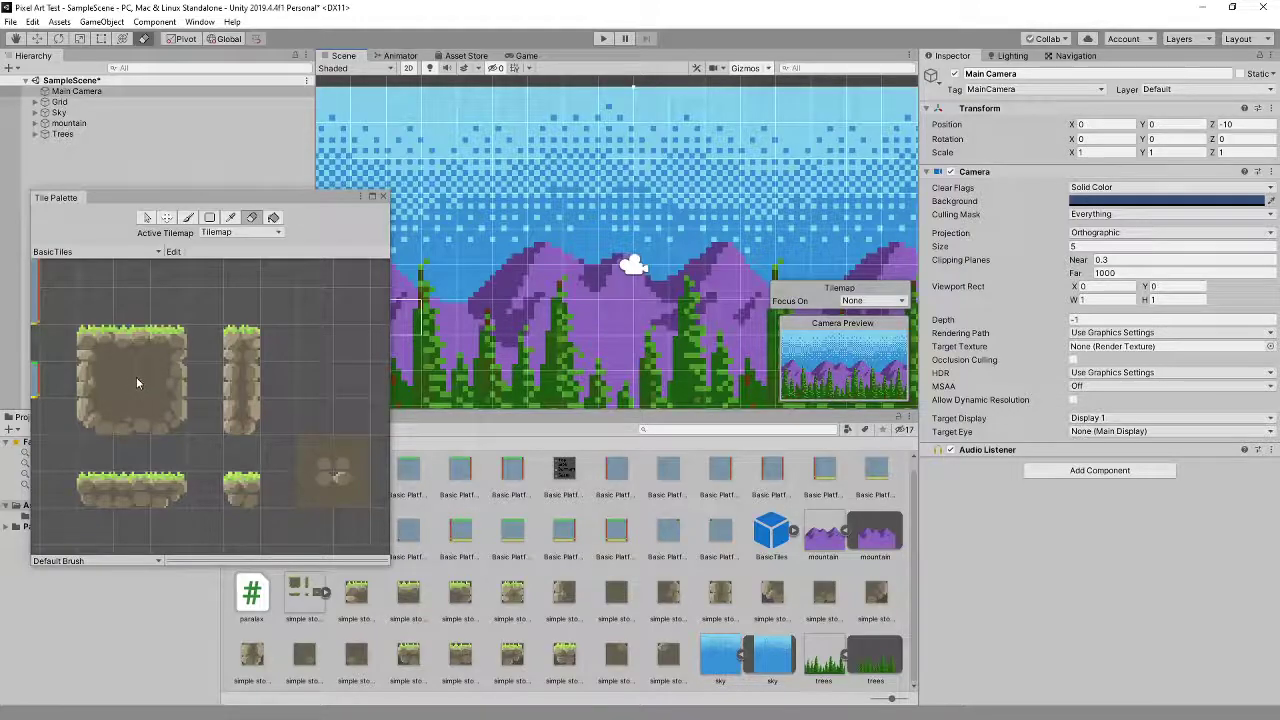
# Step: Paint several rows of floating platforms across the scene using only the stone block's grassy top-middle tile
pyautogui.click(130, 344)
pyautogui.moveTo(535, 268)
pyautogui.mouseDown()
pyautogui.moveTo(521, 156)
pyautogui.moveTo(578, 195)
pyautogui.moveTo(575, 235)
pyautogui.mouseUp()
pyautogui.moveTo(687, 247); pyautogui.dragTo(699, 269, button='middle')
pyautogui.moveTo(707, 305)
pyautogui.mouseDown()
pyautogui.moveTo(666, 348)
pyautogui.moveTo(732, 313)
pyautogui.moveTo(706, 303)
pyautogui.moveTo(718, 280)
pyautogui.moveTo(757, 279)
pyautogui.mouseUp()
pyautogui.moveTo(740, 185)
pyautogui.mouseDown()
pyautogui.moveTo(817, 187)
pyautogui.moveTo(805, 215)
pyautogui.mouseUp()
pyautogui.moveTo(778, 232); pyautogui.dragTo(556, 199, button='middle')
pyautogui.moveTo(630, 240); pyautogui.dragTo(724, 238)
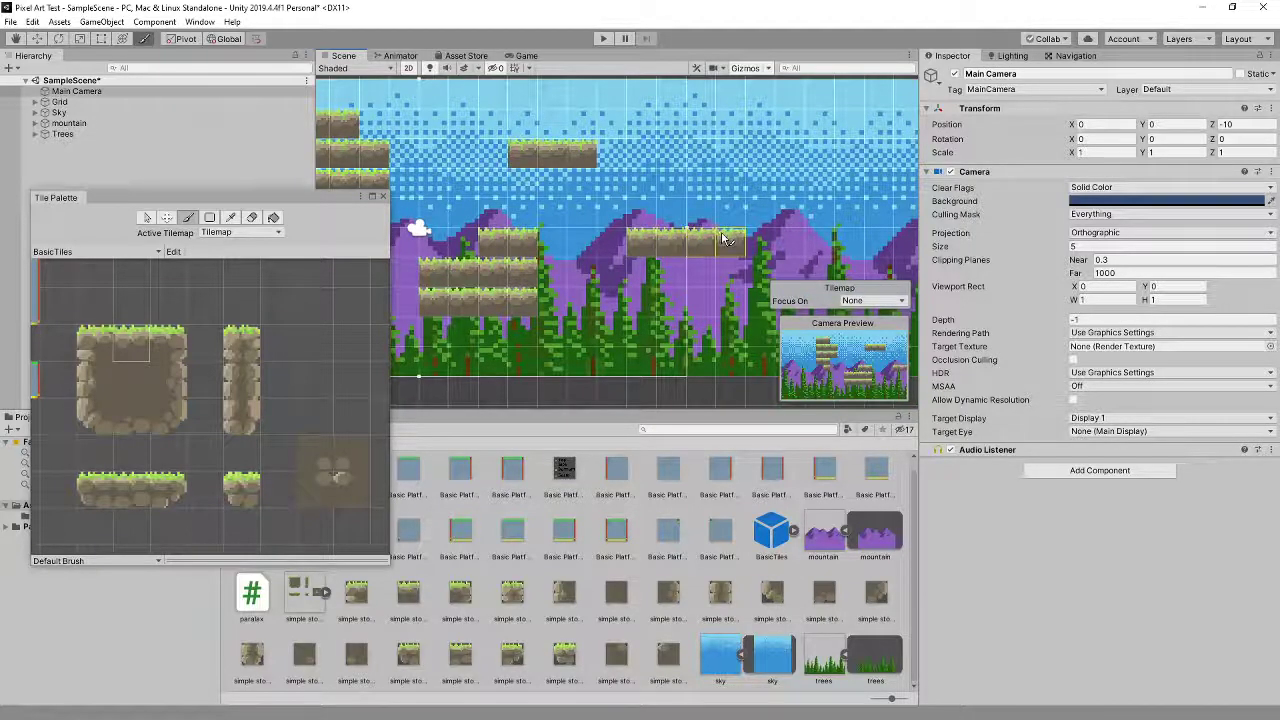
# Step: Widen the lower rows of the leftmost platform stack with more grassy top-middle tiles
pyautogui.moveTo(652, 256)
pyautogui.mouseDown(button='middle')
pyautogui.moveTo(820, 299)
pyautogui.moveTo(630, 250)
pyautogui.mouseUp(button='middle')
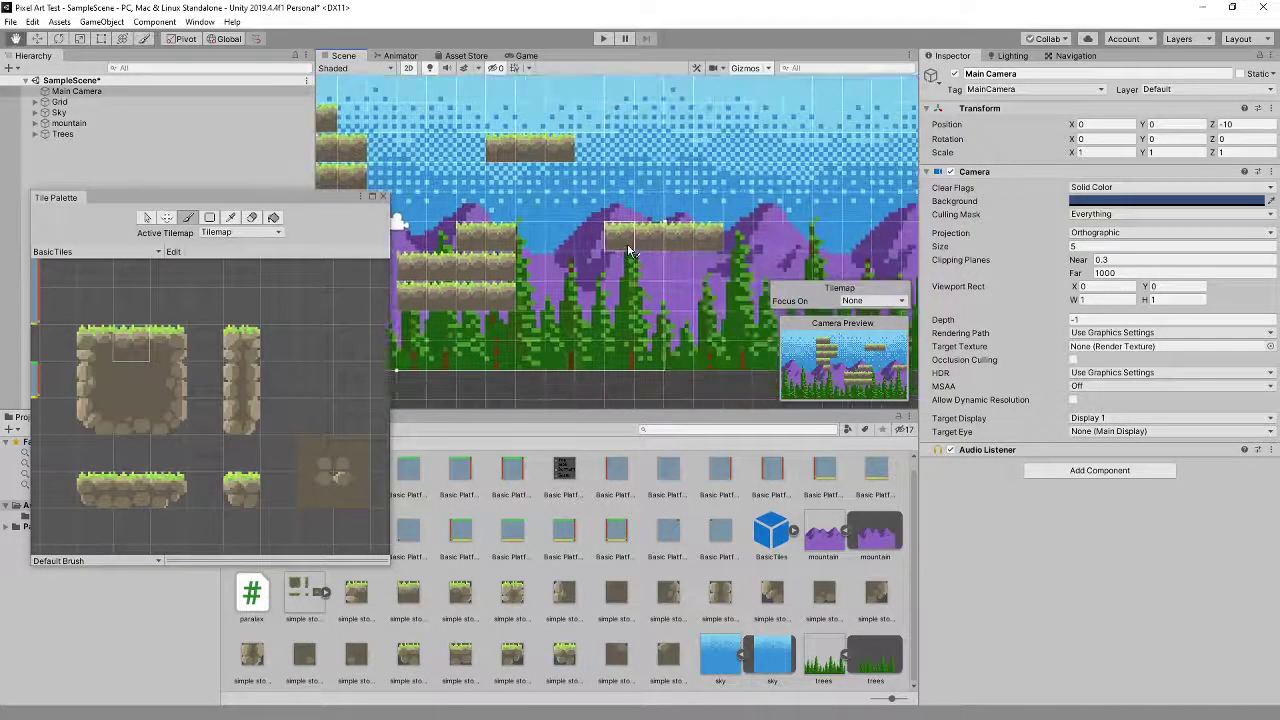
pyautogui.moveTo(560, 210); pyautogui.dragTo(520, 233, button='middle')
pyautogui.click(413, 183)
pyautogui.moveTo(413, 183); pyautogui.dragTo(485, 125, button='middle')
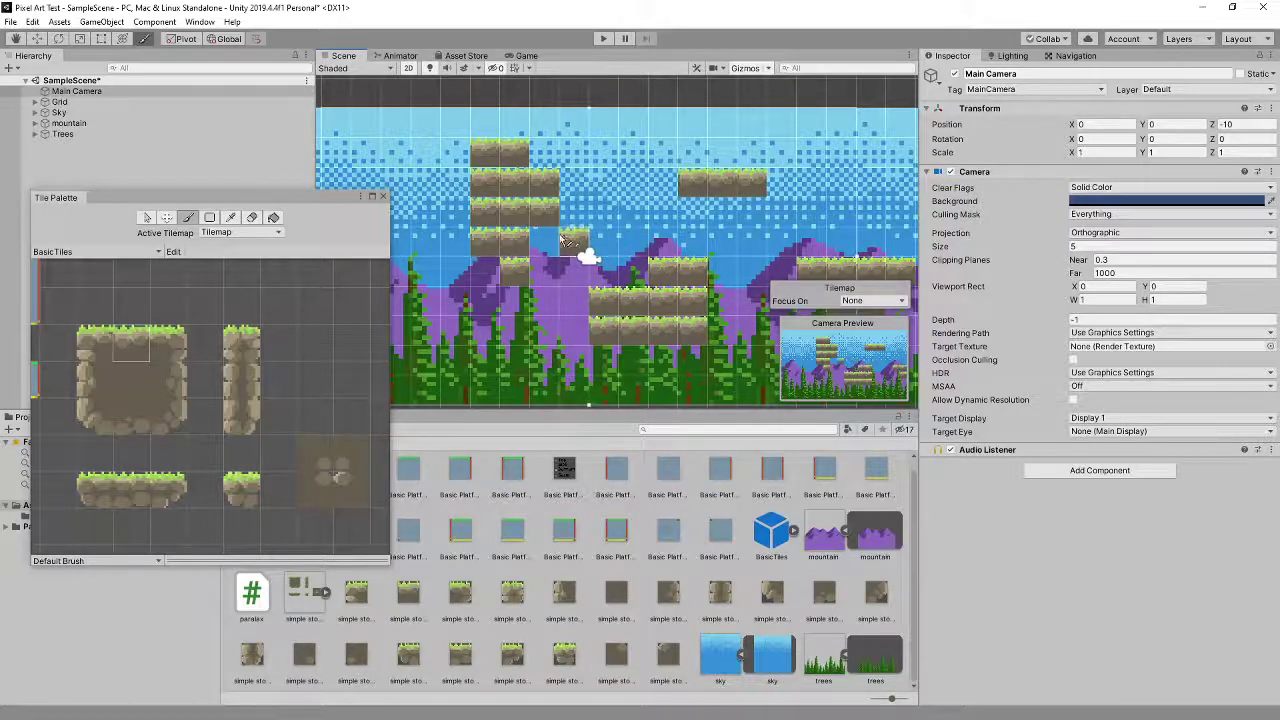
pyautogui.moveTo(575, 241); pyautogui.dragTo(620, 253, button='middle')
pyautogui.moveTo(515, 222)
pyautogui.mouseDown()
pyautogui.moveTo(490, 222)
pyautogui.moveTo(478, 252)
pyautogui.mouseUp()
pyautogui.click(500, 252)
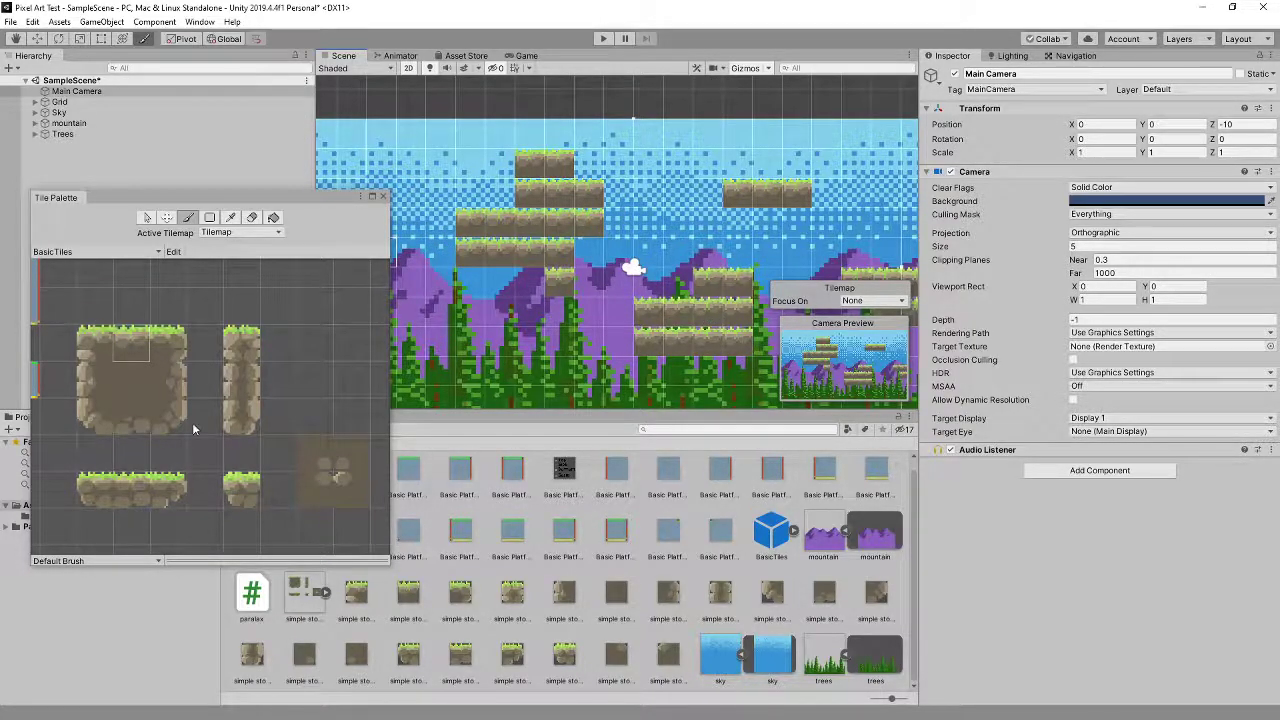
# Step: Examine the stone block's center, edge and corner tiles in the palette, and view the three-tile floating platform up close
pyautogui.scroll(-2, 175, 480)
pyautogui.scroll(2, 225, 478)
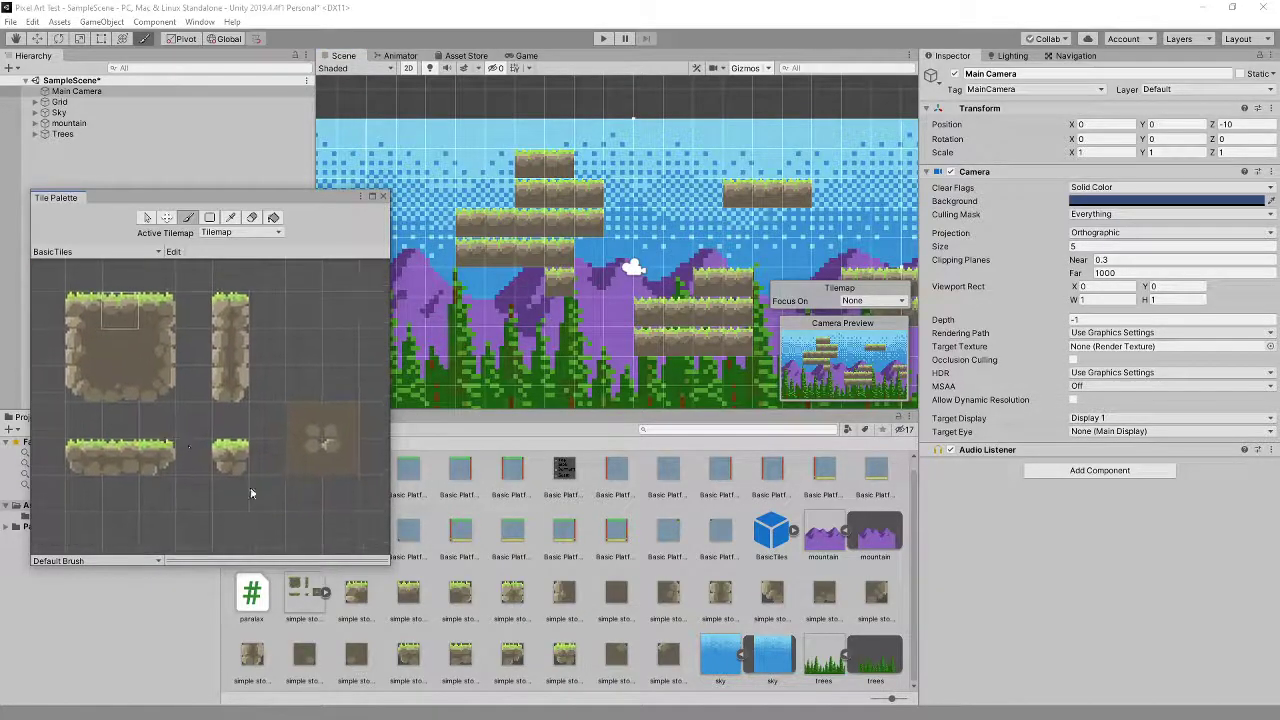
pyautogui.moveTo(262, 356); pyautogui.dragTo(193, 361, button='middle')
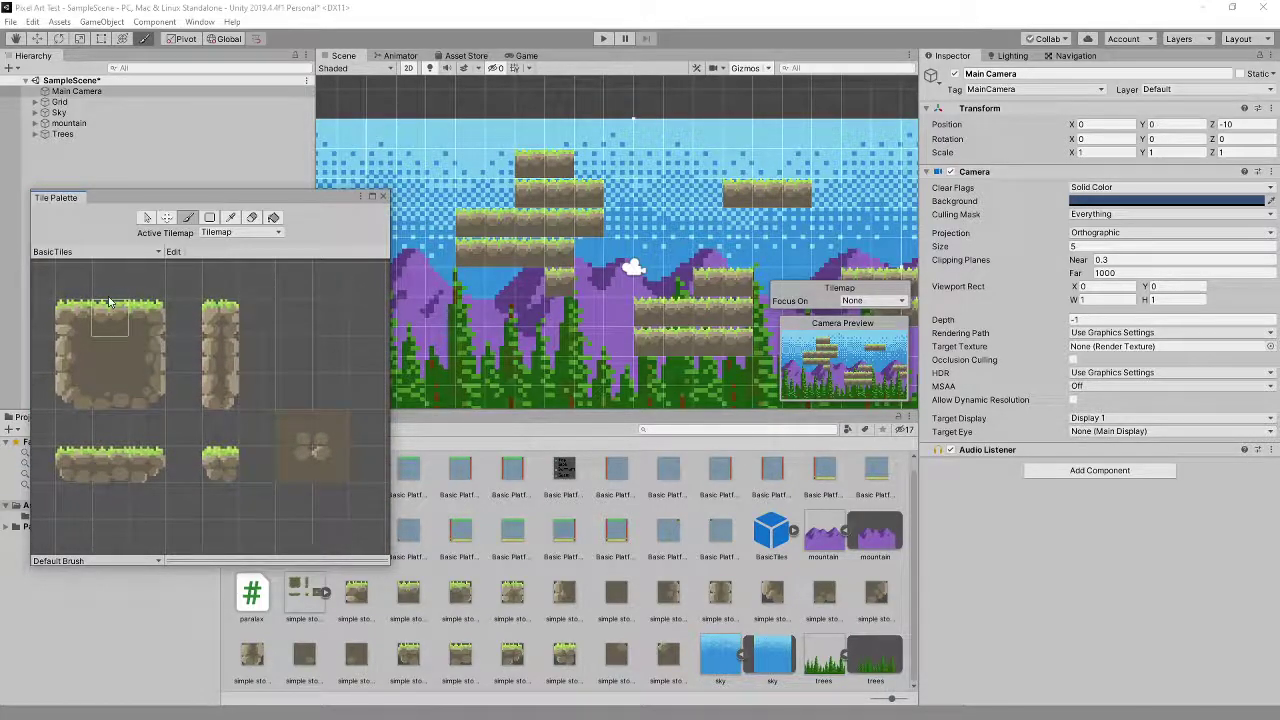
pyautogui.click(112, 356)
pyautogui.click(74, 318)
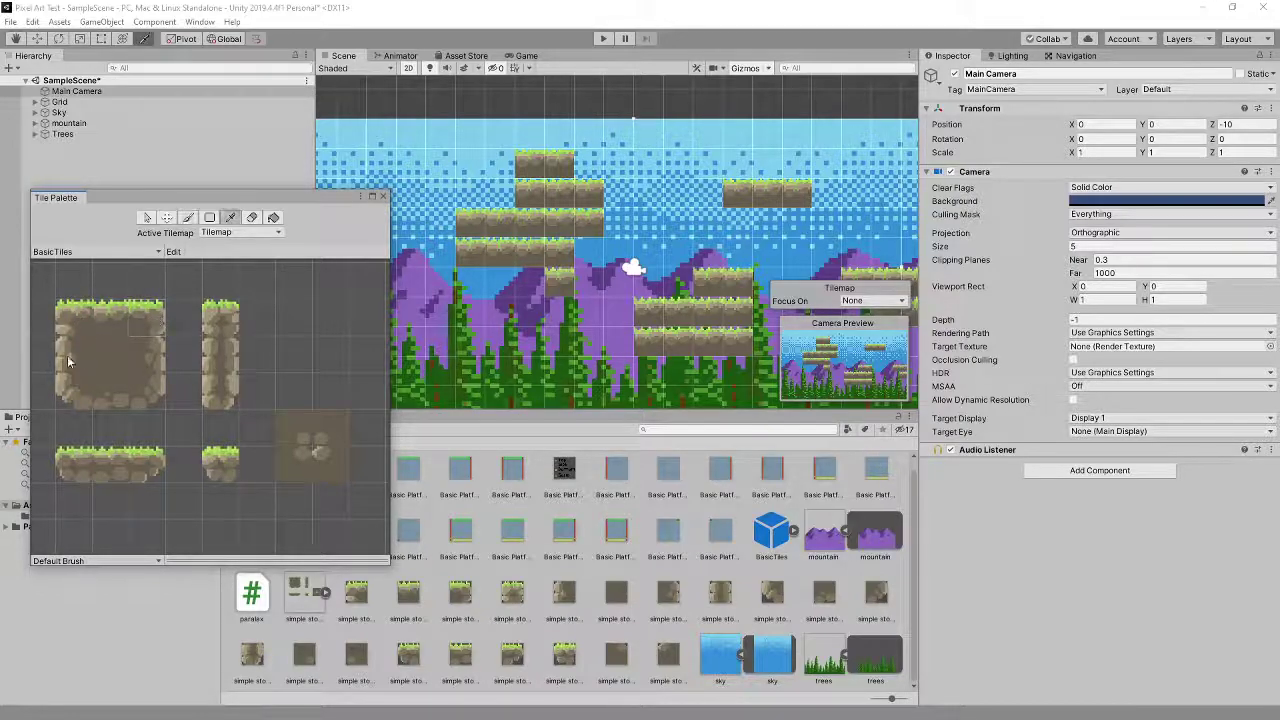
pyautogui.click(146, 355)
pyautogui.click(148, 387)
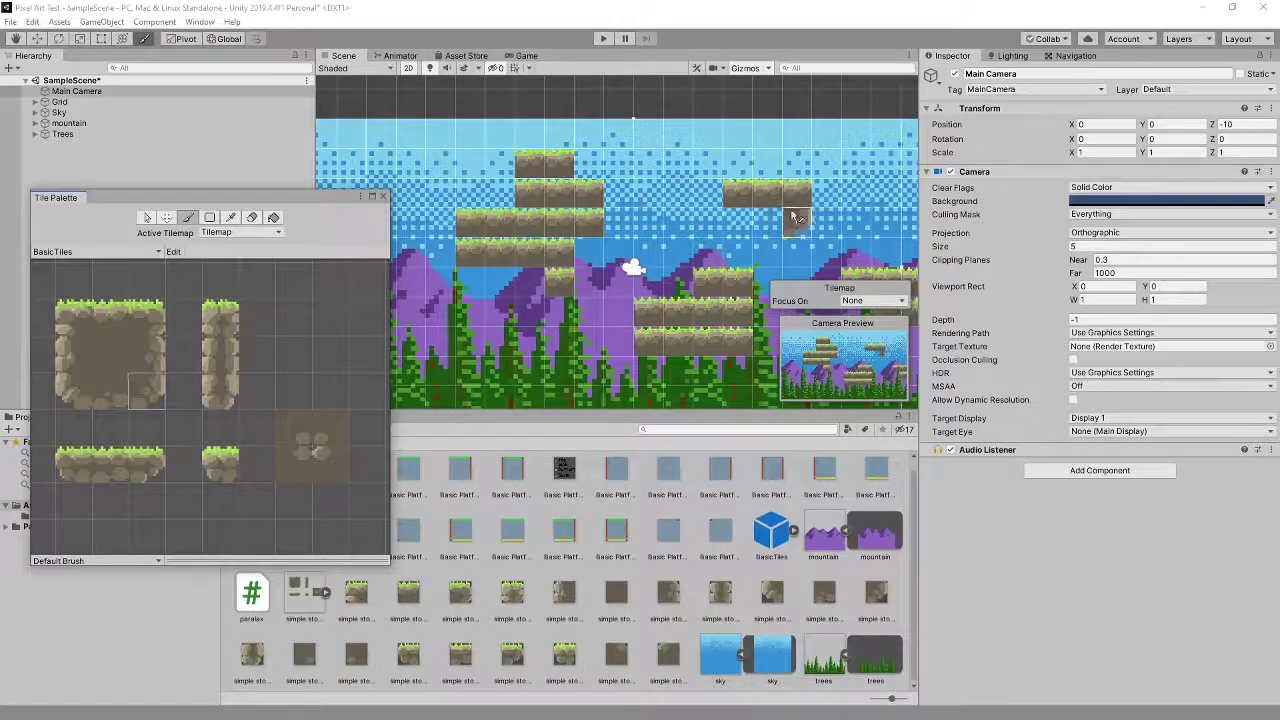
pyautogui.click(104, 323)
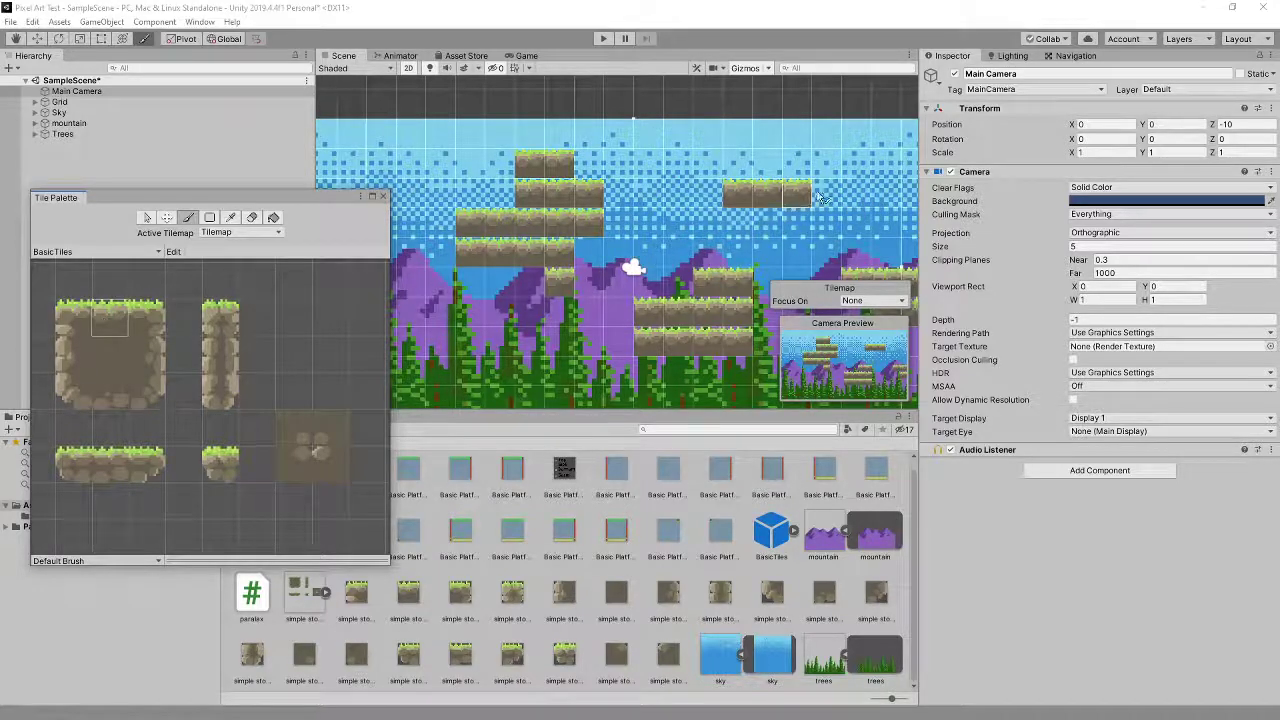
pyautogui.scroll(6, 805, 197)
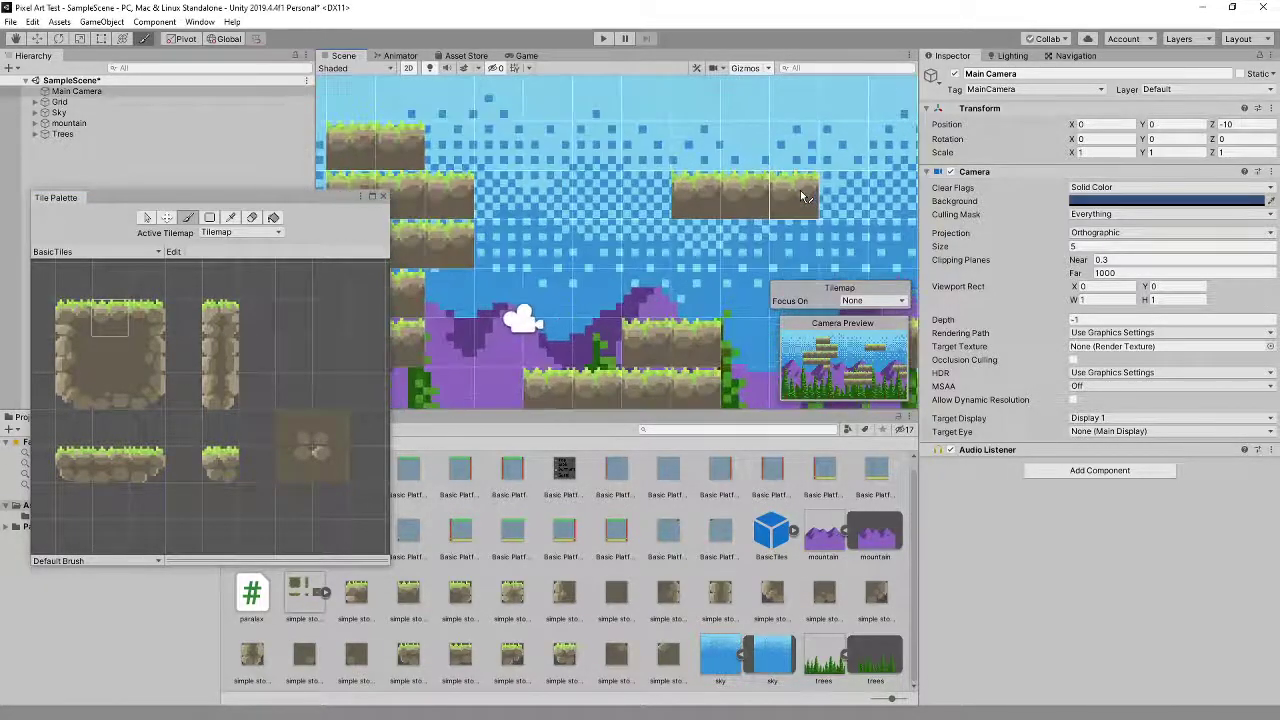
pyautogui.click(694, 305)
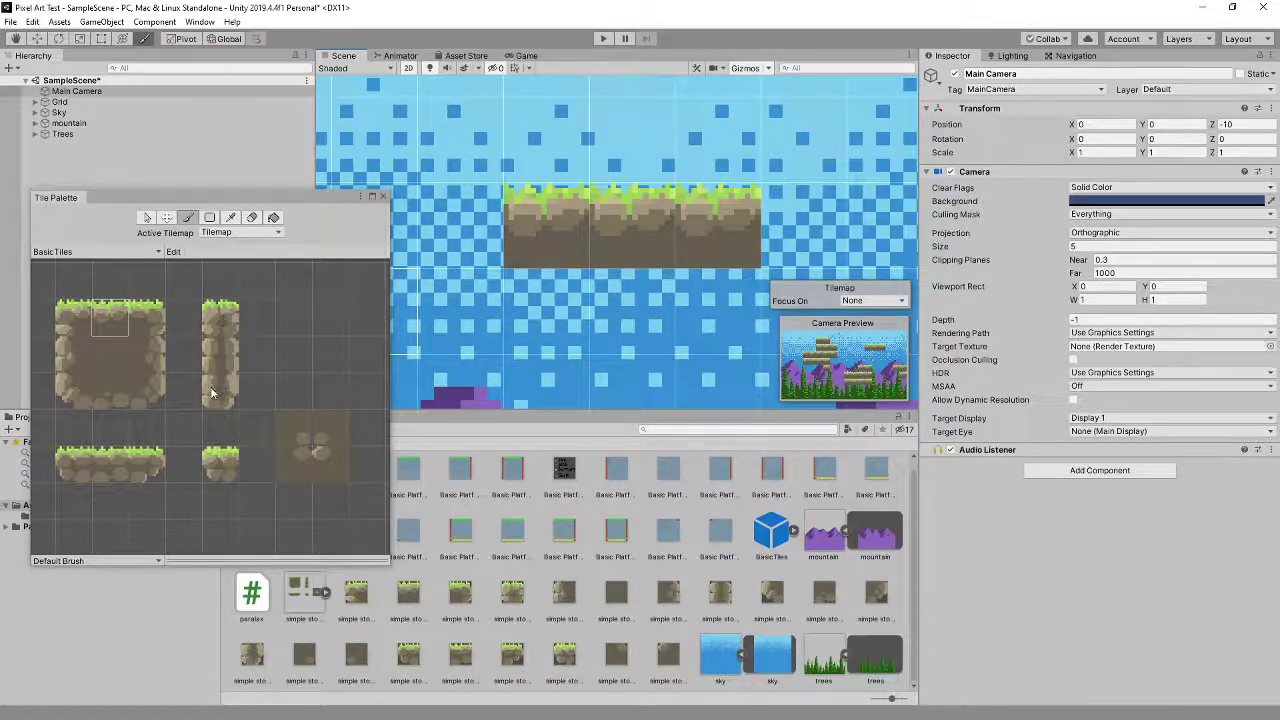
# Step: Sample the thin platform, column and single-block tiles, and place one standalone grassy block beyond the three-tile floating platform
pyautogui.moveTo(57, 462); pyautogui.dragTo(150, 465)
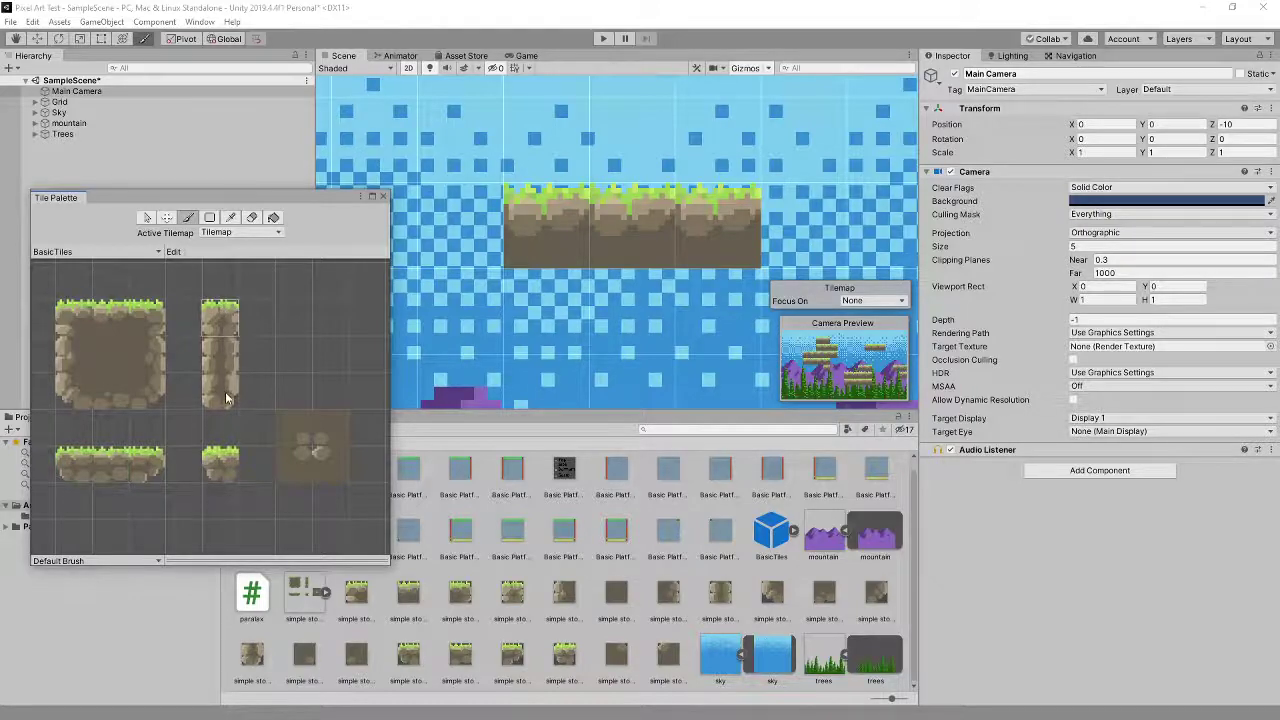
pyautogui.click(233, 460)
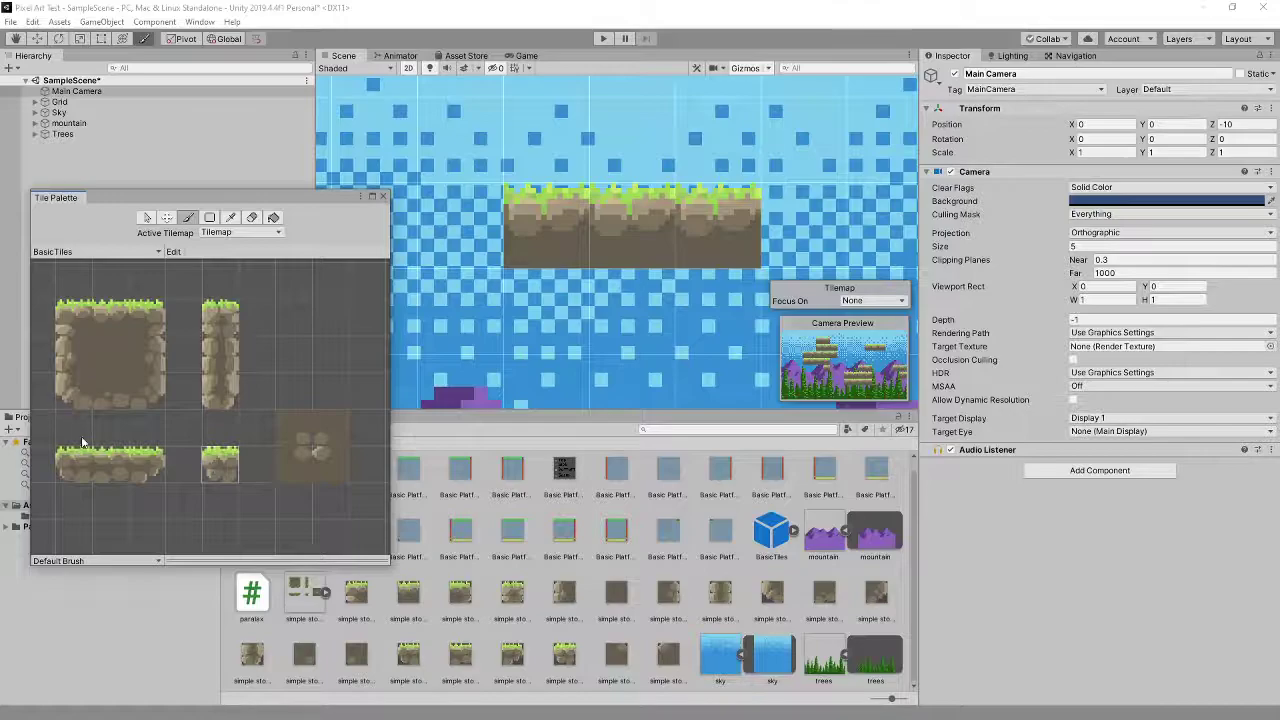
pyautogui.scroll(-3, 613, 292)
pyautogui.scroll(-3, 613, 292)
pyautogui.scroll(3, 540, 272)
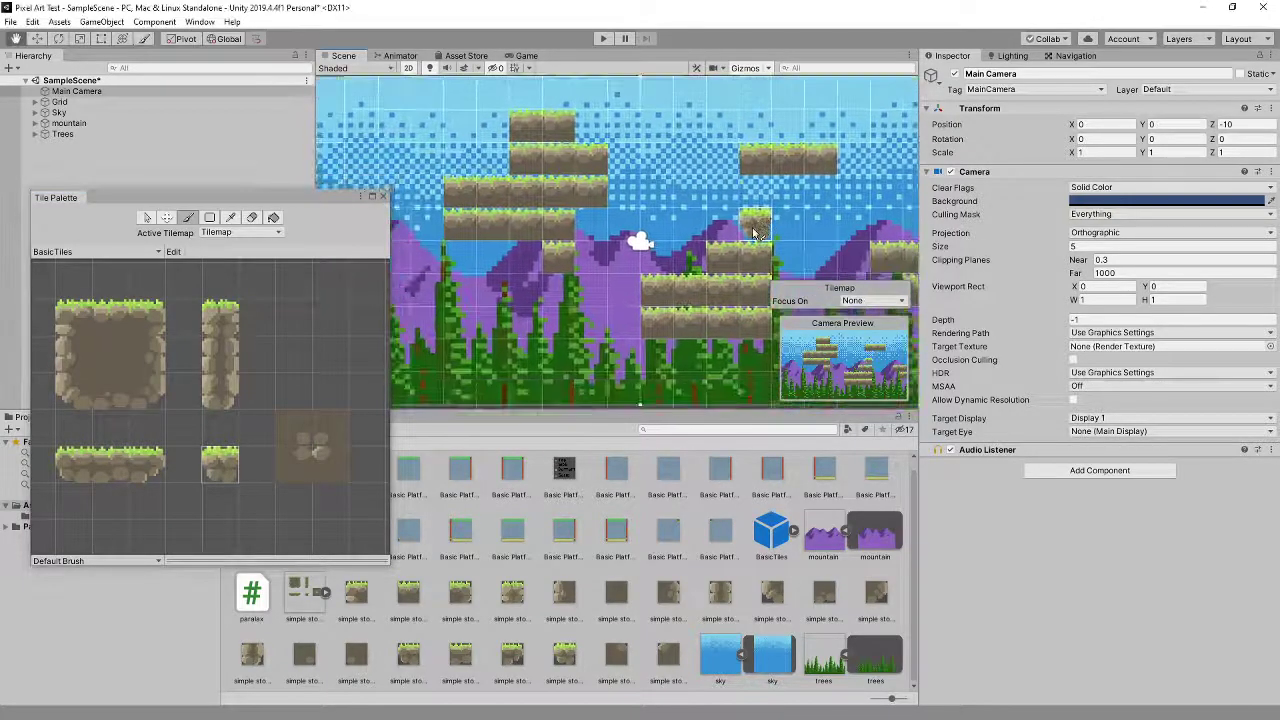
pyautogui.click(690, 196)
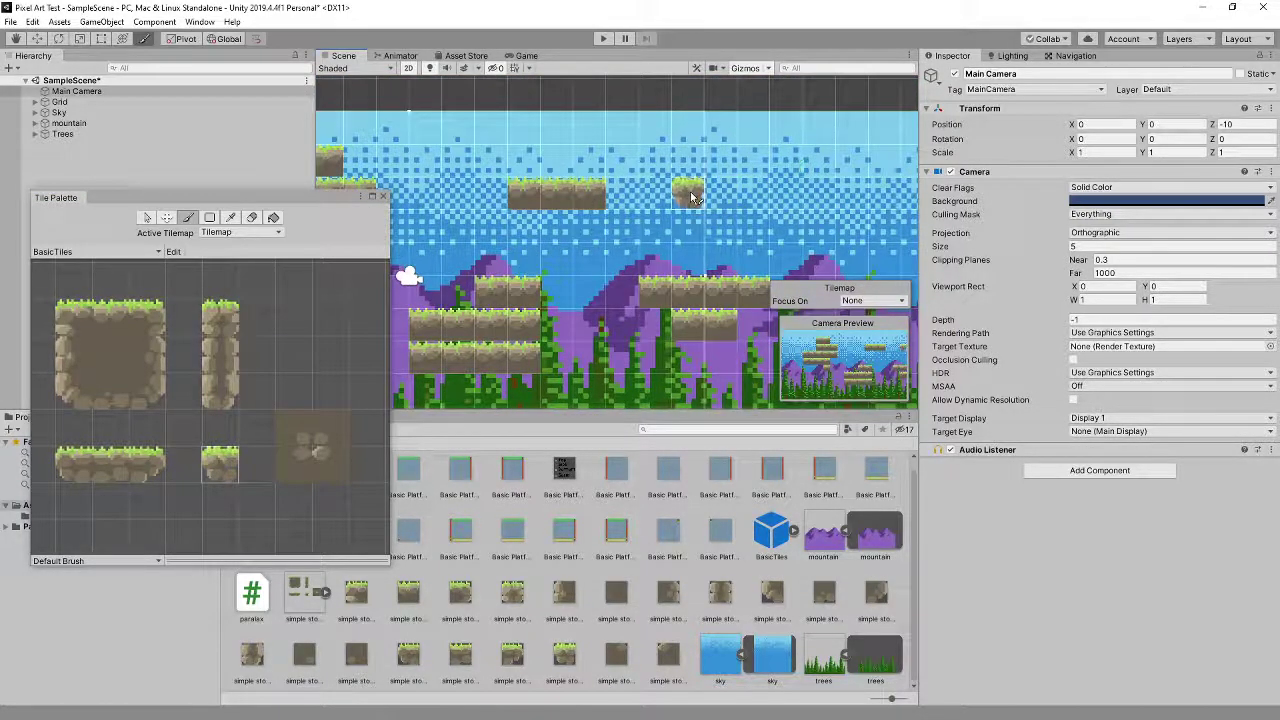
pyautogui.moveTo(558, 258); pyautogui.dragTo(657, 247, button='middle')
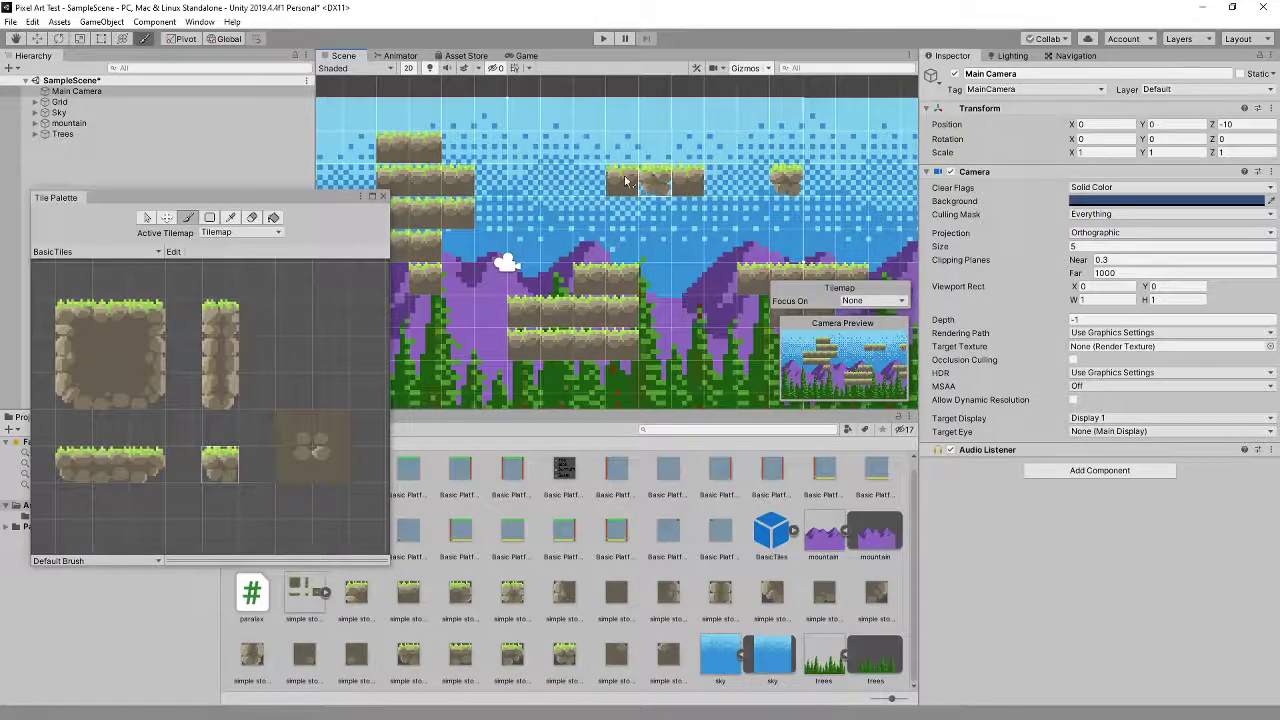
# Step: Repaint the three-tile floating platform with the thin platform's middle tile, finishing it with the matching left-end and right-end tiles
pyautogui.click(135, 464)
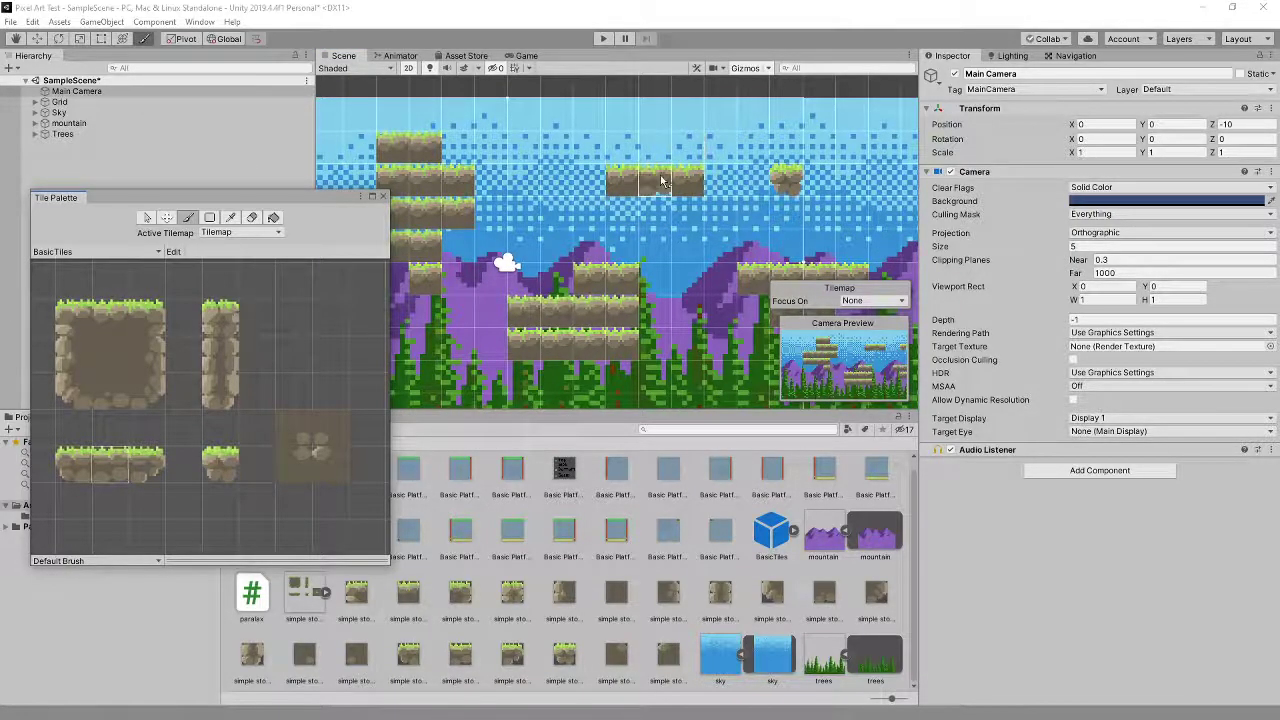
pyautogui.scroll(8, 686, 191)
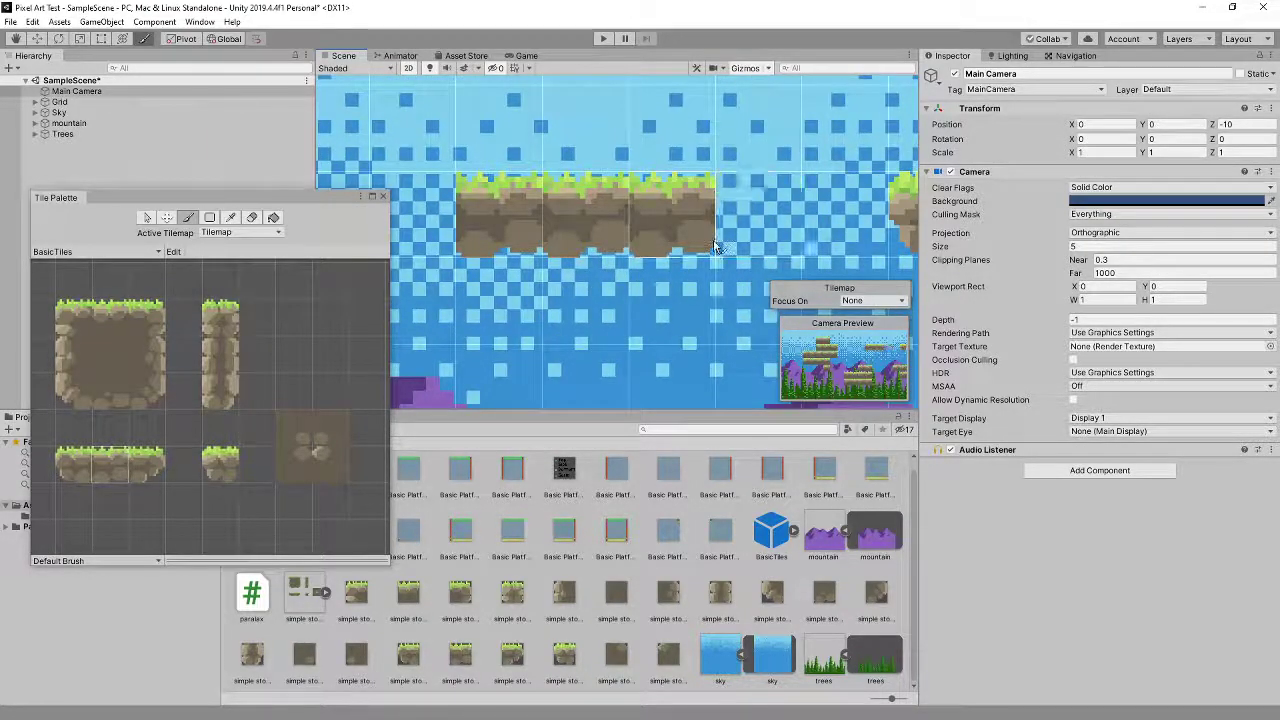
pyautogui.scroll(-1, 543, 305)
pyautogui.moveTo(561, 305); pyautogui.dragTo(626, 275, button='middle')
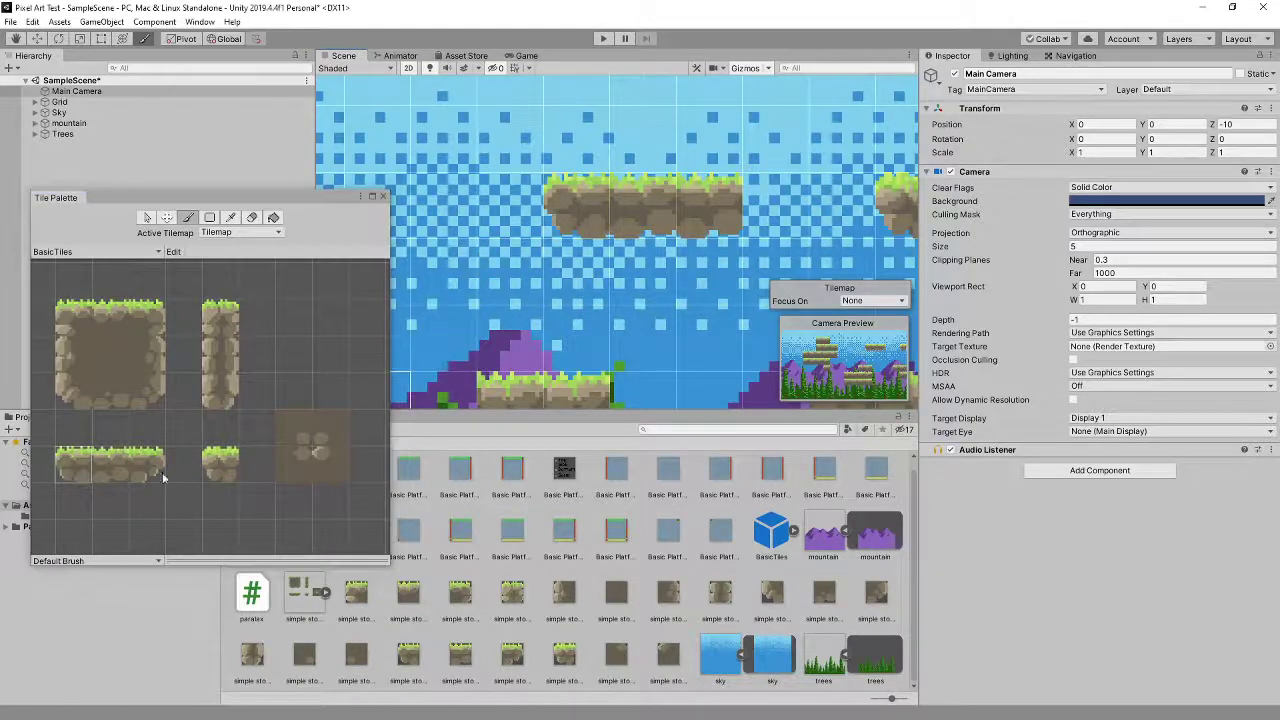
pyautogui.scroll(-2, 628, 352)
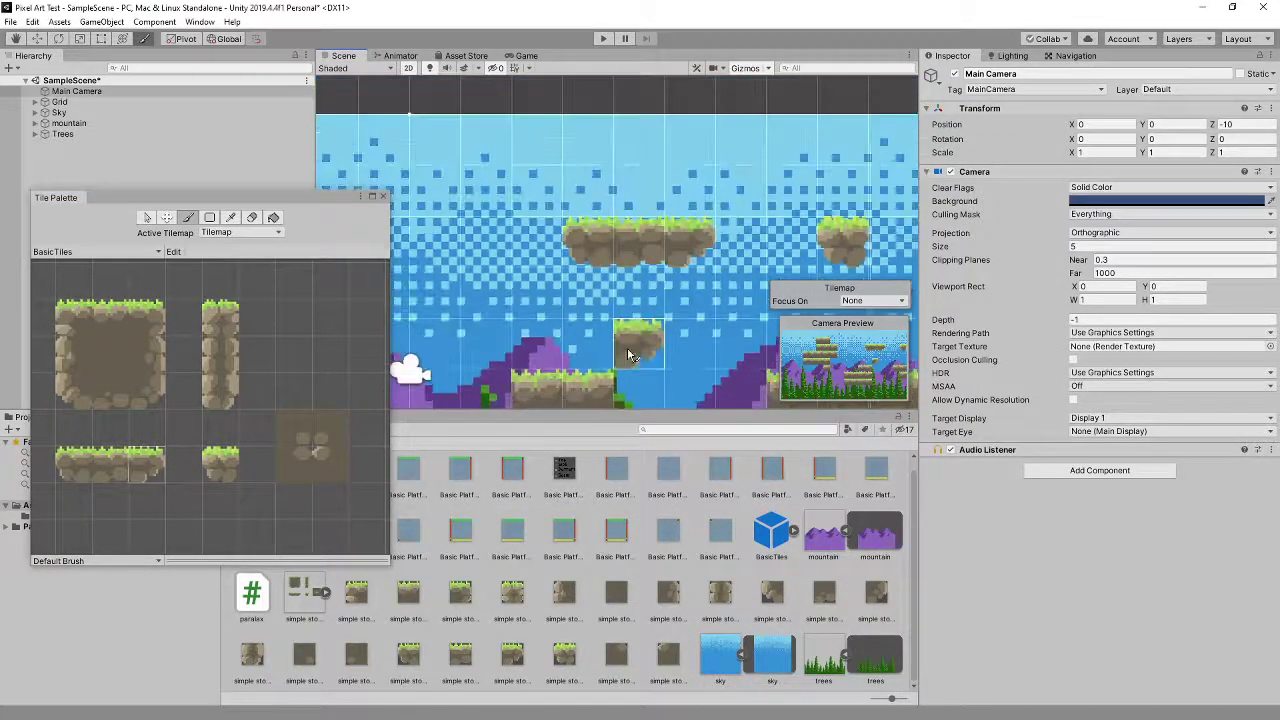
pyautogui.scroll(2, 620, 340)
pyautogui.scroll(-3, 587, 320)
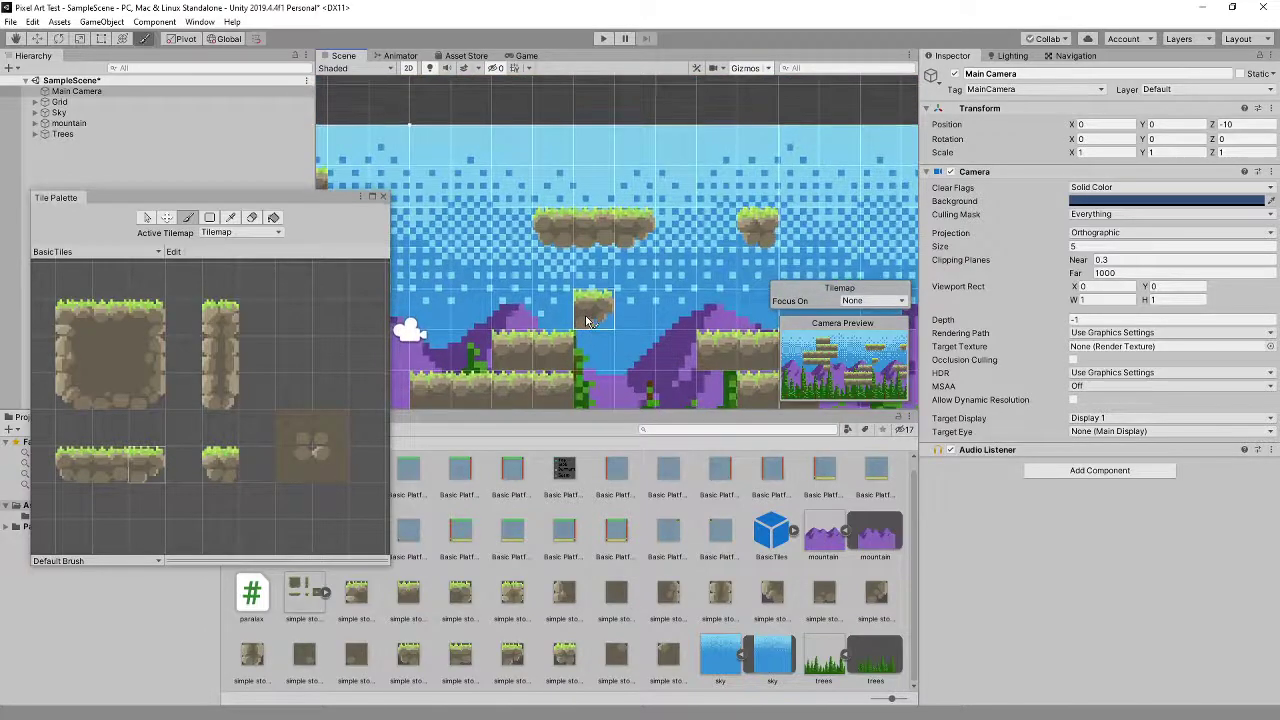
pyautogui.scroll(-2, 587, 320)
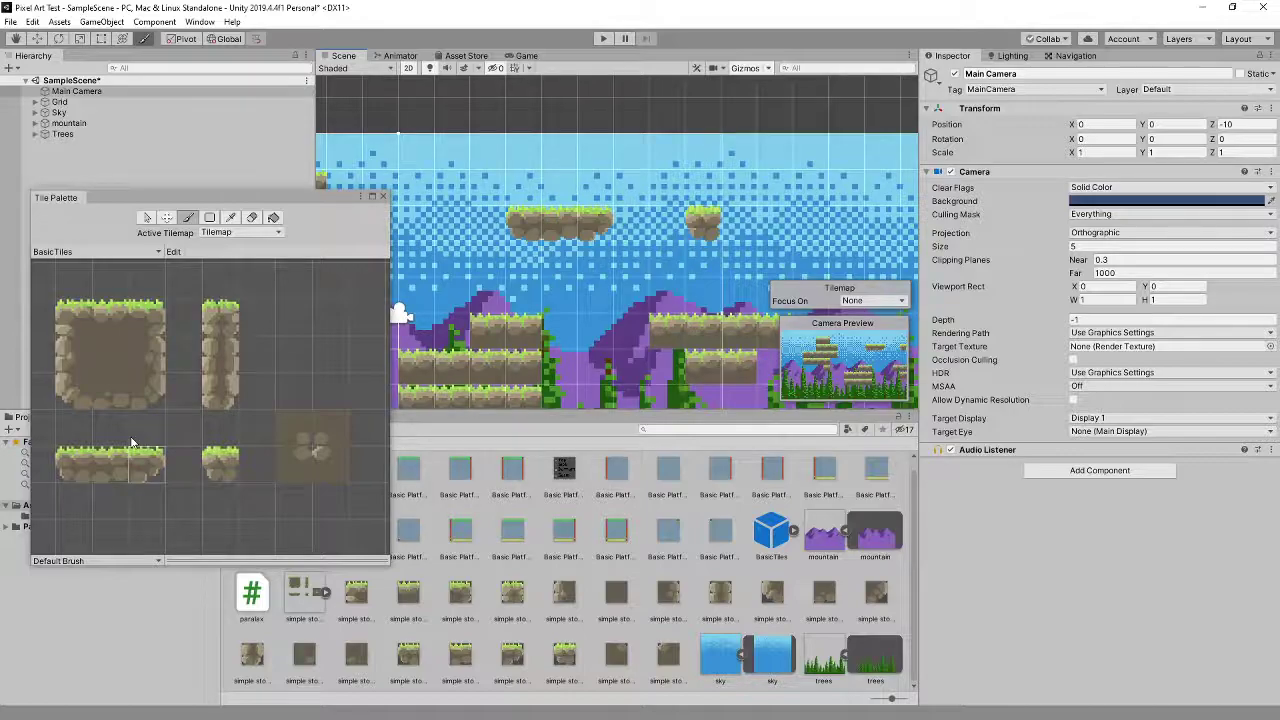
# Step: Lengthen the thin floating platform to the right with middle tiles and cap it with the right-end tile
pyautogui.click(119, 466)
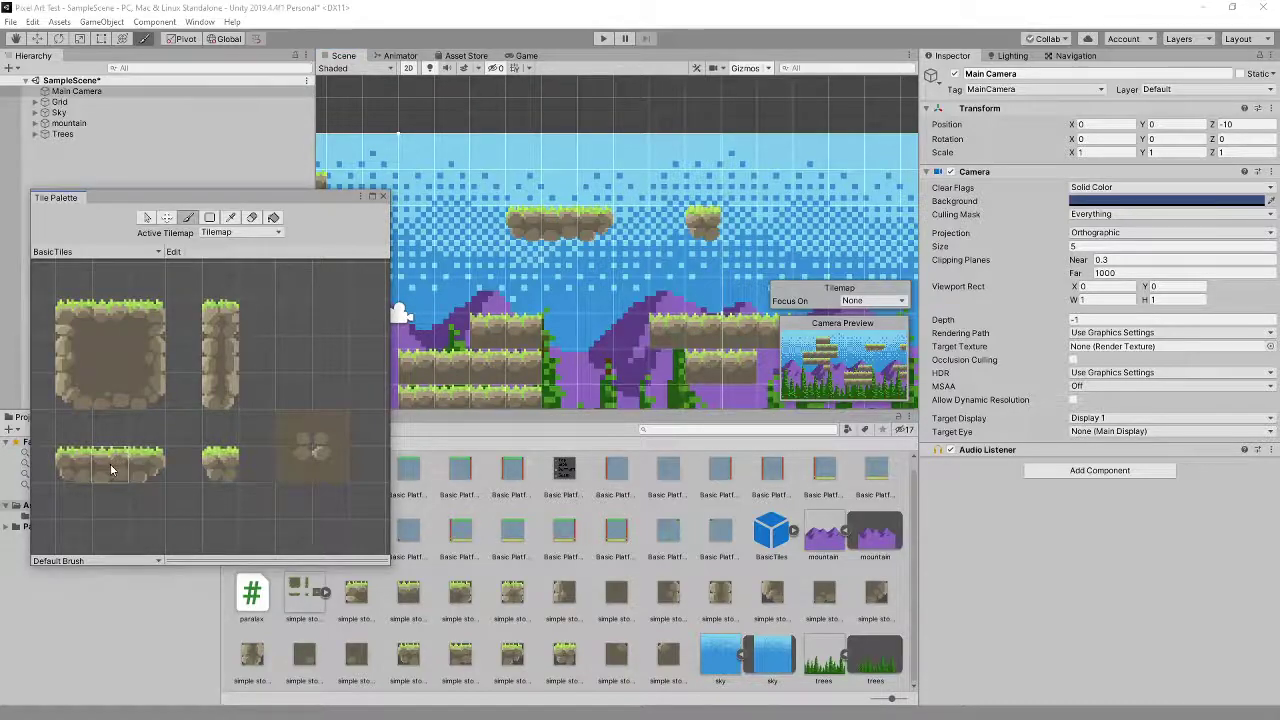
pyautogui.click(634, 225)
pyautogui.moveTo(634, 225); pyautogui.dragTo(752, 226)
pyautogui.click(590, 340)
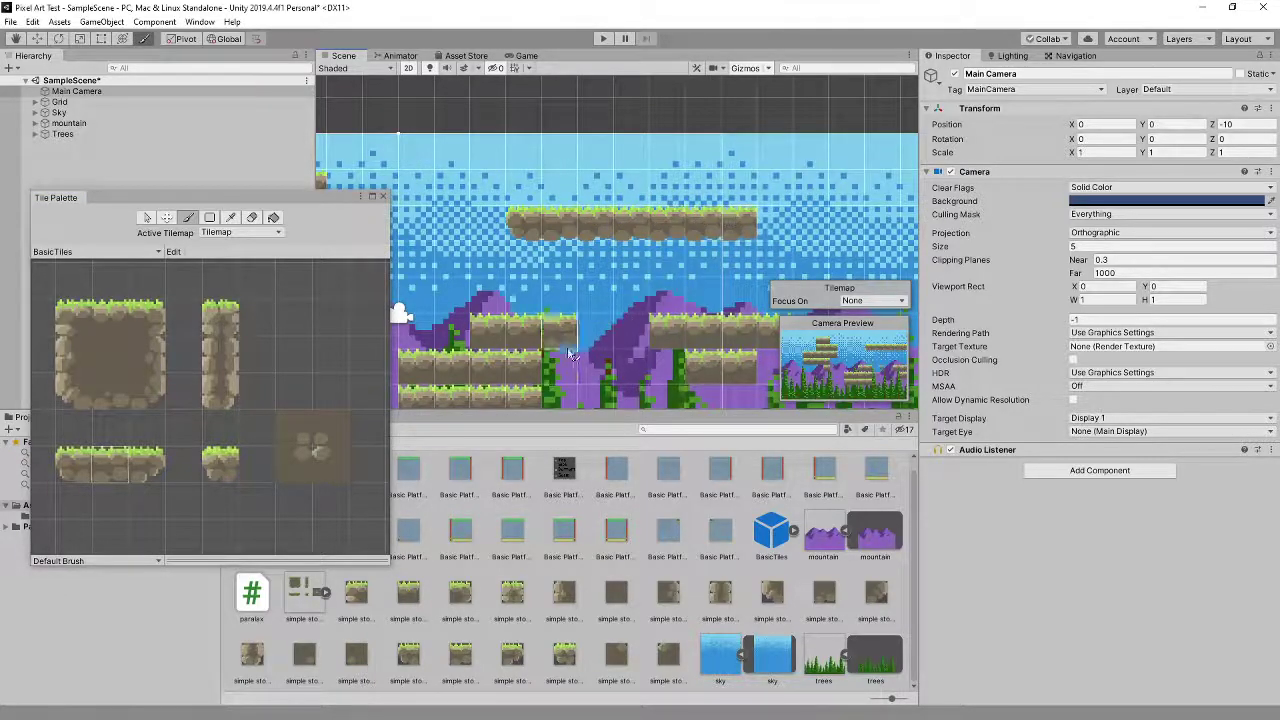
pyautogui.click(146, 464)
pyautogui.click(765, 232)
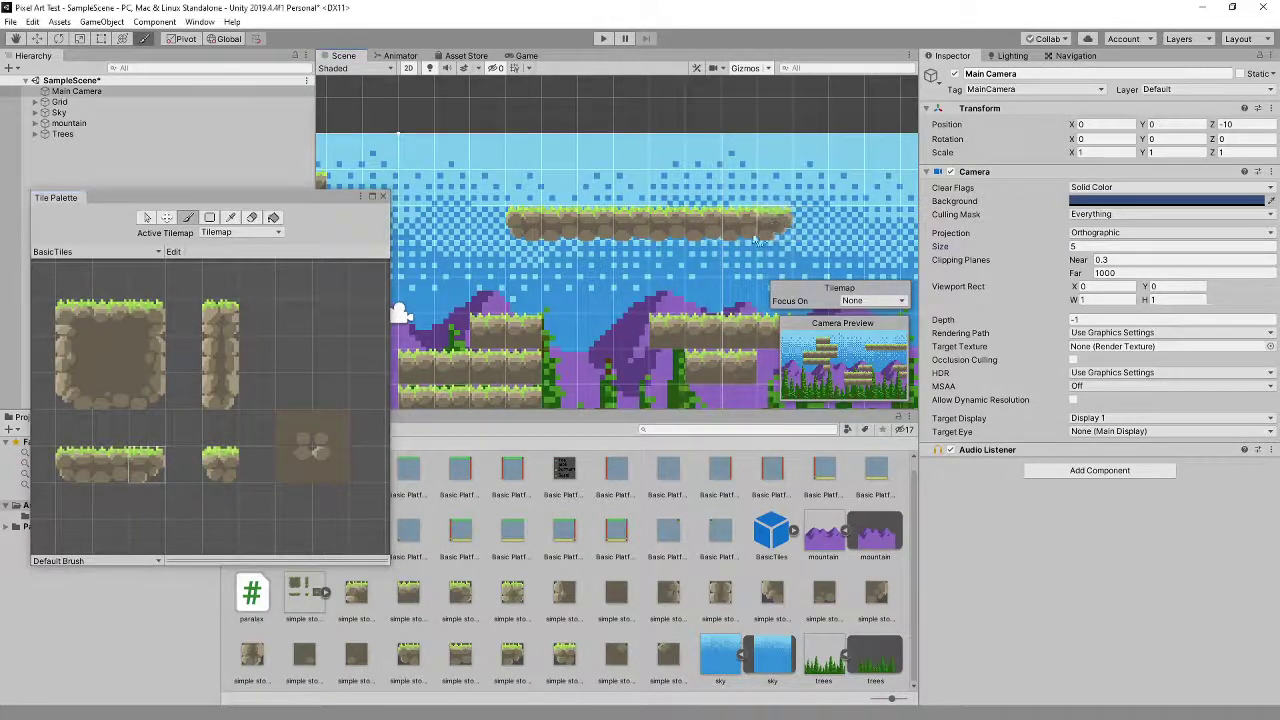
# Step: Split the long floating platform in two by capping both halves with matching end tiles and erasing the tile between them
pyautogui.scroll(8, 765, 232)
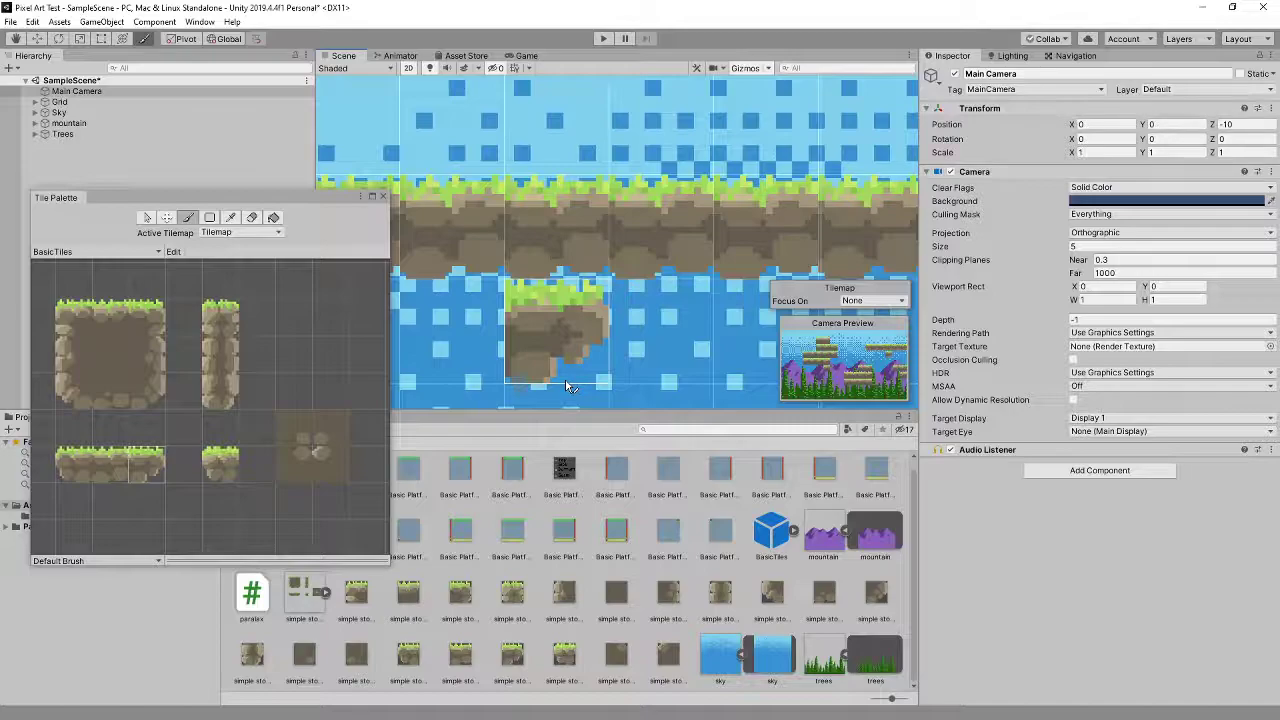
pyautogui.scroll(-2, 668, 310)
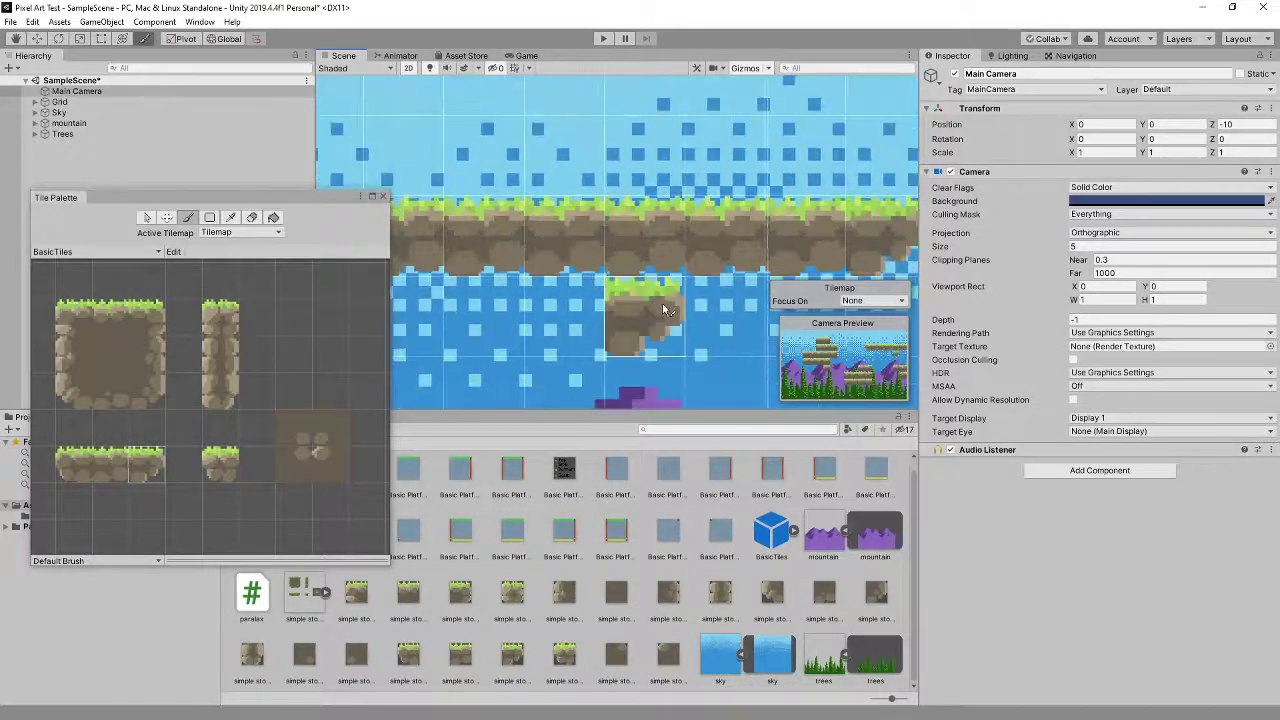
pyautogui.scroll(-4, 668, 310)
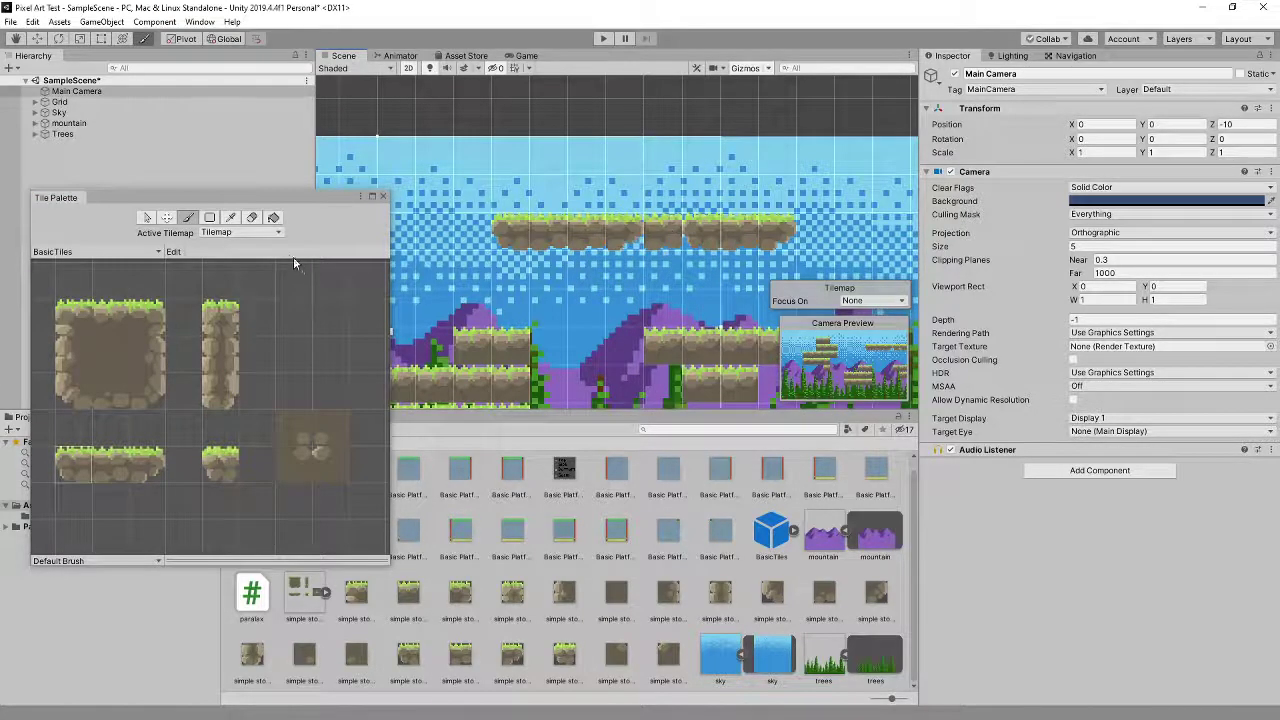
pyautogui.click(251, 217)
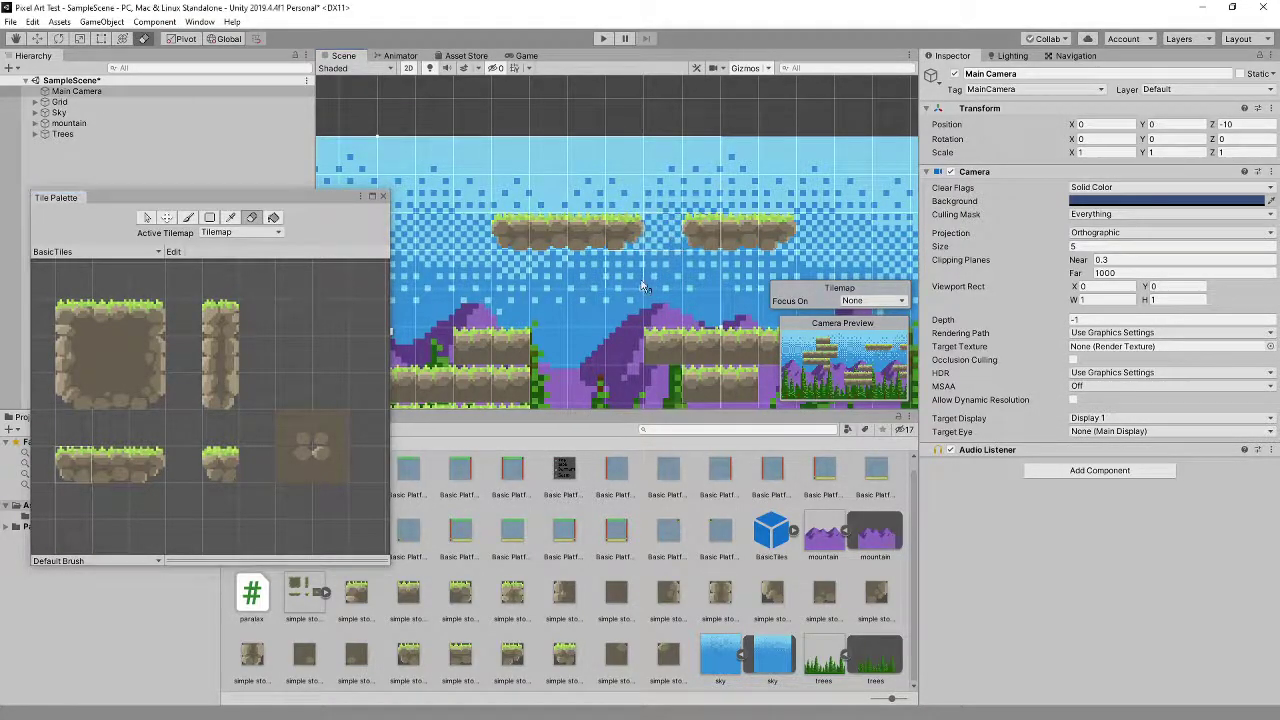
pyautogui.scroll(-5, 675, 237)
pyautogui.scroll(5, 603, 318)
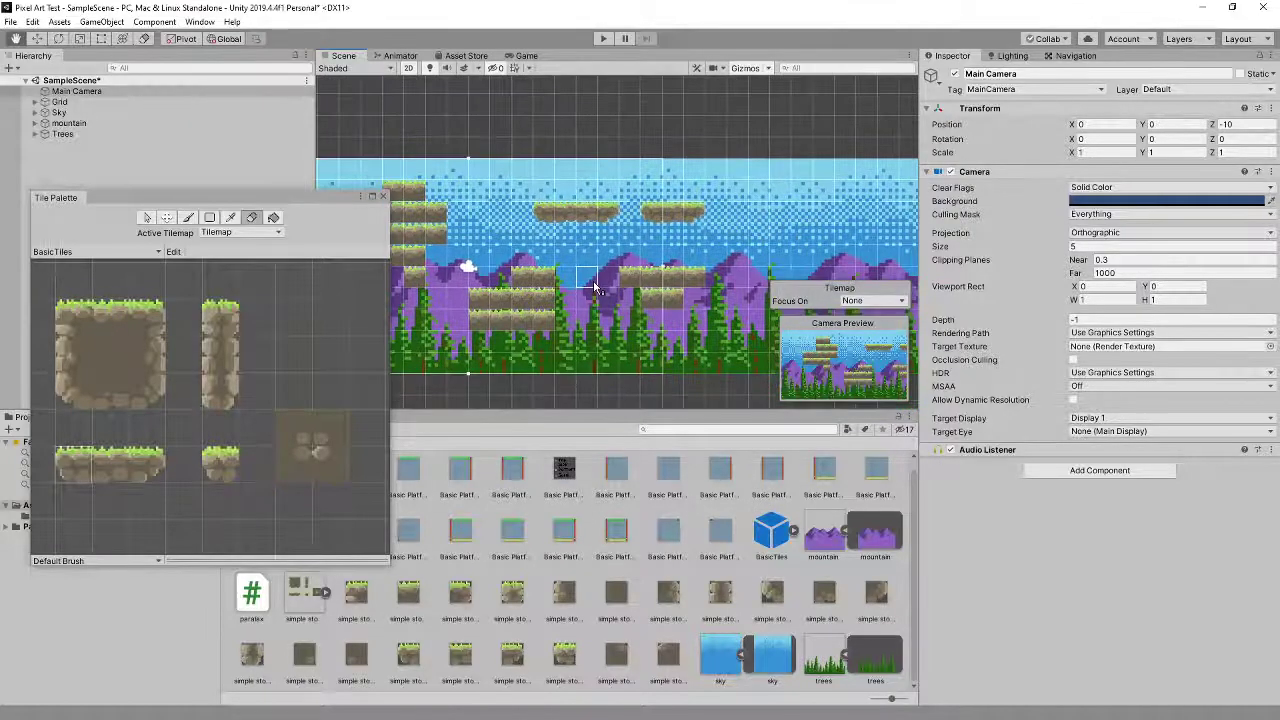
pyautogui.scroll(3, 645, 228)
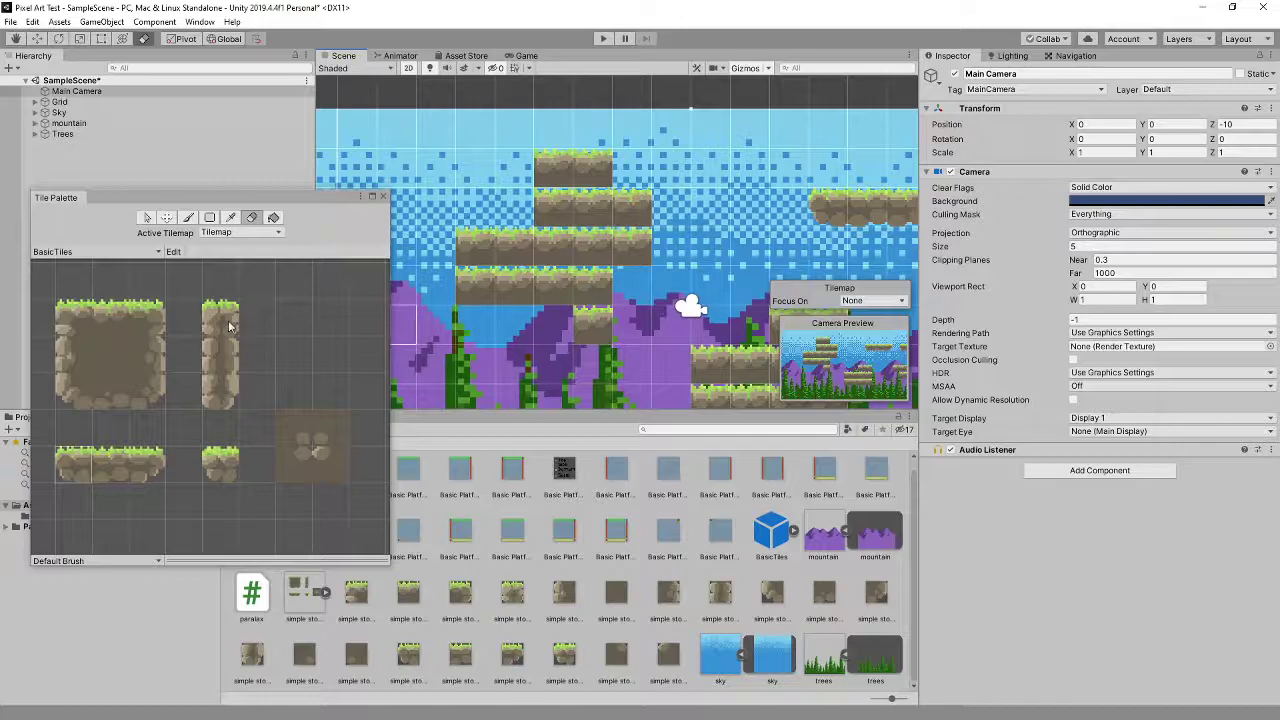
# Step: Paint the stone block's grassy top-right and top-left corner tiles onto the exposed ends of the stacked platforms
pyautogui.click(151, 318)
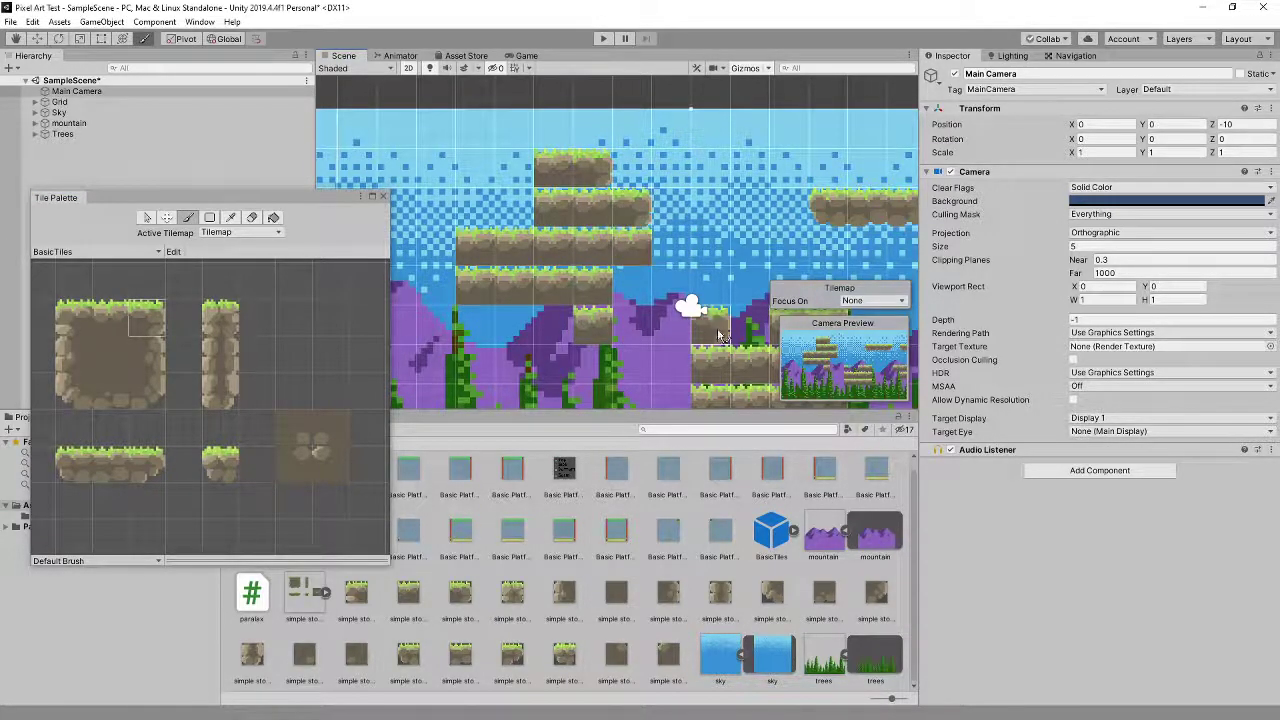
pyautogui.press('Right')
pyautogui.press('Down')
pyautogui.press('Left')
pyautogui.press('Up')
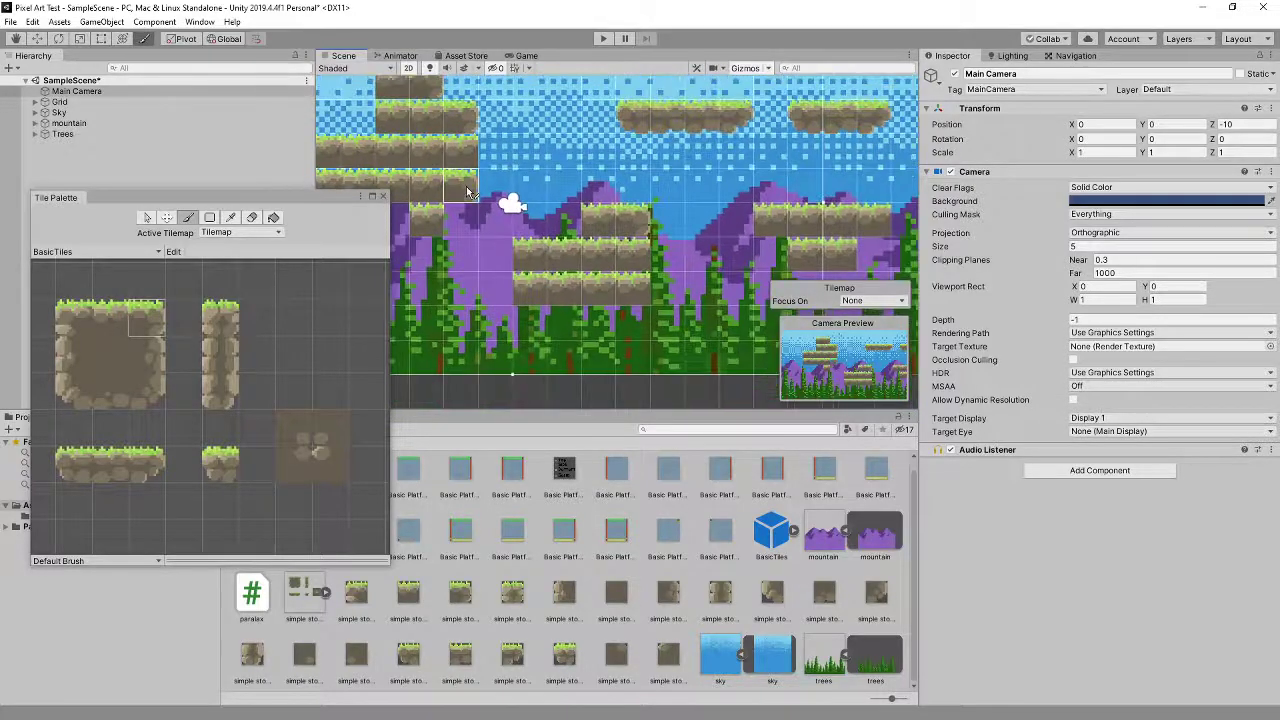
pyautogui.click(73, 318)
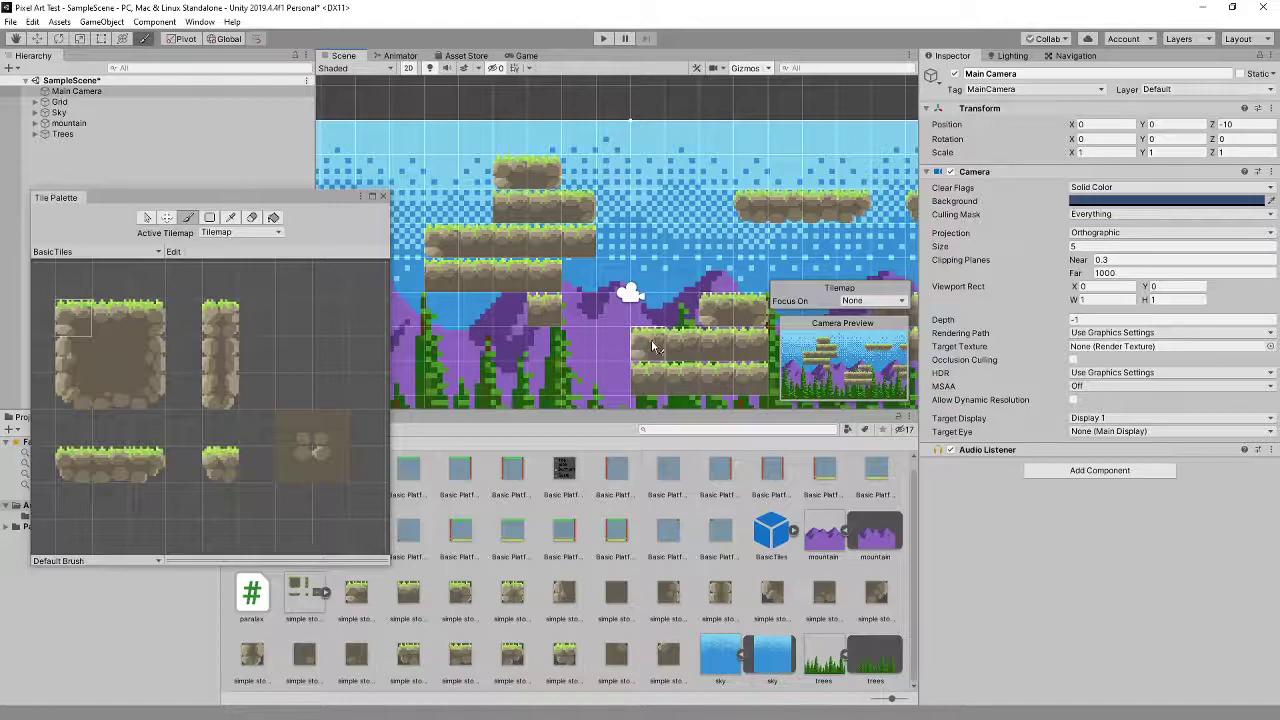
# Step: Paint bottom-left corner and left-edge tiles along the stacked platforms' left sides, and bottom-edge tiles under the upper platform's lowest wide row
pyautogui.click(79, 382)
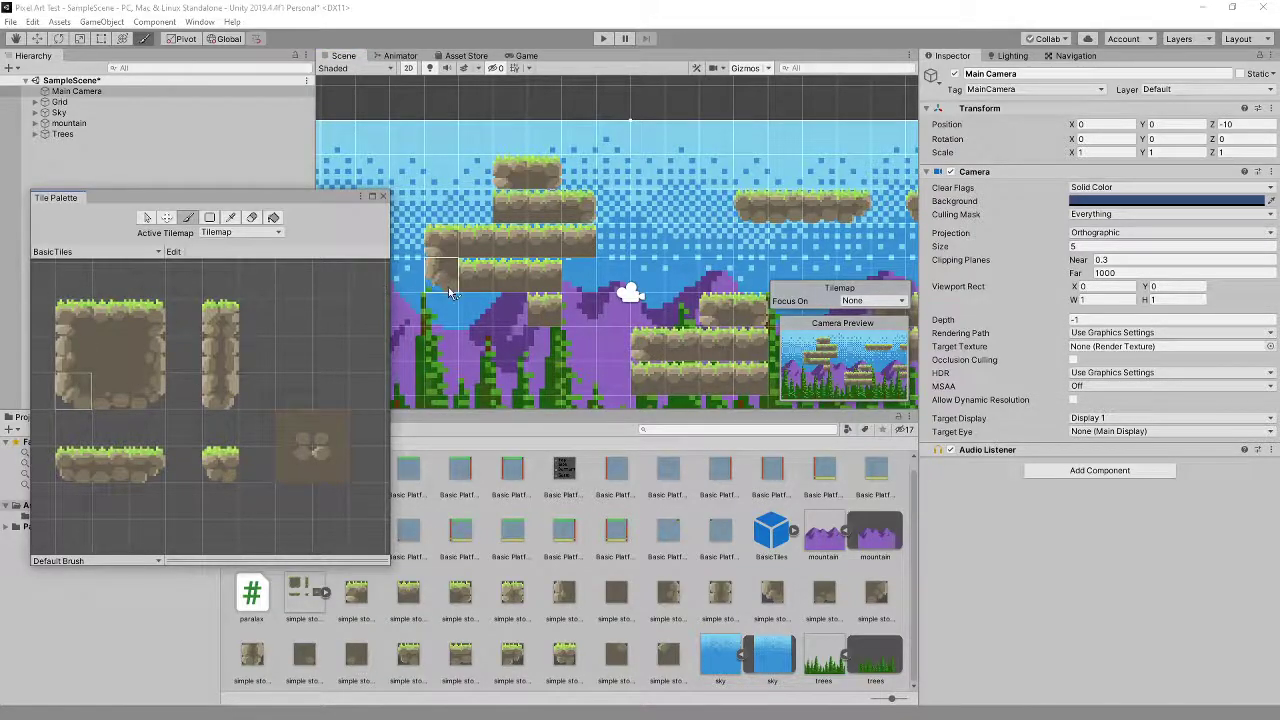
pyautogui.moveTo(679, 309)
pyautogui.mouseDown(button='middle')
pyautogui.moveTo(636, 277)
pyautogui.moveTo(527, 255)
pyautogui.moveTo(715, 279)
pyautogui.mouseUp(button='middle')
pyautogui.click(72, 350)
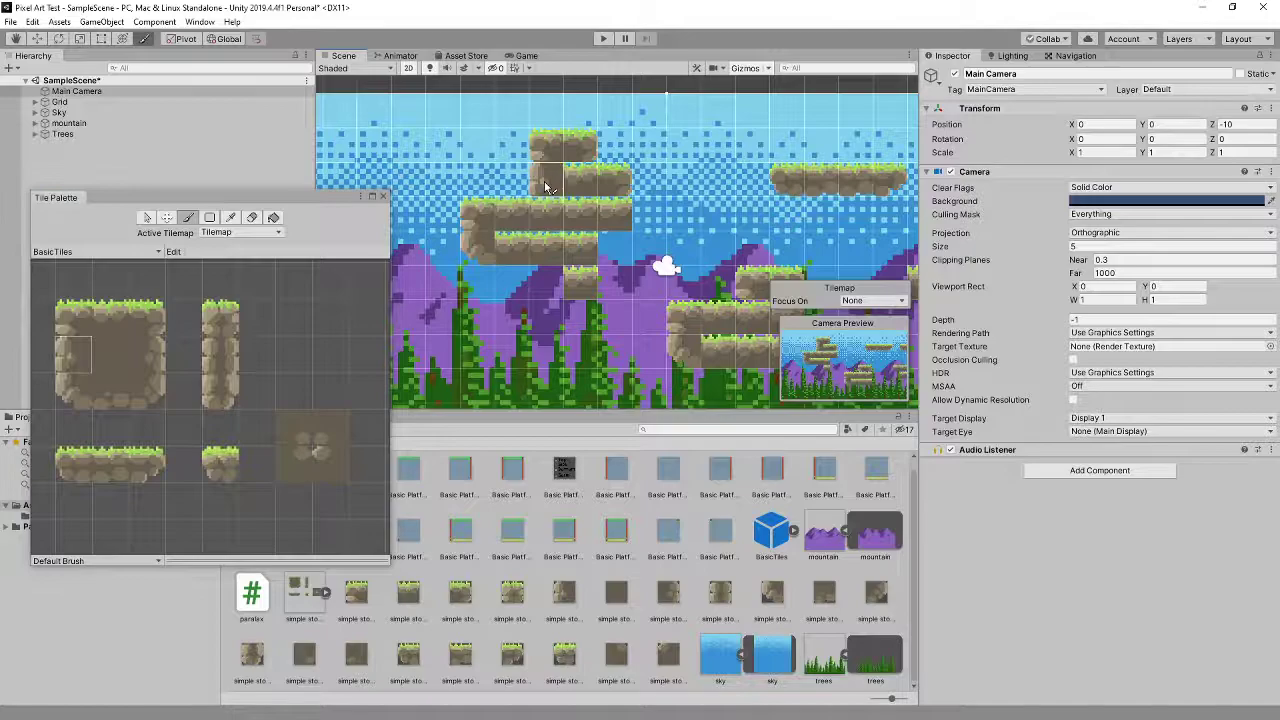
pyautogui.click(112, 392)
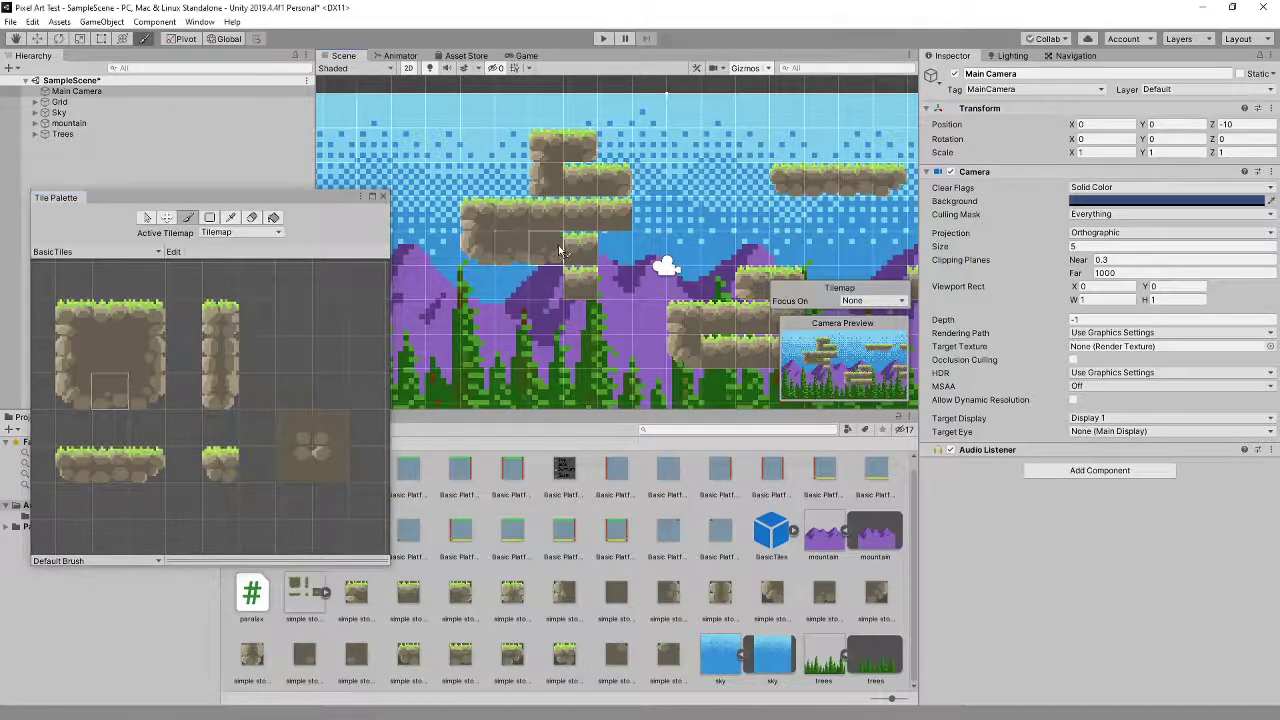
# Step: Finish the upper platform with right-edge, bottom-right corner and column-bottom tiles, and fill its interior with the center tile
pyautogui.click(112, 355)
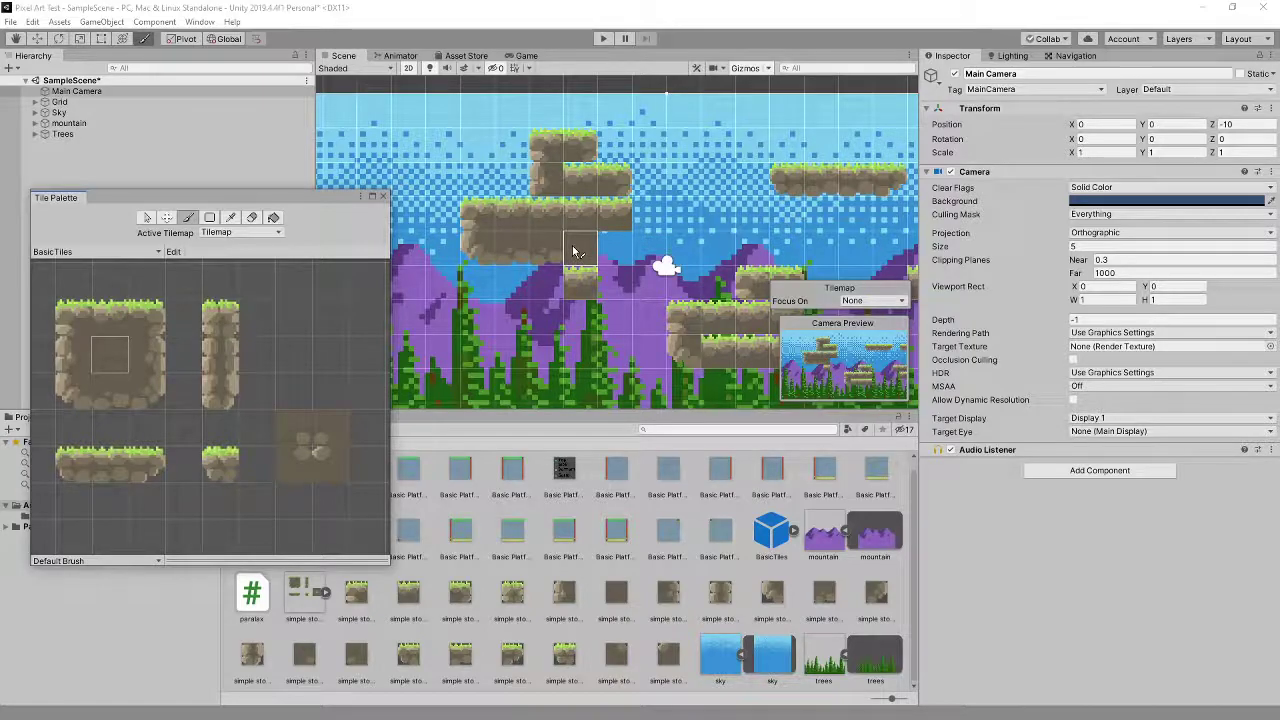
pyautogui.keyDown('ctrl'); pyautogui.click(578, 250); pyautogui.keyUp('ctrl')
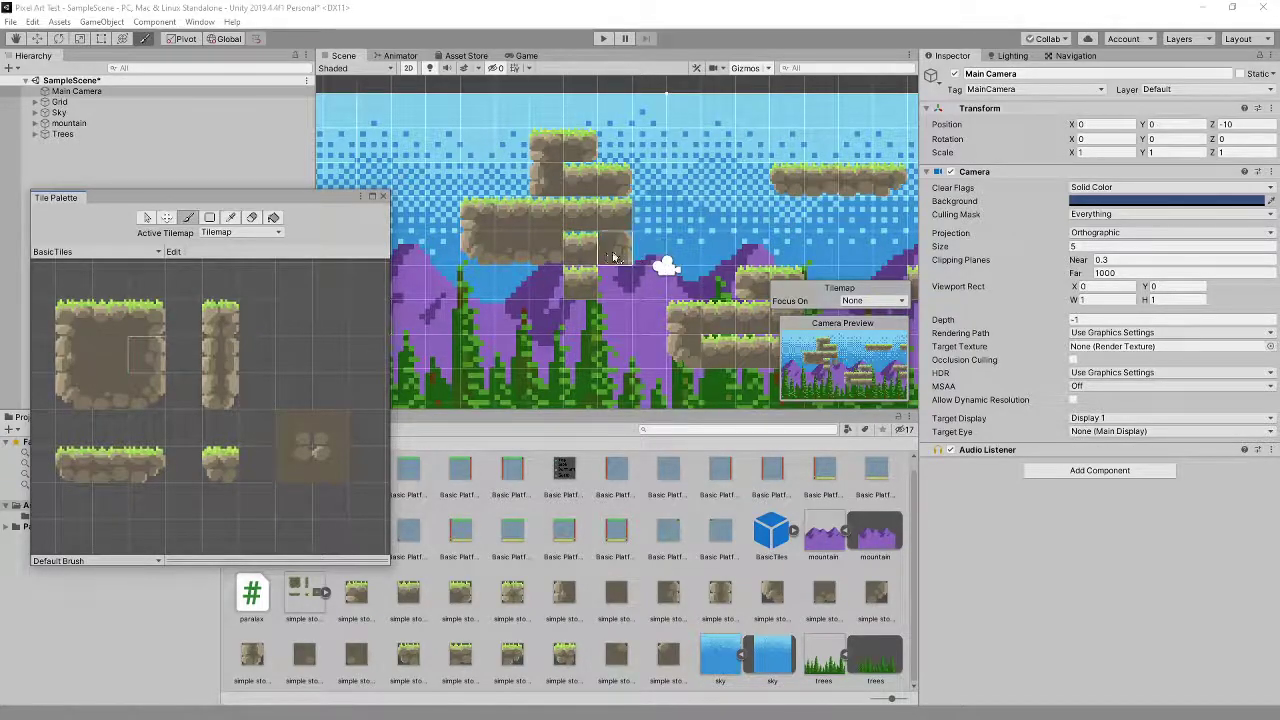
pyautogui.keyDown('ctrl'); pyautogui.moveTo(580, 235); pyautogui.dragTo(580, 298); pyautogui.keyUp('ctrl')
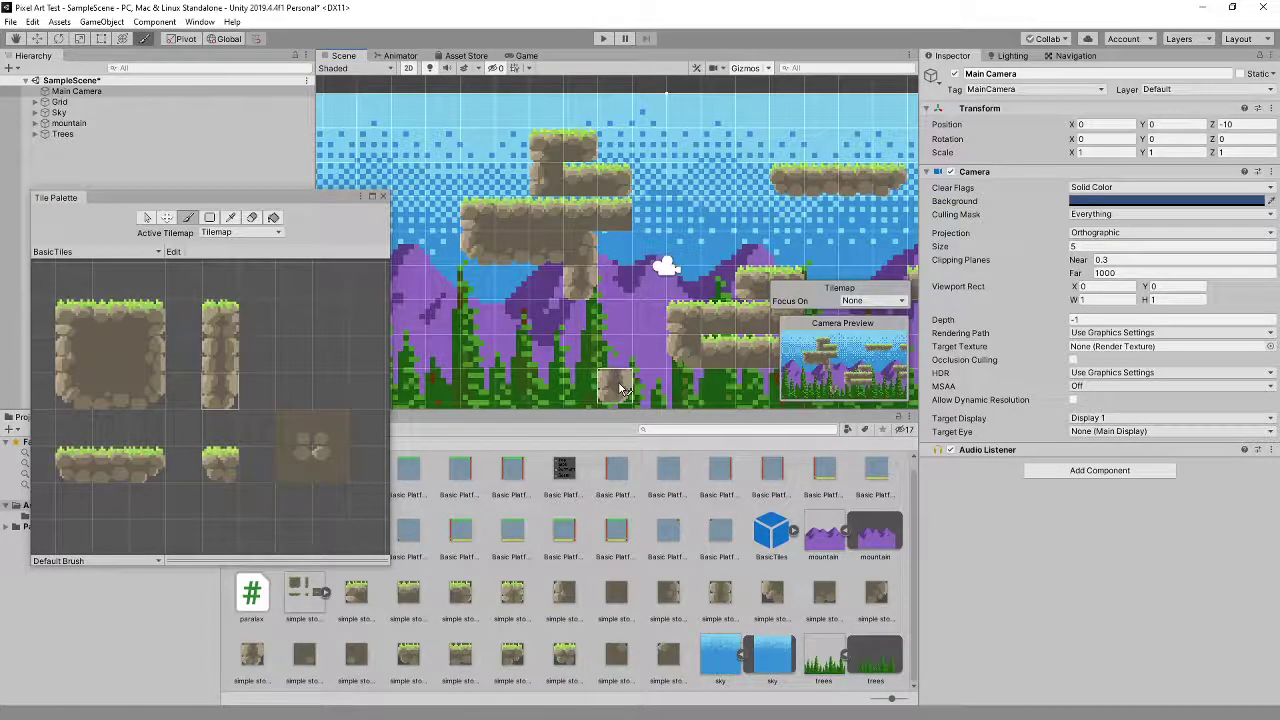
pyautogui.keyDown('ctrl'); pyautogui.click(612, 224); pyautogui.keyUp('ctrl')
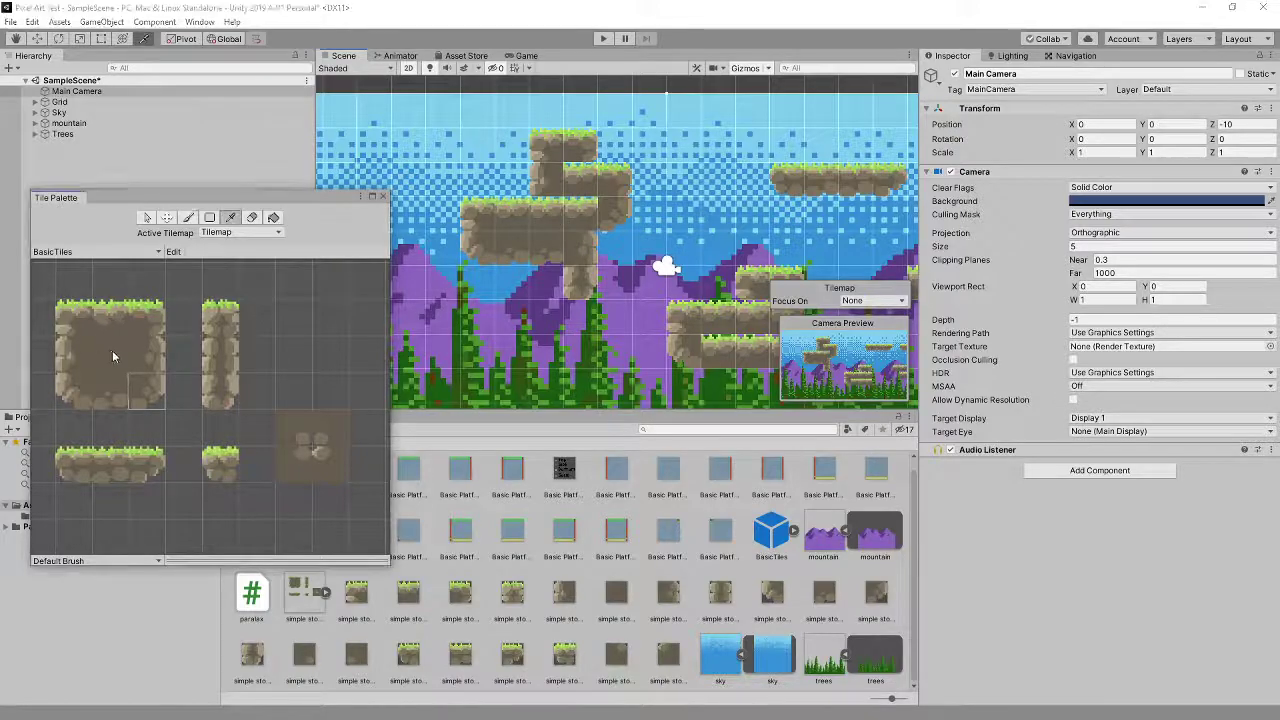
pyautogui.keyDown('ctrl'); pyautogui.click(538, 220); pyautogui.keyUp('ctrl')
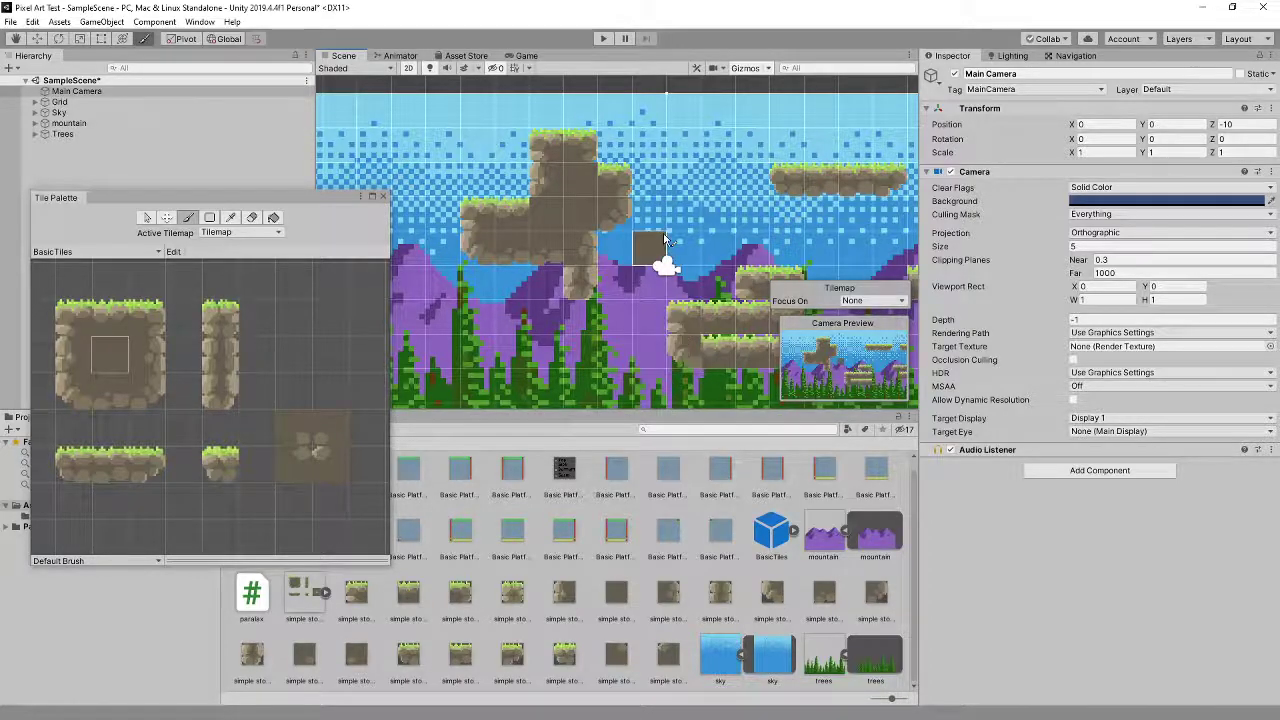
# Step: Complete the lower stepped platform with center fill, right-edge, bottom-right corner and bottom-edge tiles
pyautogui.scroll(2, 643, 268)
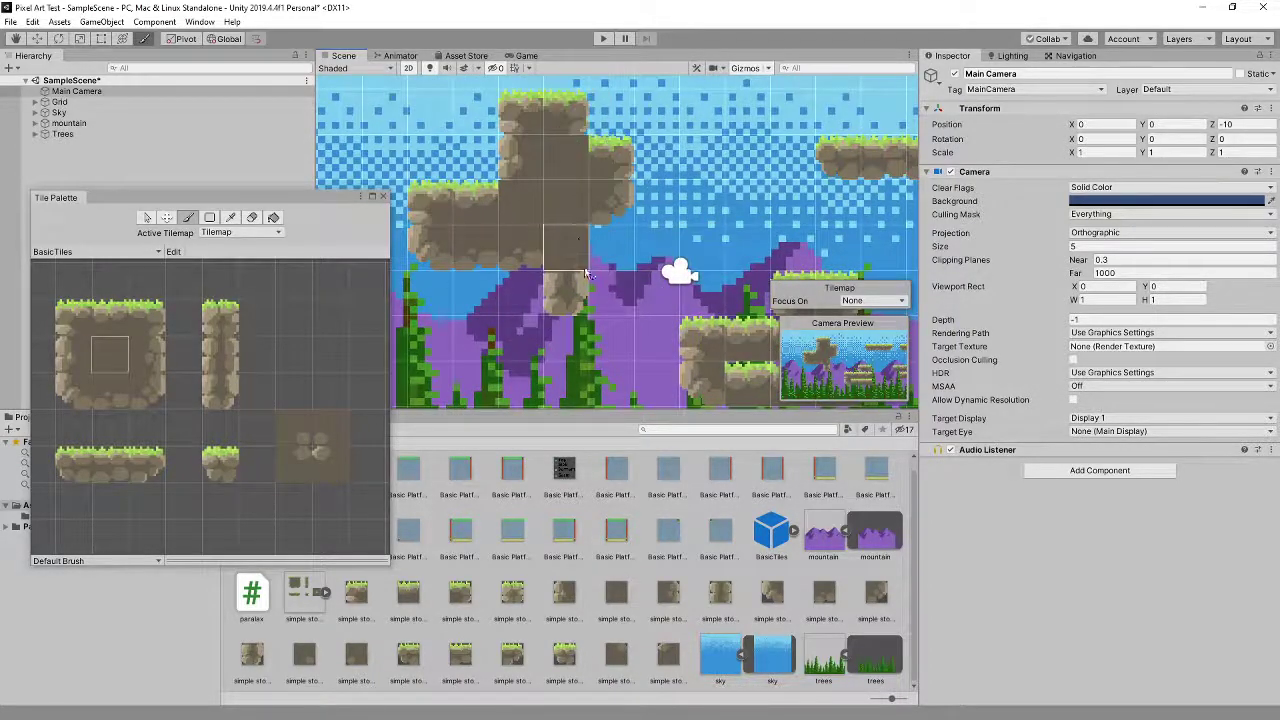
pyautogui.moveTo(682, 343)
pyautogui.mouseDown(button='middle')
pyautogui.moveTo(526, 261)
pyautogui.moveTo(541, 277)
pyautogui.mouseUp(button='middle')
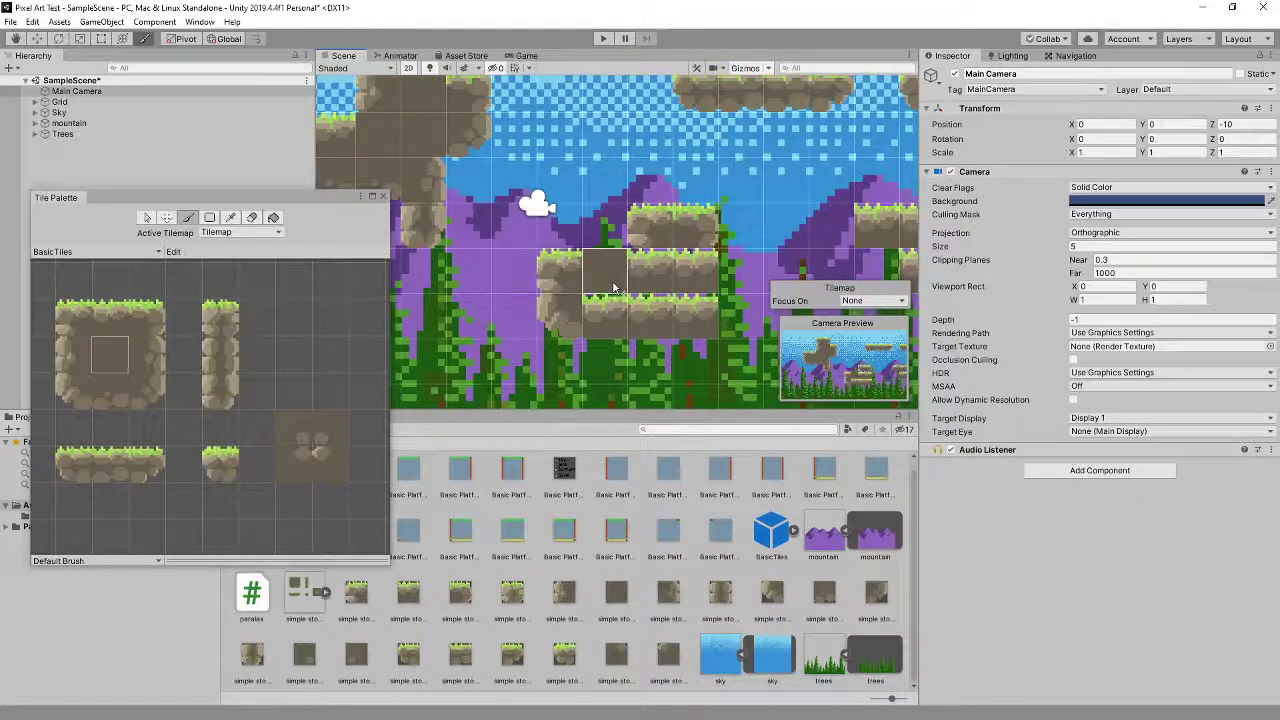
pyautogui.click(158, 350)
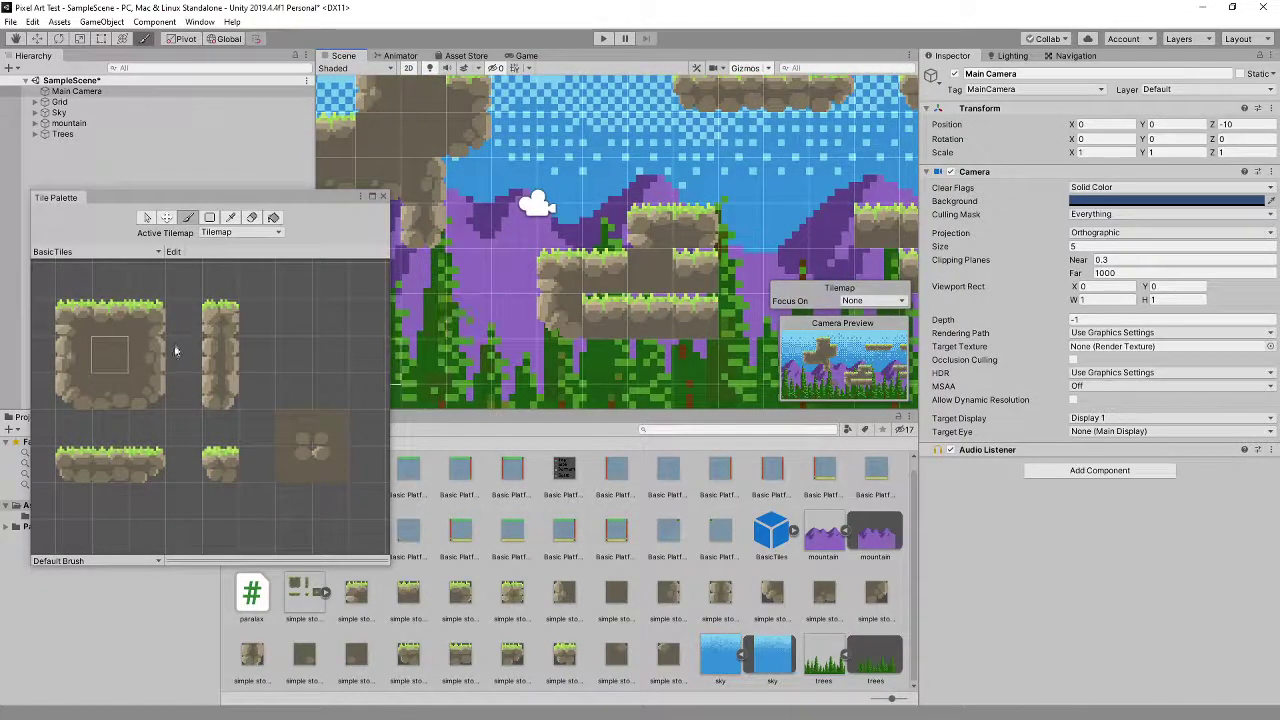
pyautogui.click(692, 293)
pyautogui.click(150, 392)
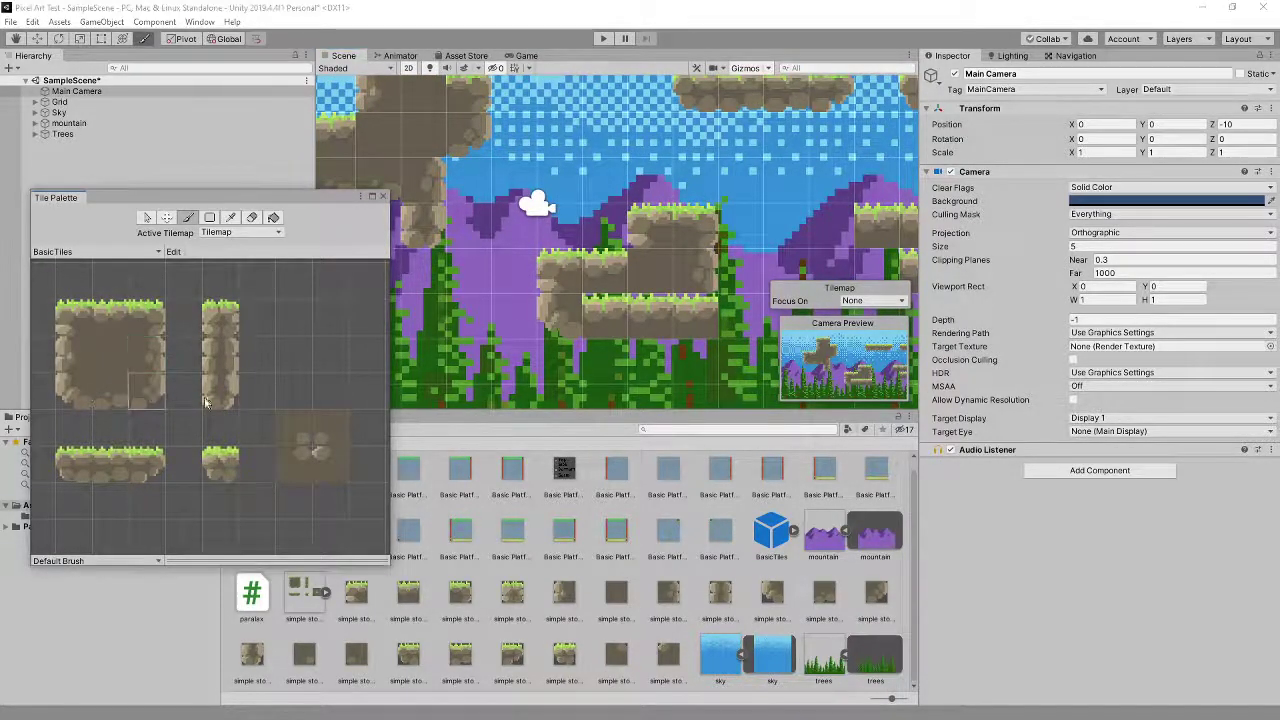
pyautogui.click(110, 390)
pyautogui.click(650, 315)
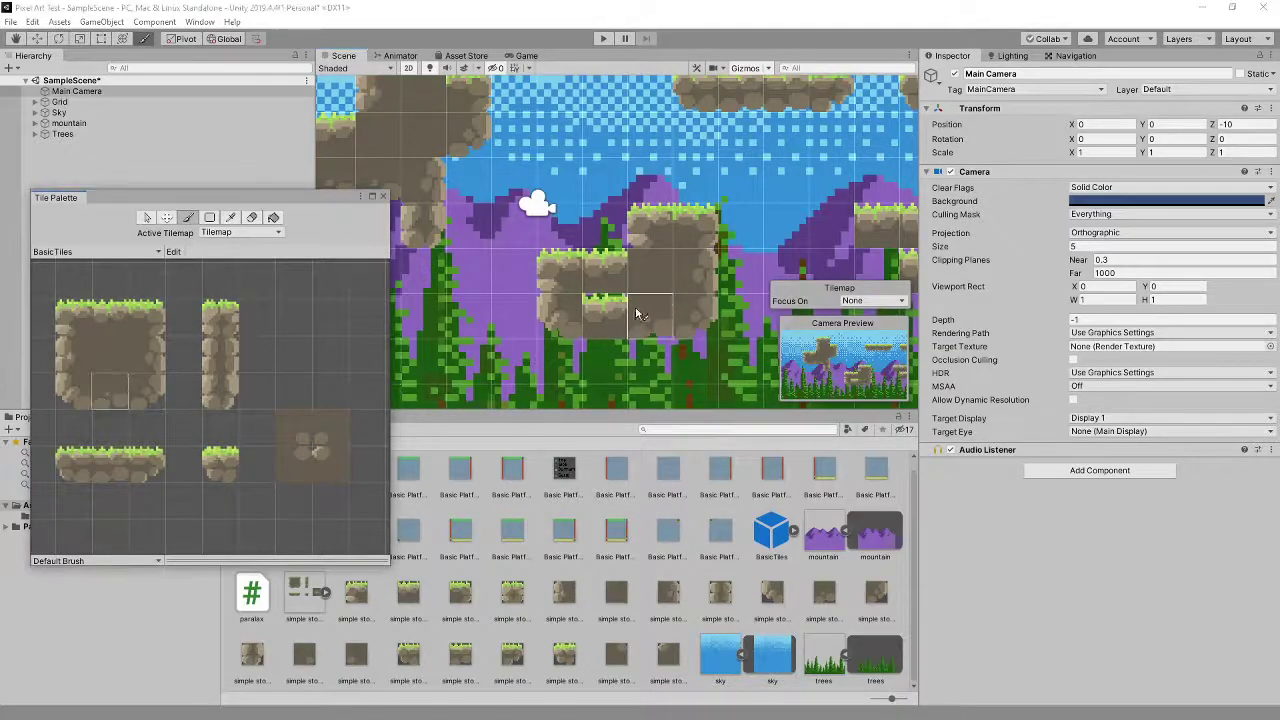
pyautogui.click(605, 315)
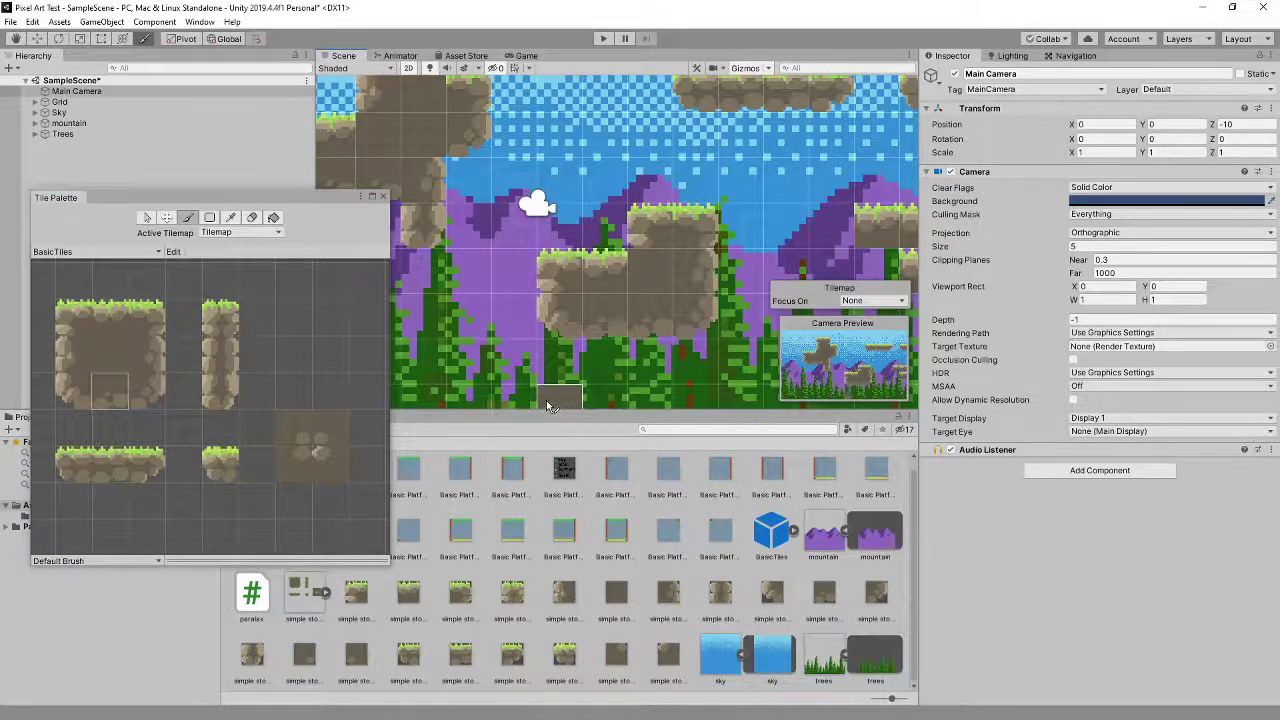
# Step: Bring both finished platforms into view and widen the Scene view by narrowing the Inspector
pyautogui.moveTo(547, 405); pyautogui.dragTo(664, 471, button='middle')
pyautogui.scroll(-2, 588, 317)
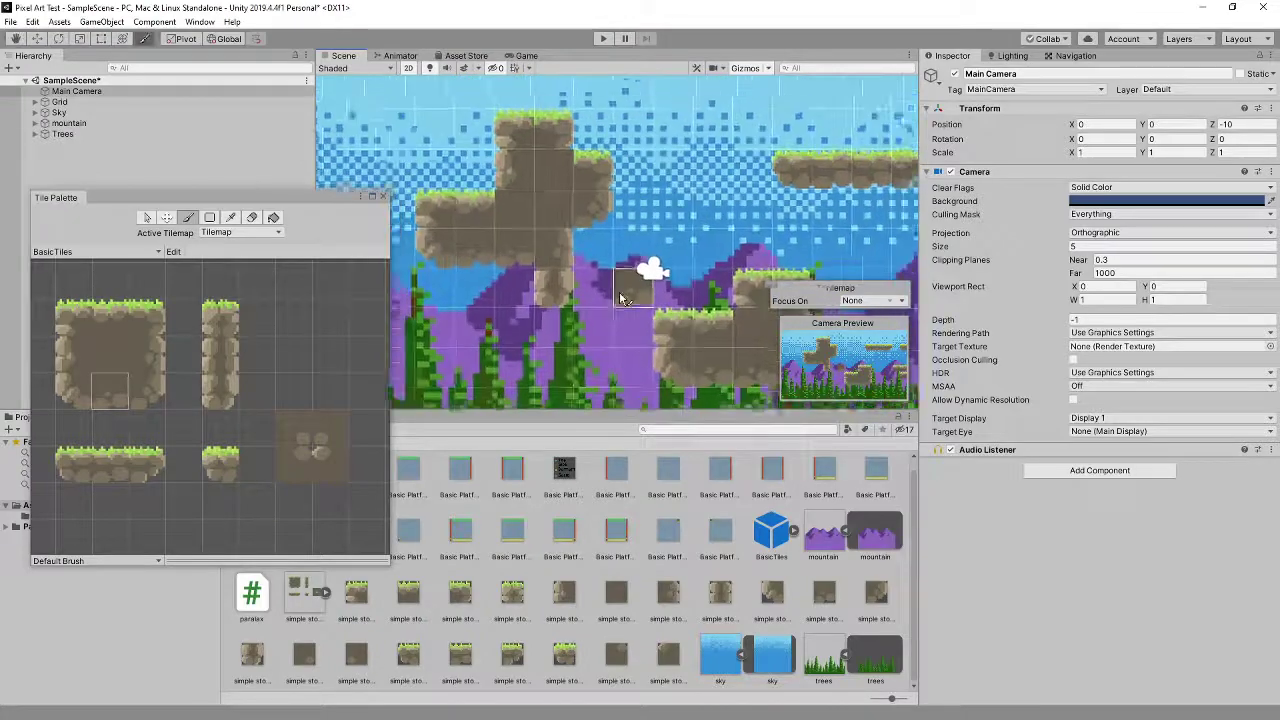
pyautogui.moveTo(588, 317); pyautogui.dragTo(568, 302, button='middle')
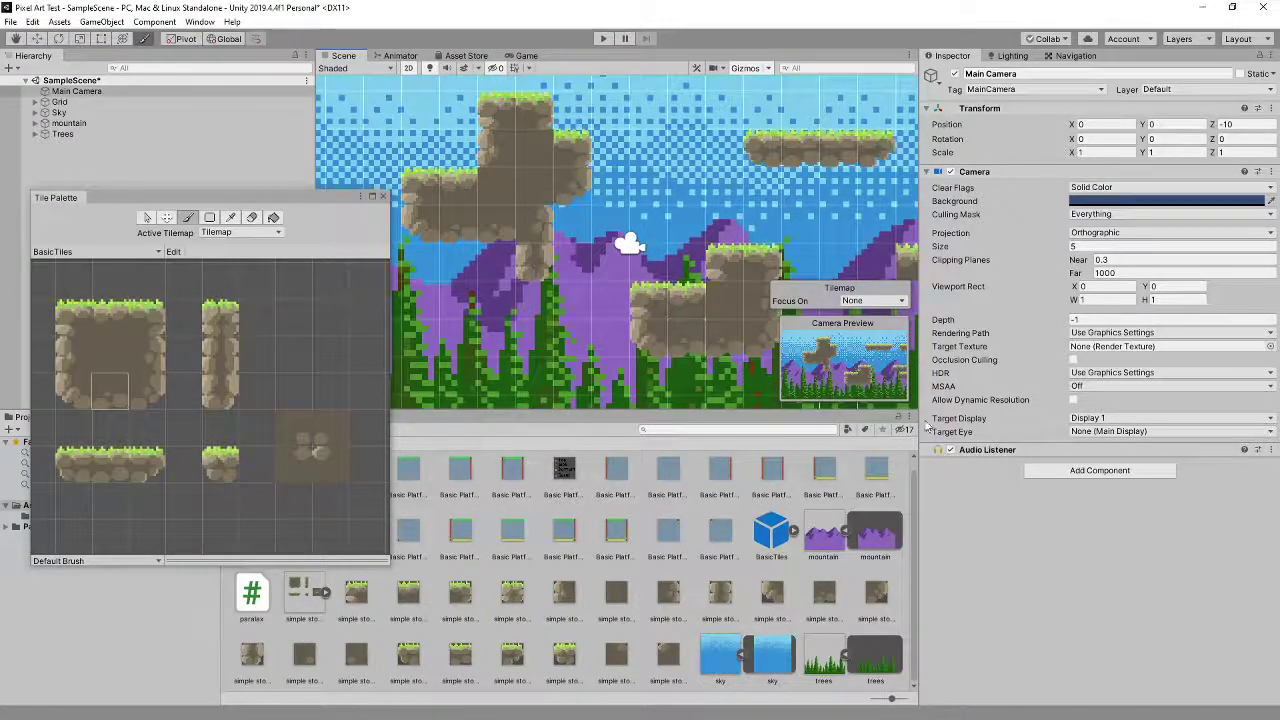
pyautogui.moveTo(918, 410); pyautogui.dragTo(1054, 410)
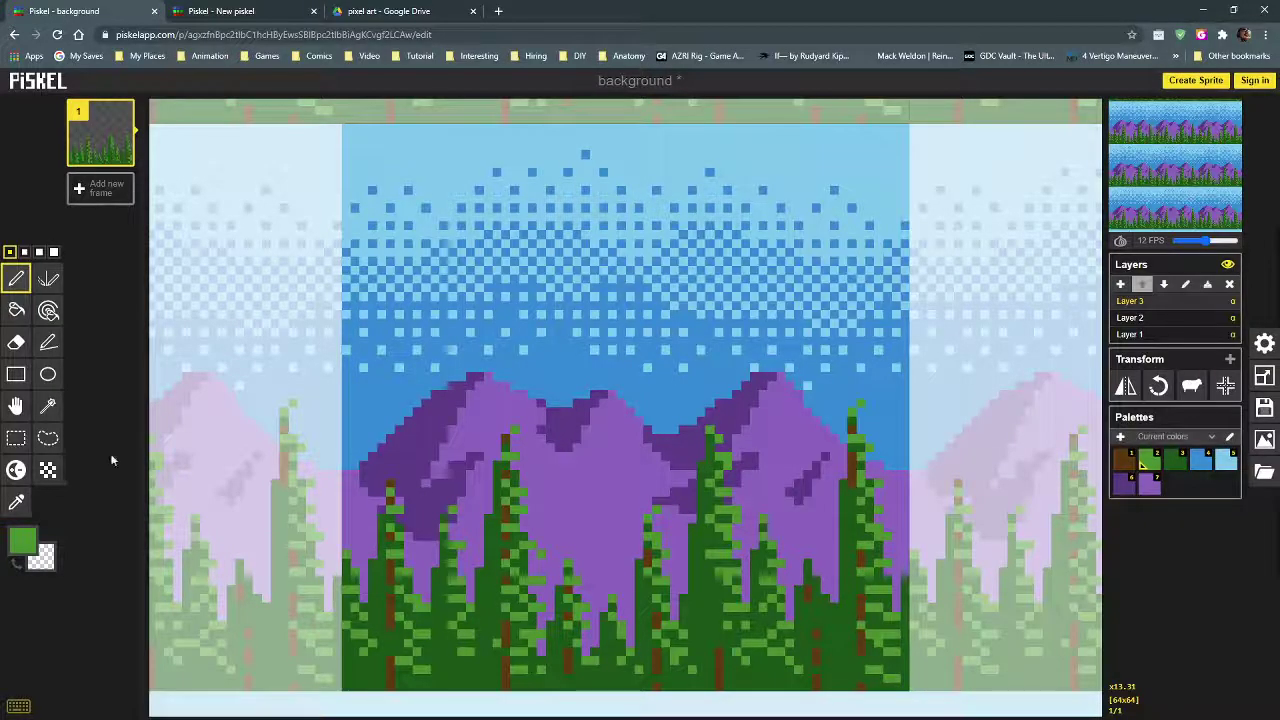
# Step: Switch to the pixel art folder in Google Drive and open Basic Platforms.png
pyautogui.click(368, 9)
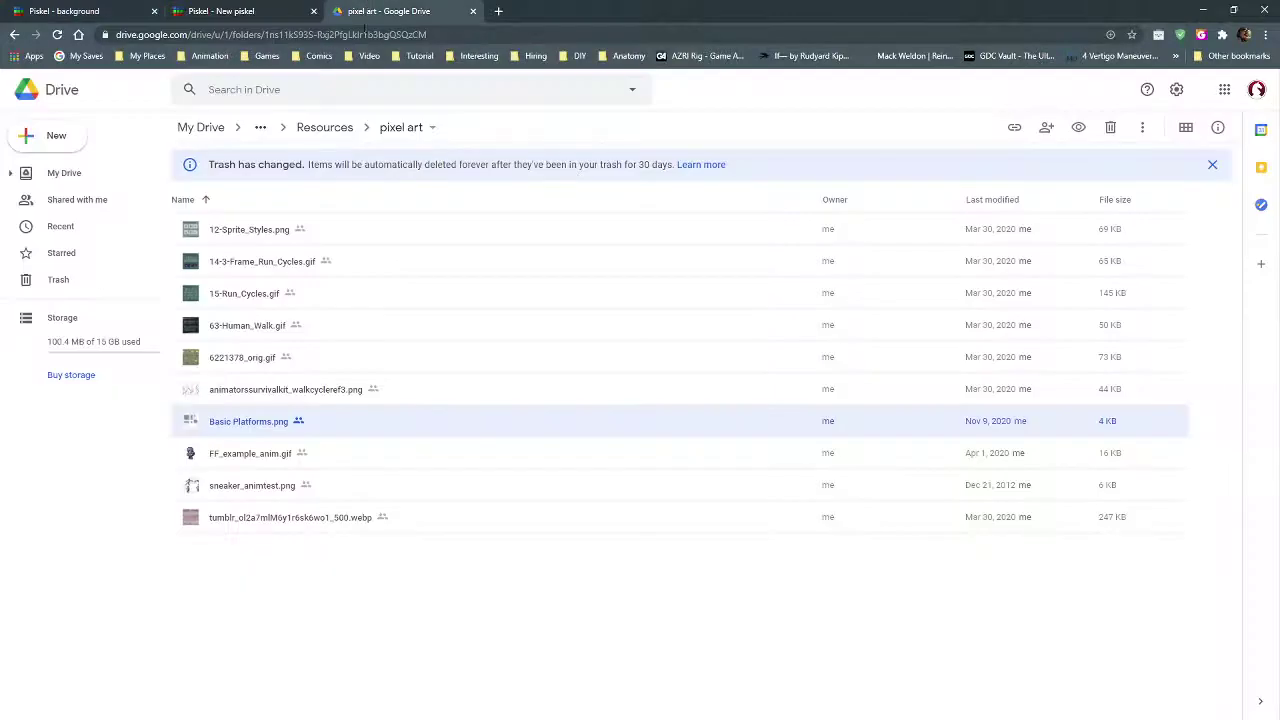
pyautogui.doubleClick(195, 432)
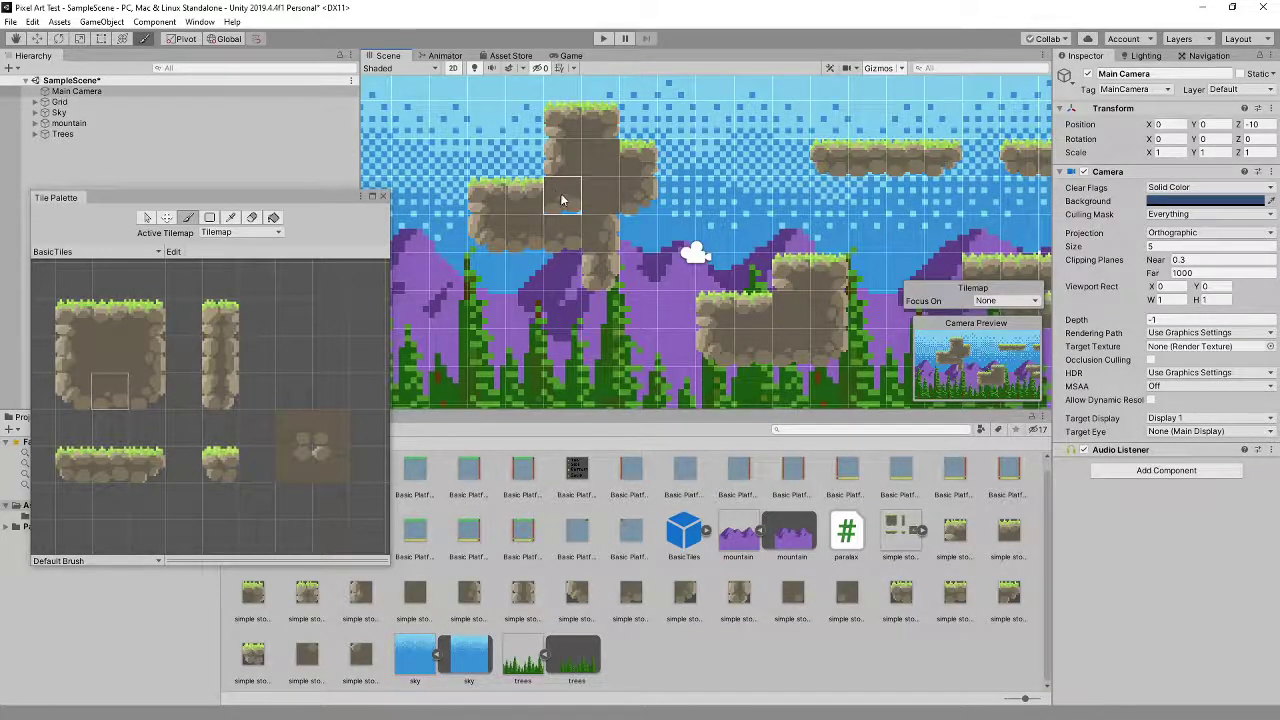
# Step: Back in Unity, erase several interior tiles of the upper platform and refill the gap with the center tile
pyautogui.click(559, 199)
pyautogui.click(251, 218)
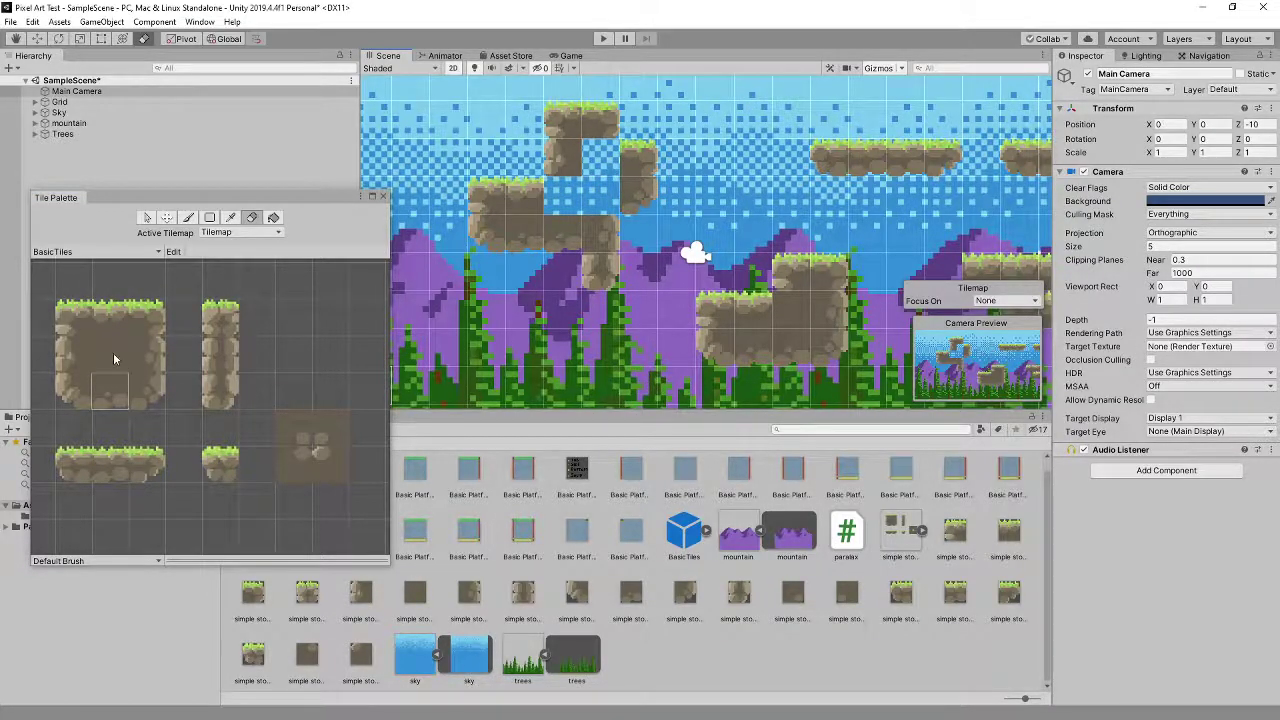
pyautogui.click(114, 358)
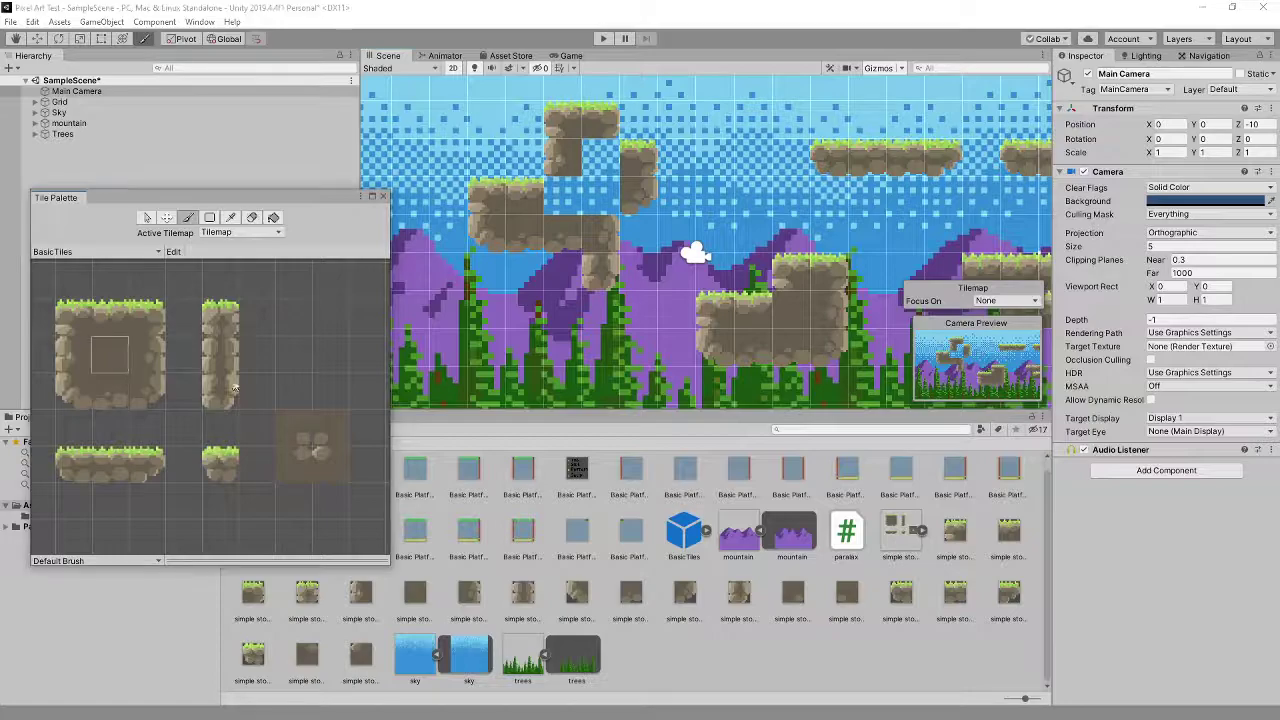
pyautogui.moveTo(598, 200)
pyautogui.mouseDown()
pyautogui.moveTo(558, 203)
pyautogui.moveTo(598, 198)
pyautogui.moveTo(602, 160)
pyautogui.mouseUp()
# Step: Examine up close the inner corners where the narrow column joins the underside of the upper platform
pyautogui.scroll(3, 600, 240)
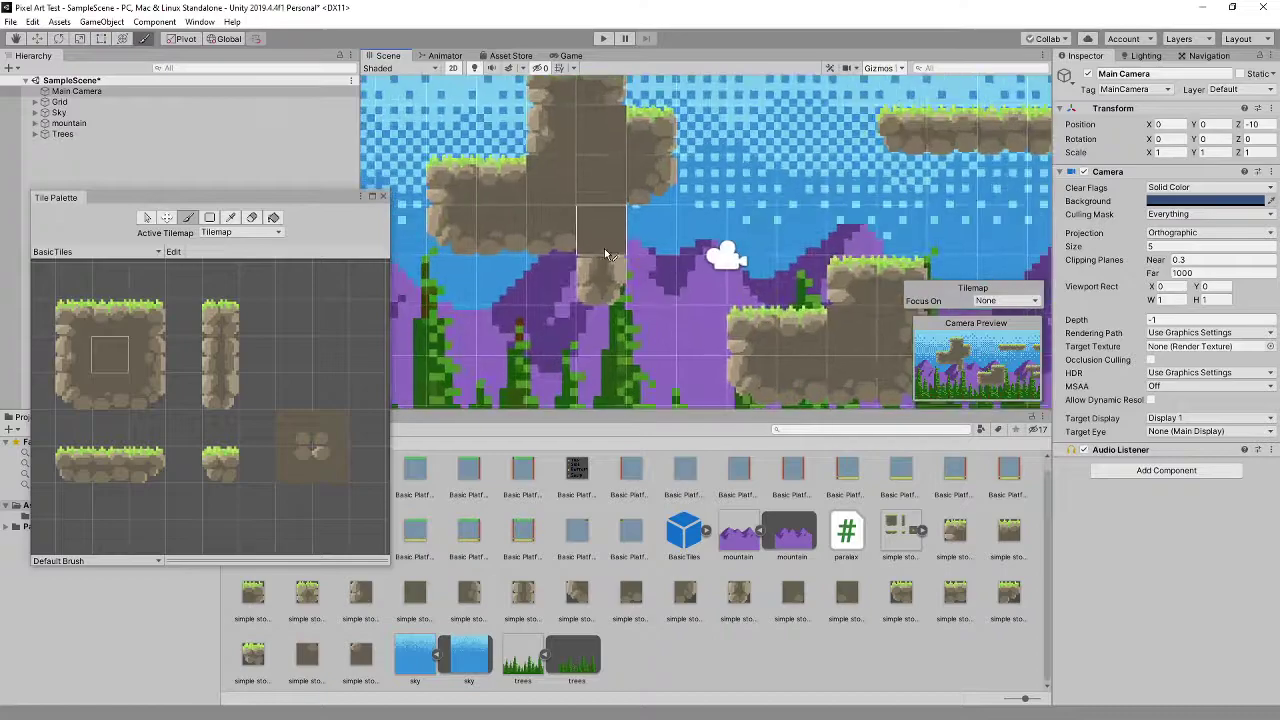
pyautogui.moveTo(690, 230); pyautogui.dragTo(820, 322, button='middle')
pyautogui.scroll(3, 688, 302)
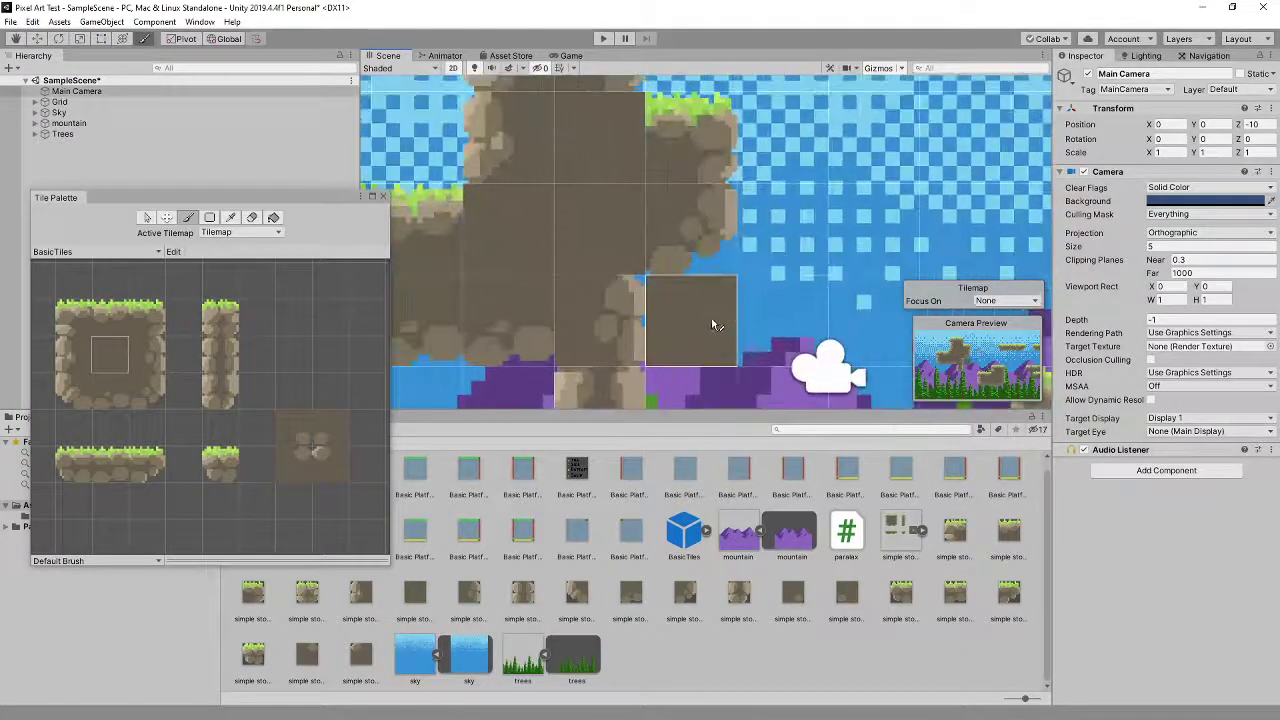
pyautogui.scroll(1, 701, 313)
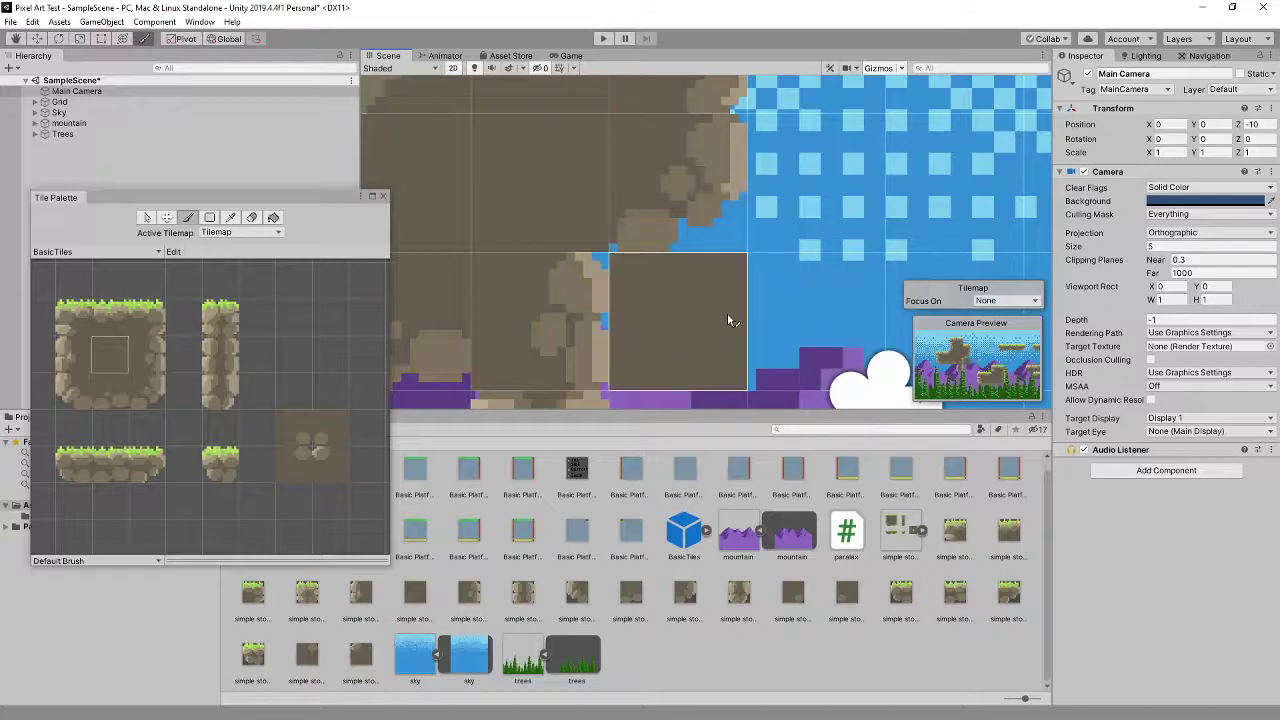
pyautogui.scroll(-3, 728, 318)
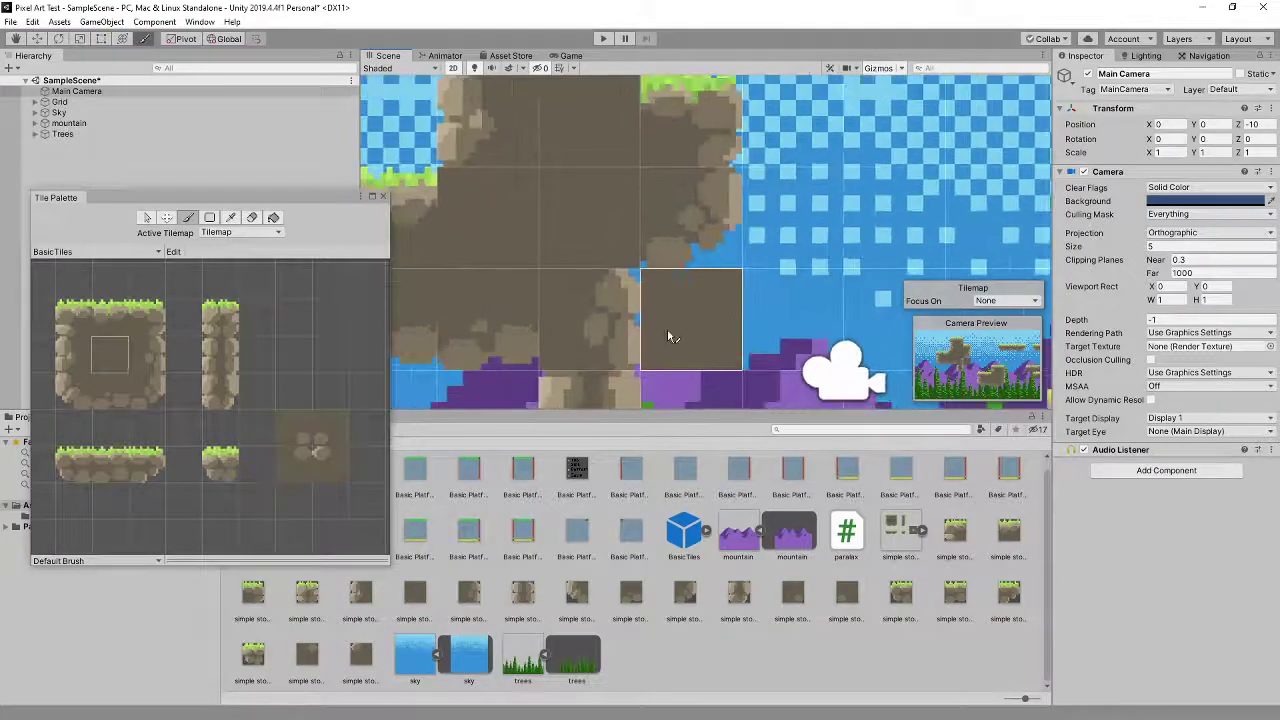
pyautogui.moveTo(723, 309); pyautogui.dragTo(780, 205, button='middle')
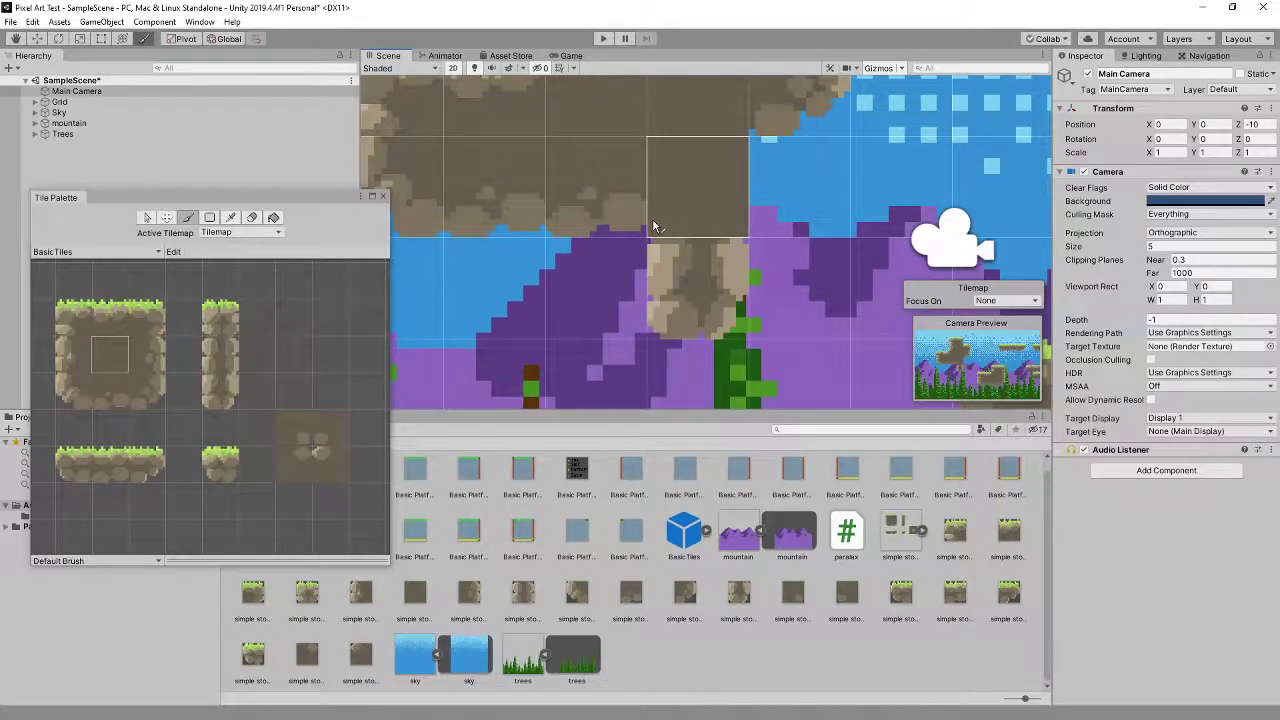
# Step: Paint the matching inner-corner tiles where the upper platform's tall section meets the ledges and the narrow column below
pyautogui.scroll(-2, 829, 245)
pyautogui.moveTo(795, 245); pyautogui.dragTo(755, 292, button='middle')
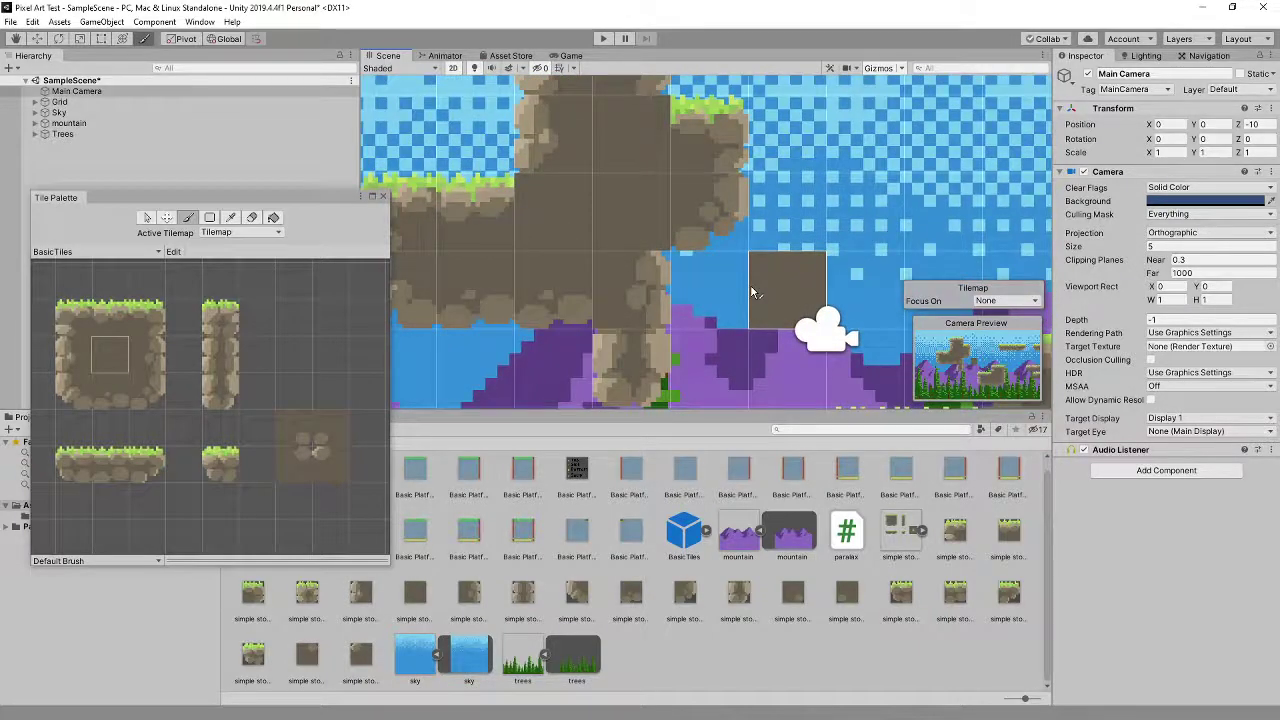
pyautogui.scroll(-1, 752, 235)
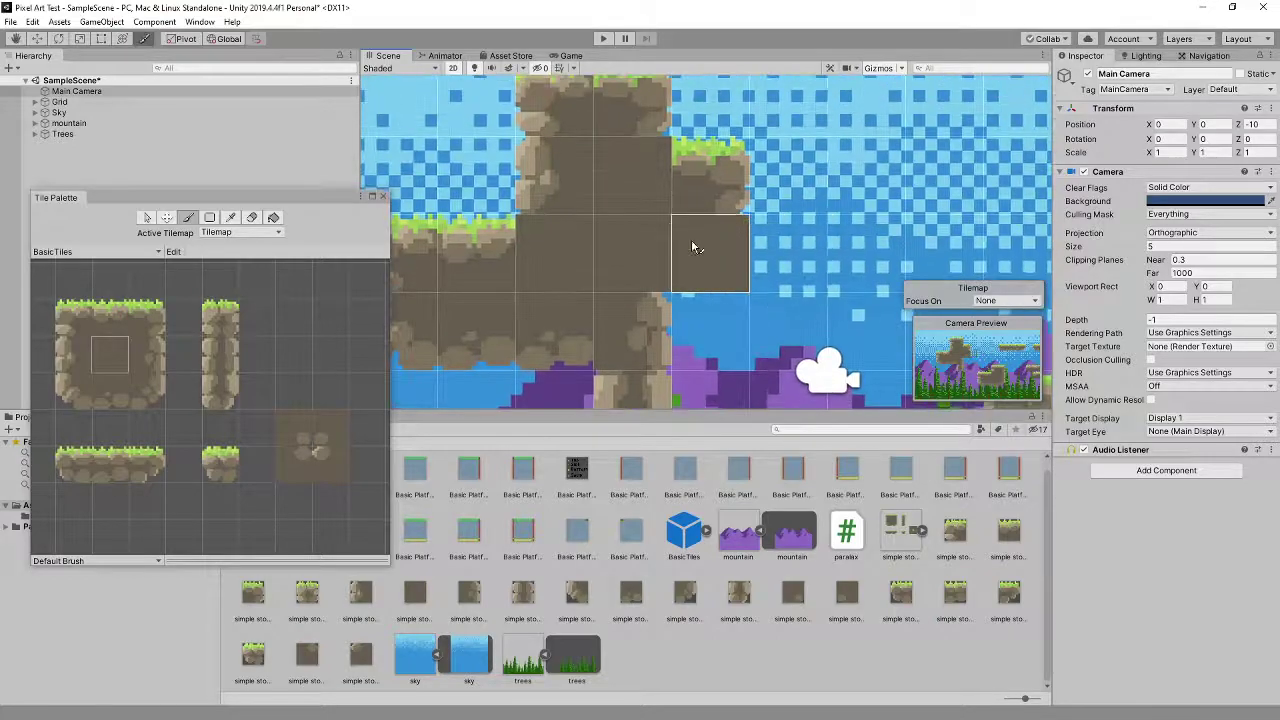
pyautogui.scroll(-1, 658, 260)
pyautogui.moveTo(755, 255); pyautogui.dragTo(807, 255, button='middle')
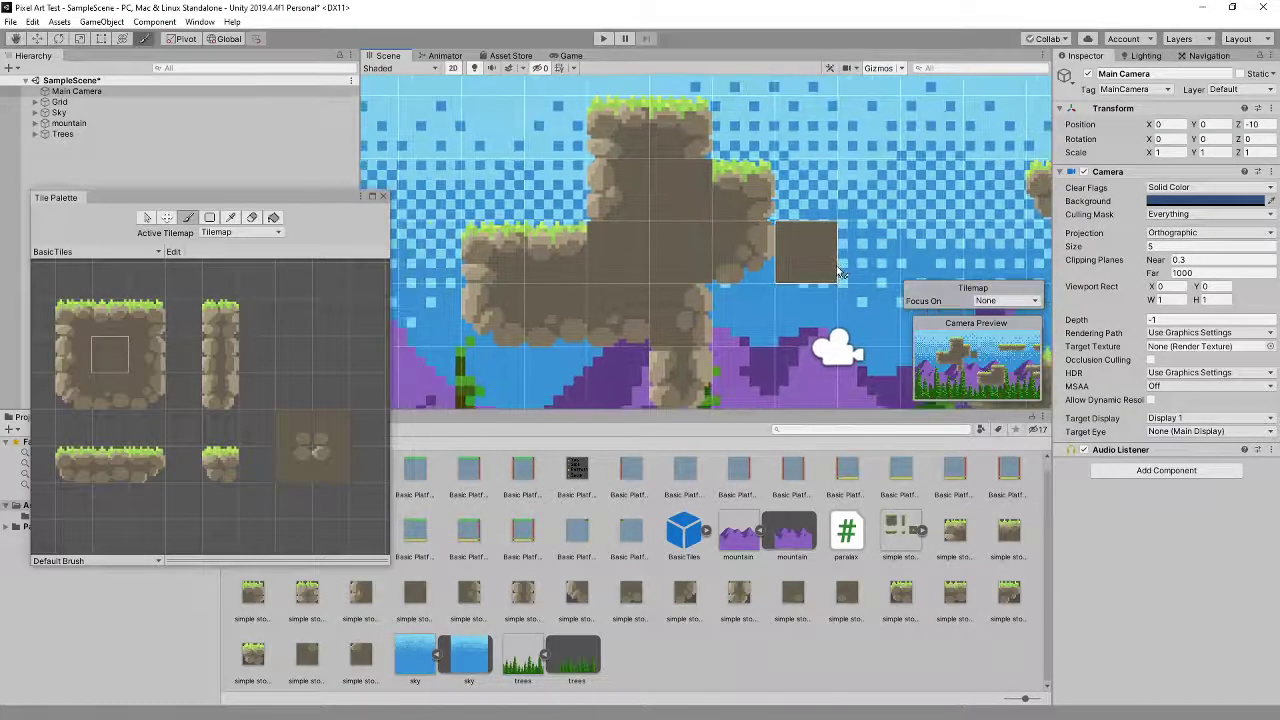
pyautogui.scroll(2, 309, 434)
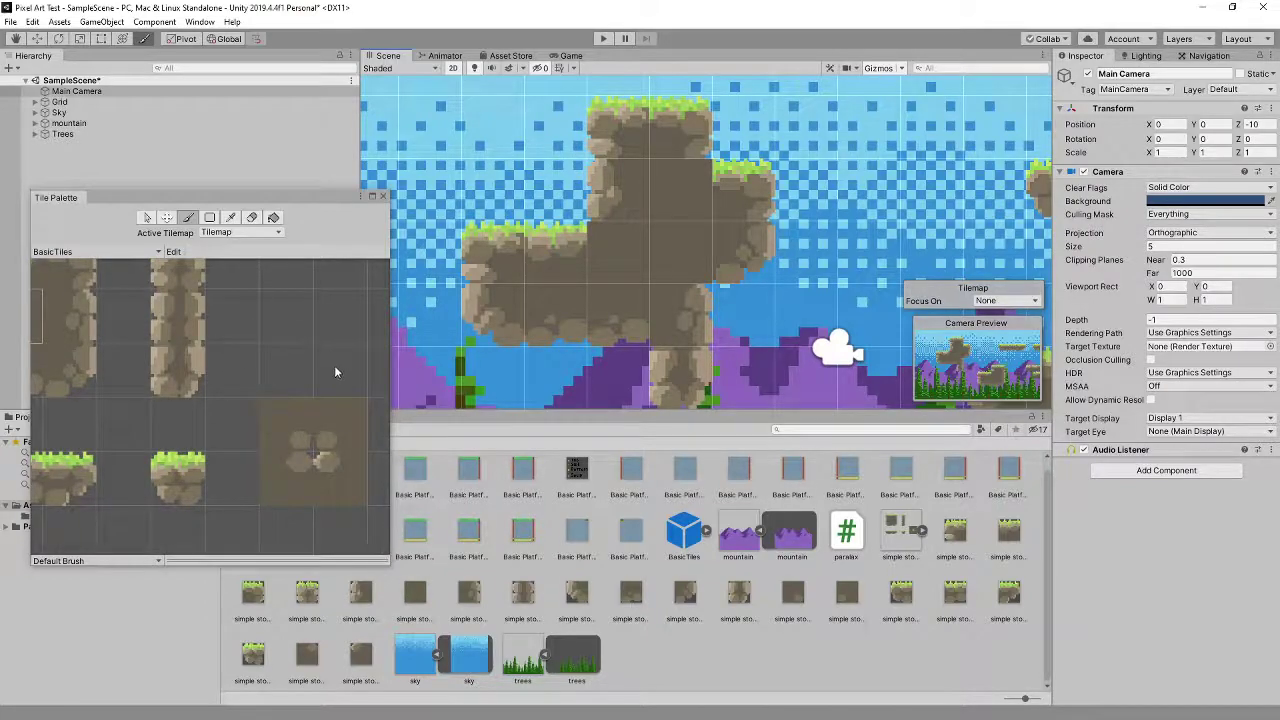
pyautogui.moveTo(336, 372); pyautogui.dragTo(280, 397, button='middle')
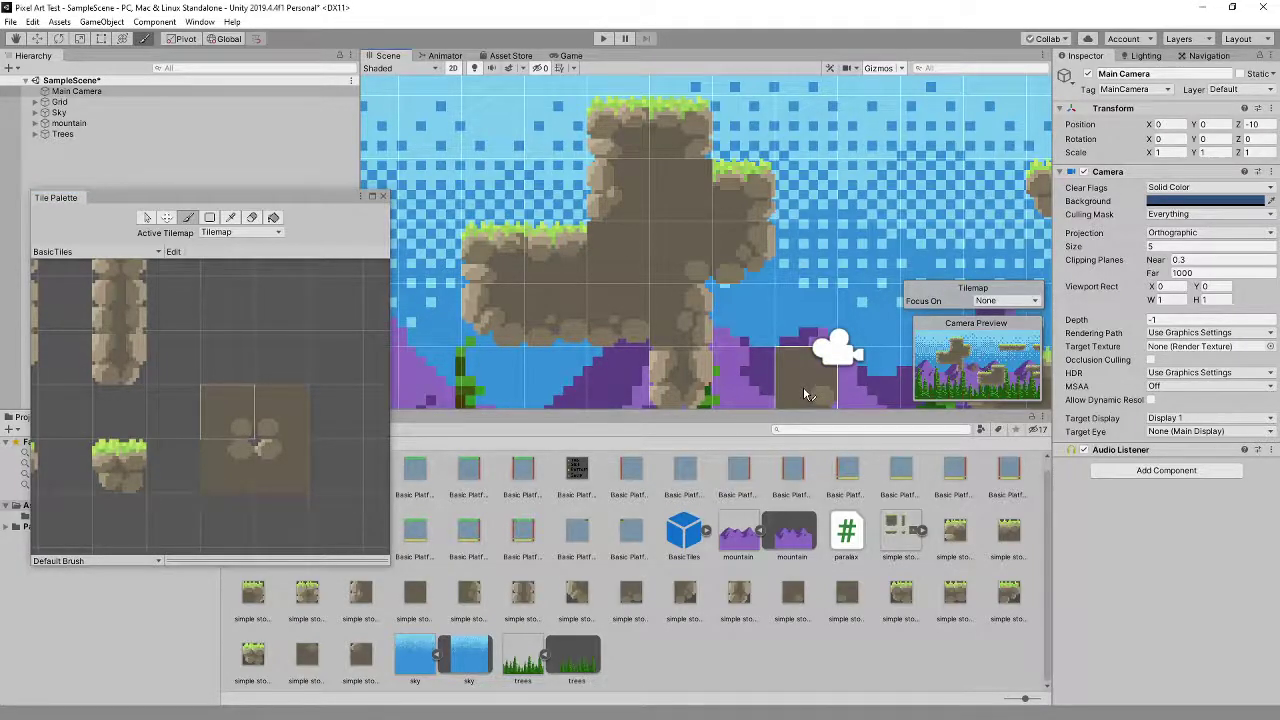
pyautogui.click(276, 456)
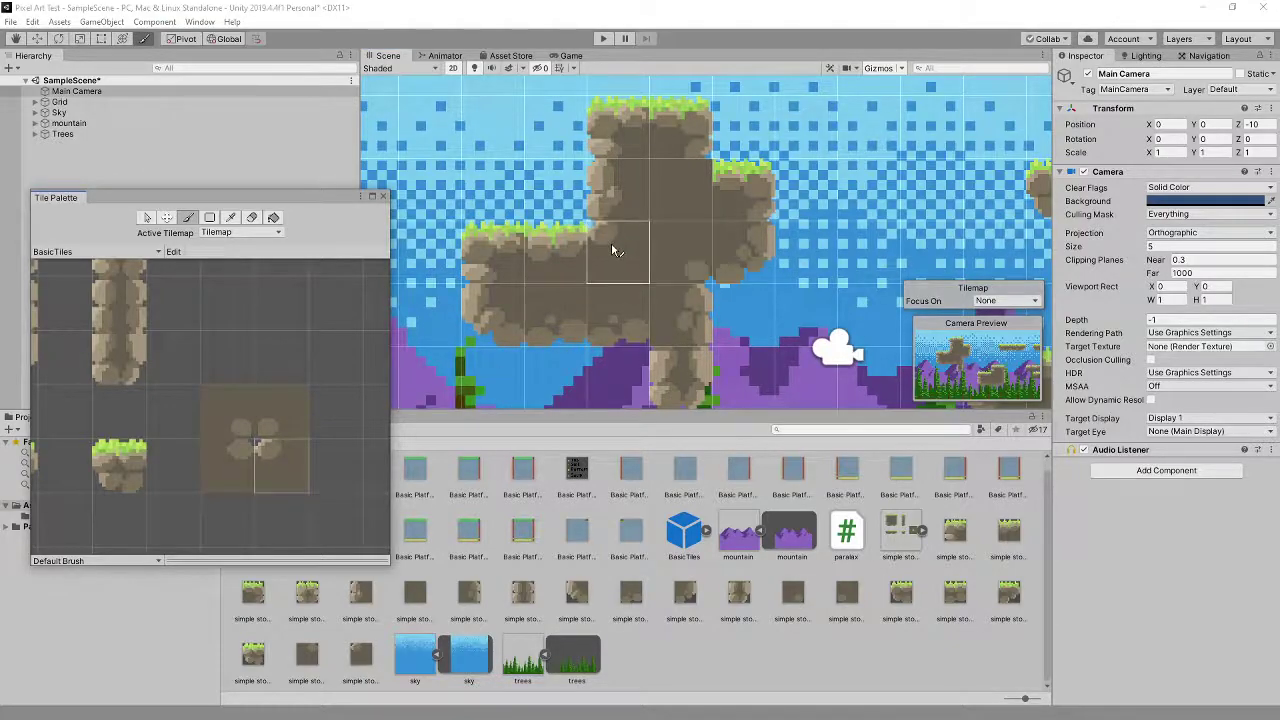
pyautogui.click(234, 467)
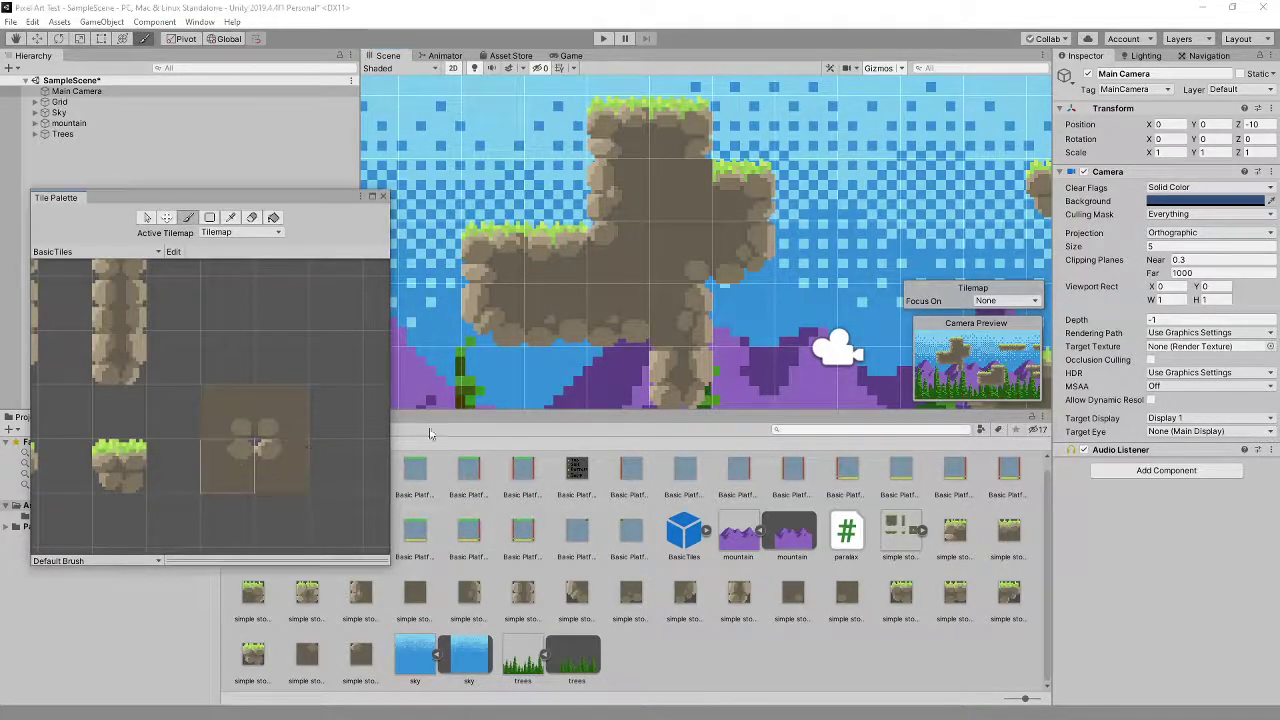
pyautogui.click(744, 255)
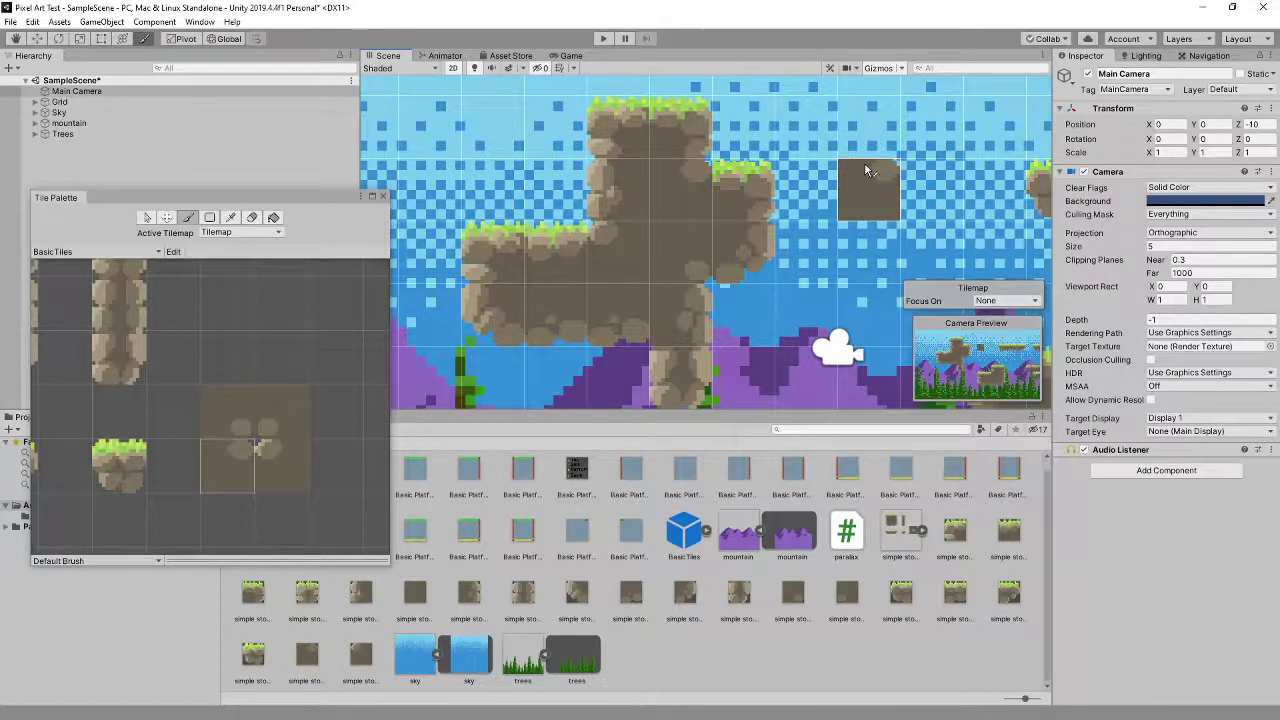
pyautogui.moveTo(799, 310); pyautogui.dragTo(762, 265, button='middle')
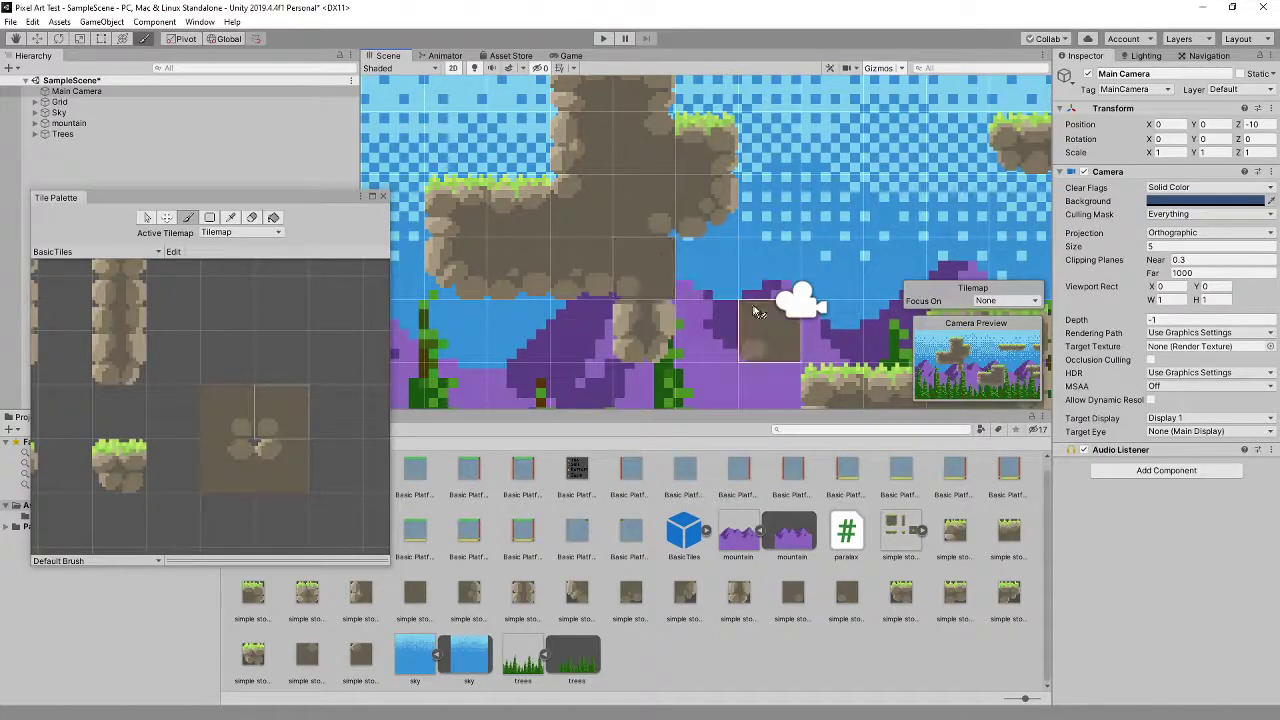
# Step: Try the narrow column's middle tile, and the bottom-right corner tile in its place, at the joint beneath the upper platform
pyautogui.scroll(-2, 157, 357)
pyautogui.scroll(-3, 157, 357)
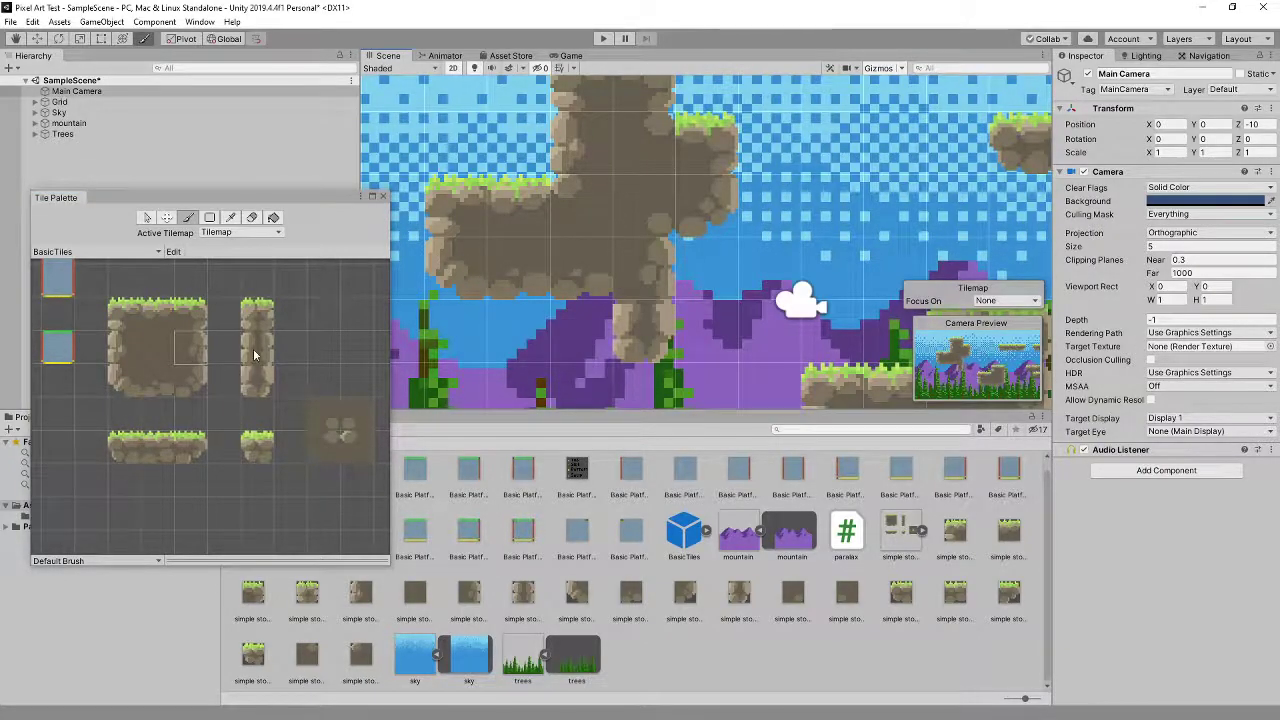
pyautogui.moveTo(245, 310); pyautogui.dragTo(250, 380)
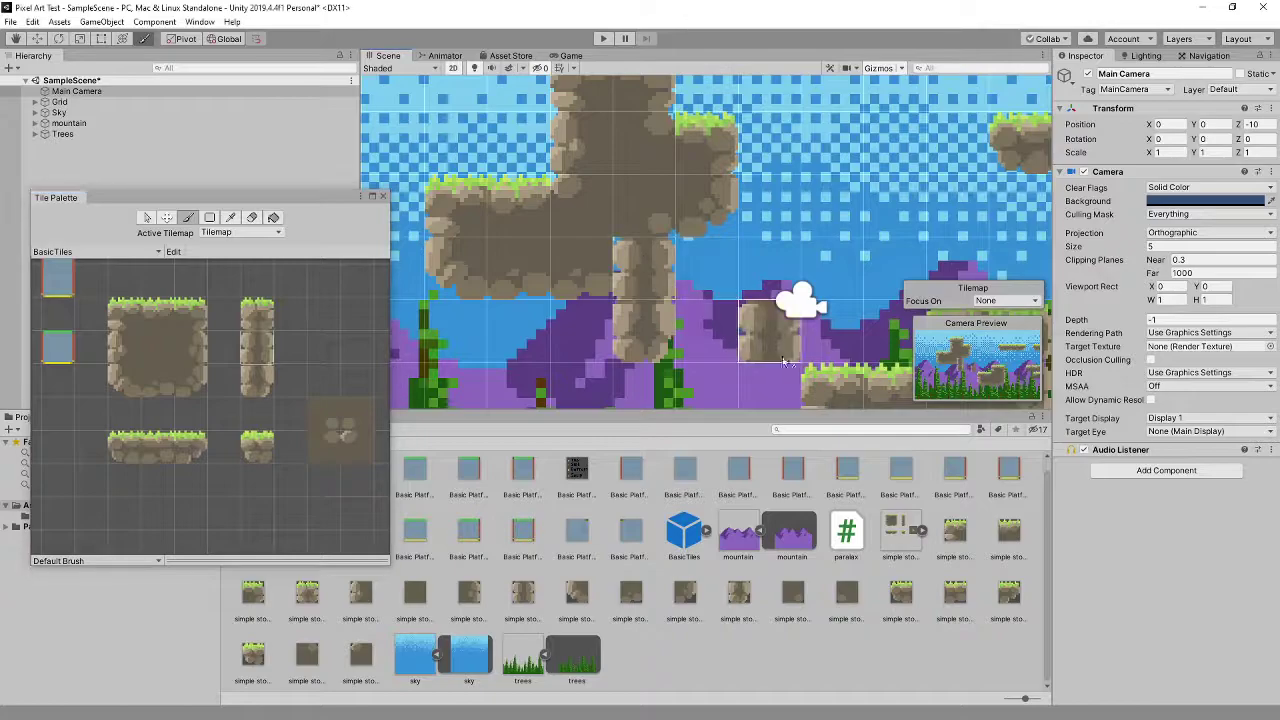
pyautogui.click(617, 235)
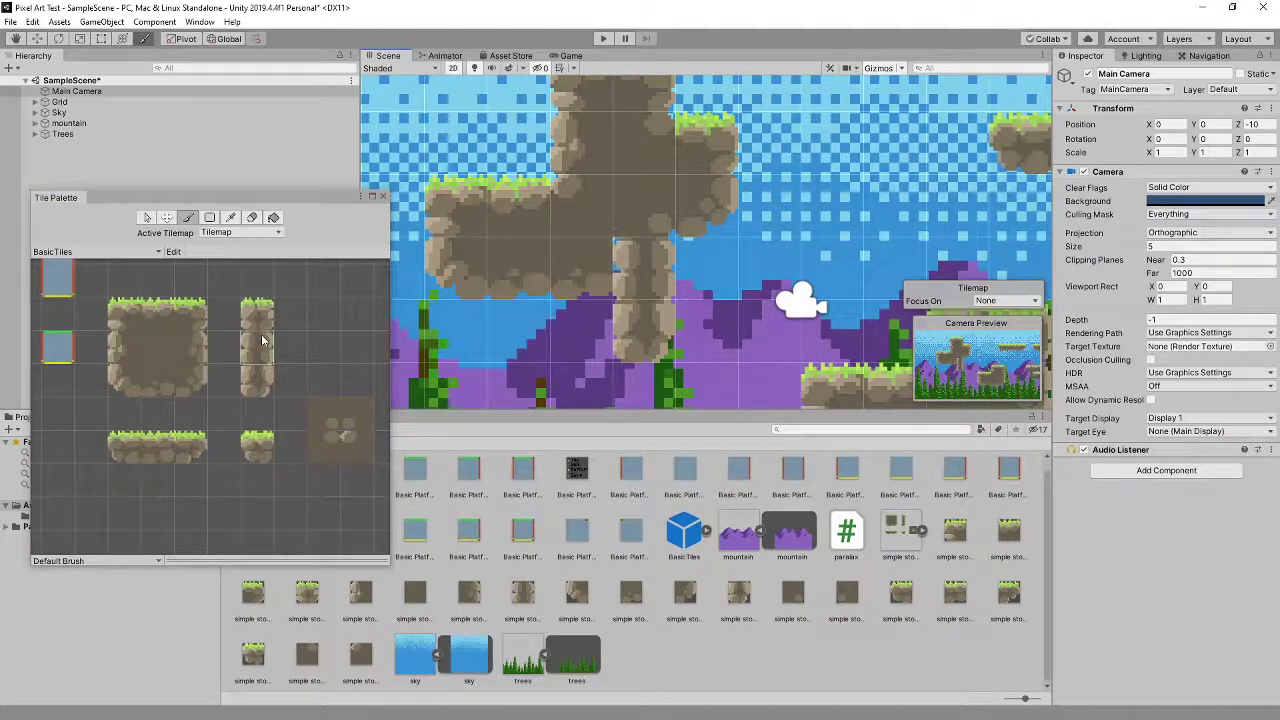
pyautogui.click(196, 384)
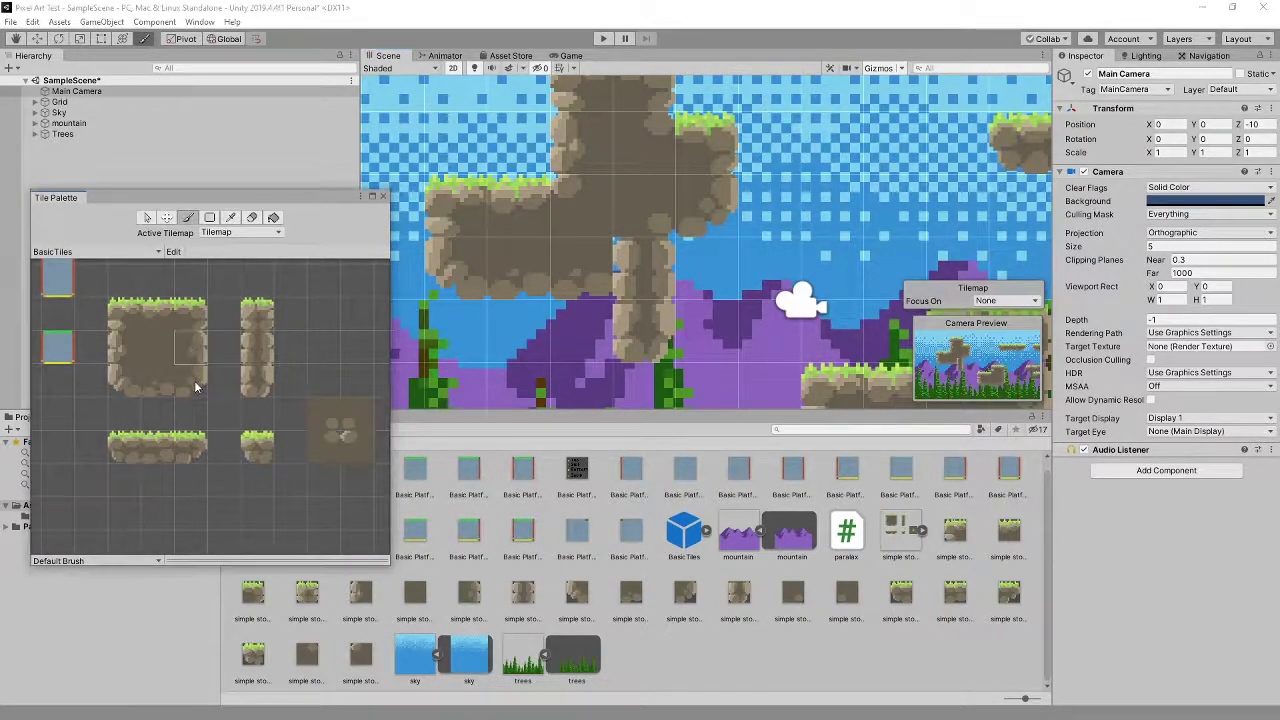
pyautogui.click(633, 280)
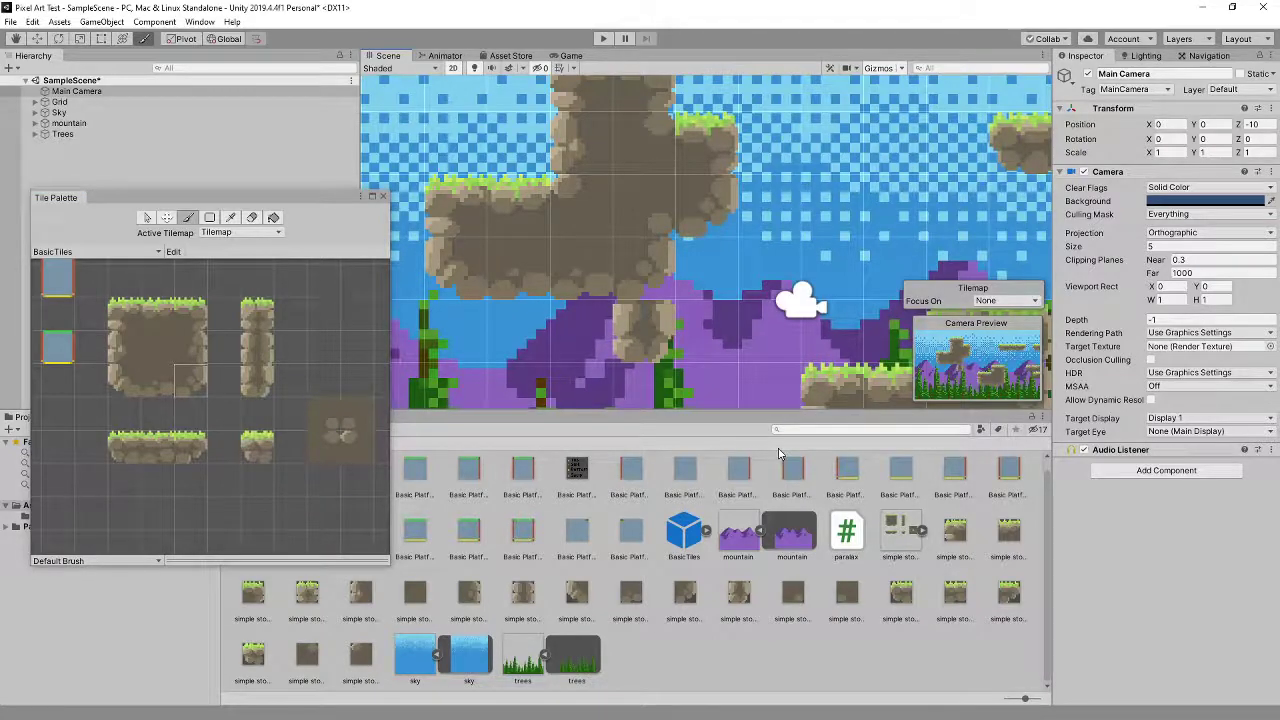
# Step: Try the single block beneath the upper platform, and restore the narrow column's end tile with the right-edge tile above it
pyautogui.click(256, 447)
pyautogui.click(640, 328)
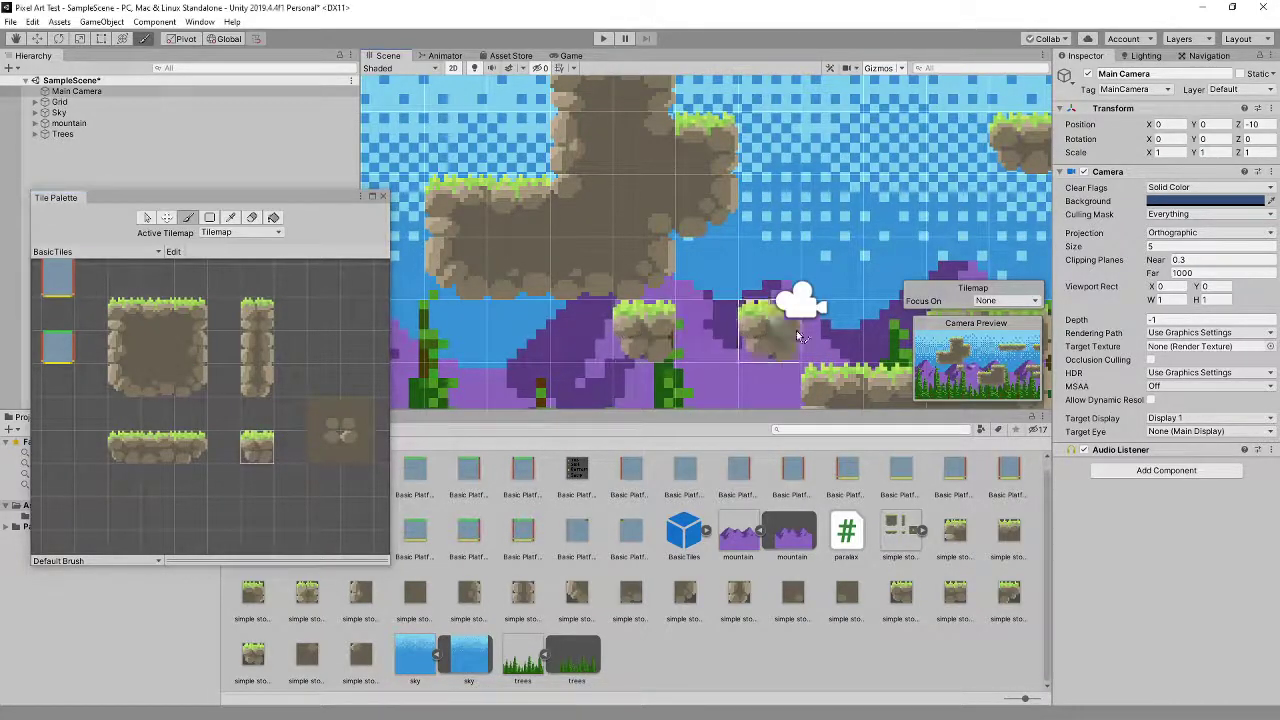
pyautogui.click(256, 380)
pyautogui.click(645, 330)
pyautogui.moveTo(256, 305); pyautogui.dragTo(257, 385)
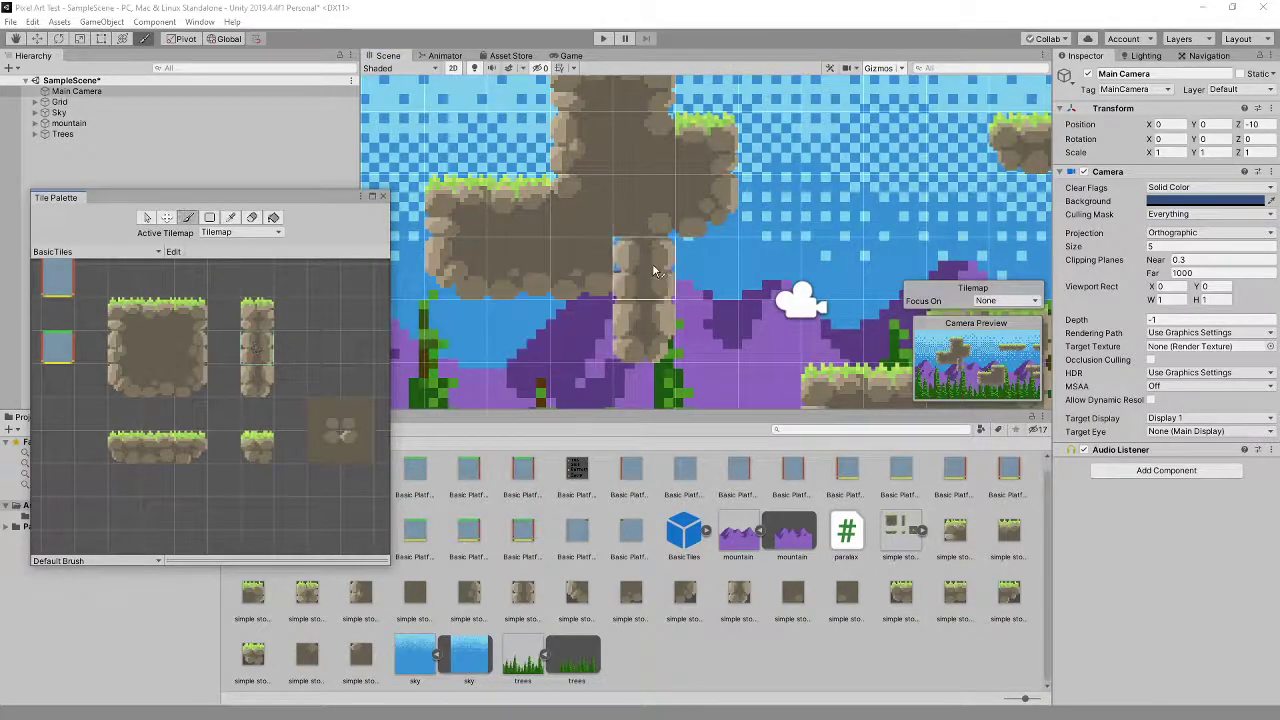
pyautogui.click(189, 347)
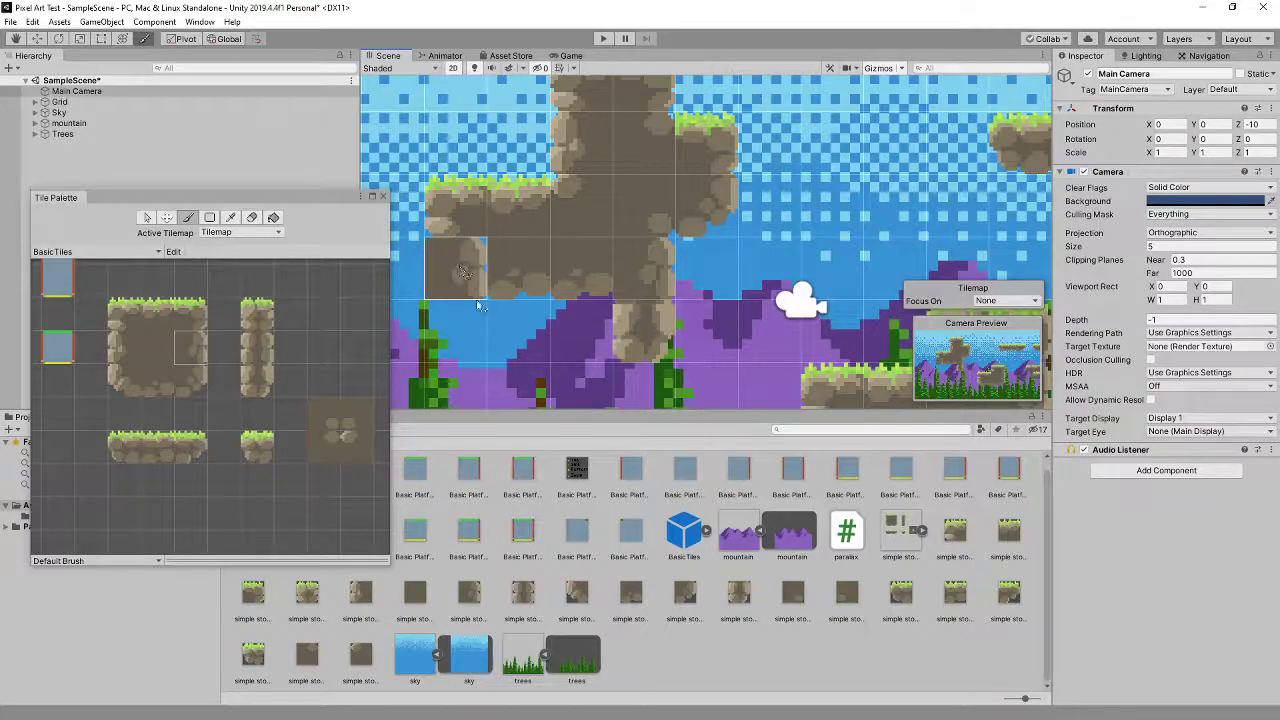
# Step: Paint the matching inner-corner tile at the step of the lower platform
pyautogui.scroll(-3, 795, 238)
pyautogui.moveTo(795, 238)
pyautogui.mouseDown(button='middle')
pyautogui.moveTo(601, 151)
pyautogui.moveTo(575, 222)
pyautogui.moveTo(555, 168)
pyautogui.moveTo(607, 323)
pyautogui.mouseUp(button='middle')
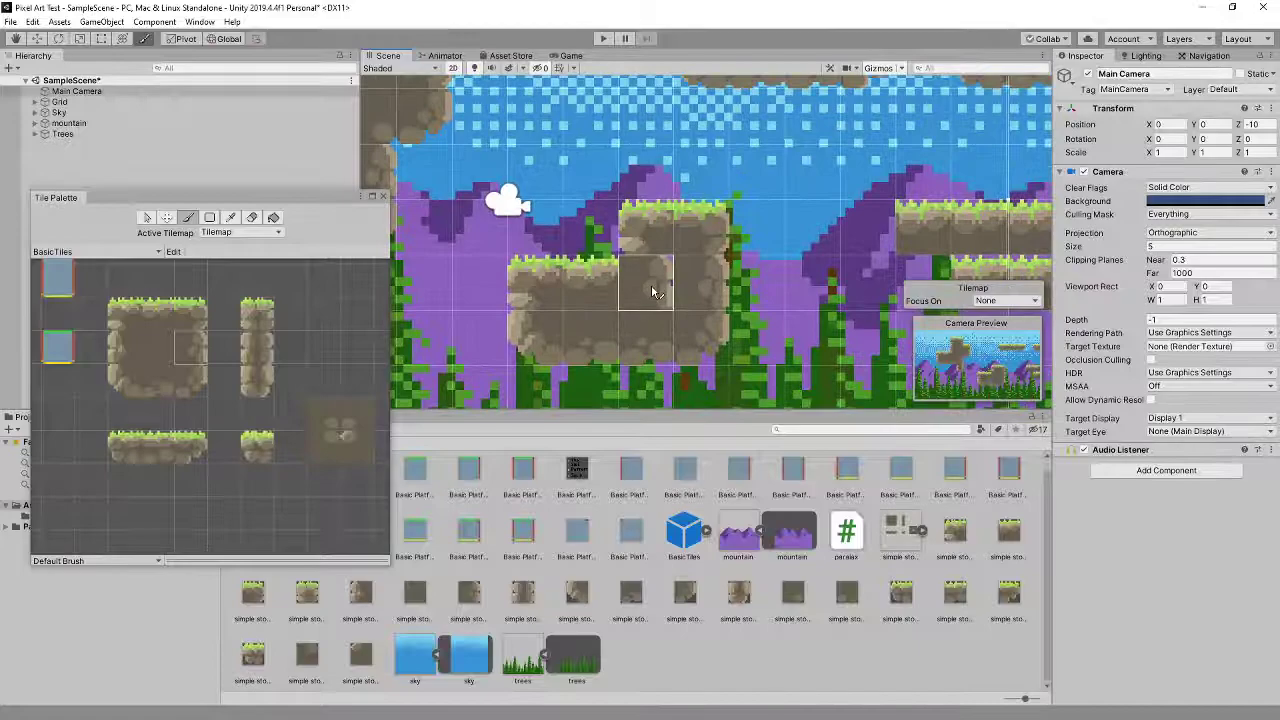
pyautogui.click(350, 441)
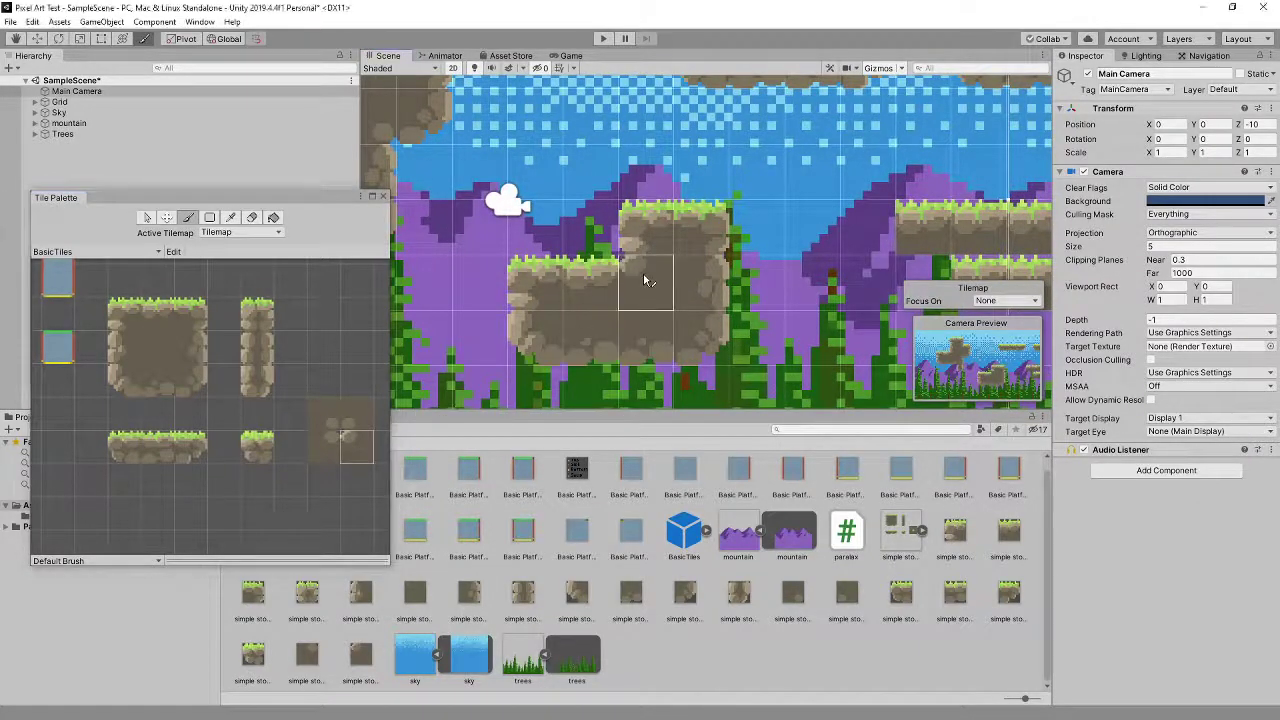
# Step: Repaint the T-shaped platform with top-left and top-right corner tiles above and bottom-left and bottom-right corner tiles beneath
pyautogui.scroll(-2, 757, 277)
pyautogui.moveTo(793, 281); pyautogui.dragTo(631, 288, button='middle')
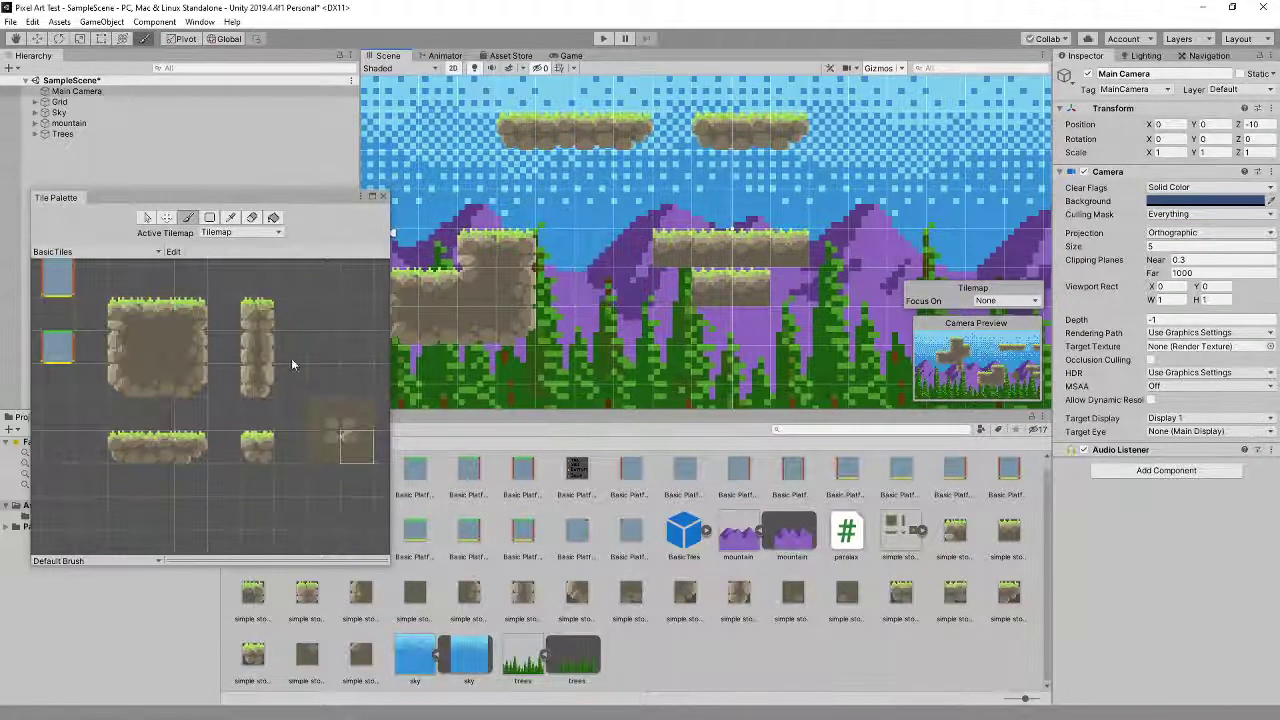
pyautogui.click(128, 323)
pyautogui.click(168, 320)
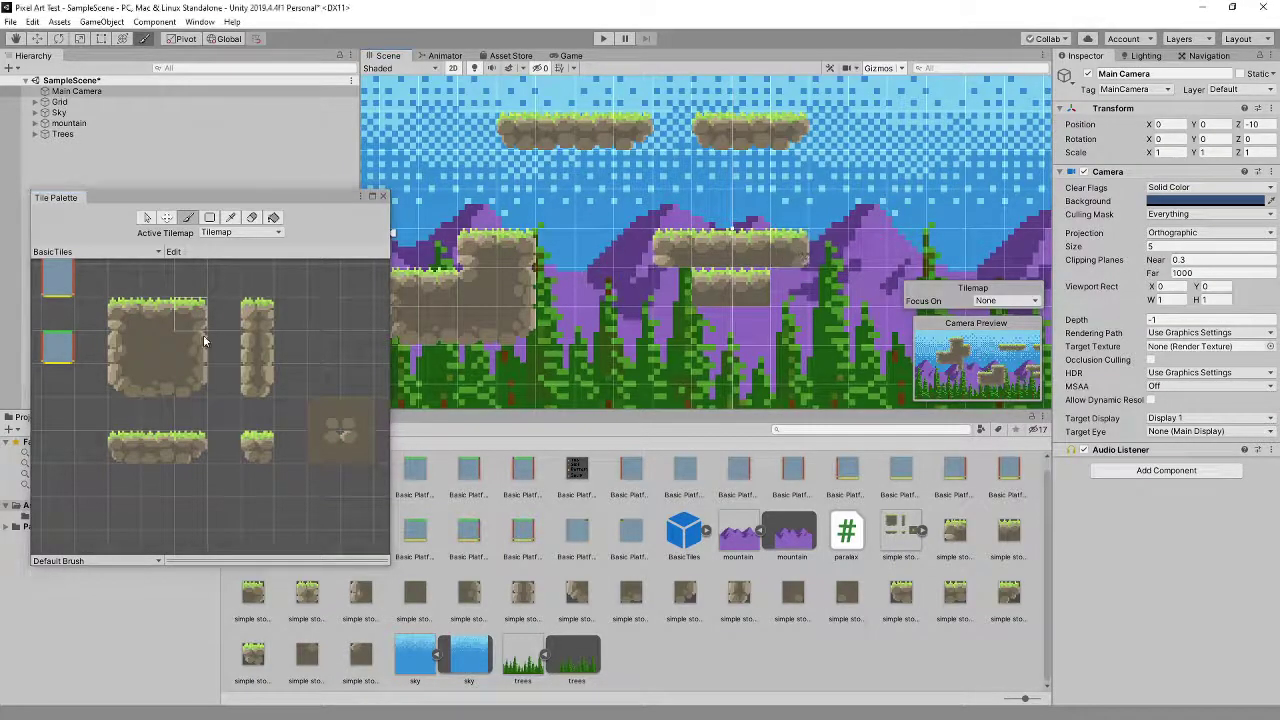
pyautogui.click(128, 378)
pyautogui.click(190, 378)
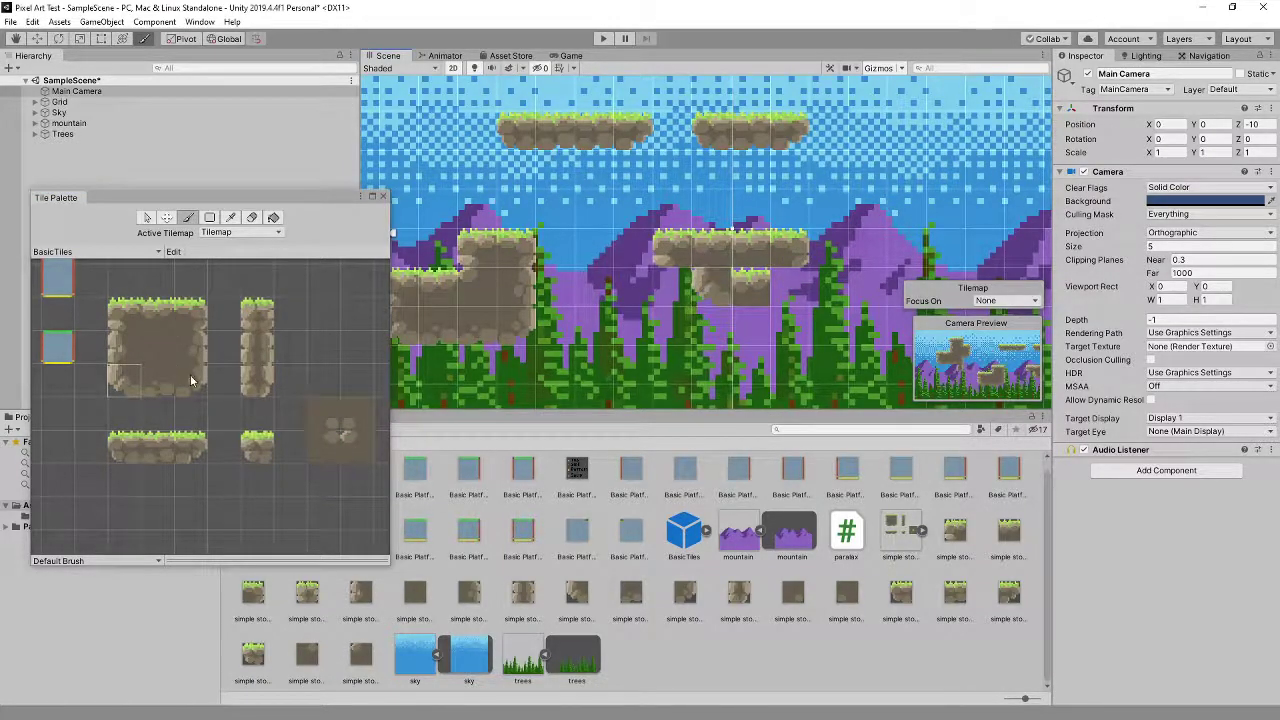
pyautogui.scroll(3, 851, 342)
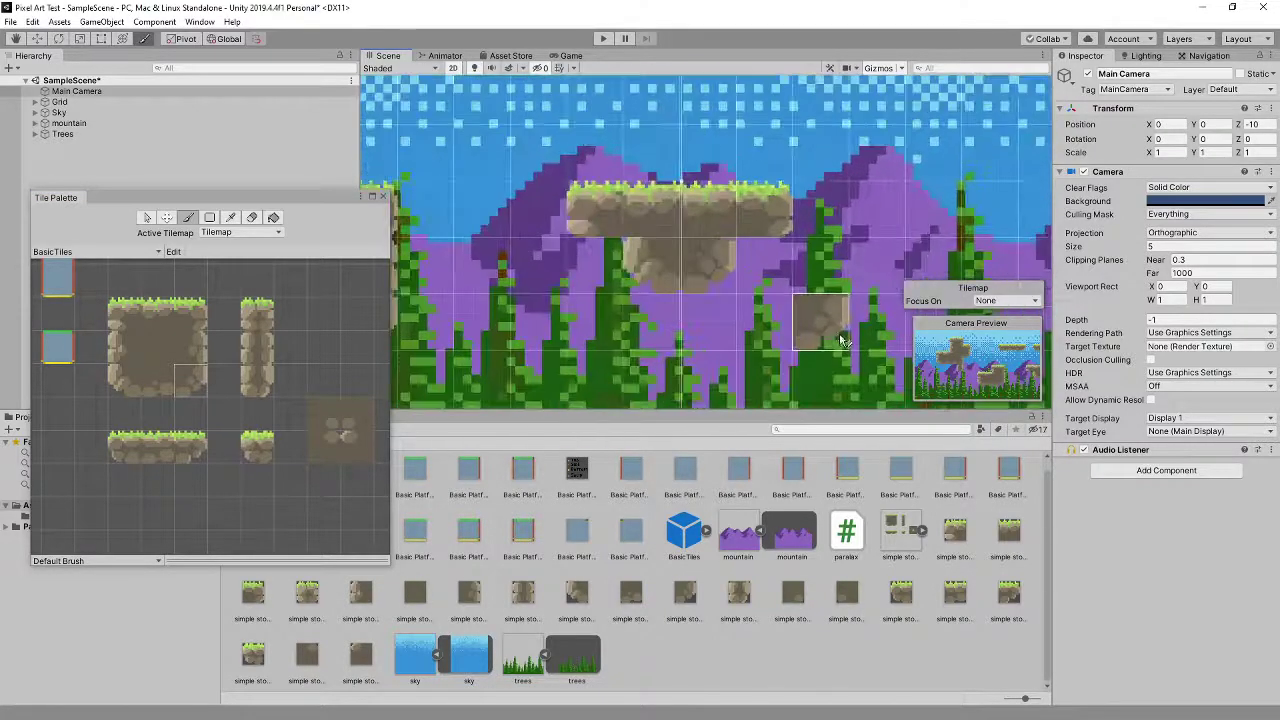
# Step: Review the finished platforms up close and across the whole scene, and show them in the Game view
pyautogui.scroll(2, 838, 337)
pyautogui.scroll(-3, 838, 337)
pyautogui.scroll(-4, 760, 300)
pyautogui.scroll(5, 712, 288)
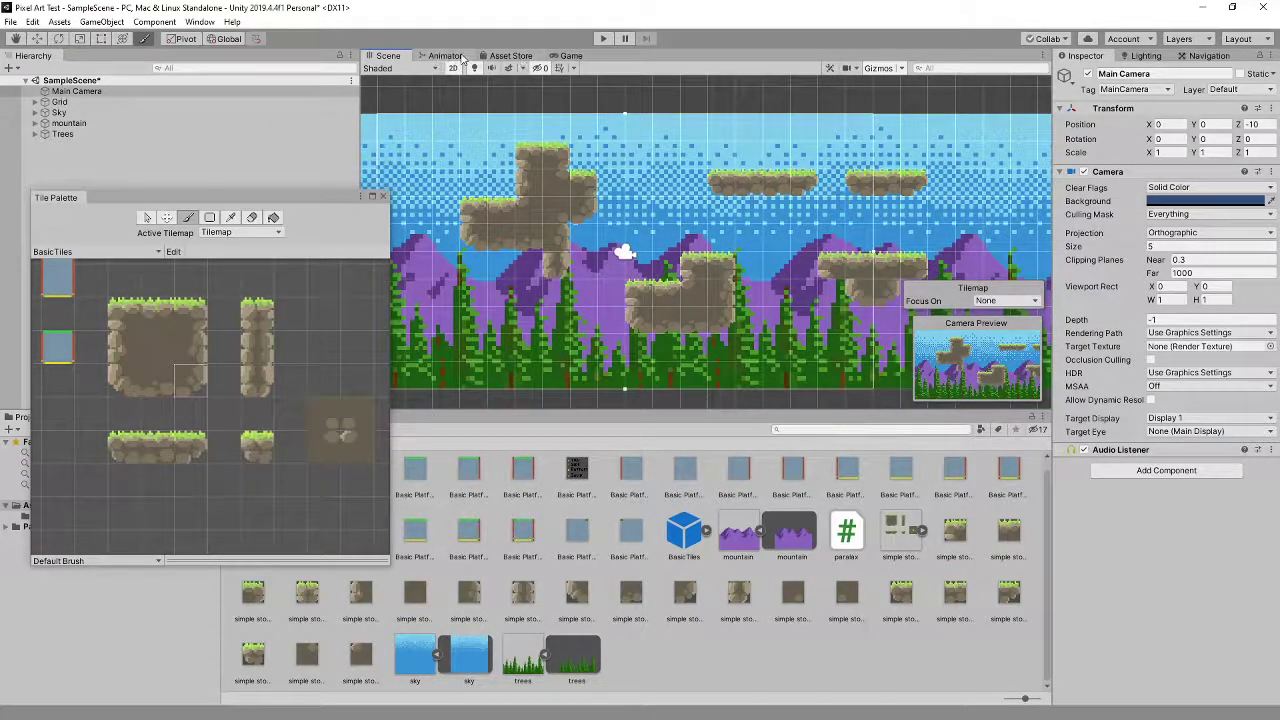
pyautogui.click(572, 56)
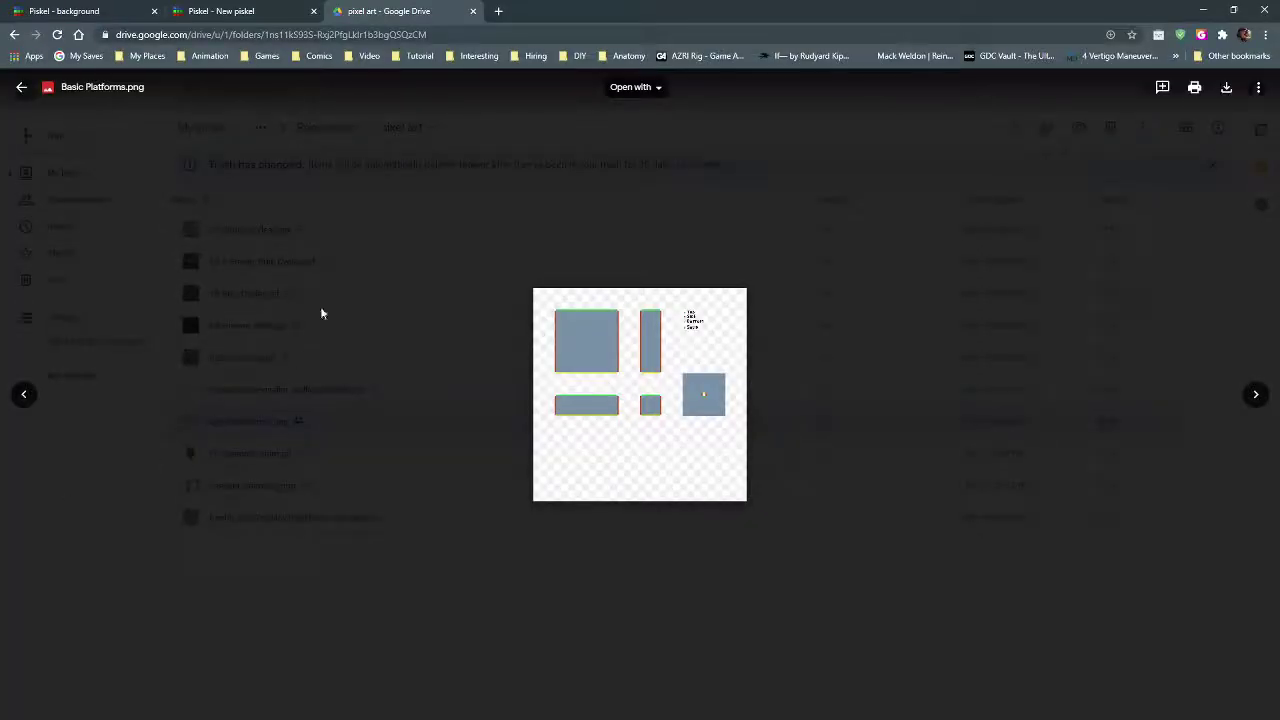
# Step: Switch to the Basic Platforms sprite in Piskel and examine its color legend, platform shapes and inner-corner block
pyautogui.click(246, 11)
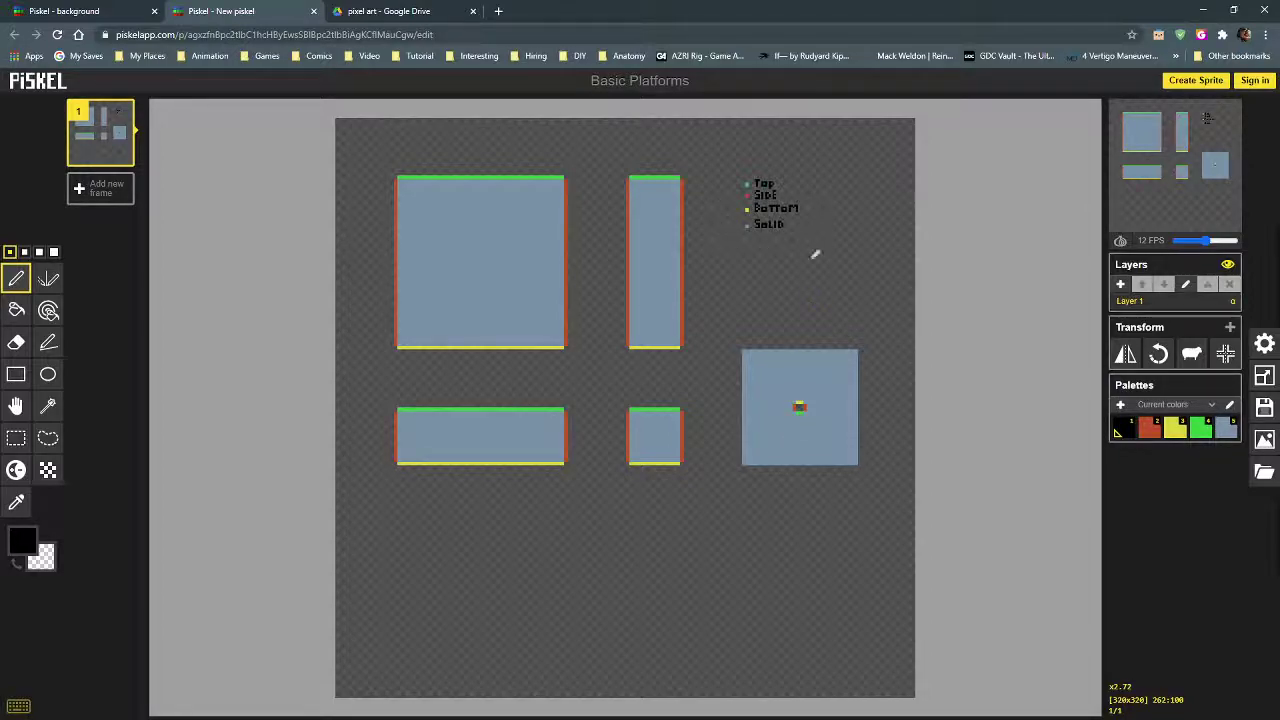
pyautogui.scroll(5, 815, 293)
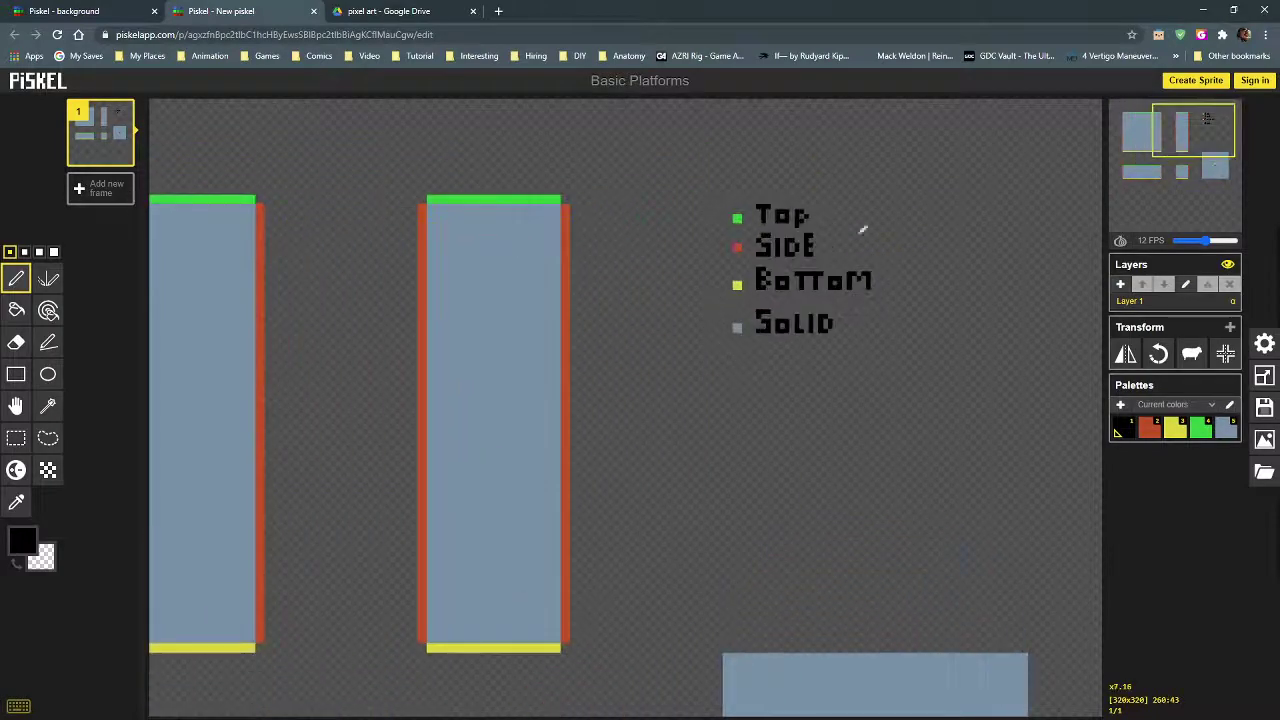
pyautogui.scroll(-2, 671, 294)
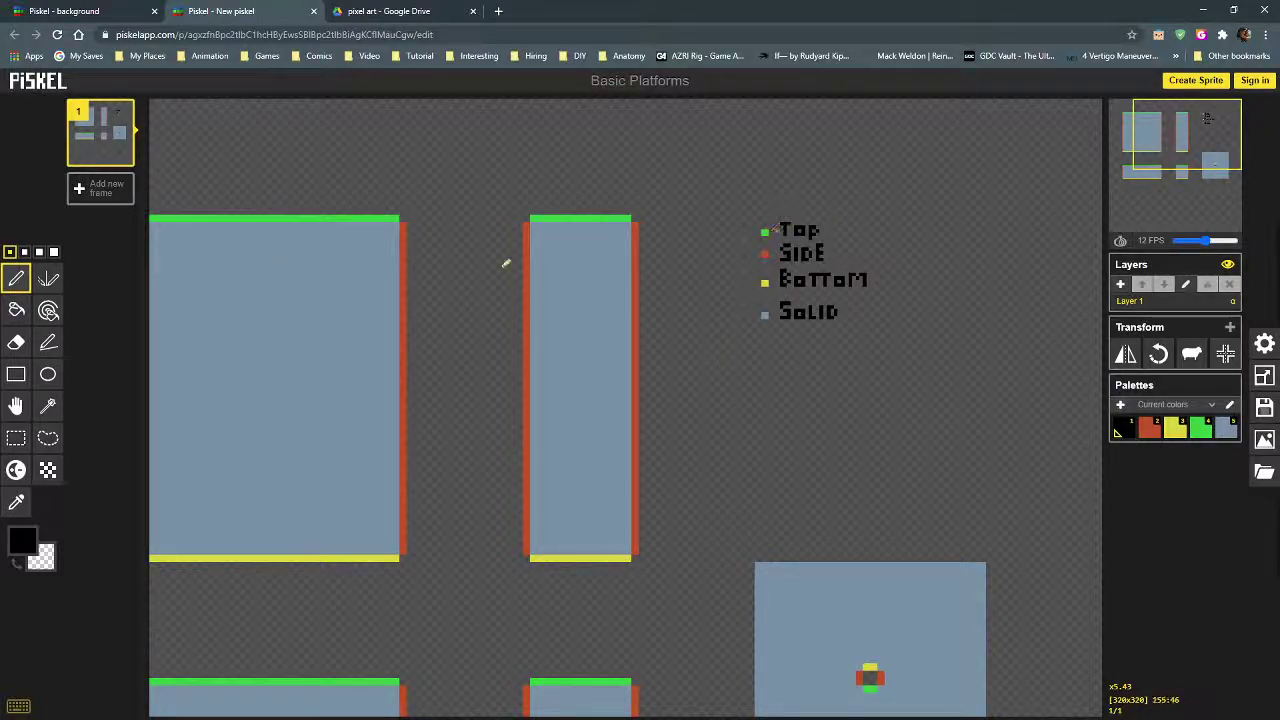
pyautogui.hscroll(-2, 723, 274)
pyautogui.hscroll(2, 820, 397)
pyautogui.scroll(-1, 820, 397)
pyautogui.scroll(-3, 935, 385)
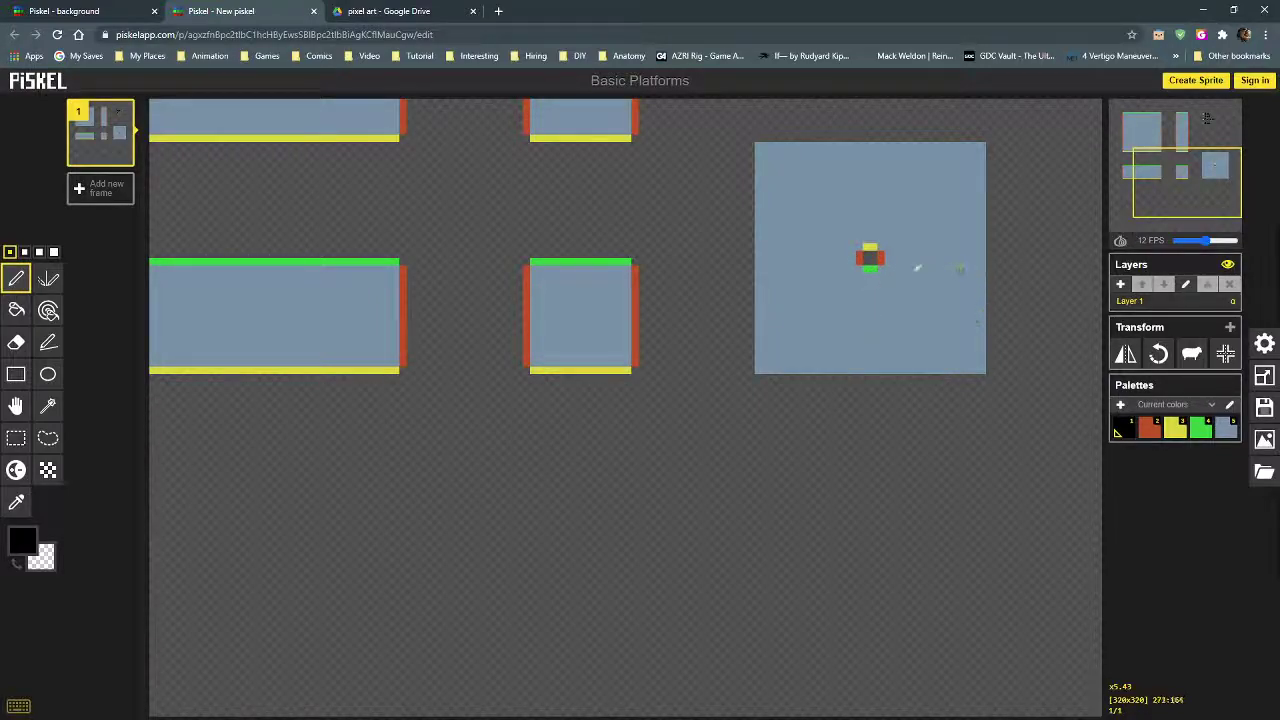
pyautogui.scroll(-4, 868, 325)
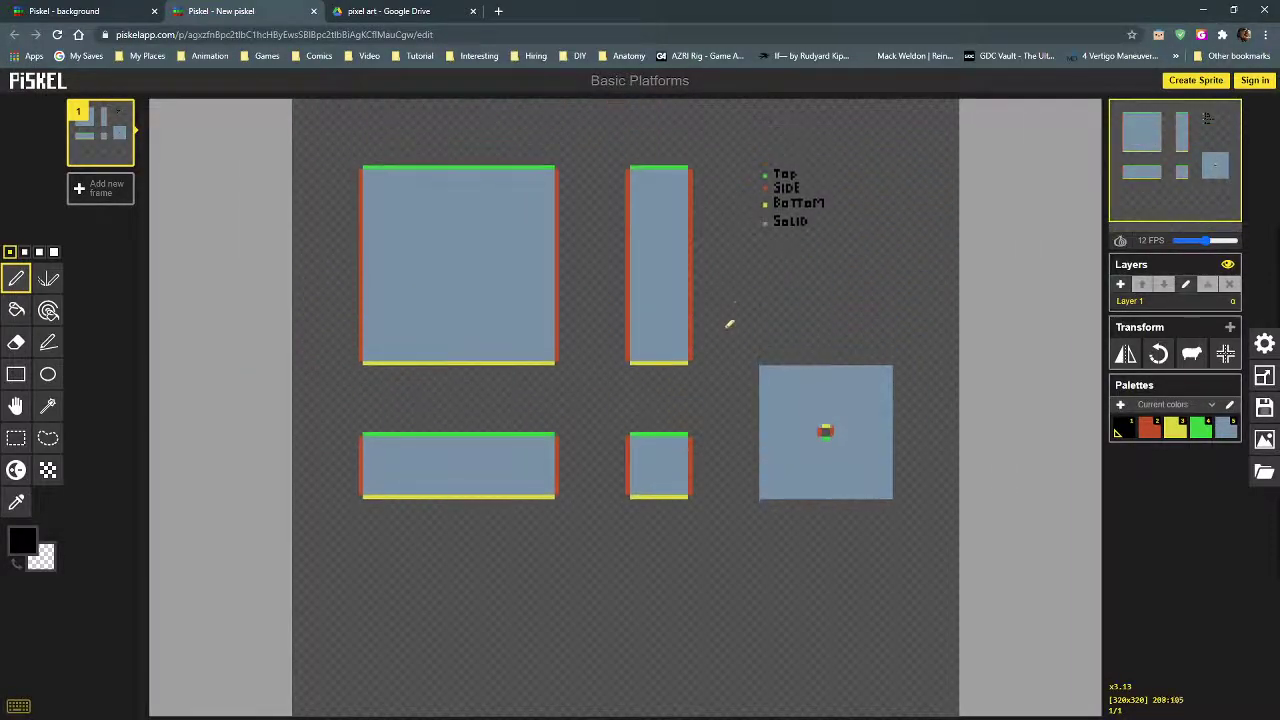
pyautogui.scroll(1, 765, 300)
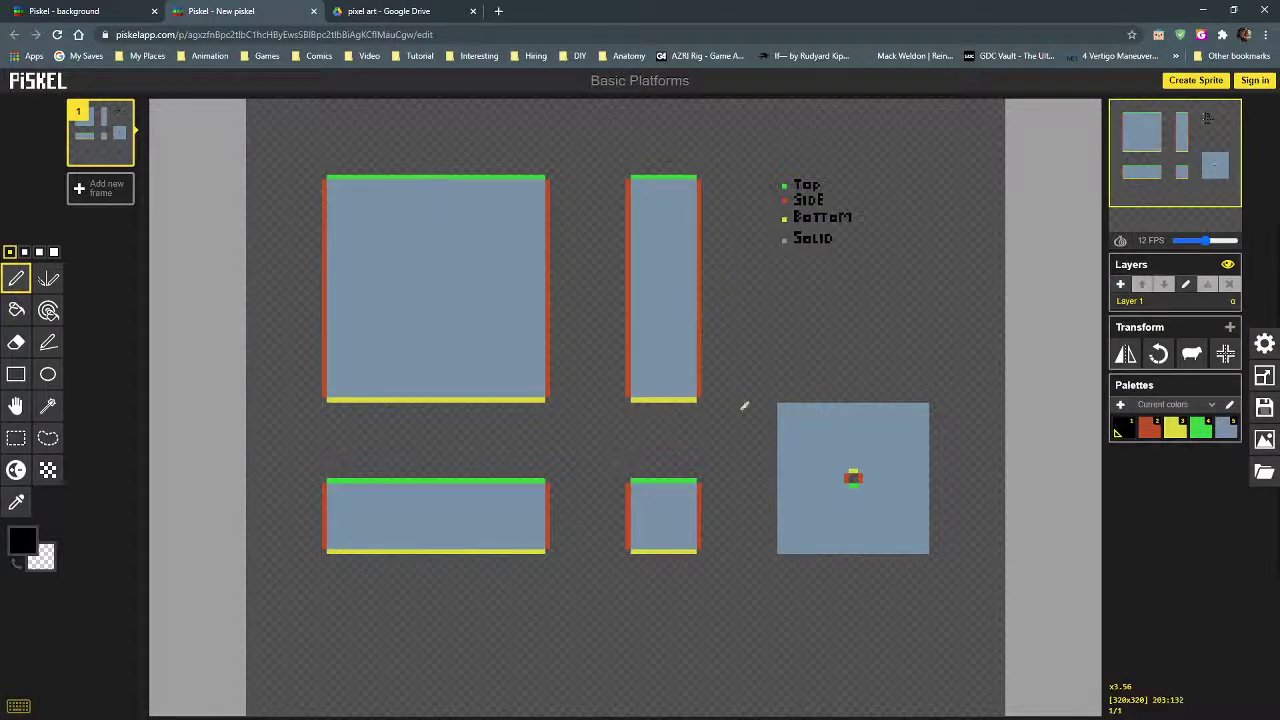
# Step: Add a second layer above the template and scribble a red freehand stroke over the large square with a thicker pen
pyautogui.click(1119, 286)
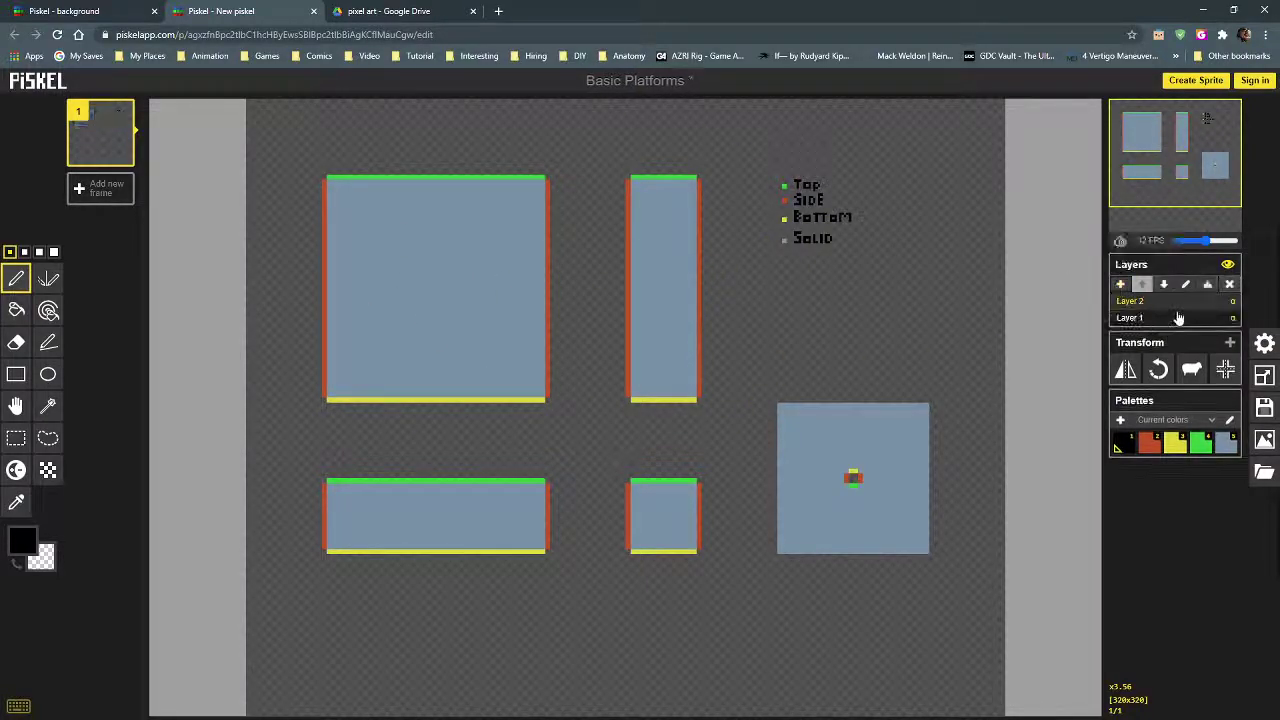
pyautogui.click(39, 252)
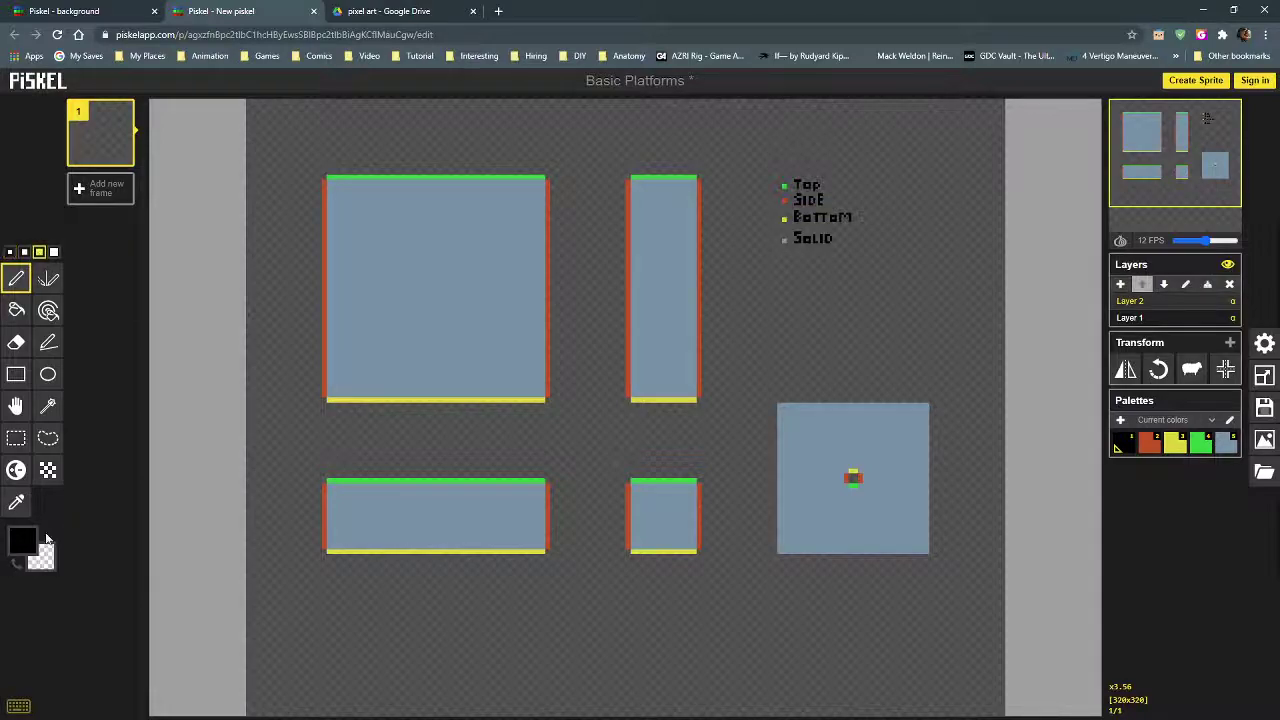
pyautogui.click(22, 540)
pyautogui.click(119, 585)
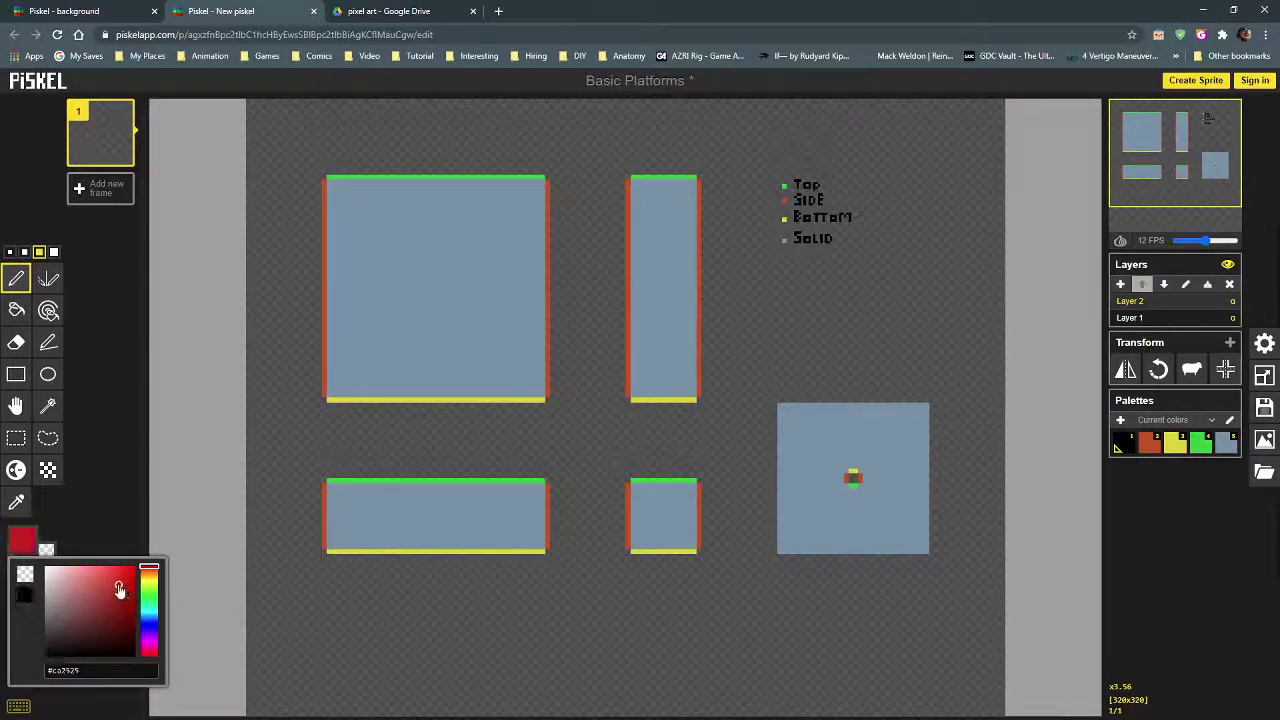
pyautogui.moveTo(430, 278)
pyautogui.mouseDown()
pyautogui.moveTo(491, 307)
pyautogui.moveTo(460, 260)
pyautogui.moveTo(532, 240)
pyautogui.moveTo(506, 199)
pyautogui.moveTo(582, 232)
pyautogui.mouseUp()
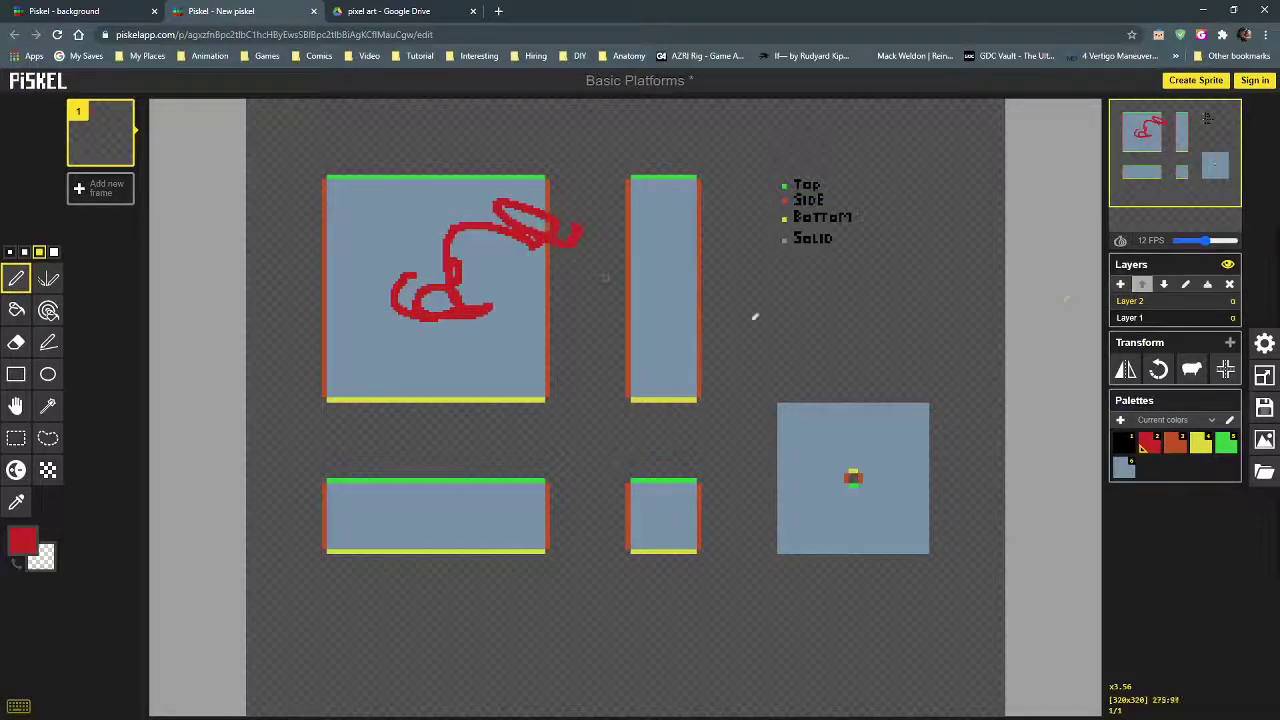
# Step: Lower the layer opacity setting to 0.55 so the inactive template is dimmed, keeping Layer 2 as the active layer
pyautogui.click(1157, 318)
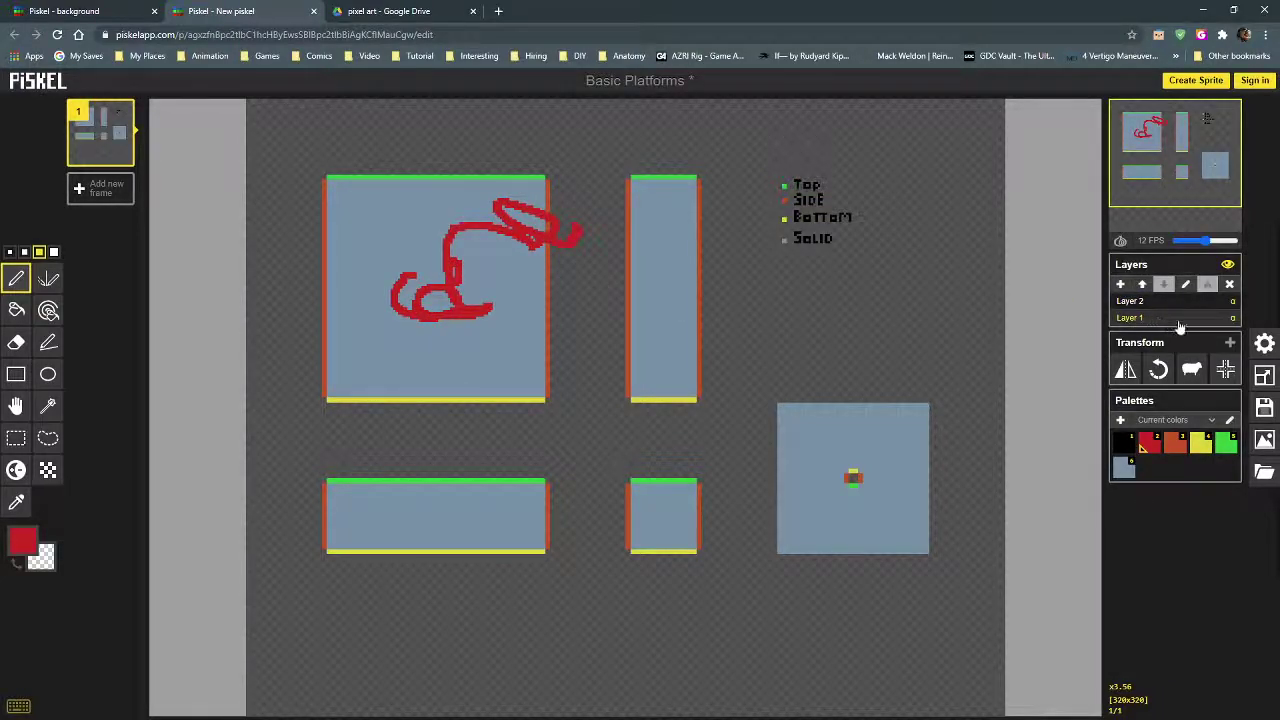
pyautogui.click(1203, 302)
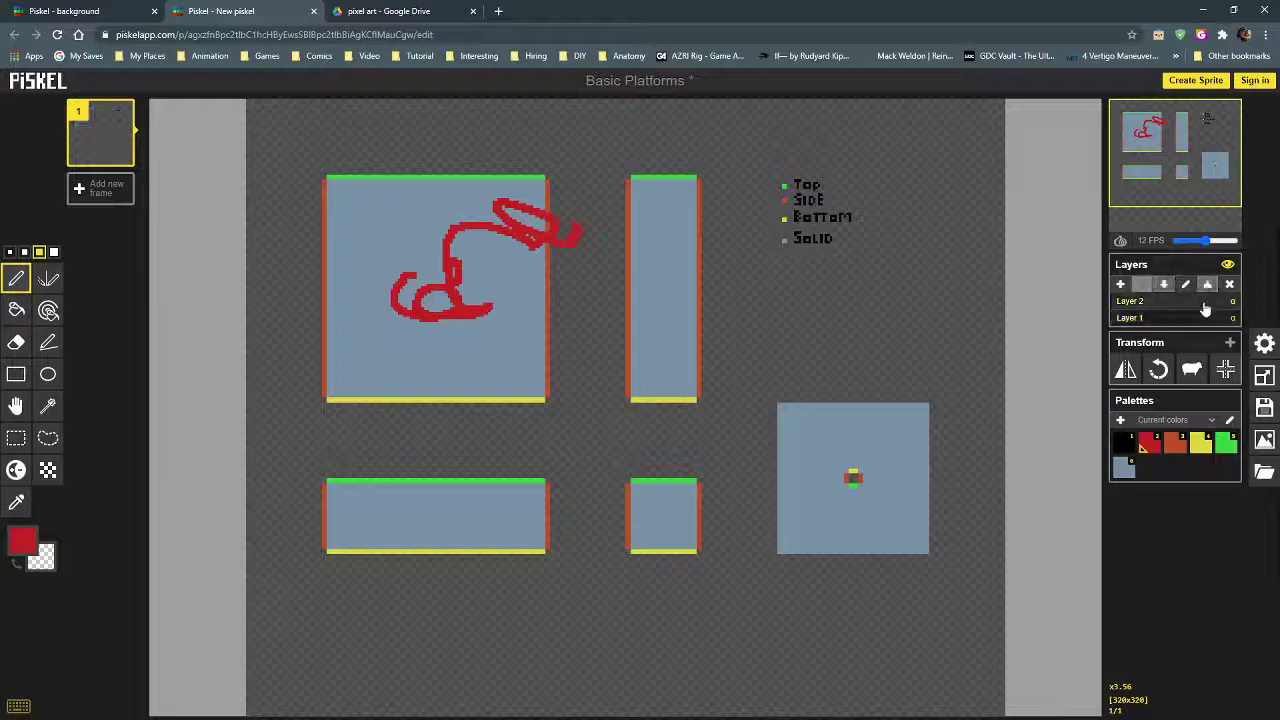
pyautogui.click(1265, 344)
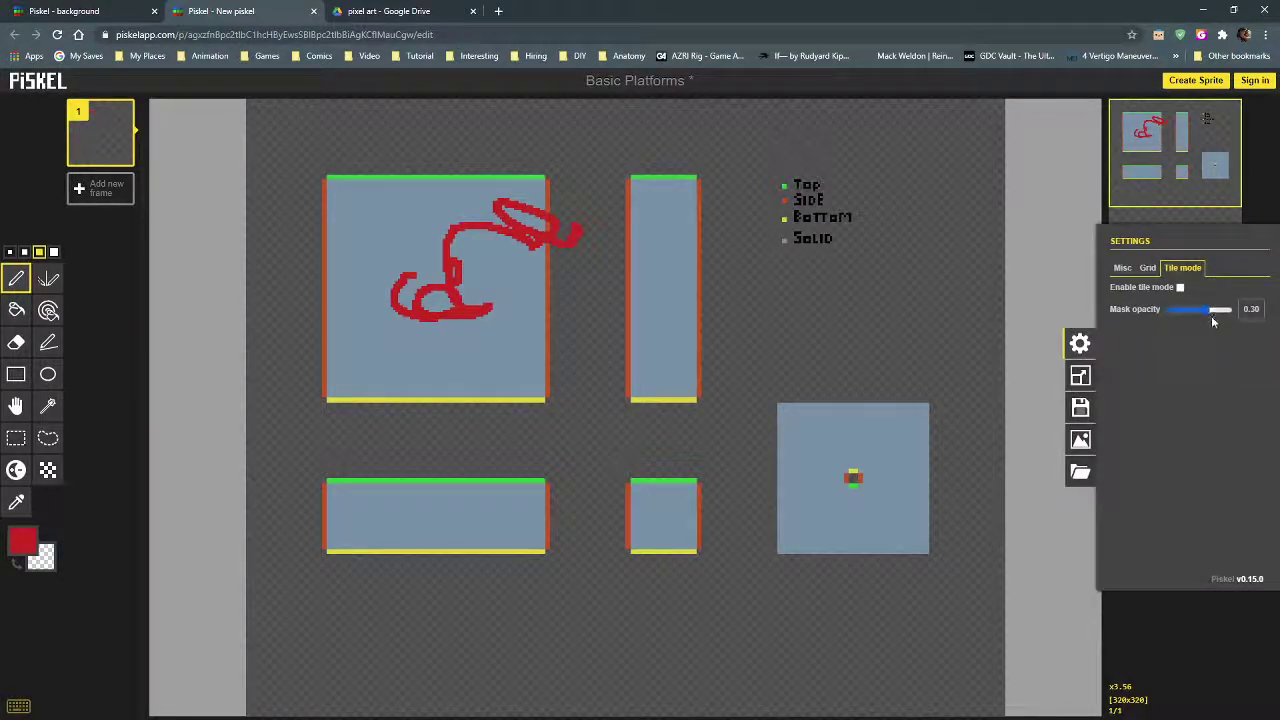
pyautogui.click(1121, 268)
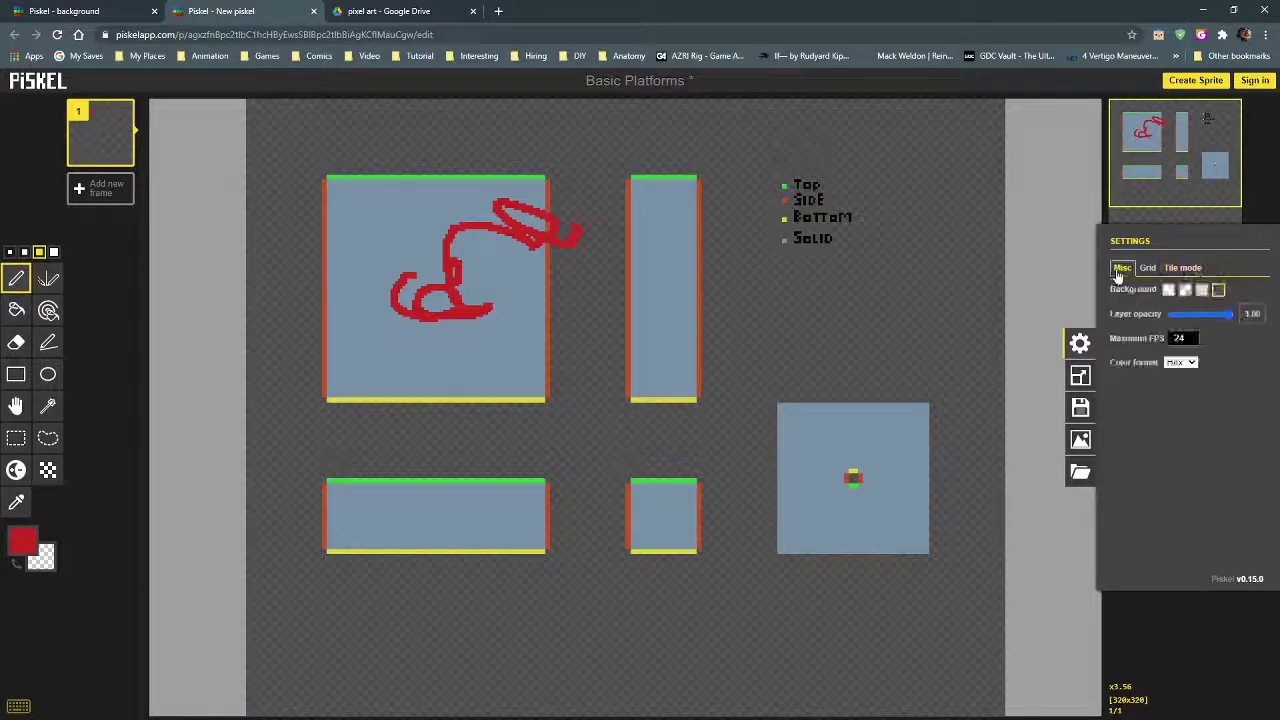
pyautogui.moveTo(1227, 316); pyautogui.dragTo(1207, 316)
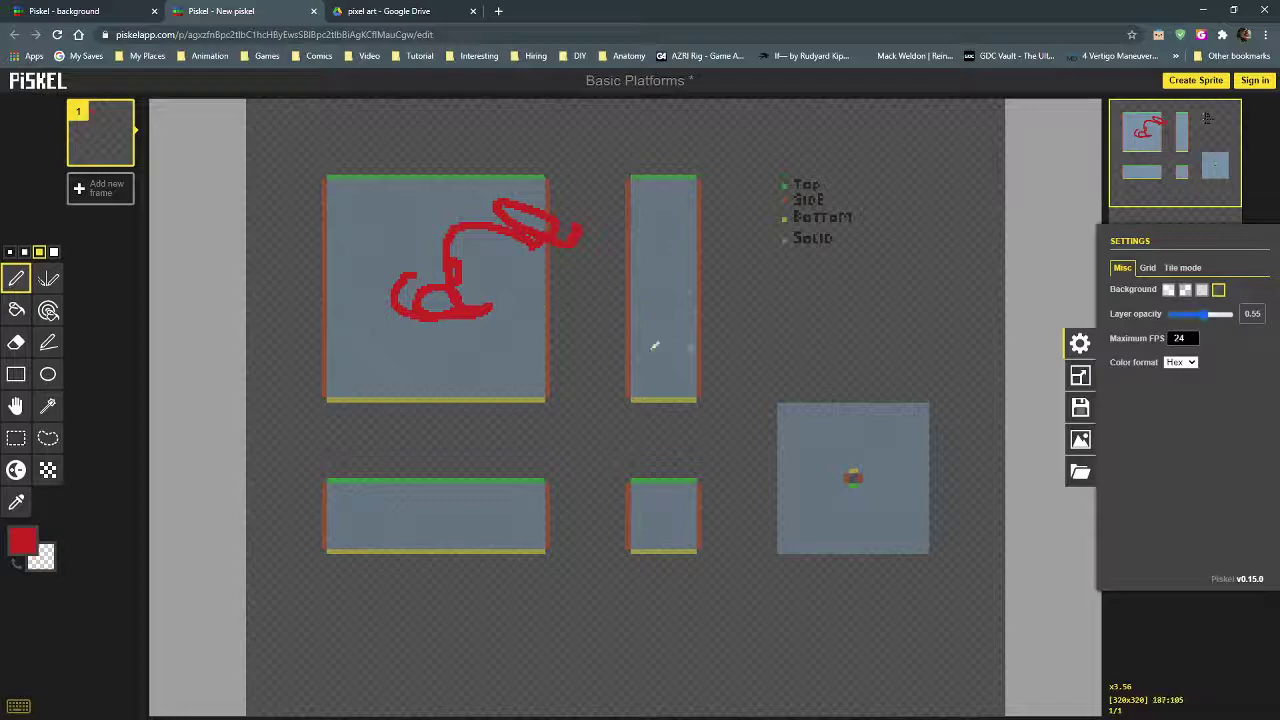
pyautogui.click(1080, 345)
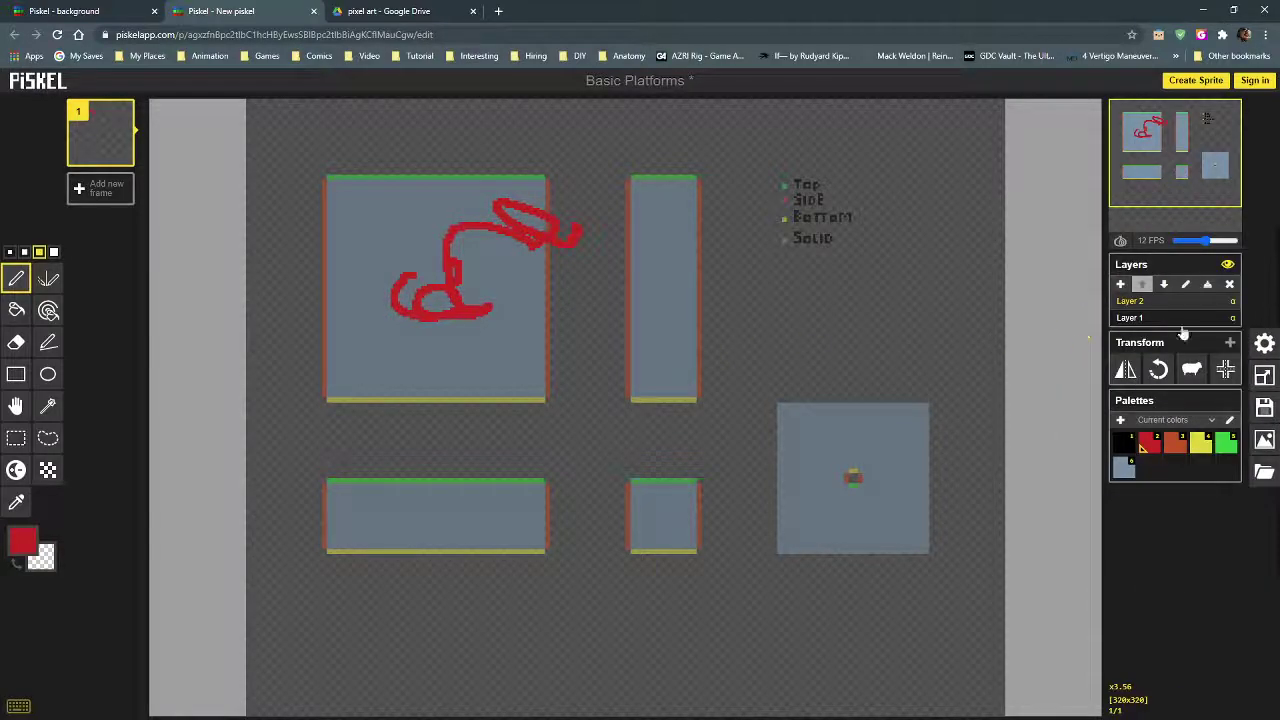
pyautogui.click(1180, 317)
pyautogui.click(1180, 303)
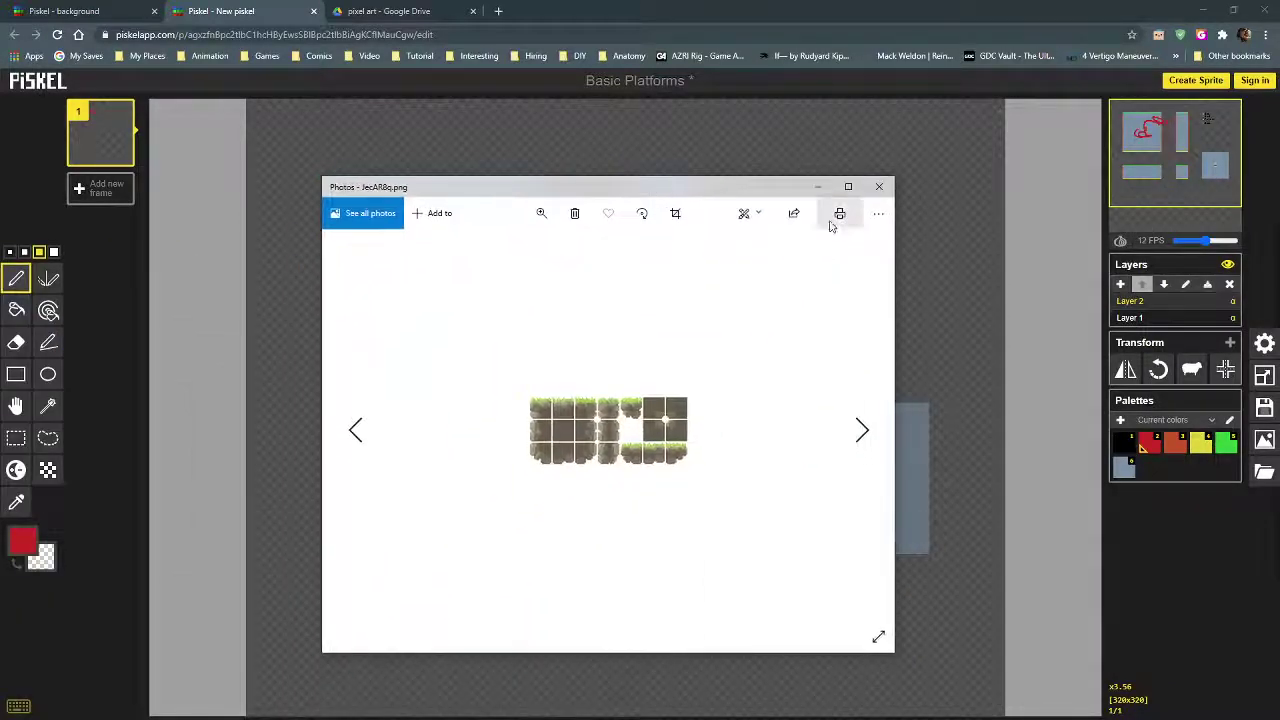
# Step: Examine the grassy stone tileset in the JecAR8q.png reference image up close and as a whole, and return to Piskel
pyautogui.click(849, 189)
pyautogui.scroll(5, 637, 423)
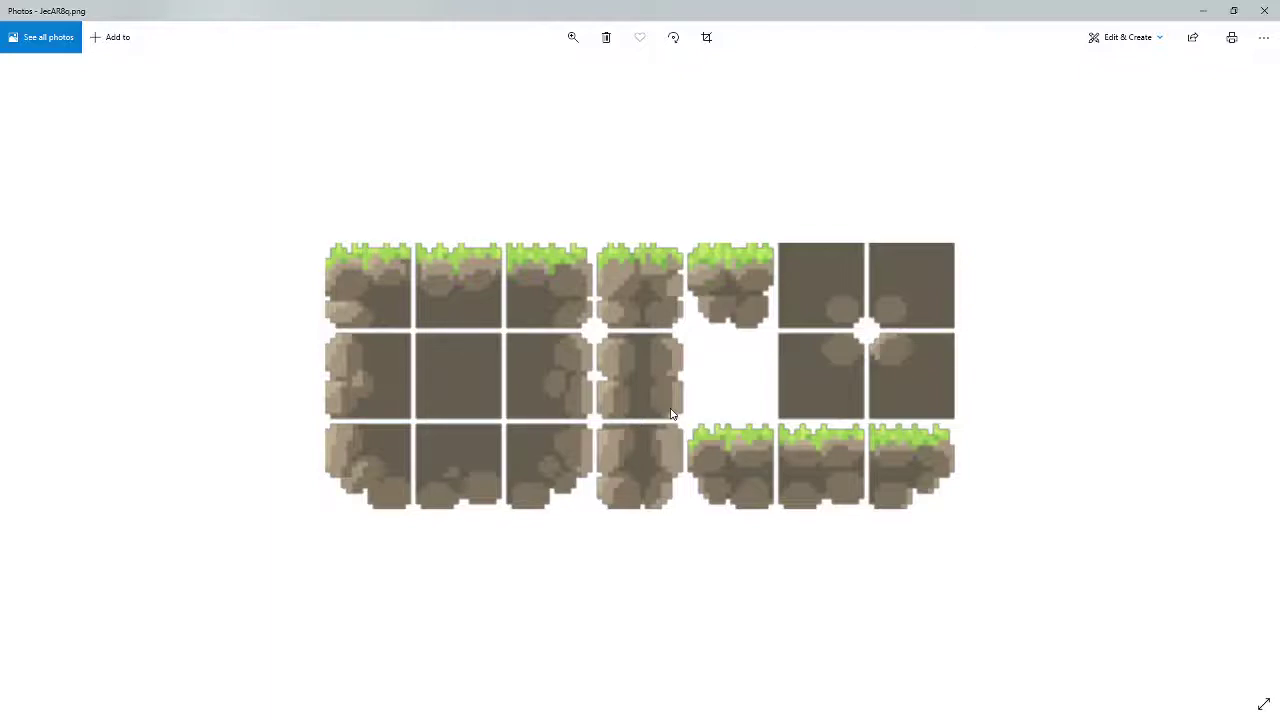
pyautogui.scroll(-3, 671, 400)
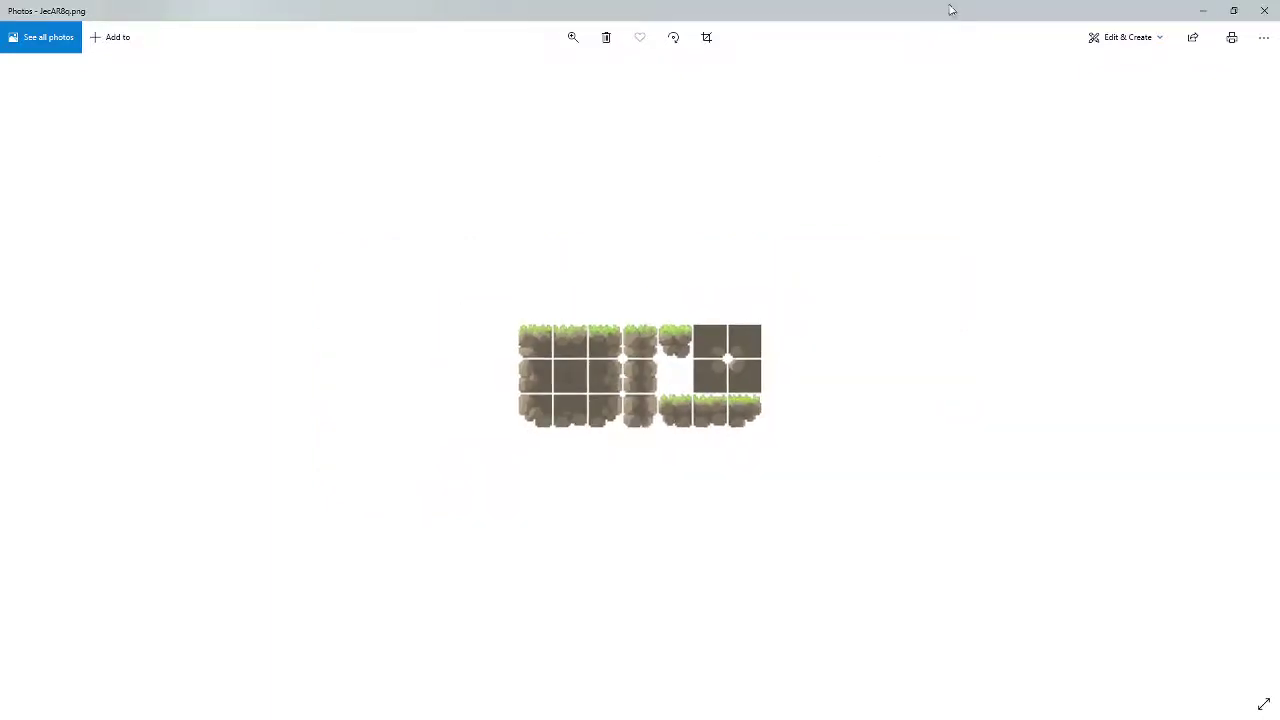
pyautogui.press('super+Down')
pyautogui.press('super+Down')
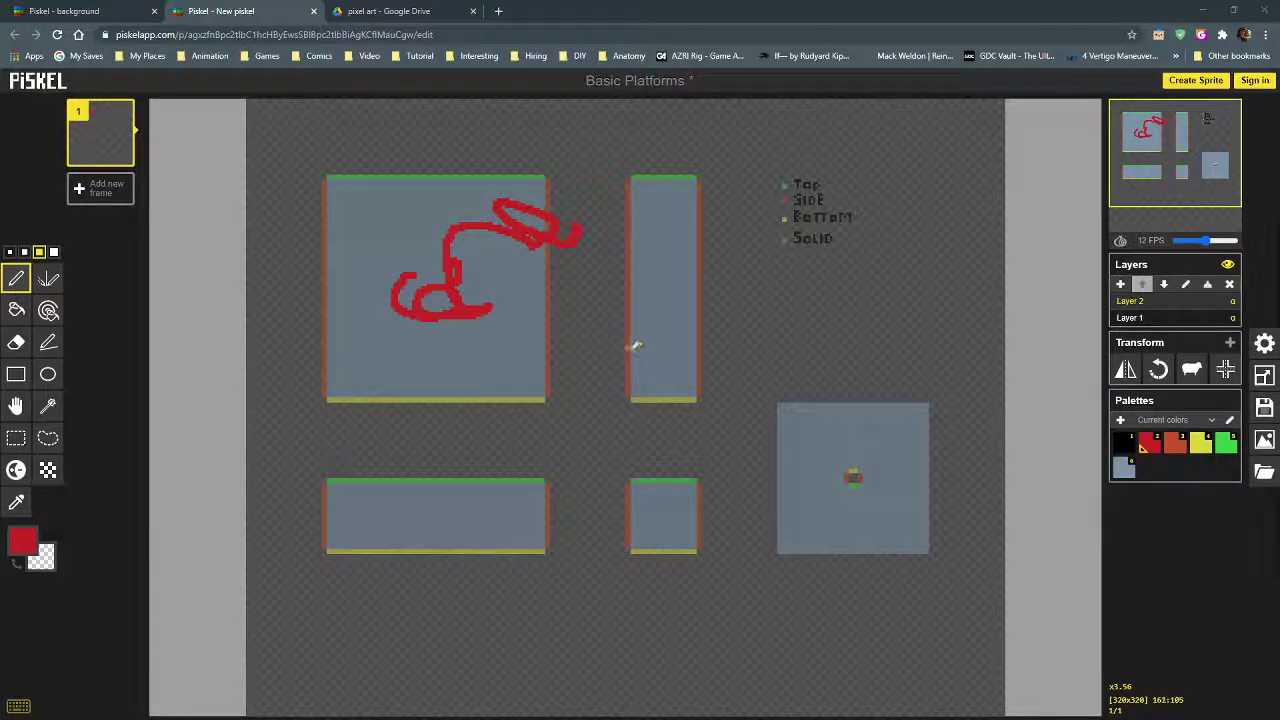
# Step: Clear the red scribble from Layer 2 by erasing part of it and repainting its remaining color transparent, and reselect the Pen tool
pyautogui.scroll(1, 632, 345)
pyautogui.scroll(-1, 632, 345)
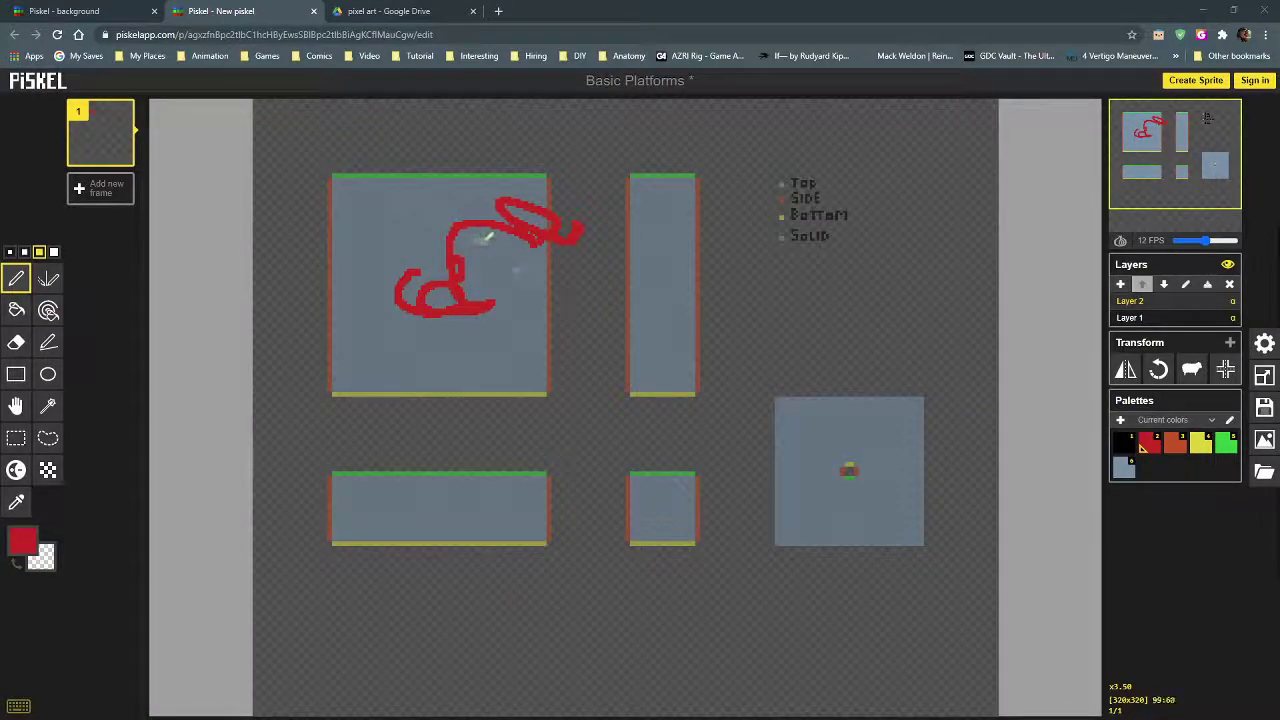
pyautogui.click(16, 342)
pyautogui.moveTo(581, 220)
pyautogui.mouseDown()
pyautogui.moveTo(558, 244)
pyautogui.moveTo(561, 205)
pyautogui.moveTo(538, 248)
pyautogui.moveTo(549, 230)
pyautogui.moveTo(519, 197)
pyautogui.moveTo(527, 235)
pyautogui.moveTo(530, 195)
pyautogui.moveTo(525, 253)
pyautogui.moveTo(524, 201)
pyautogui.moveTo(514, 257)
pyautogui.mouseUp()
pyautogui.click(47, 311)
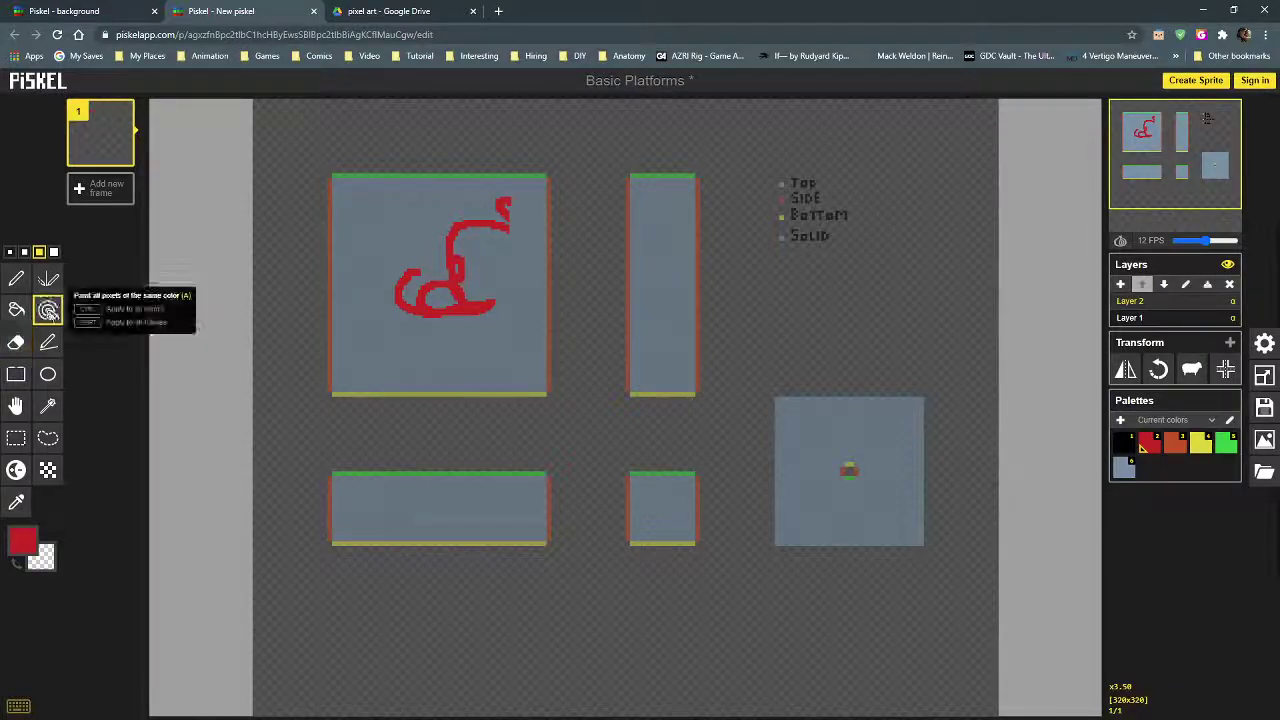
pyautogui.rightClick(445, 241)
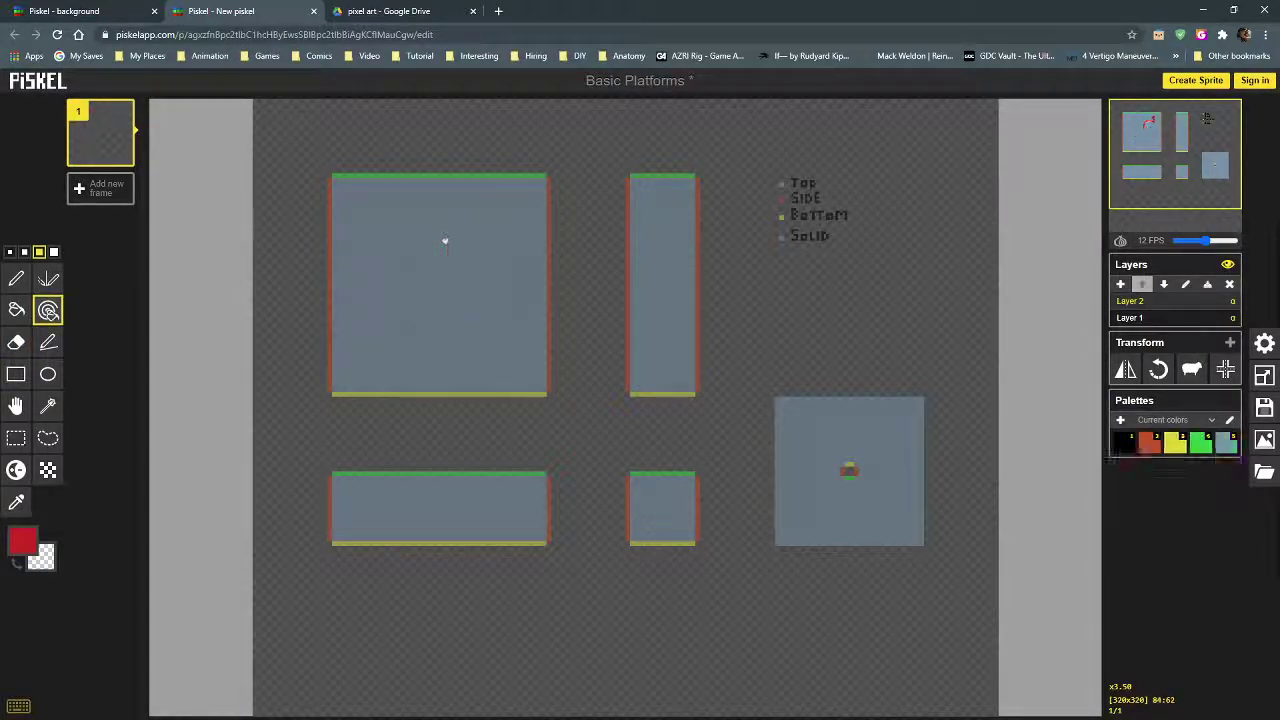
pyautogui.click(16, 279)
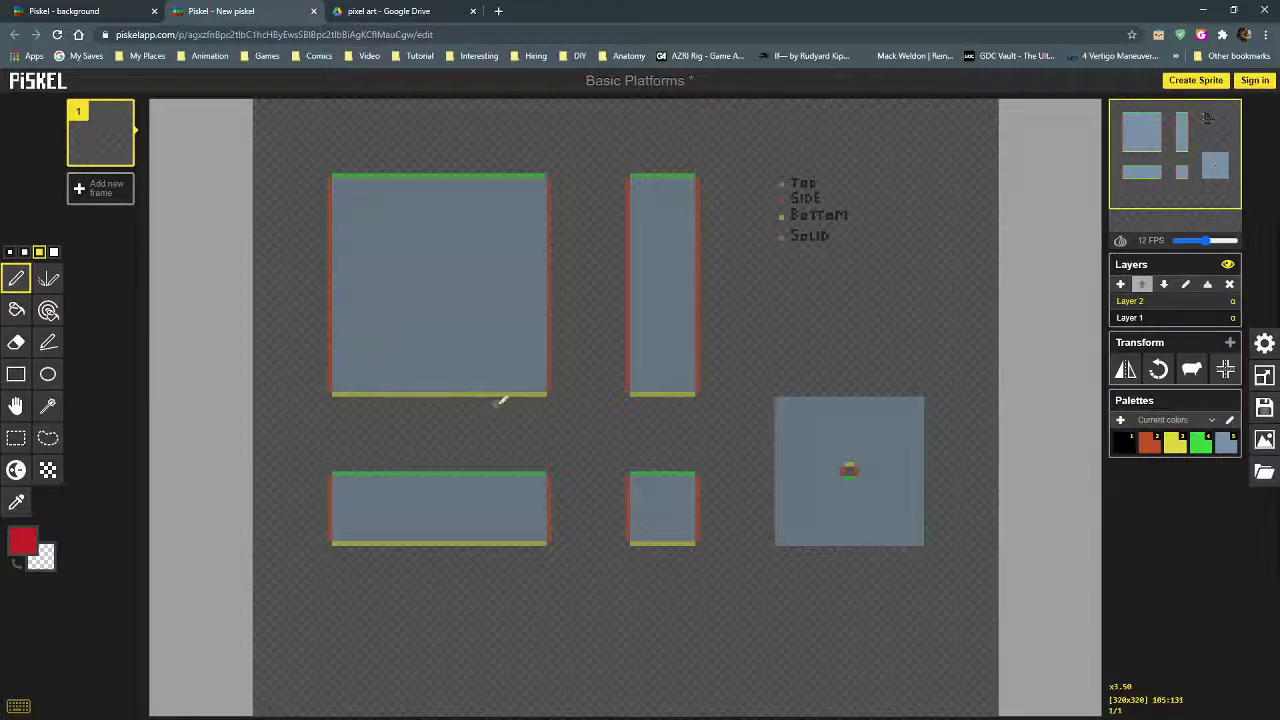
# Step: Compare the Basic Platforms template shapes with the finished stone tiles in Unity's Tile Palette, and look over the template again in Piskel
pyautogui.scroll(2, 741, 400)
pyautogui.scroll(1, 737, 405)
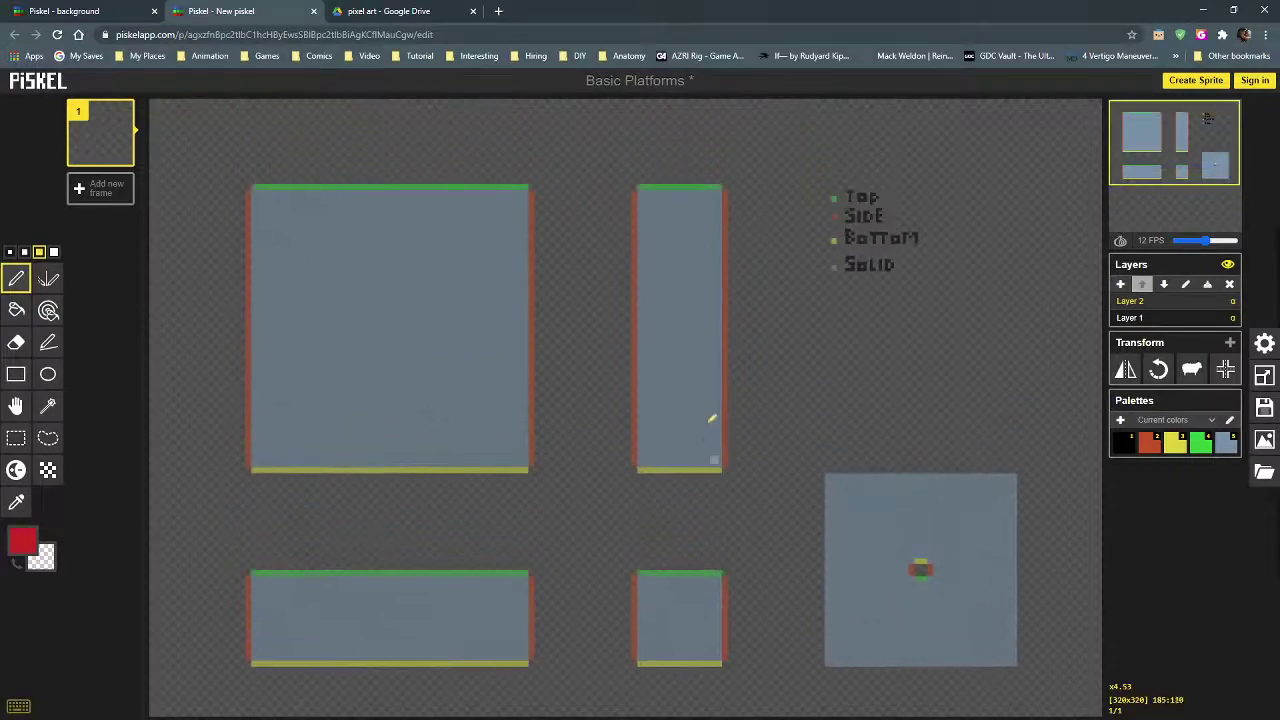
pyautogui.scroll(-2, 711, 420)
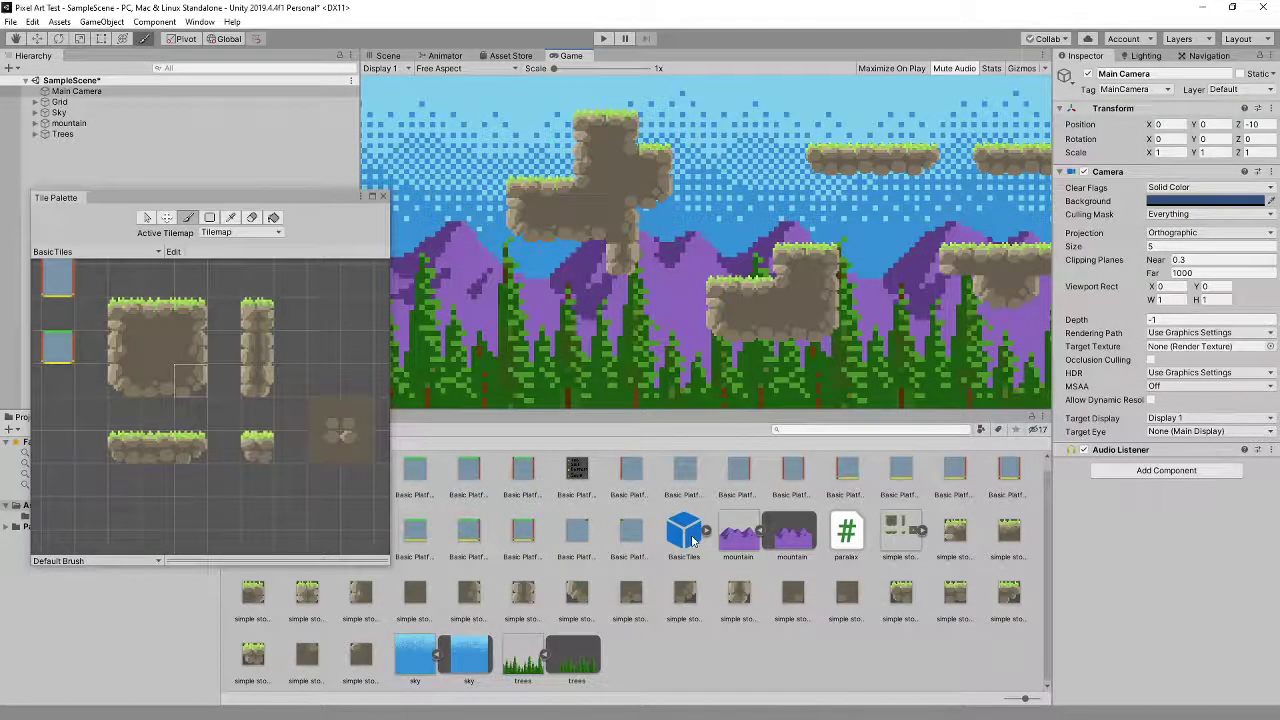
pyautogui.moveTo(294, 203); pyautogui.dragTo(398, 262)
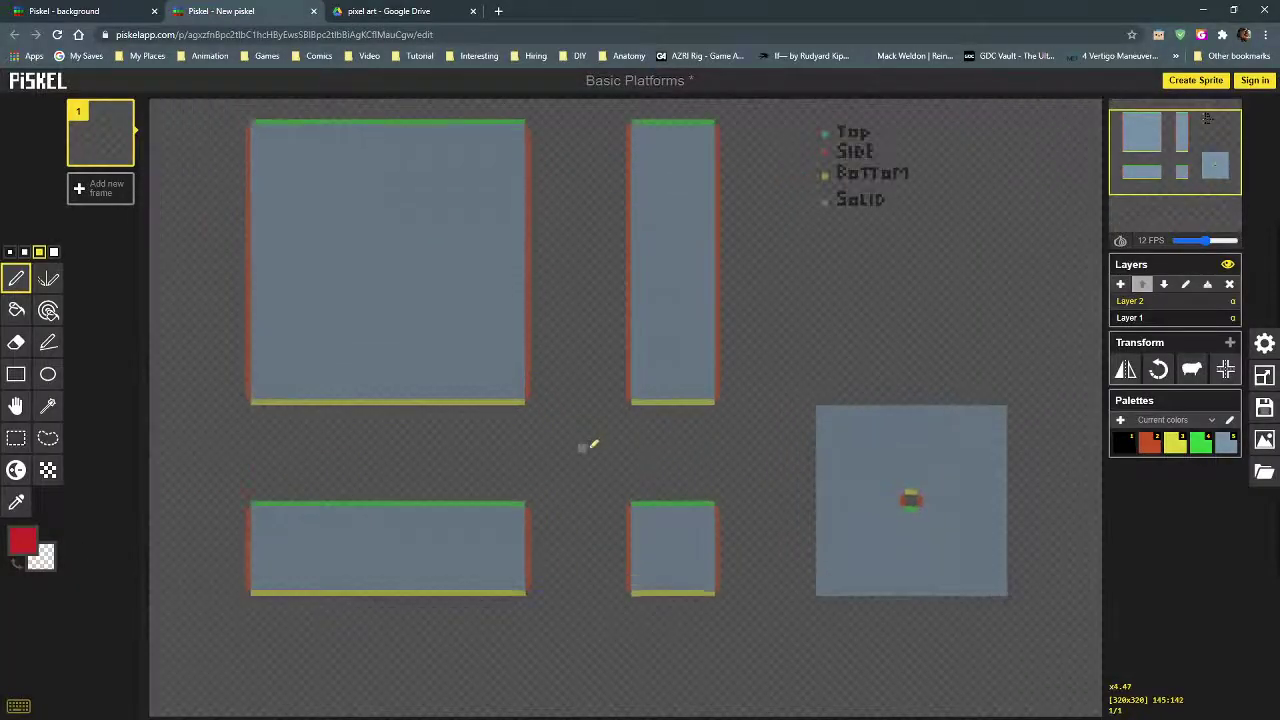
pyautogui.scroll(-2, 611, 471)
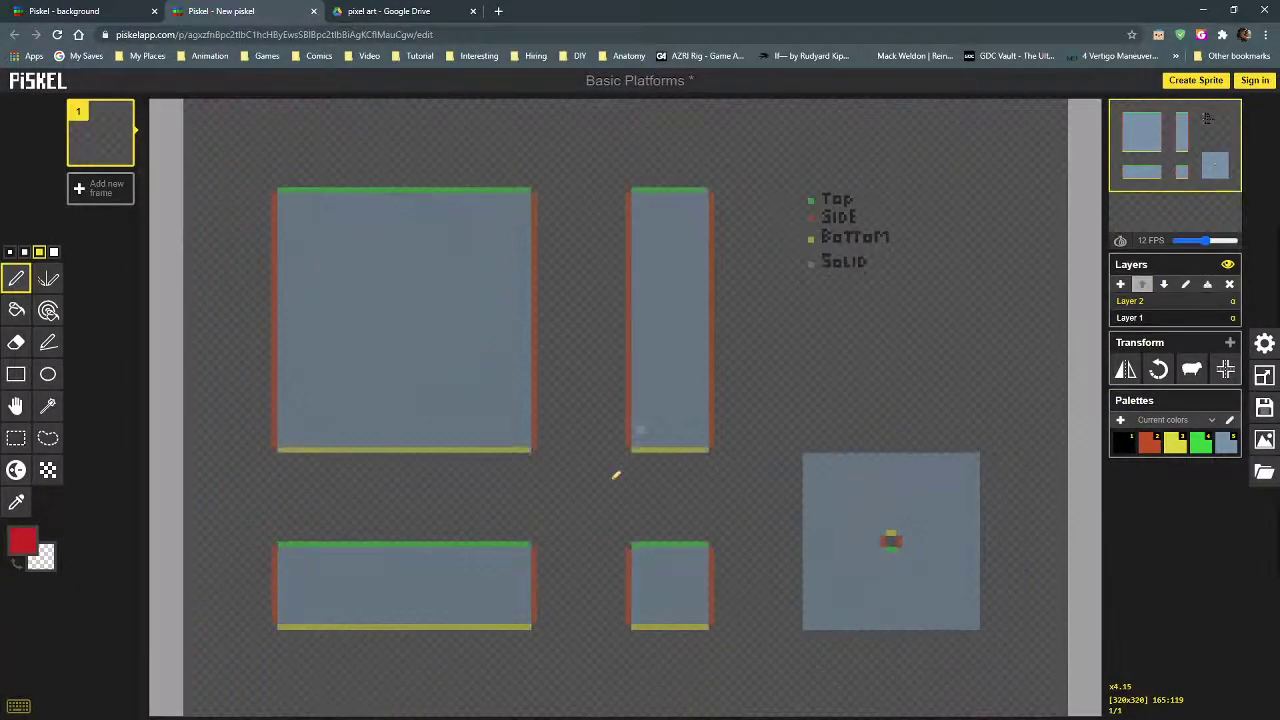
pyautogui.scroll(-2, 606, 443)
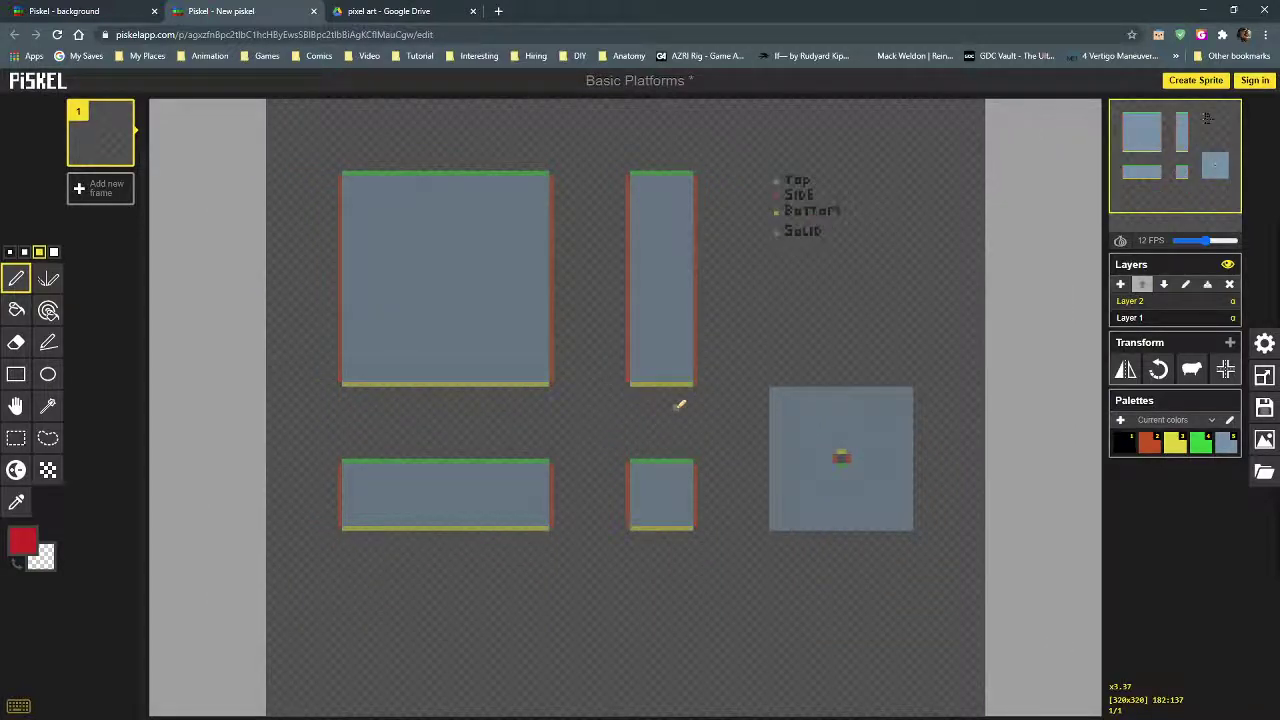
pyautogui.scroll(4, 679, 405)
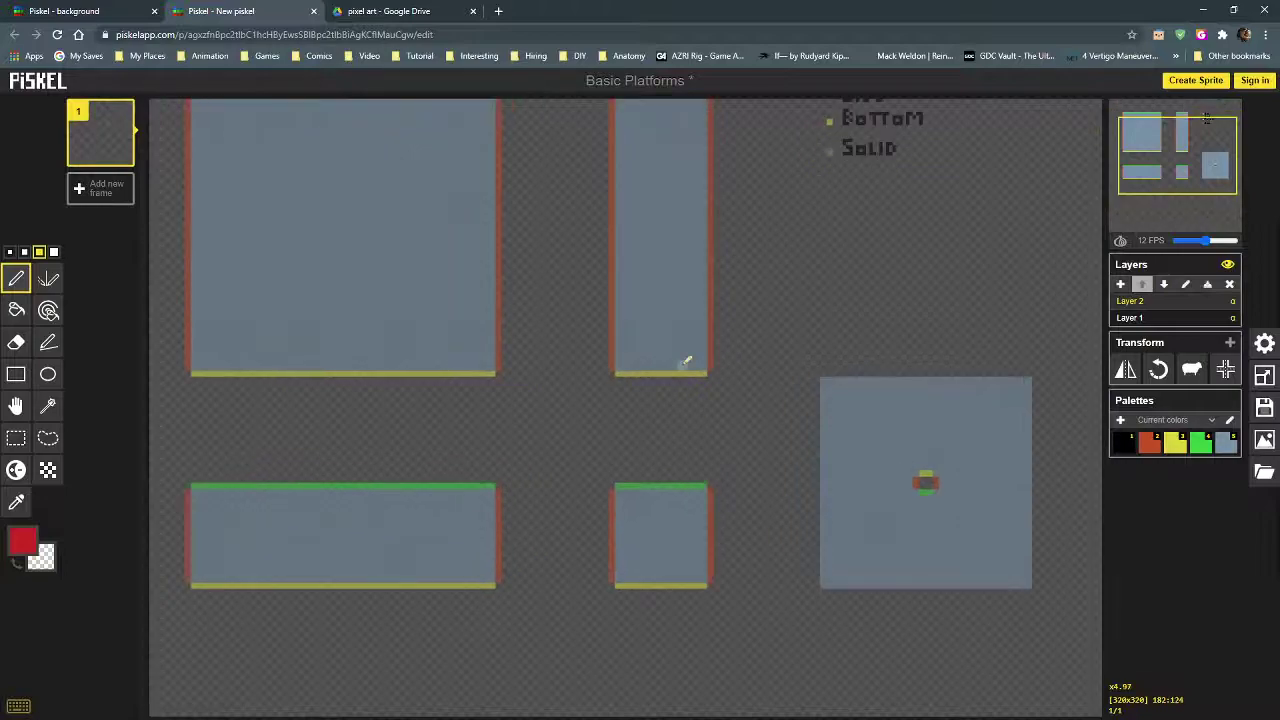
pyautogui.scroll(-2, 688, 404)
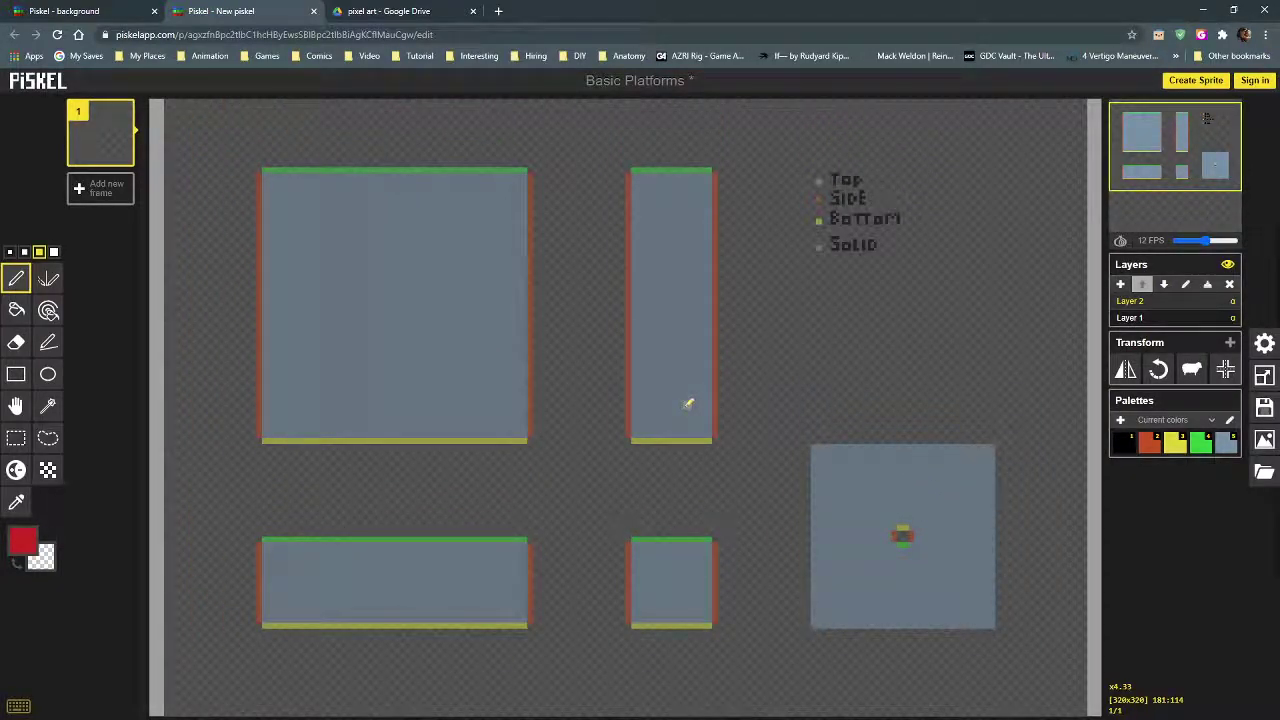
pyautogui.click(119, 20)
pyautogui.click(209, 13)
# Step: Alternate between the template layer and the drawing layer to compare their dimming, ending on Layer 2
pyautogui.click(1185, 316)
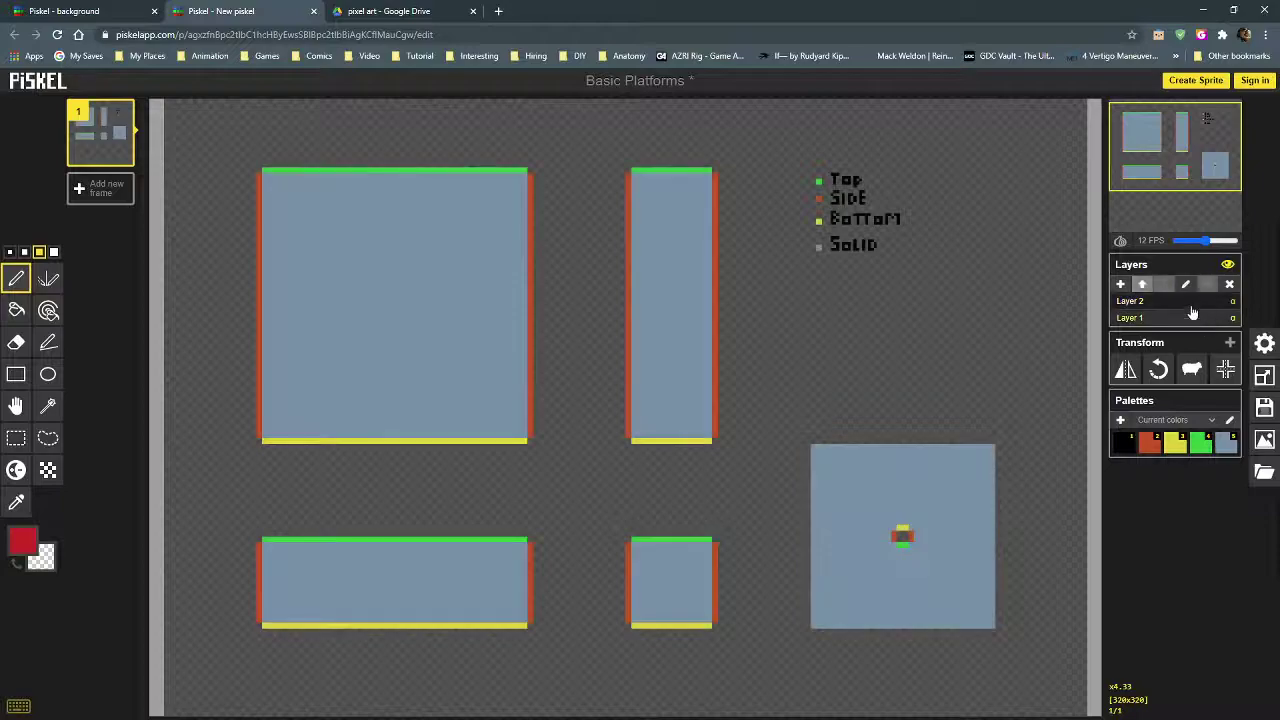
pyautogui.click(1188, 301)
pyautogui.click(1188, 318)
pyautogui.click(1186, 302)
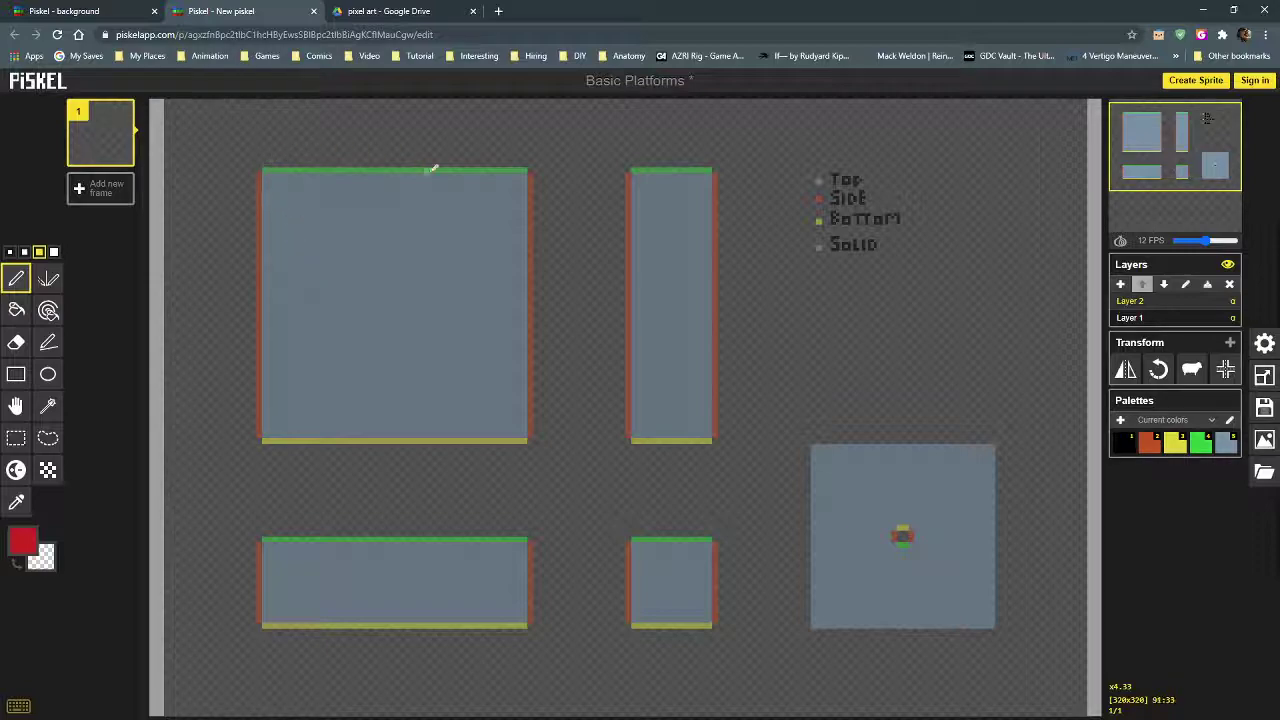
# Step: Enable the grid over the canvas and check how it lines up with the platform template
pyautogui.scroll(-3, 688, 275)
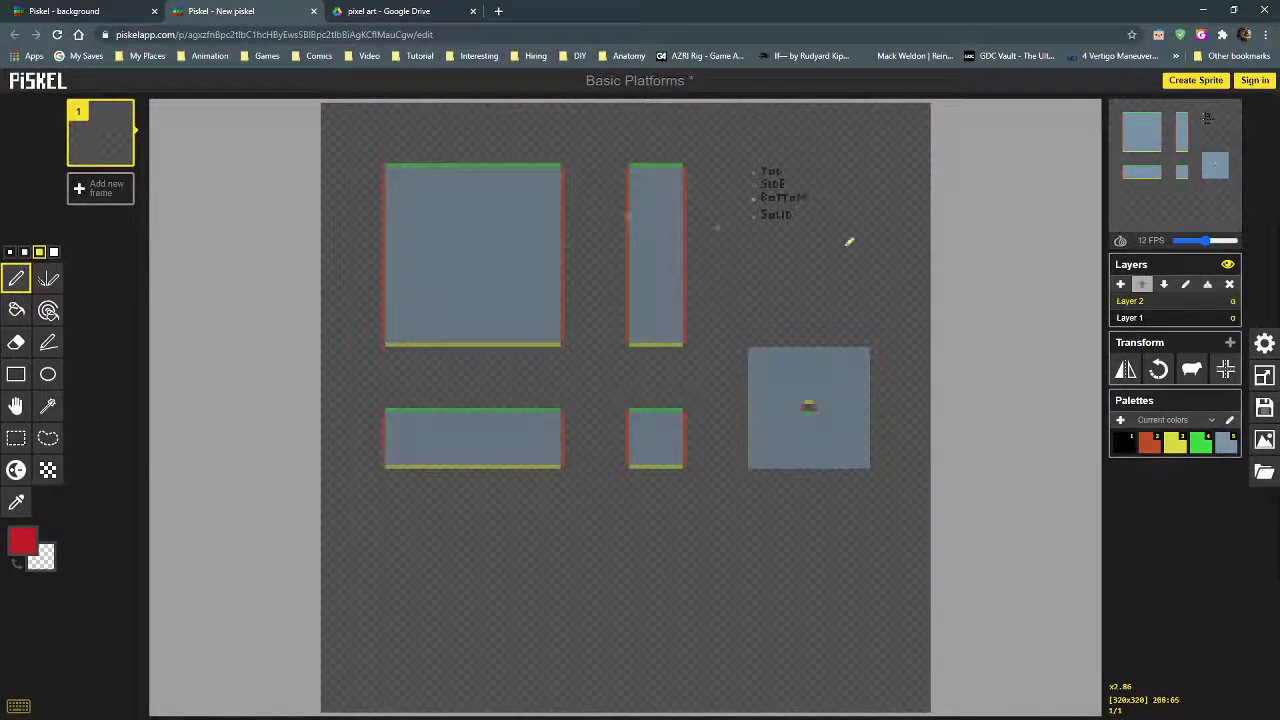
pyautogui.click(1266, 343)
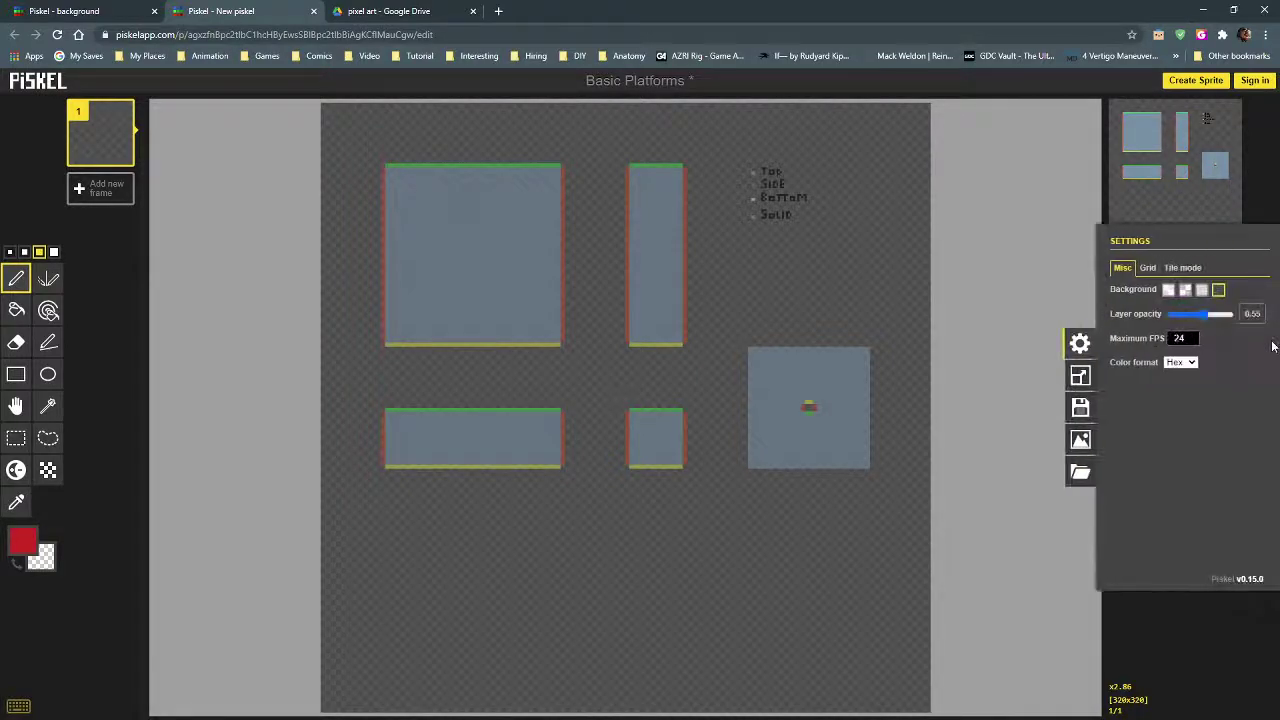
pyautogui.click(1148, 268)
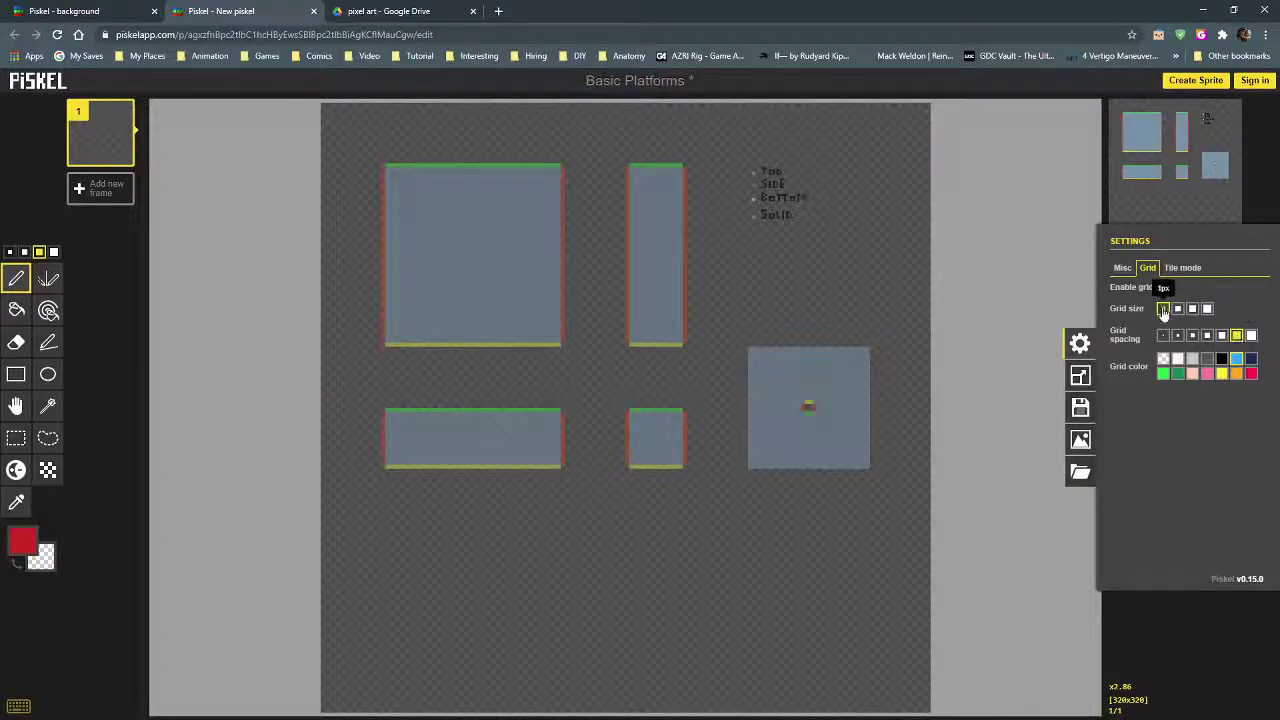
pyautogui.click(1161, 287)
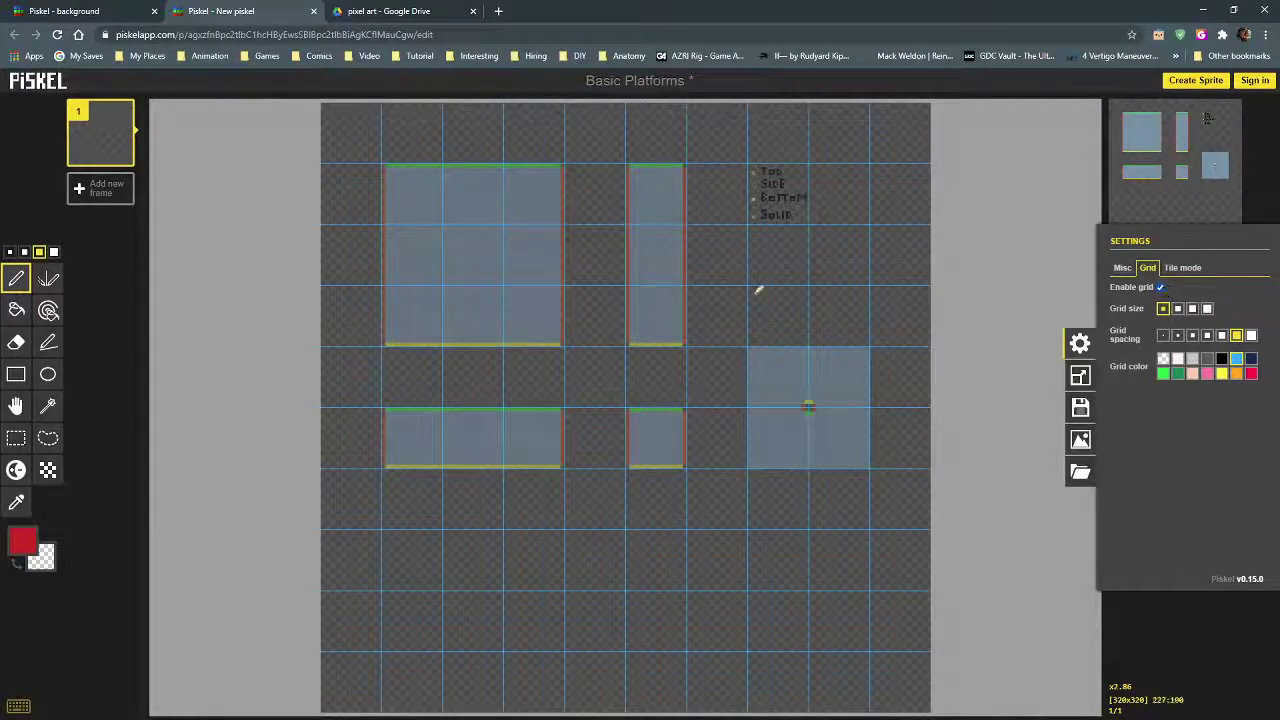
pyautogui.scroll(5, 723, 340)
pyautogui.scroll(-3, 723, 340)
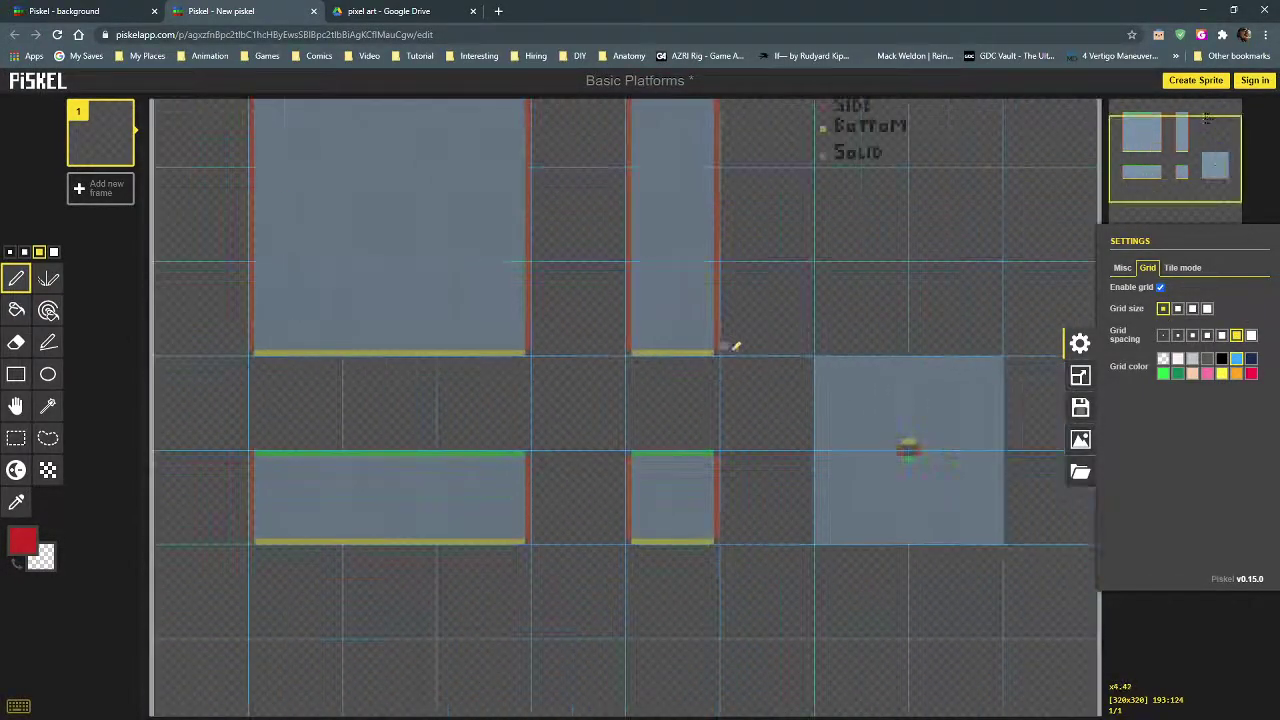
# Step: Try the thicker grid line sizes up to the largest, switch the grid off and on, and restore the 1px size
pyautogui.click(1178, 309)
pyautogui.click(1192, 309)
pyautogui.click(1207, 309)
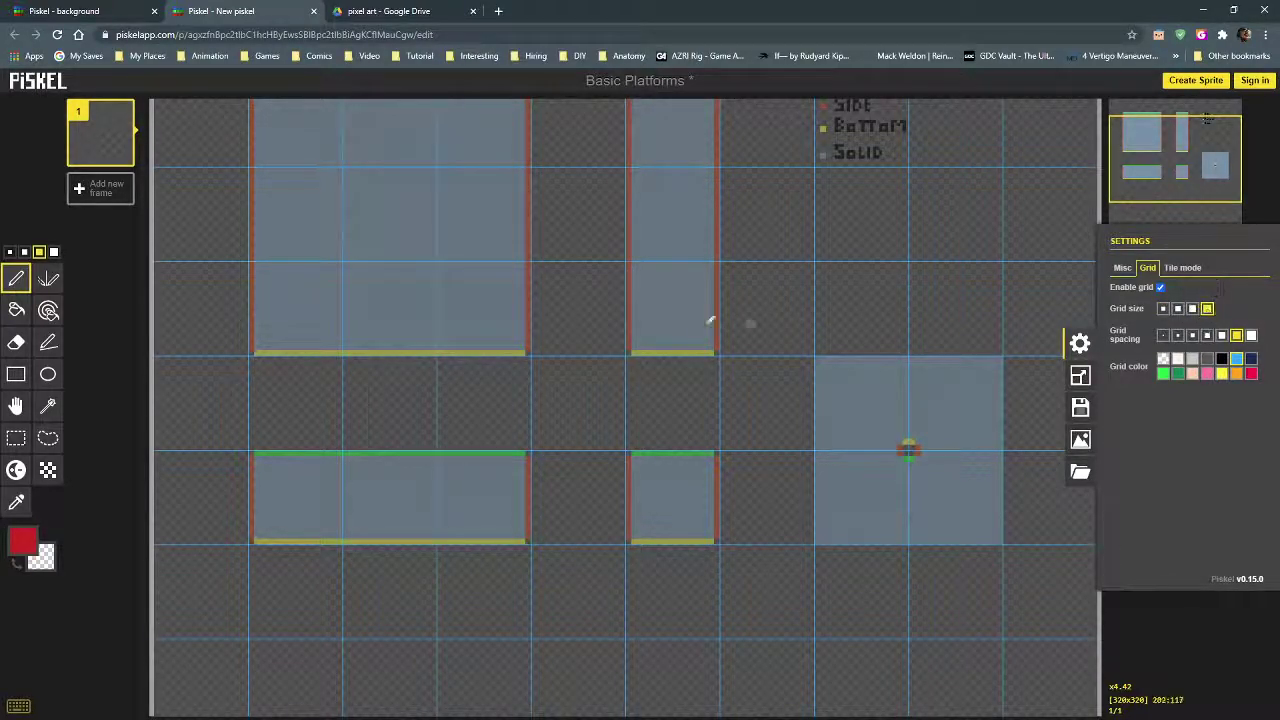
pyautogui.scroll(-2, 677, 362)
pyautogui.scroll(1, 677, 362)
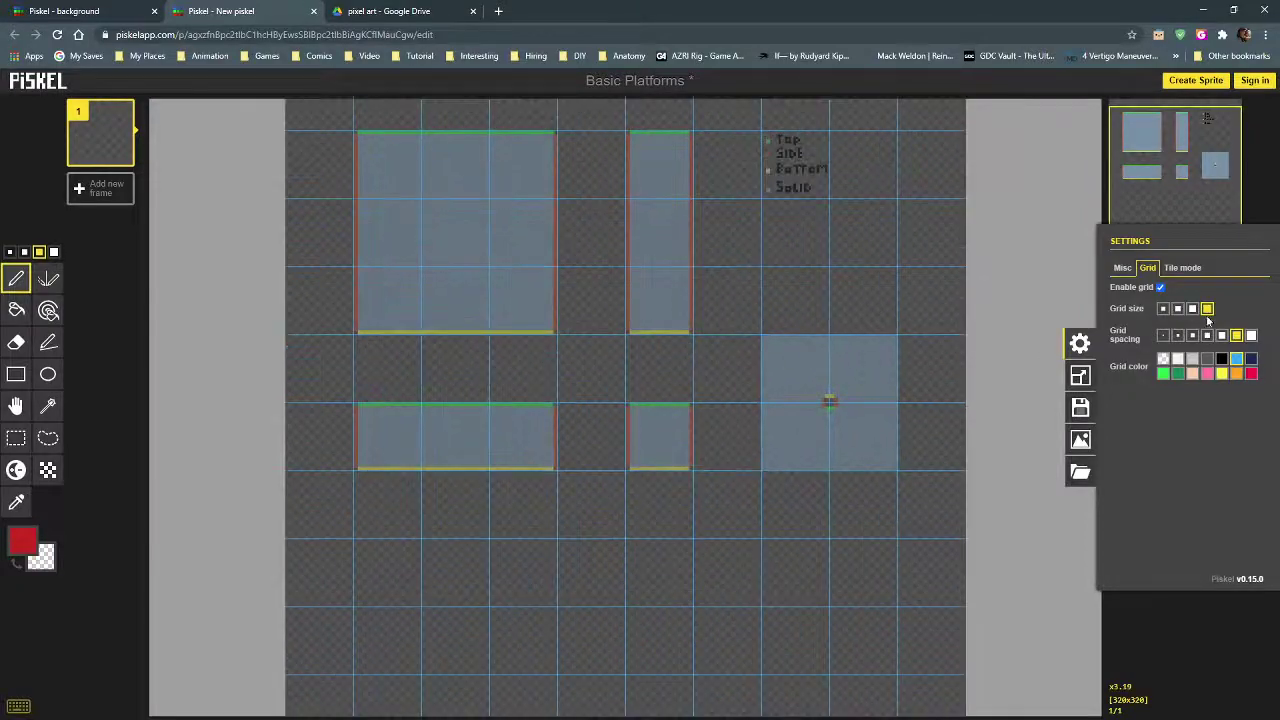
pyautogui.click(1160, 287)
pyautogui.click(1160, 287)
pyautogui.scroll(2, 631, 414)
pyautogui.scroll(4, 566, 466)
pyautogui.scroll(-4, 600, 449)
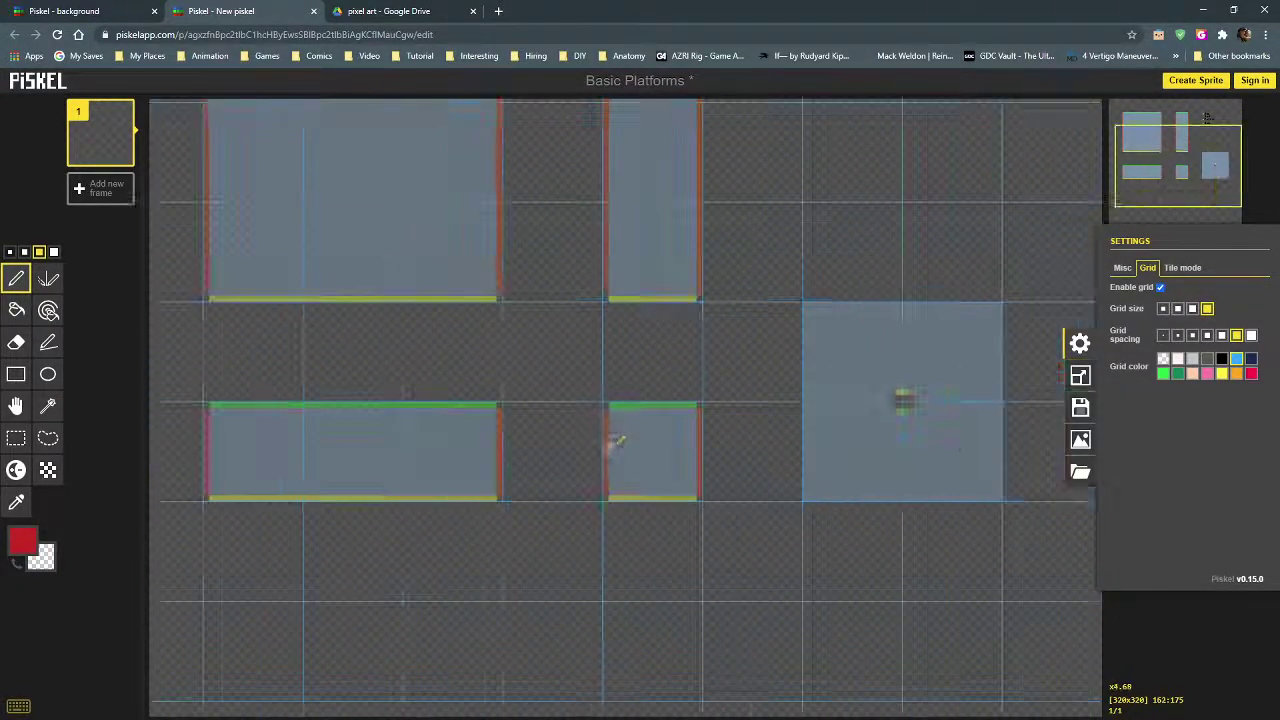
pyautogui.click(1162, 308)
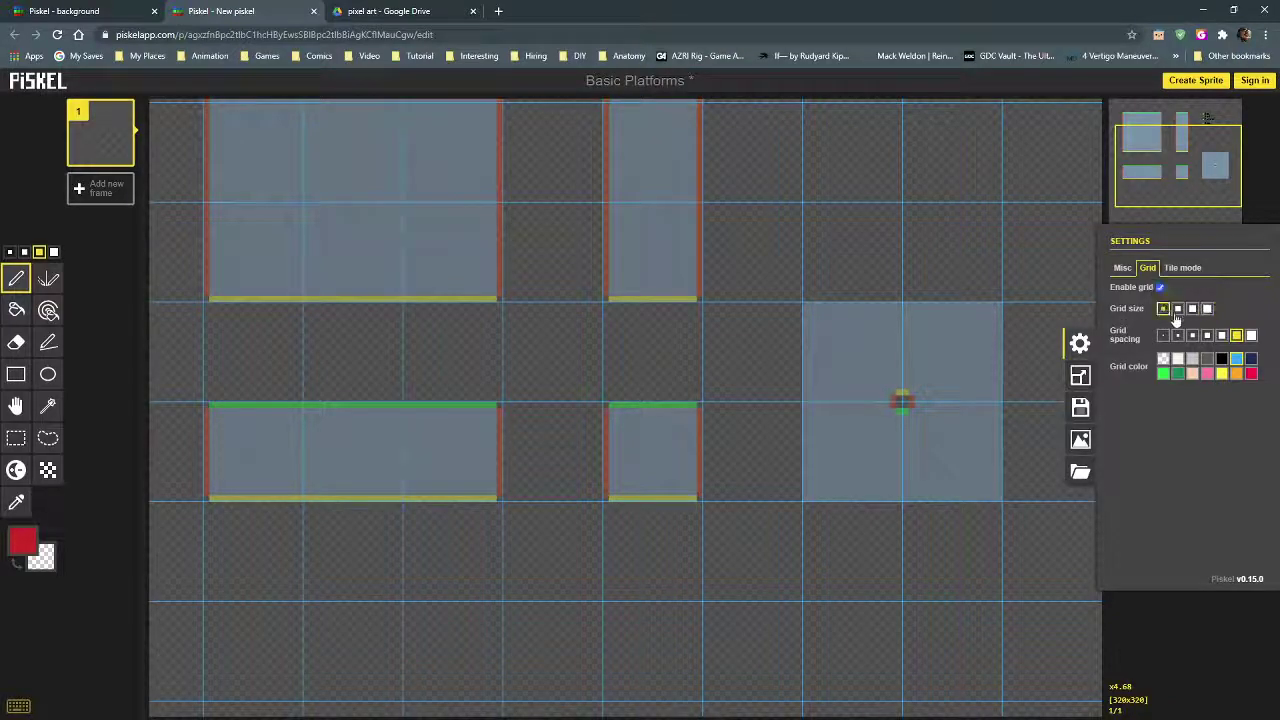
# Step: Try the next finer grid spacing, and restore the spacing that fits one platform tile per cell
pyautogui.click(1221, 336)
pyautogui.scroll(-3, 566, 229)
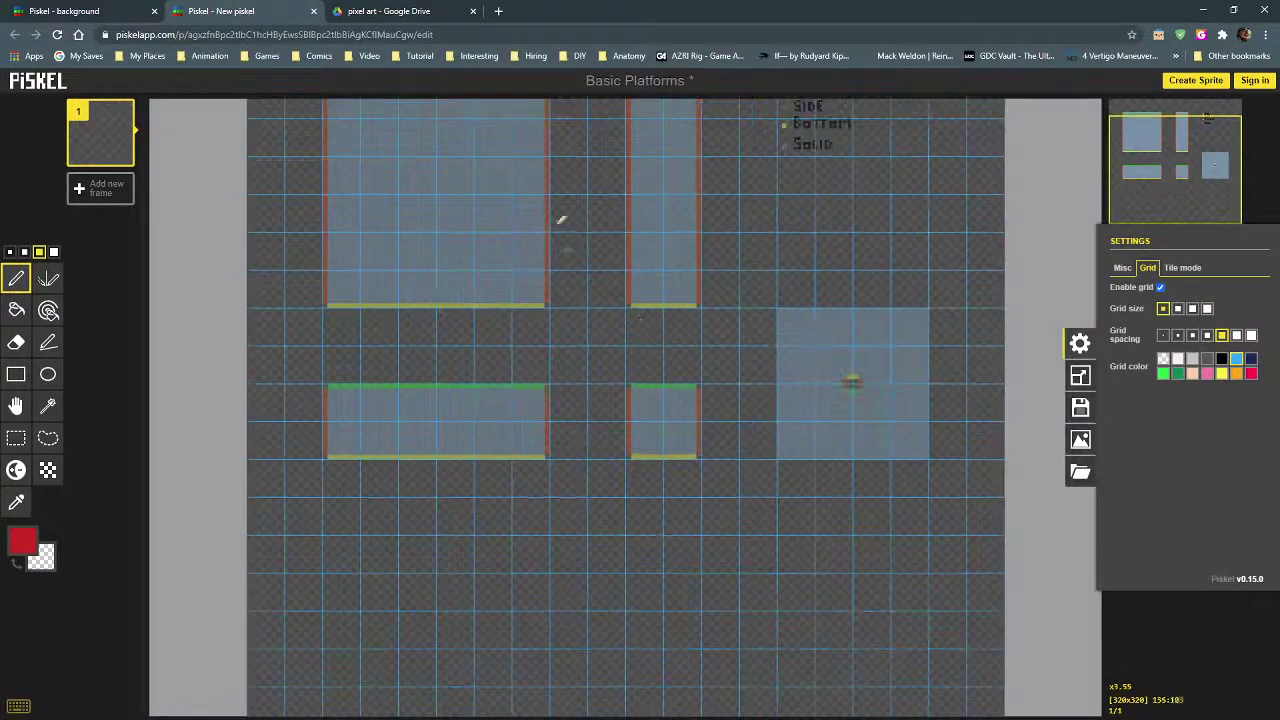
pyautogui.click(1236, 336)
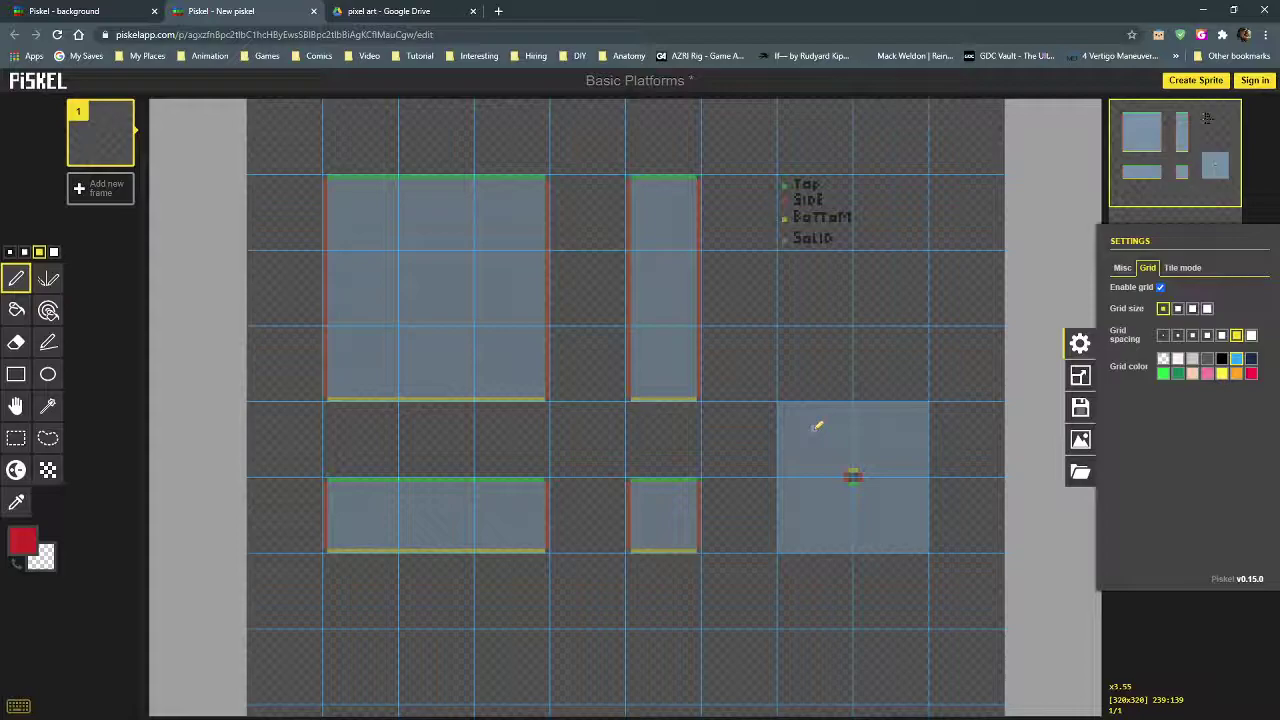
pyautogui.scroll(5, 818, 426)
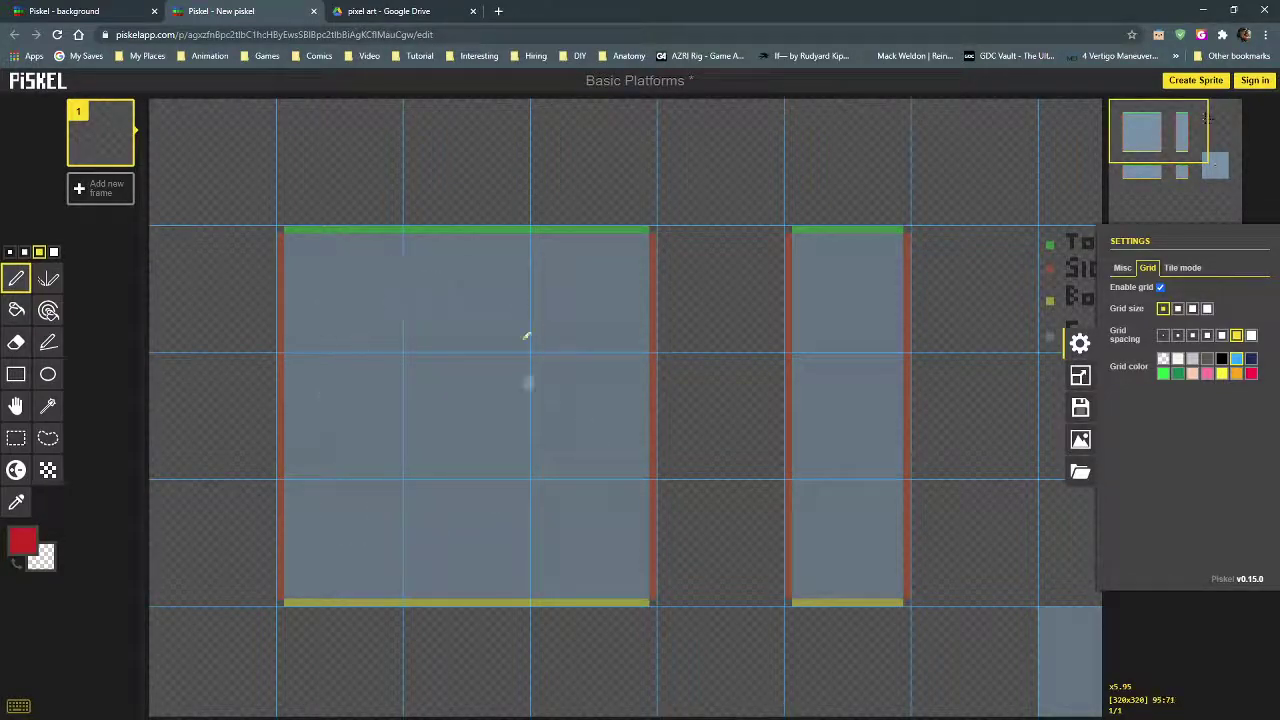
# Step: Examine how the grid lines up with each platform in the template, and close the castle reference picture
pyautogui.moveTo(728, 432); pyautogui.dragTo(716, 228, button='middle')
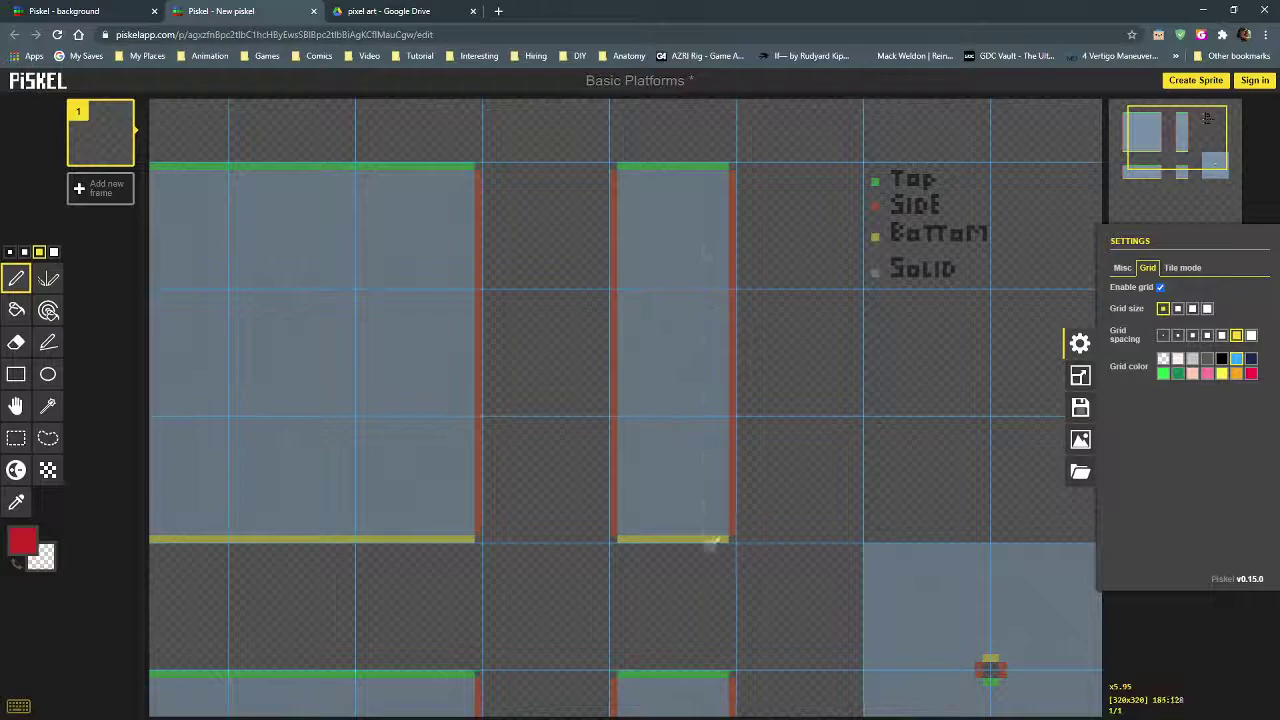
pyautogui.moveTo(567, 537); pyautogui.dragTo(680, 391, button='middle')
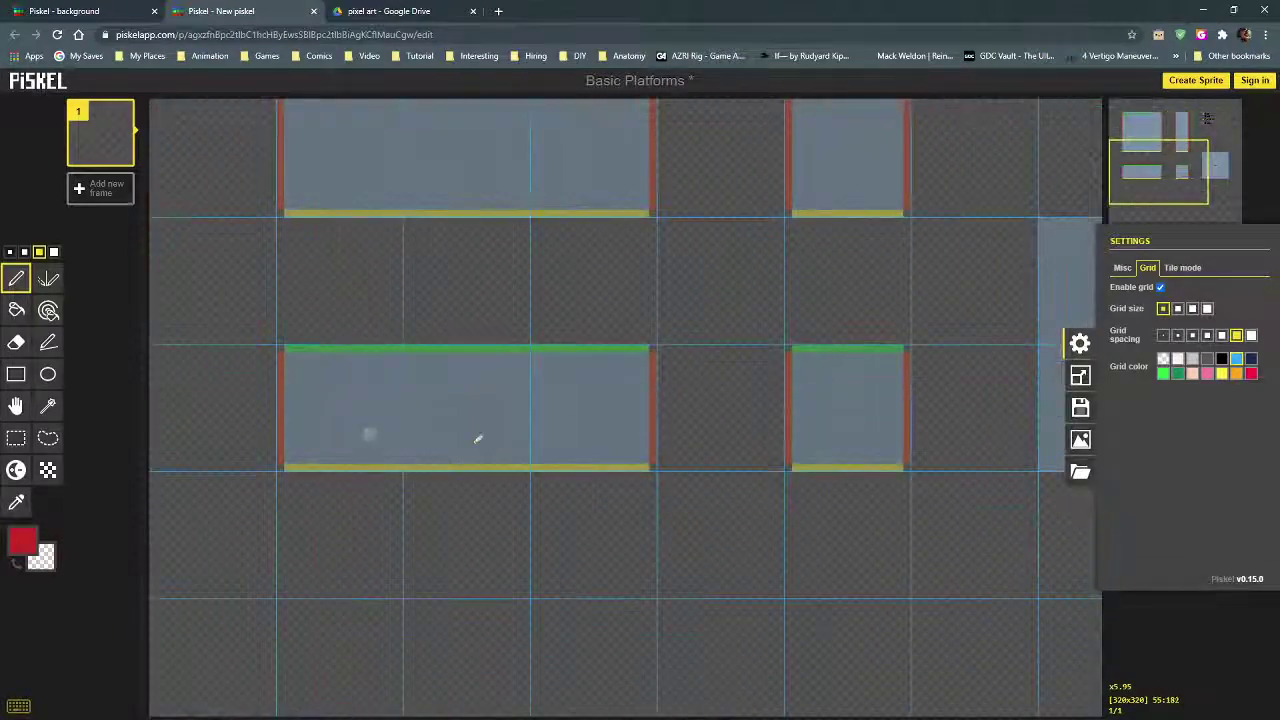
pyautogui.moveTo(842, 421); pyautogui.dragTo(883, 363, button='middle')
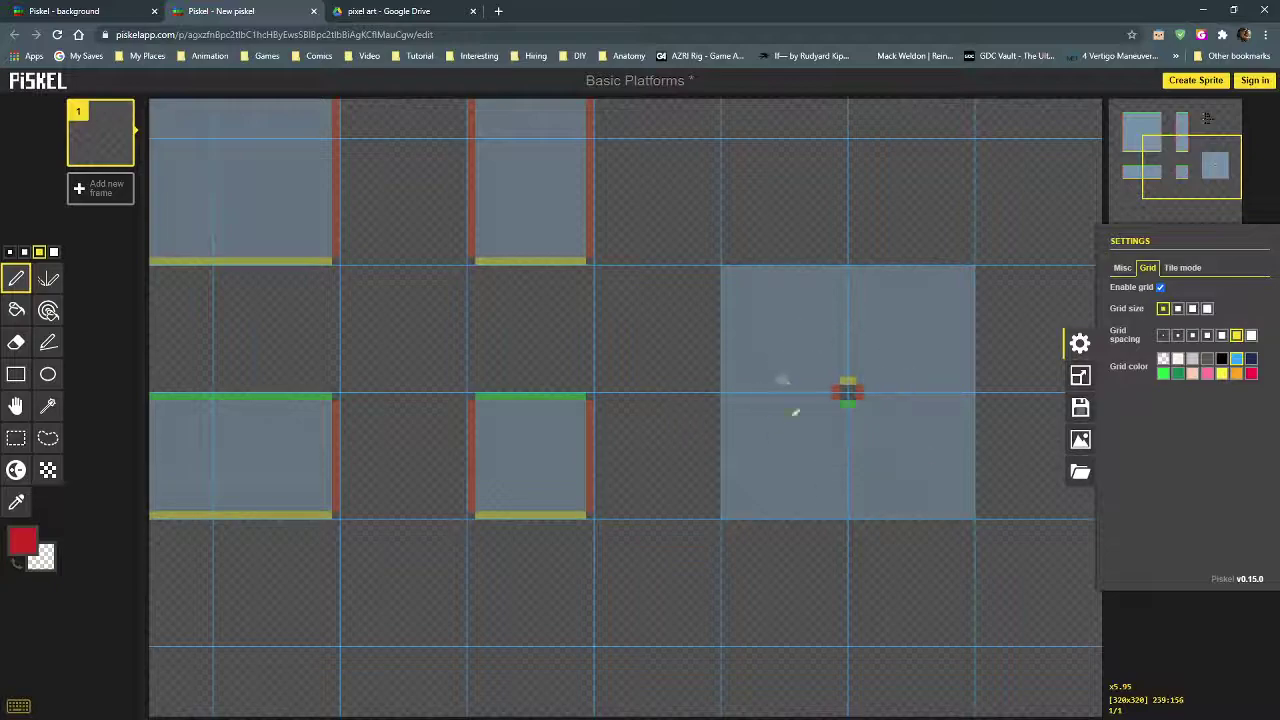
pyautogui.moveTo(552, 229); pyautogui.dragTo(634, 380, button='middle')
pyautogui.scroll(-3, 634, 380)
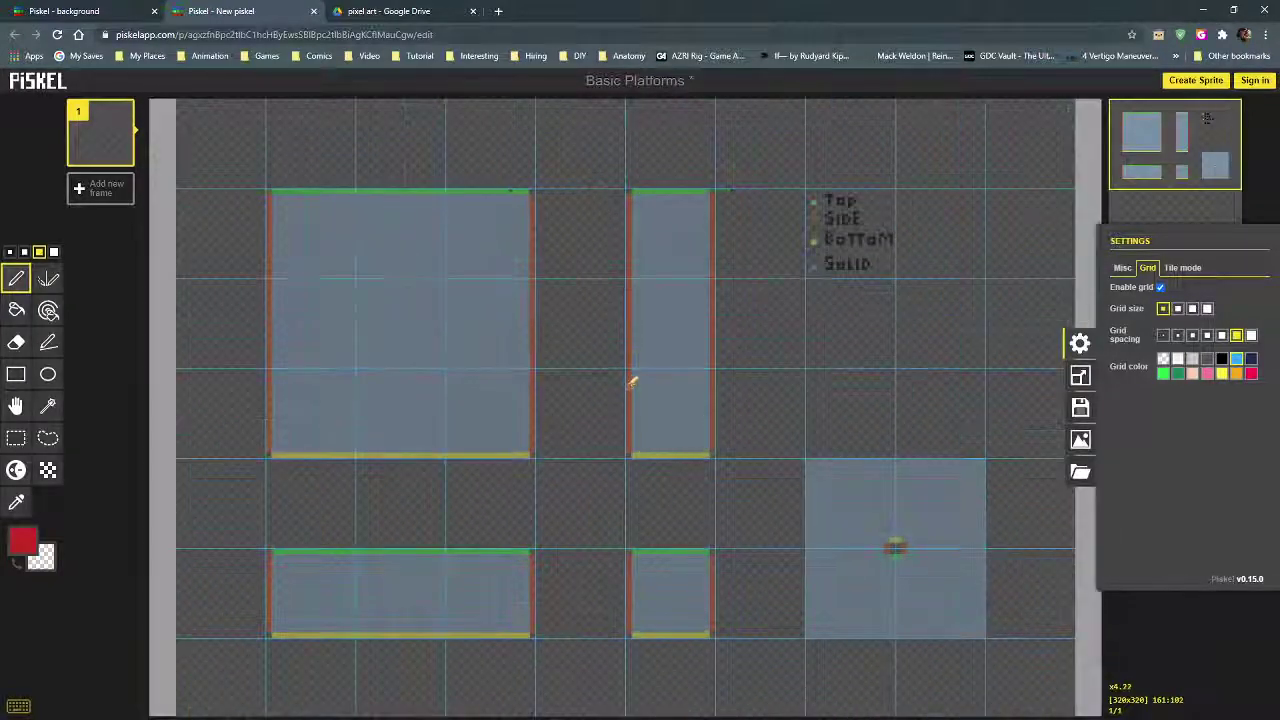
pyautogui.scroll(1, 630, 378)
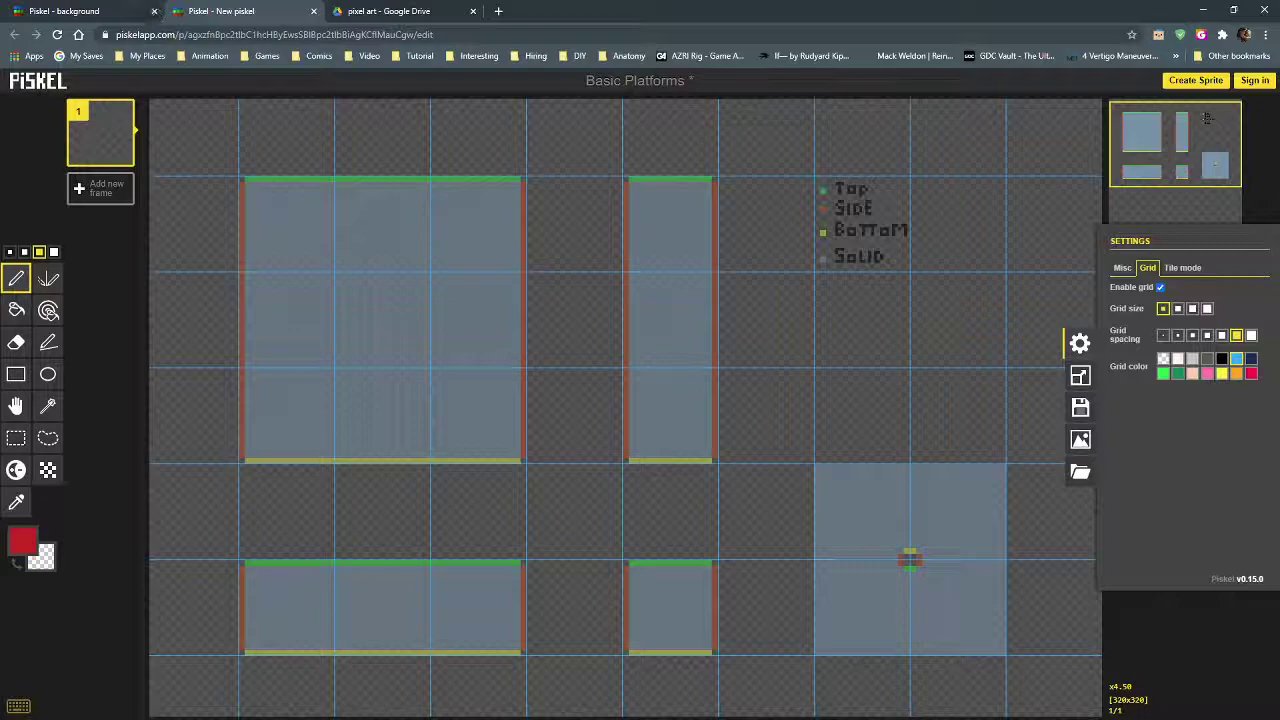
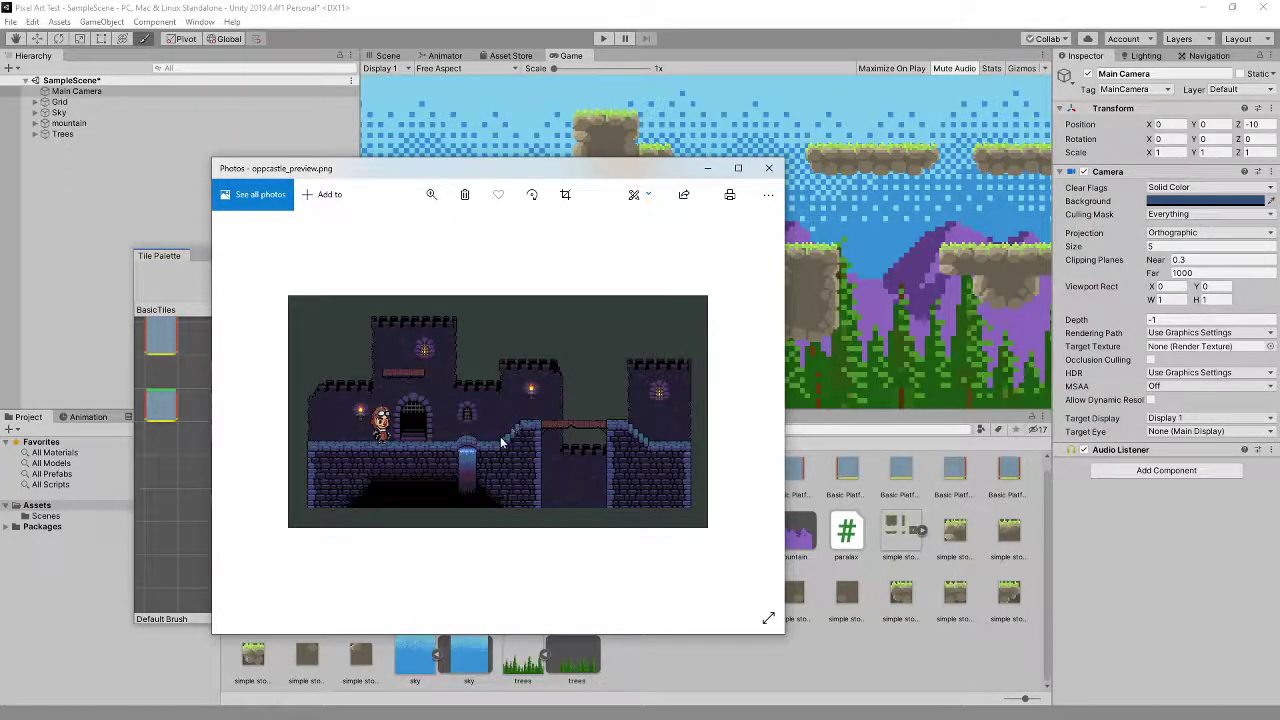
pyautogui.click(768, 168)
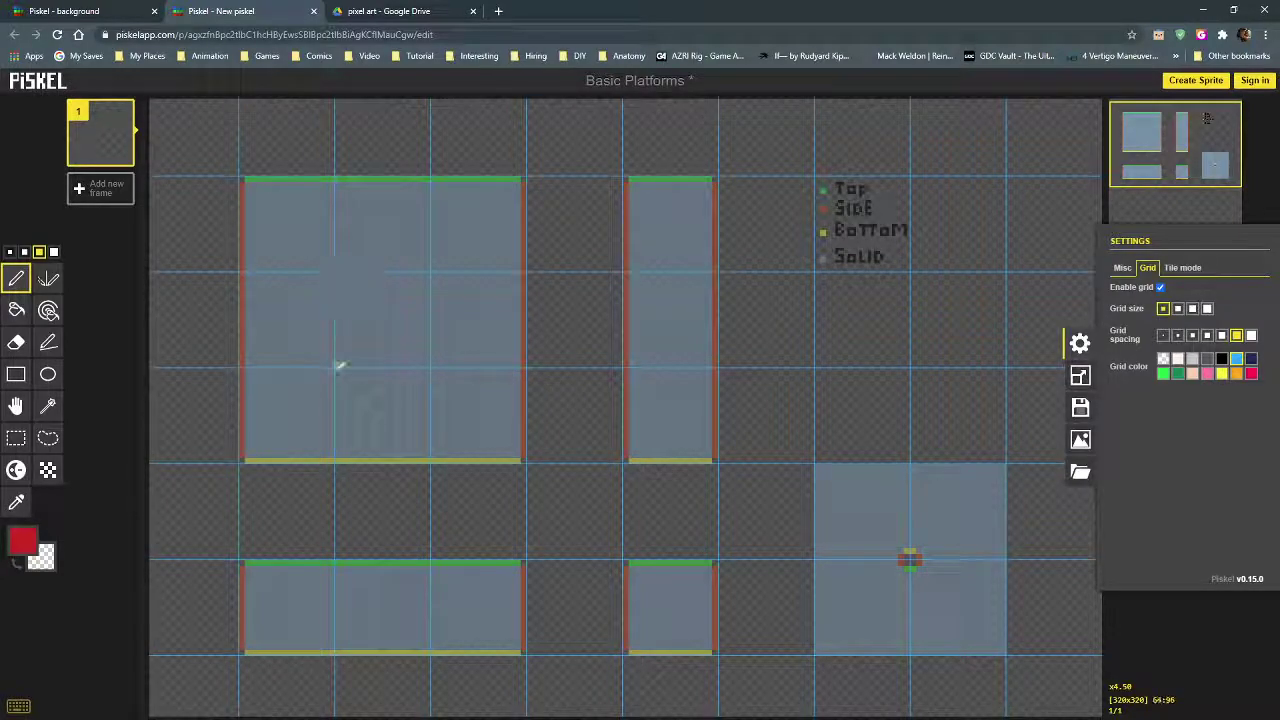
# Step: Draw a closed, wavy red outline around the large square platform with a 2px pen
pyautogui.click(24, 251)
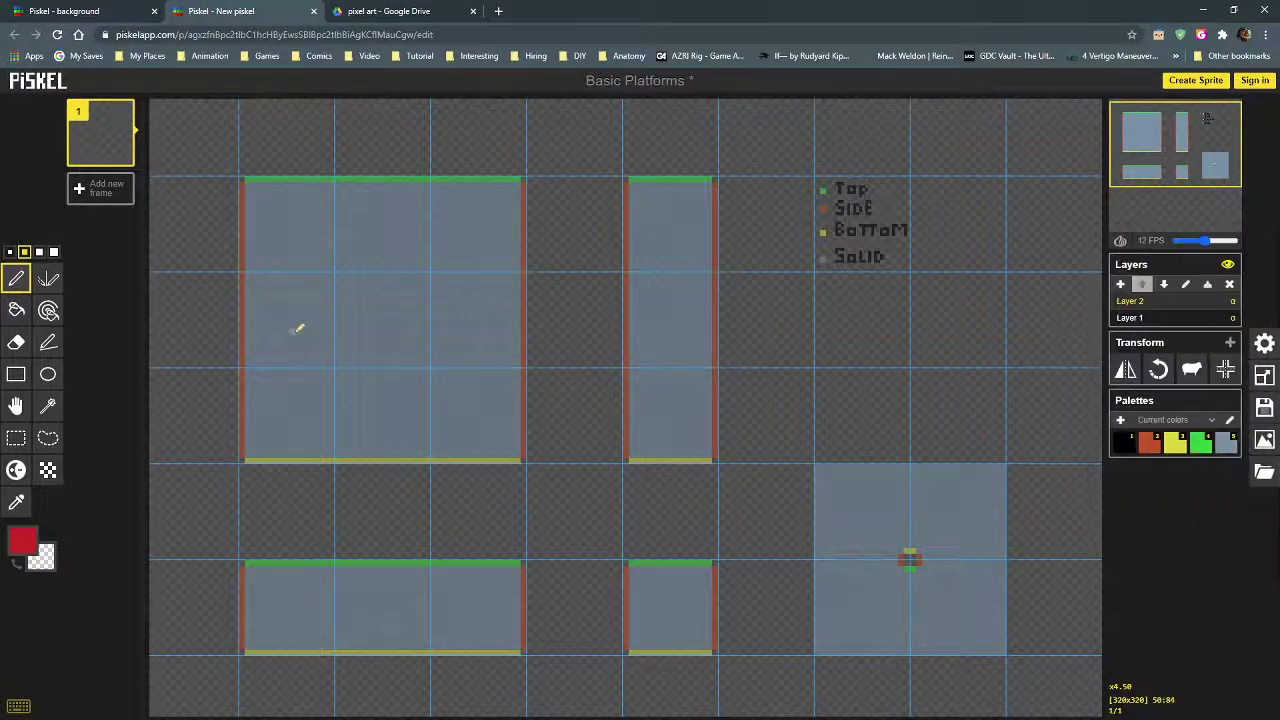
pyautogui.moveTo(249, 238)
pyautogui.mouseDown()
pyautogui.moveTo(262, 183)
pyautogui.moveTo(424, 178)
pyautogui.moveTo(518, 192)
pyautogui.moveTo(522, 390)
pyautogui.moveTo(511, 422)
pyautogui.mouseUp()
pyautogui.moveTo(467, 459)
pyautogui.mouseDown()
pyautogui.moveTo(255, 452)
pyautogui.moveTo(250, 287)
pyautogui.mouseUp()
# Step: Pick a more muted red and fill the inside of the outlined square platform with it
pyautogui.click(22, 541)
pyautogui.moveTo(96, 610); pyautogui.dragTo(118, 598)
pyautogui.click(16, 310)
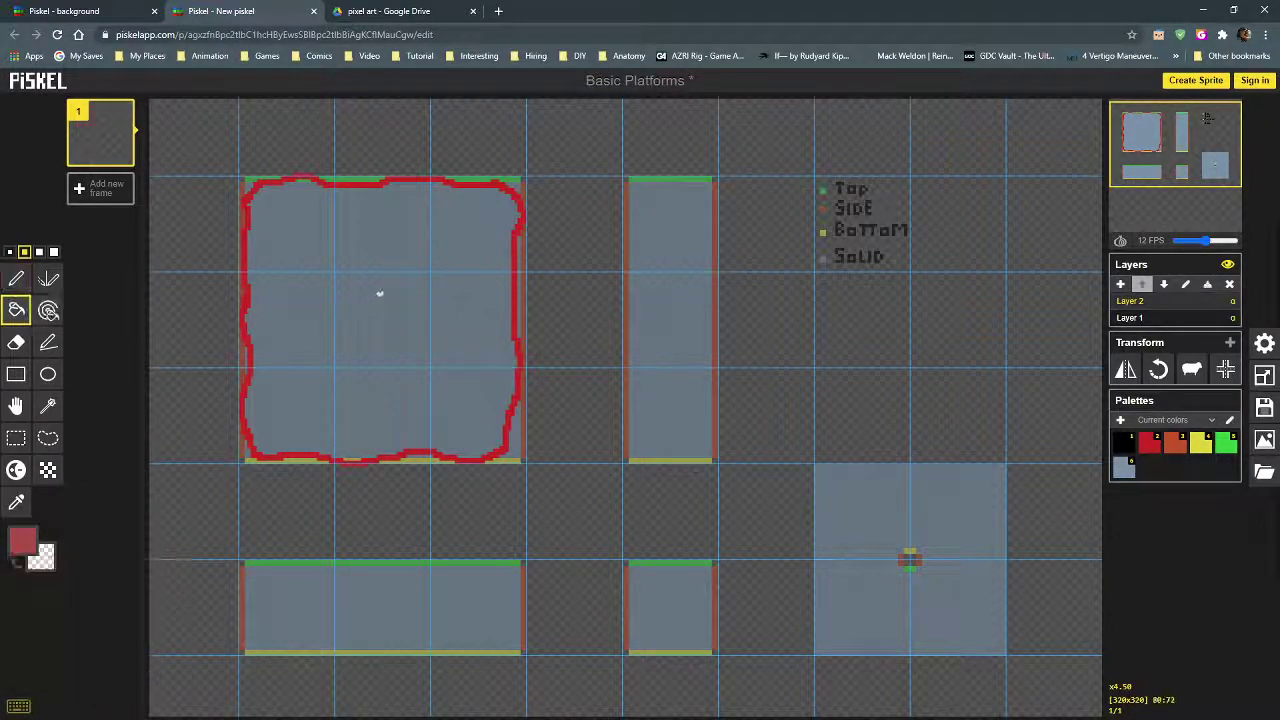
pyautogui.click(379, 293)
# Step: Sample the bright red outline colour and erase the outline pixels that stick out above the platform's top grid line
pyautogui.click(16, 279)
pyautogui.scroll(3, 345, 255)
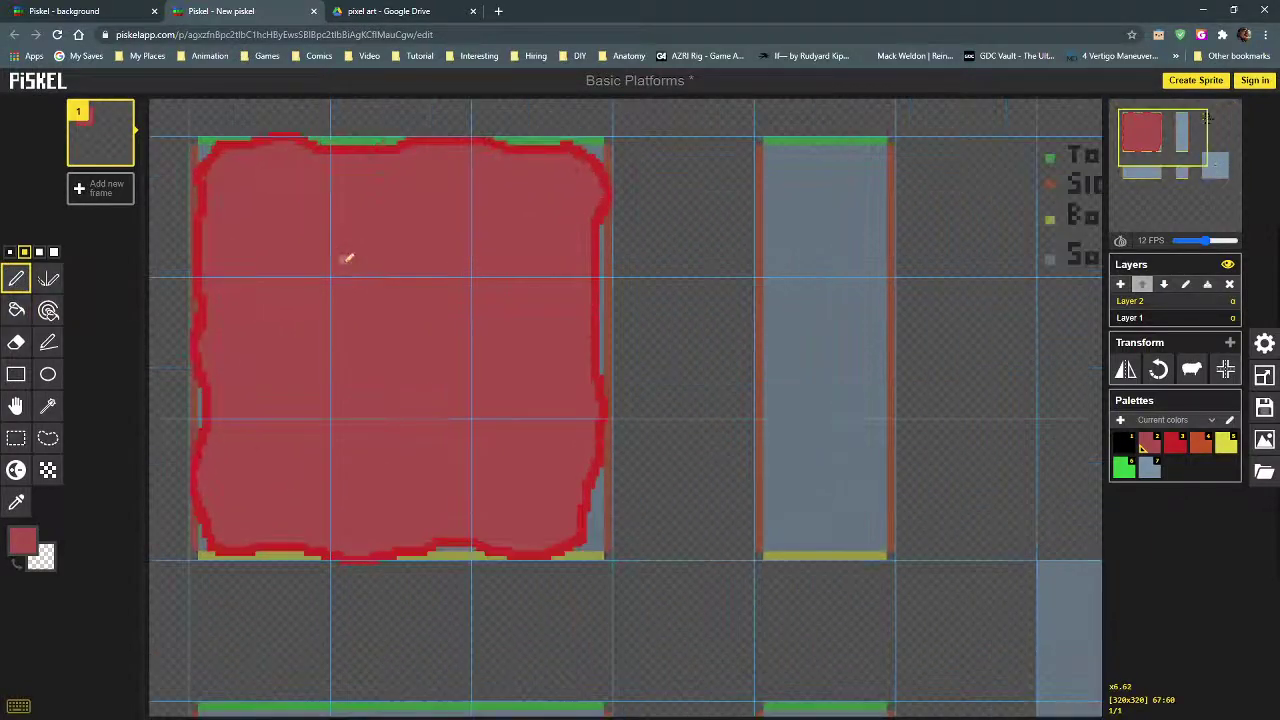
pyautogui.scroll(2, 345, 258)
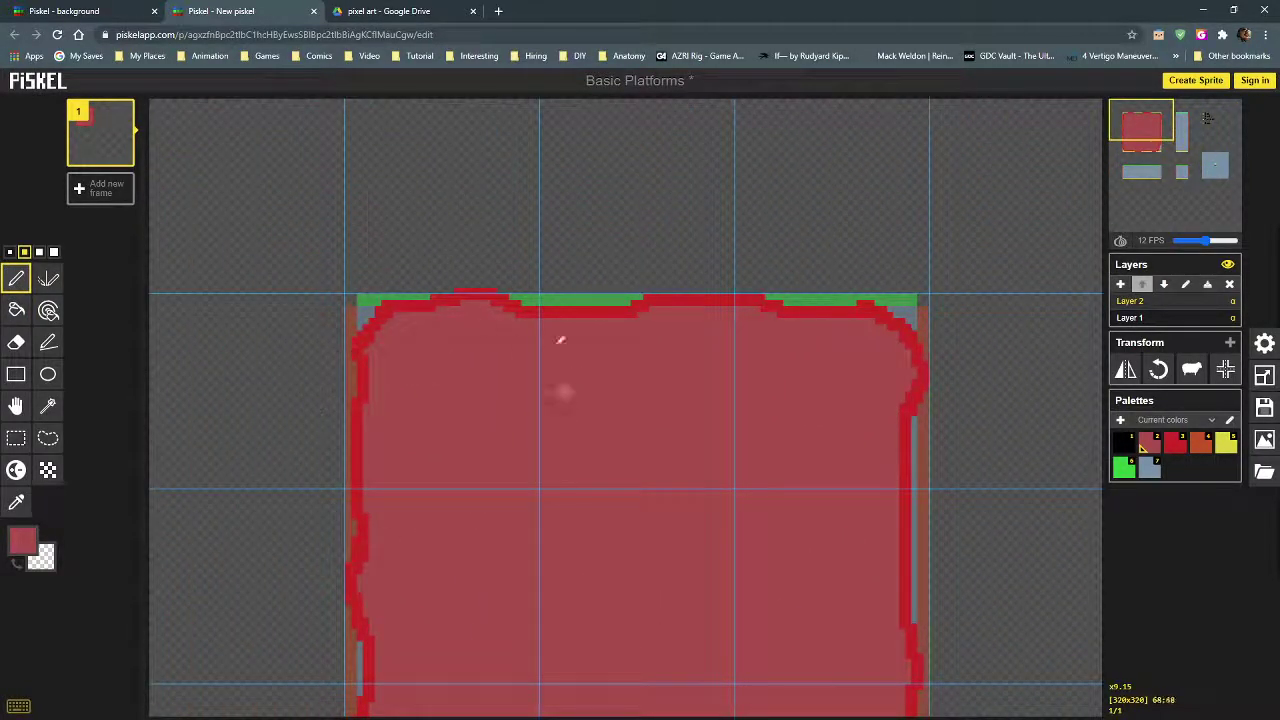
pyautogui.moveTo(846, 389); pyautogui.dragTo(800, 289, button='middle')
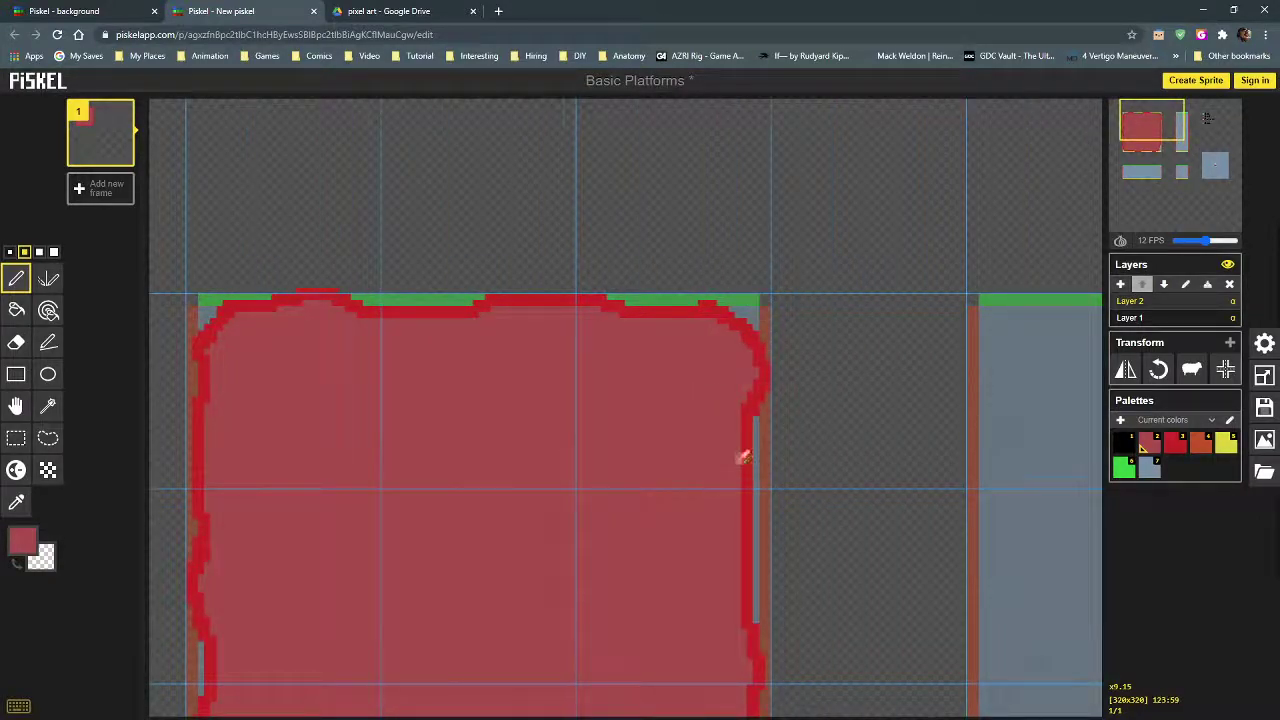
pyautogui.moveTo(745, 460); pyautogui.dragTo(700, 409, button='middle')
pyautogui.moveTo(370, 337); pyautogui.dragTo(500, 348, button='middle')
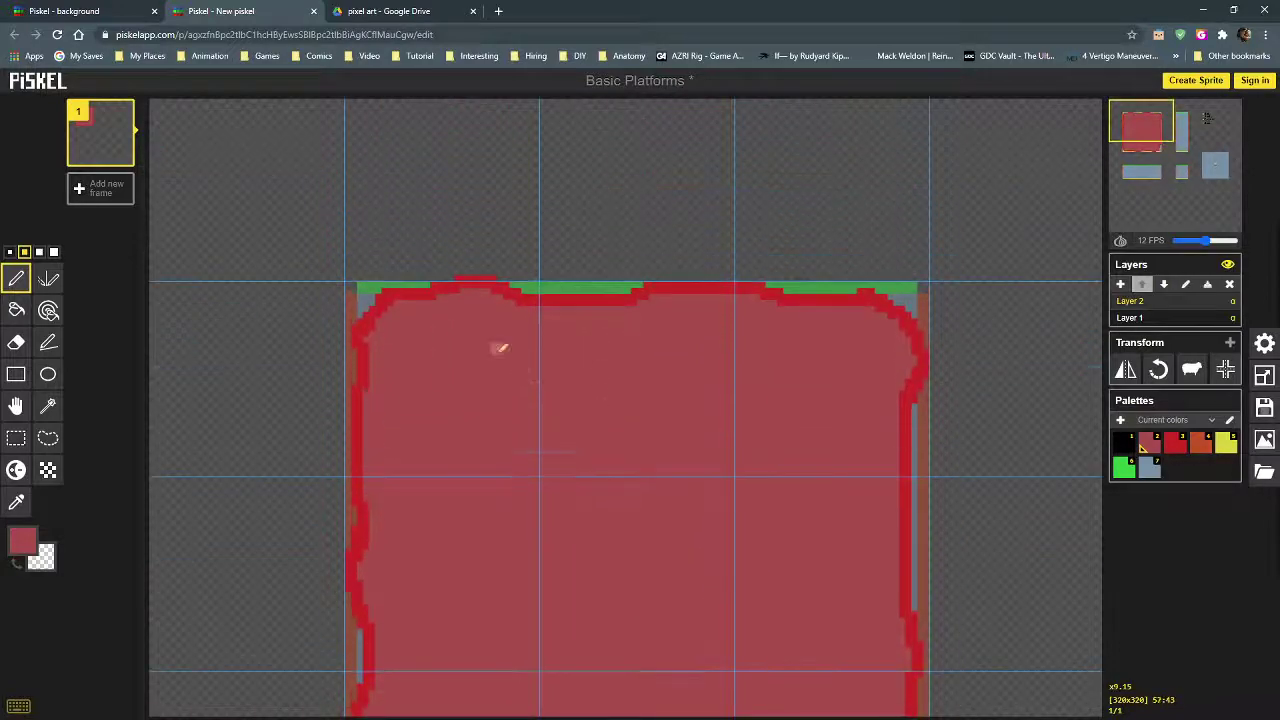
pyautogui.scroll(2, 500, 348)
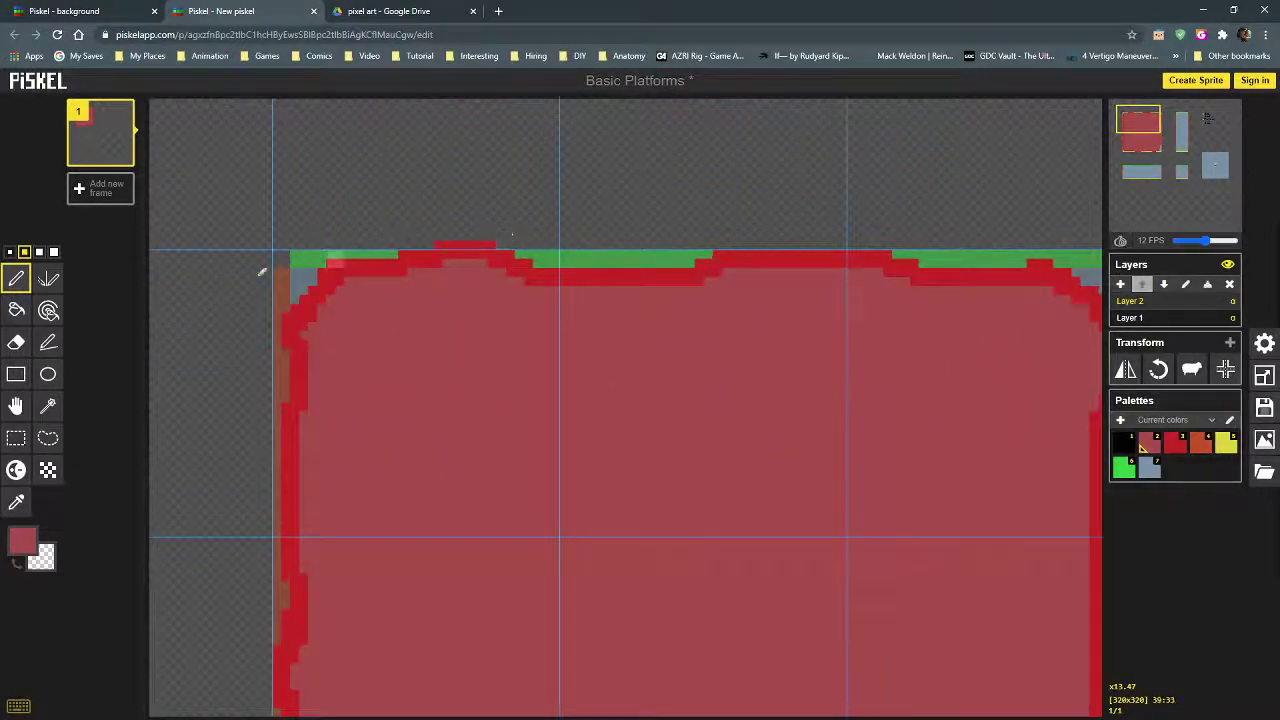
pyautogui.keyDown('alt'); pyautogui.click(457, 256); pyautogui.keyUp('alt')
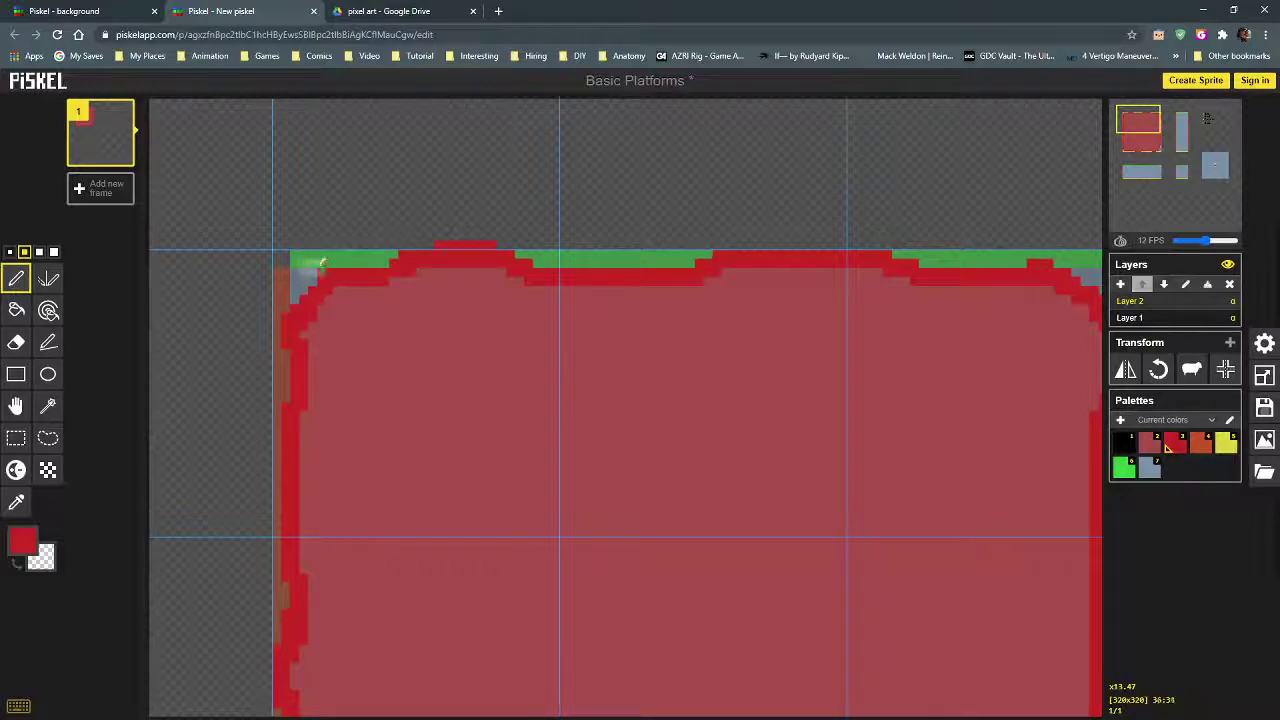
pyautogui.rightClick(403, 254)
# Step: Erase the outline bump below the platform's bottom grid line, thicken the outline above it, and patch the fill with its sampled colour
pyautogui.hscroll(10, 743, 429)
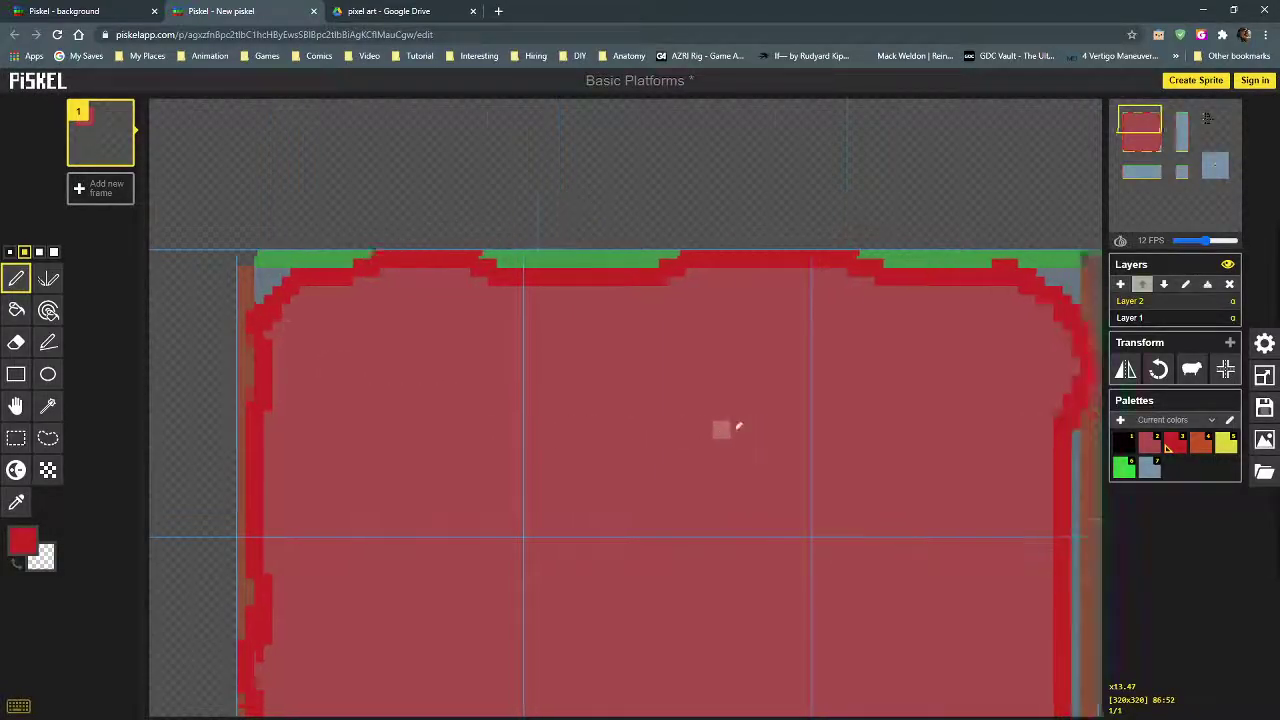
pyautogui.scroll(-10, 837, 463)
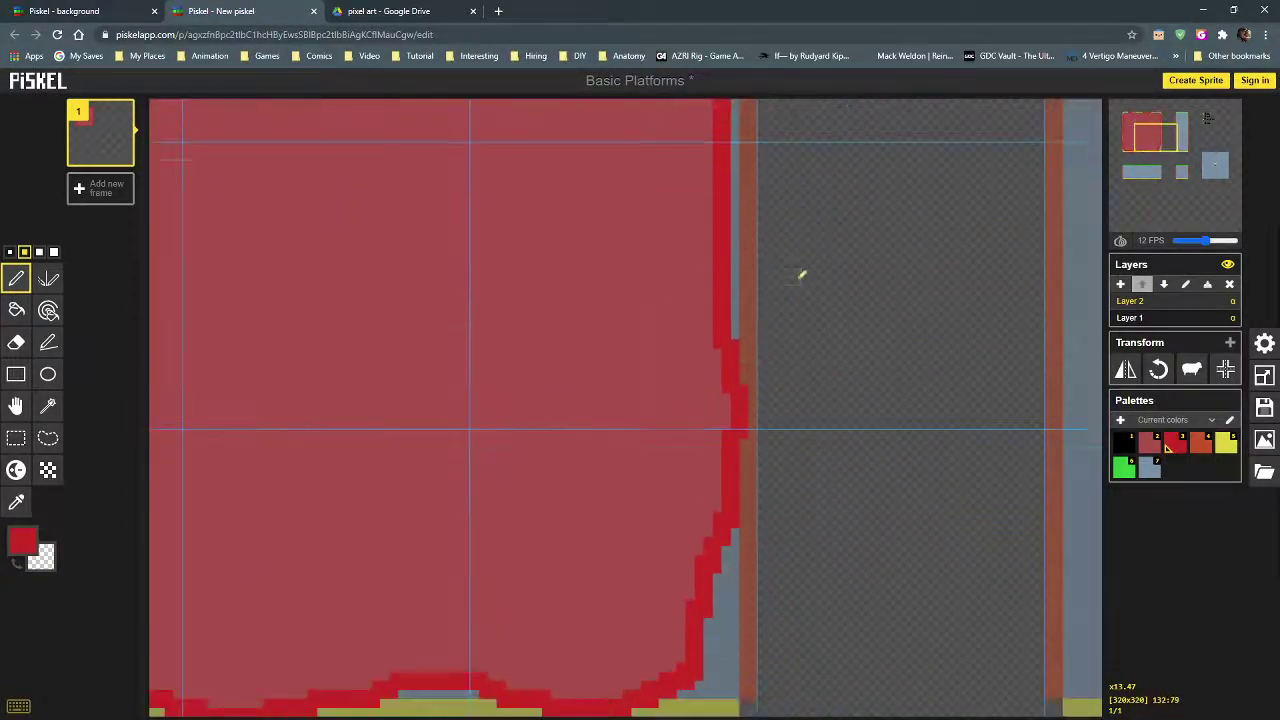
pyautogui.hscroll(-10, 730, 468)
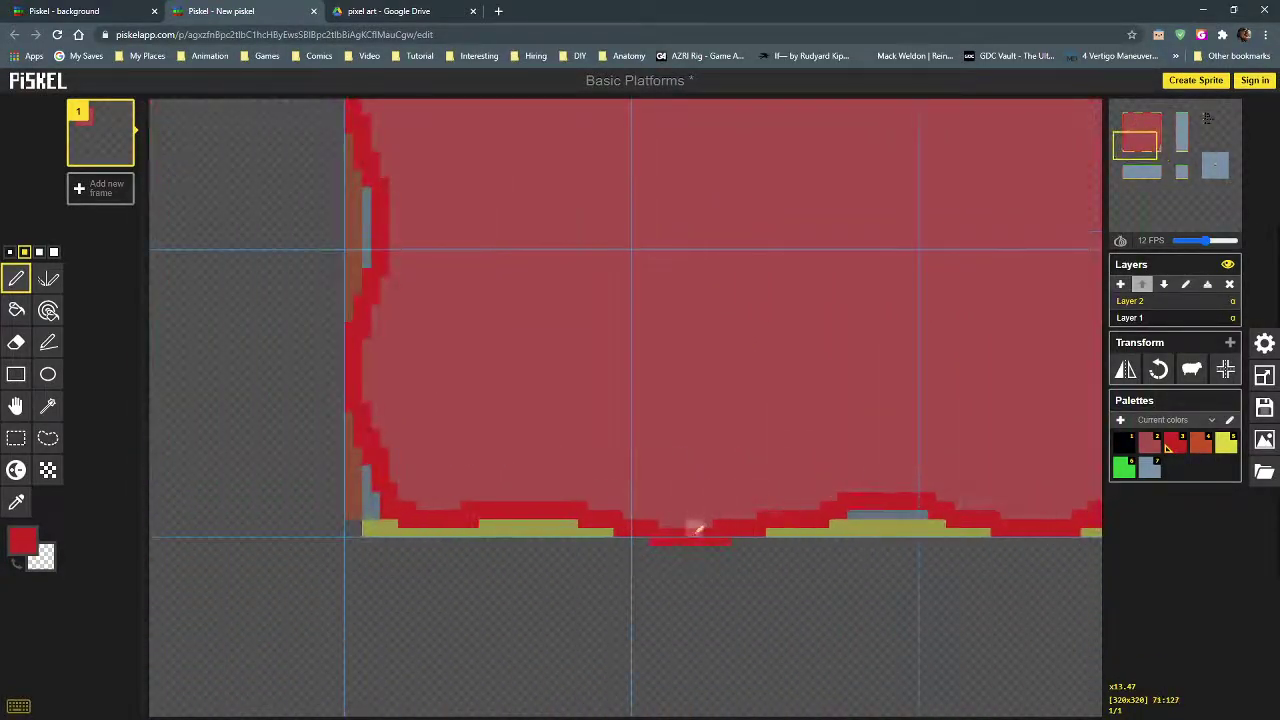
pyautogui.click(703, 514)
pyautogui.rightClick(720, 541)
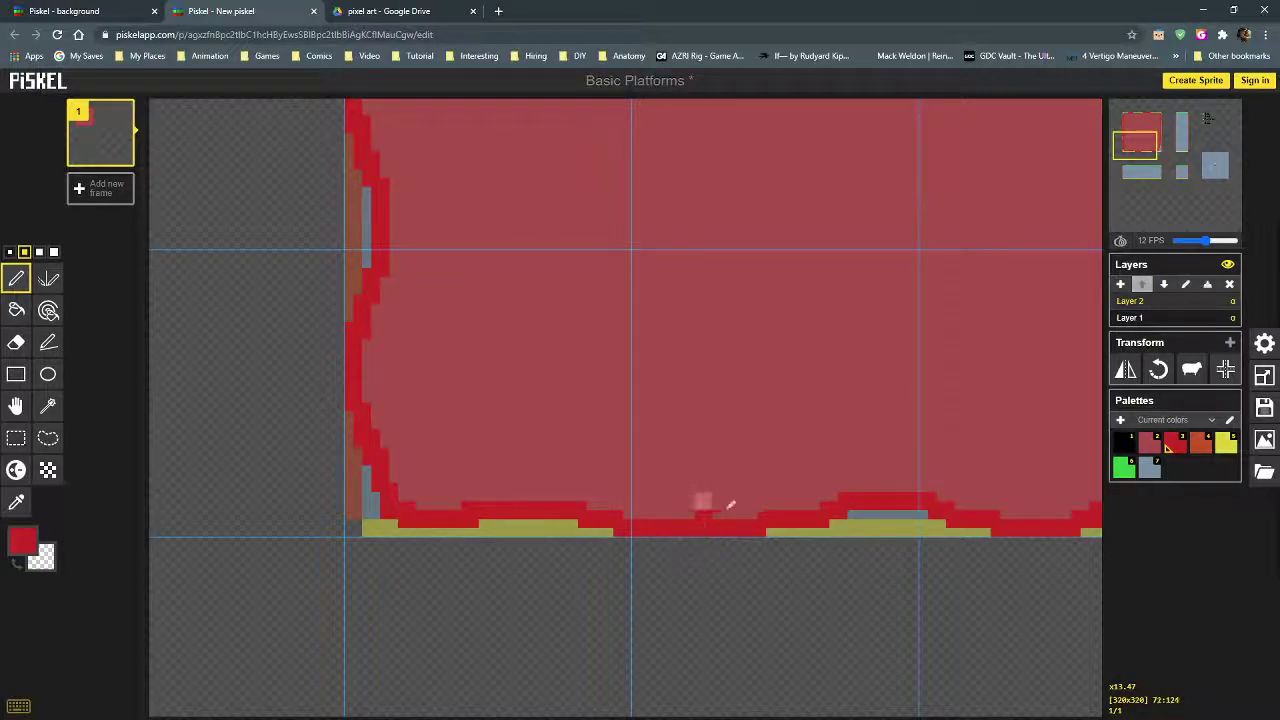
pyautogui.moveTo(708, 511); pyautogui.dragTo(680, 510, button='right')
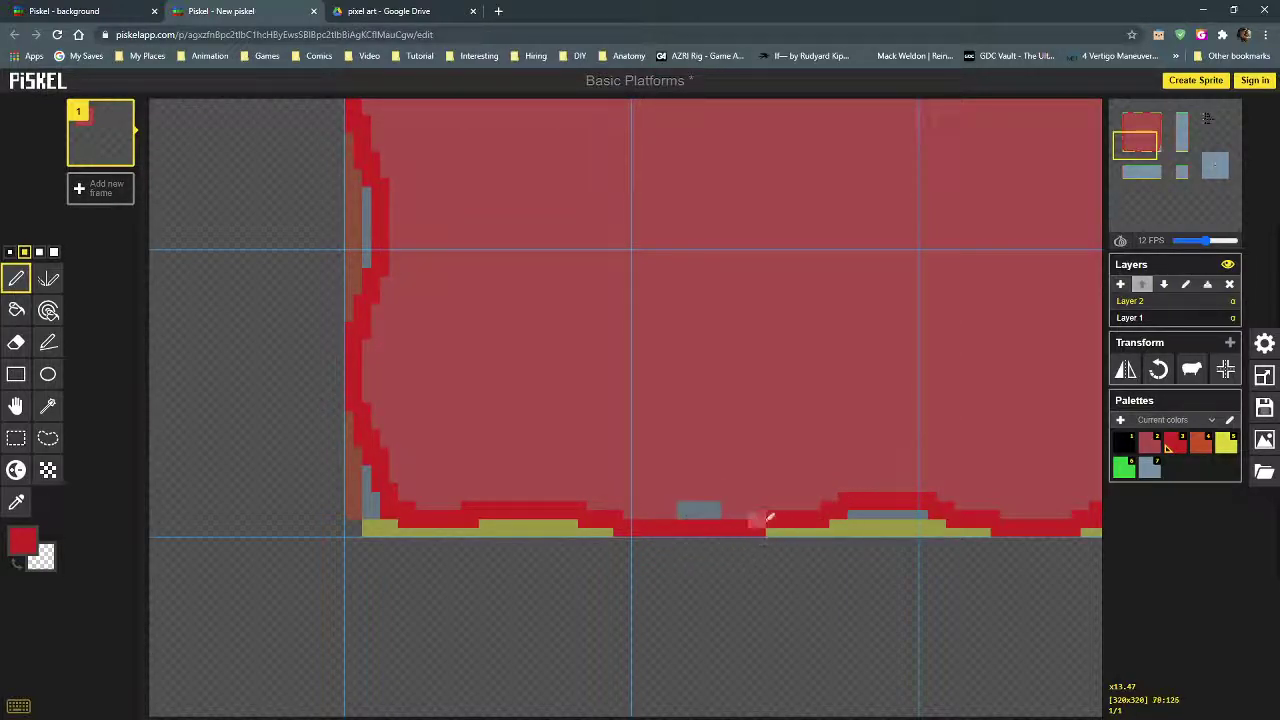
pyautogui.keyDown('alt'); pyautogui.click(731, 481); pyautogui.keyUp('alt')
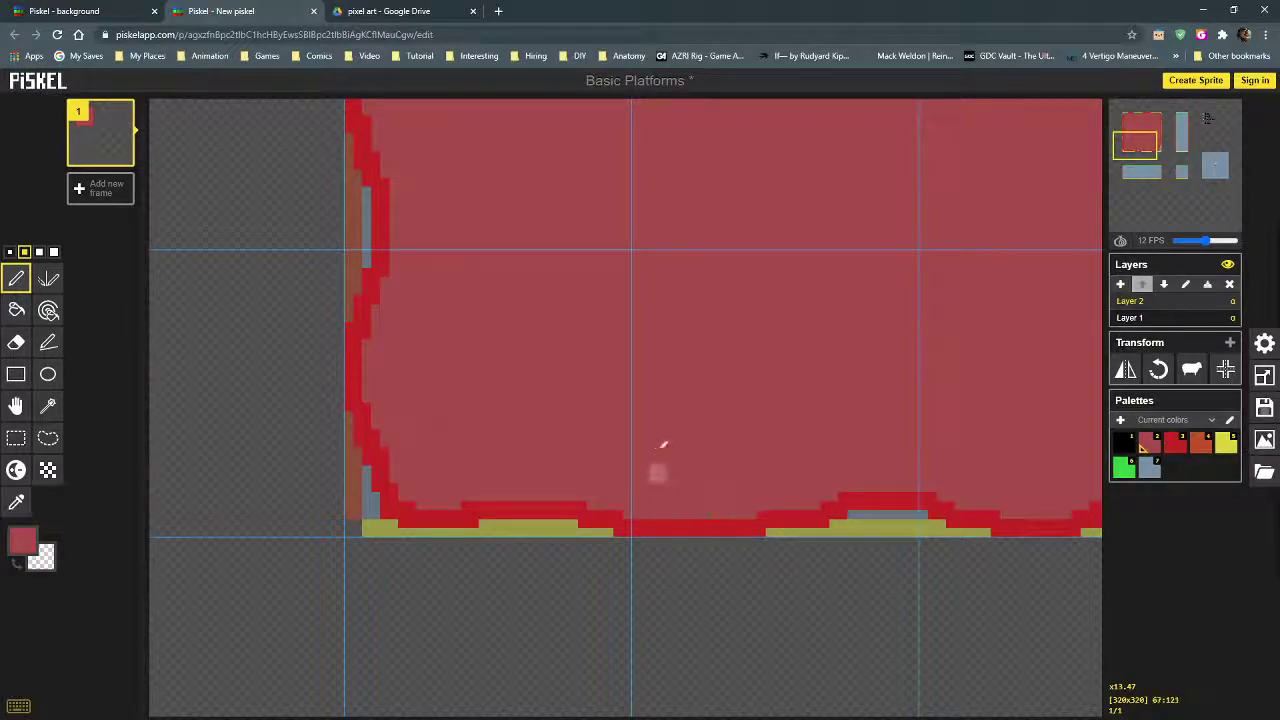
# Step: Examine the square platform's edges for outline pixels that stray outside the grid cells
pyautogui.scroll(5, 657, 500)
pyautogui.hscroll(3, 651, 406)
pyautogui.scroll(-3, 494, 380)
pyautogui.scroll(3, 623, 500)
pyautogui.moveTo(623, 500)
pyautogui.mouseDown(button='middle')
pyautogui.moveTo(663, 349)
pyautogui.moveTo(646, 414)
pyautogui.mouseUp(button='middle')
pyautogui.scroll(-3, 646, 414)
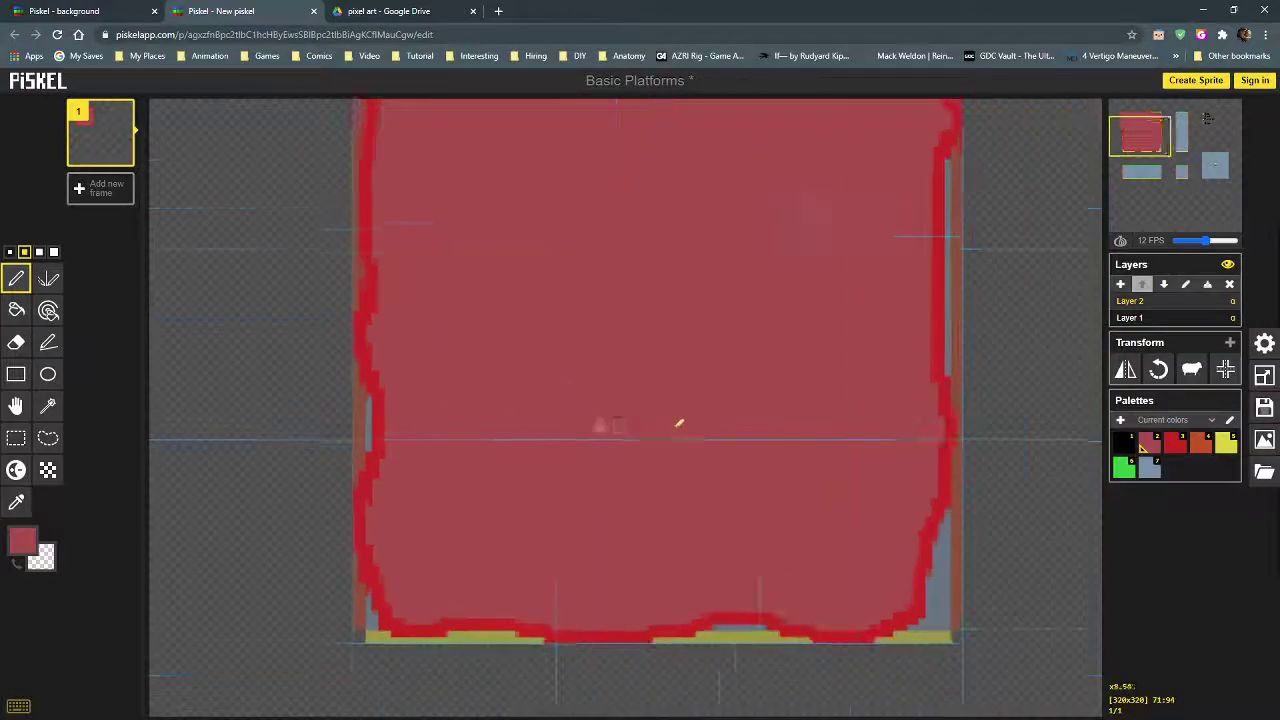
pyautogui.scroll(-1, 717, 411)
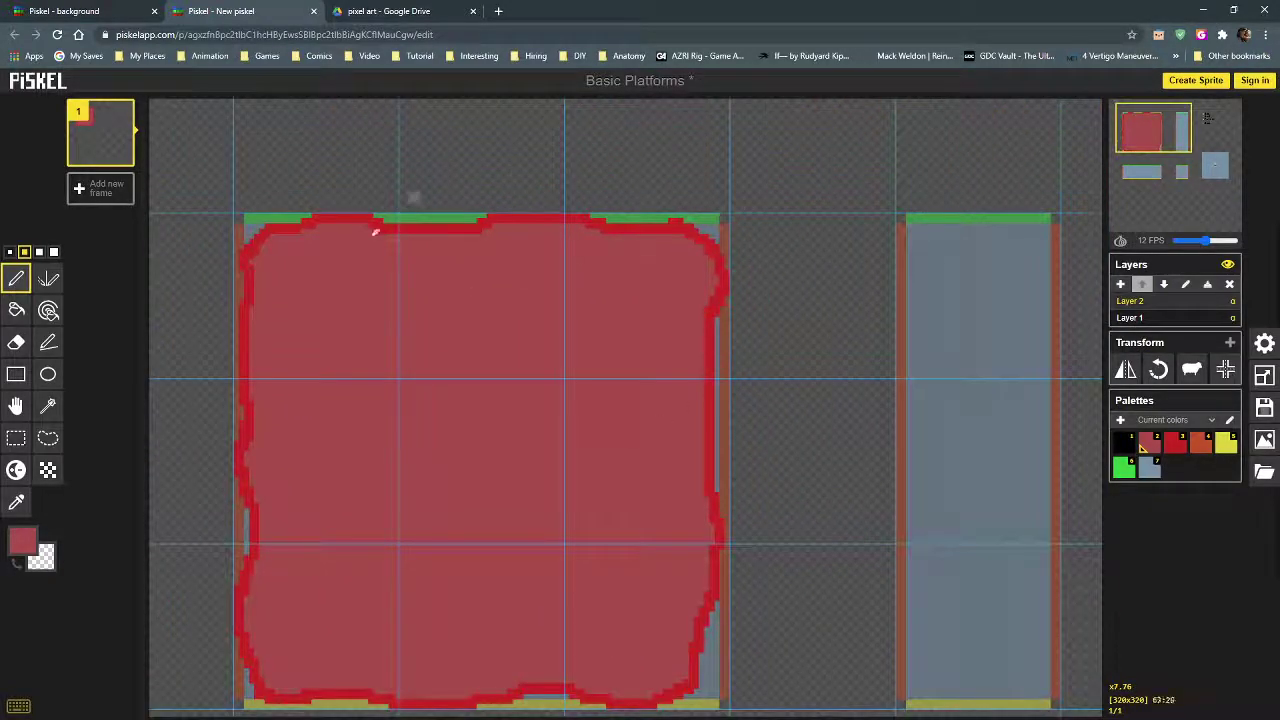
pyautogui.moveTo(571, 429)
pyautogui.mouseDown(button='middle')
pyautogui.moveTo(582, 420)
pyautogui.moveTo(569, 406)
pyautogui.moveTo(531, 414)
pyautogui.moveTo(552, 402)
pyautogui.mouseUp(button='middle')
# Step: Copy the square platform's middle right tile into the middle cell of the tall narrow platform
pyautogui.click(15, 437)
pyautogui.scroll(-2, 520, 437)
pyautogui.scroll(-1, 571, 500)
pyautogui.moveTo(571, 500)
pyautogui.mouseDown(button='middle')
pyautogui.moveTo(571, 423)
pyautogui.moveTo(571, 486)
pyautogui.mouseUp(button='middle')
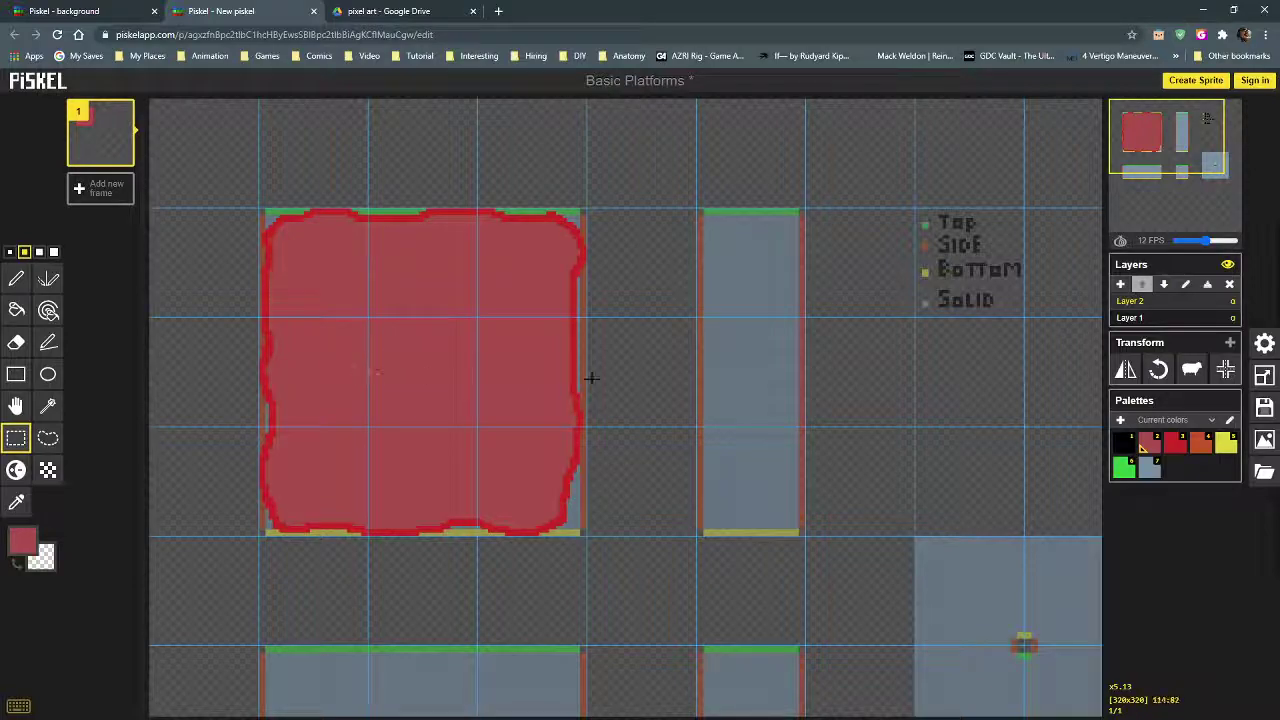
pyautogui.moveTo(686, 508)
pyautogui.mouseDown(button='middle')
pyautogui.moveTo(680, 403)
pyautogui.moveTo(680, 466)
pyautogui.moveTo(592, 461)
pyautogui.moveTo(558, 327)
pyautogui.mouseUp(button='middle')
pyautogui.scroll(1, 592, 461)
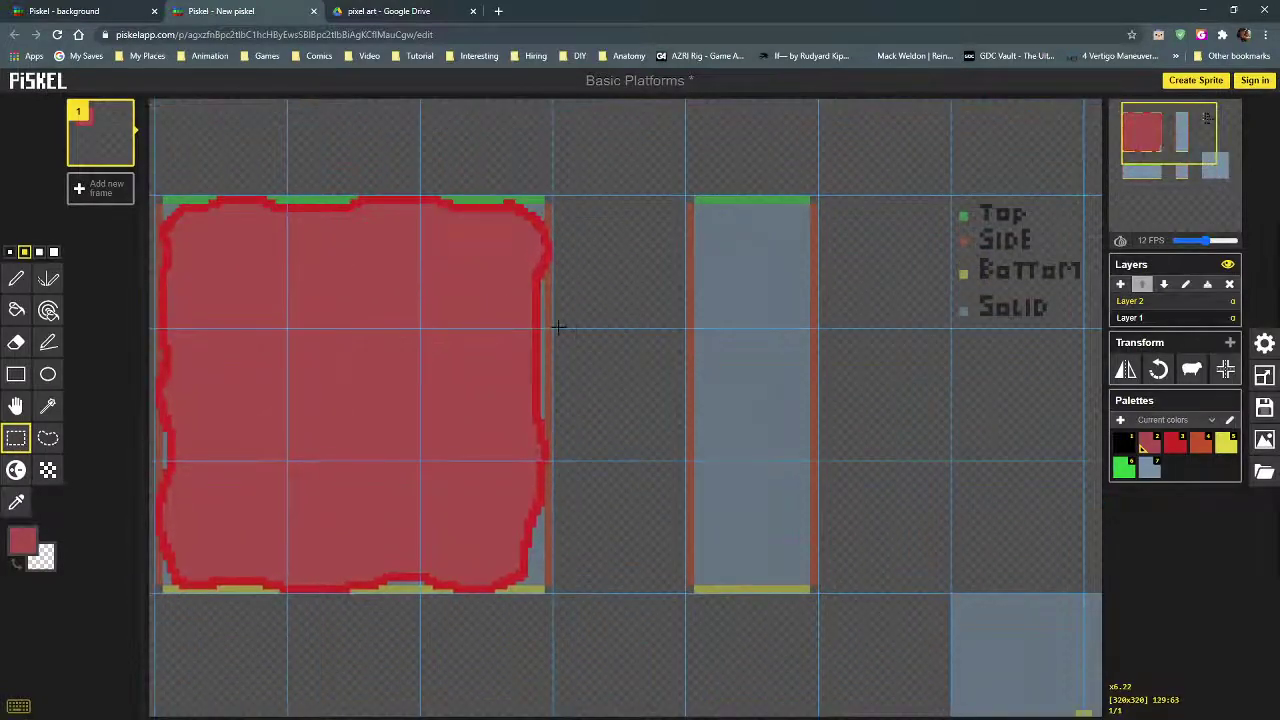
pyautogui.moveTo(552, 328); pyautogui.dragTo(423, 458)
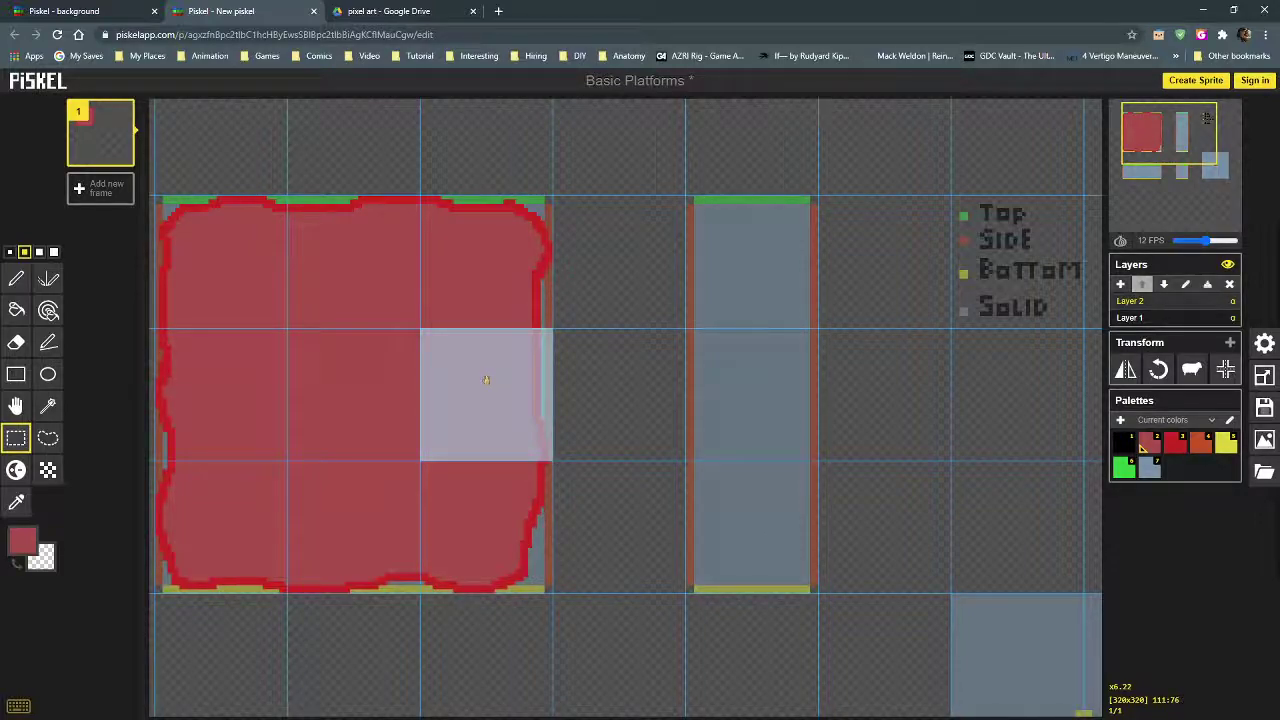
pyautogui.moveTo(486, 380); pyautogui.dragTo(757, 380)
pyautogui.click(899, 406)
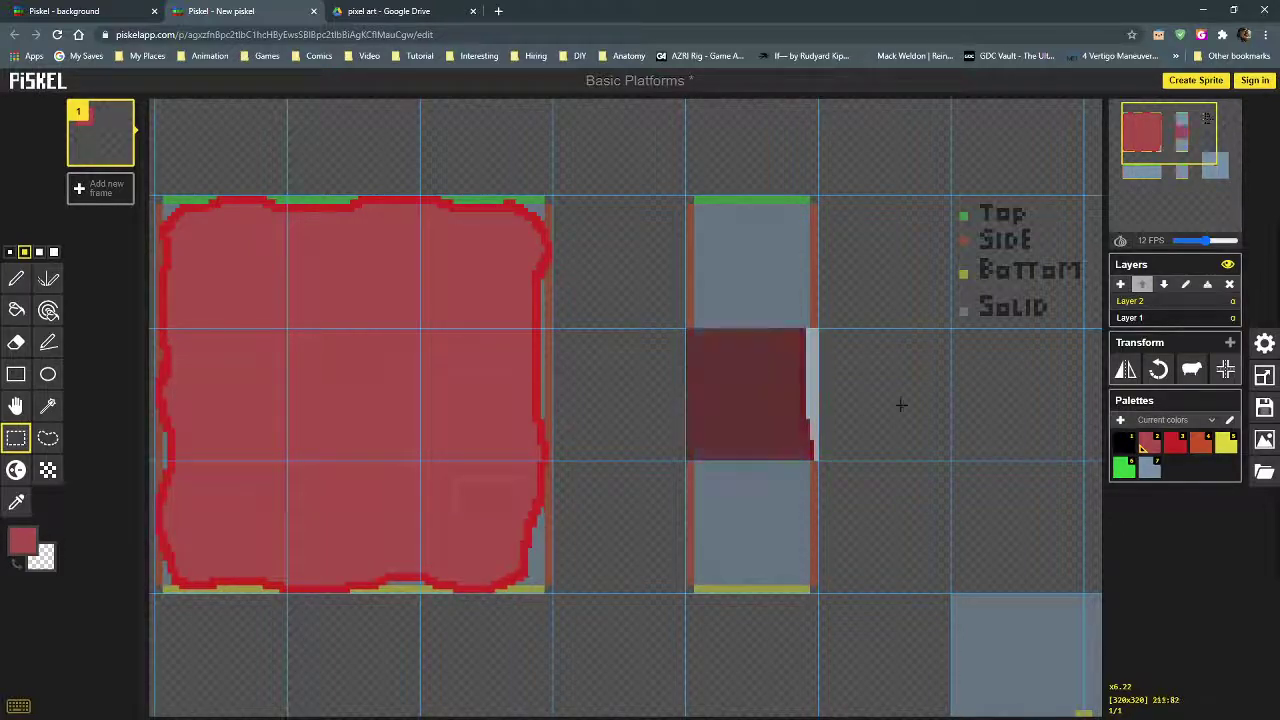
pyautogui.moveTo(802, 334); pyautogui.dragTo(800, 450)
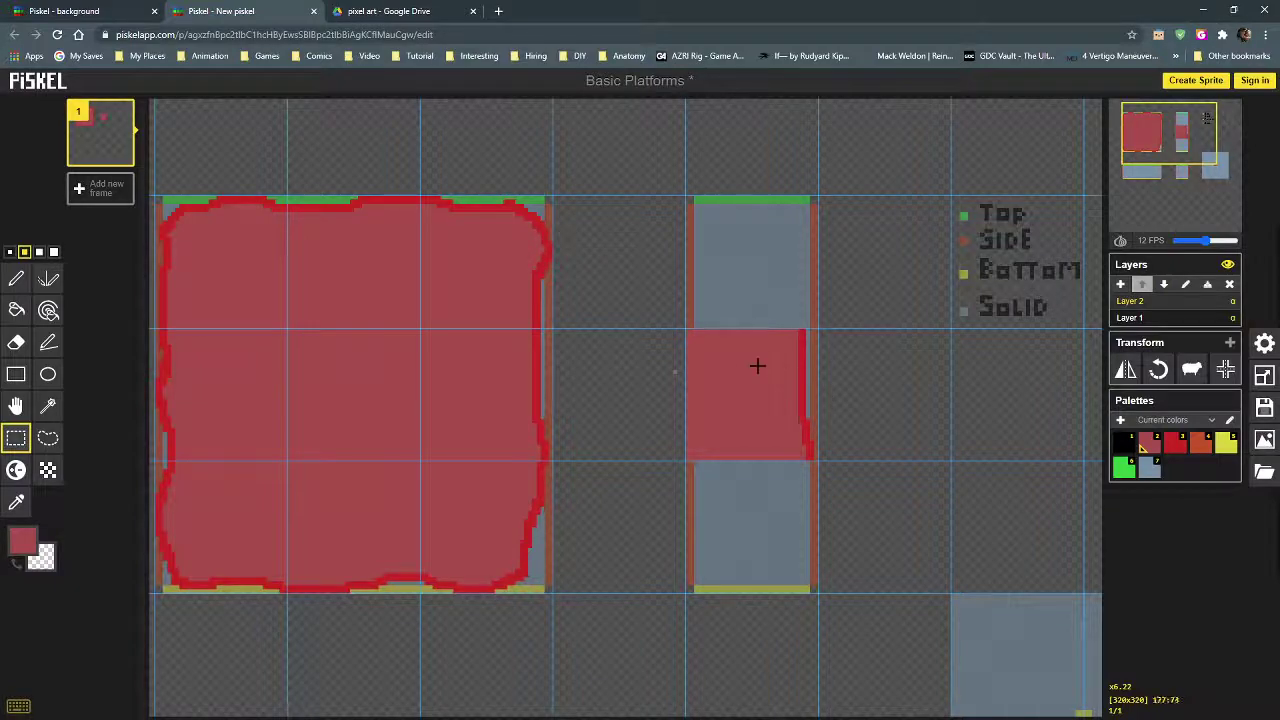
# Step: Copy a narrow strip of the square platform's middle left edge onto the left side of the narrow platform's middle tile
pyautogui.moveTo(254, 372); pyautogui.dragTo(282, 366, button='middle')
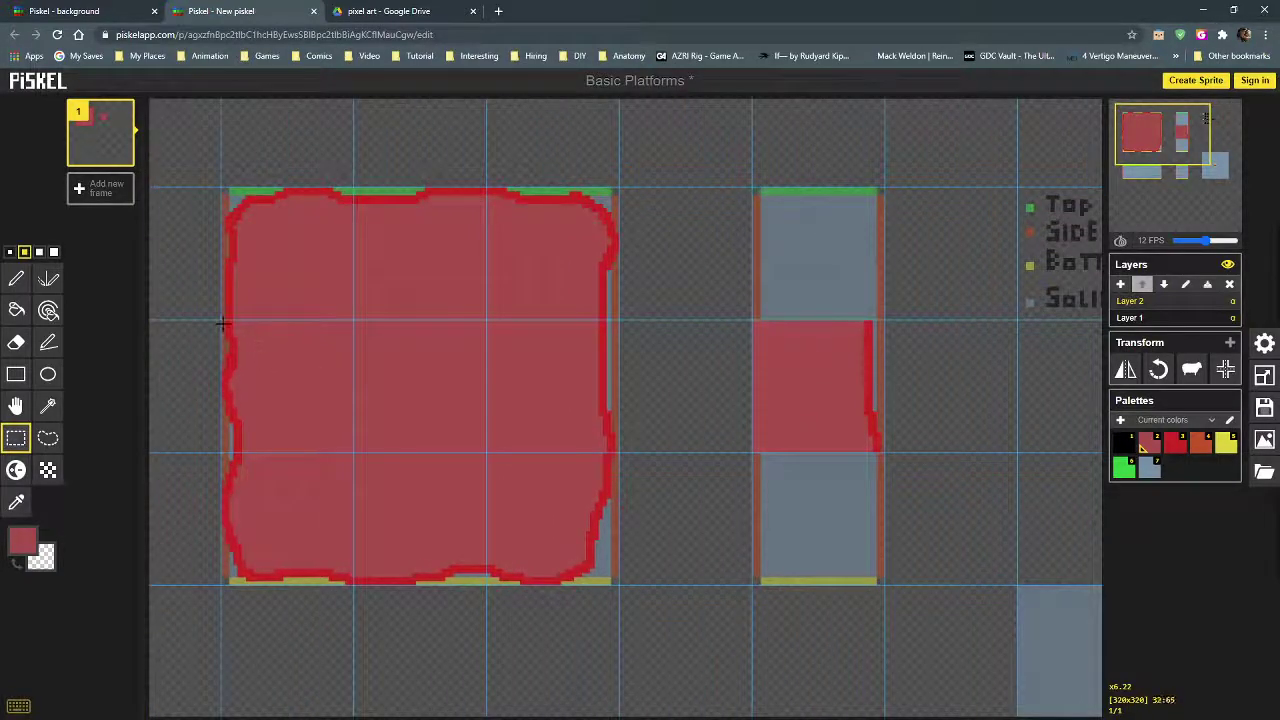
pyautogui.moveTo(222, 321); pyautogui.dragTo(257, 451)
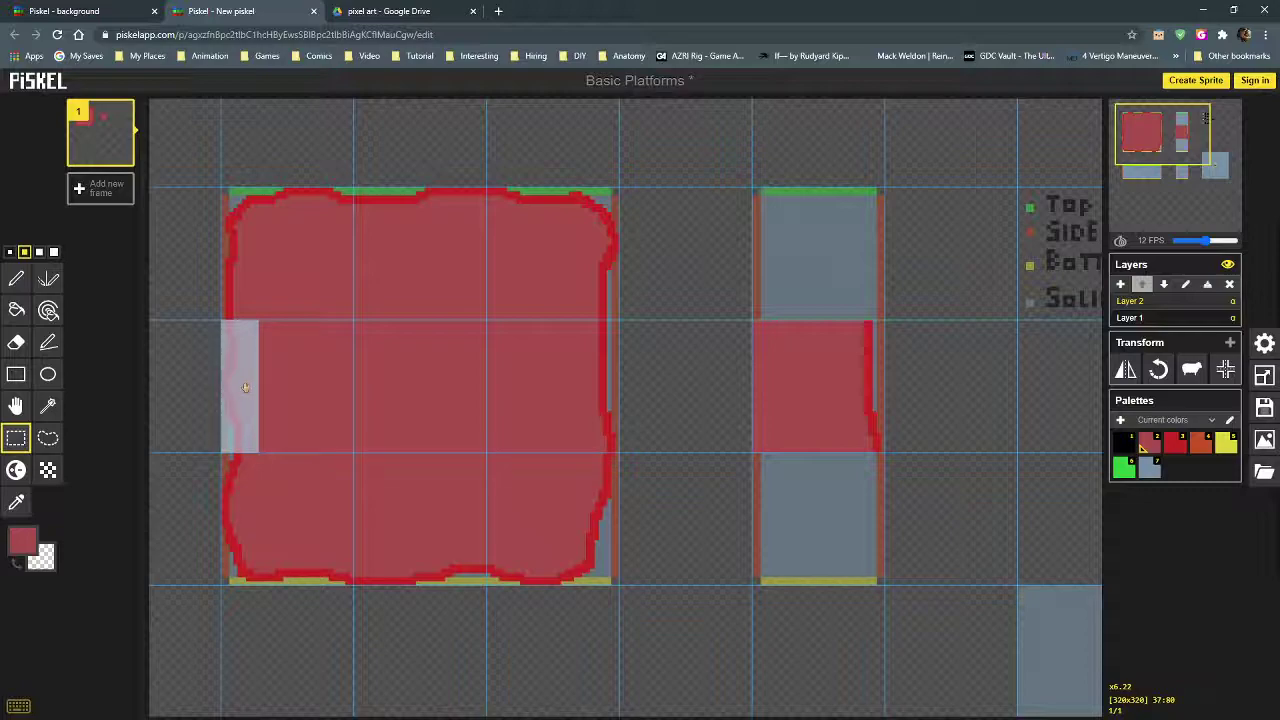
pyautogui.moveTo(244, 388); pyautogui.dragTo(771, 381)
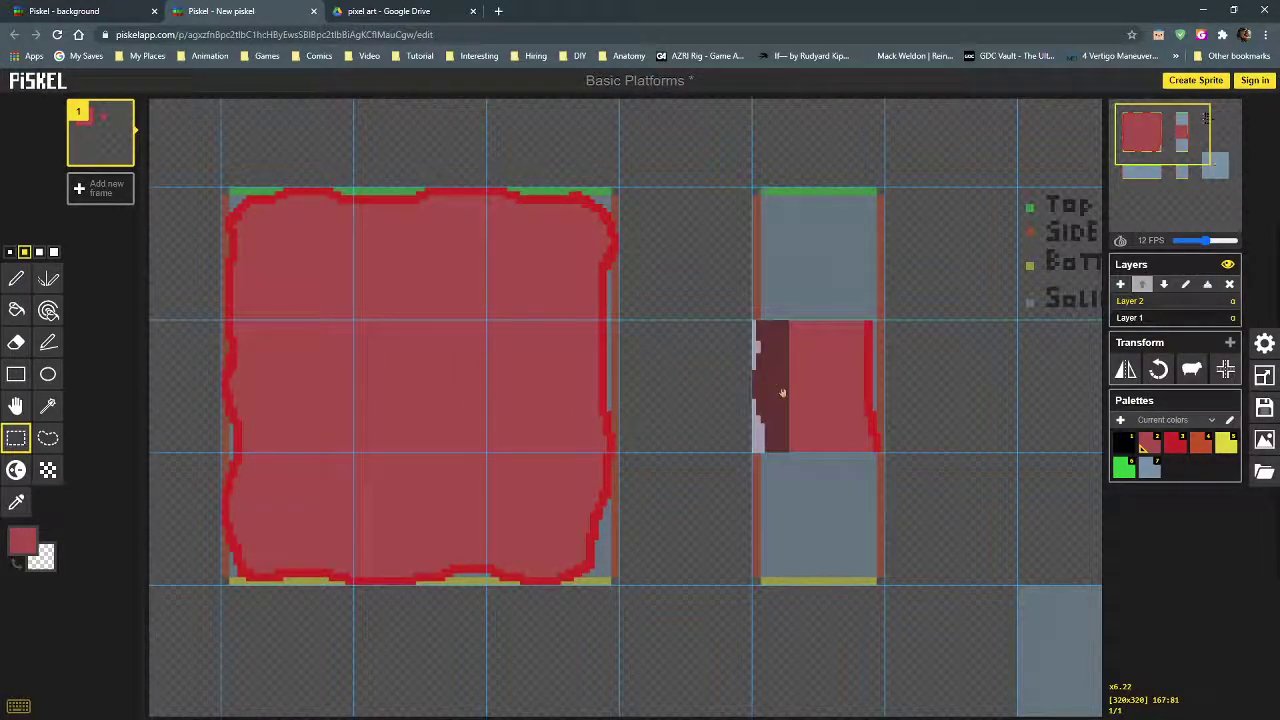
pyautogui.click(937, 377)
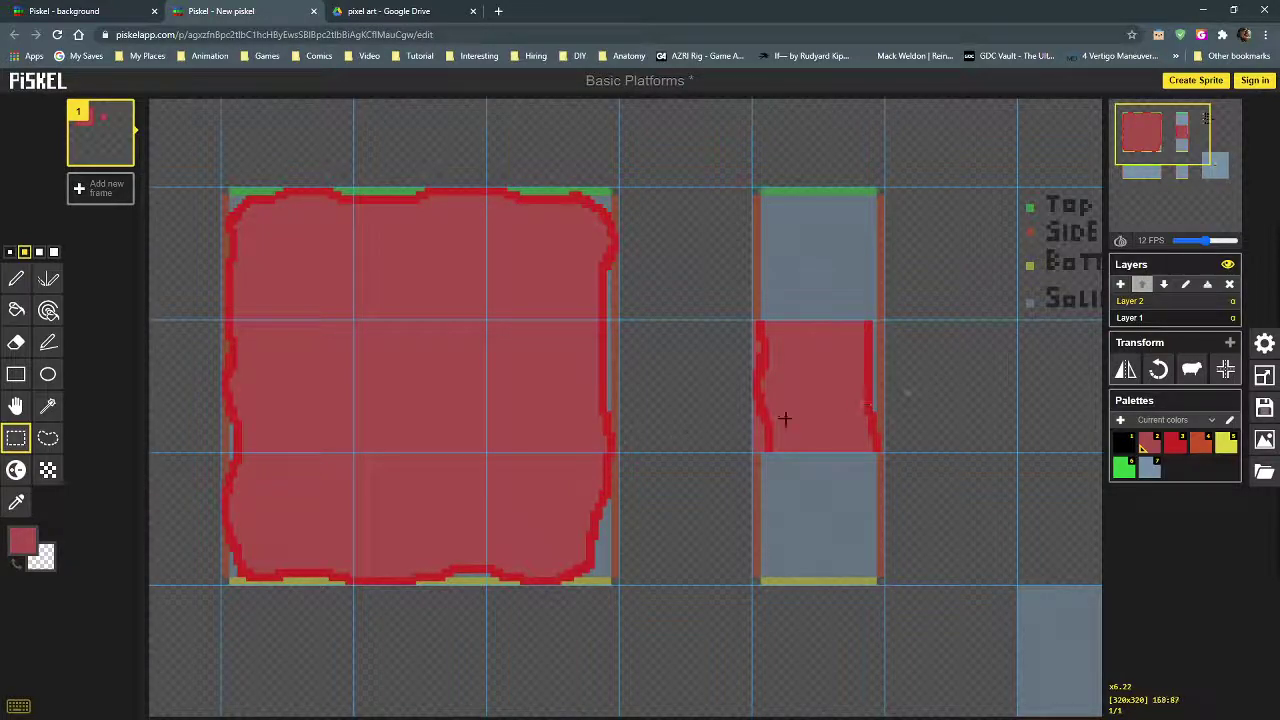
# Step: Copy the square platform's middle left tile and stack three copies vertically in the empty area below the template to inspect their seams
pyautogui.click(16, 310)
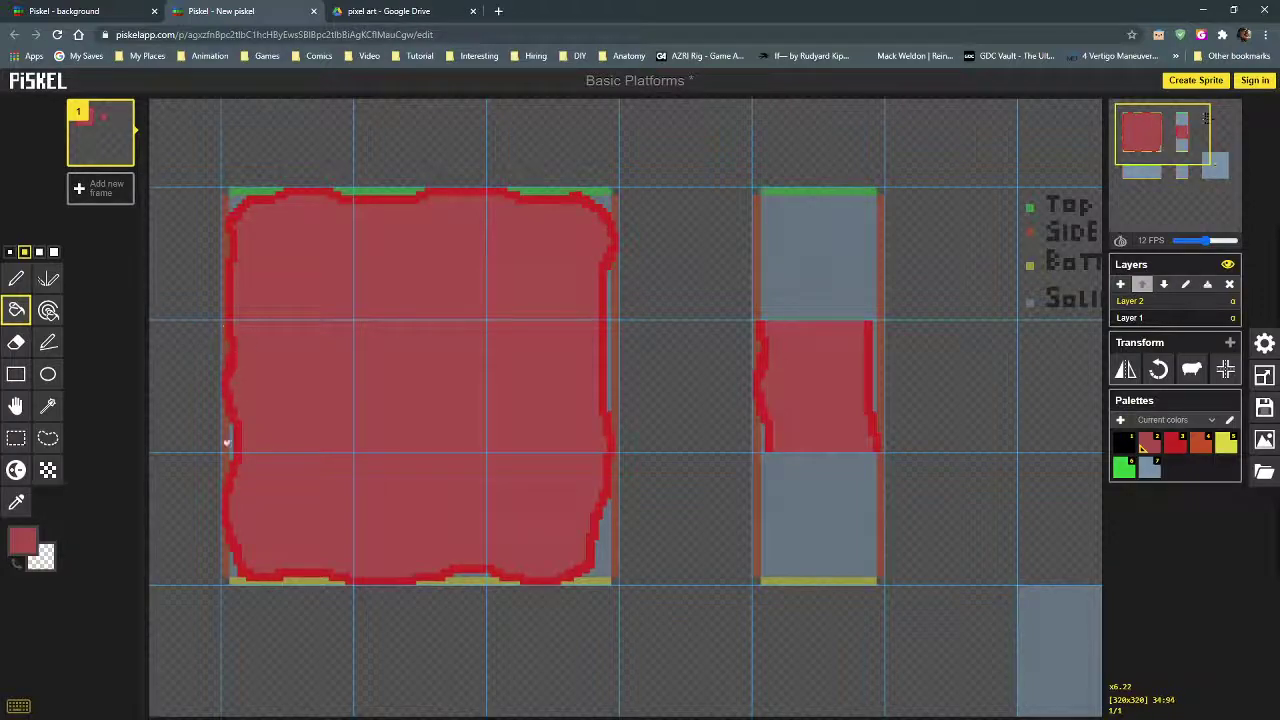
pyautogui.scroll(2, 229, 443)
pyautogui.scroll(1, 227, 443)
pyautogui.moveTo(251, 400); pyautogui.dragTo(474, 418, button='middle')
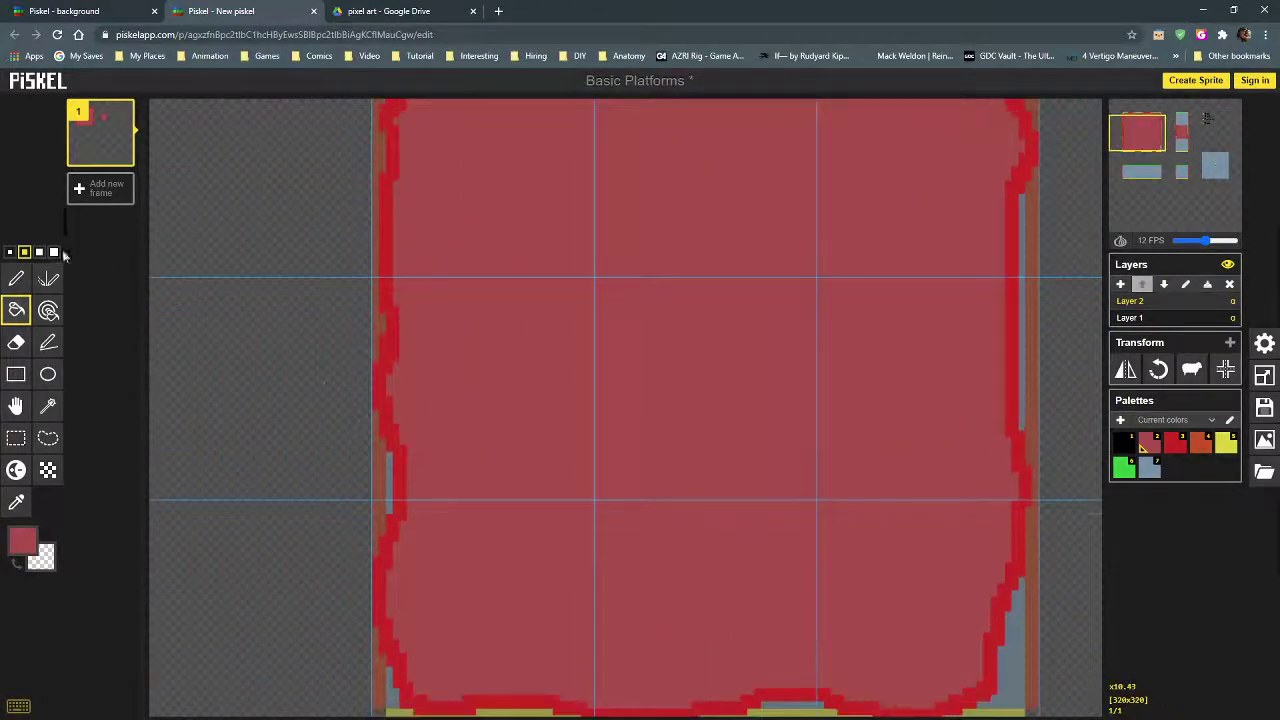
pyautogui.click(16, 437)
pyautogui.moveTo(375, 279); pyautogui.dragTo(588, 489)
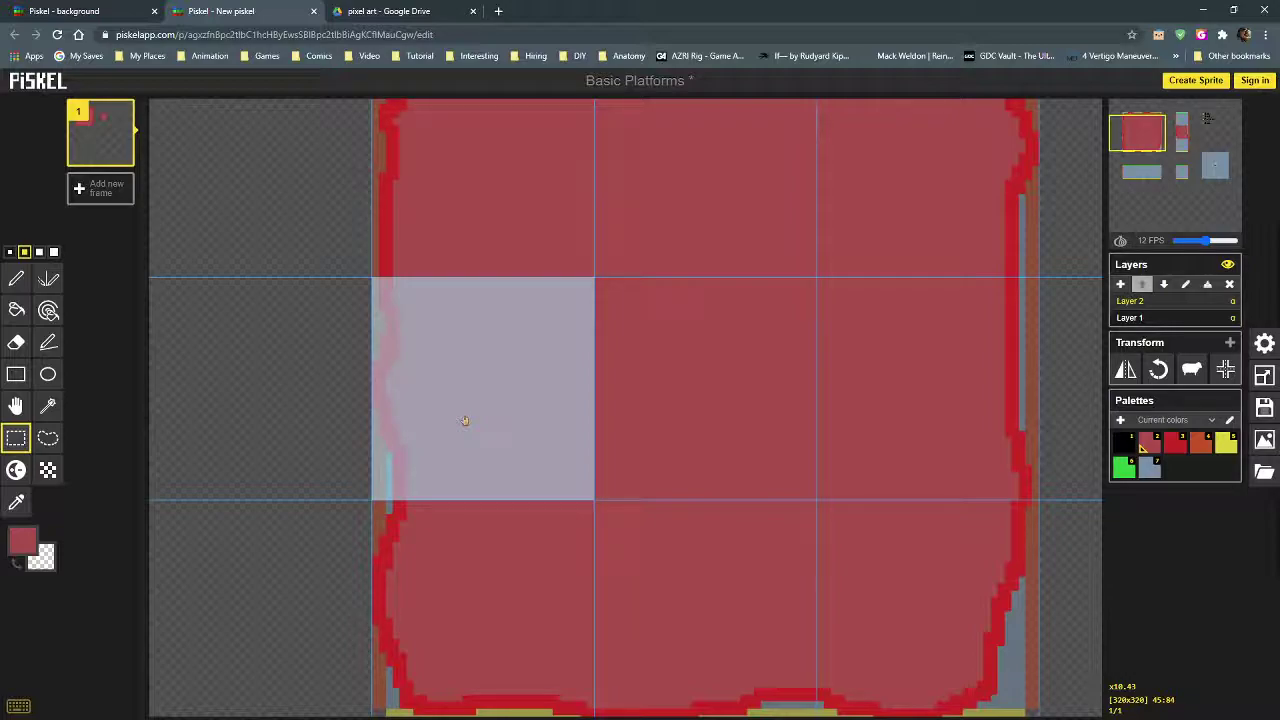
pyautogui.scroll(-2, 465, 420)
pyautogui.moveTo(520, 520); pyautogui.dragTo(543, 403, button='middle')
pyautogui.moveTo(366, 251); pyautogui.dragTo(386, 332, button='middle')
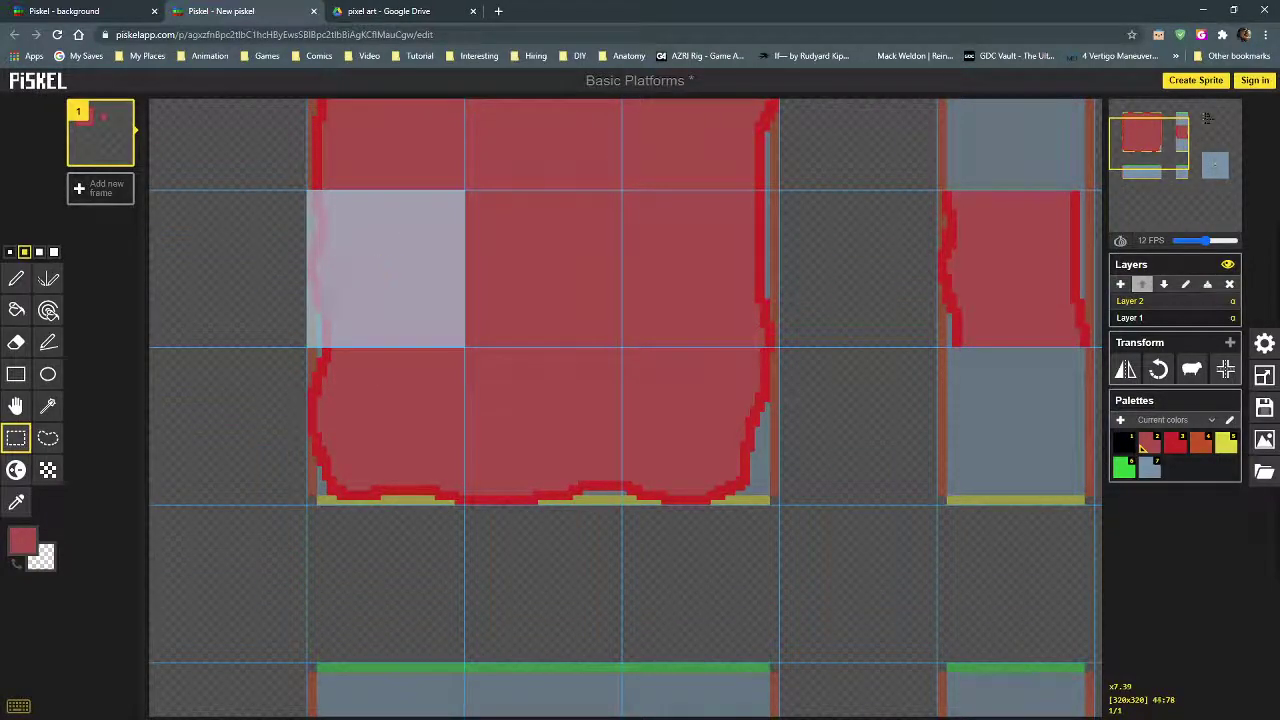
pyautogui.scroll(-1, 371, 263)
pyautogui.moveTo(777, 581); pyautogui.dragTo(784, 403, button='middle')
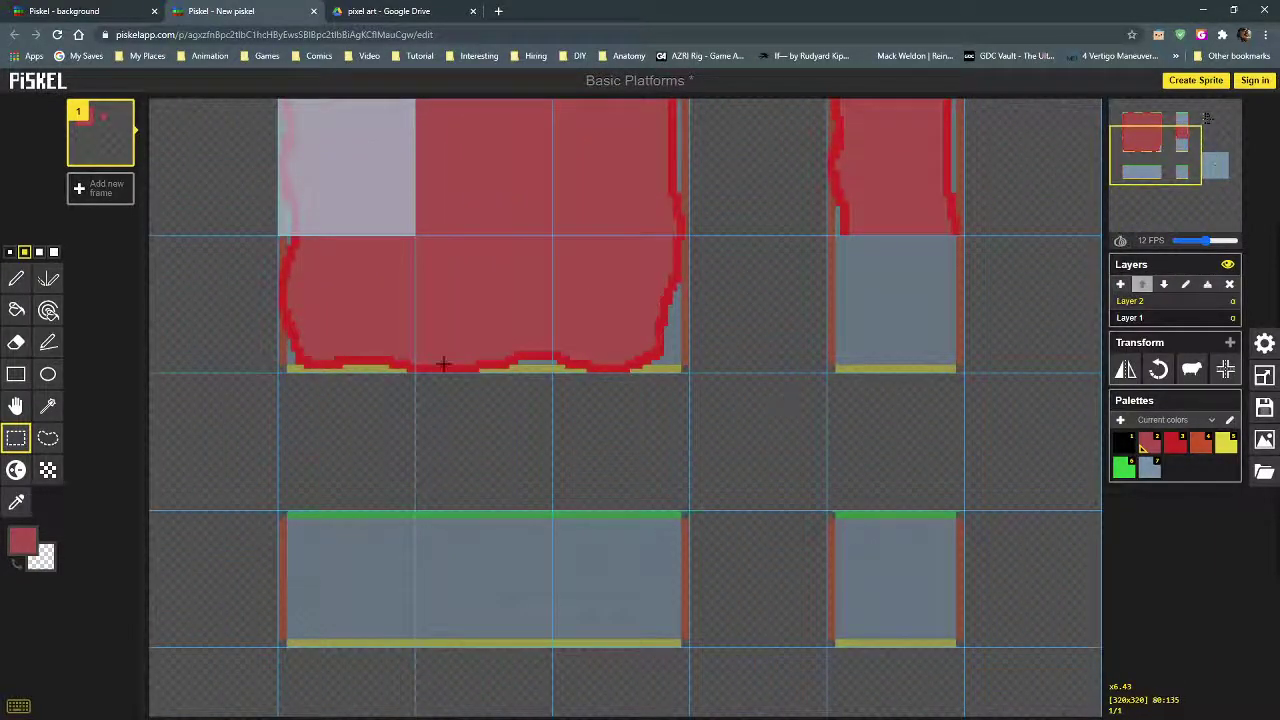
pyautogui.moveTo(643, 537); pyautogui.dragTo(449, 140, button='middle')
pyautogui.scroll(-1, 481, 292)
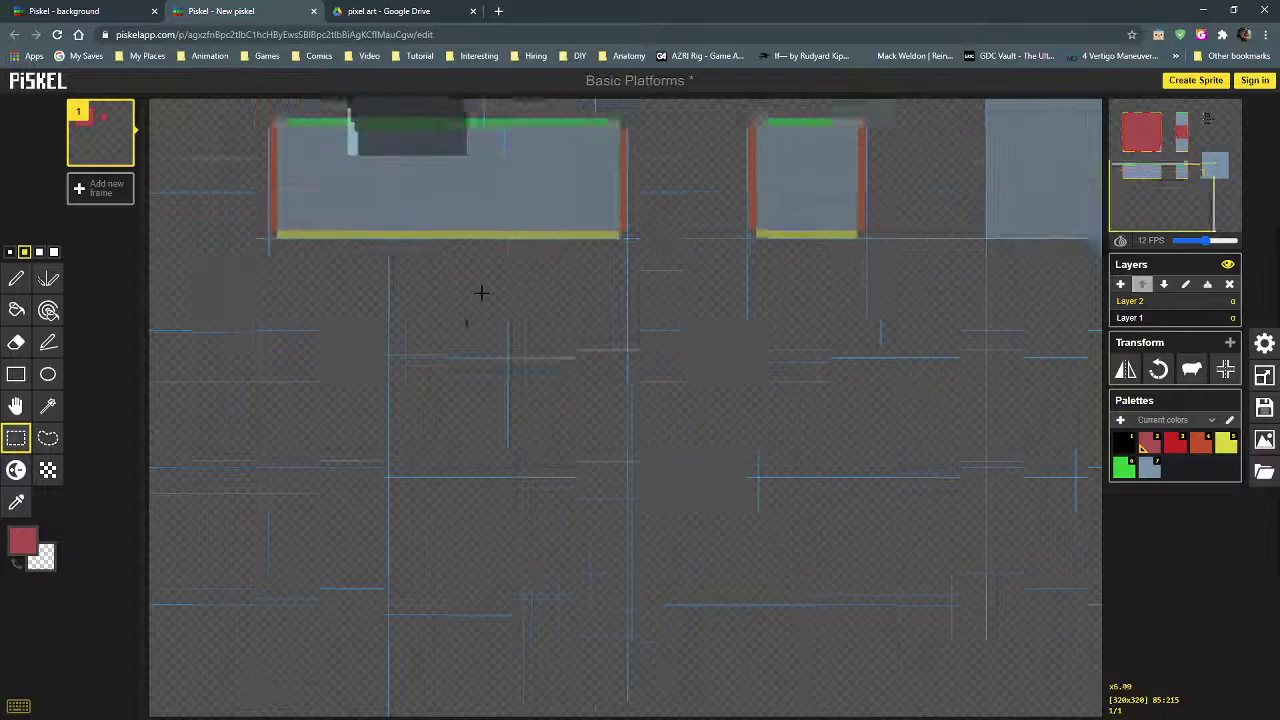
pyautogui.moveTo(406, 171); pyautogui.dragTo(441, 606)
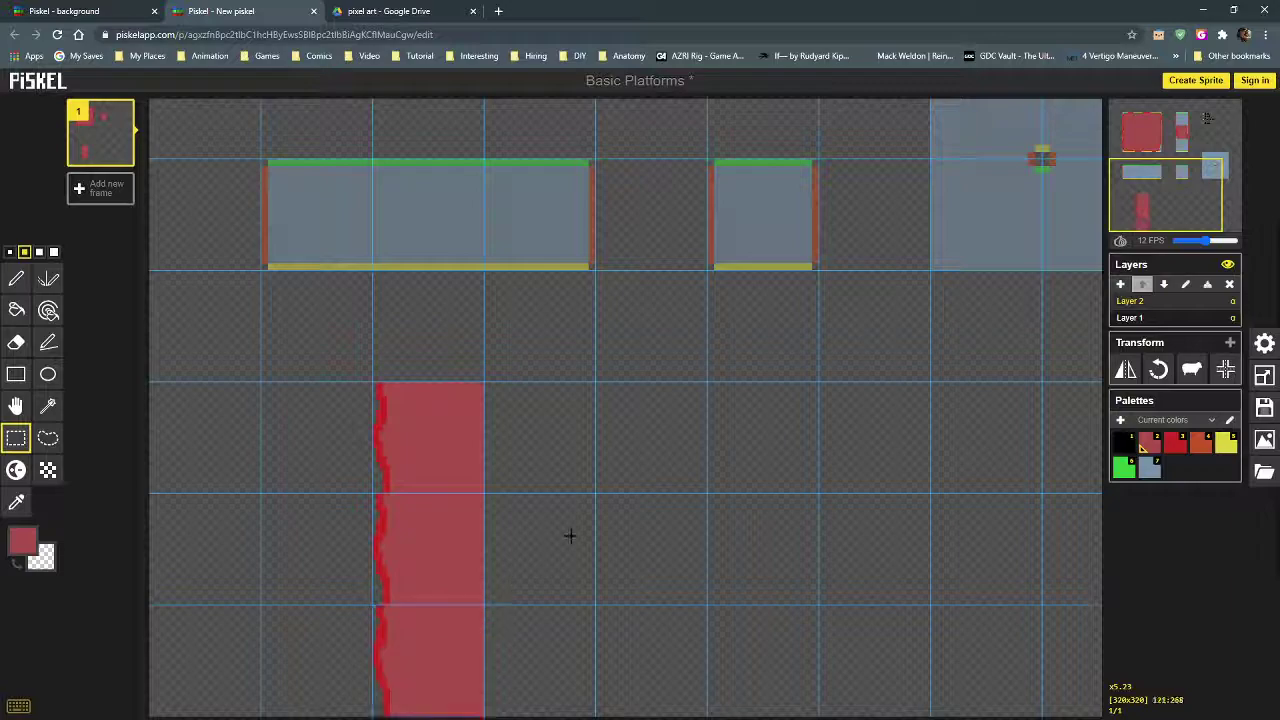
pyautogui.scroll(3, 460, 583)
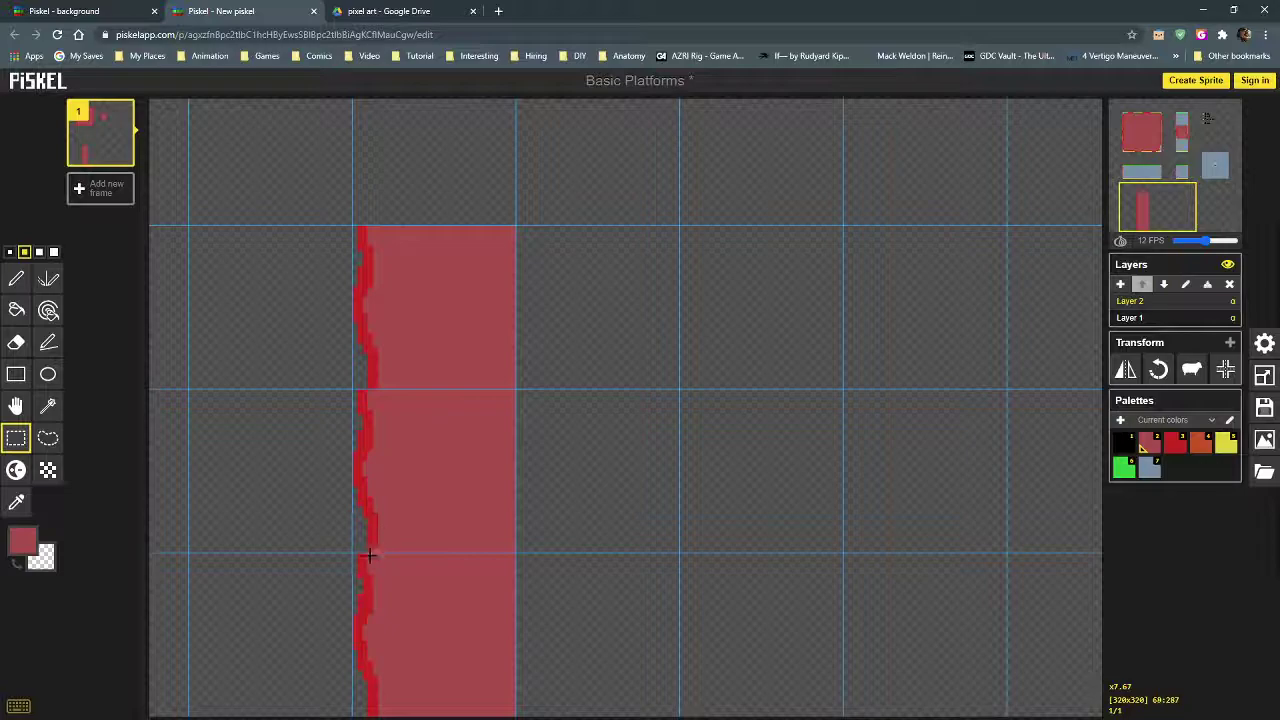
# Step: Look over the background sprite, the Basic Platforms.png image in Google Drive, and the stone tile scene in Unity's Game view
pyautogui.scroll(3, 329, 491)
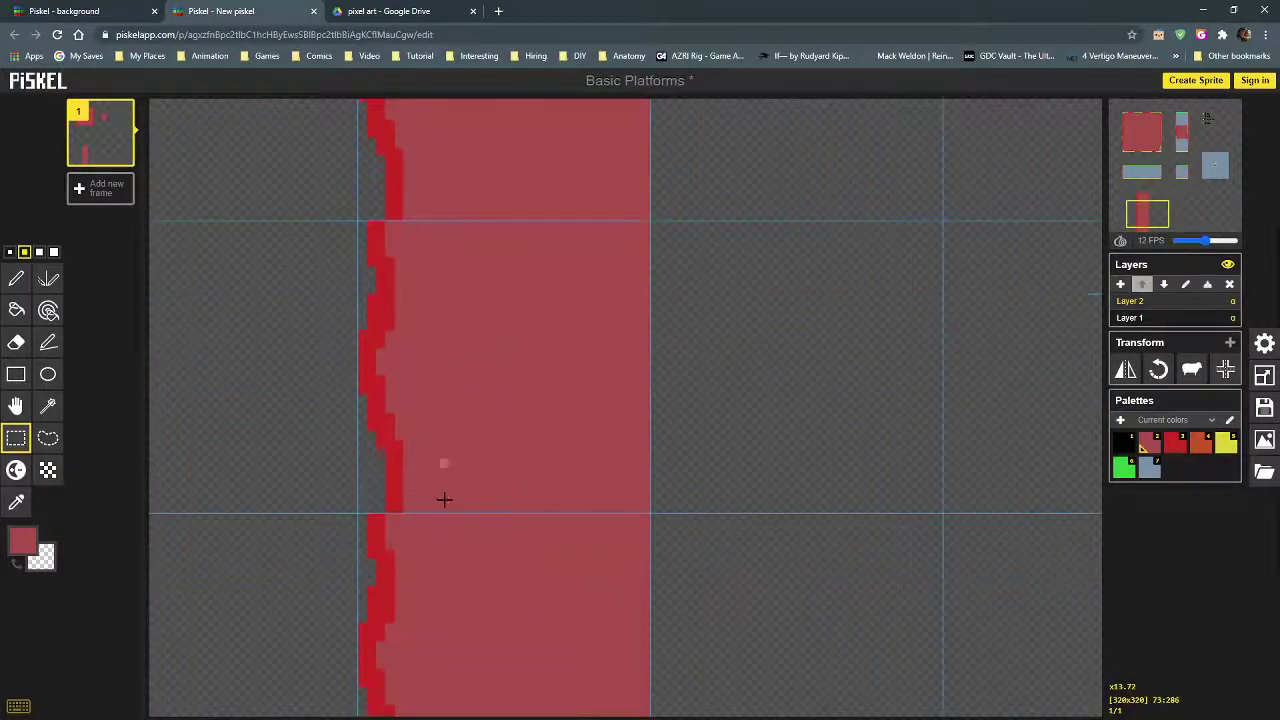
pyautogui.click(14, 281)
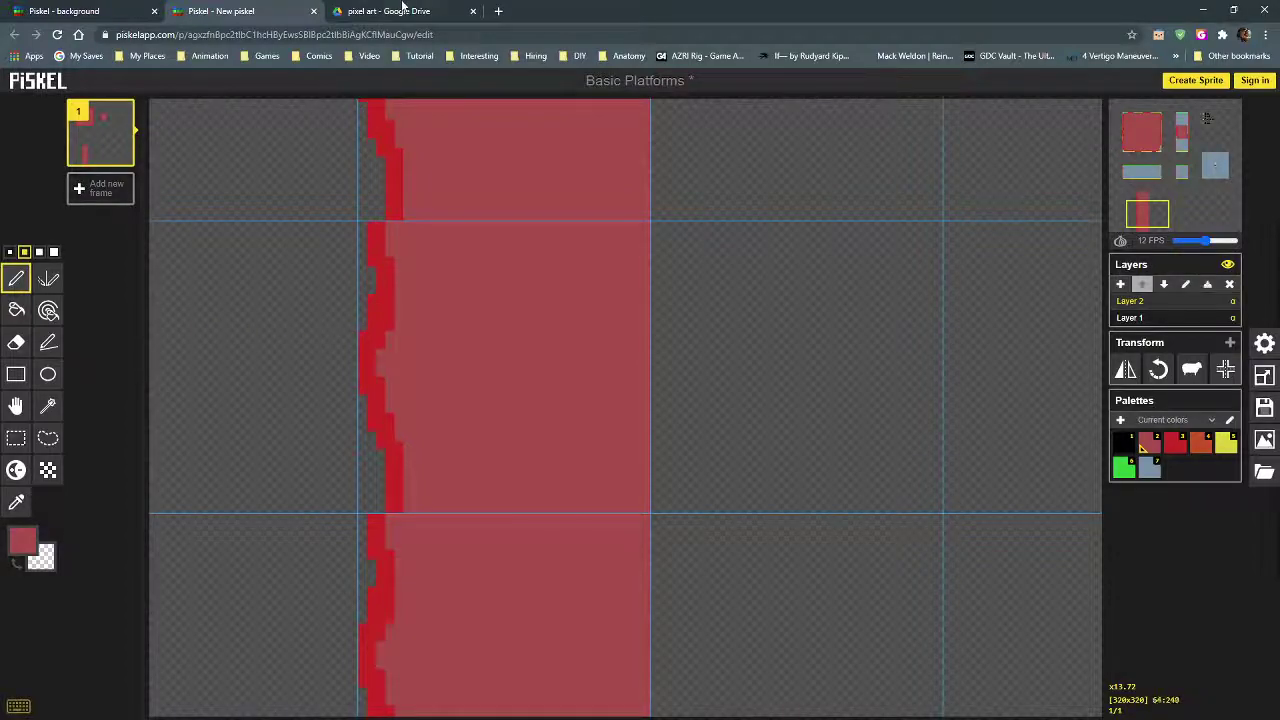
pyautogui.click(57, 11)
pyautogui.click(271, 11)
pyautogui.click(446, 12)
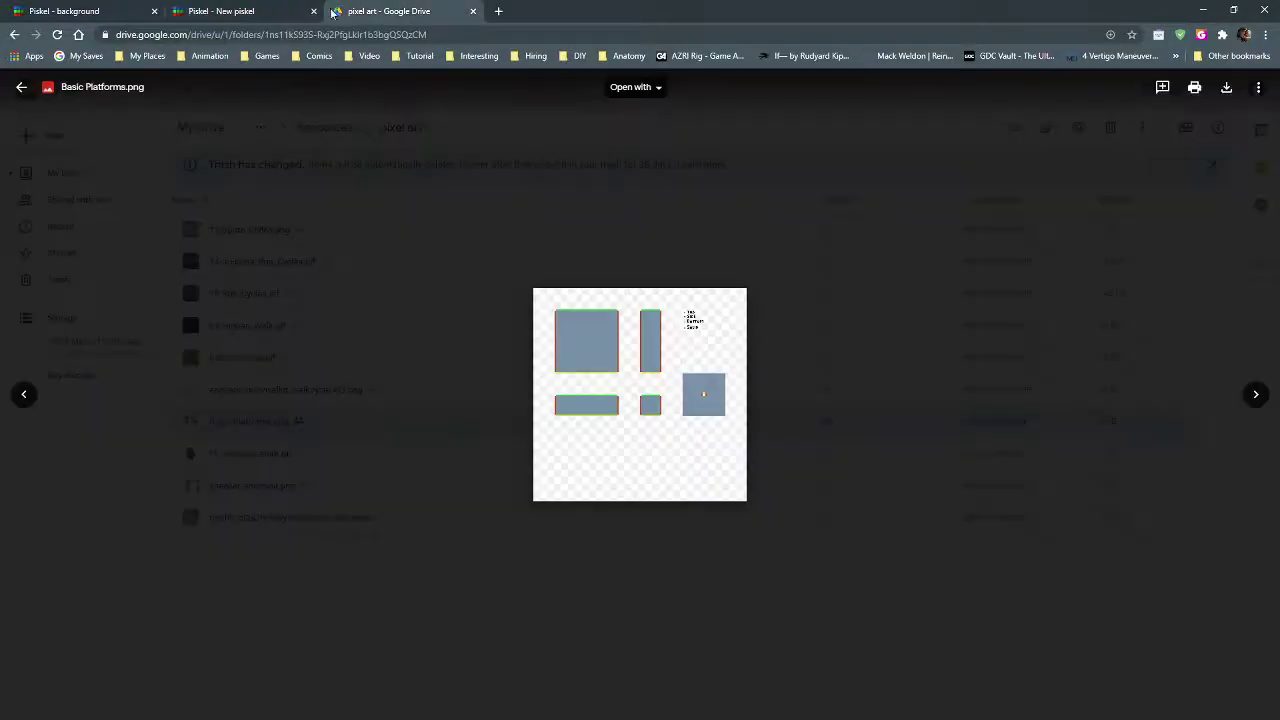
pyautogui.click(240, 11)
pyautogui.click(93, 11)
pyautogui.click(222, 11)
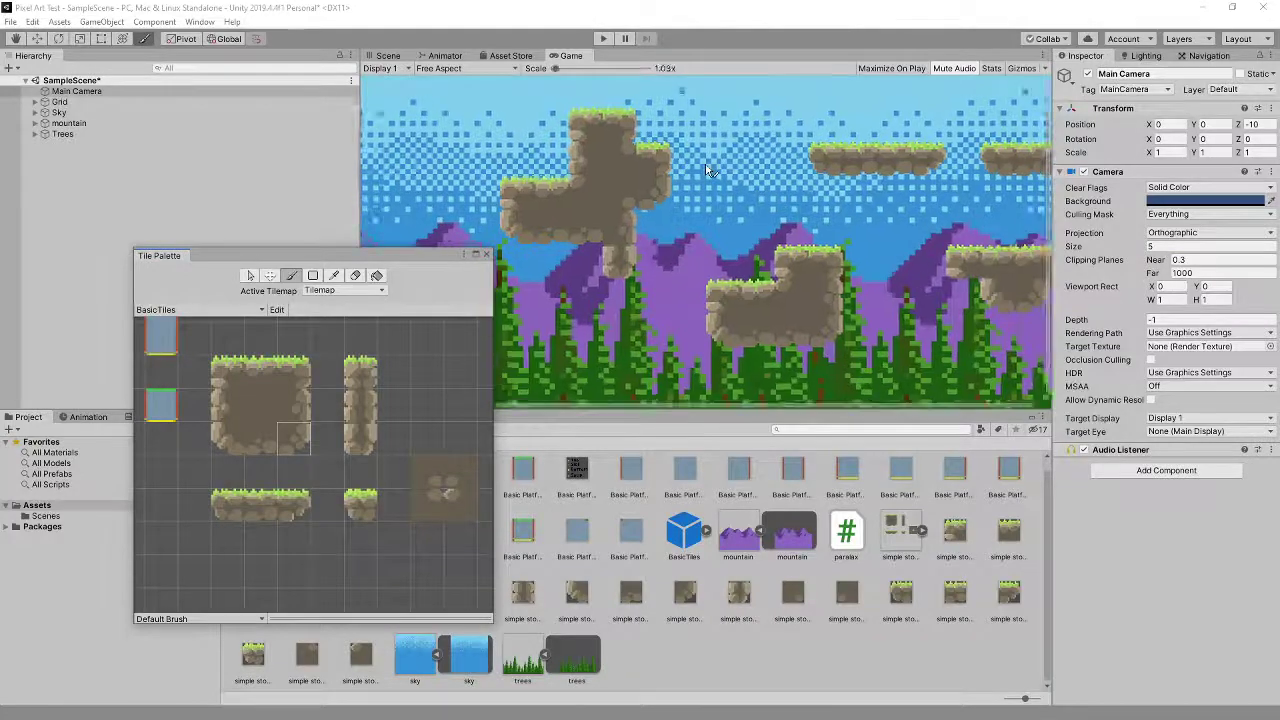
pyautogui.scroll(-3, 838, 278)
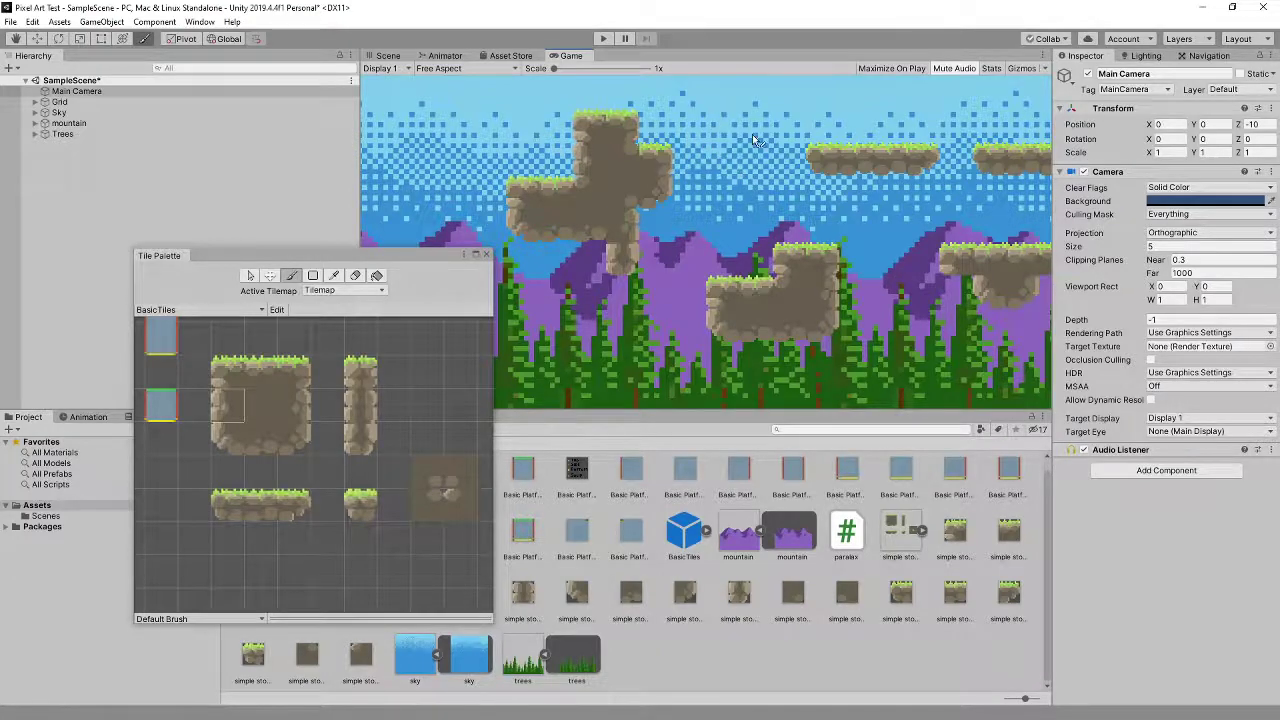
# Step: Paint a tall vertical column of the large platform's left-middle stone tile in the Unity scene and check it in the Game view
pyautogui.click(388, 55)
pyautogui.moveTo(695, 210); pyautogui.dragTo(897, 259, button='middle')
pyautogui.moveTo(635, 150); pyautogui.dragTo(636, 355)
pyautogui.scroll(3, 630, 338)
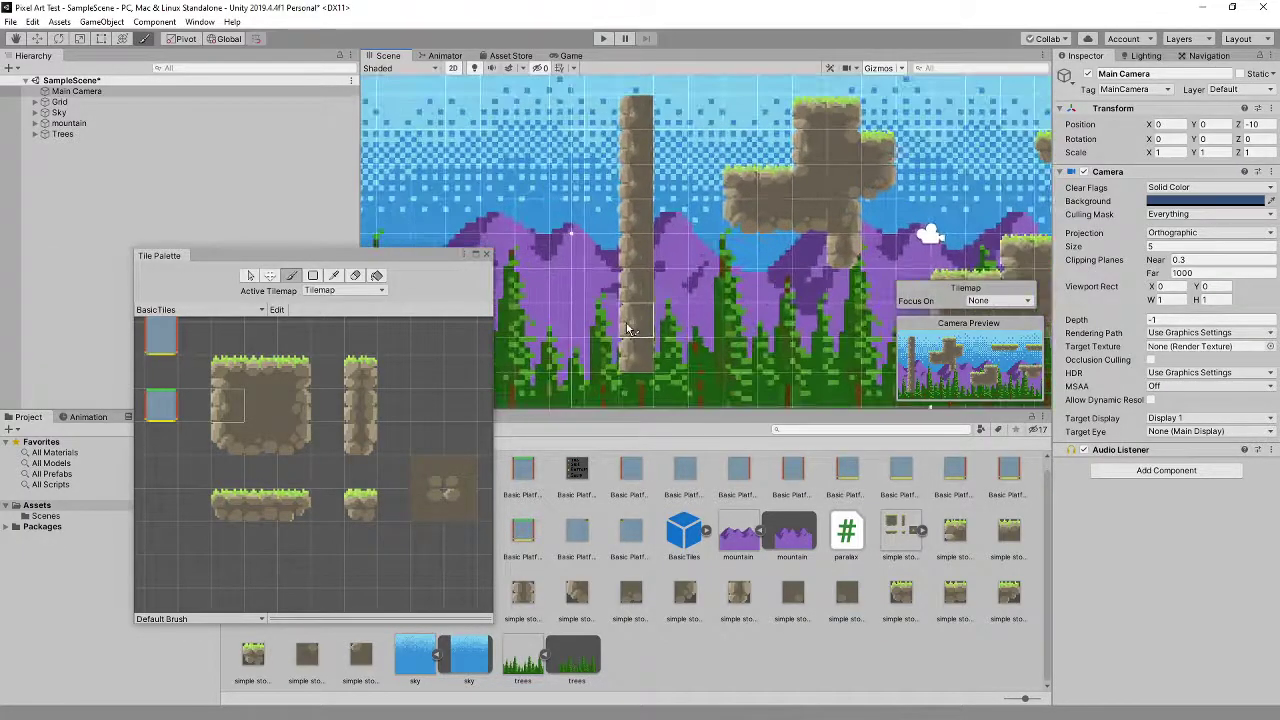
pyautogui.scroll(2, 630, 330)
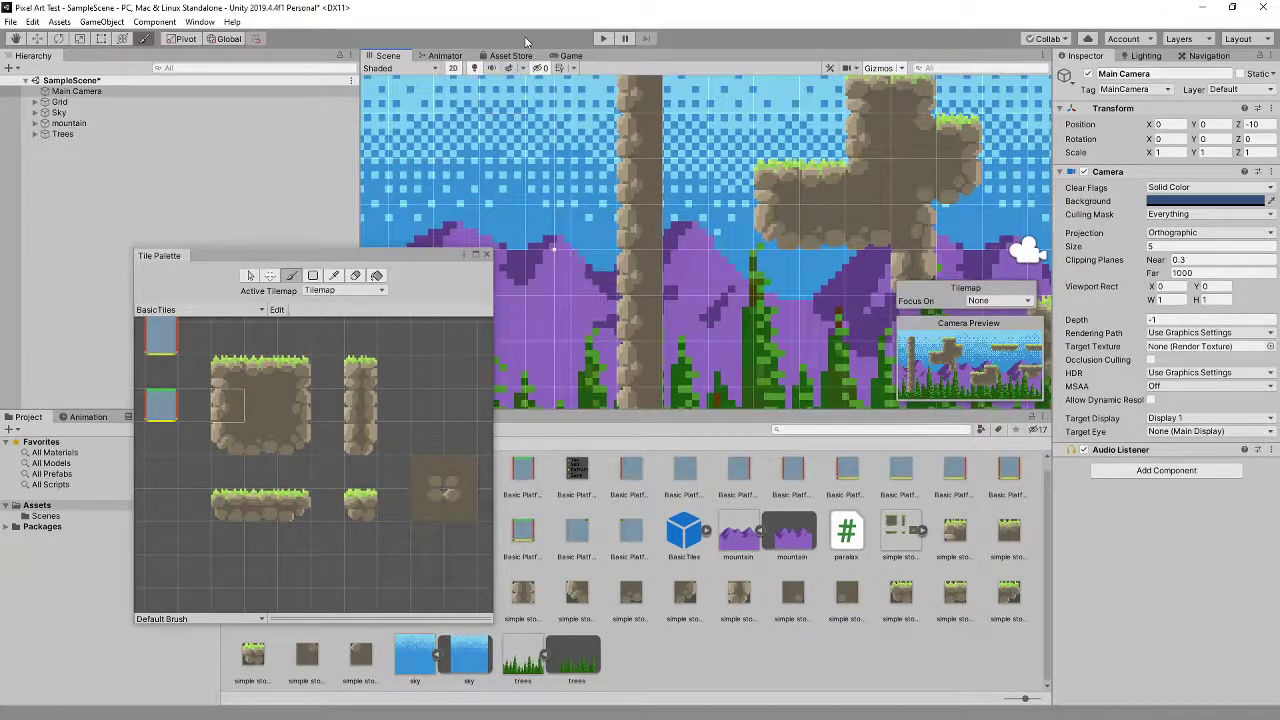
pyautogui.click(568, 56)
pyautogui.moveTo(433, 262); pyautogui.dragTo(288, 297)
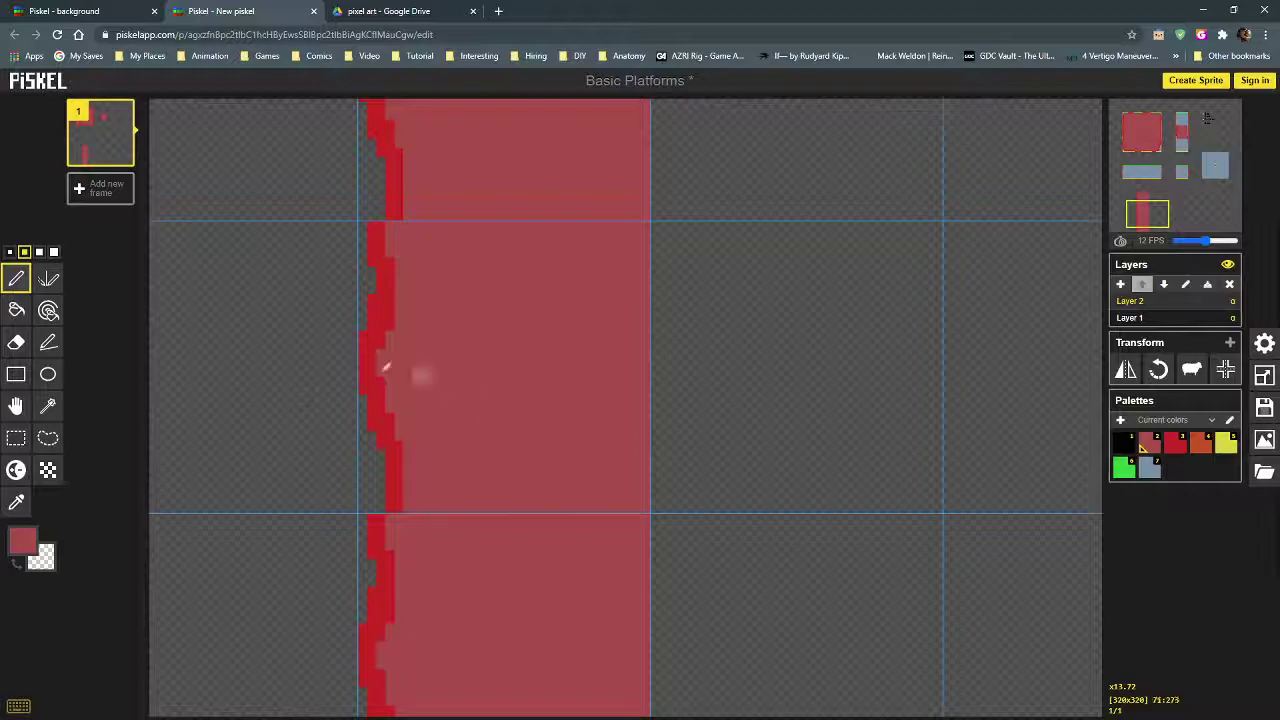
# Step: In Piskel, smooth the red edge at the middle column tile's seams using the bright red outline and muted red fill colours
pyautogui.keyDown('alt'); pyautogui.click(400, 478); pyautogui.keyUp('alt')
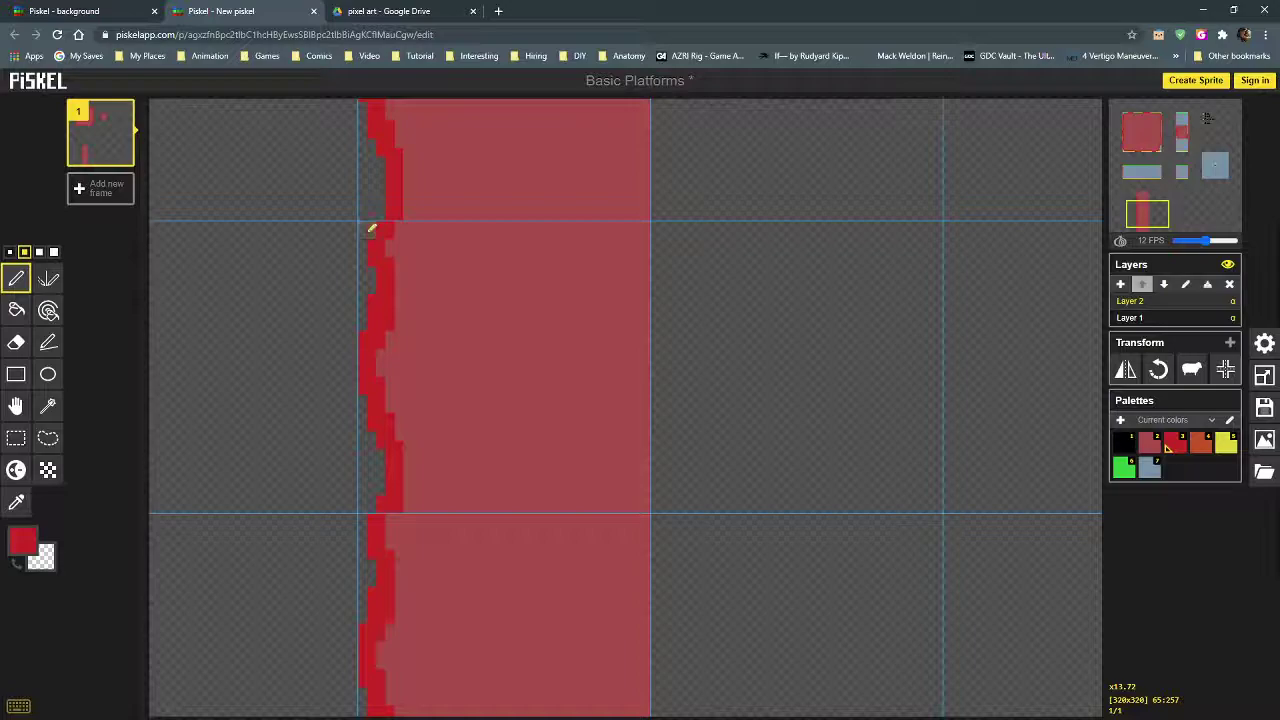
pyautogui.press('2')
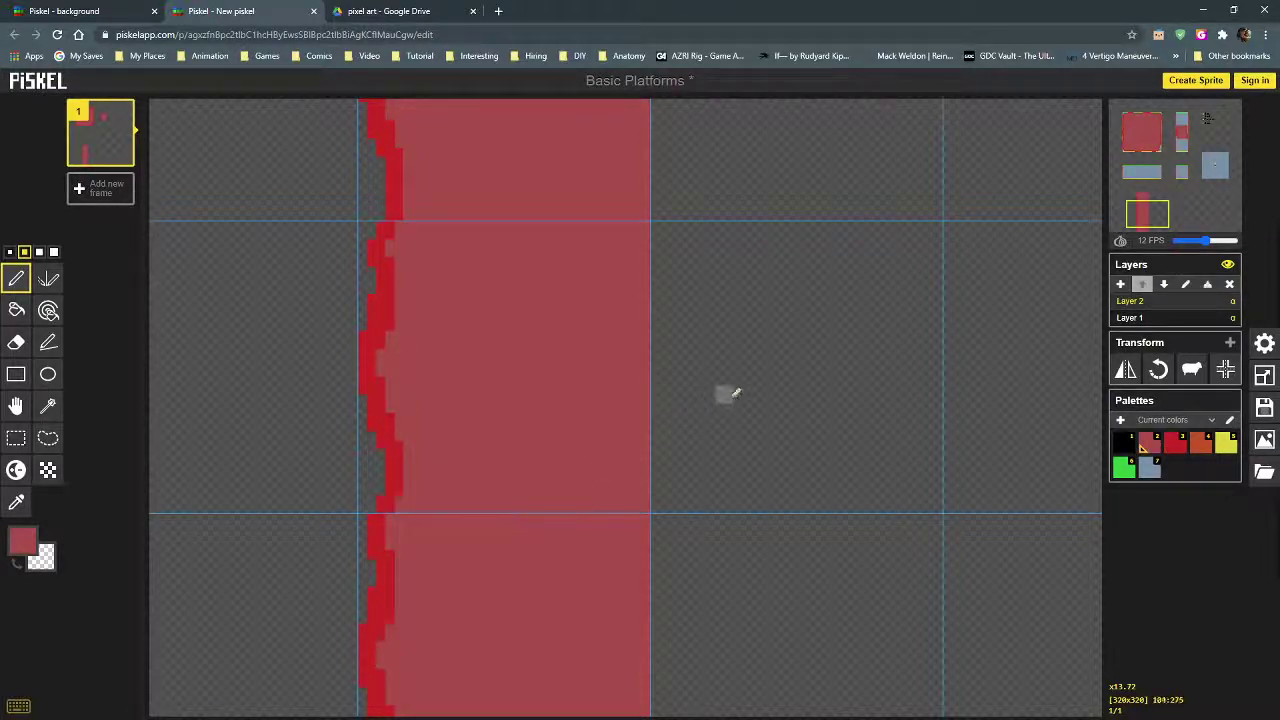
pyautogui.scroll(-2, 598, 396)
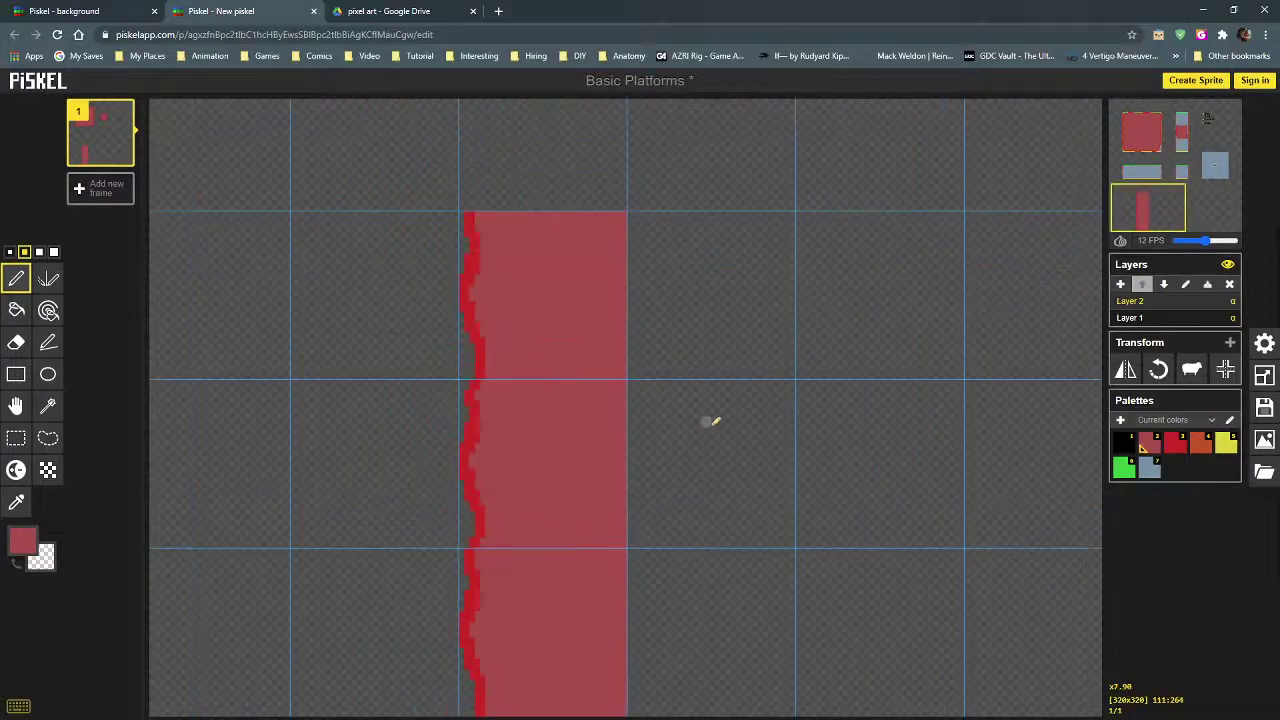
pyautogui.scroll(1, 596, 457)
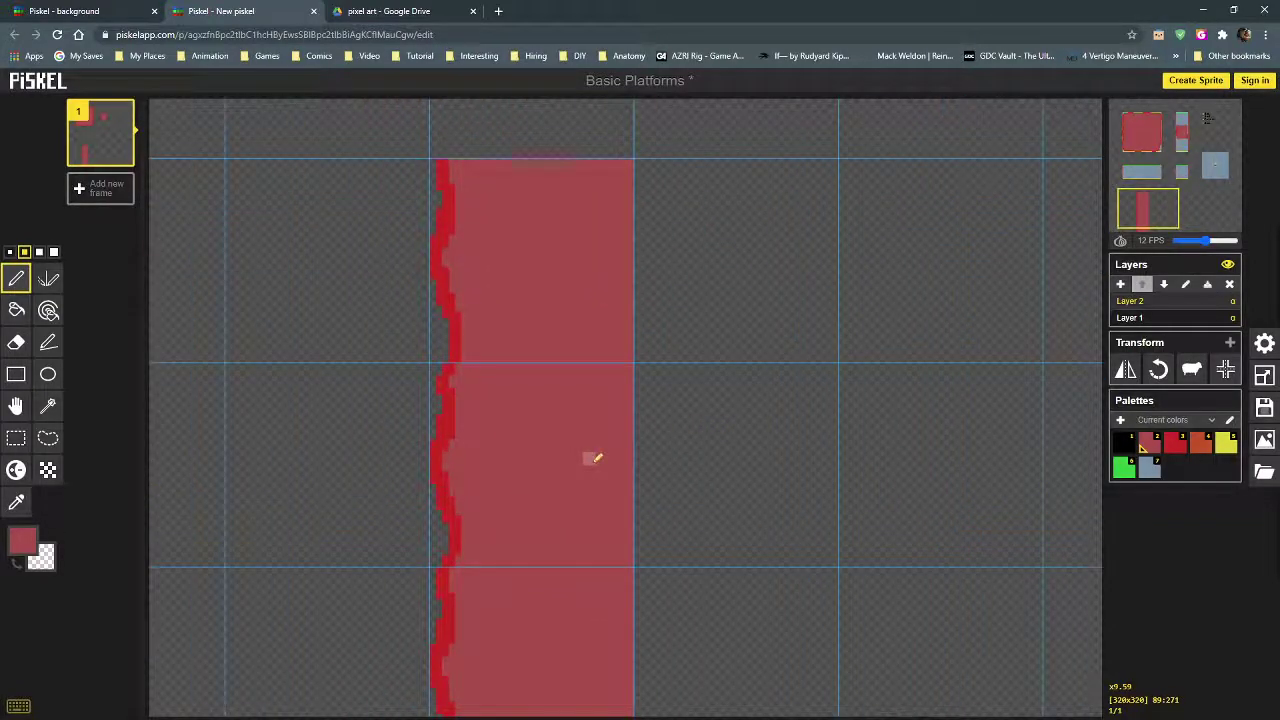
# Step: Replace the left-middle tile of the large platform block with a copy of the middle tile from the test column
pyautogui.click(16, 438)
pyautogui.moveTo(630, 362); pyautogui.dragTo(432, 565)
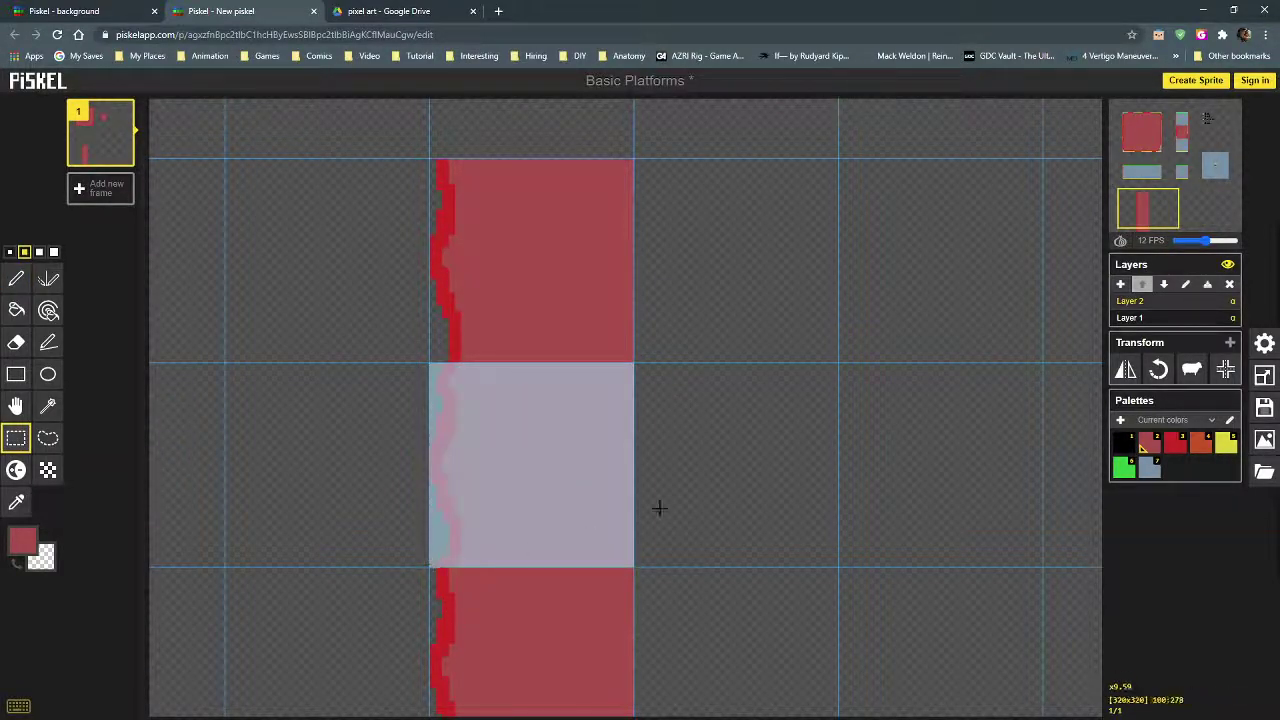
pyautogui.scroll(-2, 546, 360)
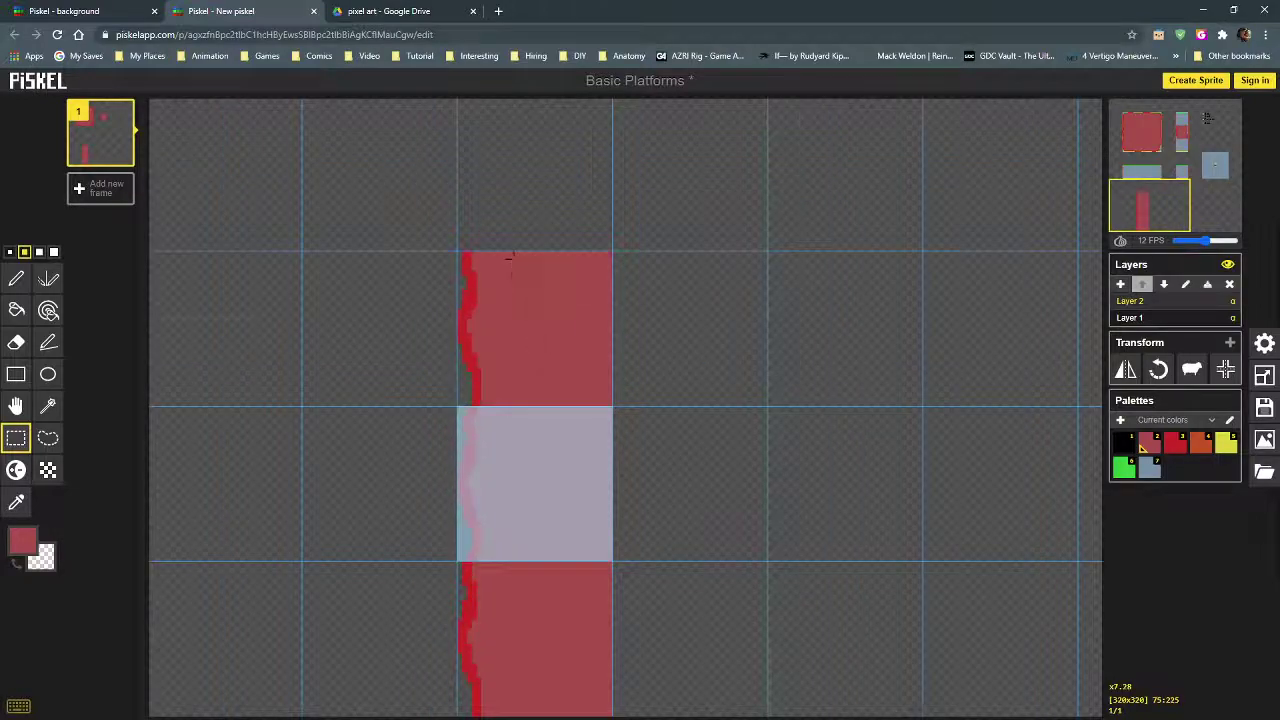
pyautogui.scroll(-2, 515, 274)
pyautogui.moveTo(453, 597); pyautogui.dragTo(385, 207)
pyautogui.moveTo(385, 207); pyautogui.dragTo(386, 355, button='middle')
pyautogui.moveTo(386, 355); pyautogui.dragTo(366, 284)
pyautogui.press('Delete')
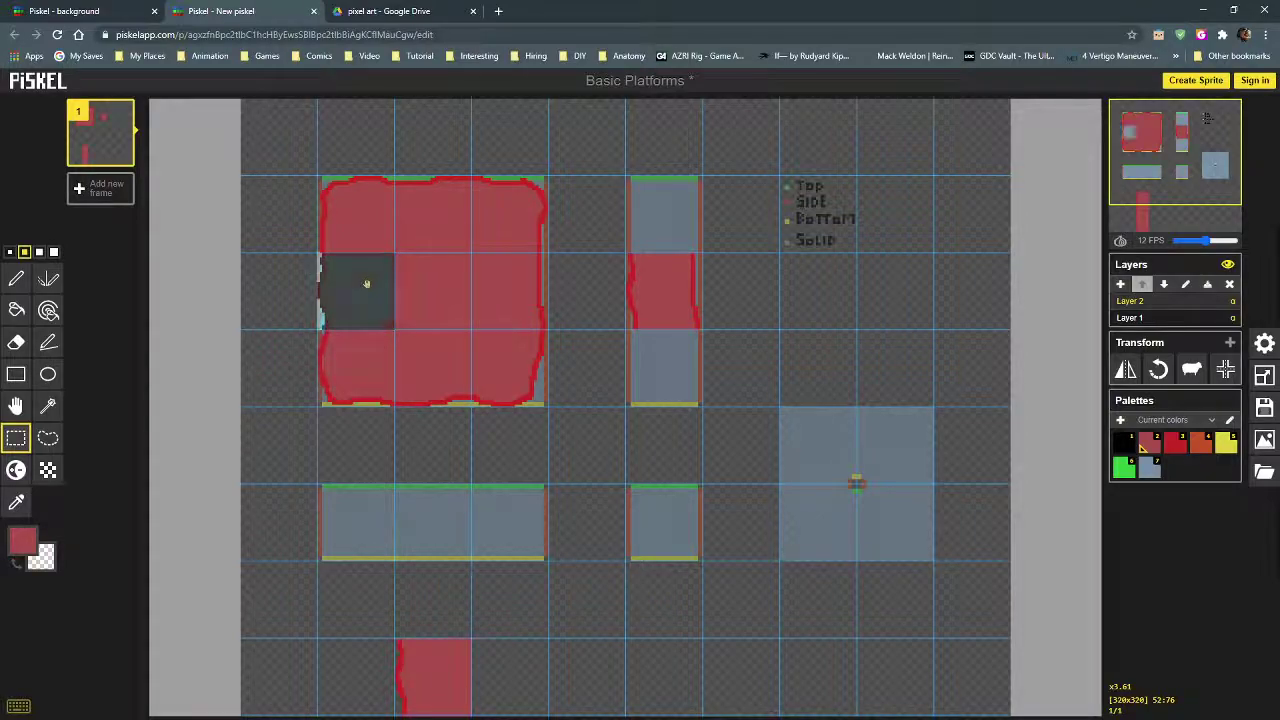
pyautogui.hotkey('ctrl', 'z')
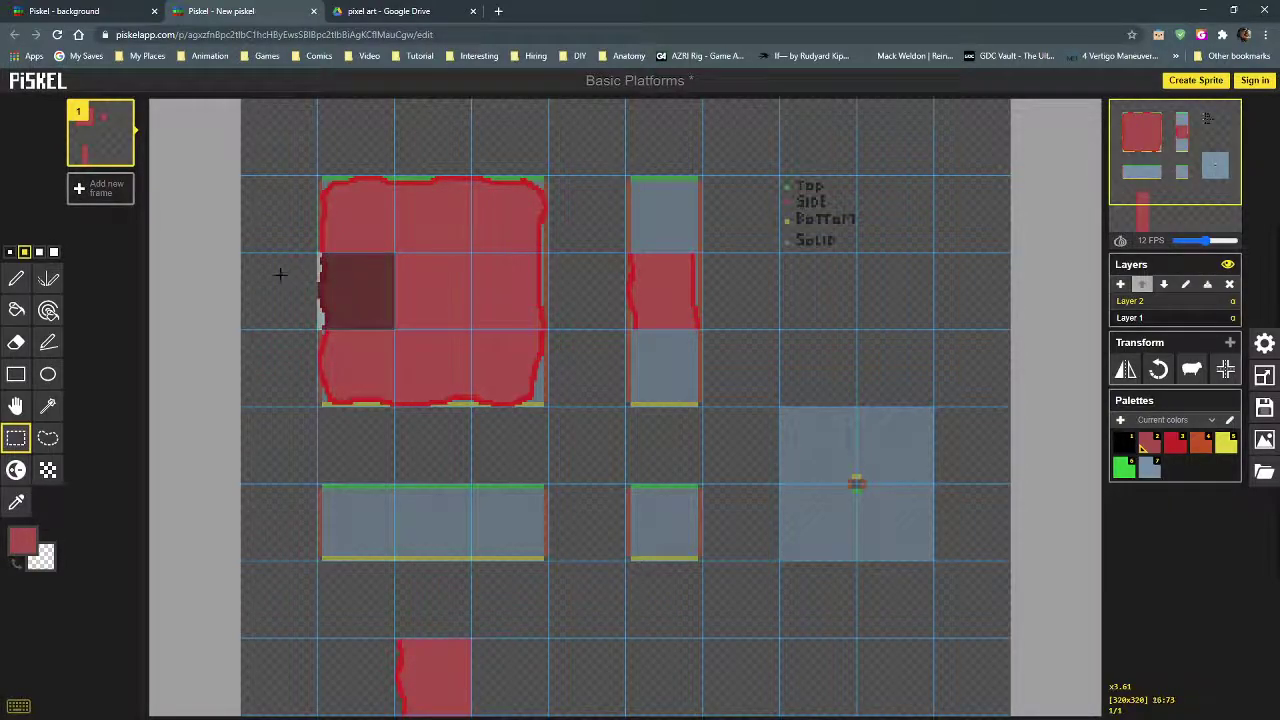
pyautogui.click(280, 274)
# Step: Draw two sample wavy strokes beside the test column, one with a 1-pixel pen and one with a 2-pixel pen
pyautogui.scroll(6, 443, 571)
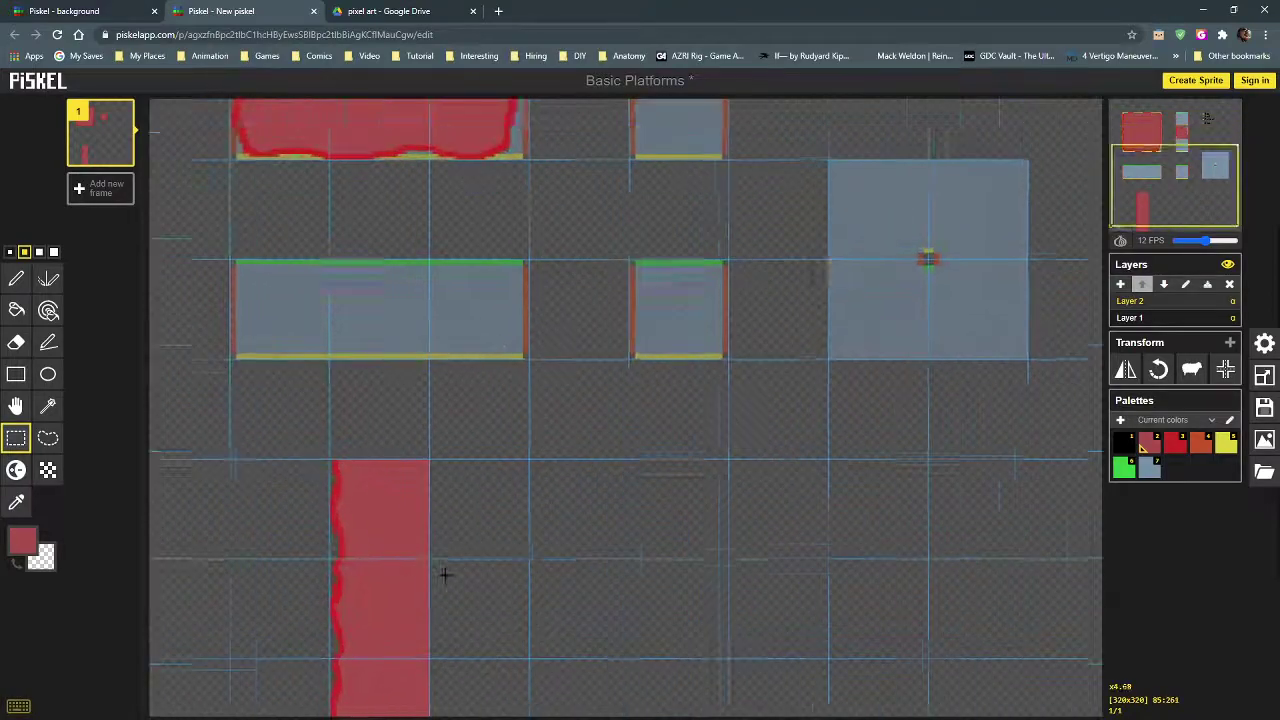
pyautogui.scroll(2, 441, 515)
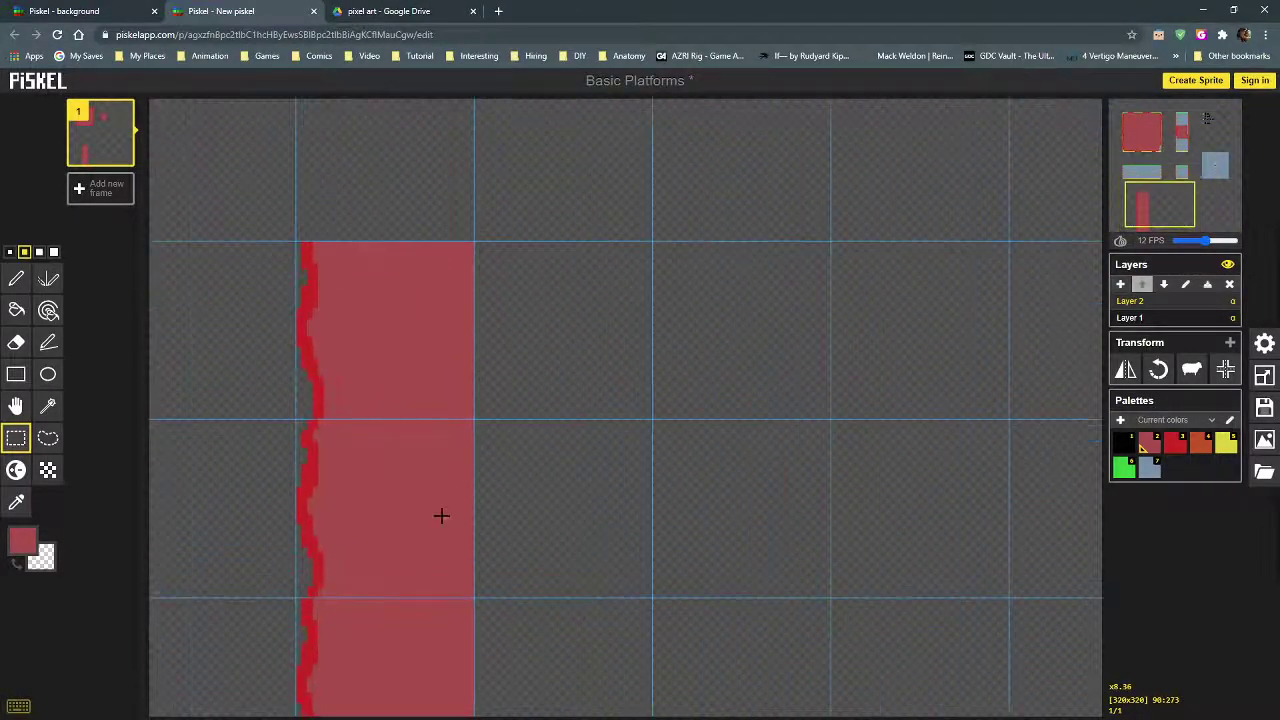
pyautogui.scroll(-3, 441, 515)
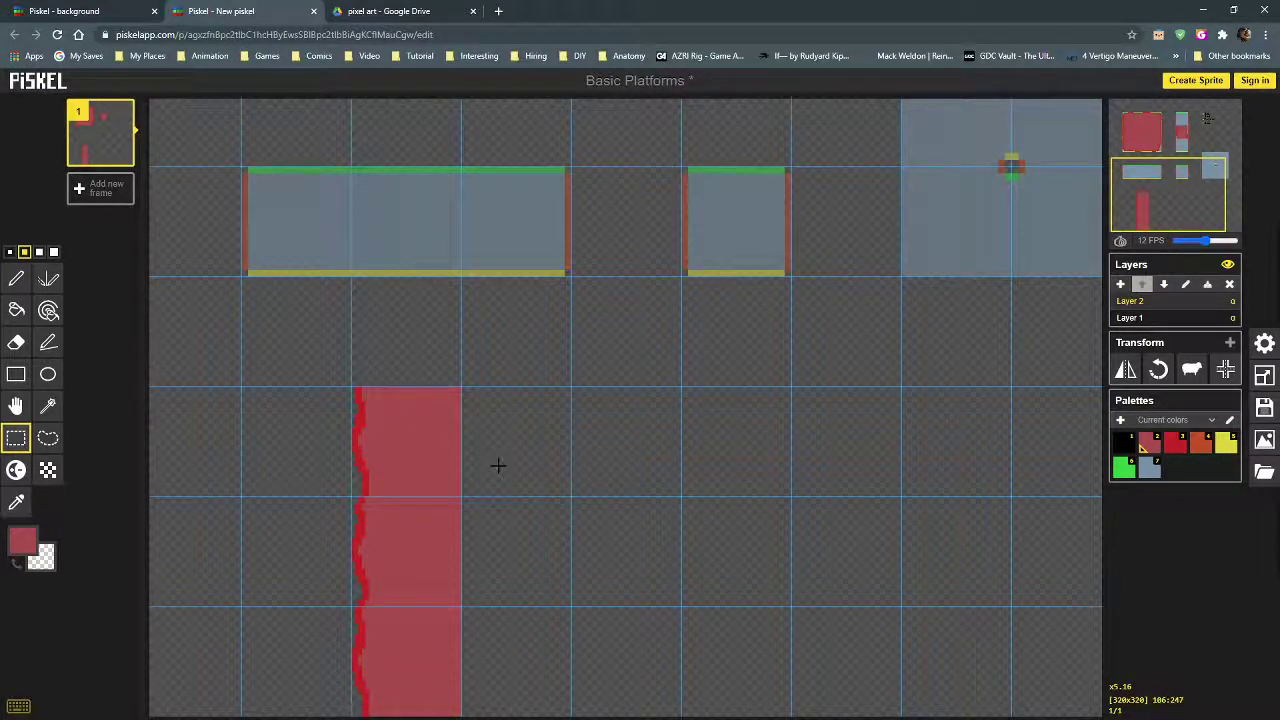
pyautogui.scroll(-3, 498, 465)
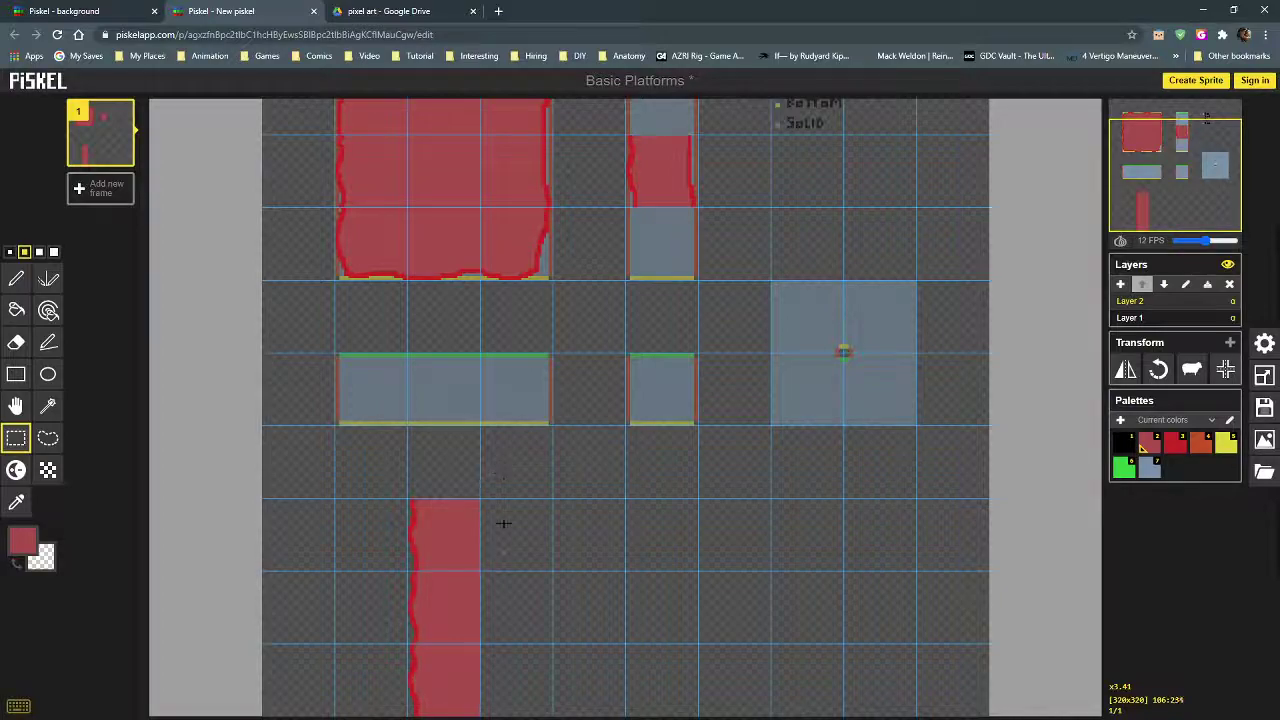
pyautogui.scroll(3, 503, 523)
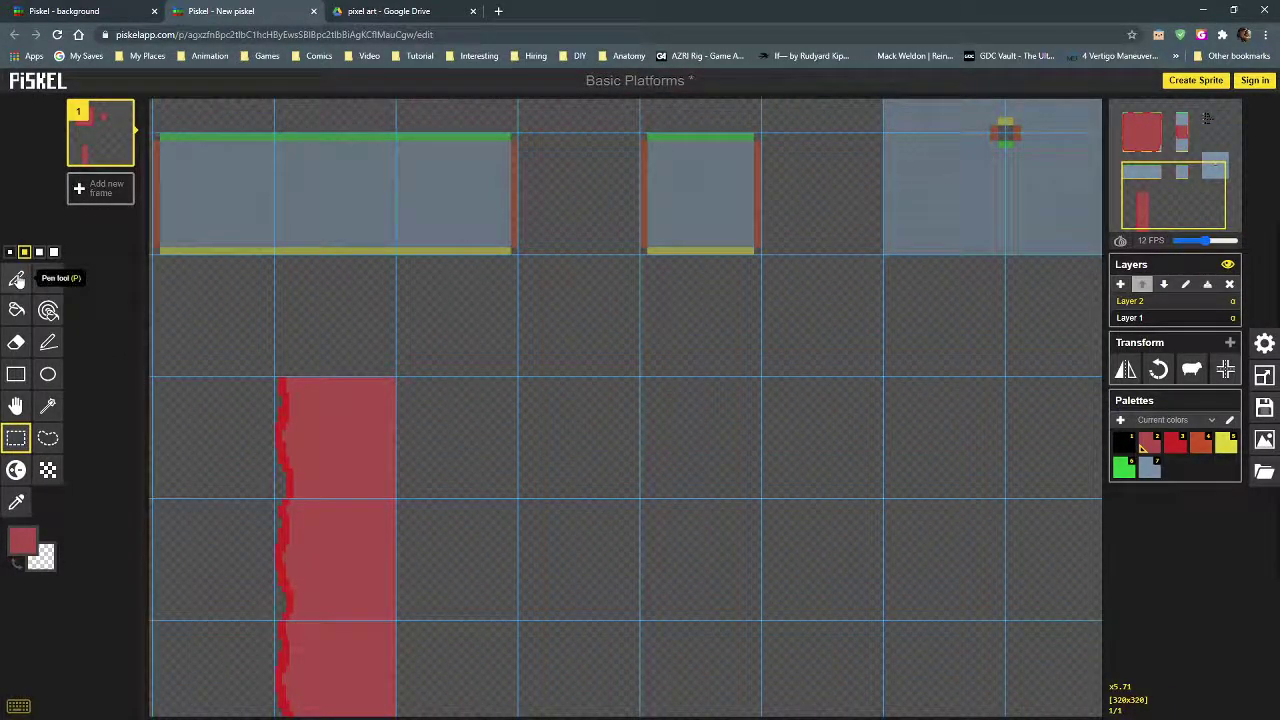
pyautogui.click(17, 280)
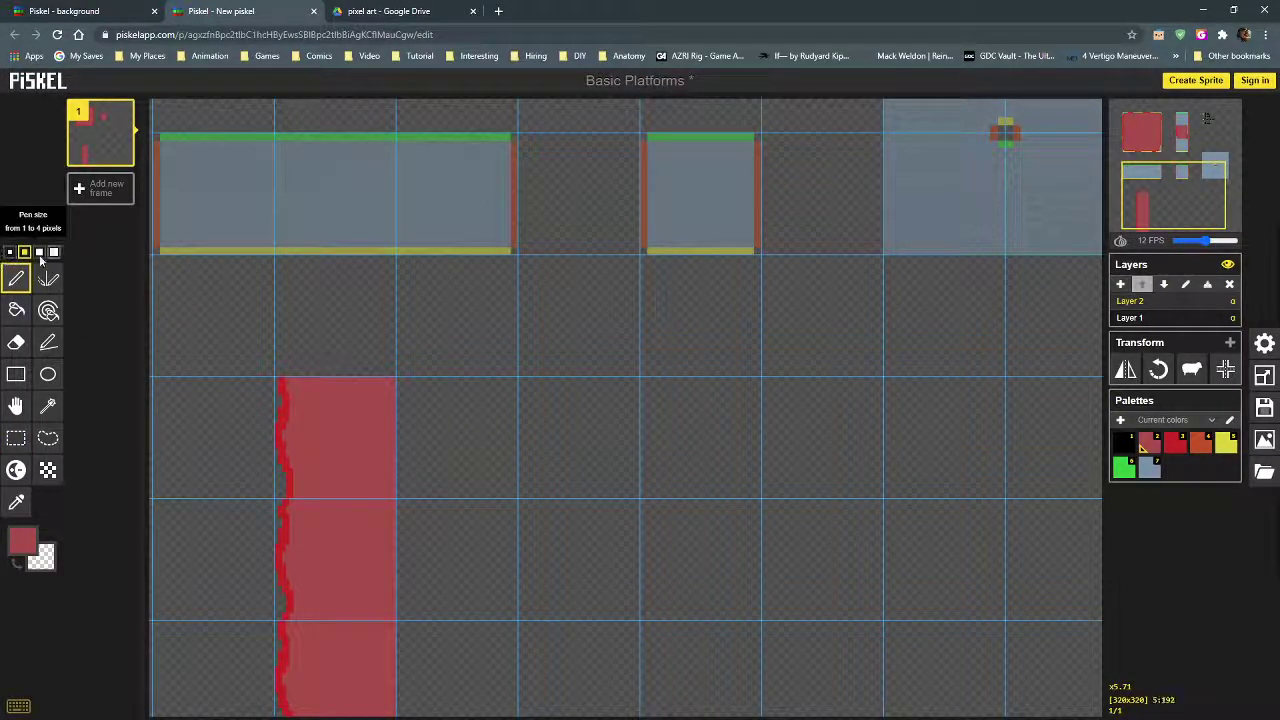
pyautogui.click(9, 252)
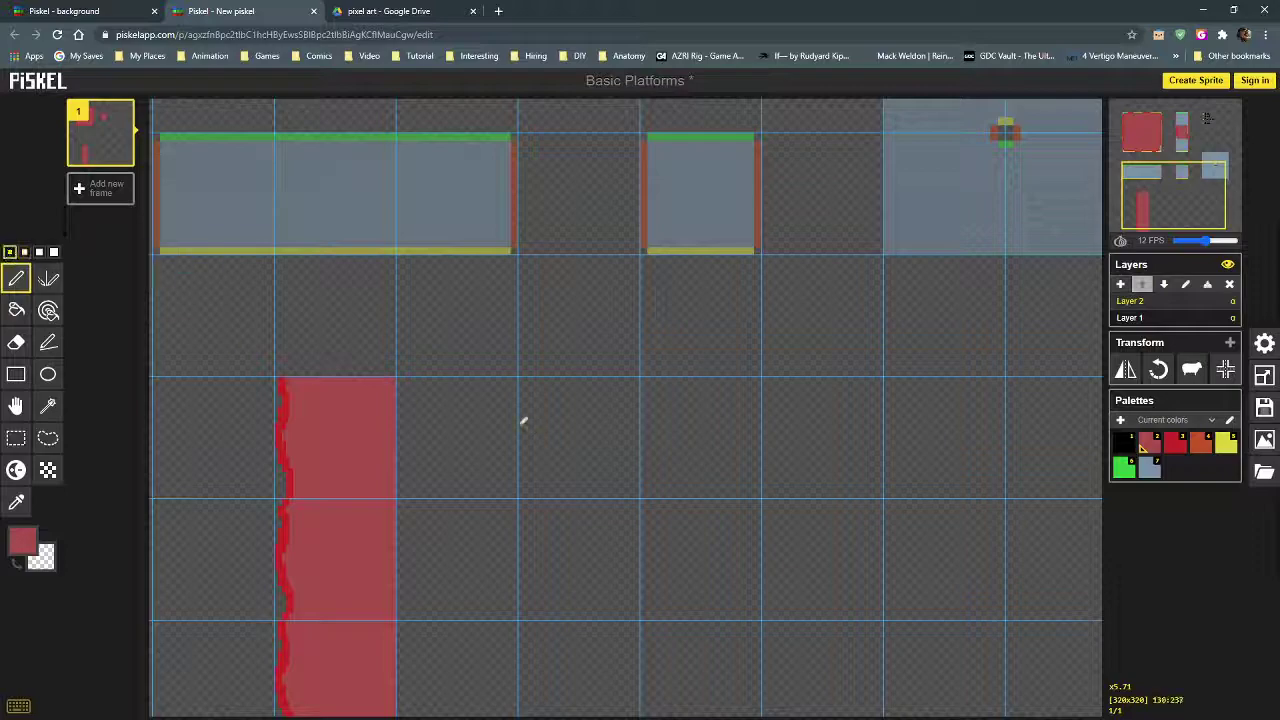
pyautogui.moveTo(564, 436); pyautogui.dragTo(765, 450)
pyautogui.click(24, 252)
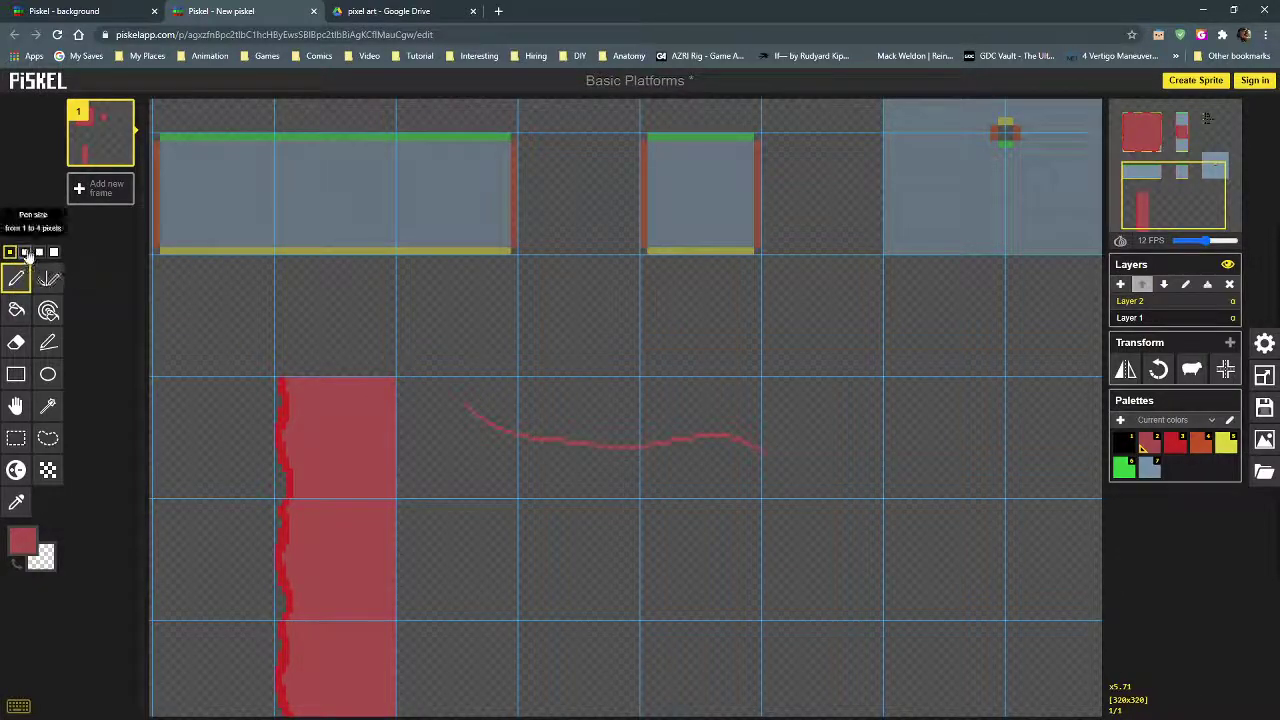
pyautogui.moveTo(482, 457); pyautogui.dragTo(683, 508)
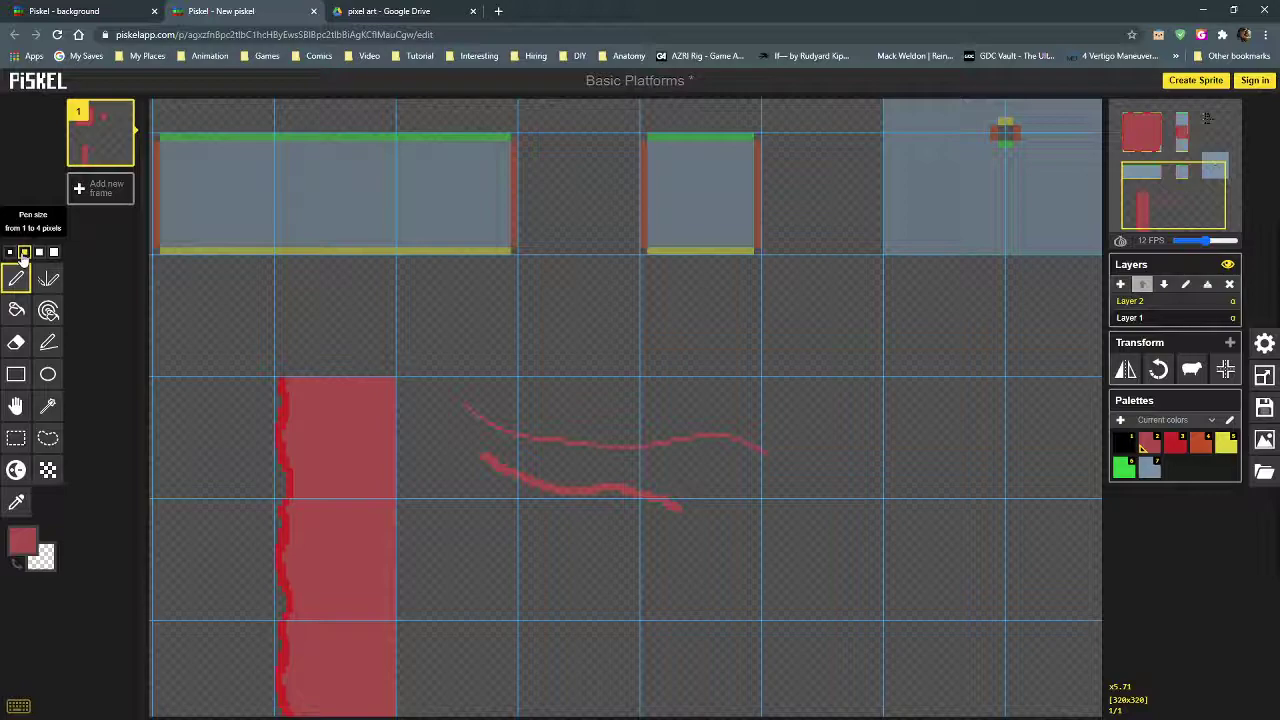
# Step: Stamp a diagonal row of sample squares below the strokes with pen sizes of 2, 3 and 4 pixels and one larger size
pyautogui.scroll(5, 521, 508)
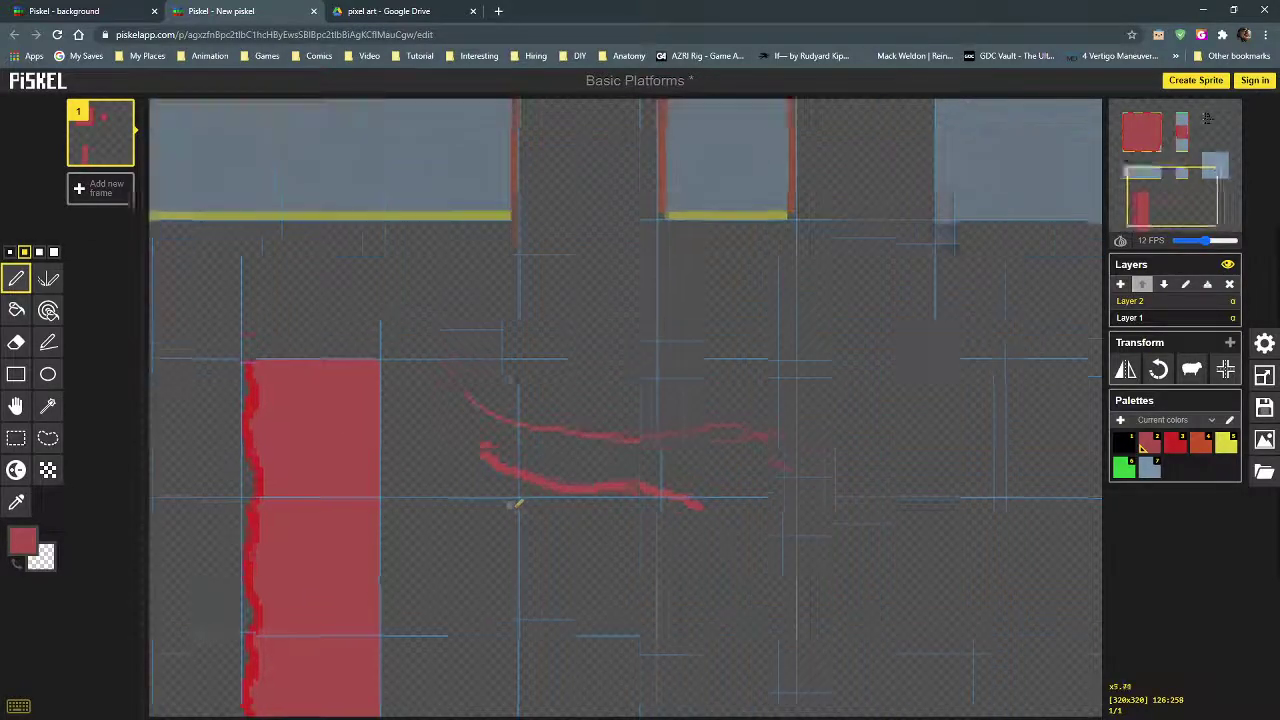
pyautogui.click(488, 496)
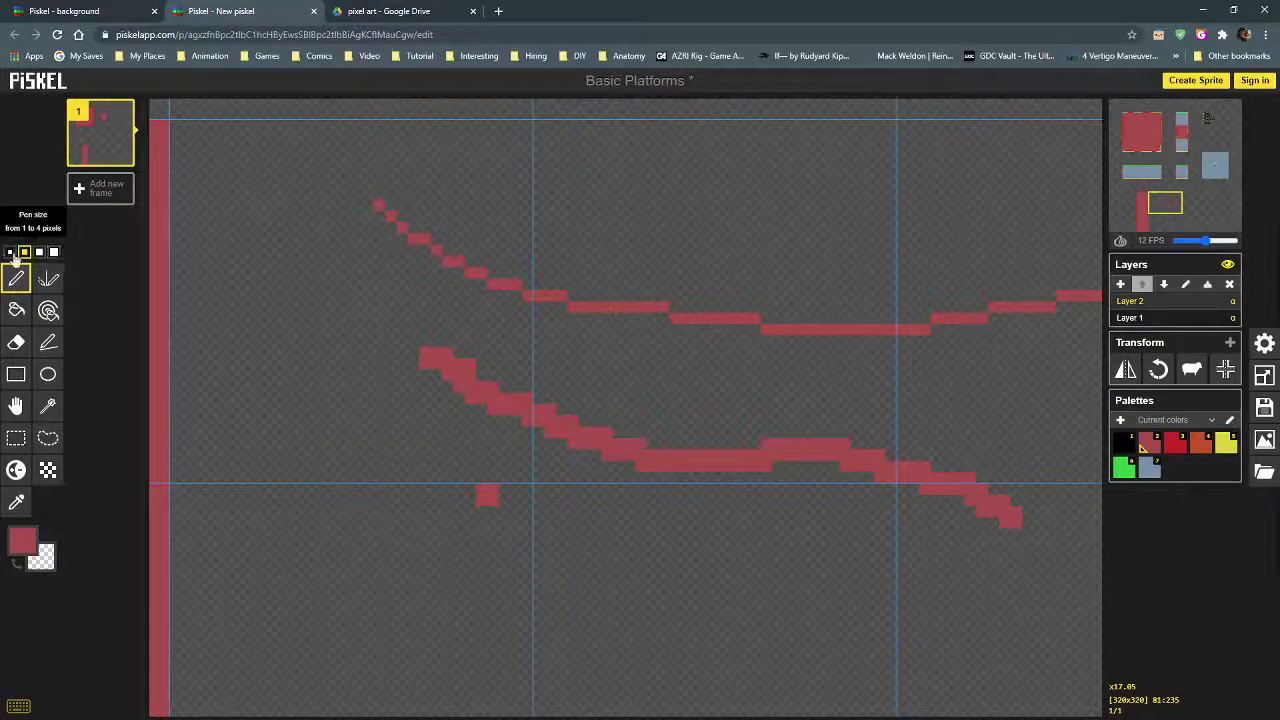
pyautogui.click(39, 252)
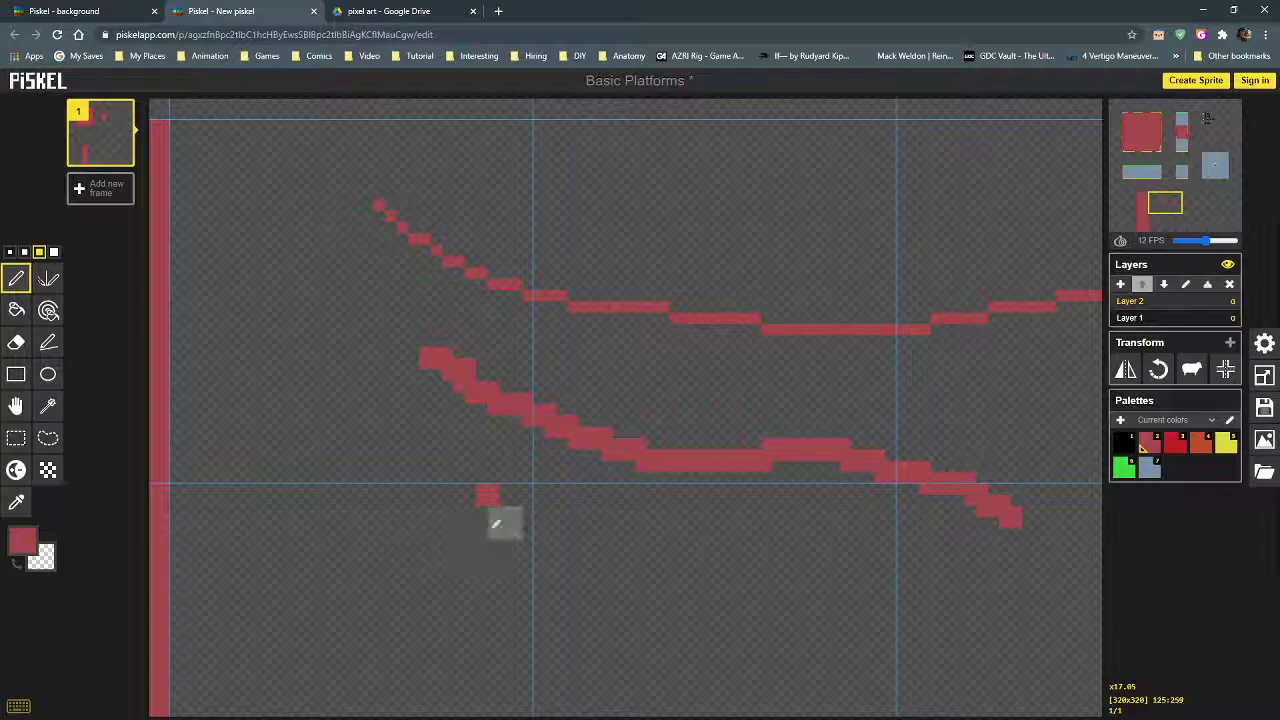
pyautogui.click(459, 522)
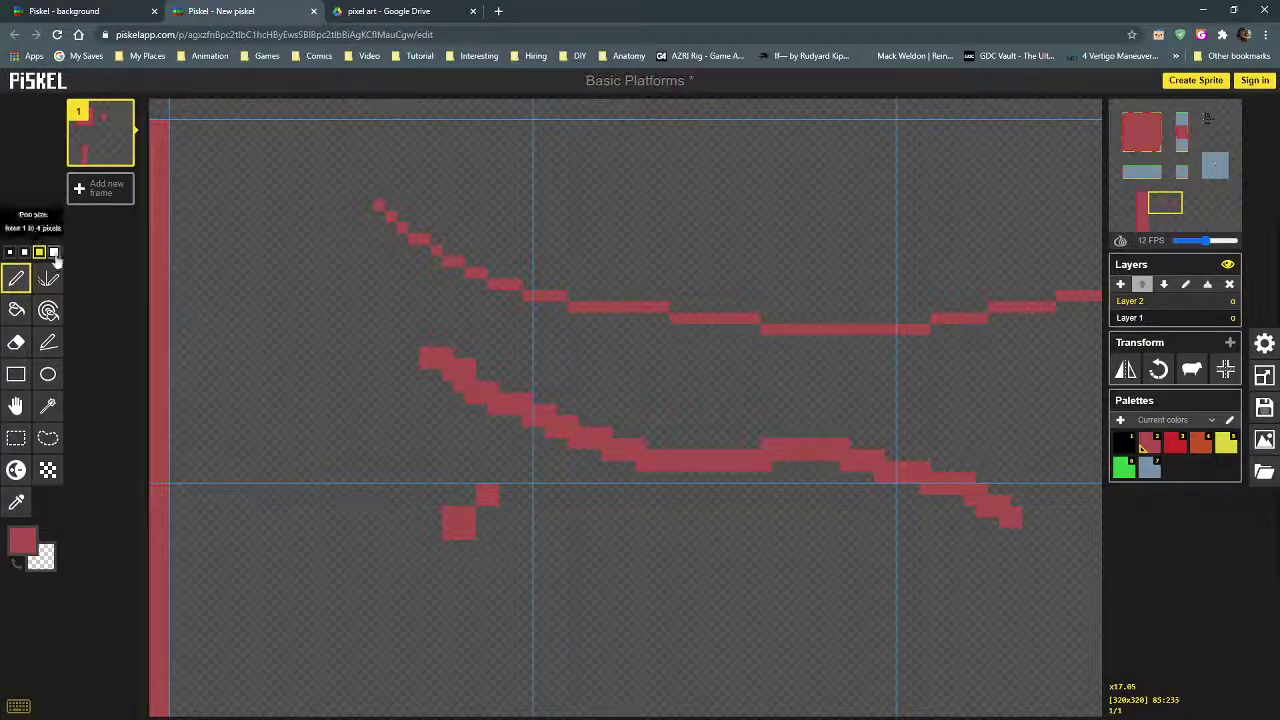
pyautogui.click(54, 252)
pyautogui.click(419, 562)
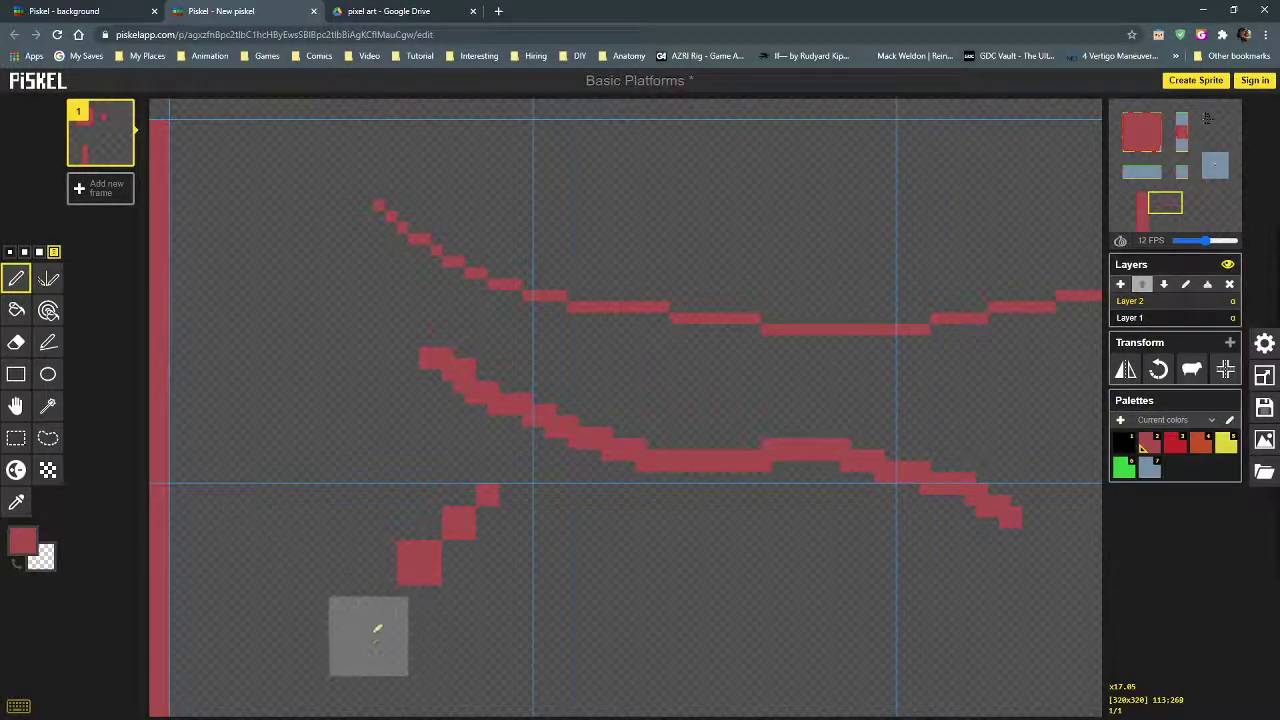
pyautogui.click(346, 636)
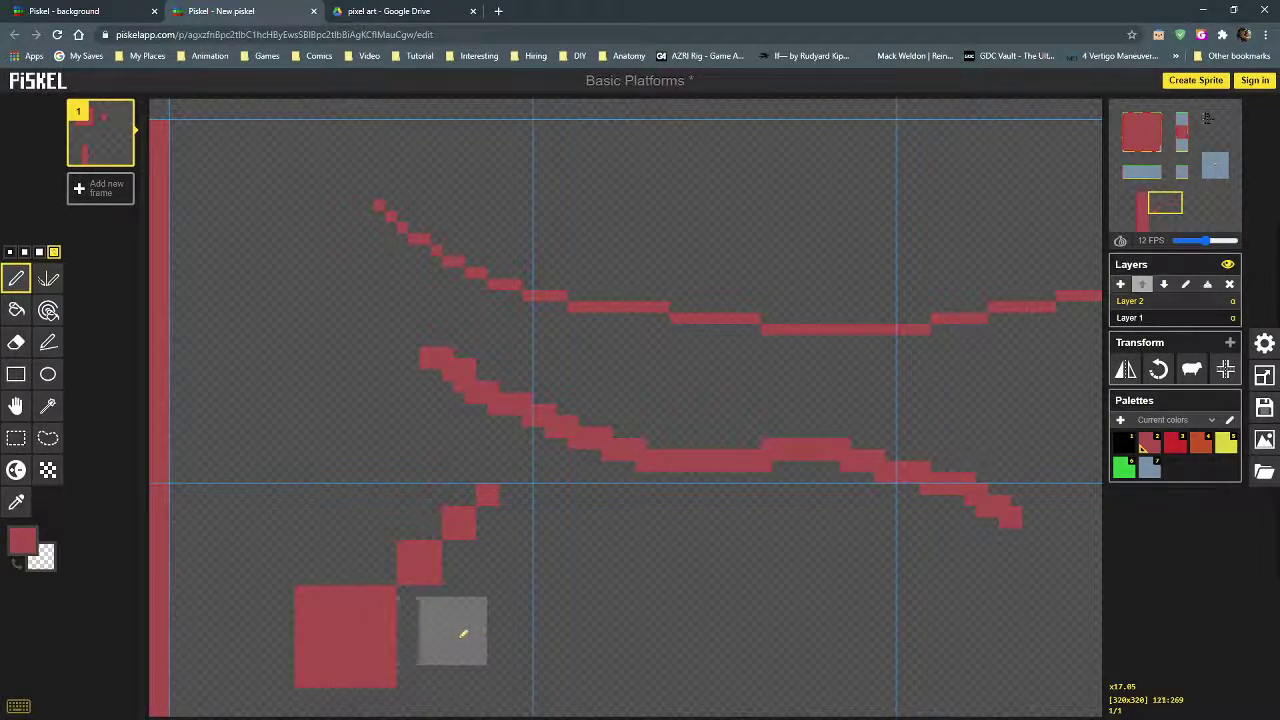
# Step: Set the pen size to 2 pixels and undo the last edit
pyautogui.click(24, 252)
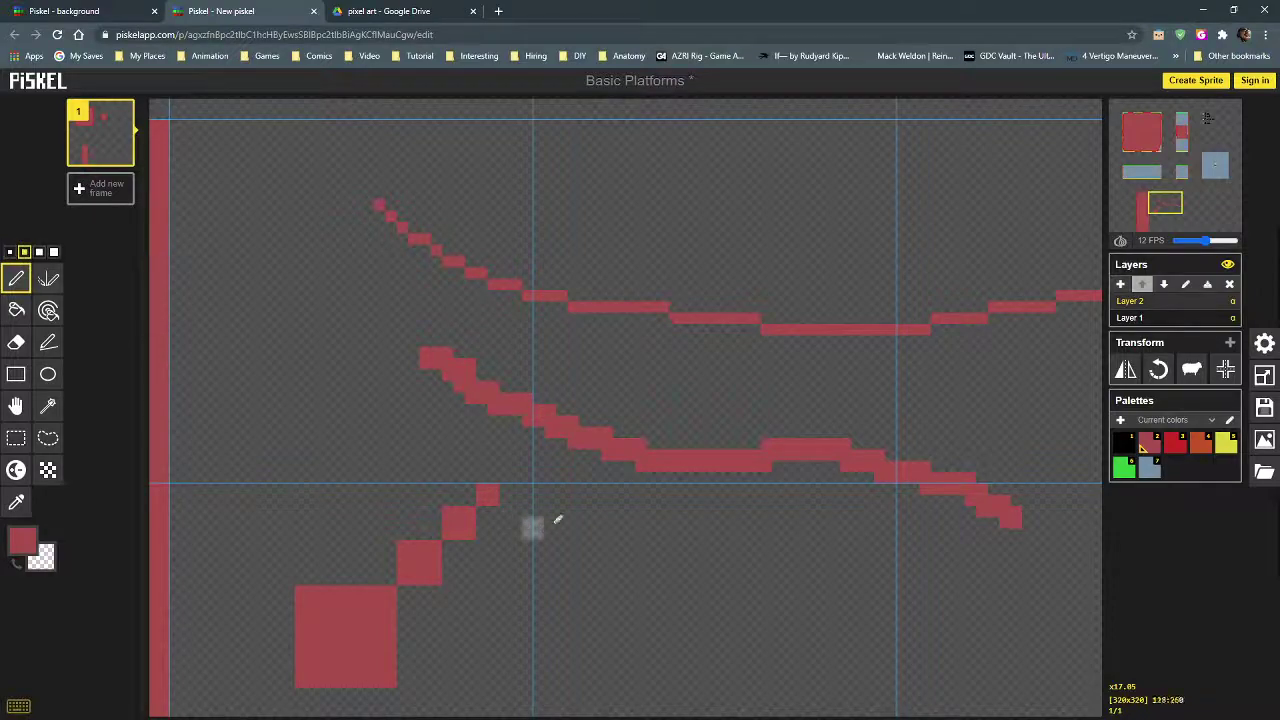
pyautogui.scroll(-4, 571, 500)
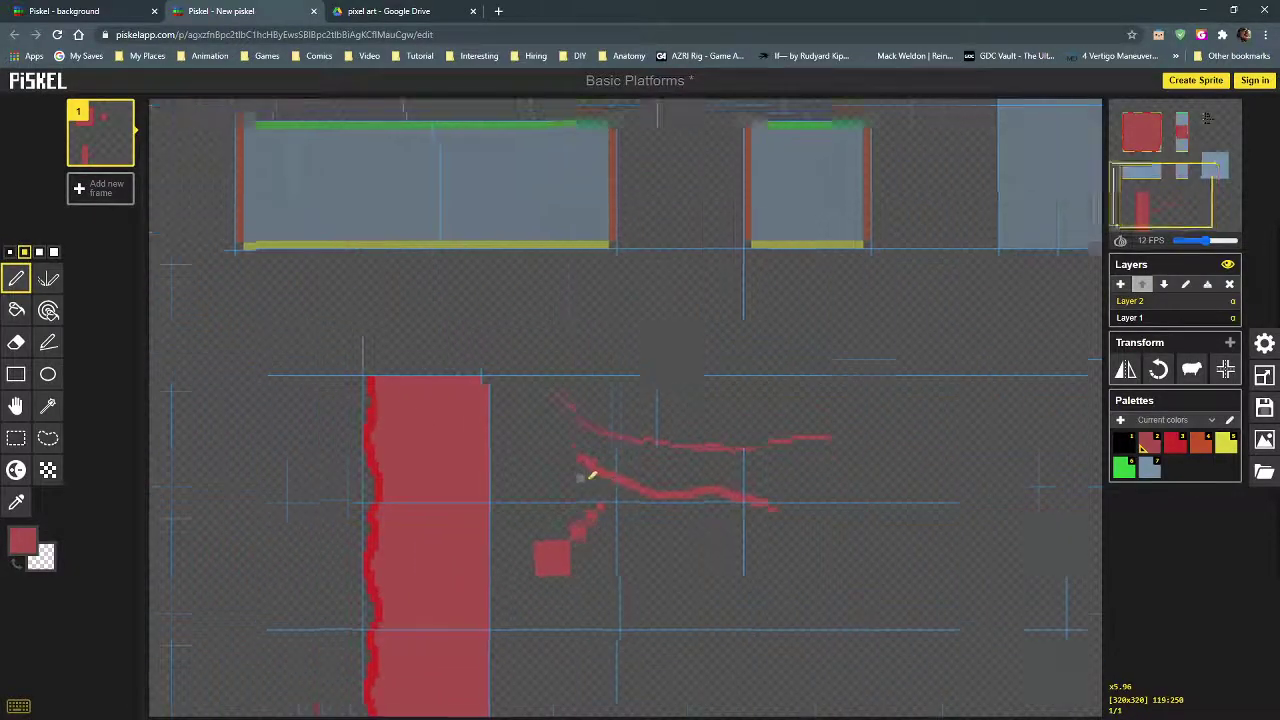
pyautogui.scroll(-2, 574, 472)
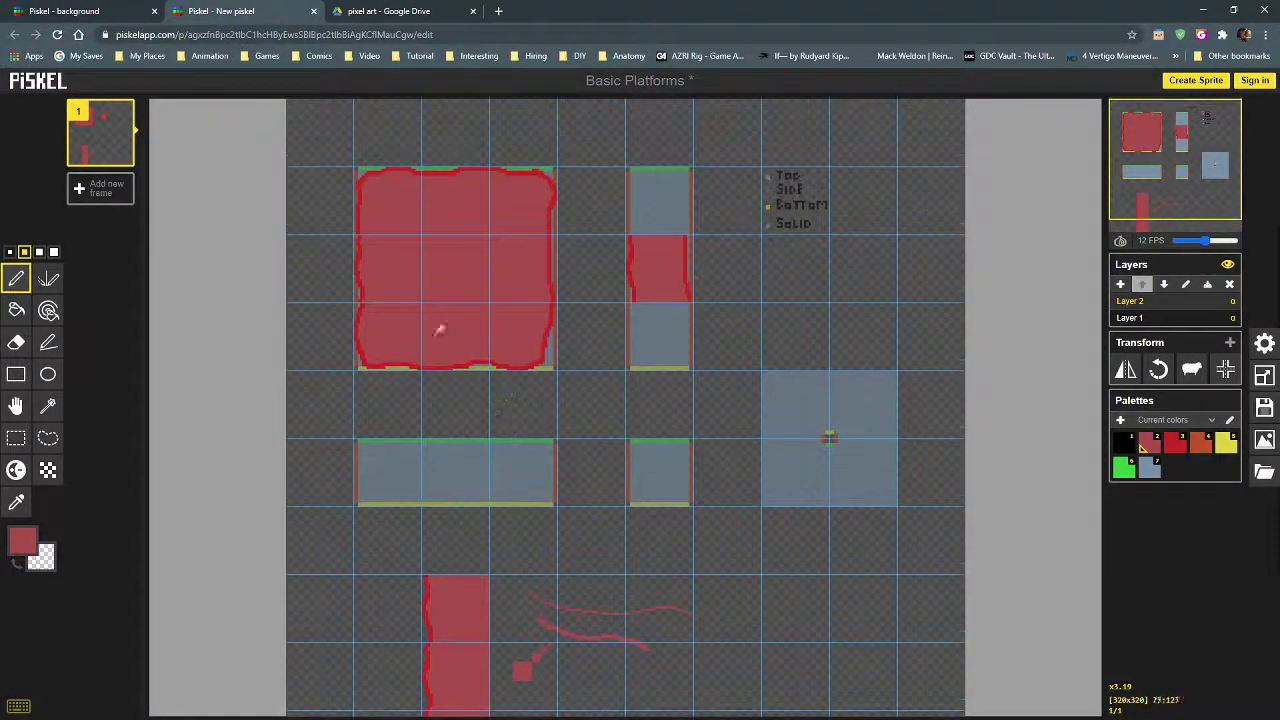
pyautogui.scroll(3, 360, 265)
pyautogui.hotkey('ctrl', 'z')
pyautogui.scroll(3, 250, 280)
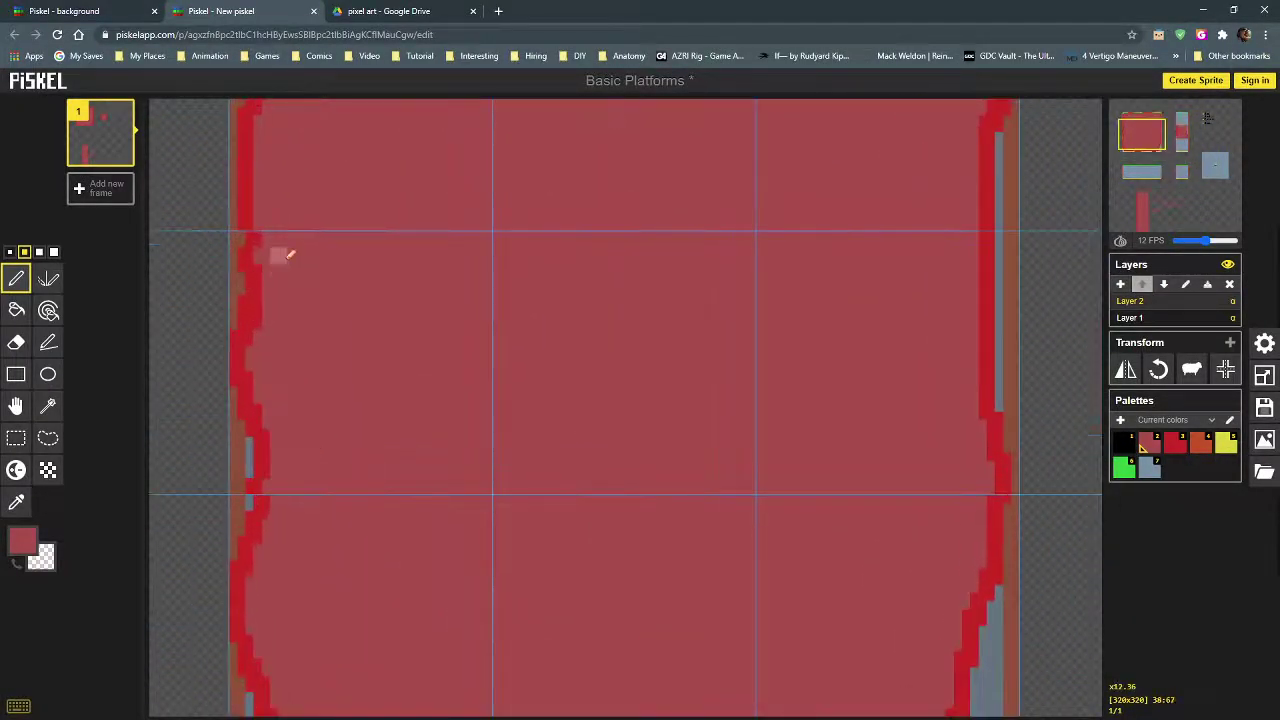
# Step: Examine how the outline joins across the tile borders of the large platform block and compare it with the narrow column
pyautogui.moveTo(280, 254); pyautogui.dragTo(320, 354, button='middle')
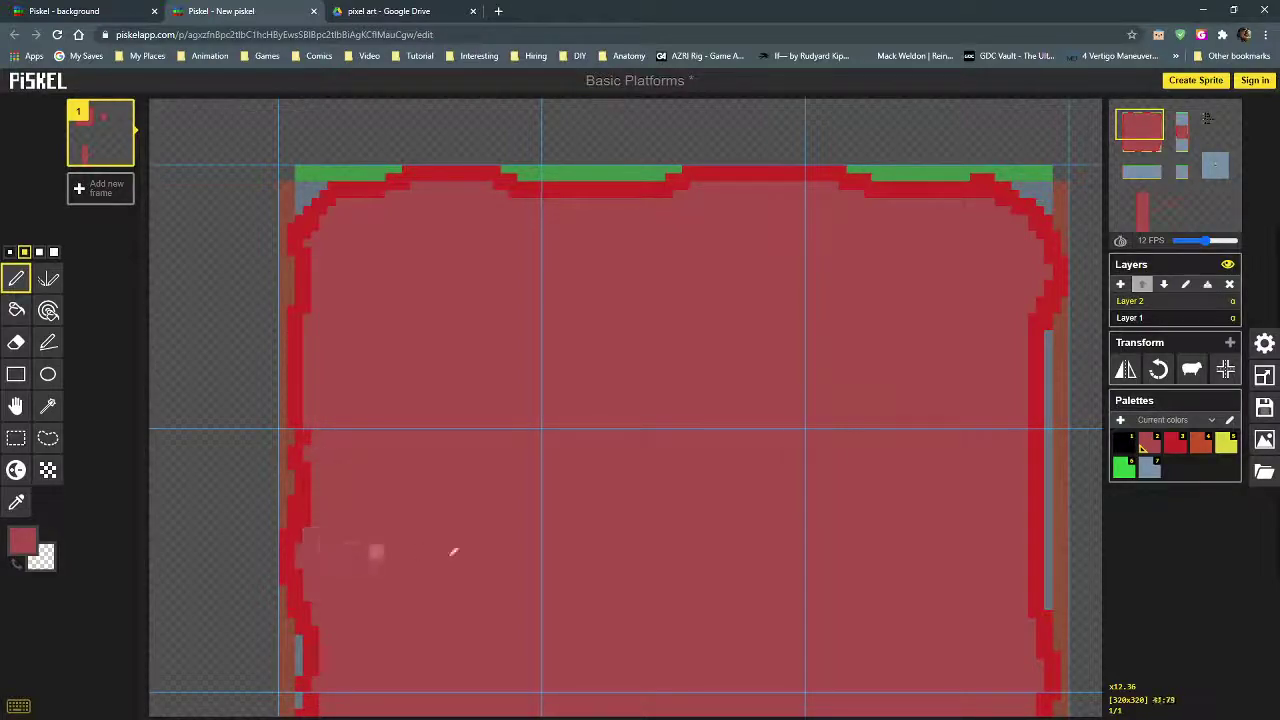
pyautogui.scroll(-2, 523, 509)
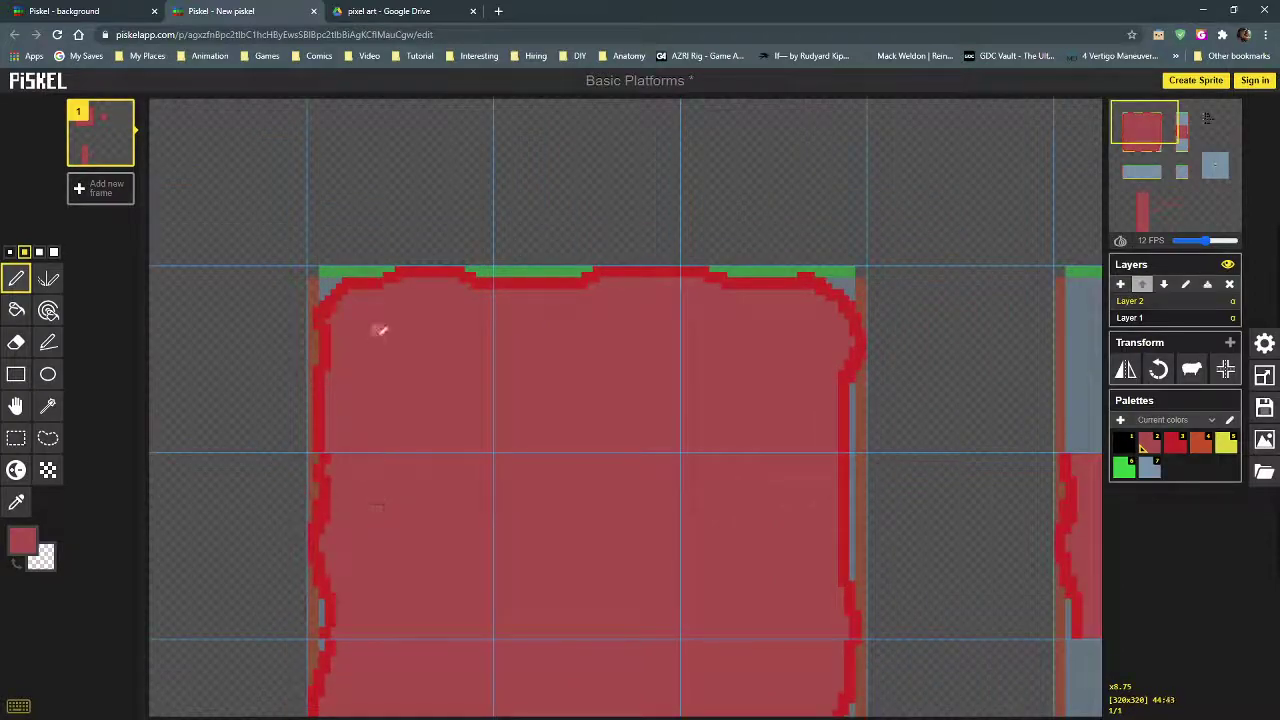
pyautogui.moveTo(880, 526); pyautogui.dragTo(605, 512, button='middle')
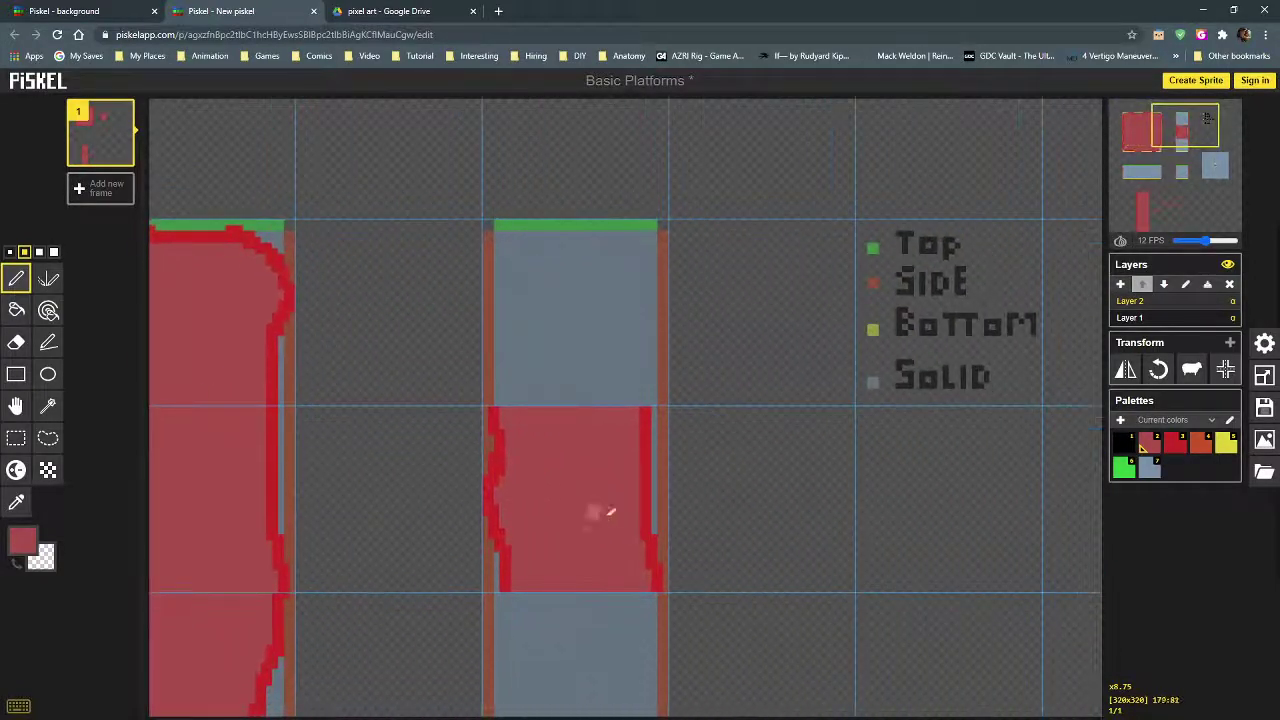
pyautogui.scroll(-3, 605, 512)
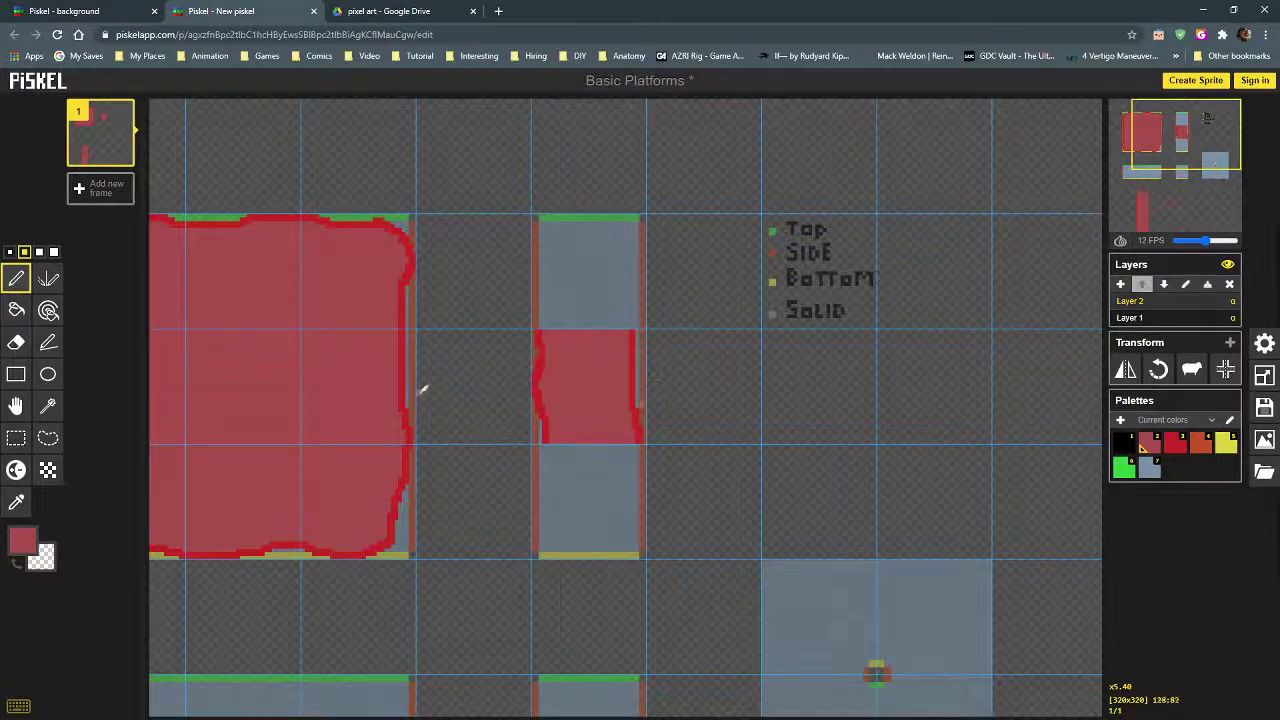
pyautogui.moveTo(422, 390); pyautogui.dragTo(647, 409, button='middle')
pyautogui.scroll(3, 231, 358)
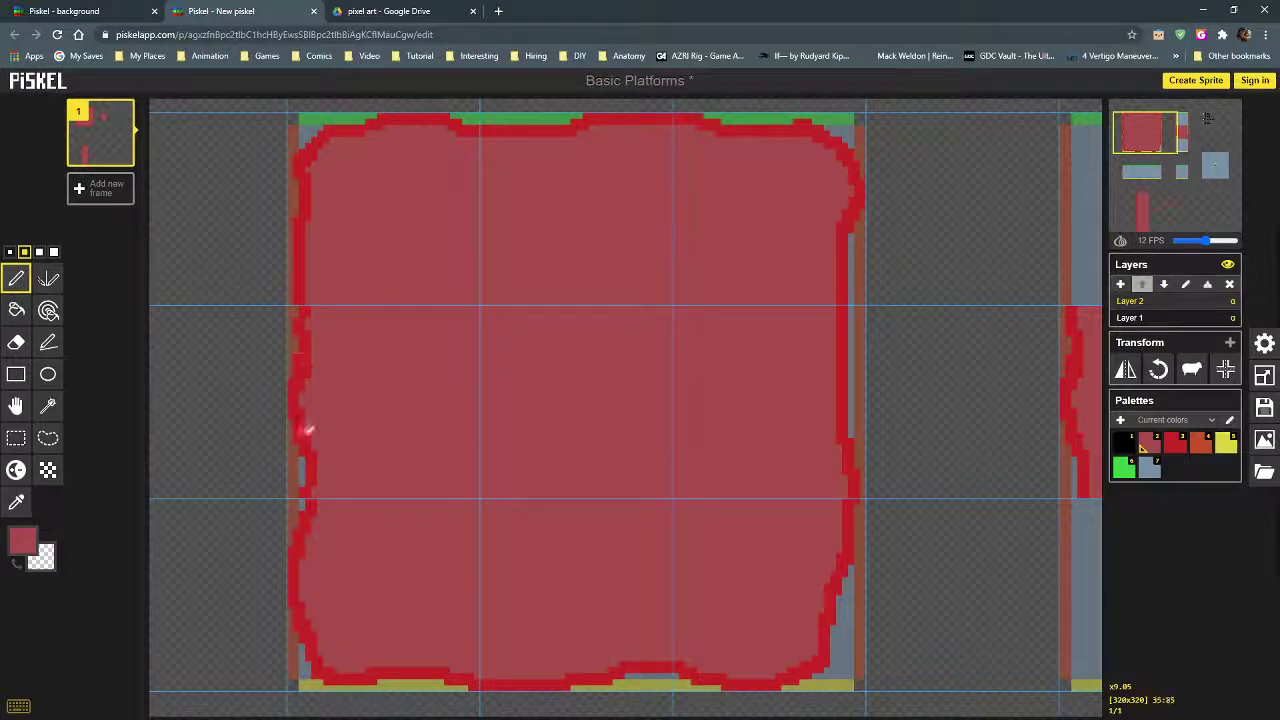
pyautogui.scroll(-2, 312, 433)
pyautogui.scroll(-2, 880, 557)
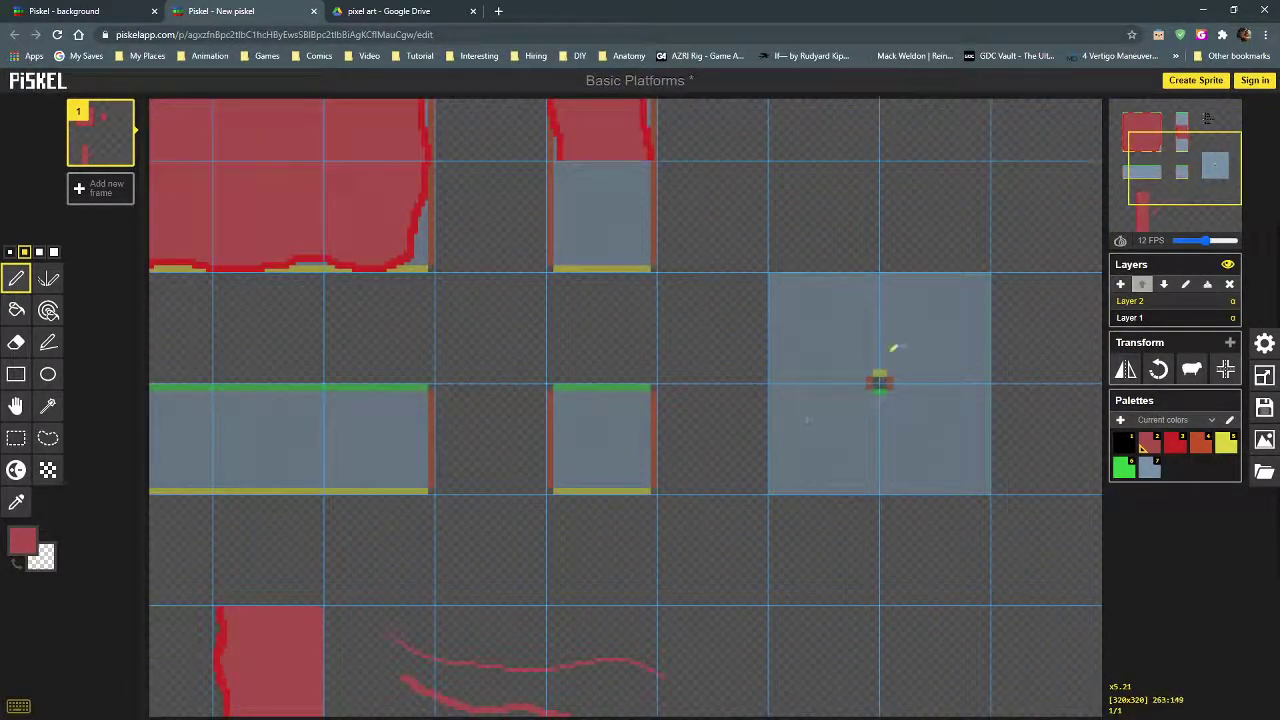
pyautogui.scroll(-2, 409, 229)
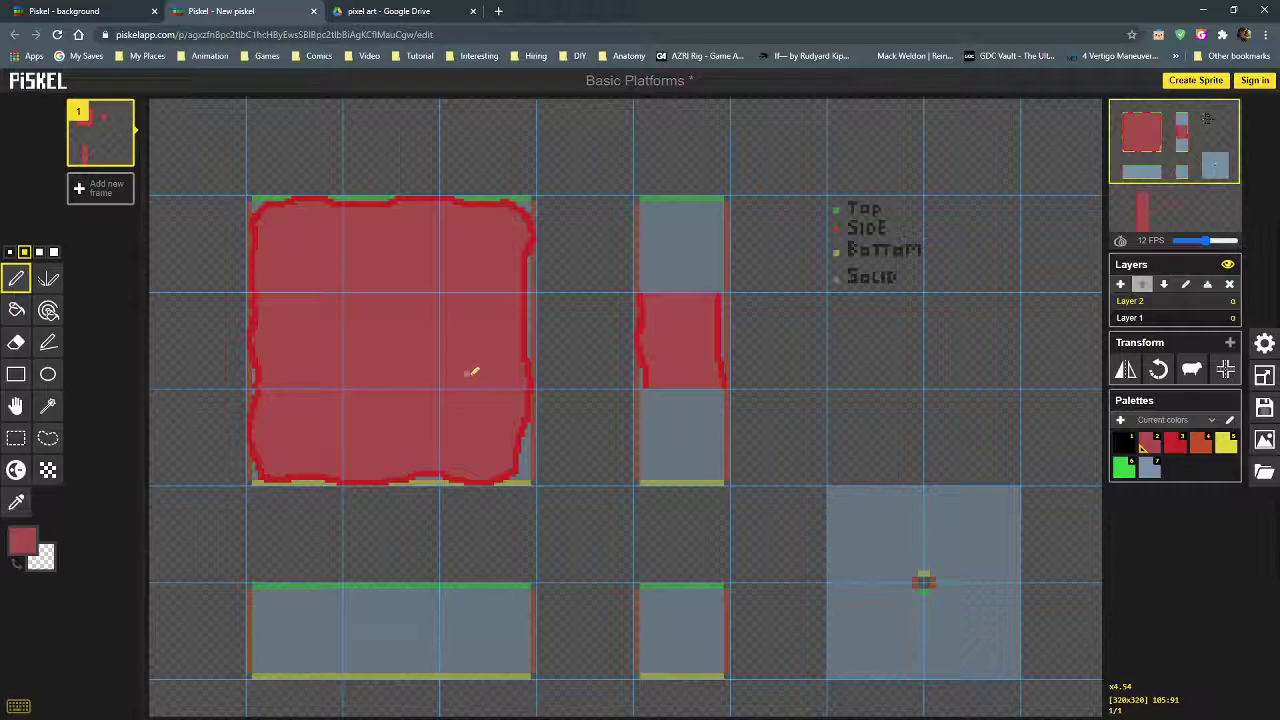
pyautogui.scroll(10, 257, 277)
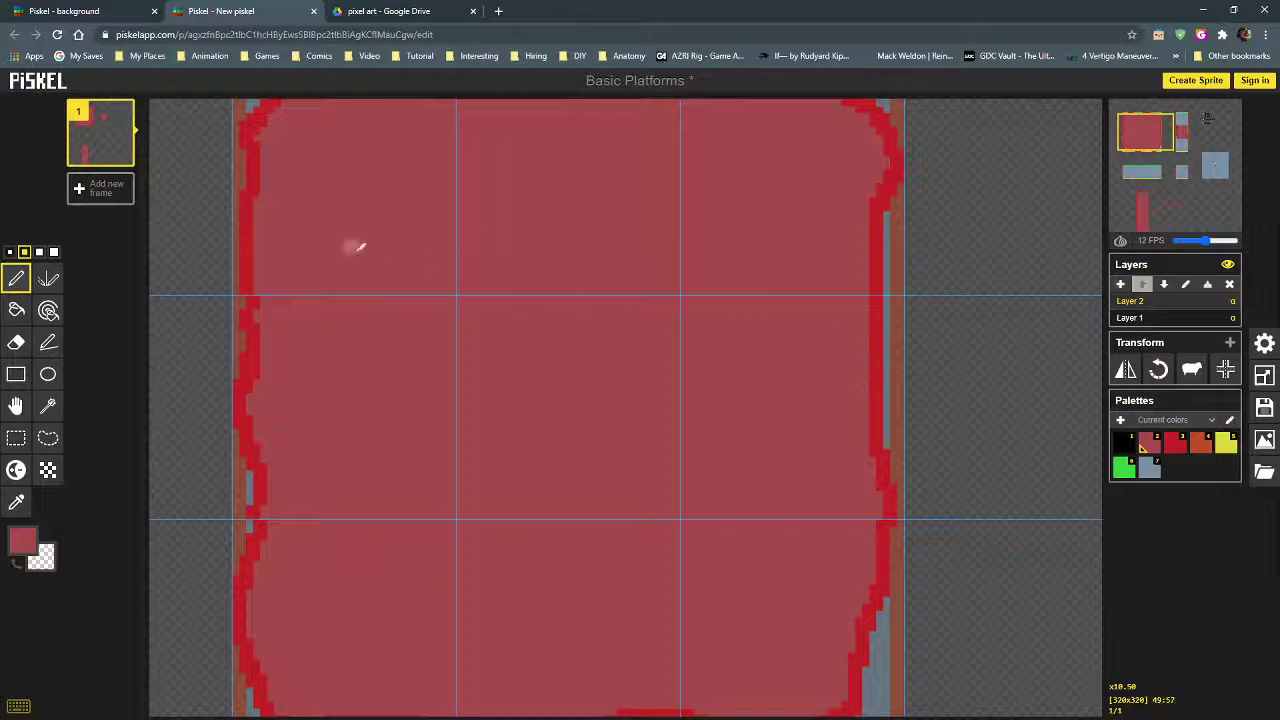
pyautogui.moveTo(354, 249); pyautogui.dragTo(389, 320, button='middle')
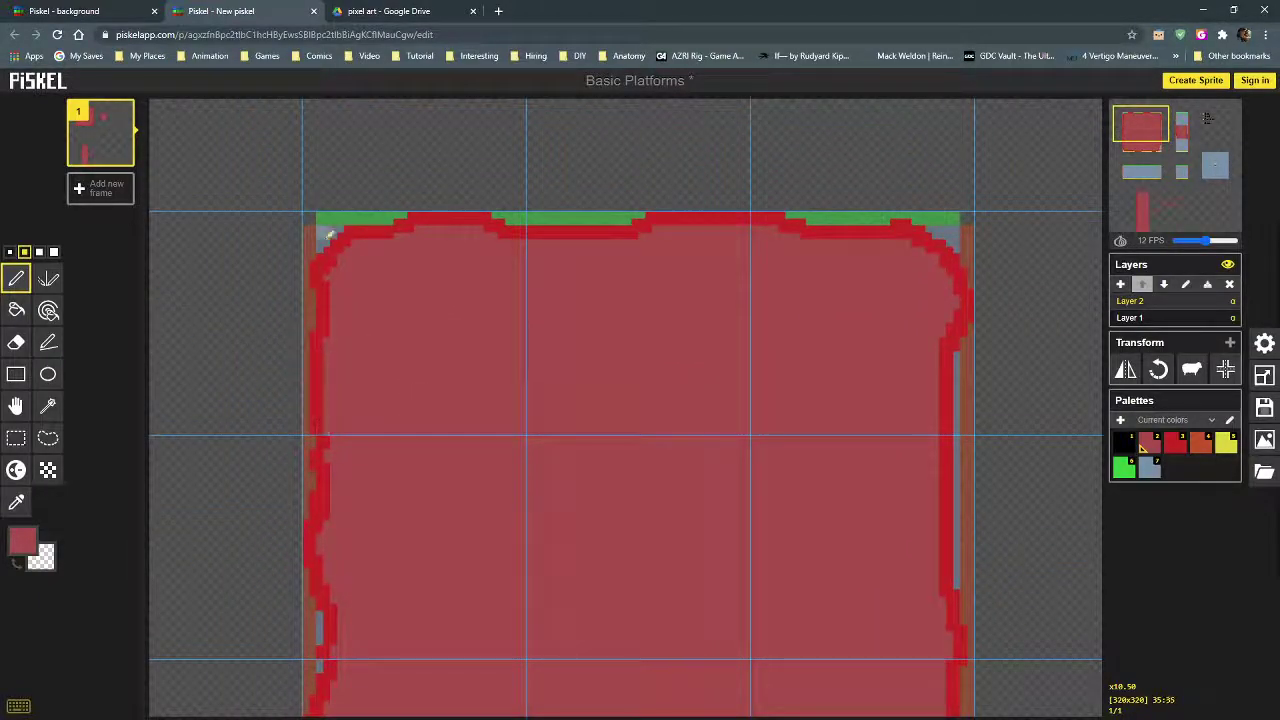
# Step: Stack three copies of the large block's right-middle tile as a second vertical test column below the grey two-by-two square
pyautogui.scroll(-2, 660, 443)
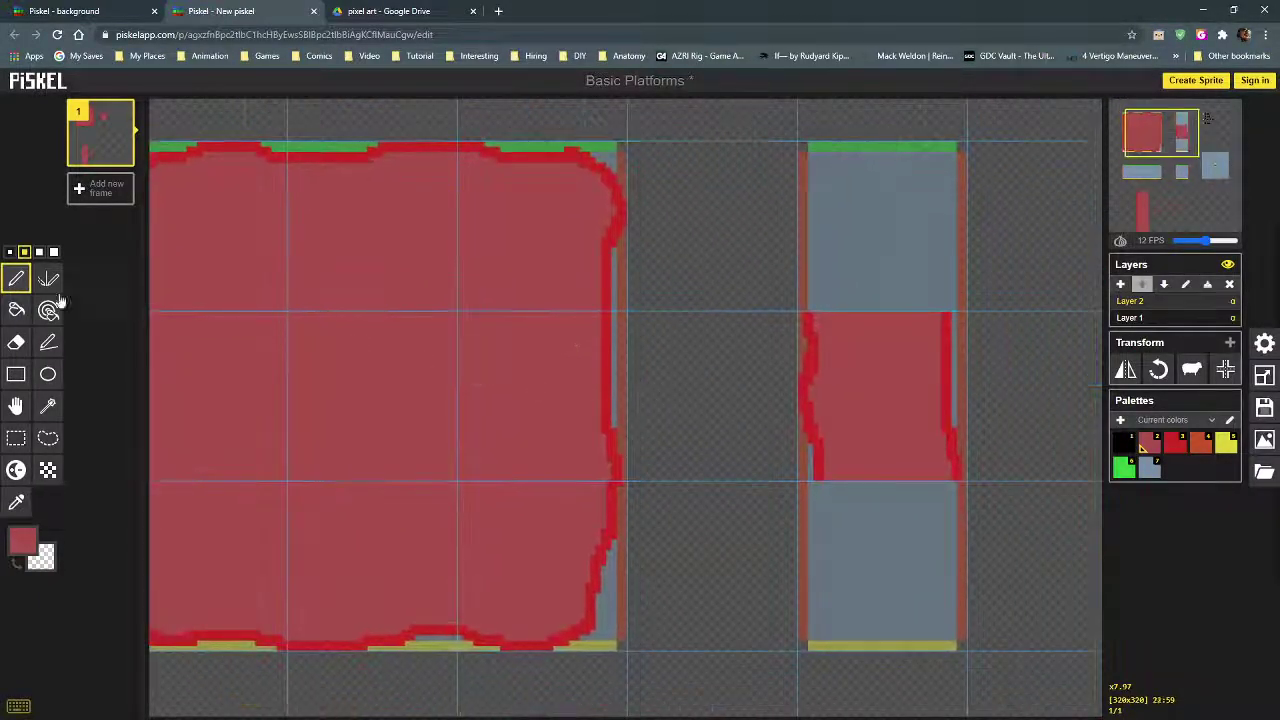
pyautogui.click(15, 437)
pyautogui.moveTo(461, 313); pyautogui.dragTo(618, 474)
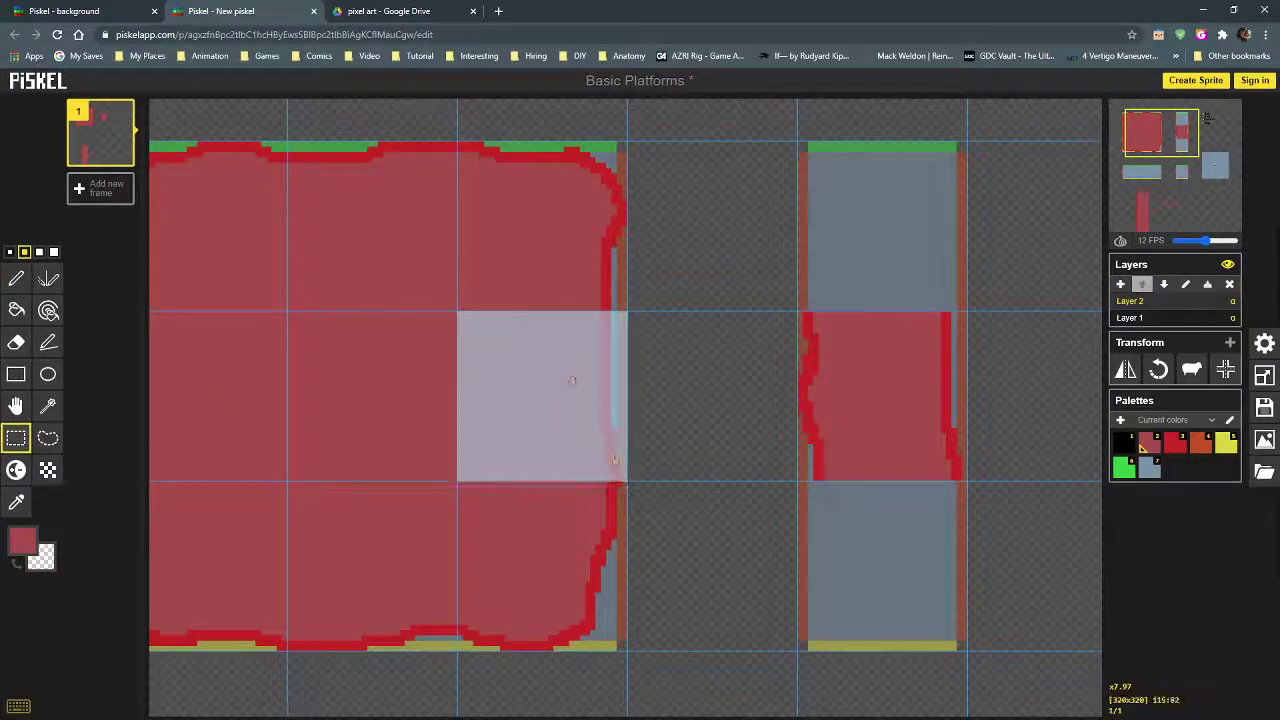
pyautogui.scroll(-1, 345, 440)
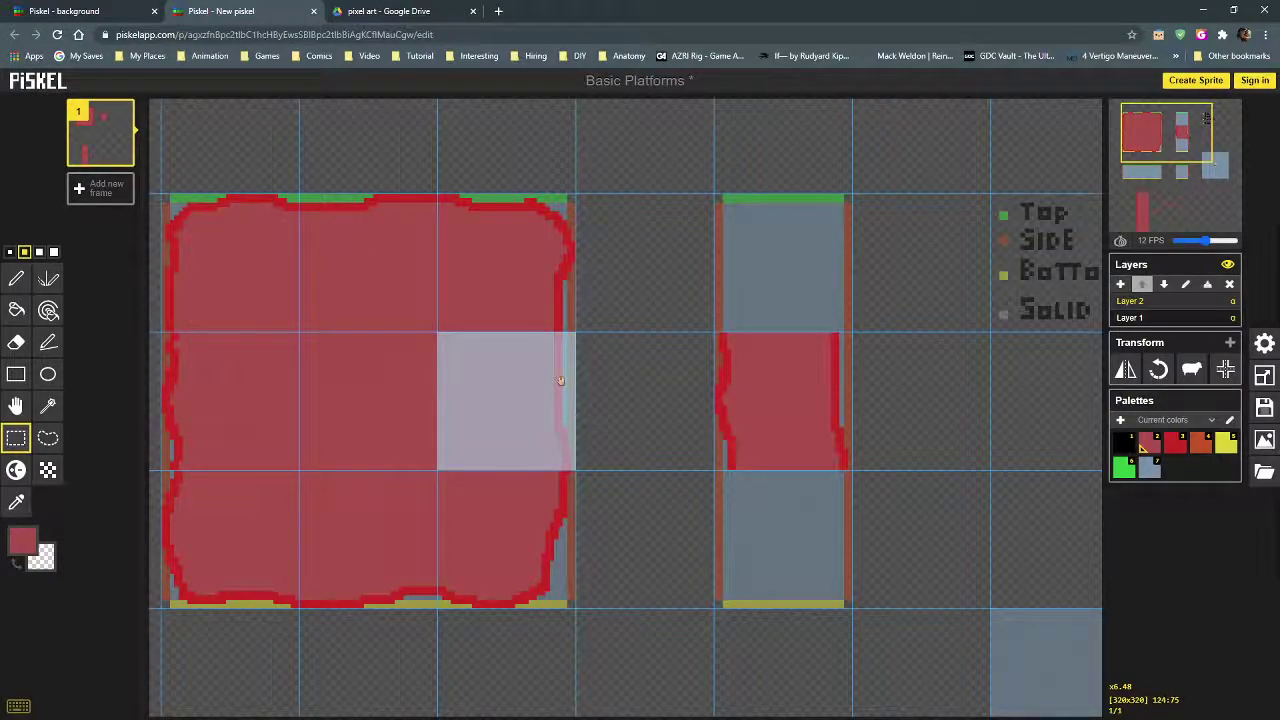
pyautogui.scroll(-2, 457, 202)
pyautogui.moveTo(490, 350); pyautogui.dragTo(490, 128, button='middle')
pyautogui.moveTo(493, 148); pyautogui.dragTo(520, 594)
pyautogui.moveTo(520, 594); pyautogui.dragTo(514, 474, button='middle')
pyautogui.moveTo(531, 443); pyautogui.dragTo(893, 660)
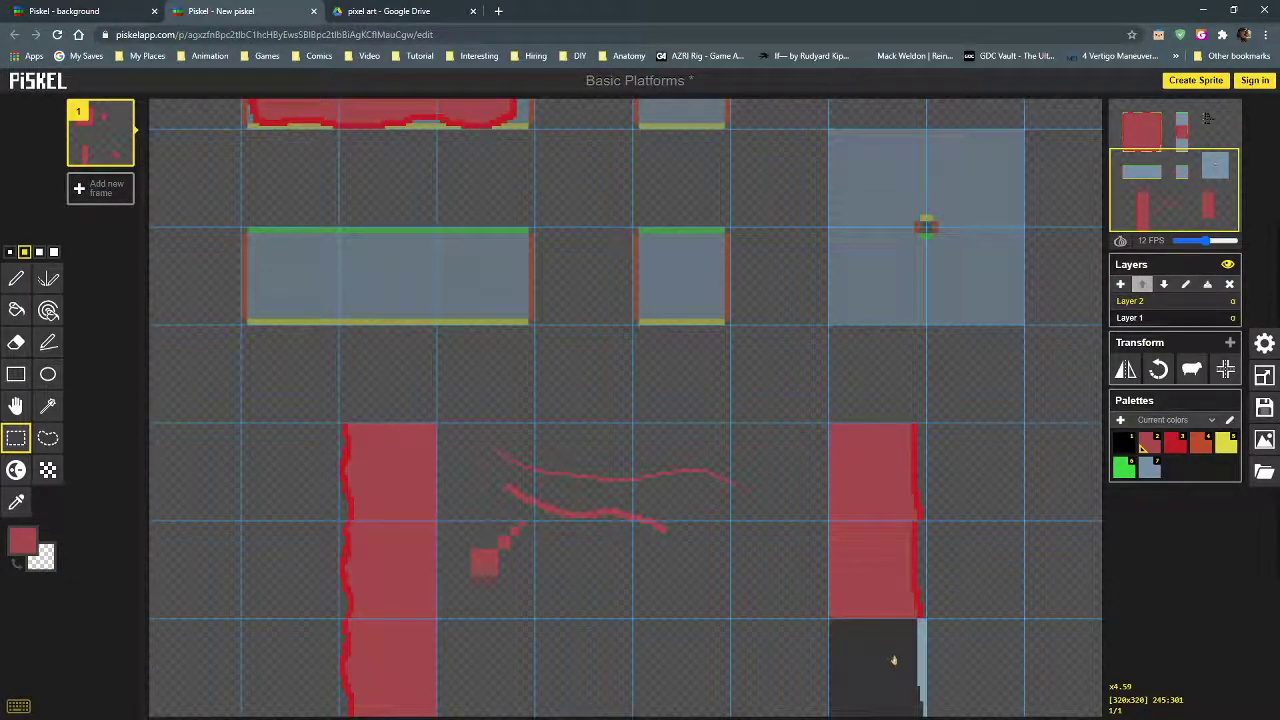
pyautogui.click(965, 585)
# Step: Redraw the upper right edge of the new column's middle tile with the outline and fill reds, shifting it outward toward the tile above
pyautogui.scroll(5, 957, 606)
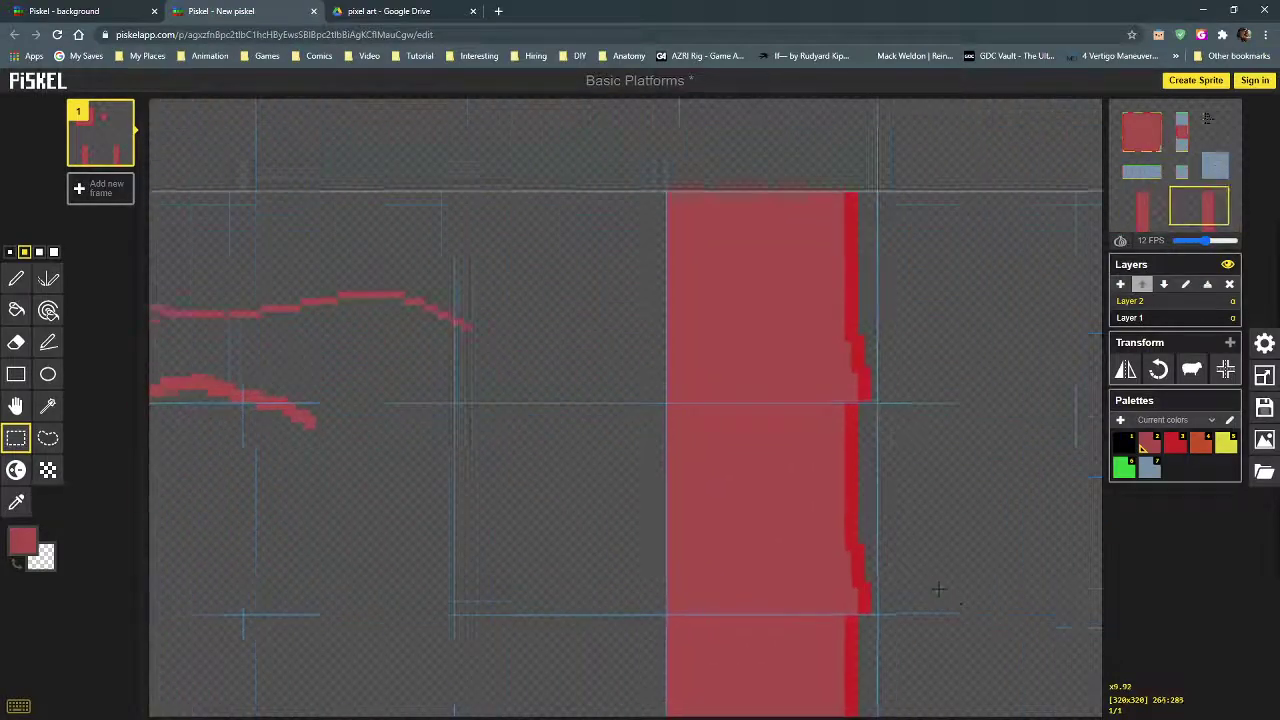
pyautogui.moveTo(886, 552); pyautogui.dragTo(862, 564, button='middle')
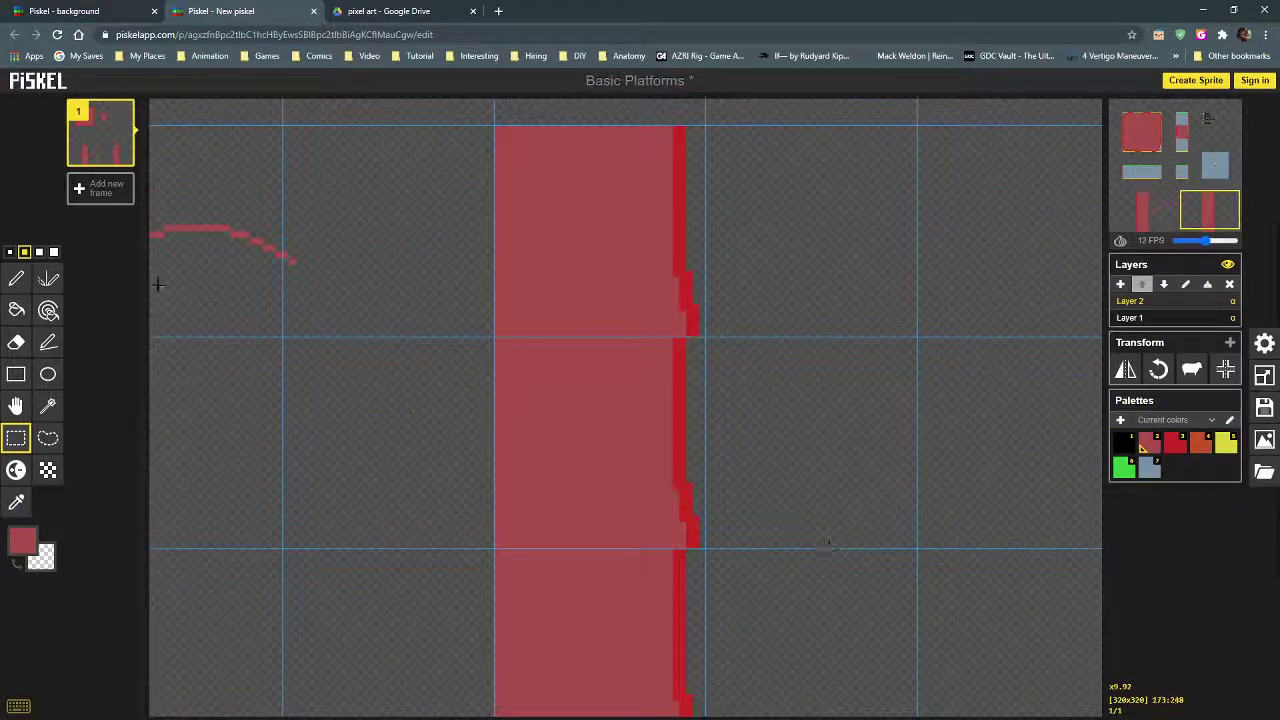
pyautogui.click(16, 279)
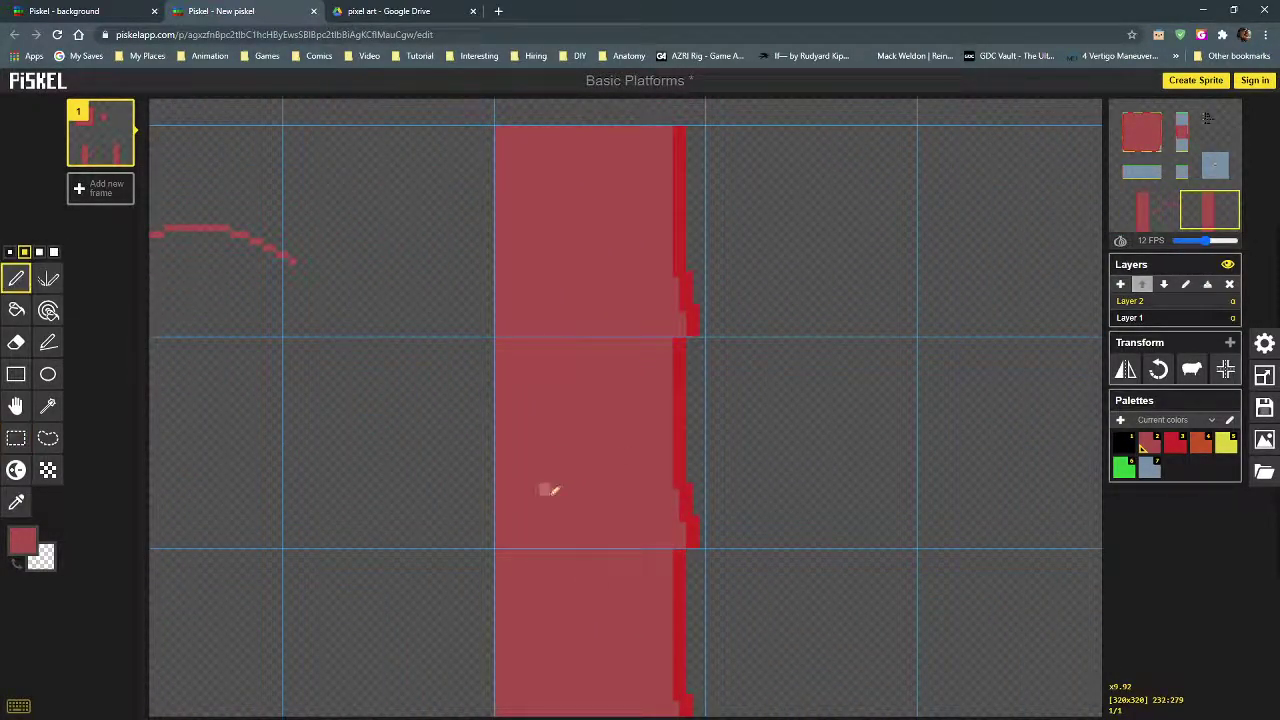
pyautogui.keyDown('alt'); pyautogui.click(688, 490); pyautogui.keyUp('alt')
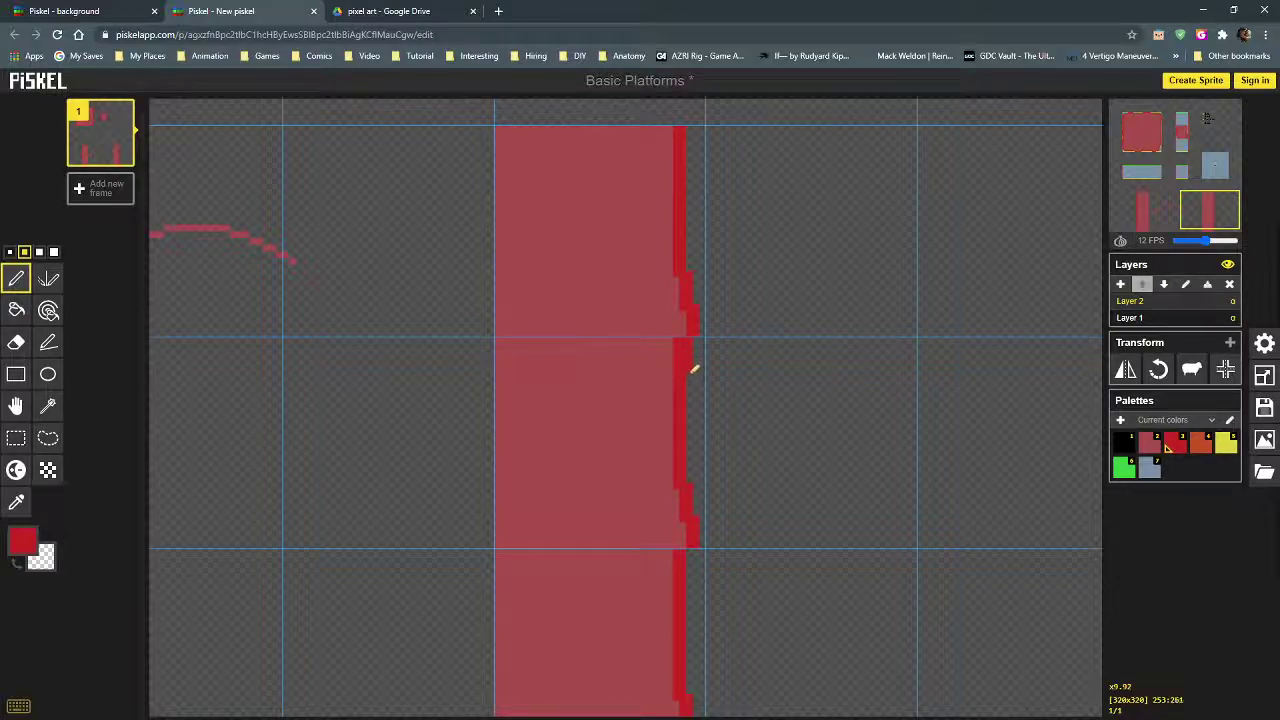
pyautogui.keyDown('alt'); pyautogui.click(668, 346); pyautogui.keyUp('alt')
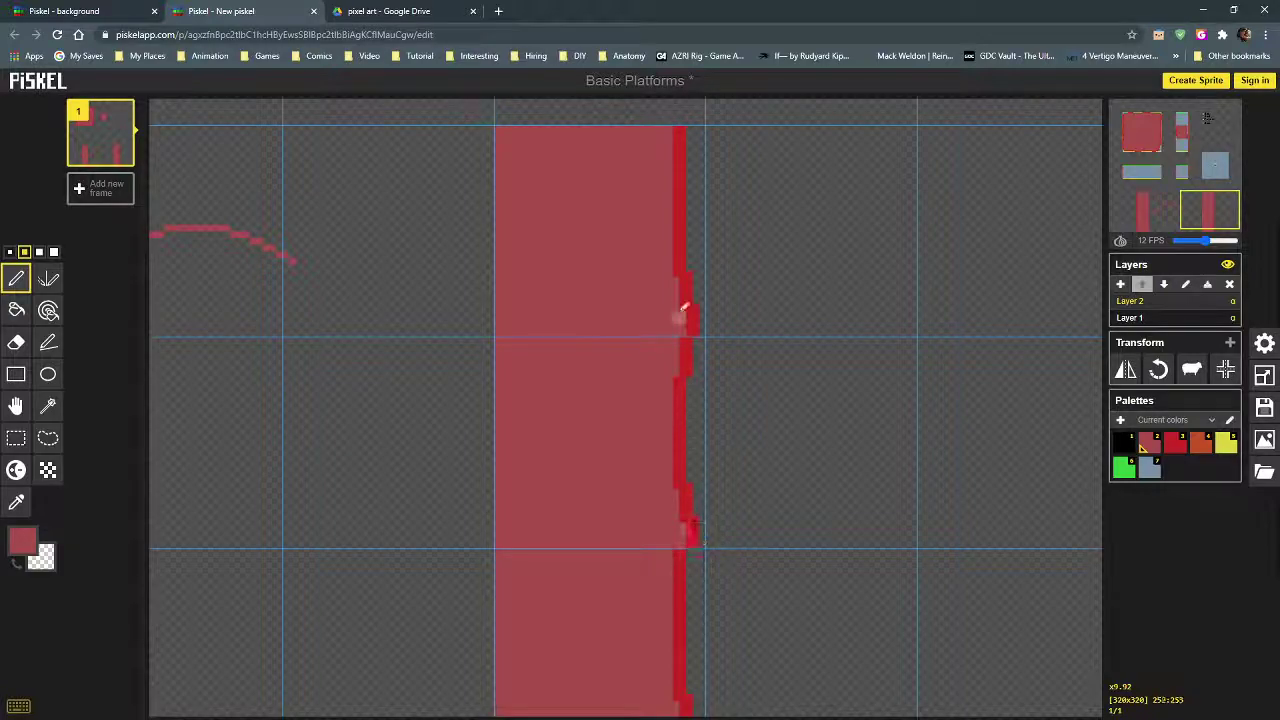
# Step: Delete the outdated tiles above and below the edited middle tile in the new test column
pyautogui.click(16, 437)
pyautogui.moveTo(496, 127); pyautogui.dragTo(700, 333)
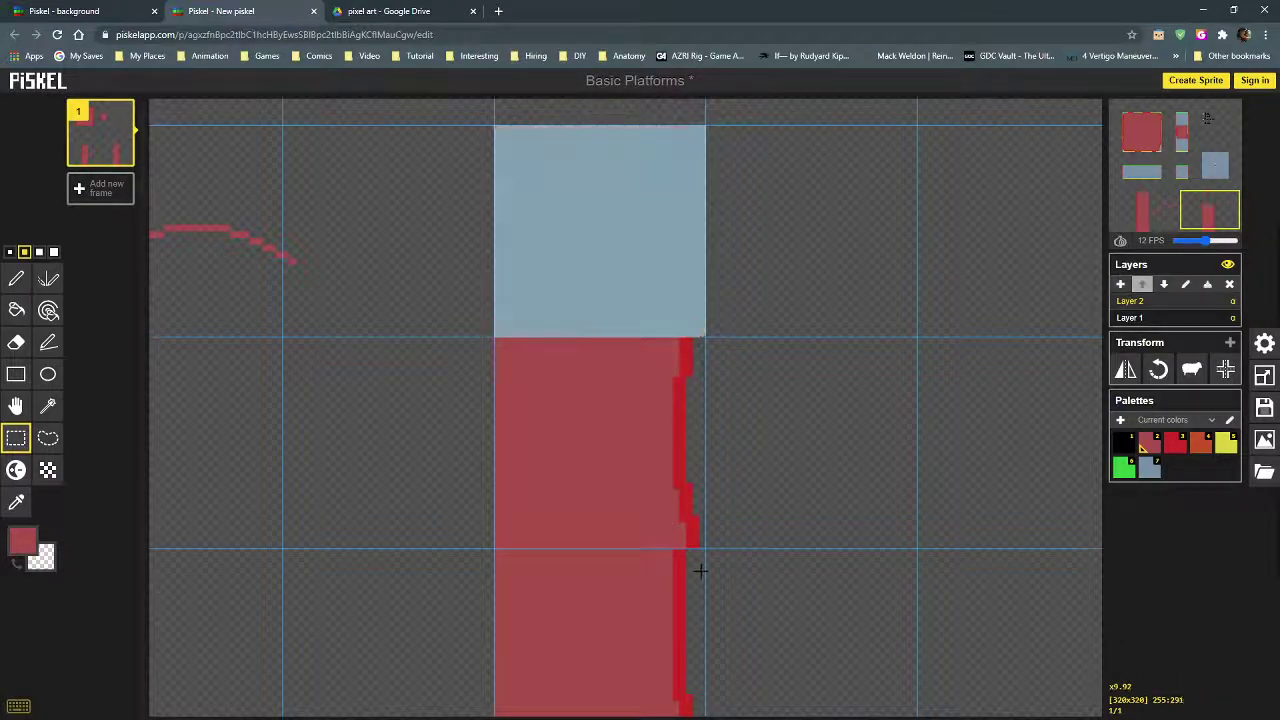
pyautogui.moveTo(700, 570); pyautogui.dragTo(654, 494, button='middle')
pyautogui.moveTo(480, 506); pyautogui.dragTo(690, 712)
pyautogui.press('Delete')
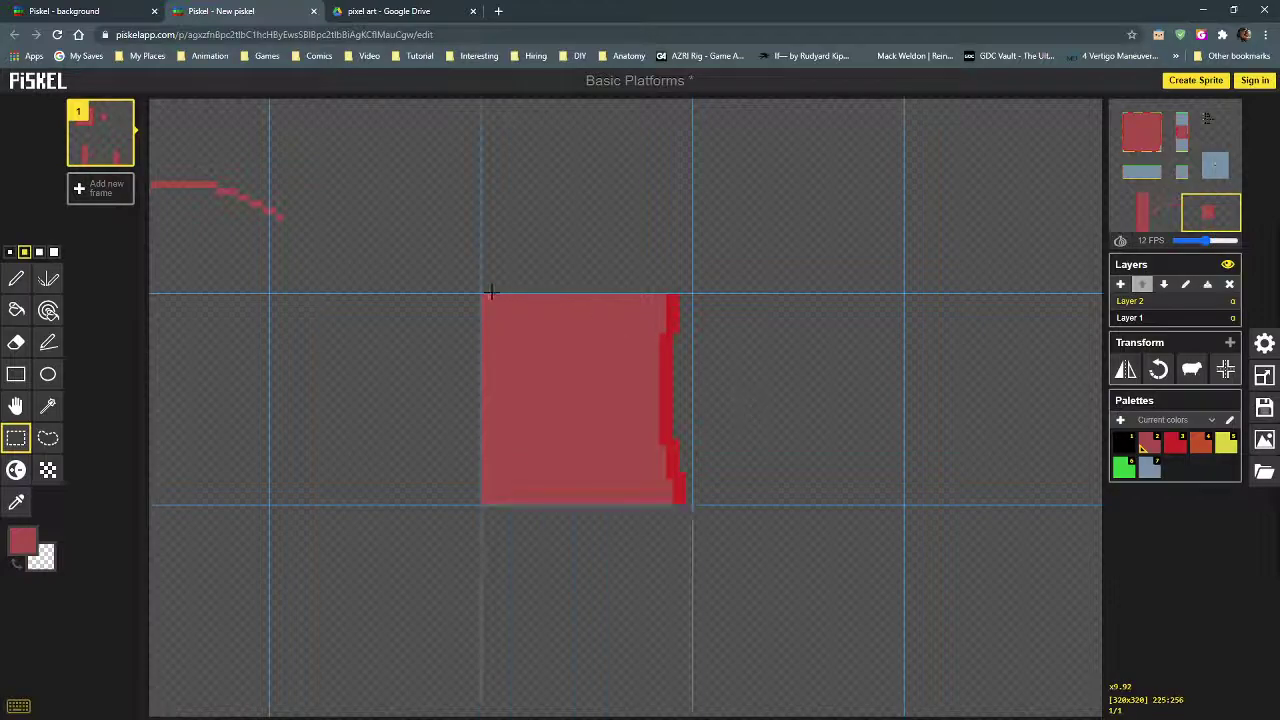
# Step: Place copies of the edited middle tile directly above and below it to test the repeating right edge
pyautogui.moveTo(484, 295); pyautogui.dragTo(689, 502)
pyautogui.moveTo(640, 430); pyautogui.dragTo(597, 617)
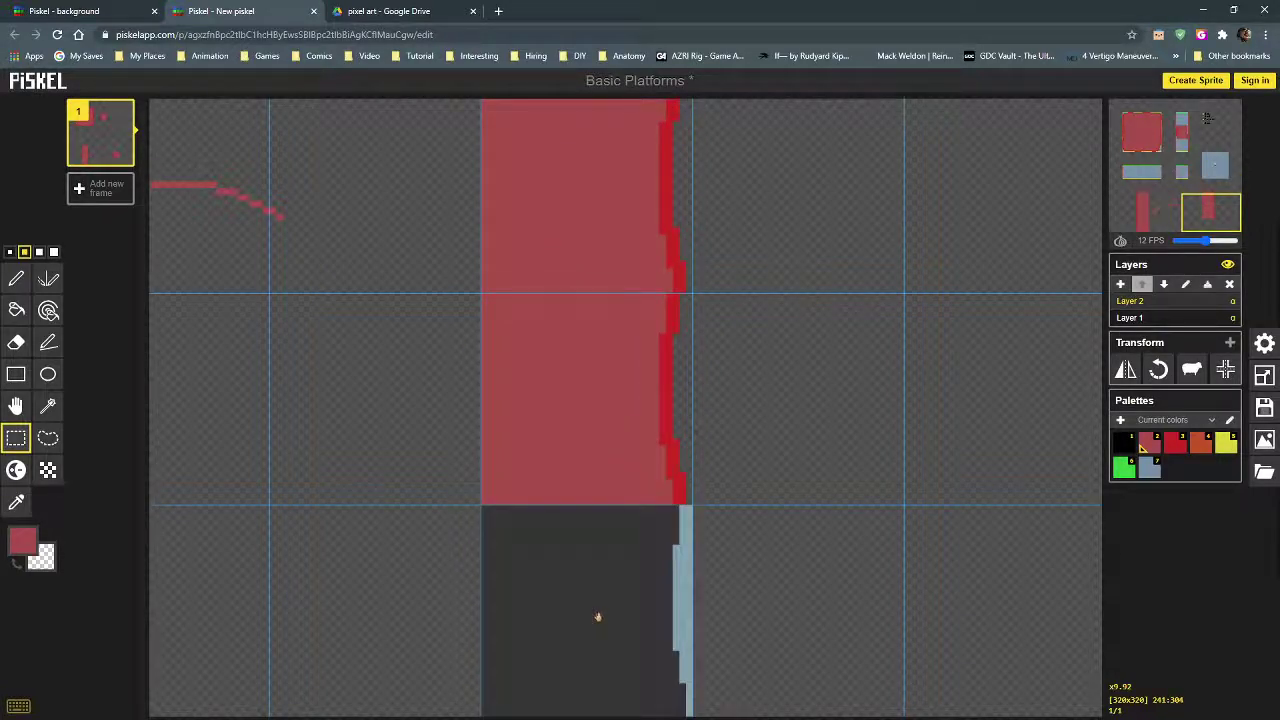
pyautogui.click(797, 540)
pyautogui.scroll(-3, 833, 448)
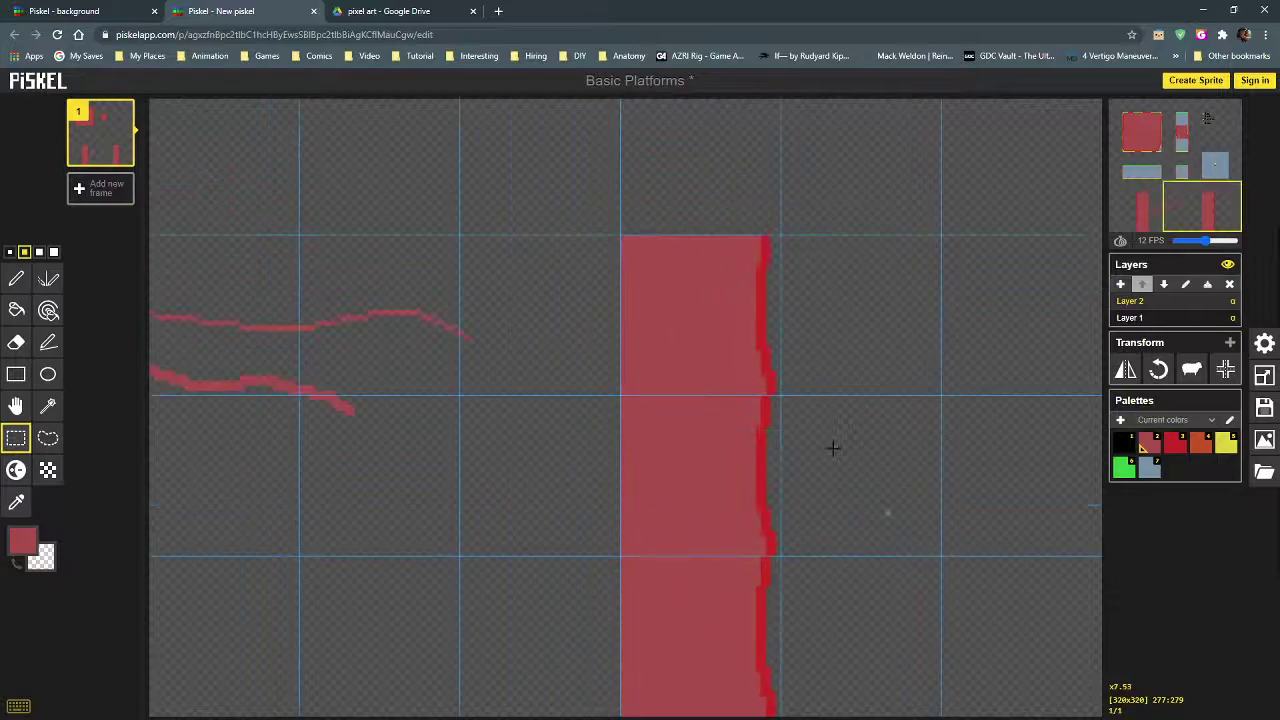
pyautogui.scroll(1, 833, 448)
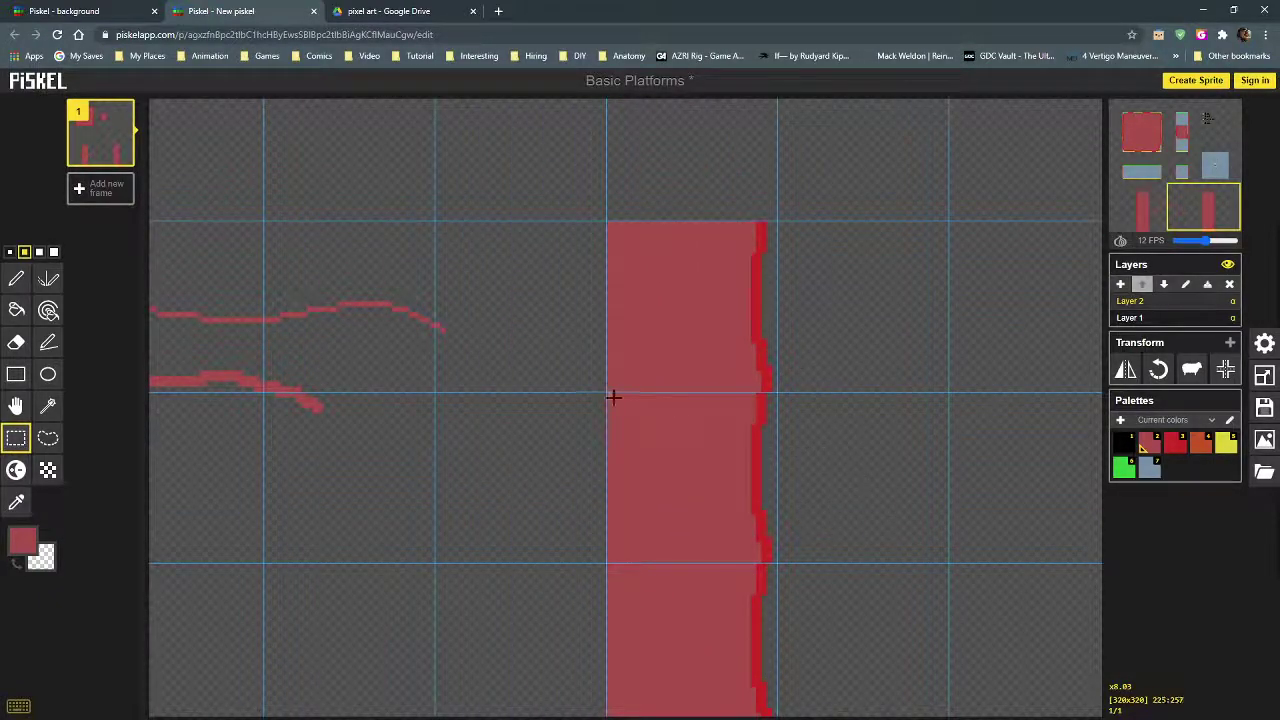
# Step: Replace the right-middle tile of the large platform block with a copy of the new column's middle tile, undoing the accidental last change
pyautogui.moveTo(607, 394); pyautogui.dragTo(772, 563)
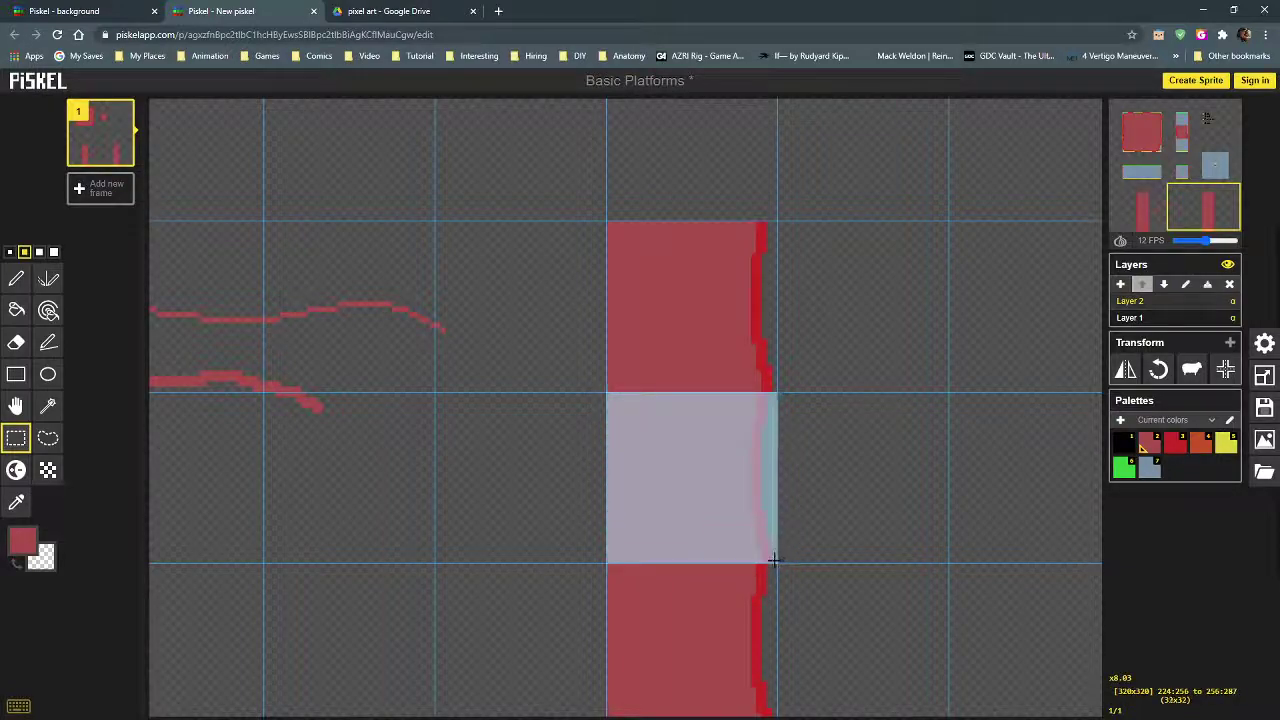
pyautogui.moveTo(476, 256); pyautogui.dragTo(583, 456, button='middle')
pyautogui.moveTo(466, 150); pyautogui.dragTo(599, 535, button='middle')
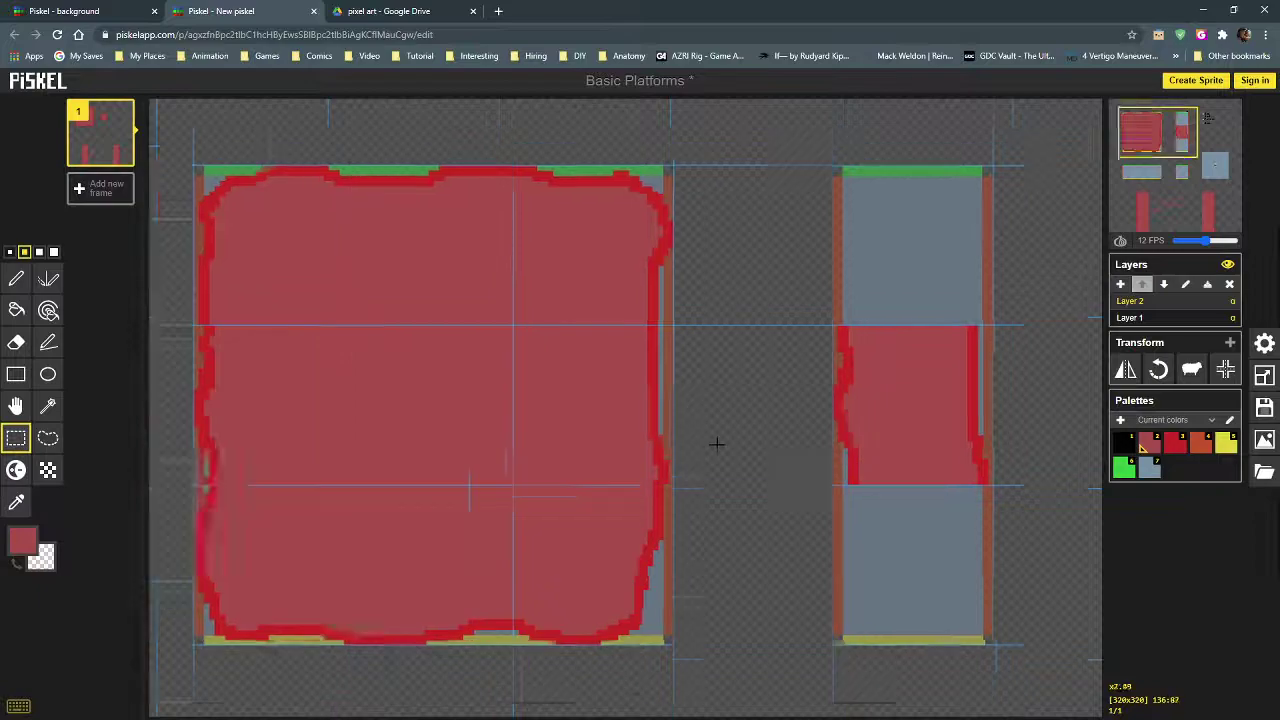
pyautogui.scroll(-3, 716, 443)
pyautogui.moveTo(854, 586); pyautogui.dragTo(837, 491, button='middle')
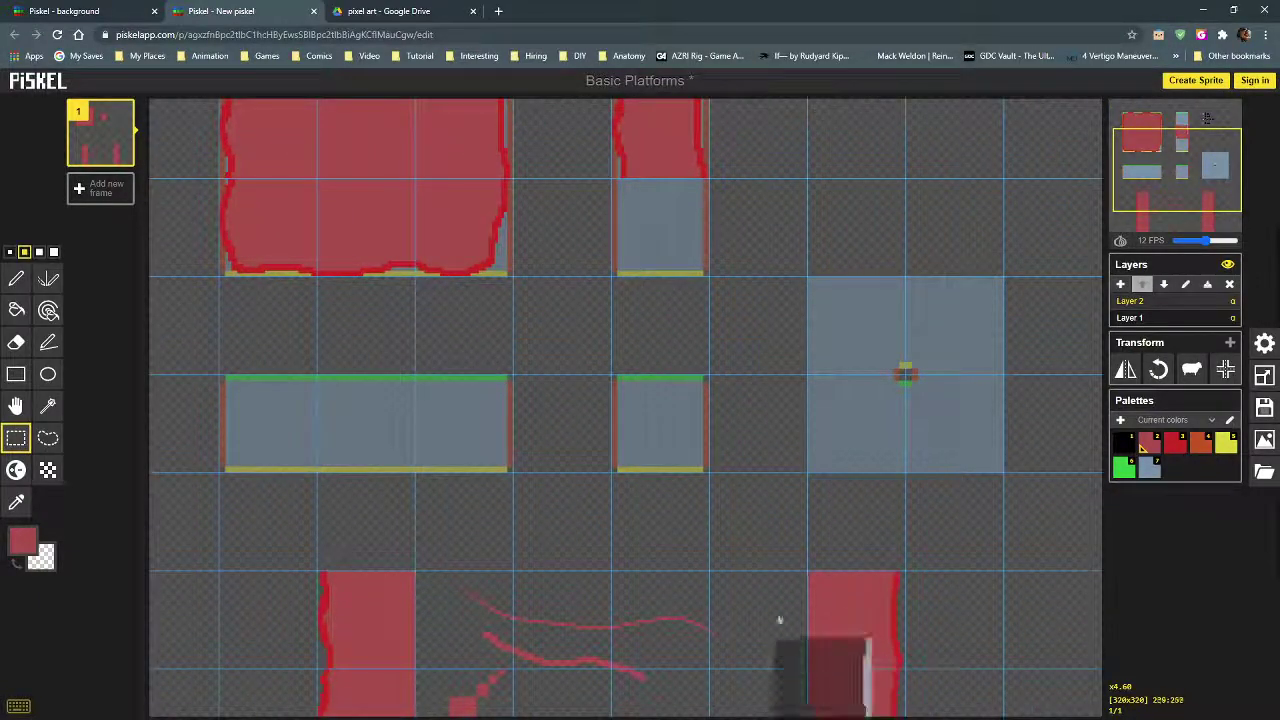
pyautogui.moveTo(800, 641); pyautogui.dragTo(506, 163)
pyautogui.moveTo(588, 175); pyautogui.dragTo(617, 388, button='middle')
pyautogui.moveTo(556, 420); pyautogui.dragTo(513, 354)
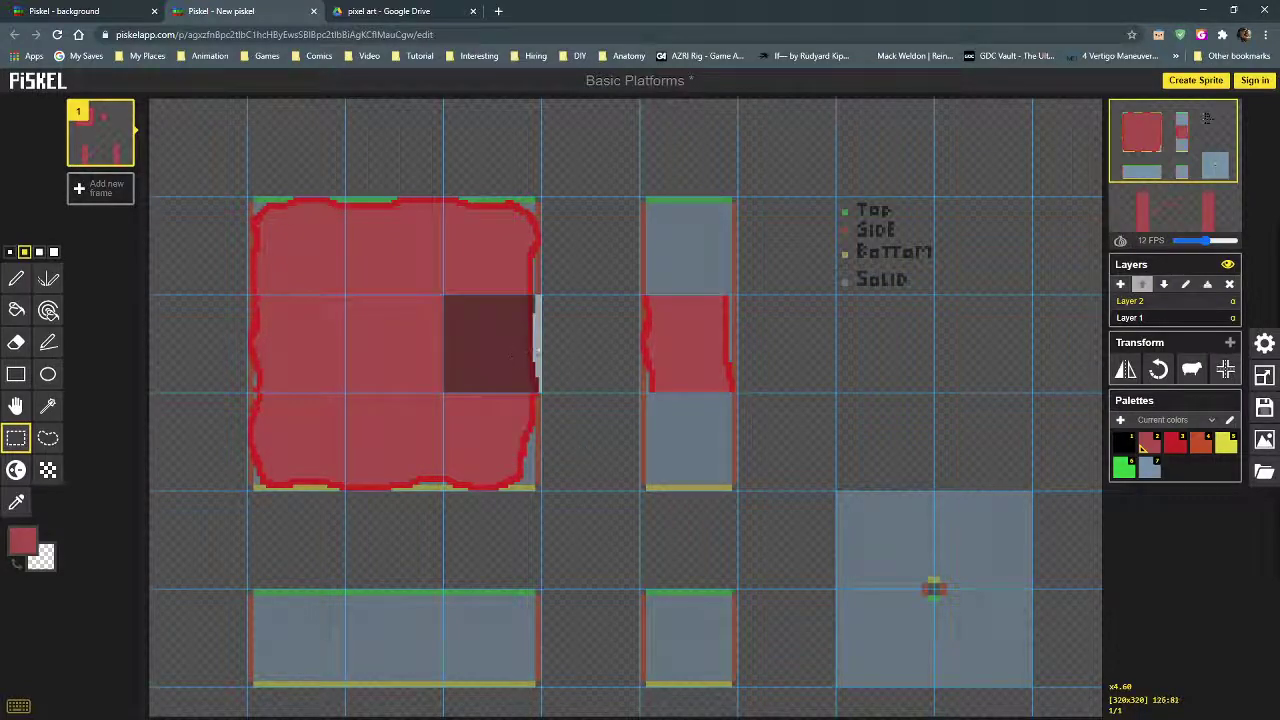
pyautogui.click(538, 348)
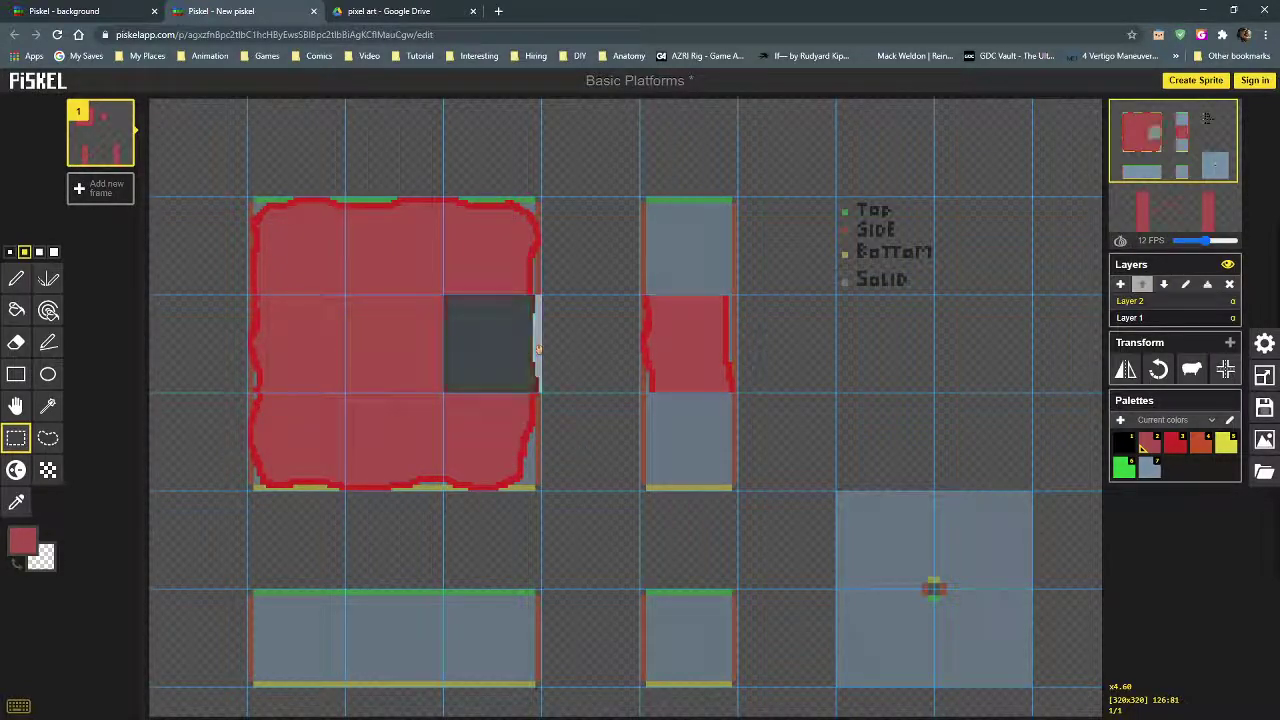
pyautogui.hotkey('ctrl', 'z')
# Step: Set the pen's primary color to blue #3078d9 and its size to 1 pixel
pyautogui.scroll(3, 551, 329)
pyautogui.moveTo(592, 385); pyautogui.dragTo(573, 386, button='middle')
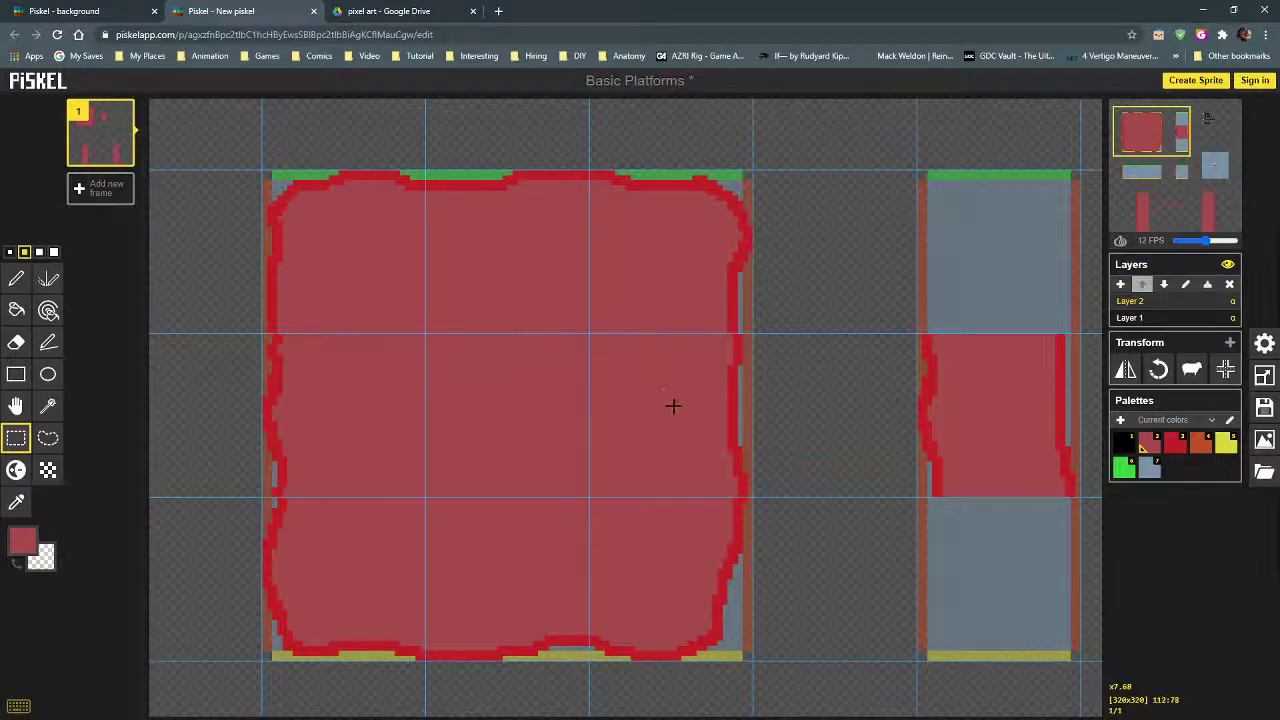
pyautogui.scroll(2, 673, 405)
pyautogui.scroll(-1, 740, 344)
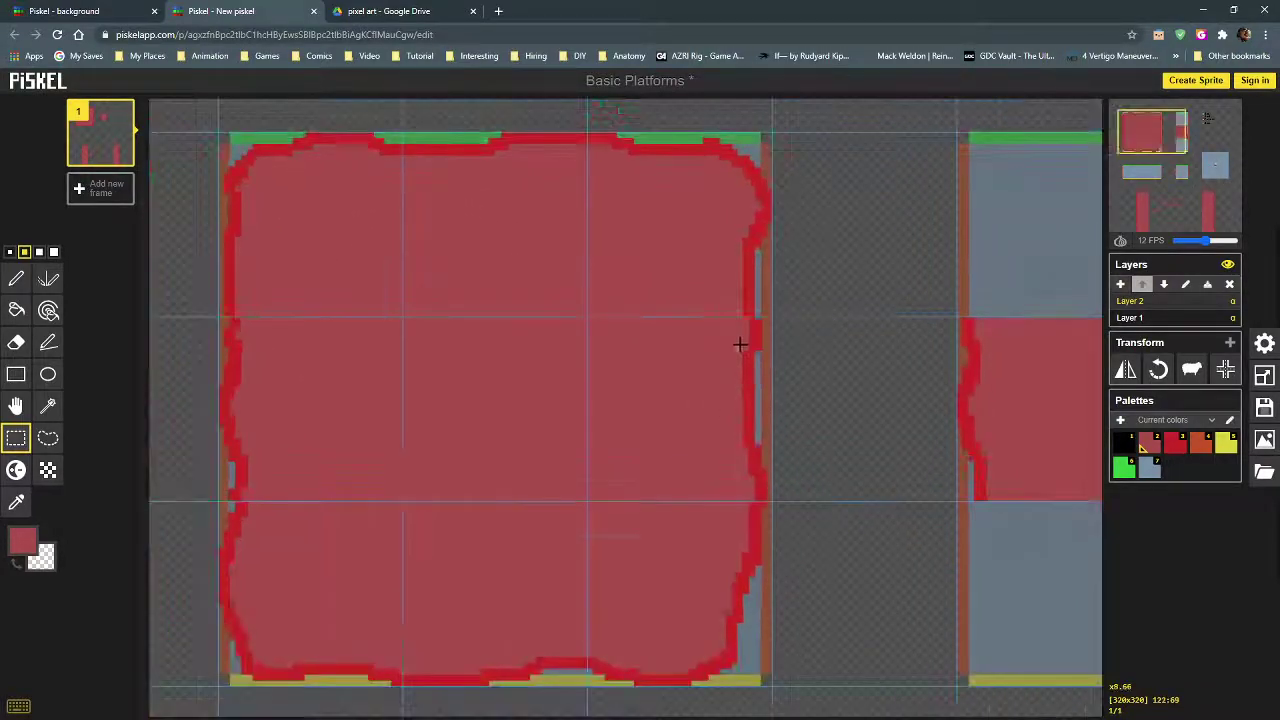
pyautogui.click(16, 279)
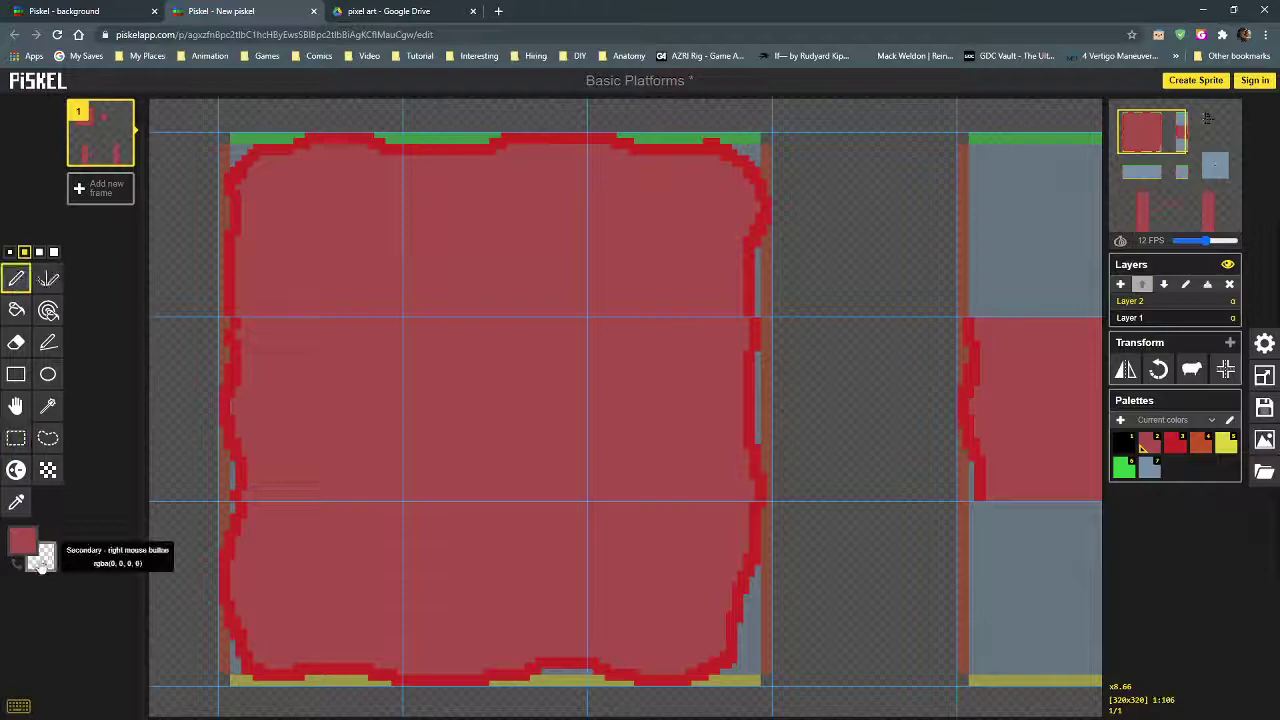
pyautogui.click(22, 541)
pyautogui.click(170, 621)
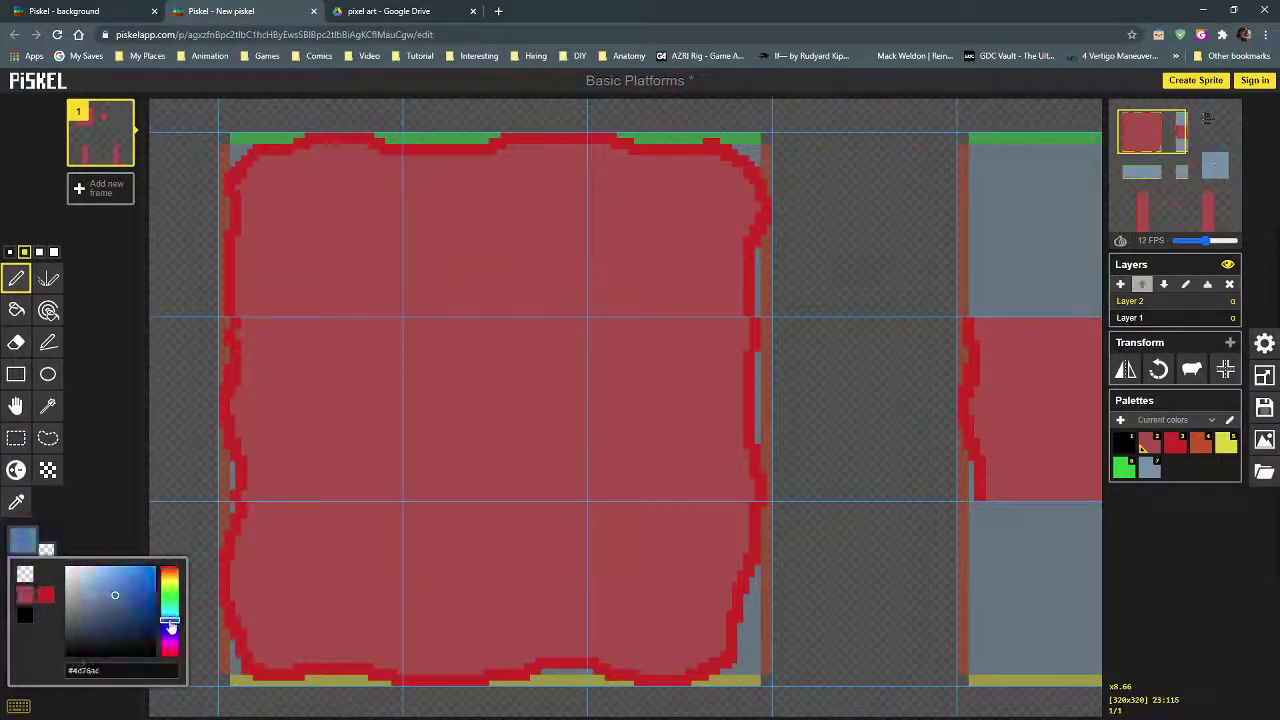
pyautogui.click(136, 579)
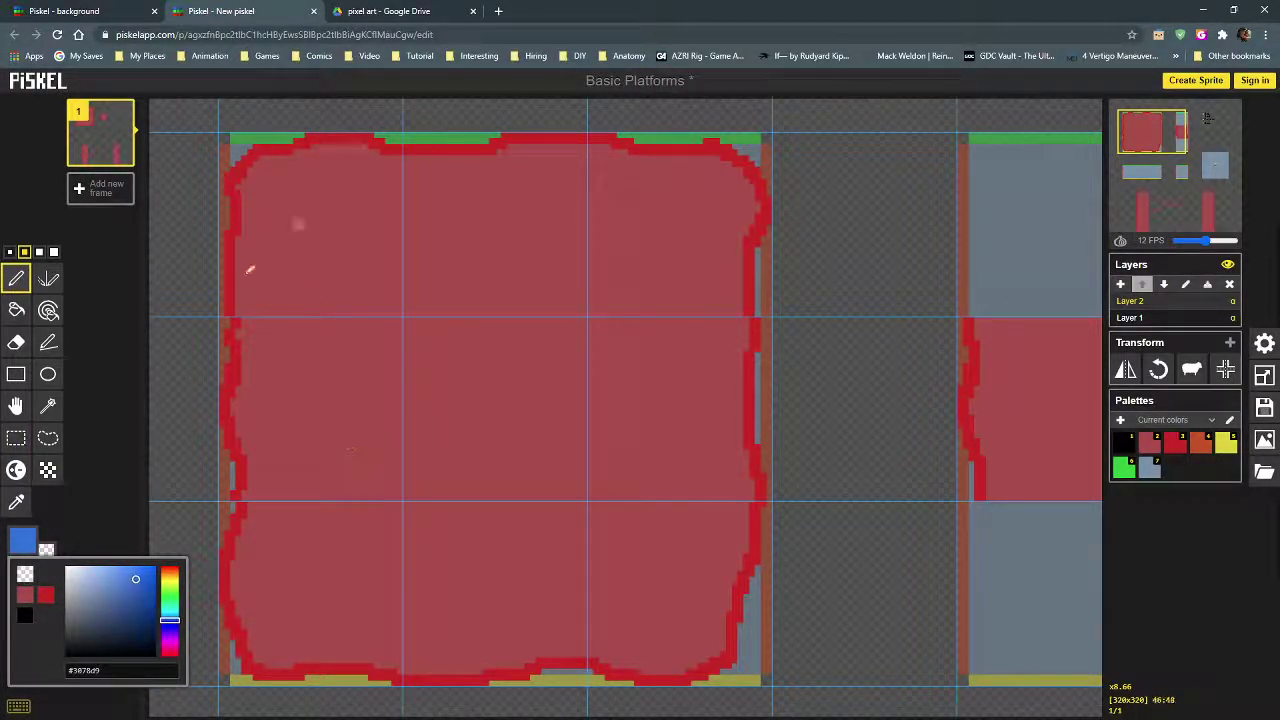
pyautogui.click(10, 251)
# Step: Mark each of the three top and three bottom tiles of the large platform block with a small blue X
pyautogui.moveTo(338, 222); pyautogui.dragTo(303, 260)
pyautogui.moveTo(467, 213); pyautogui.dragTo(517, 255)
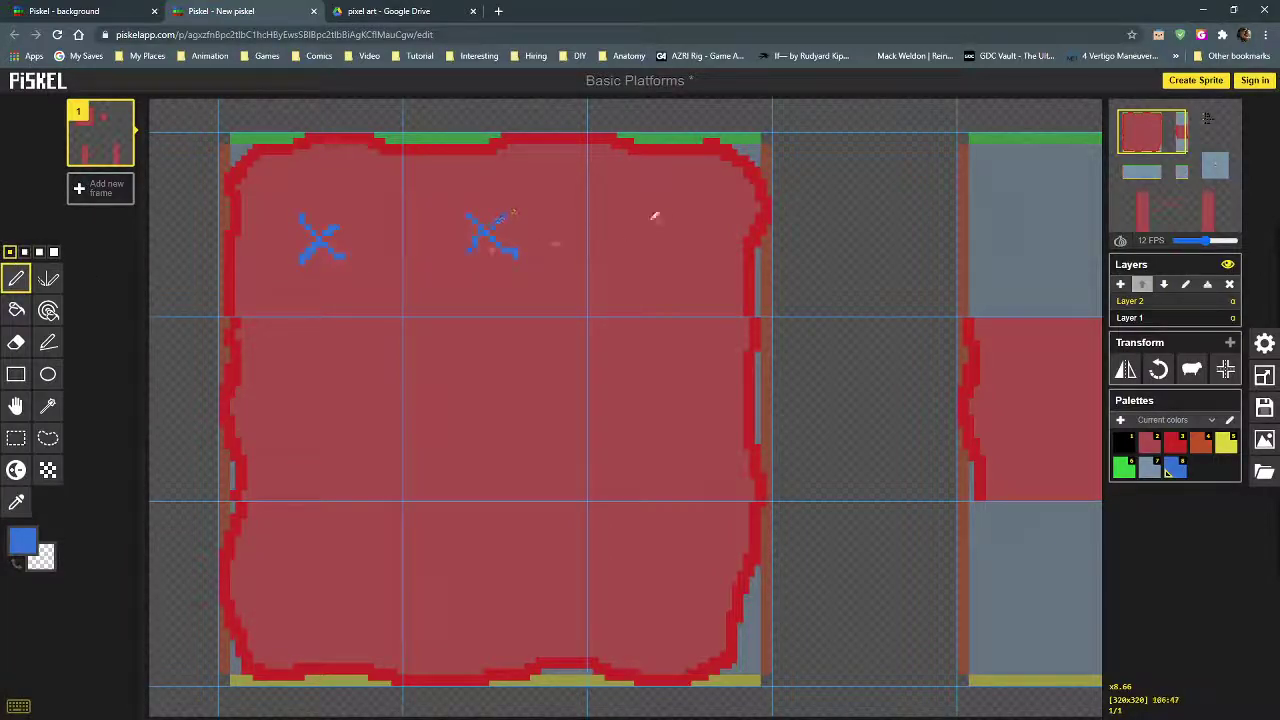
pyautogui.moveTo(309, 572); pyautogui.dragTo(268, 590)
pyautogui.moveTo(683, 567)
pyautogui.mouseDown()
pyautogui.moveTo(712, 597)
pyautogui.moveTo(643, 592)
pyautogui.mouseUp()
pyautogui.moveTo(510, 545); pyautogui.dragTo(482, 582)
pyautogui.scroll(-3, 695, 441)
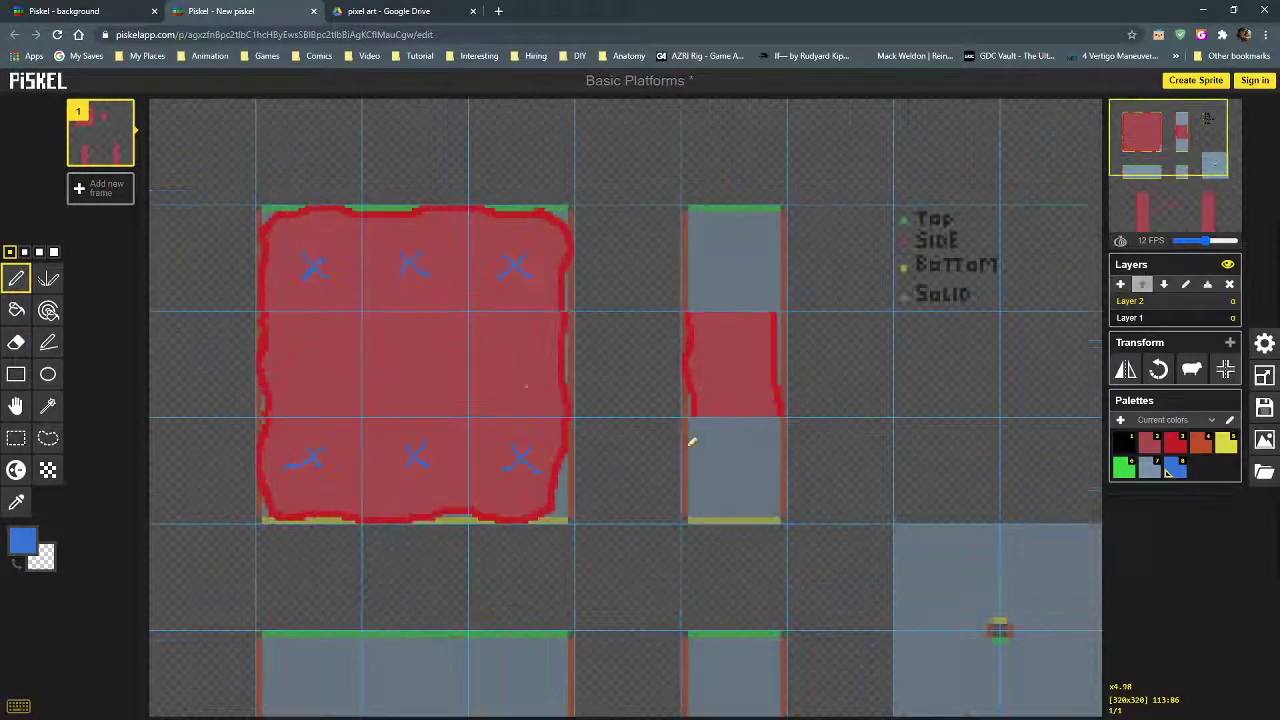
# Step: Mark the red middle tile of the narrow platform column with a small blue X
pyautogui.moveTo(744, 350); pyautogui.dragTo(722, 376)
pyautogui.scroll(2, 491, 364)
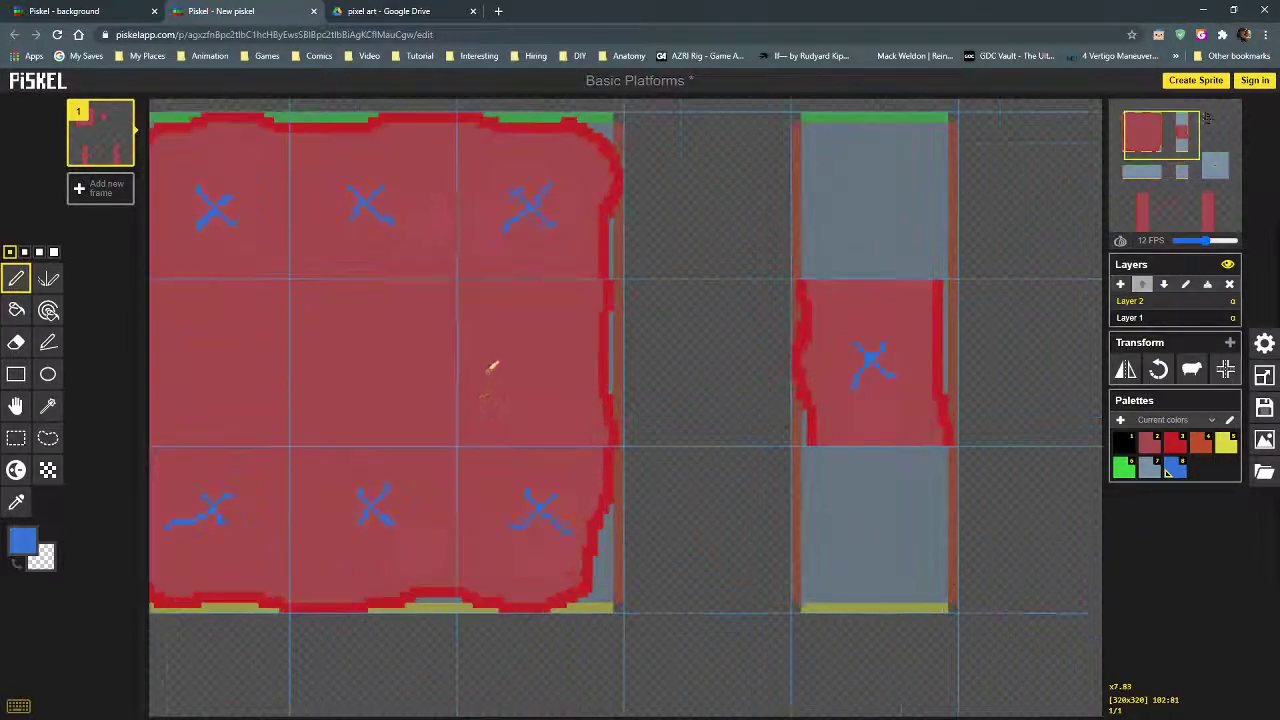
pyautogui.scroll(3, 491, 364)
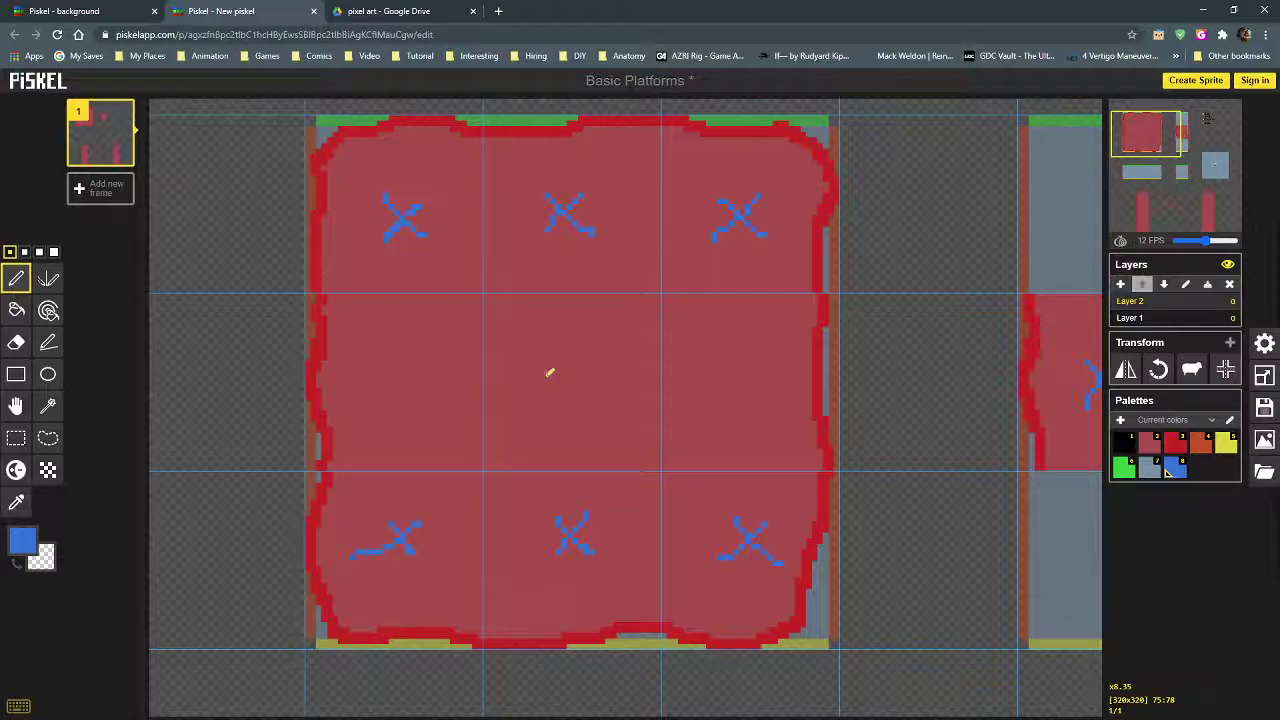
# Step: Select the 32 x 32 px top-left tile of the large platform block and clear the selection
pyautogui.scroll(-1, 555, 370)
pyautogui.scroll(-1, 546, 342)
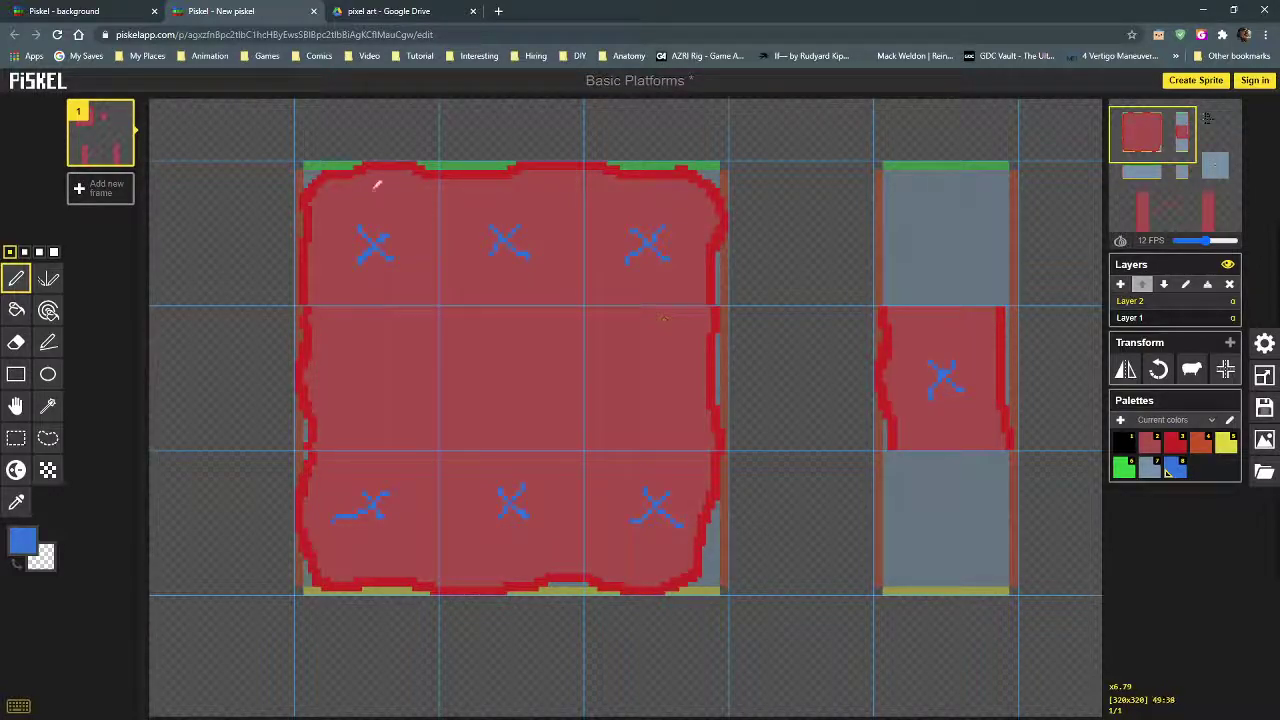
pyautogui.scroll(-1, 370, 180)
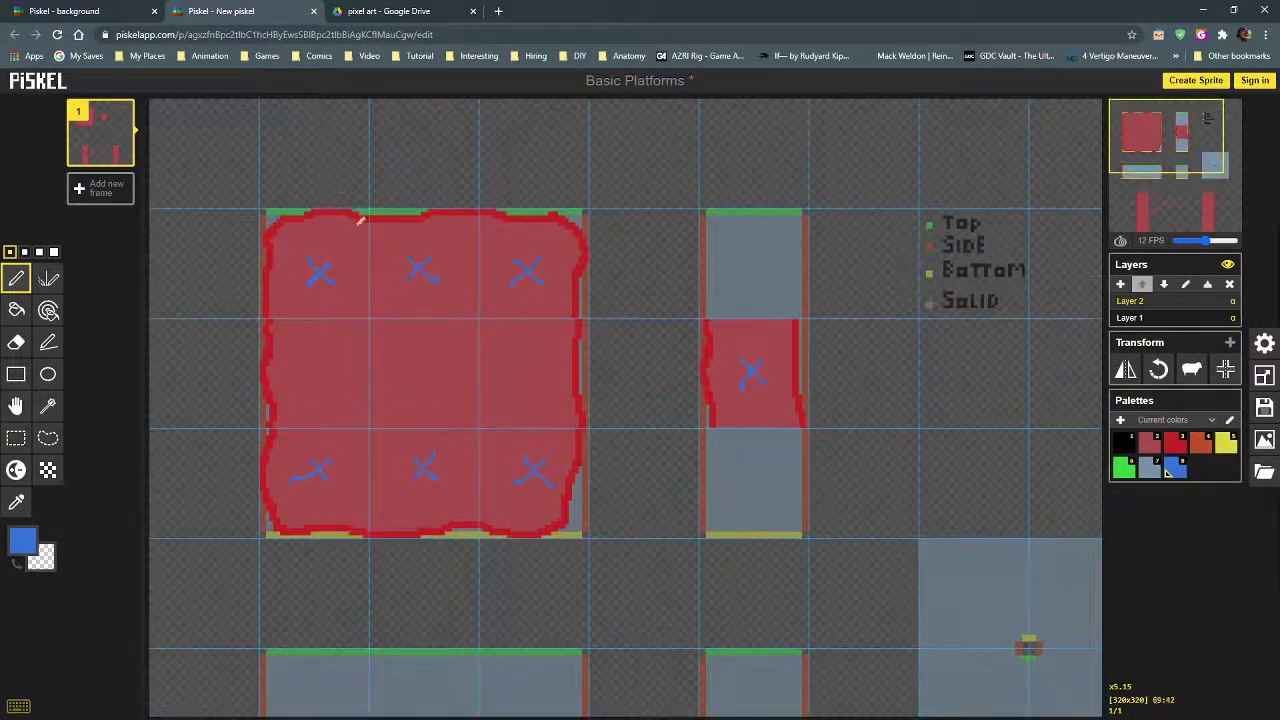
pyautogui.scroll(2, 243, 163)
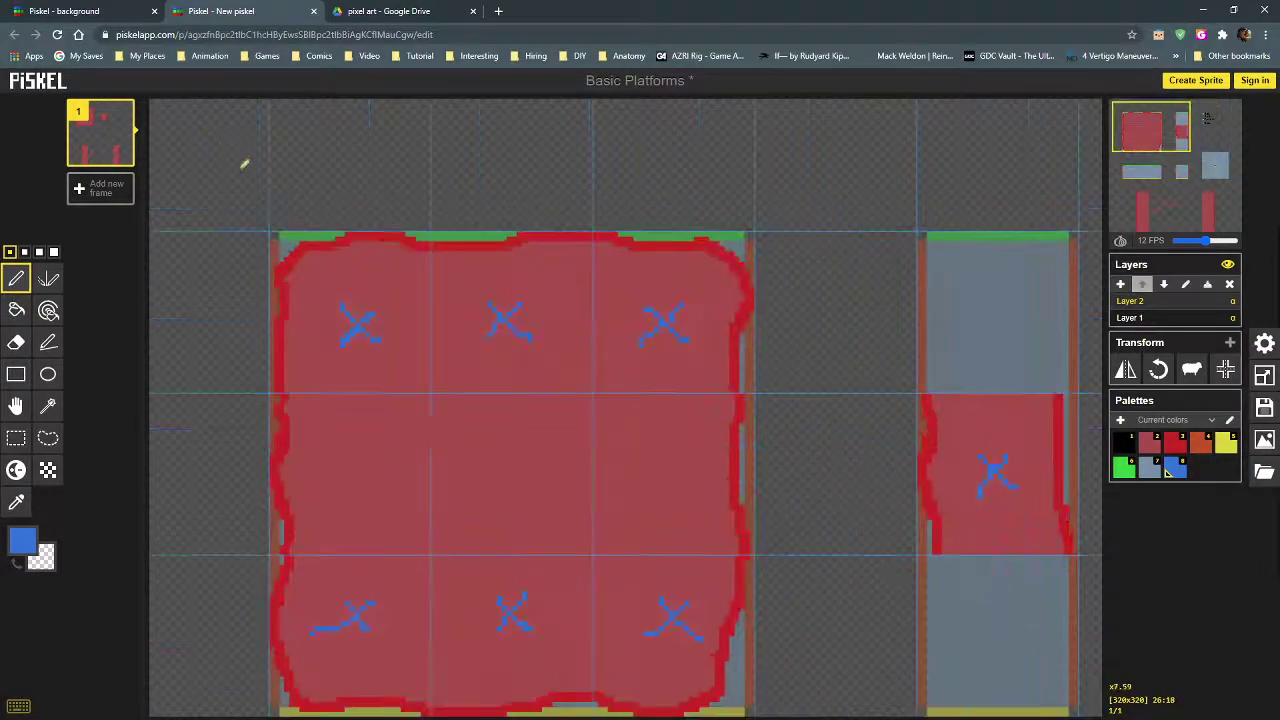
pyautogui.scroll(1, 257, 203)
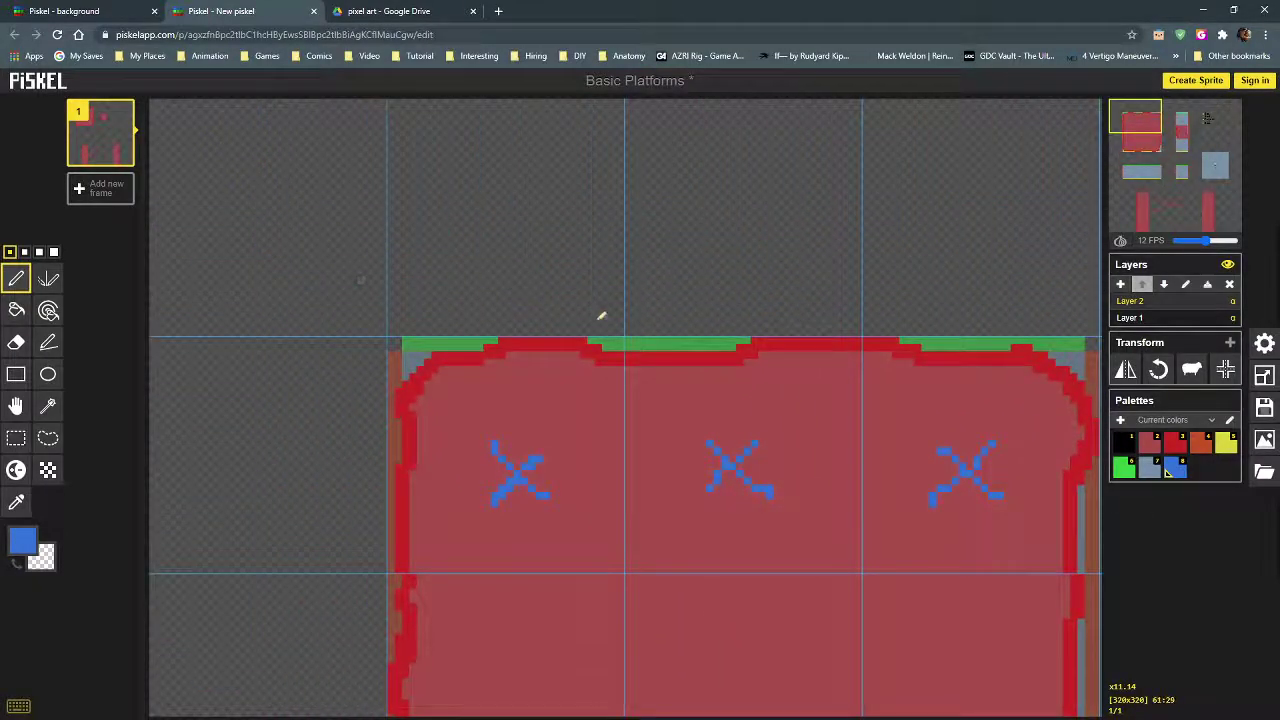
pyautogui.click(15, 440)
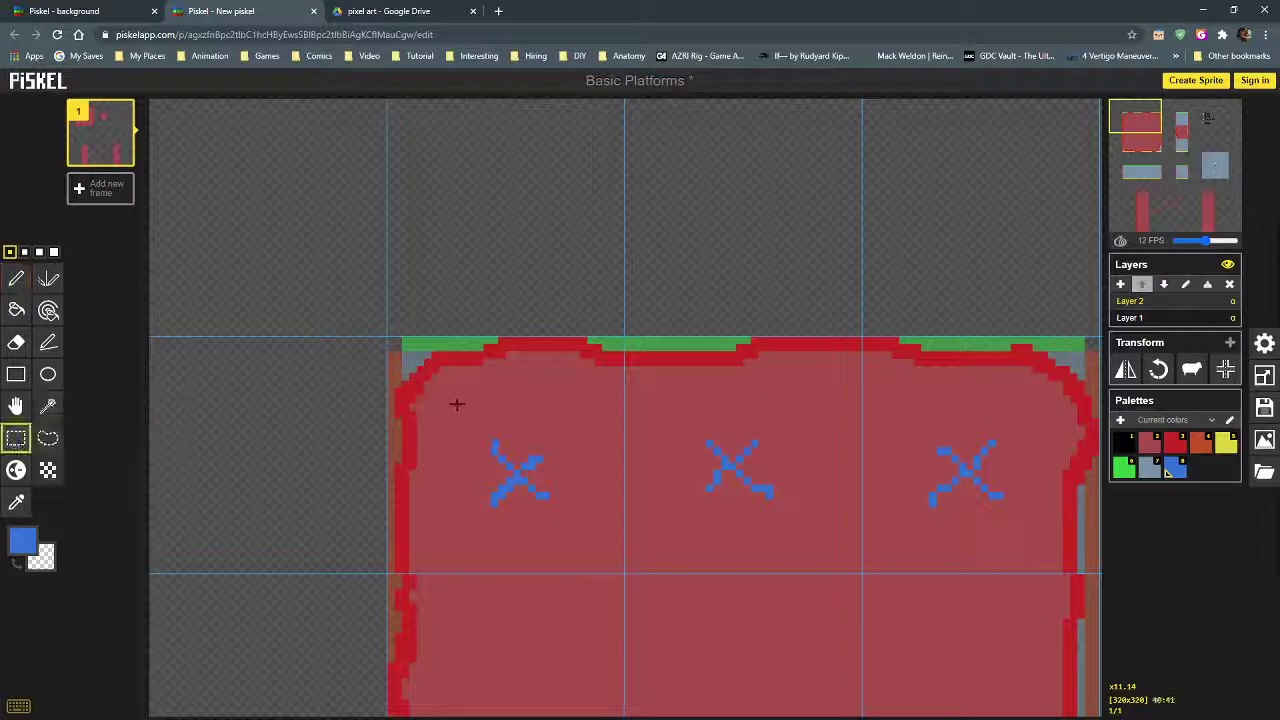
pyautogui.moveTo(389, 343); pyautogui.dragTo(620, 571)
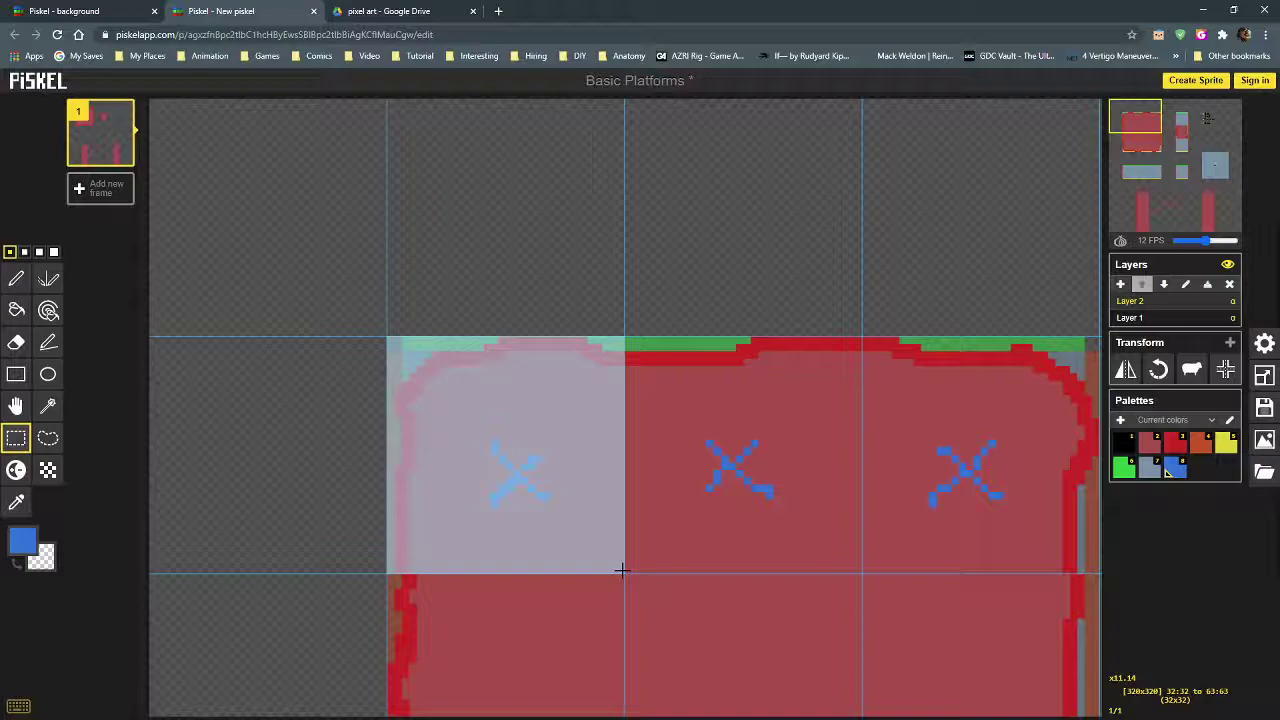
pyautogui.moveTo(621, 570); pyautogui.dragTo(622, 571)
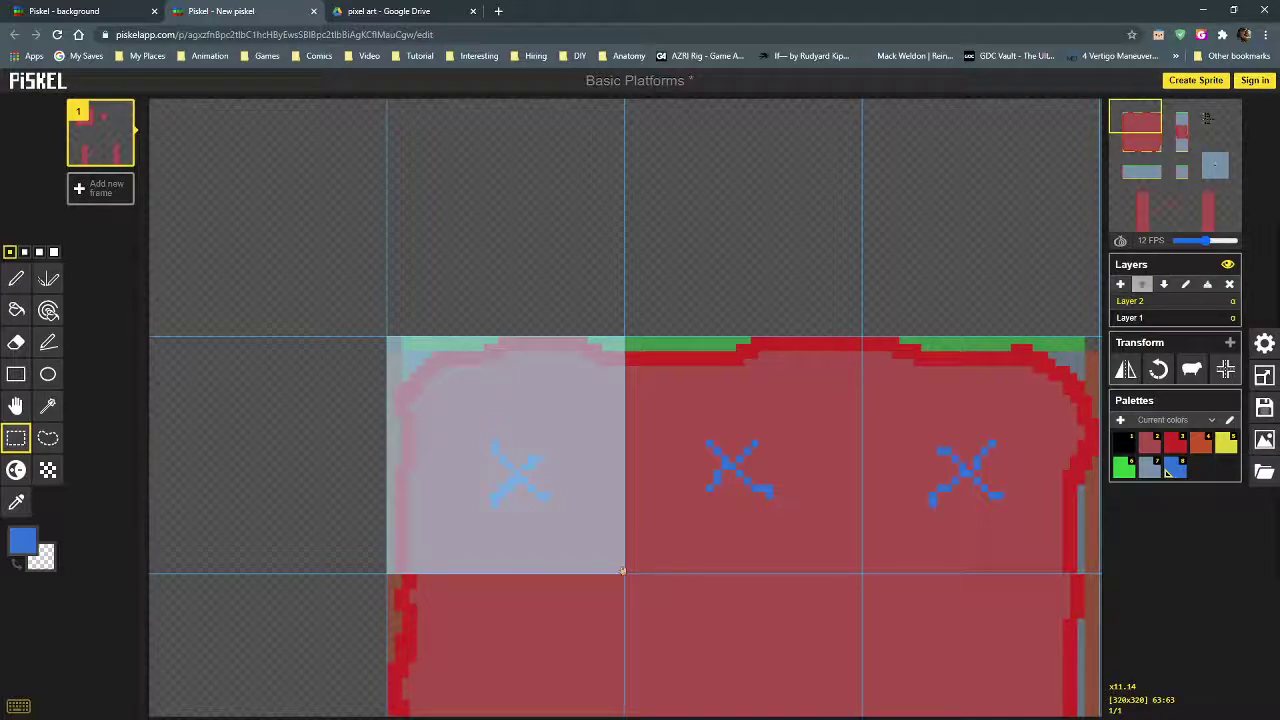
pyautogui.click(645, 353)
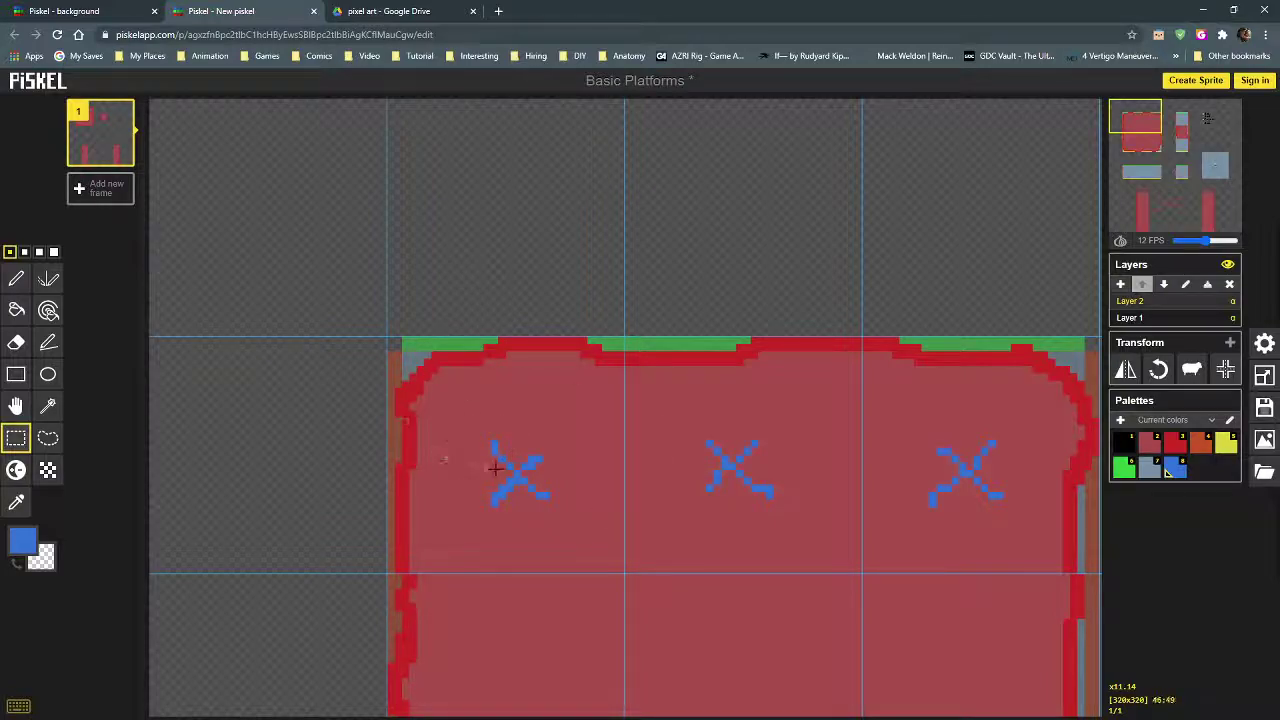
pyautogui.scroll(-3, 495, 468)
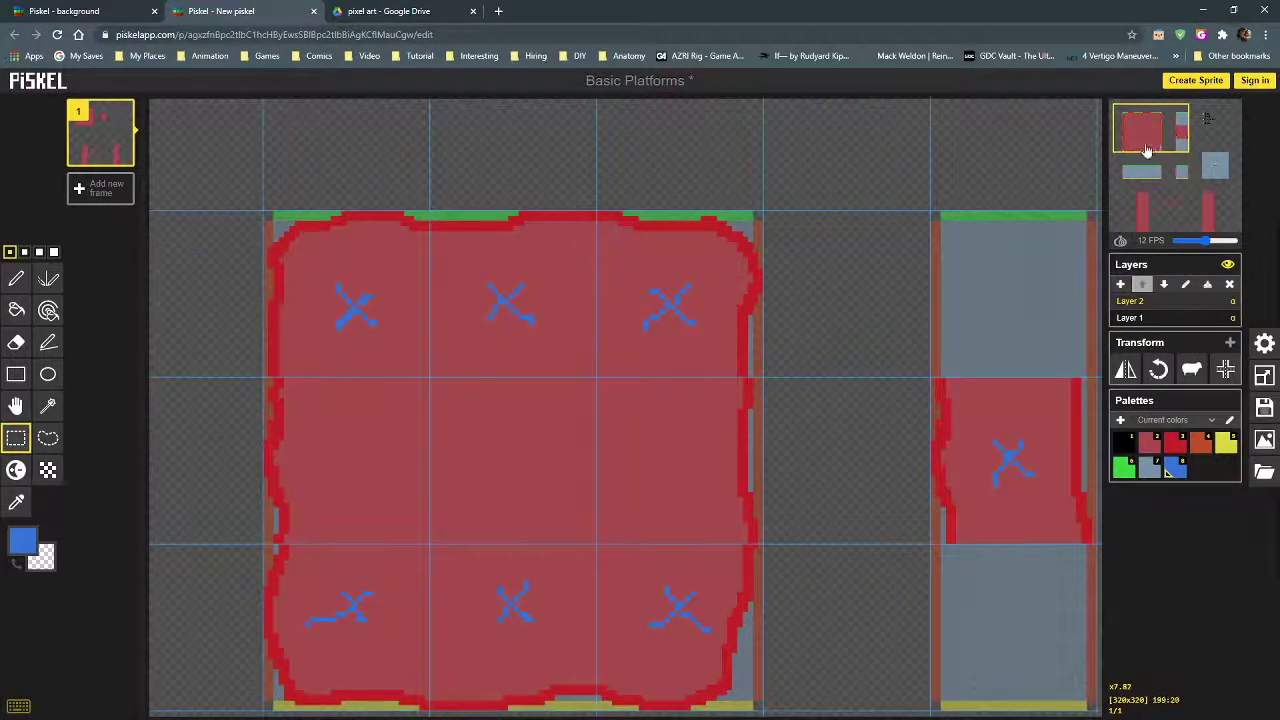
# Step: Create a new 32 x 32 px sprite, check the resize options, and place and erase one test pixel
pyautogui.click(1195, 80)
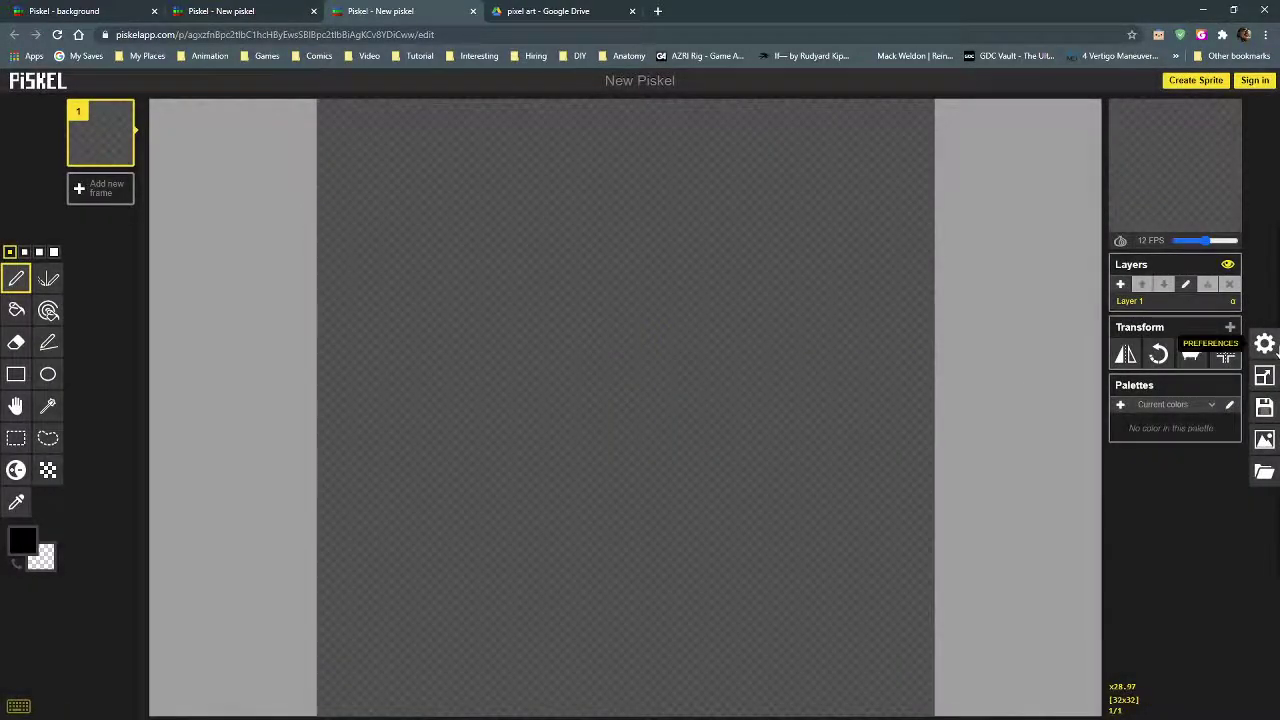
pyautogui.click(1265, 375)
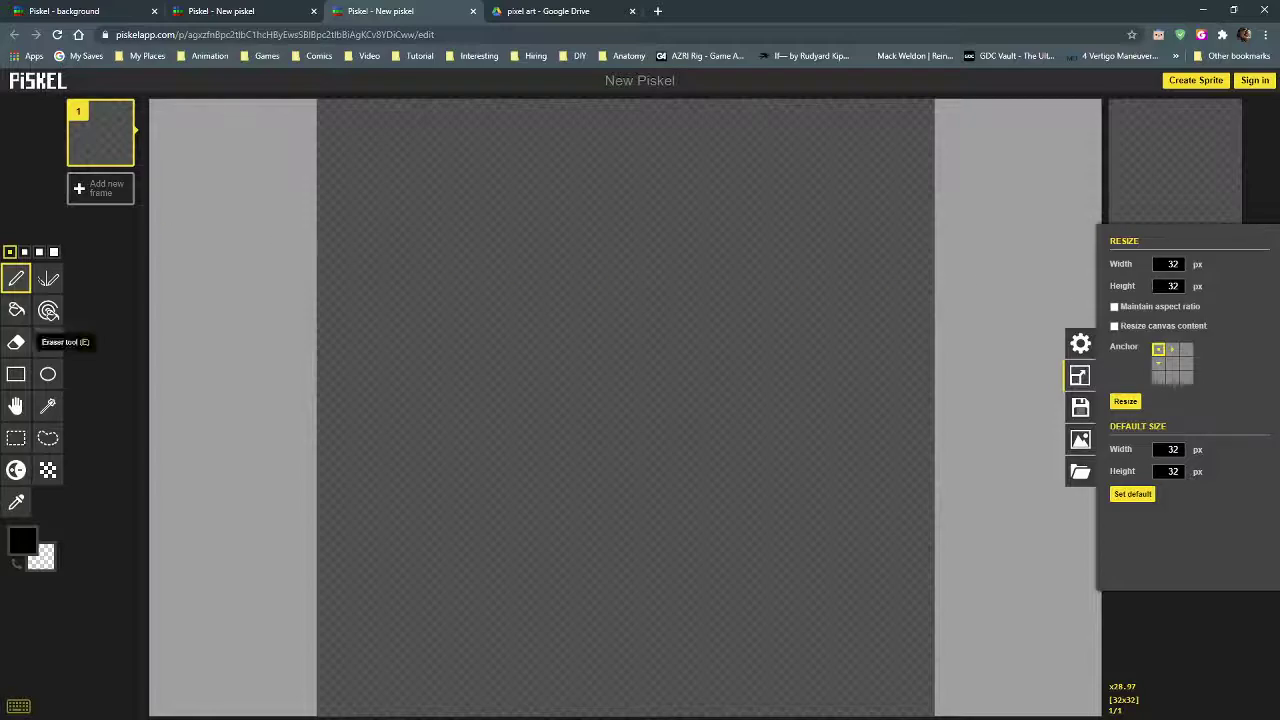
pyautogui.click(18, 279)
pyautogui.click(403, 243)
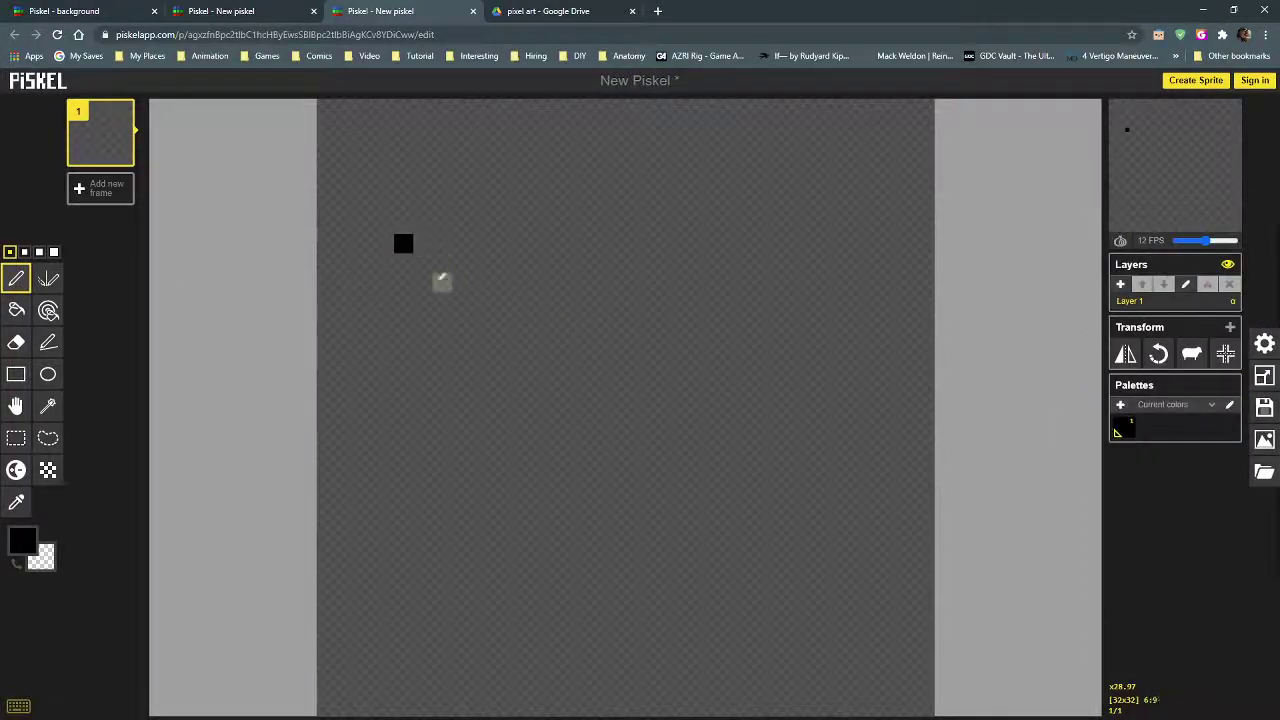
pyautogui.rightClick(403, 243)
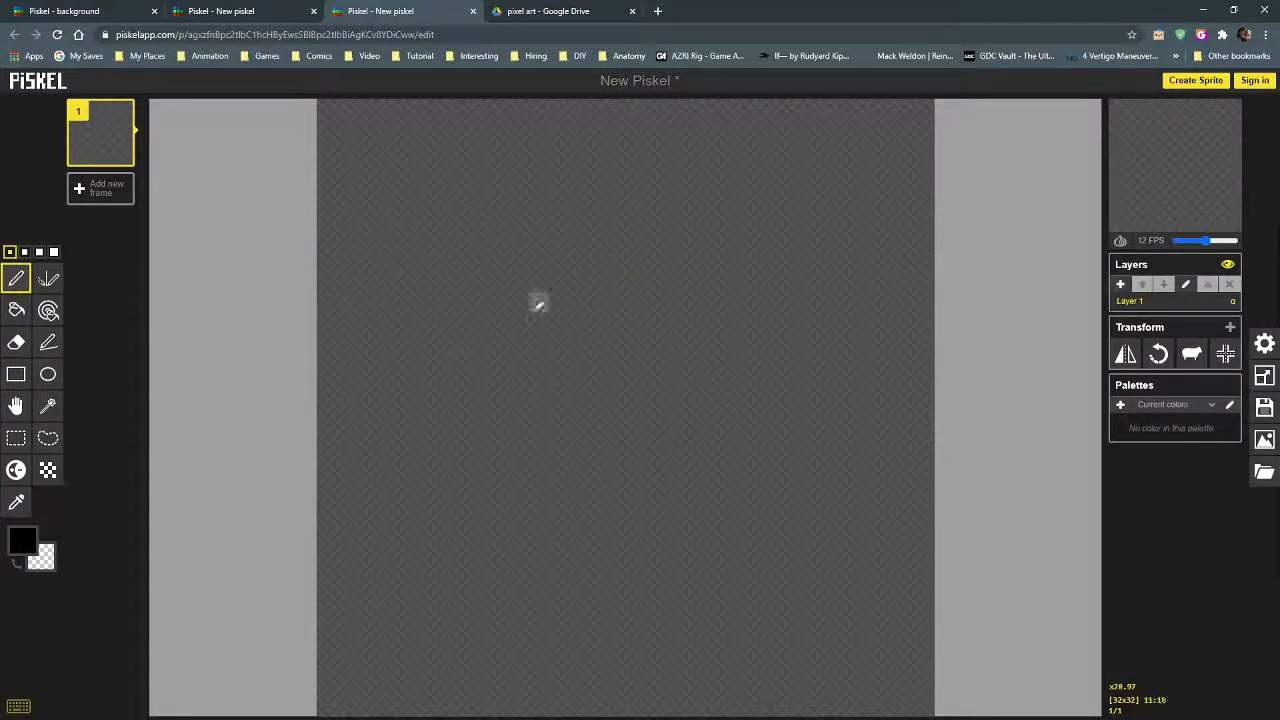
# Step: Enable tile mode for the new sprite
pyautogui.scroll(-2, 537, 303)
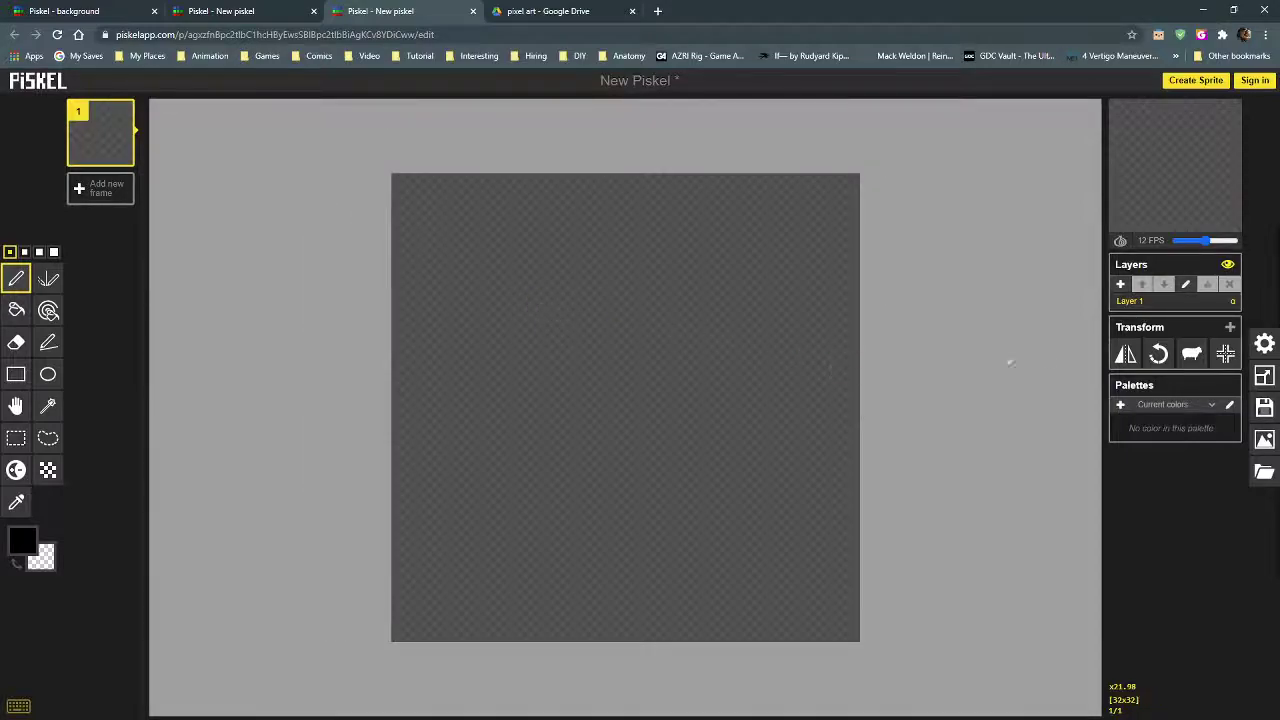
pyautogui.click(1265, 344)
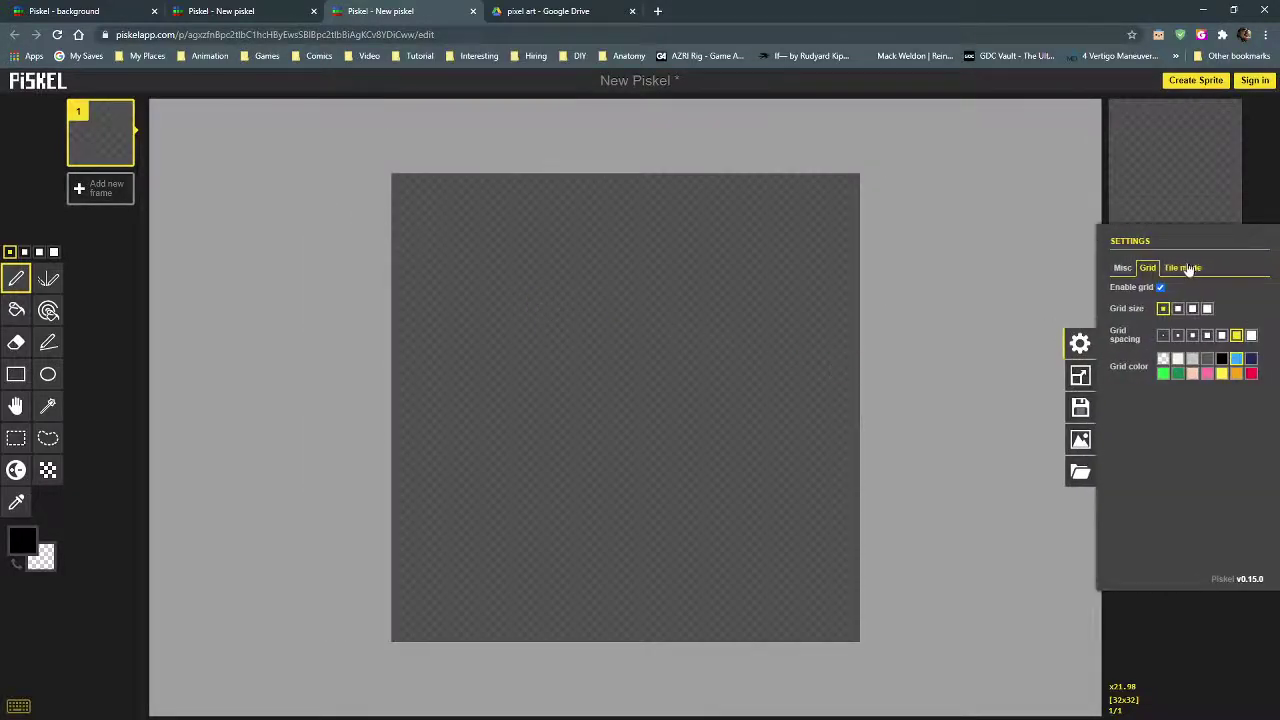
pyautogui.click(1187, 270)
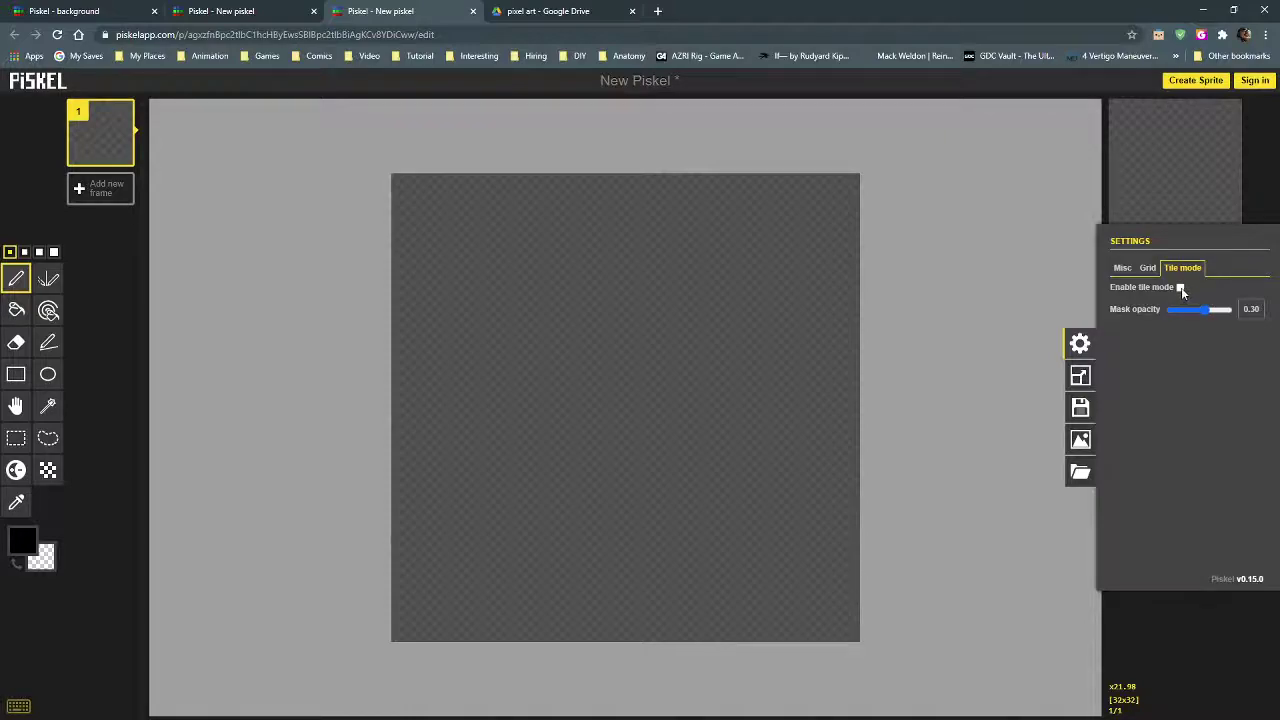
pyautogui.click(1180, 287)
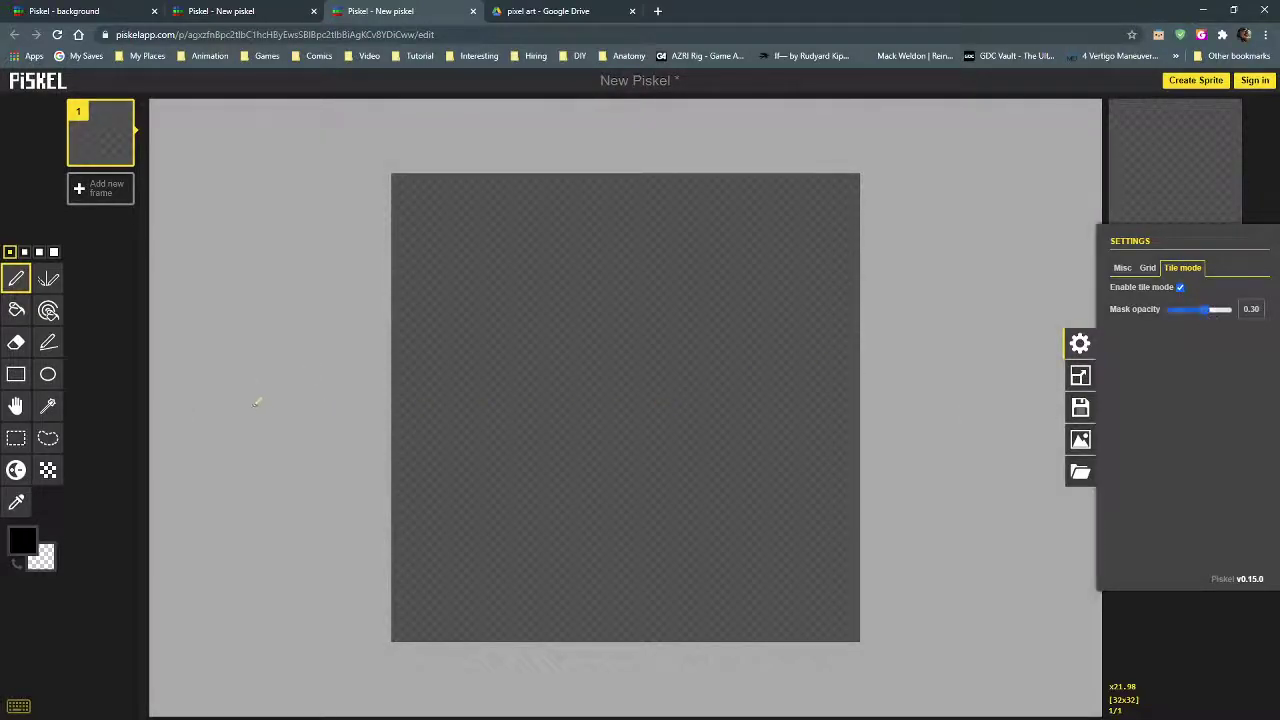
# Step: Draw a jagged black line, 1 pixel thick, across the full width of the canvas to test the repetition
pyautogui.moveTo(706, 352)
pyautogui.mouseDown()
pyautogui.moveTo(561, 314)
pyautogui.moveTo(445, 388)
pyautogui.moveTo(403, 356)
pyautogui.mouseUp()
pyautogui.moveTo(717, 360)
pyautogui.mouseDown()
pyautogui.moveTo(770, 378)
pyautogui.moveTo(860, 358)
pyautogui.mouseUp()
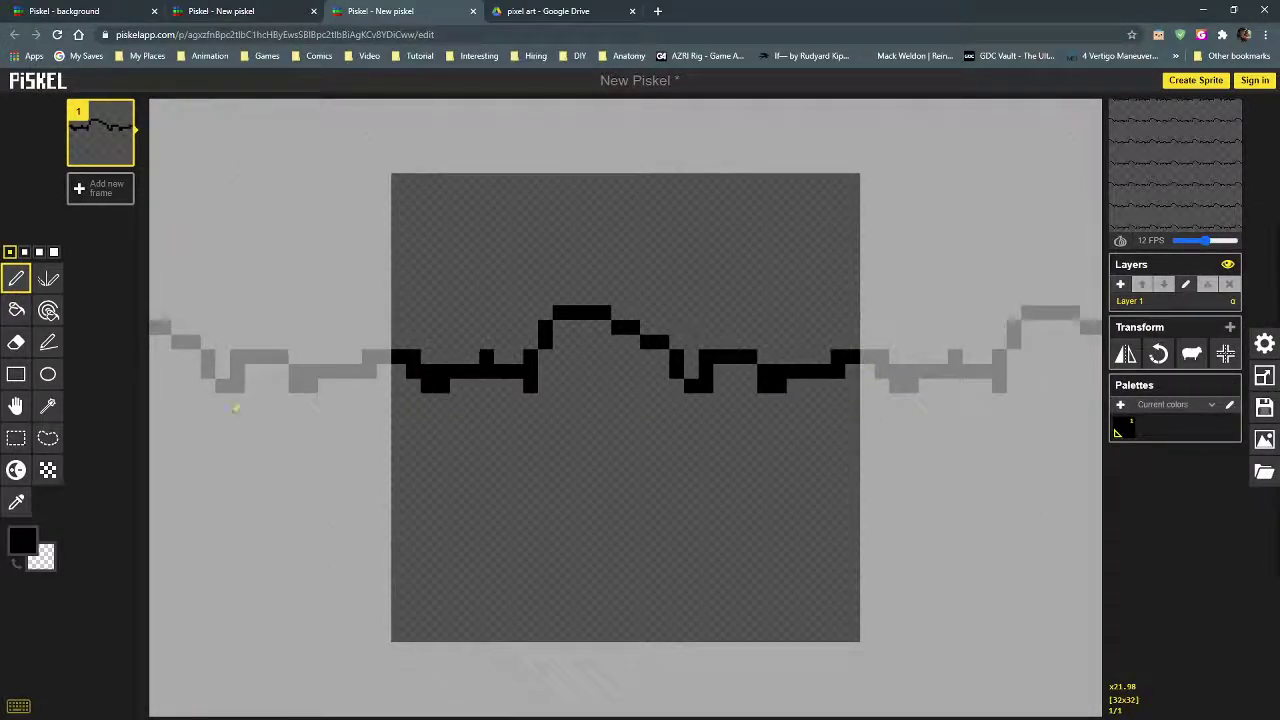
# Step: Examine how the background sprite repeats with Layer 1 and Layer 3 active, and return to the new sprite
pyautogui.hotkey('ctrl', '1')
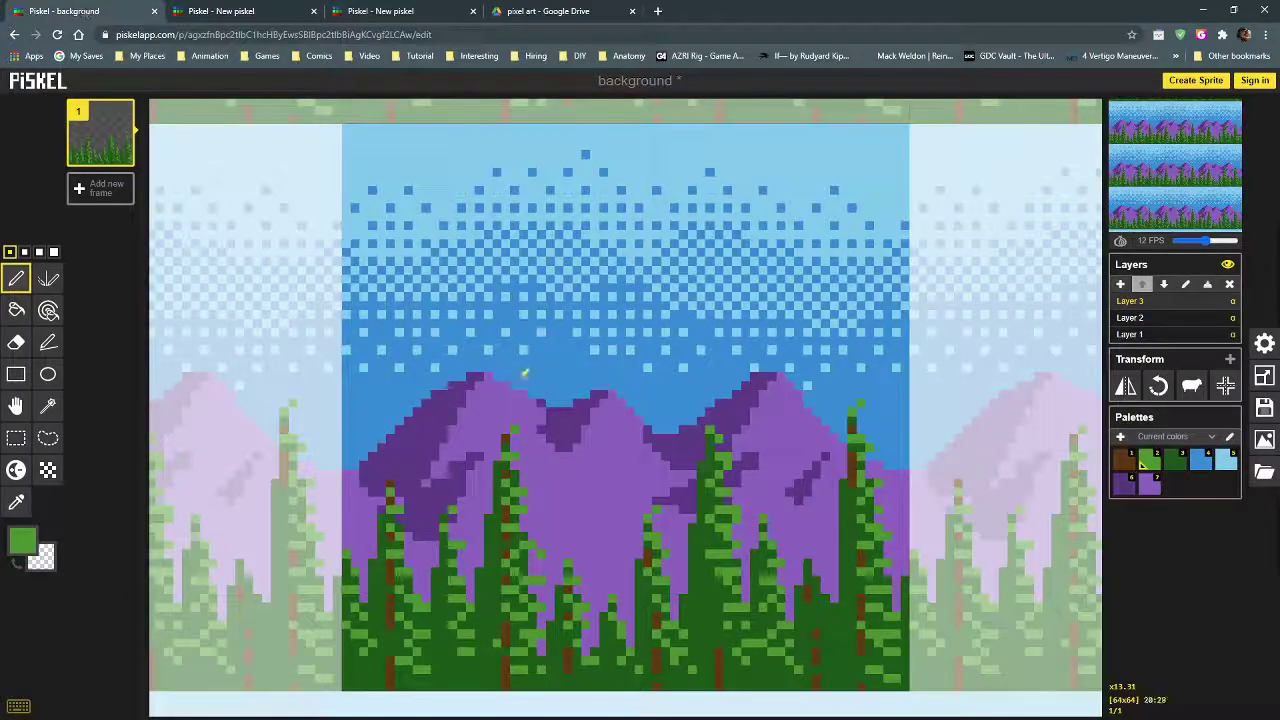
pyautogui.scroll(-3, 524, 373)
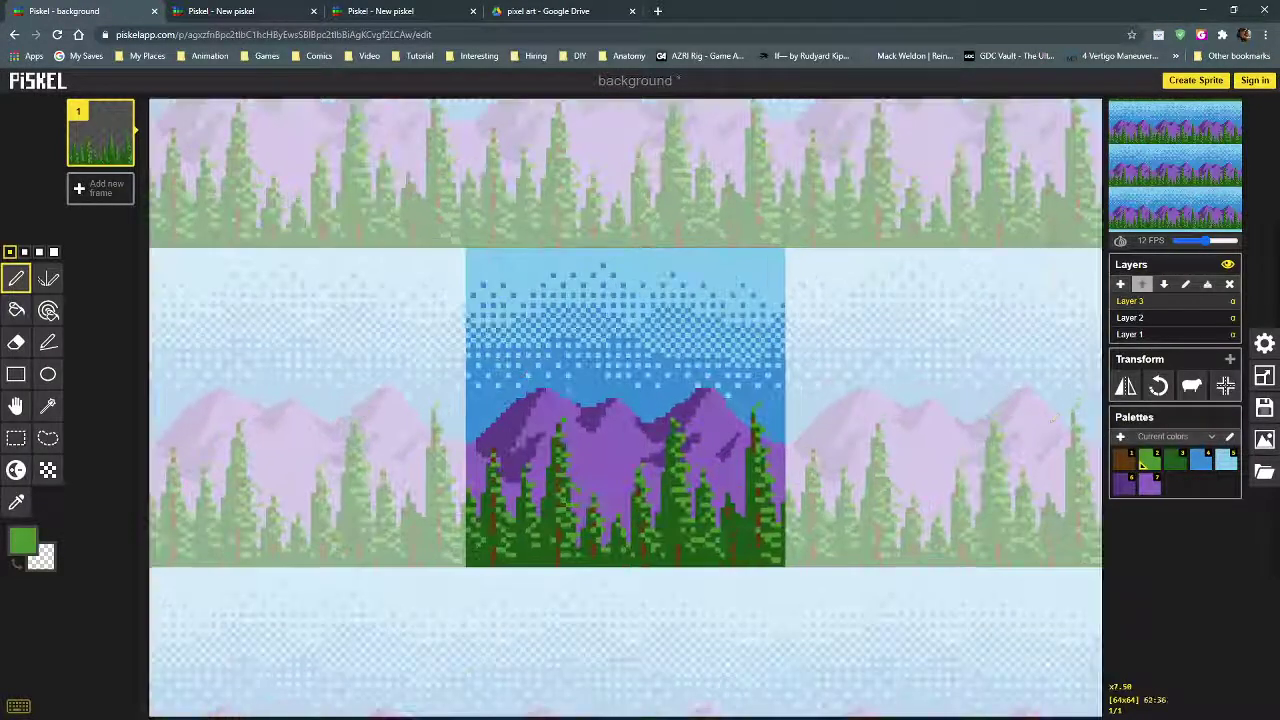
pyautogui.click(1155, 335)
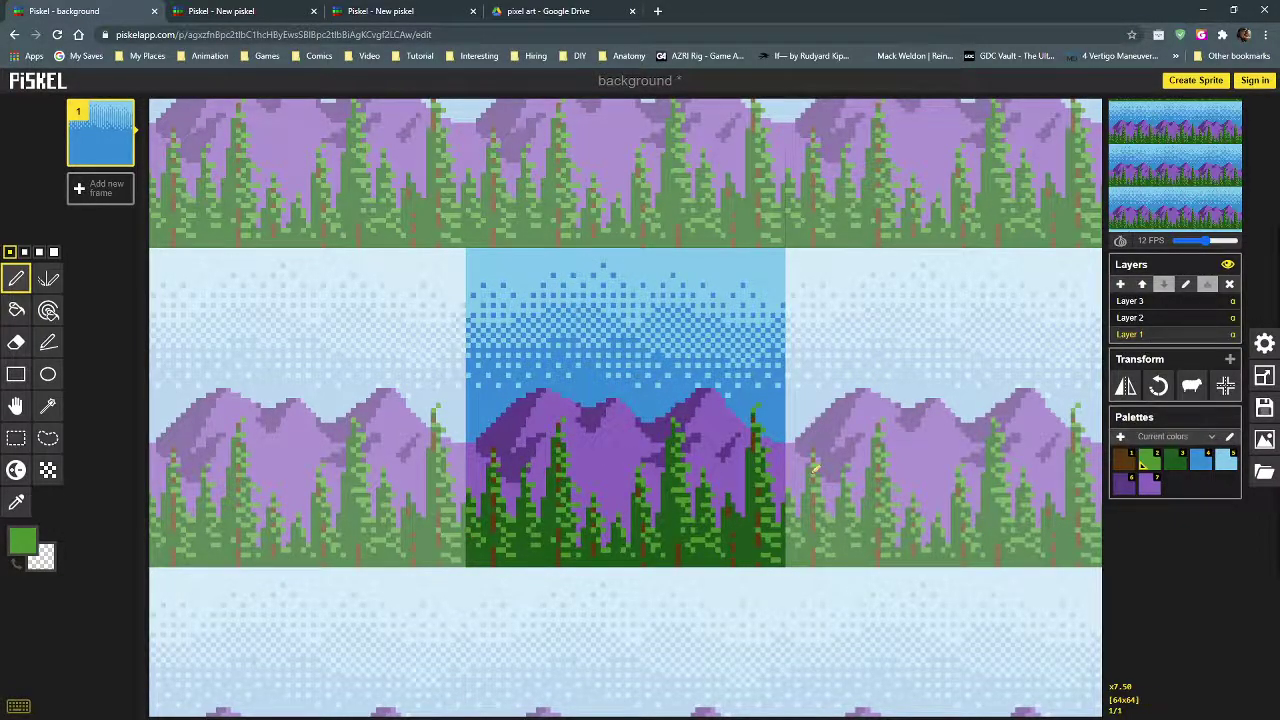
pyautogui.click(1167, 302)
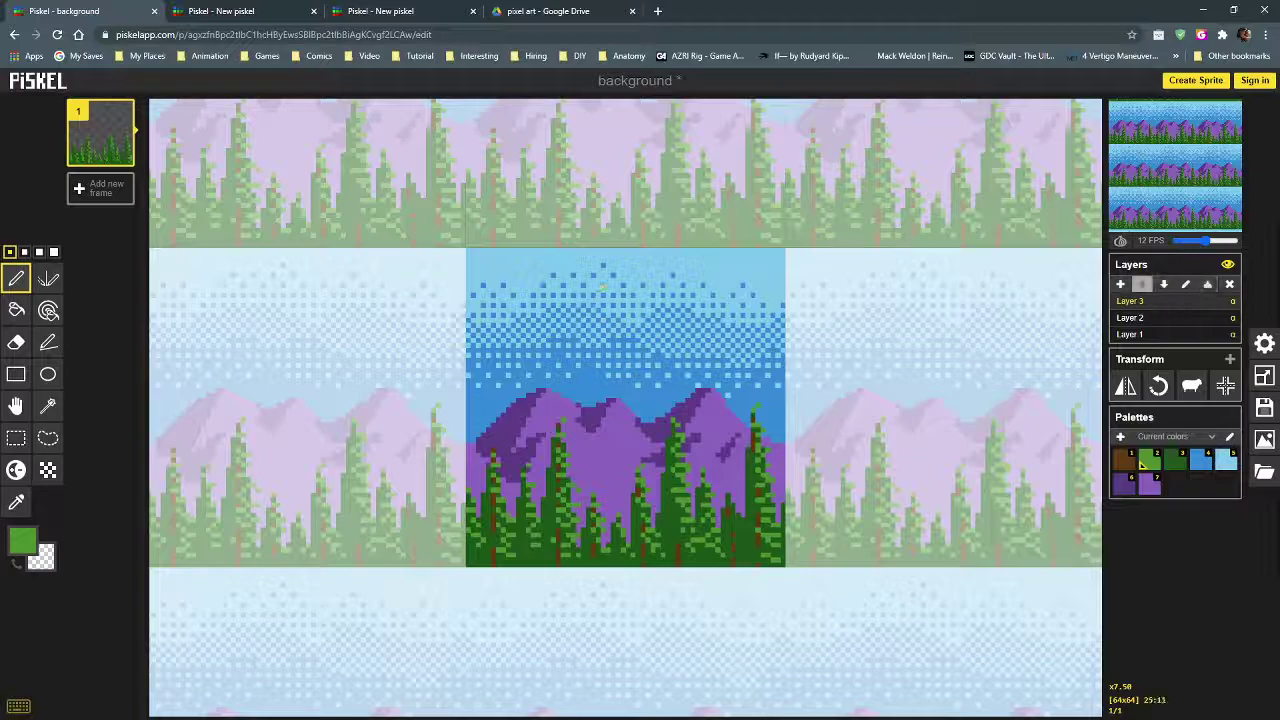
pyautogui.click(420, 12)
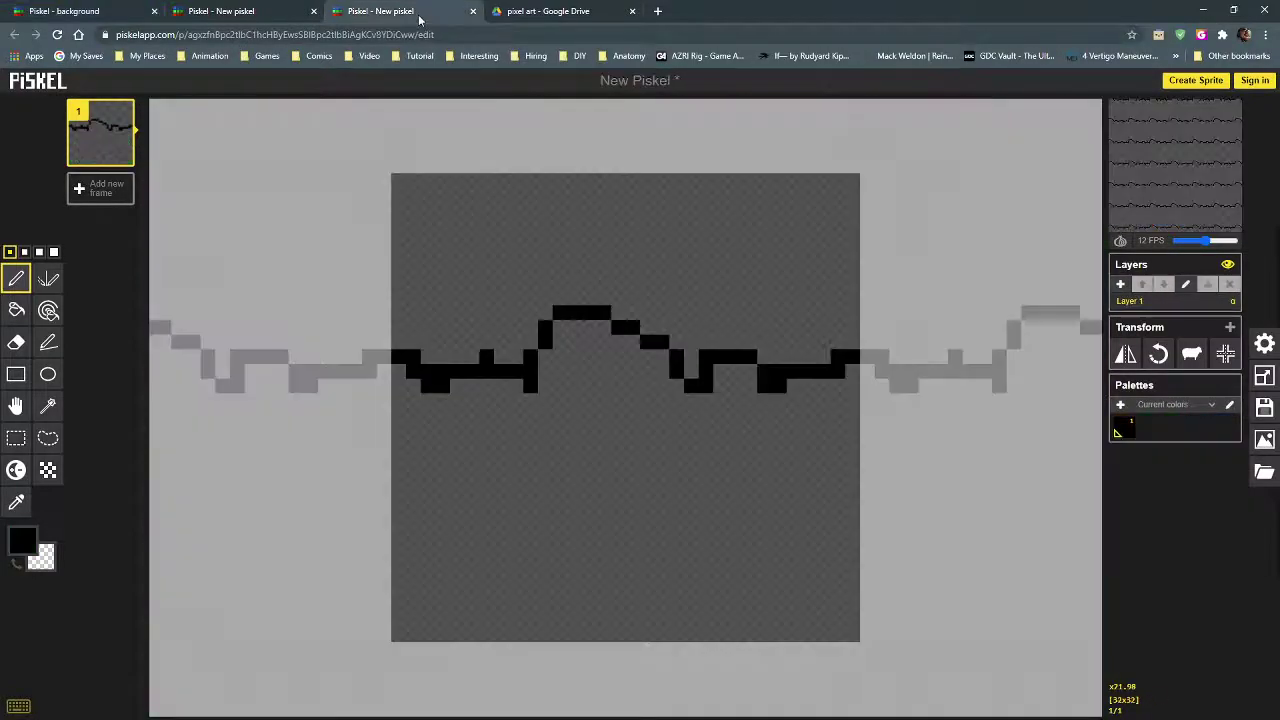
# Step: Set the pen size to 4 pixels and the primary color to a medium brown
pyautogui.click(54, 252)
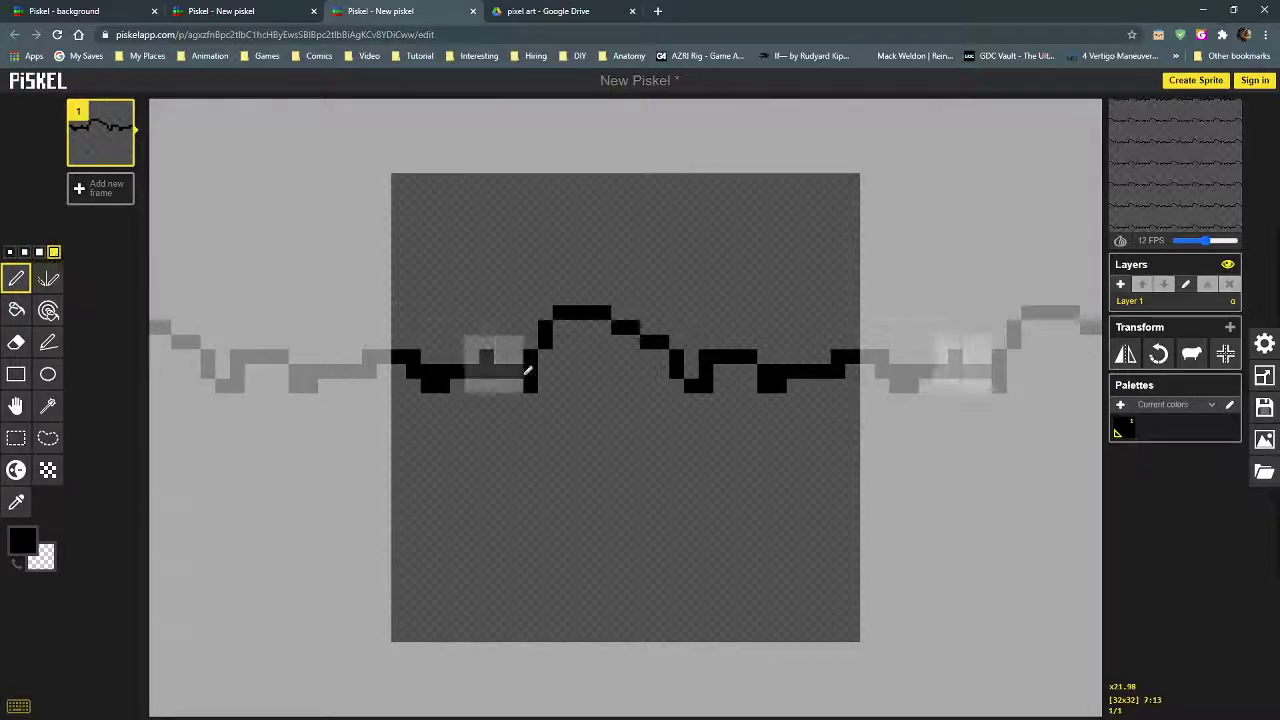
pyautogui.click(22, 540)
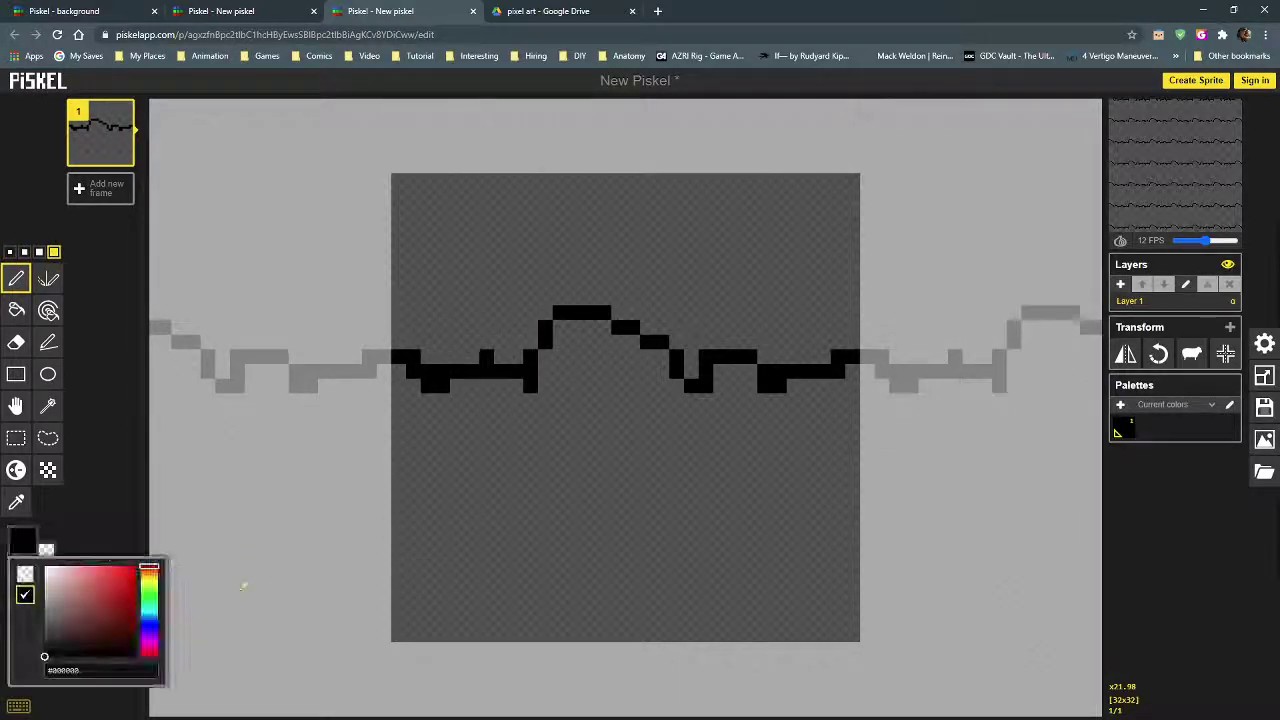
pyautogui.click(106, 590)
pyautogui.click(148, 578)
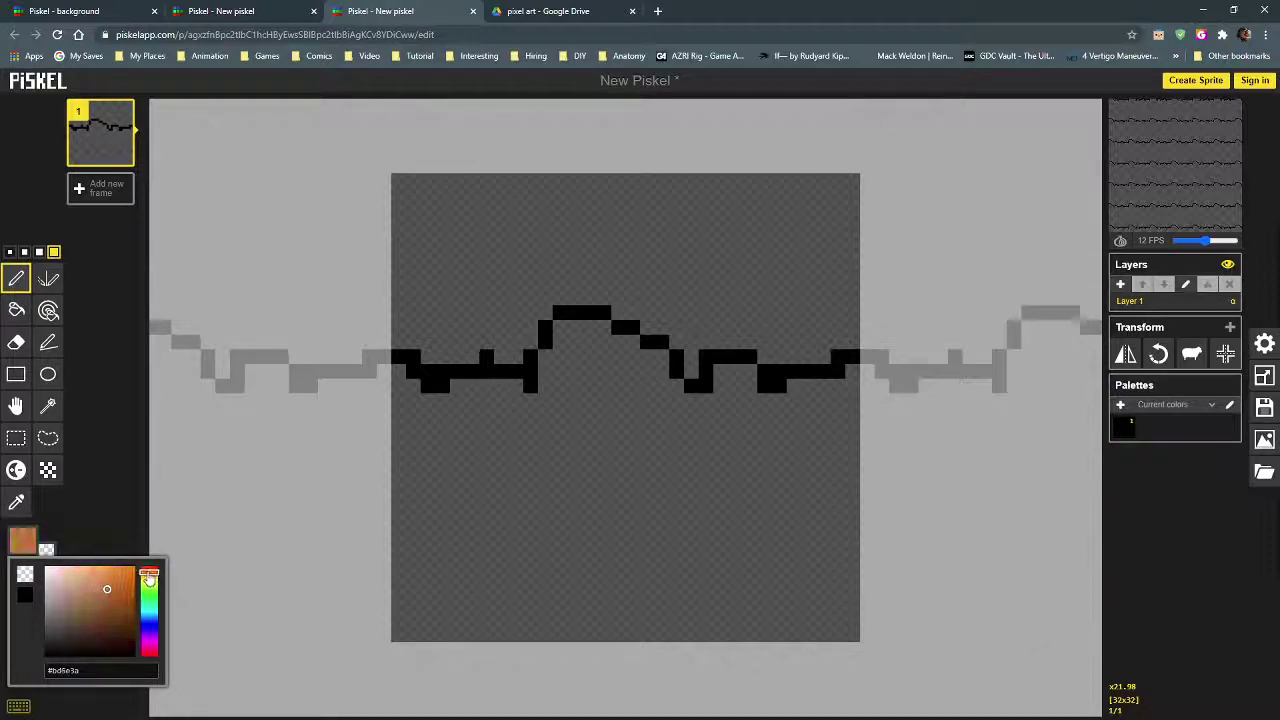
pyautogui.click(113, 585)
pyautogui.click(110, 594)
pyautogui.click(148, 569)
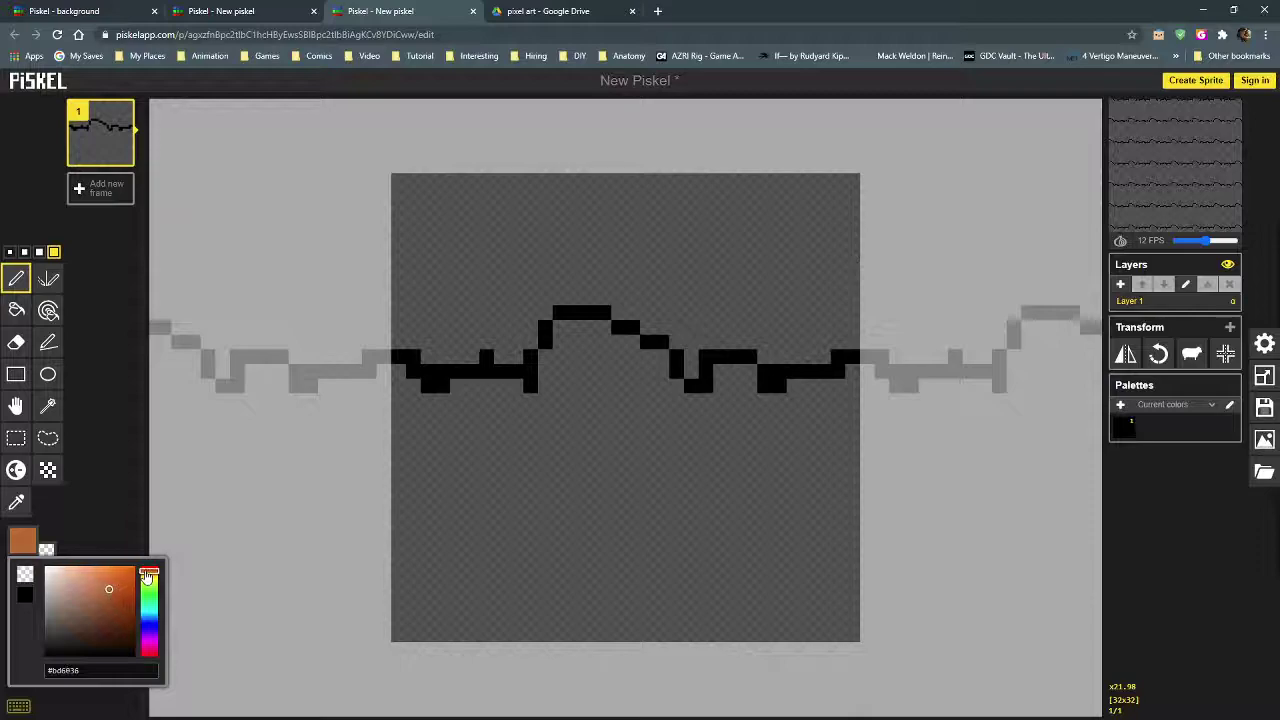
pyautogui.moveTo(110, 592)
pyautogui.mouseDown()
pyautogui.moveTo(109, 603)
pyautogui.moveTo(148, 578)
pyautogui.mouseUp()
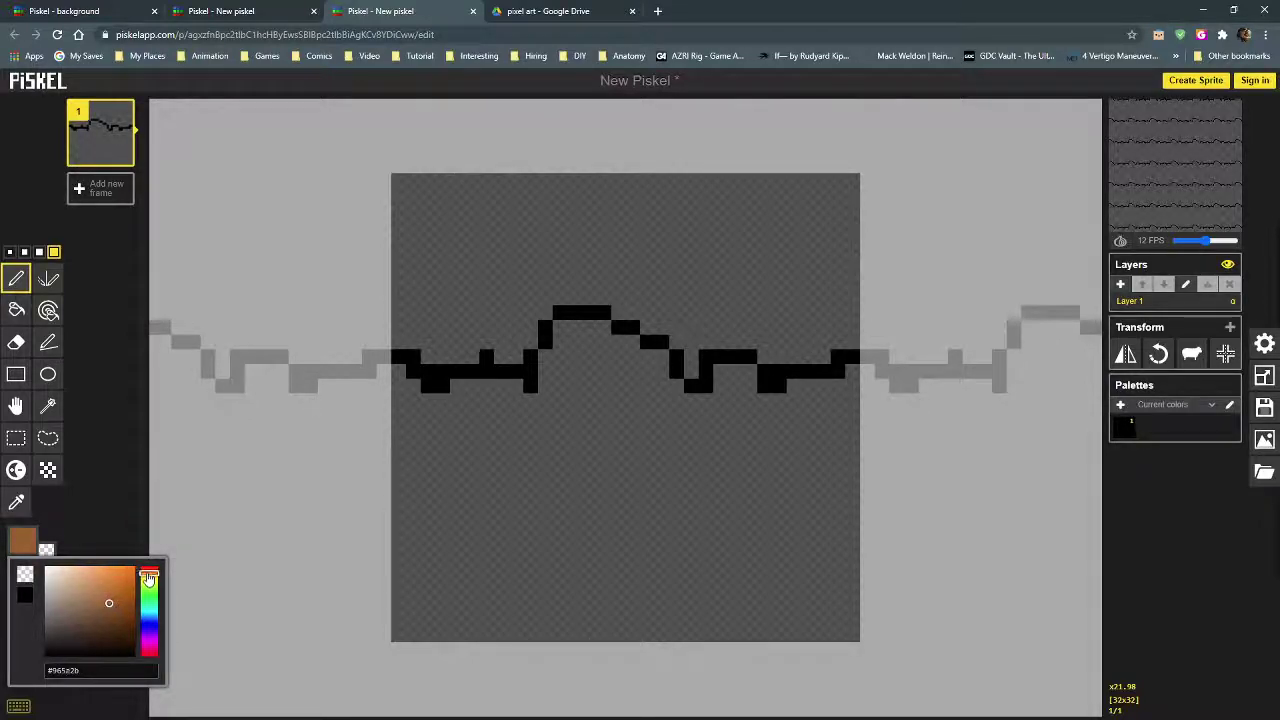
# Step: Erase the black line and draw a brown pipe from the left edge, up the middle of the canvas, and out to the right edge
pyautogui.moveTo(410, 370)
pyautogui.mouseDown(button='right')
pyautogui.moveTo(690, 335)
pyautogui.moveTo(737, 374)
pyautogui.mouseUp(button='right')
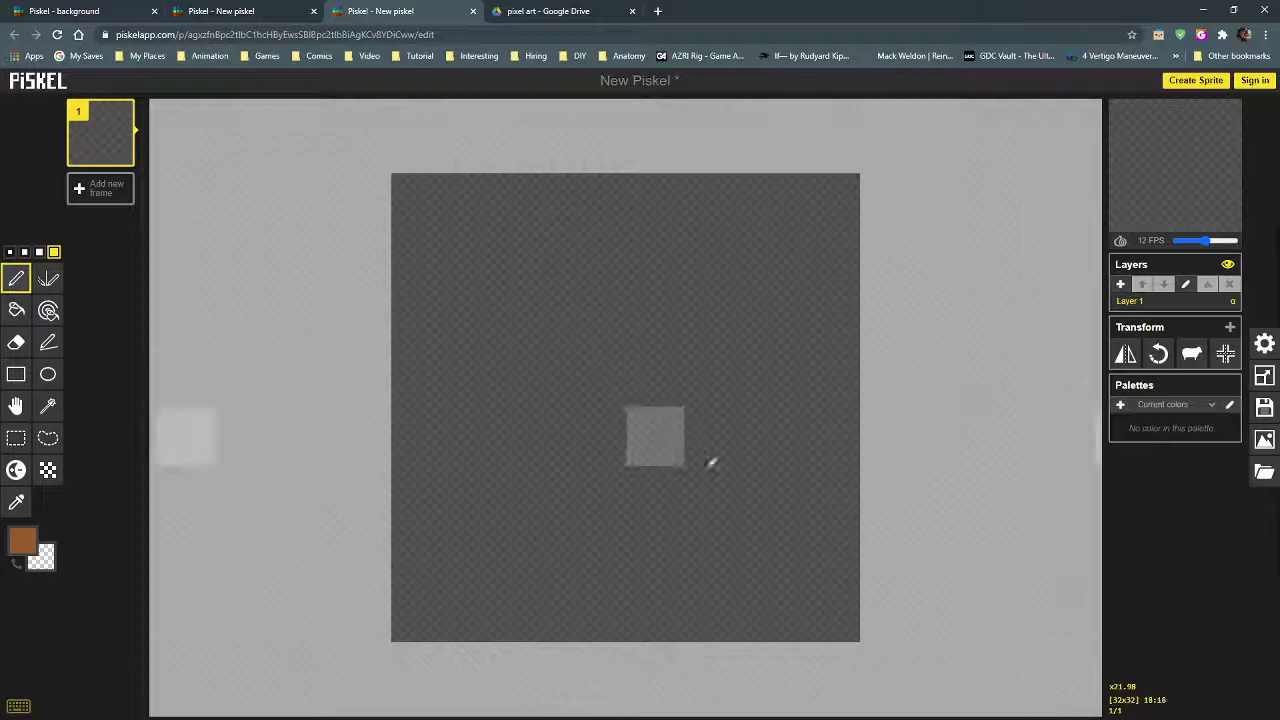
pyautogui.moveTo(428, 549); pyautogui.dragTo(622, 528)
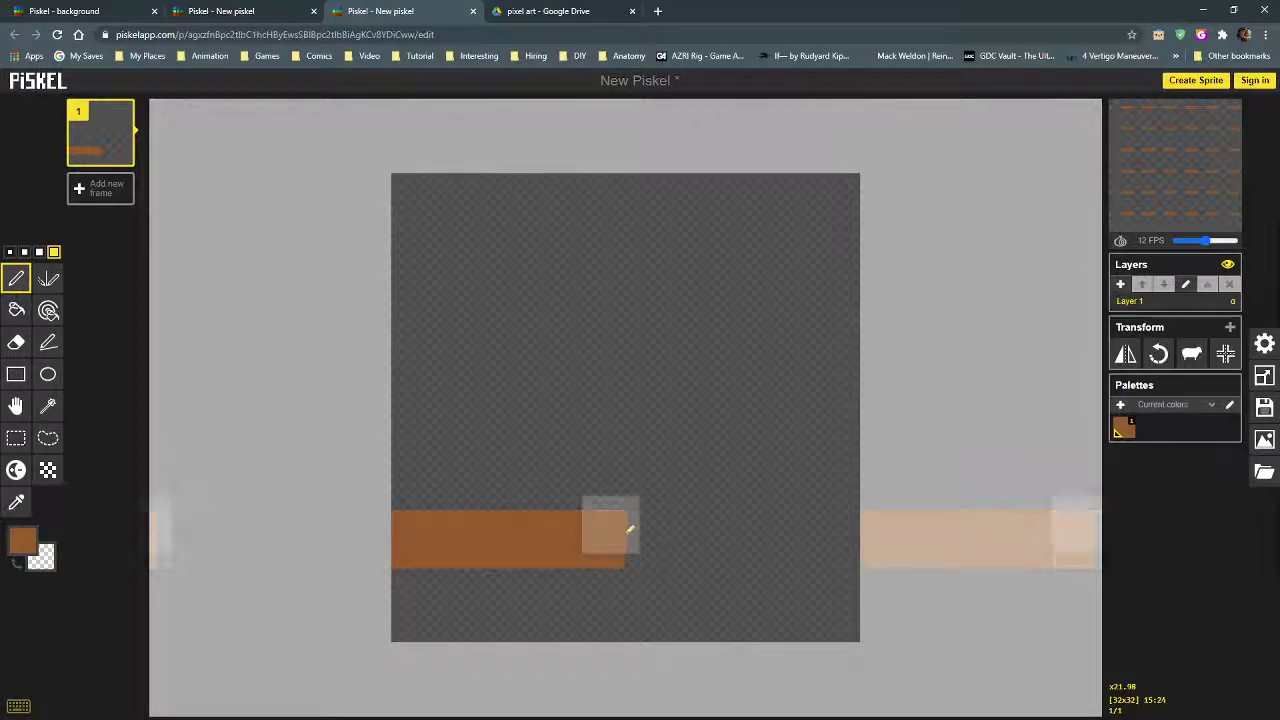
pyautogui.click(640, 531)
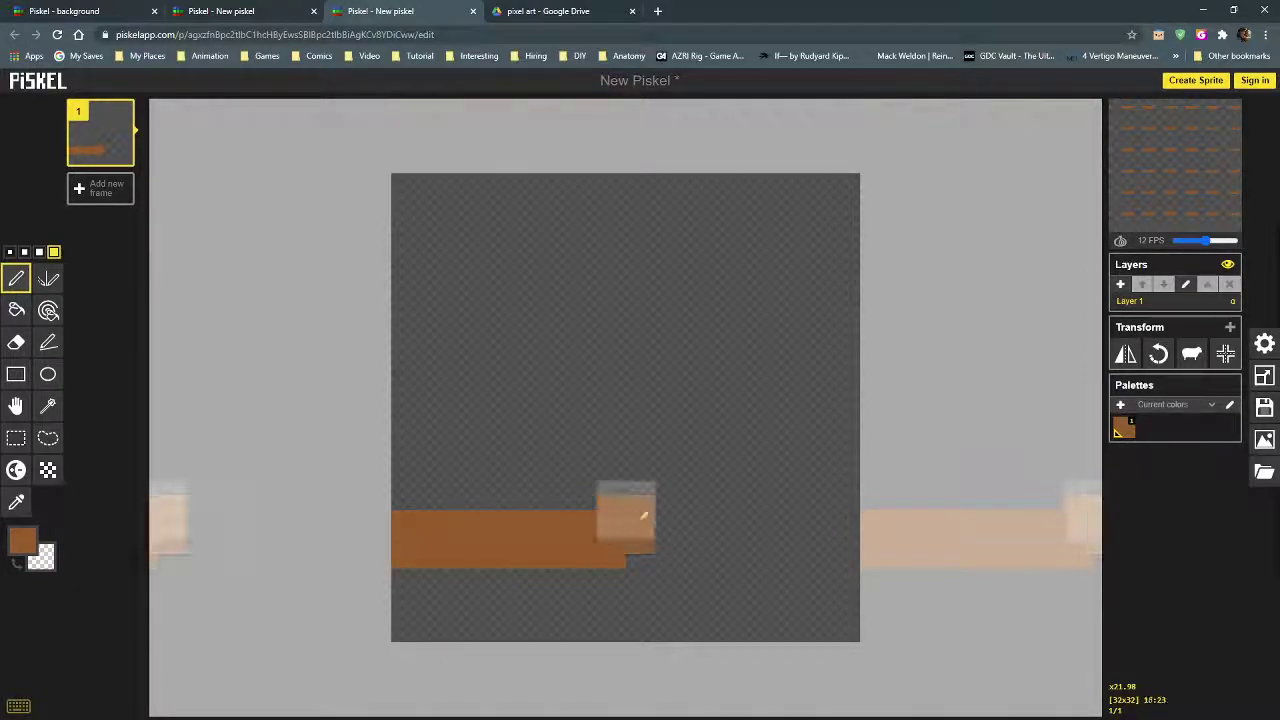
pyautogui.click(645, 462)
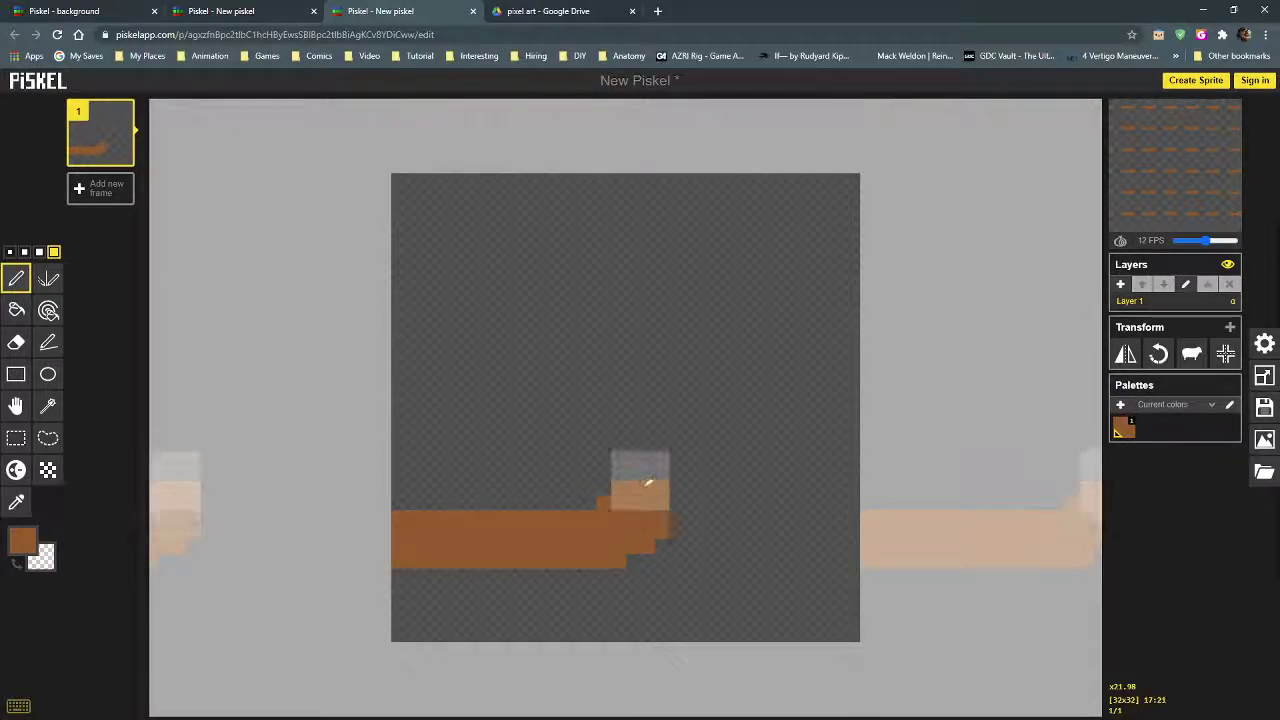
pyautogui.click(630, 545)
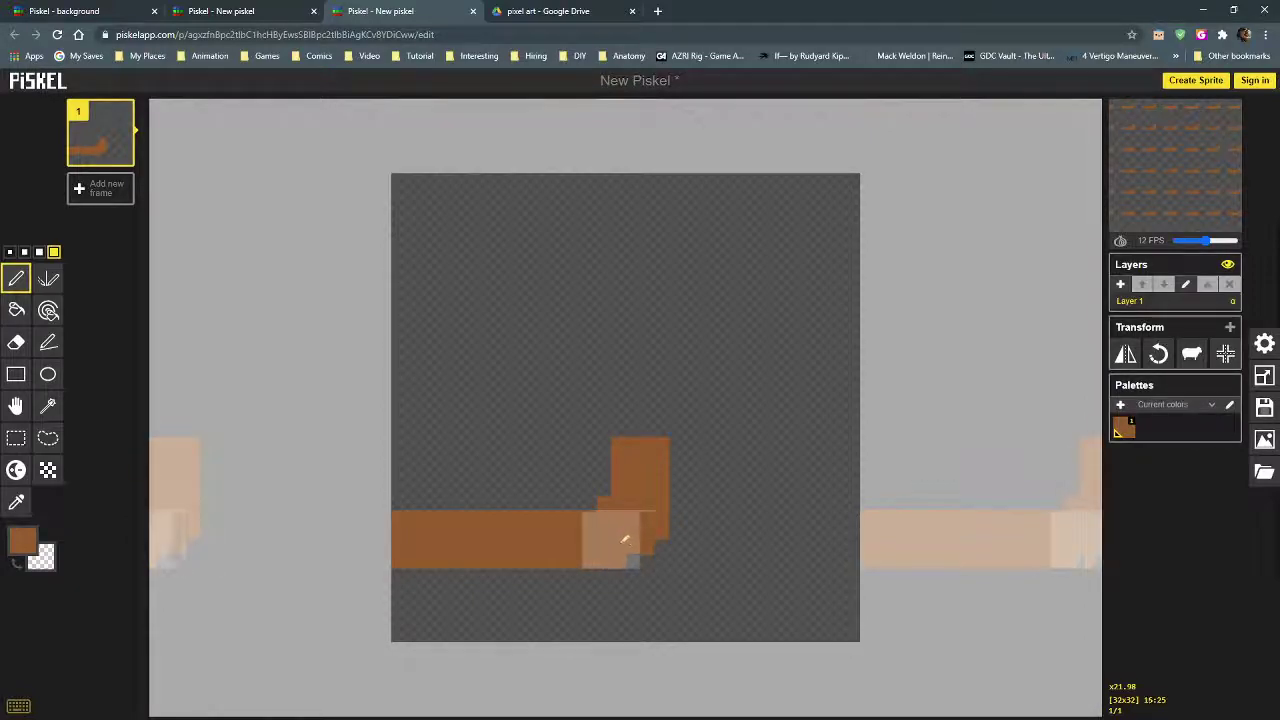
pyautogui.moveTo(651, 423); pyautogui.dragTo(655, 268)
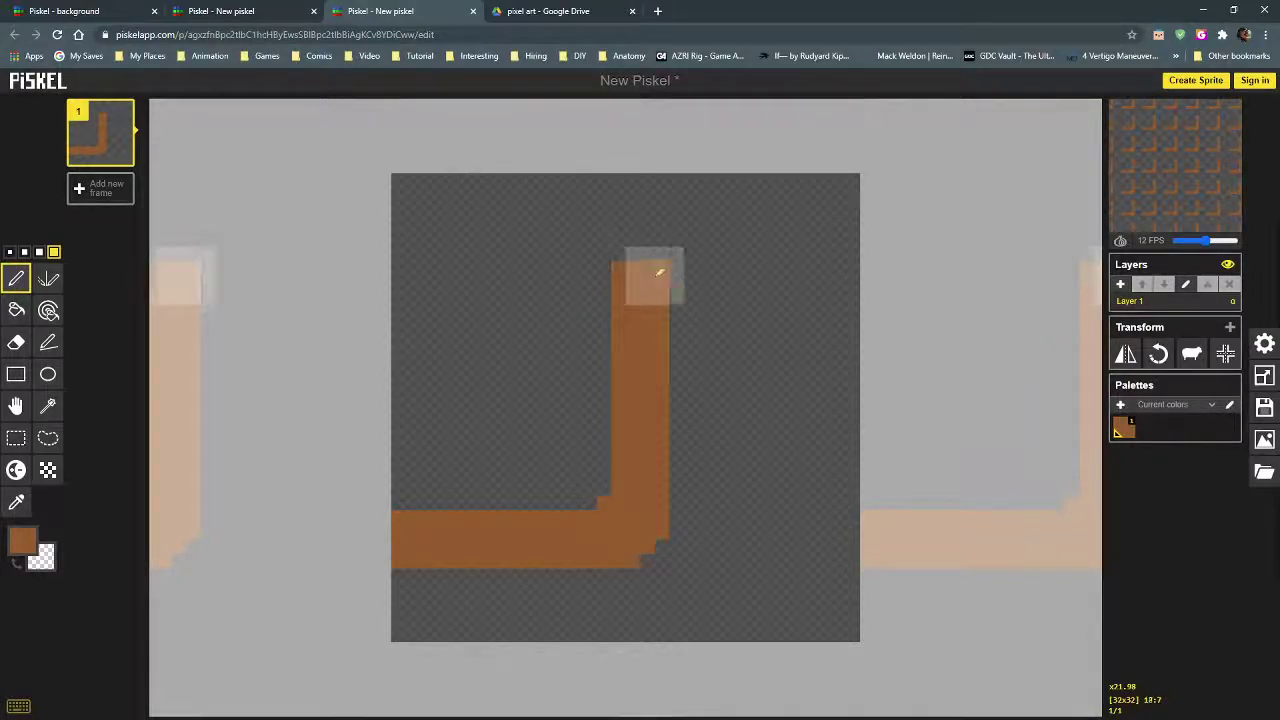
pyautogui.moveTo(657, 247); pyautogui.dragTo(849, 265)
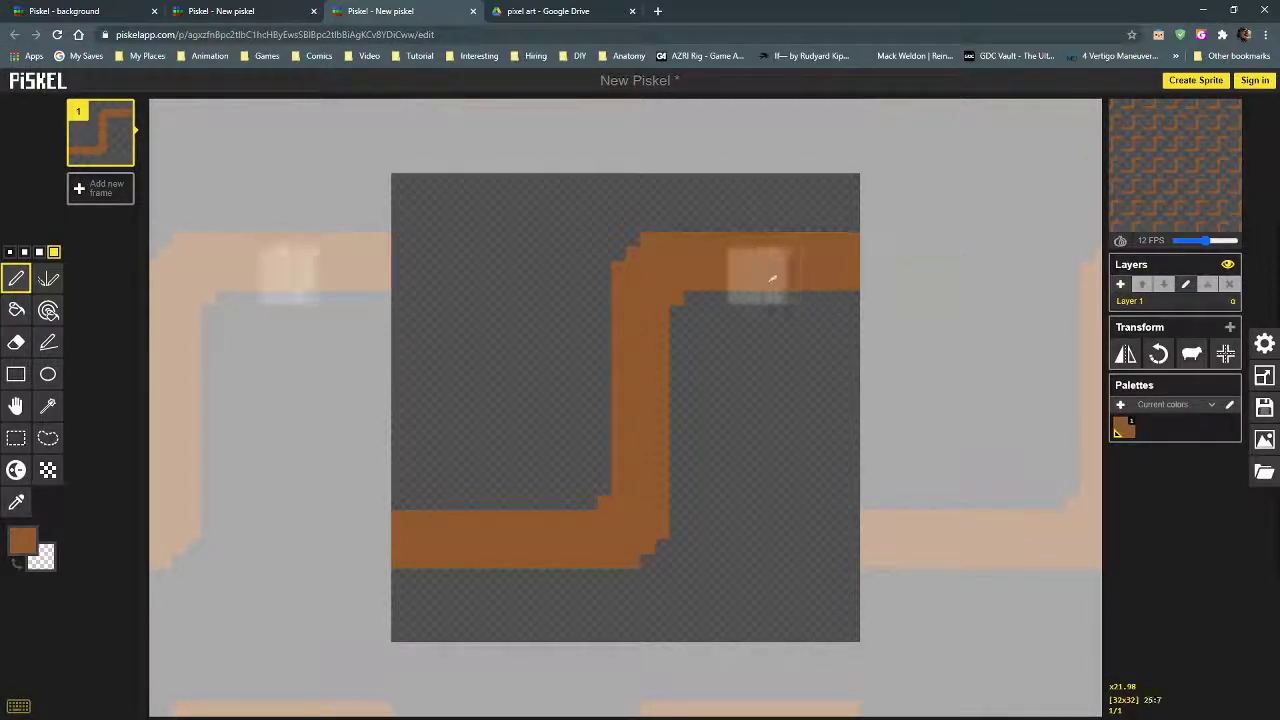
# Step: Continue the upper pipe in from the left edge, turn it up through the top edge, and carry it from the bottom edge to the lower pipe
pyautogui.moveTo(420, 257); pyautogui.dragTo(448, 262)
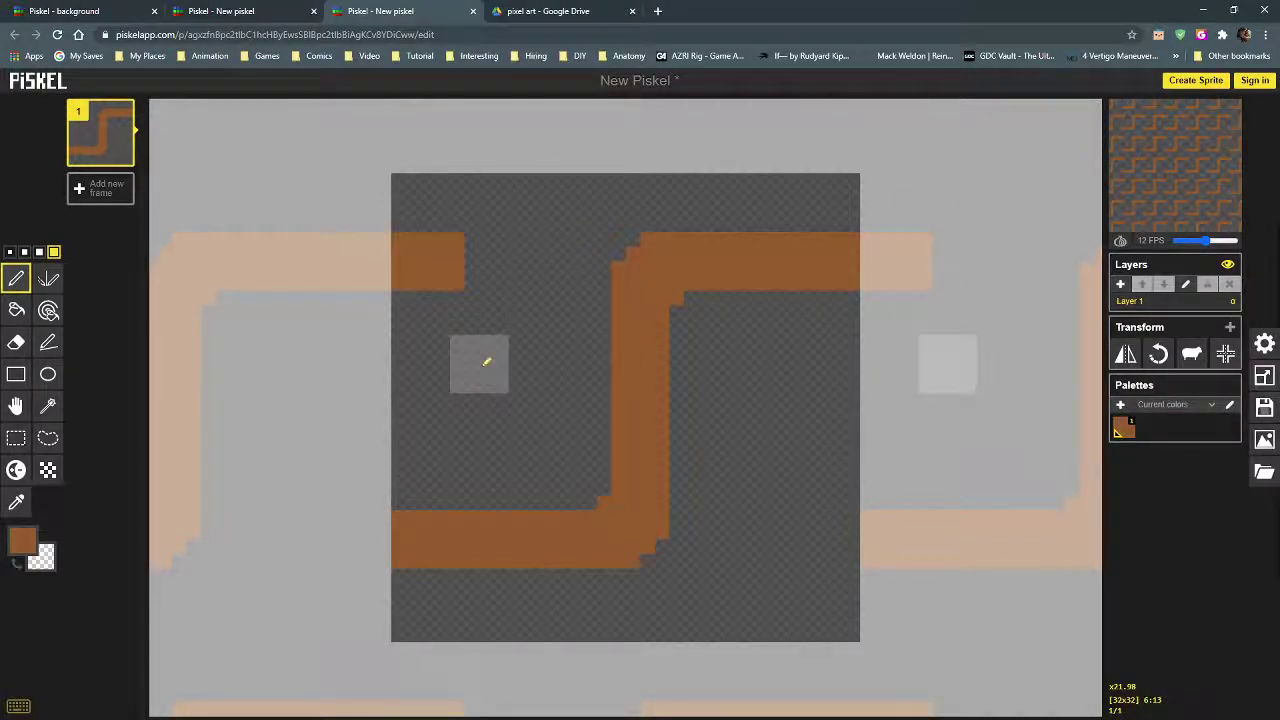
pyautogui.click(487, 249)
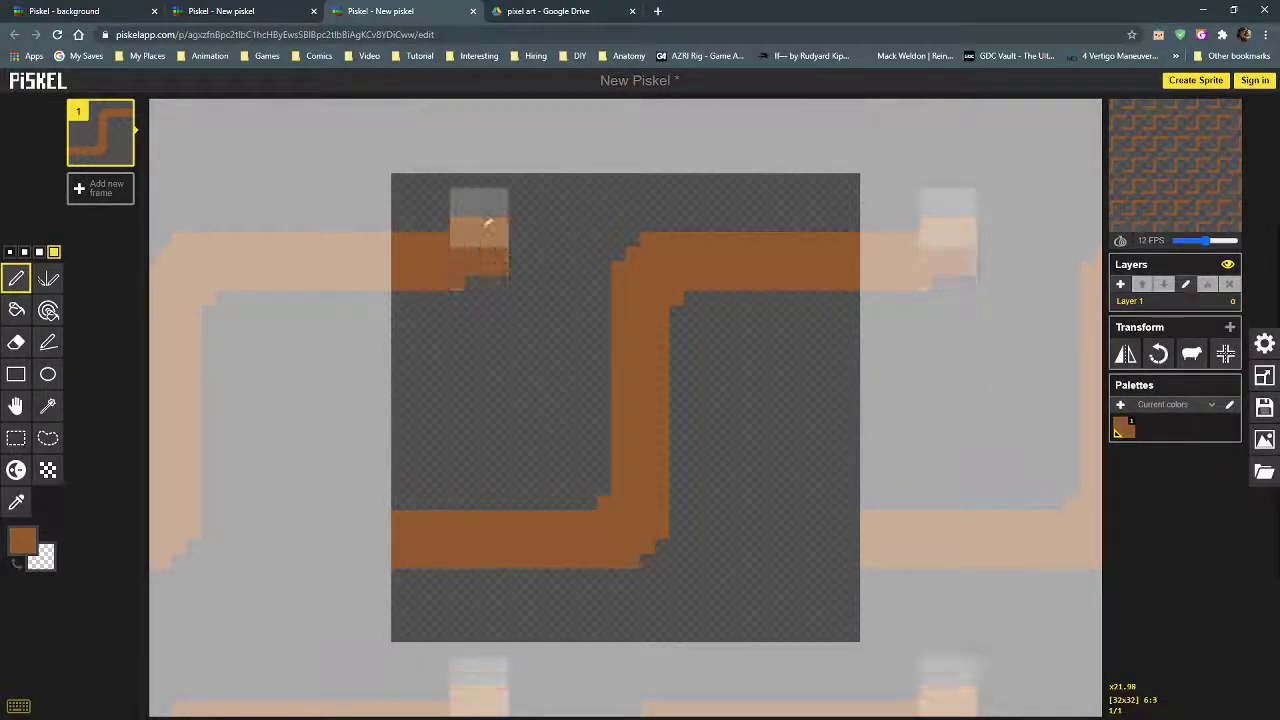
pyautogui.moveTo(503, 217); pyautogui.dragTo(501, 200)
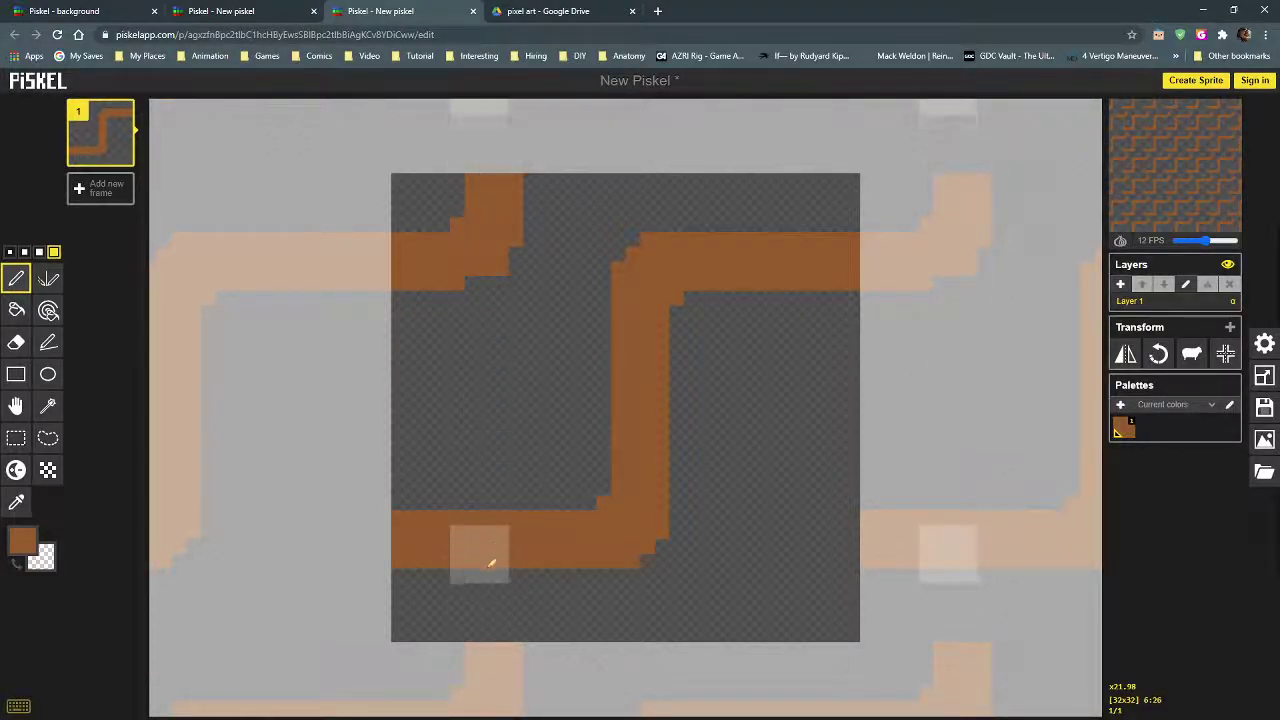
pyautogui.click(506, 620)
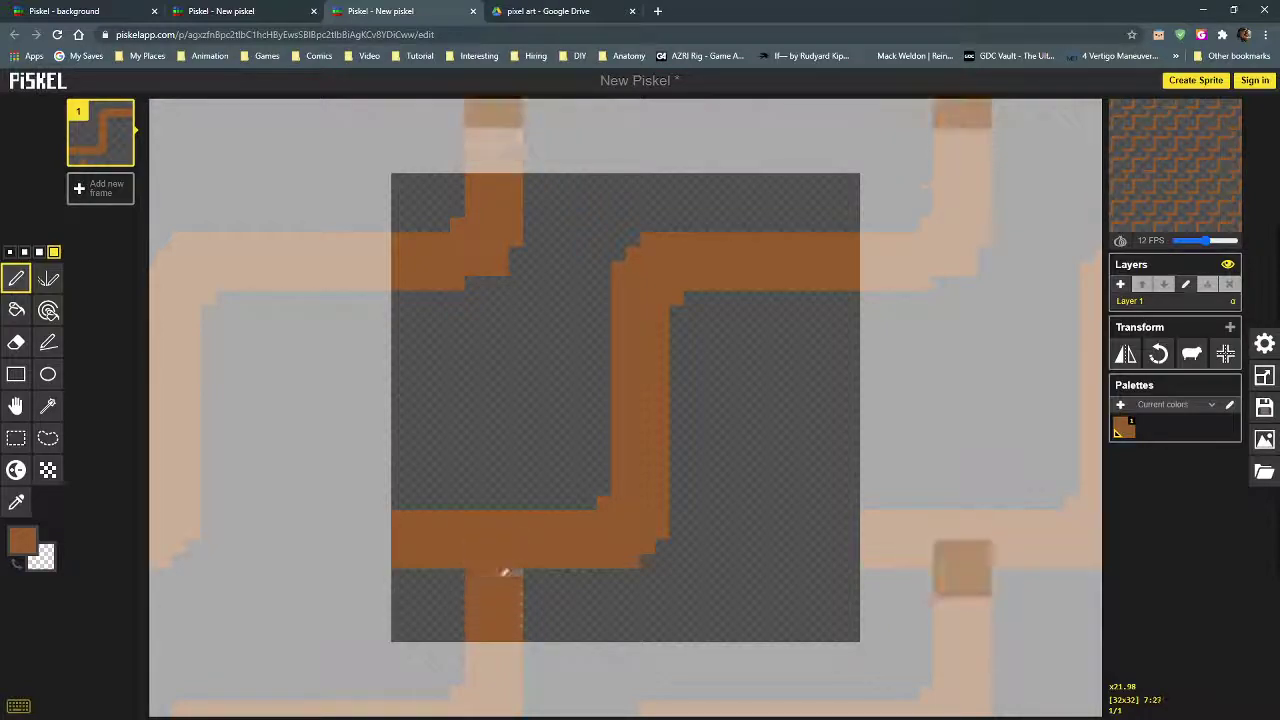
# Step: Try extending the bottom-edge pipe above the lower run and bending it into the central riser, and erase that branch
pyautogui.moveTo(500, 457); pyautogui.dragTo(497, 422)
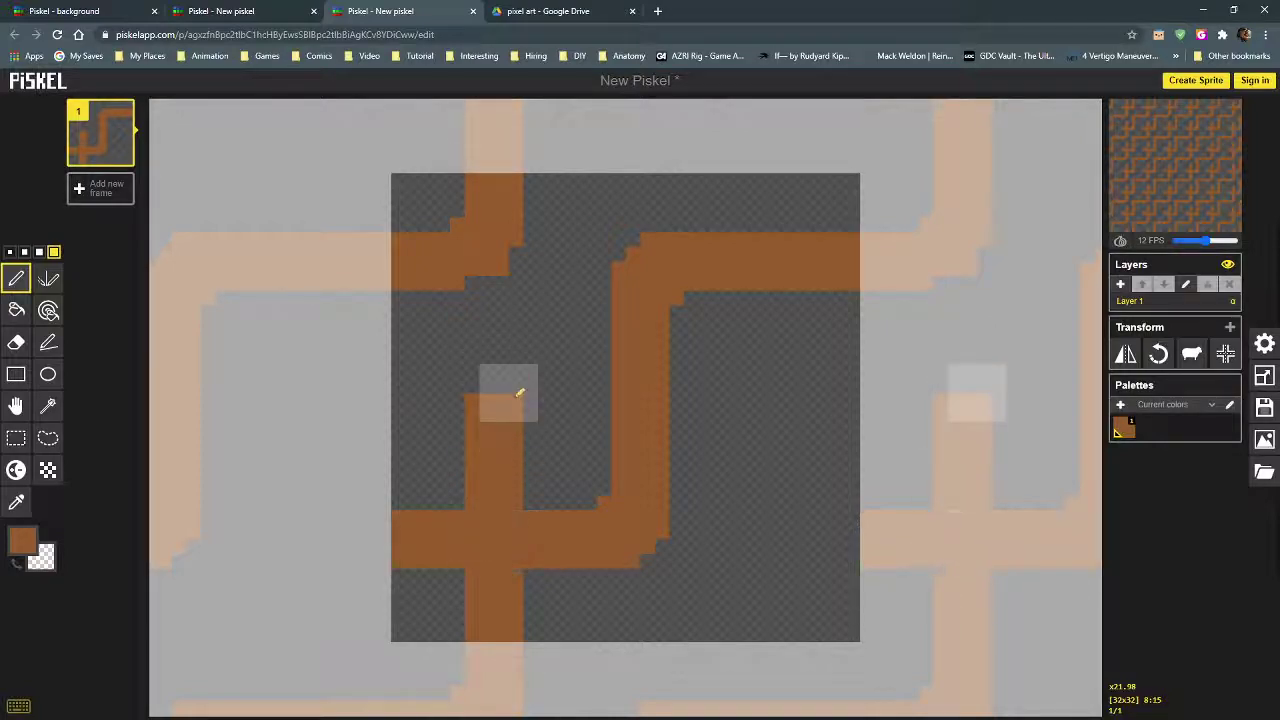
pyautogui.click(524, 410)
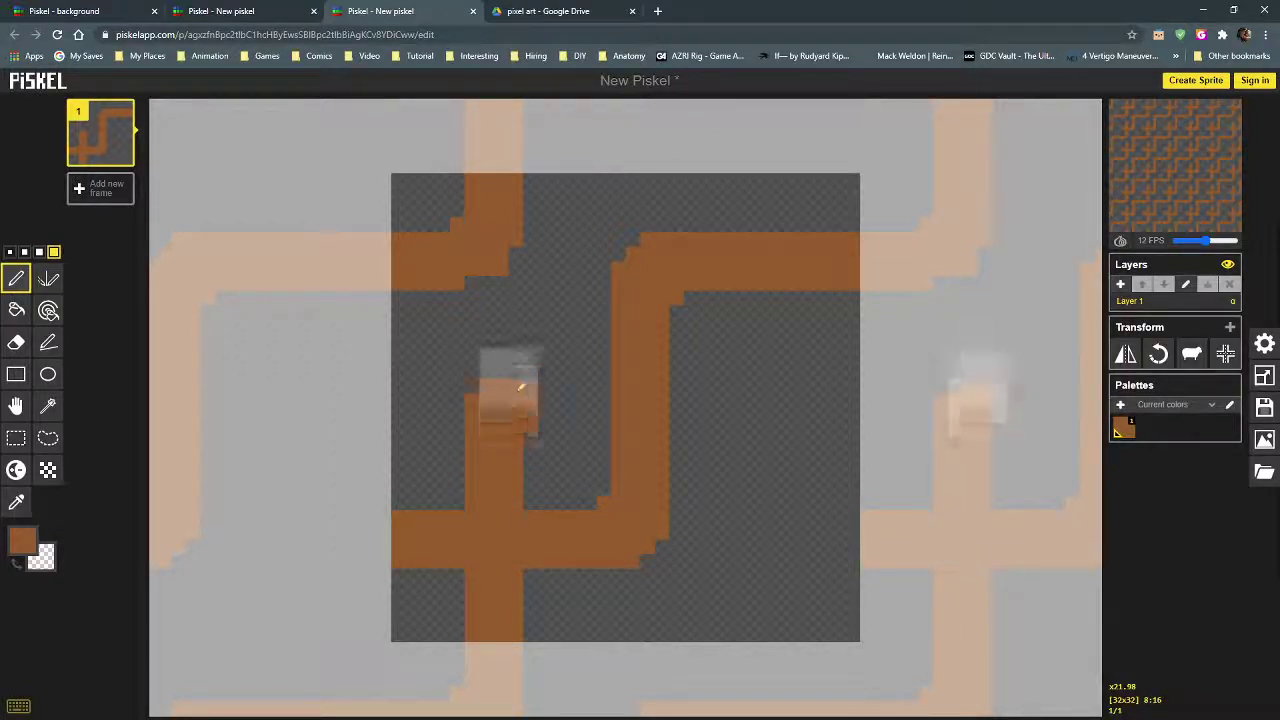
pyautogui.moveTo(533, 384)
pyautogui.mouseDown()
pyautogui.moveTo(560, 370)
pyautogui.moveTo(683, 372)
pyautogui.moveTo(614, 376)
pyautogui.mouseUp()
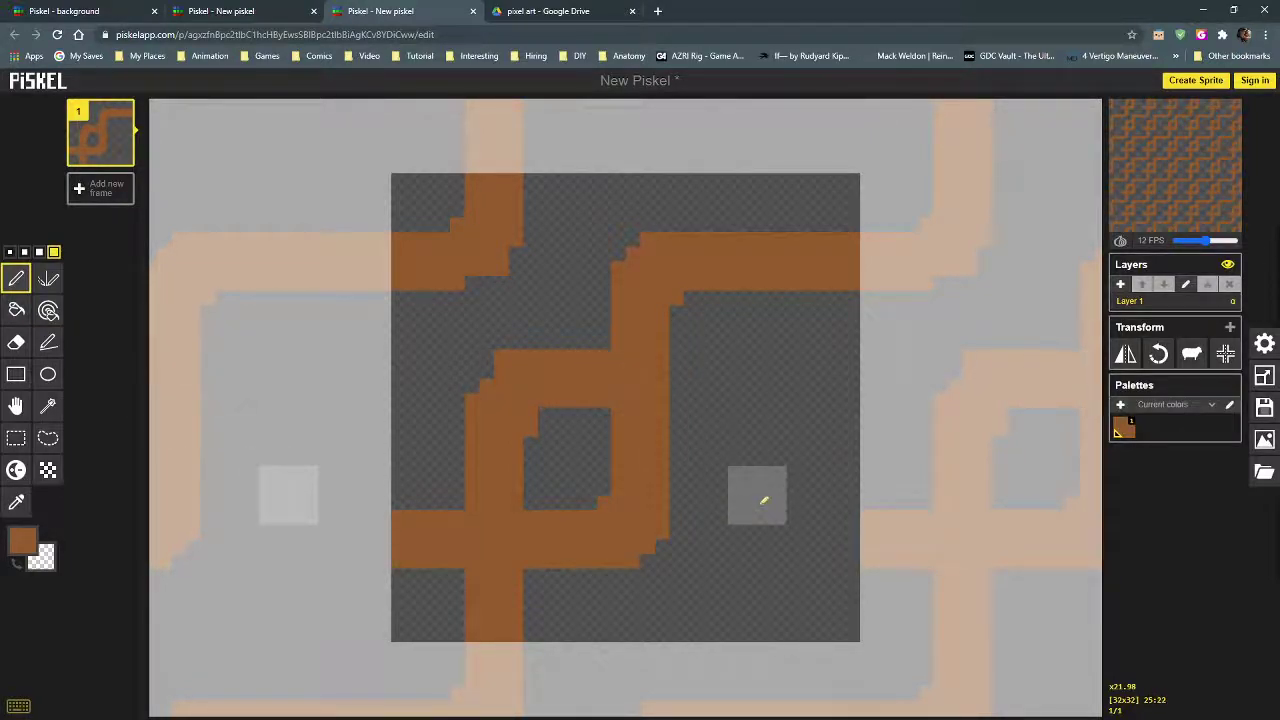
pyautogui.moveTo(584, 364)
pyautogui.mouseDown(button='right')
pyautogui.moveTo(518, 403)
pyautogui.moveTo(494, 457)
pyautogui.moveTo(509, 483)
pyautogui.mouseUp(button='right')
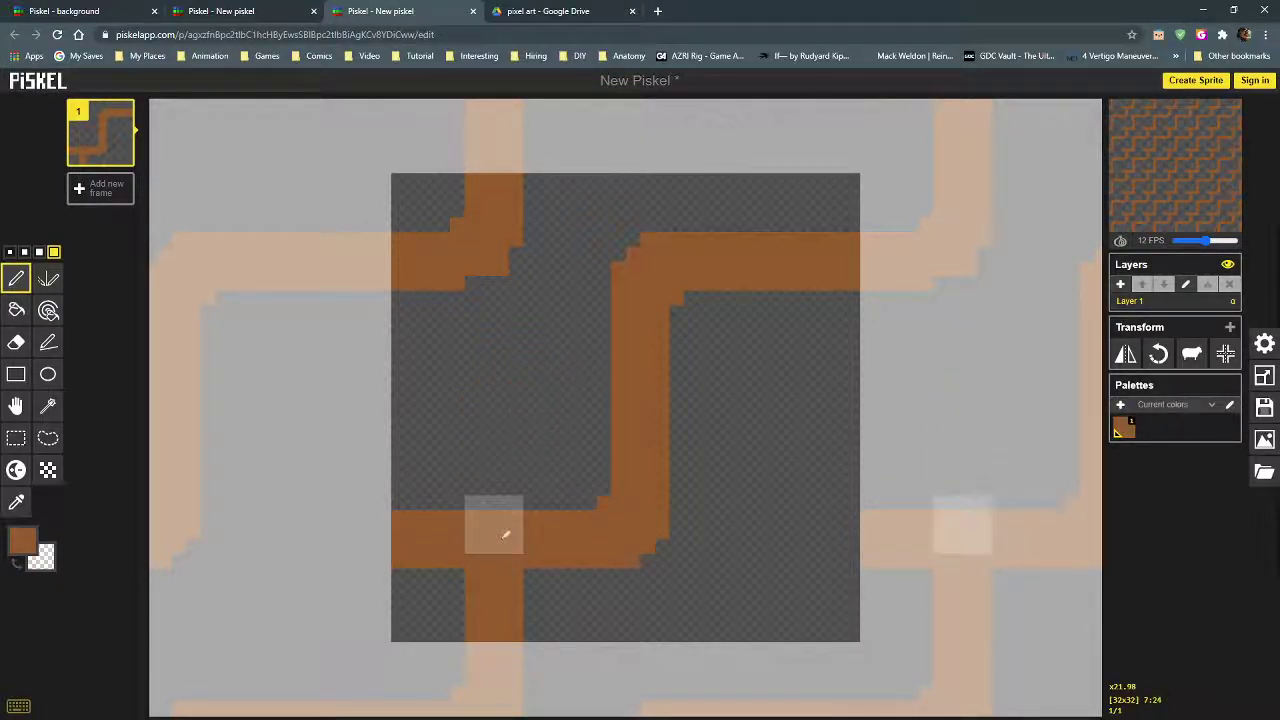
# Step: Extend the bottom-edge pipe above the lower run and bend it right into the central riser, forming a small closed loop
pyautogui.moveTo(505, 535); pyautogui.dragTo(509, 374)
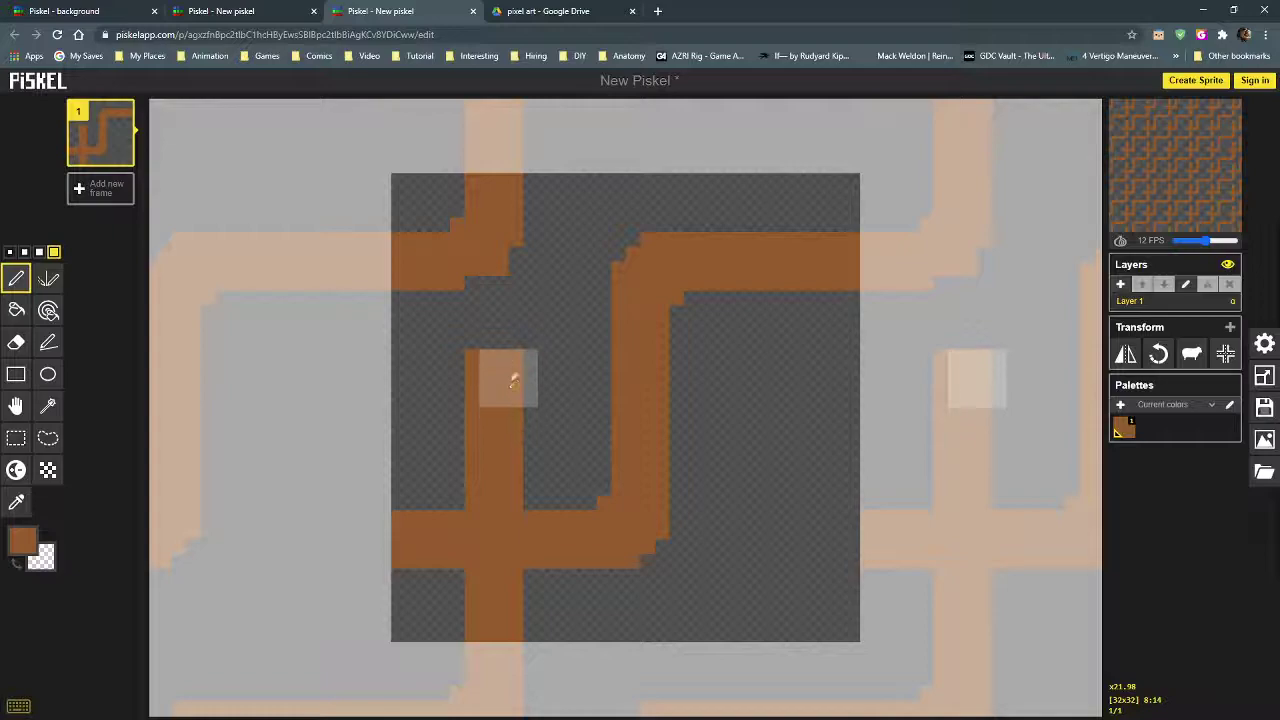
pyautogui.moveTo(491, 363); pyautogui.dragTo(503, 377, button='right')
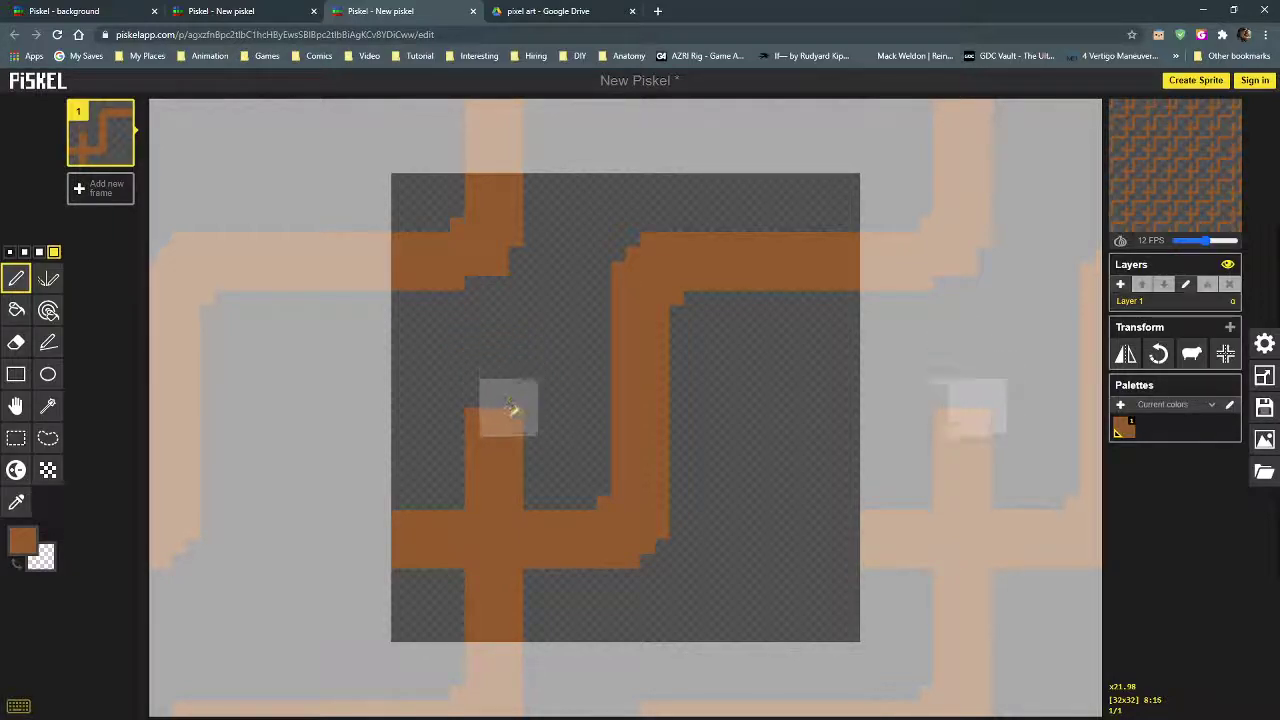
pyautogui.click(514, 417)
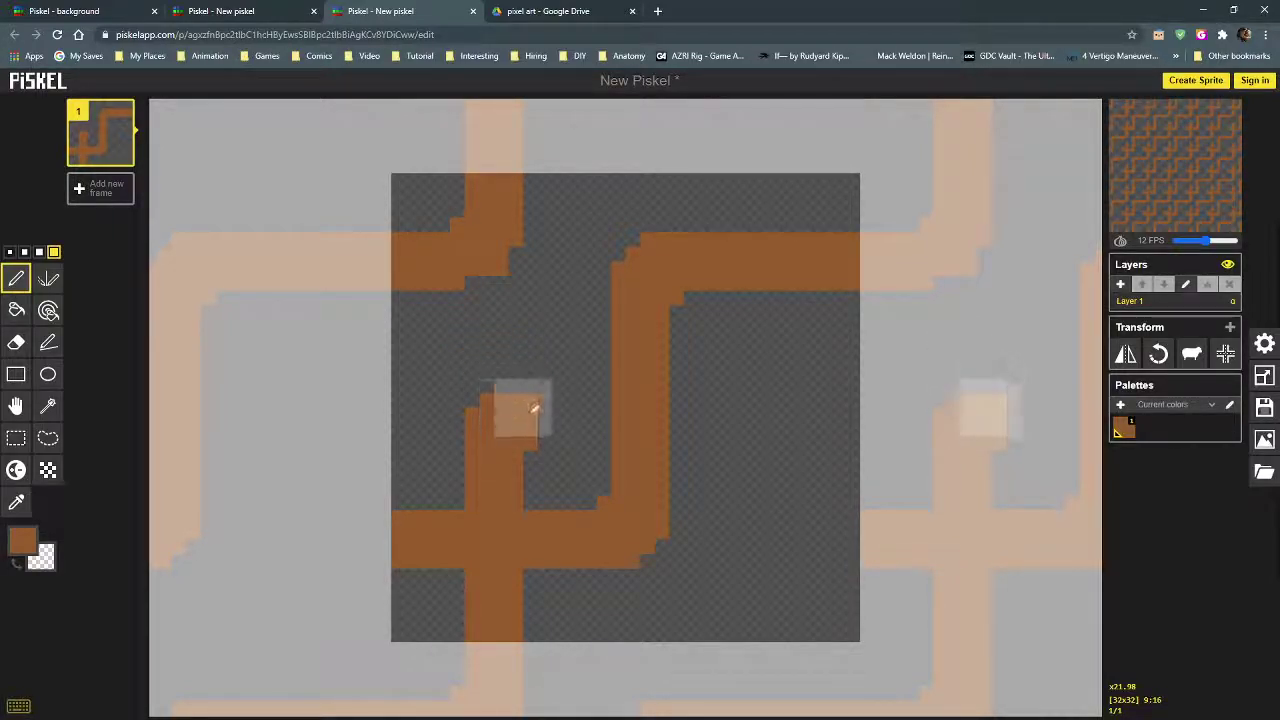
pyautogui.click(590, 410)
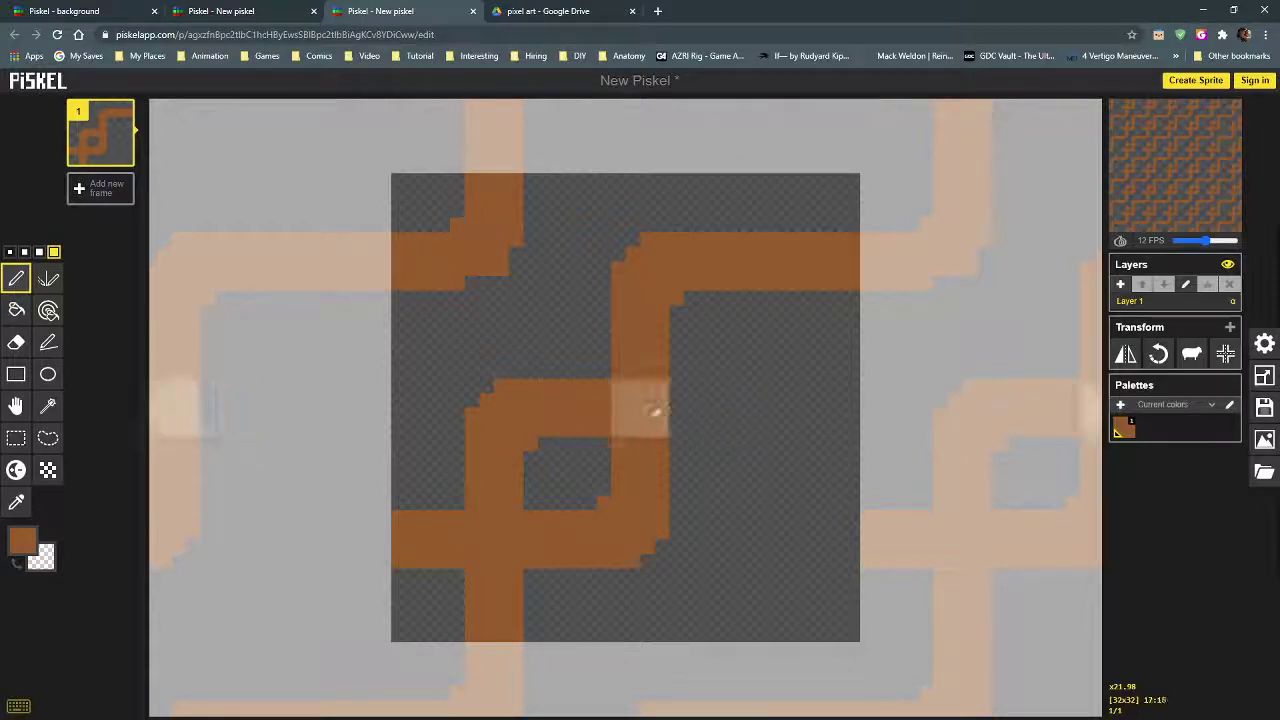
# Step: Extend the lower pipe about 6 pixels inward from the right edge with the 4-pixel pen, and add jagged 1-pixel details around its end
pyautogui.click(9, 252)
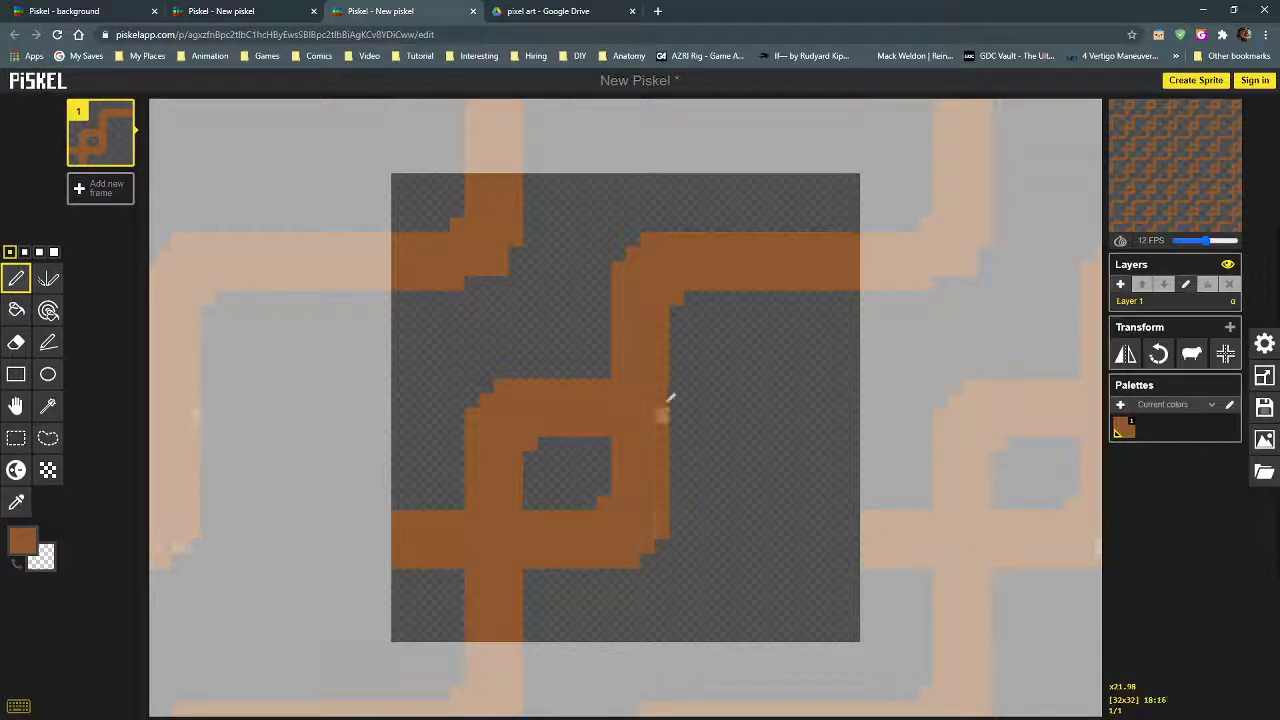
pyautogui.click(54, 252)
pyautogui.click(848, 541)
pyautogui.click(818, 538)
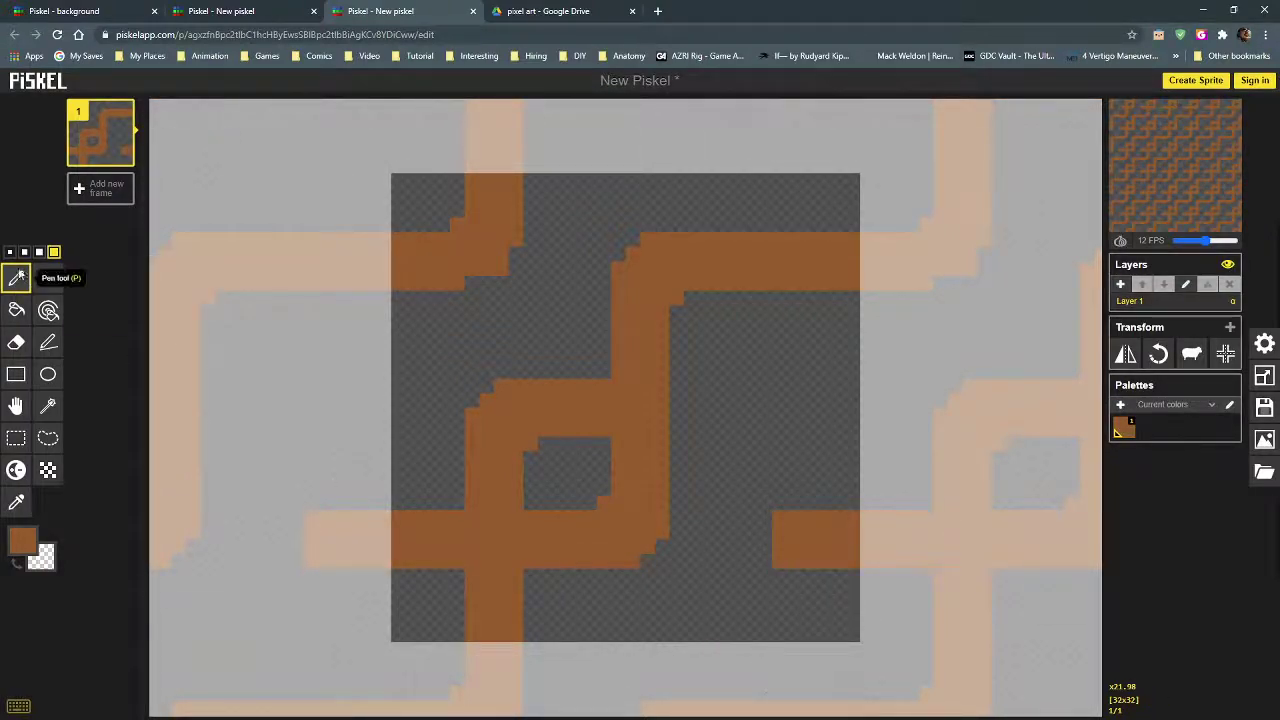
pyautogui.click(9, 252)
pyautogui.moveTo(780, 534)
pyautogui.mouseDown()
pyautogui.moveTo(779, 575)
pyautogui.moveTo(781, 519)
pyautogui.mouseUp()
pyautogui.moveTo(806, 589)
pyautogui.mouseDown()
pyautogui.moveTo(814, 500)
pyautogui.moveTo(763, 548)
pyautogui.moveTo(769, 533)
pyautogui.moveTo(749, 513)
pyautogui.moveTo(750, 560)
pyautogui.mouseUp()
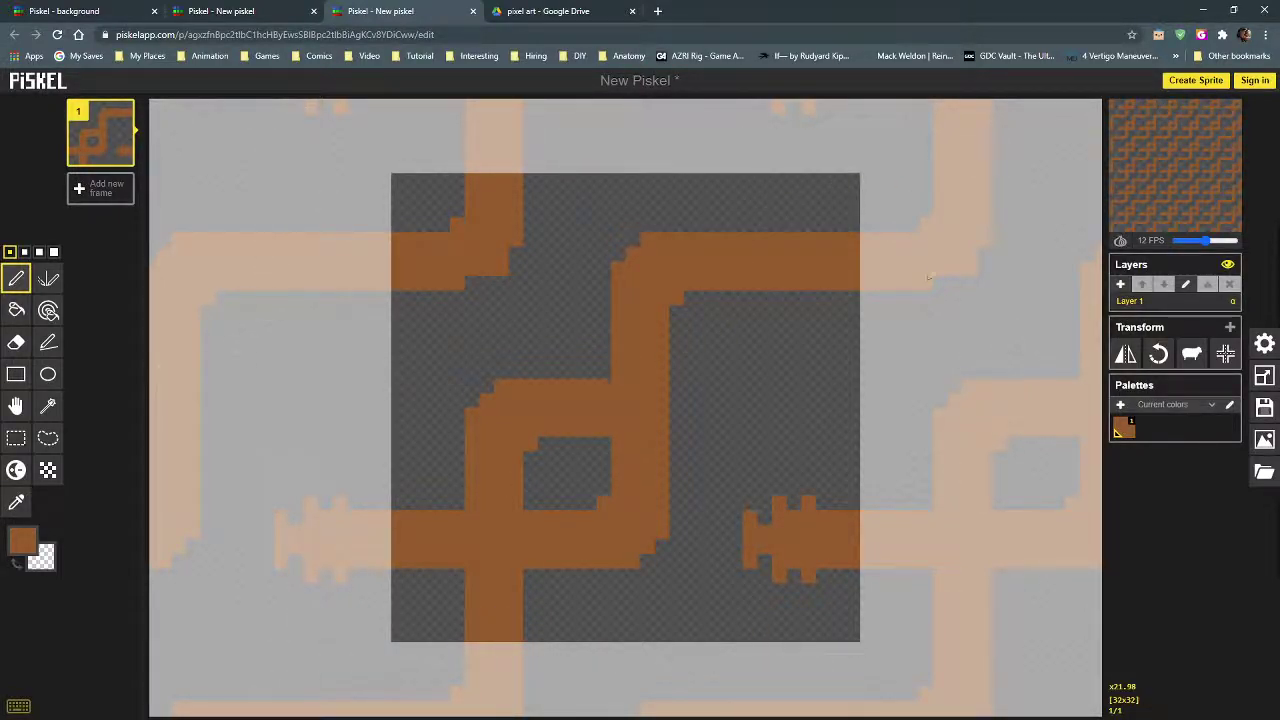
# Step: Set the pen size to 2 pixels and the primary color to dark blue-grey #4d6065
pyautogui.click(24, 252)
pyautogui.click(20, 543)
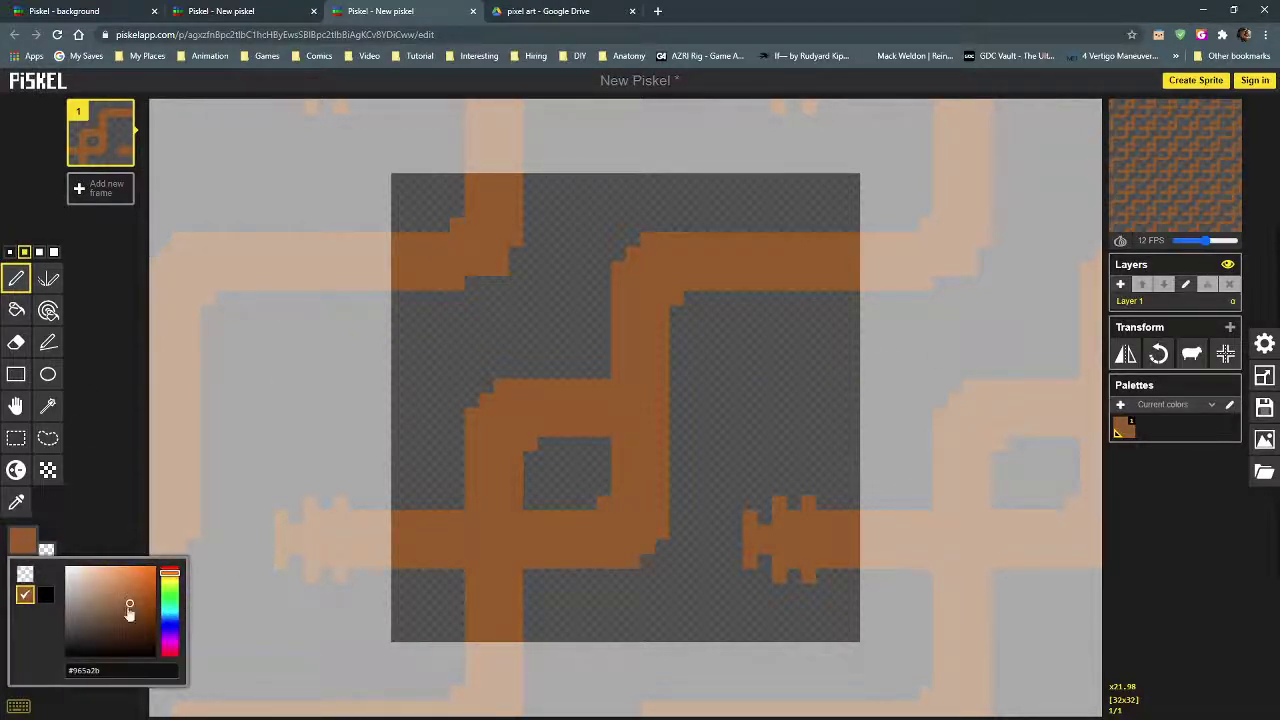
pyautogui.moveTo(170, 610); pyautogui.dragTo(172, 622)
pyautogui.click(93, 620)
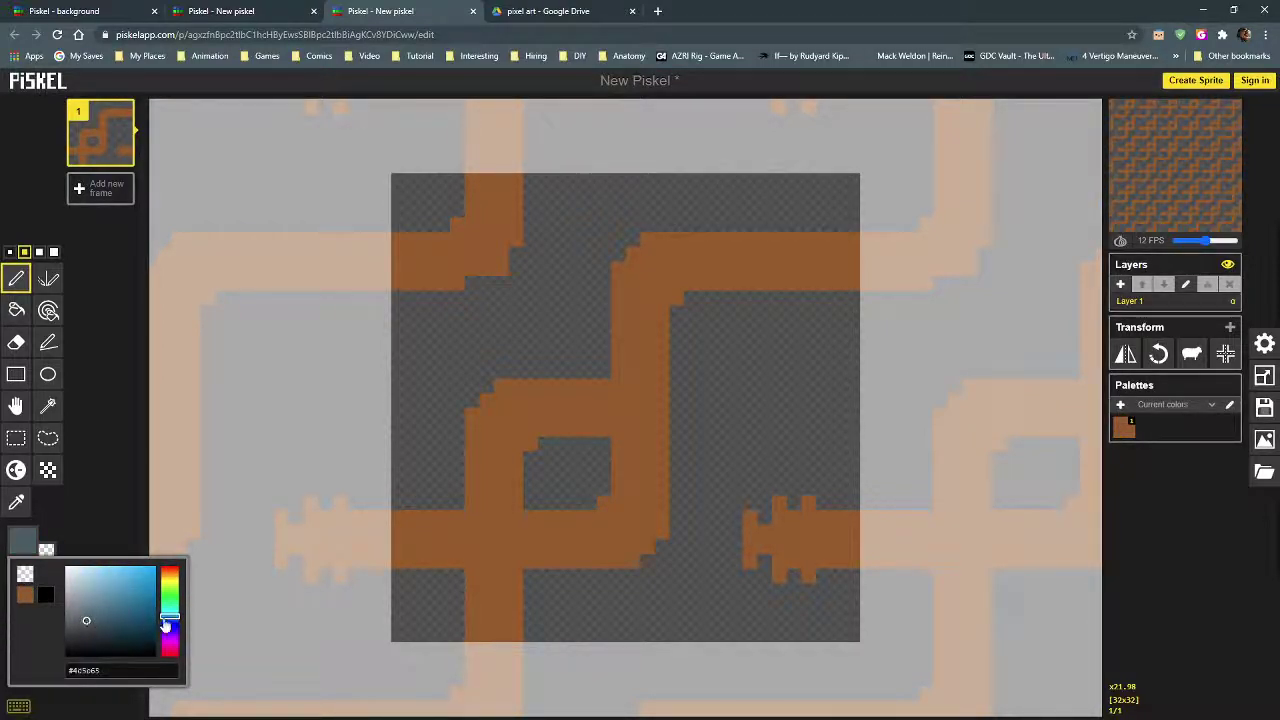
pyautogui.moveTo(169, 621); pyautogui.dragTo(170, 615)
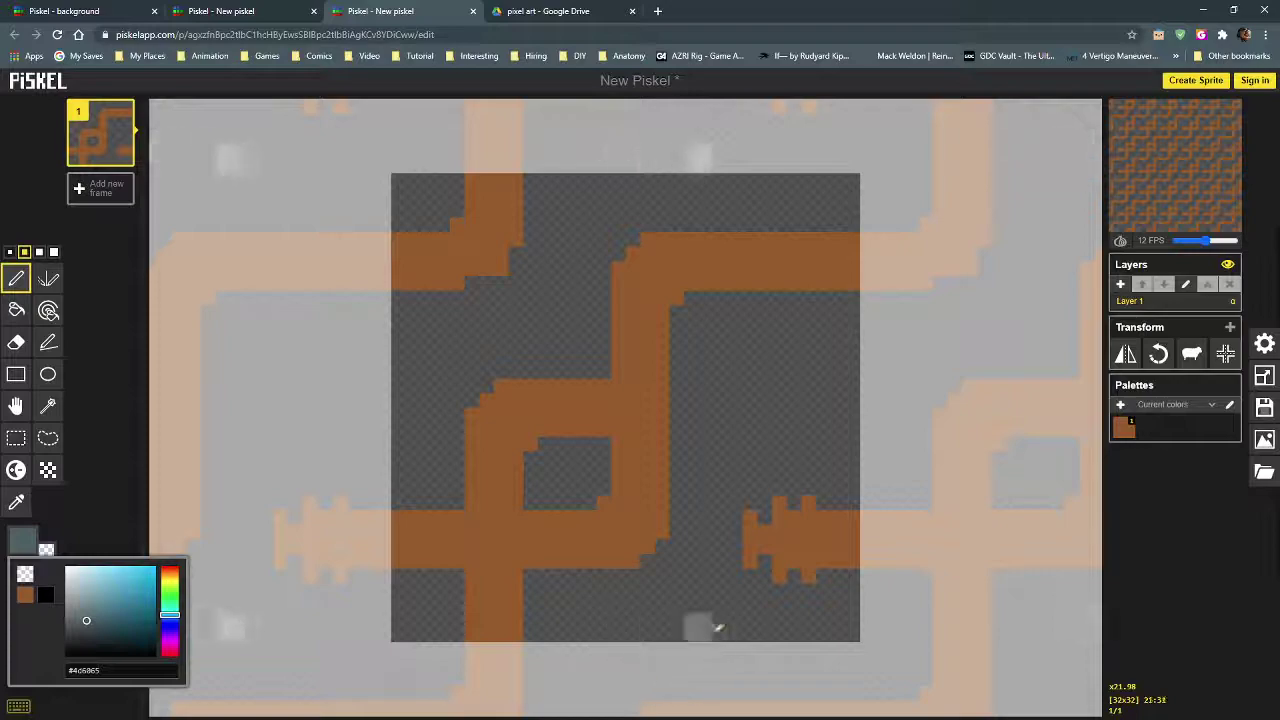
# Step: Draw a 2-pixel blue-grey pipe from the bottom edge up, right through the right edge, and upward again after re-entering at the left edge
pyautogui.moveTo(720, 628); pyautogui.dragTo(722, 416)
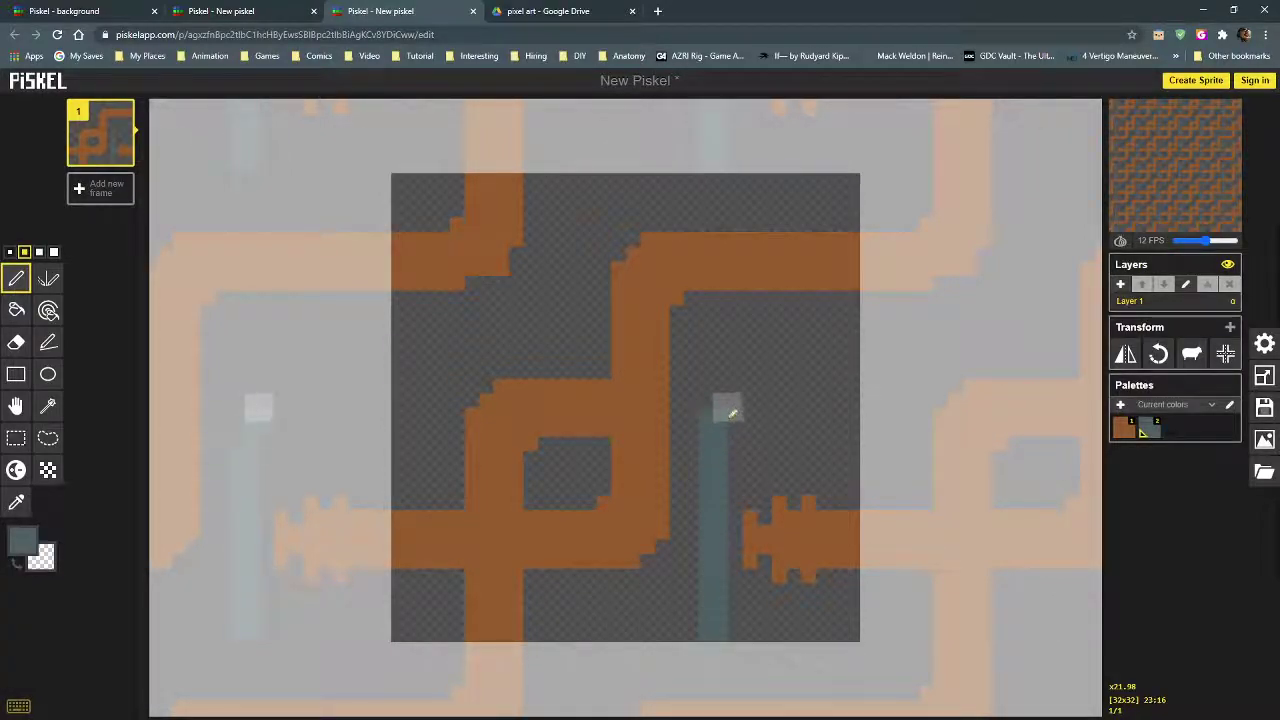
pyautogui.moveTo(737, 396)
pyautogui.mouseDown()
pyautogui.moveTo(766, 396)
pyautogui.moveTo(736, 396)
pyautogui.mouseUp()
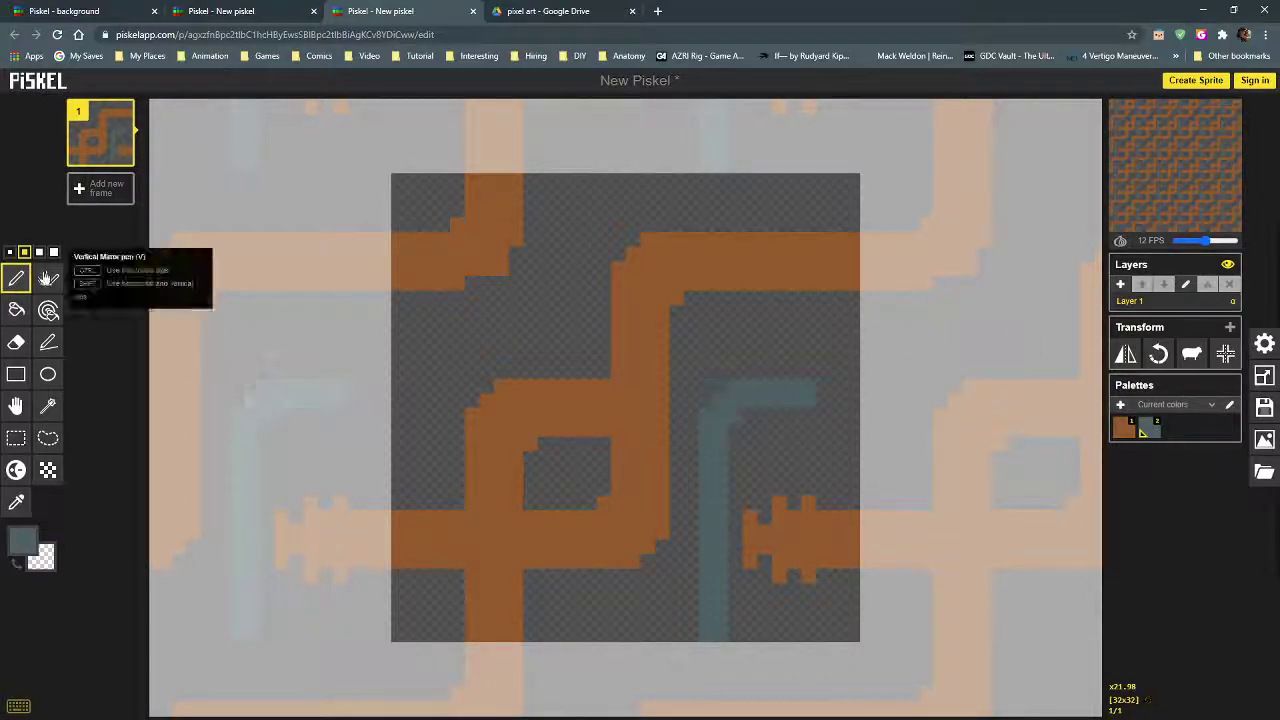
pyautogui.click(9, 252)
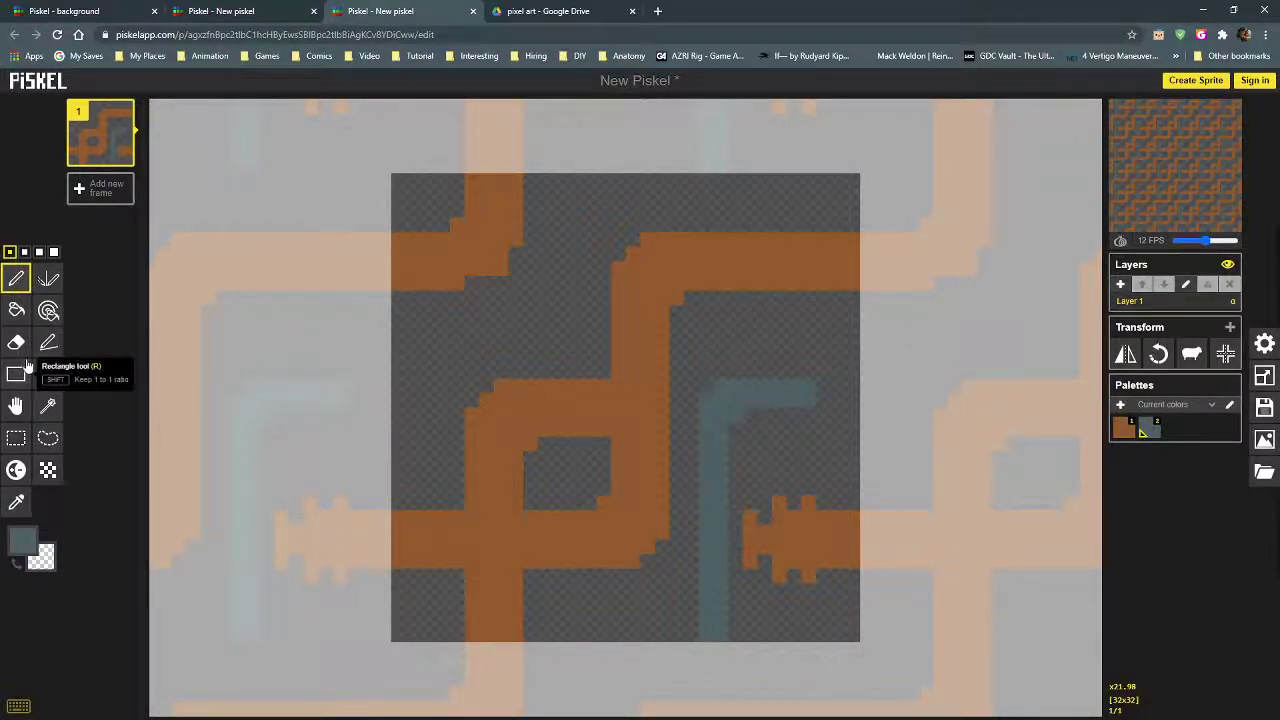
pyautogui.click(23, 252)
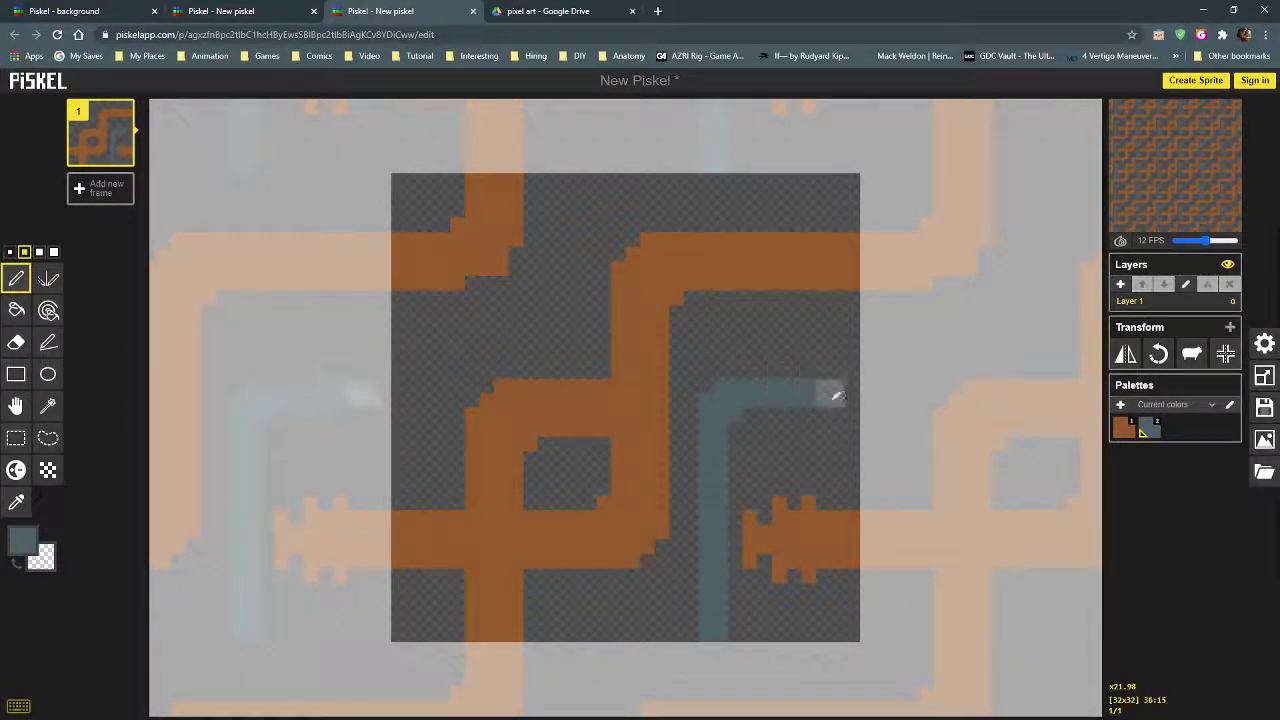
pyautogui.moveTo(829, 391); pyautogui.dragTo(856, 396)
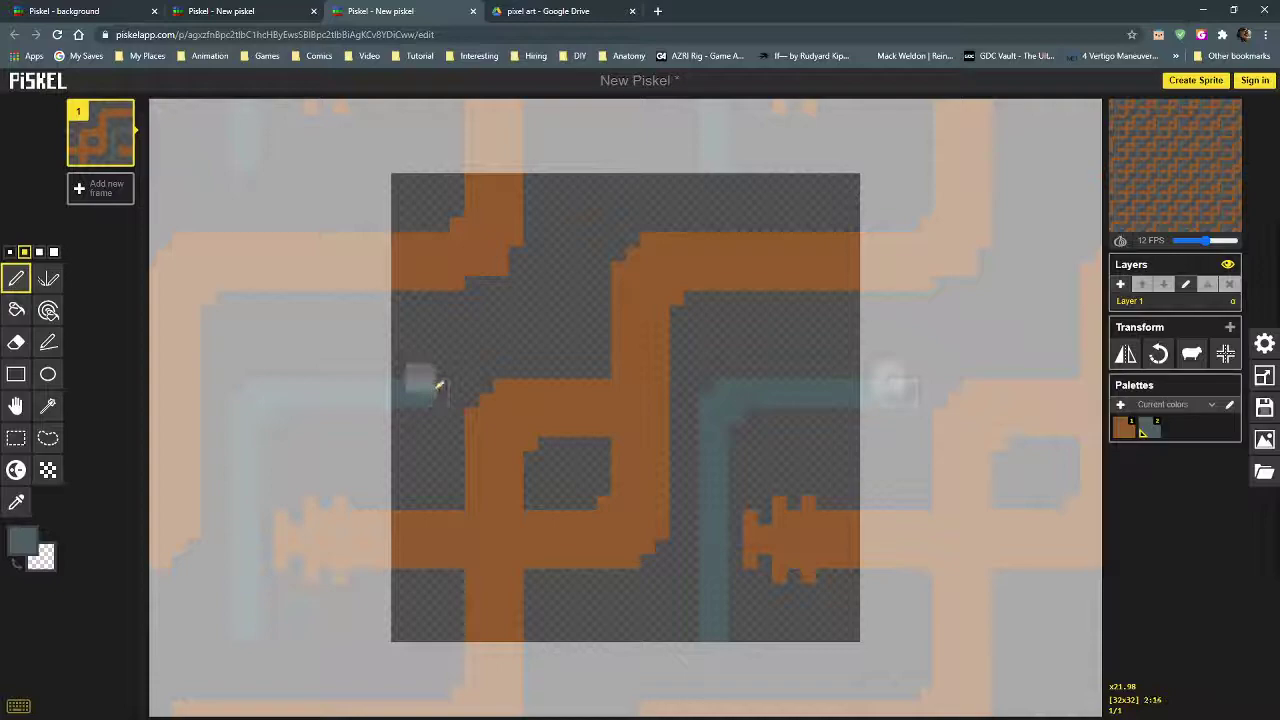
pyautogui.moveTo(443, 374); pyautogui.dragTo(450, 326)
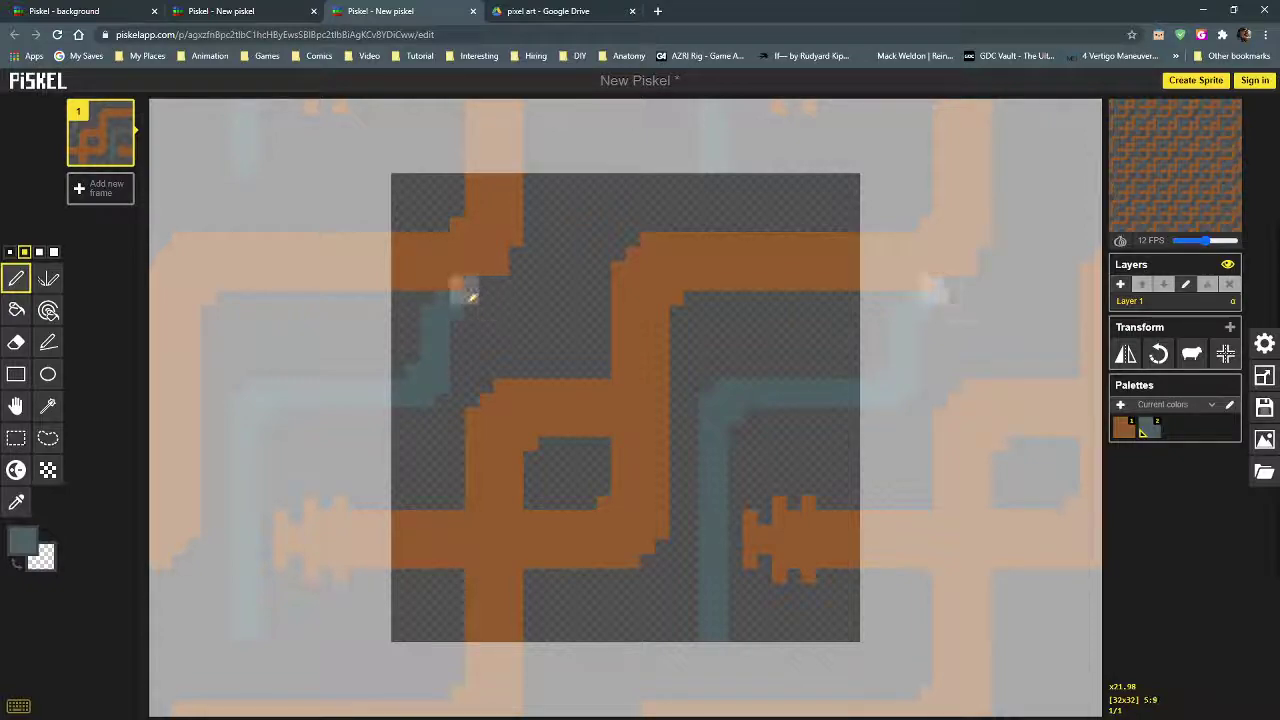
# Step: Try extending the blue-grey pipe to the right just under the upper-left brown pipe, and undo those strokes
pyautogui.moveTo(487, 293); pyautogui.dragTo(554, 290)
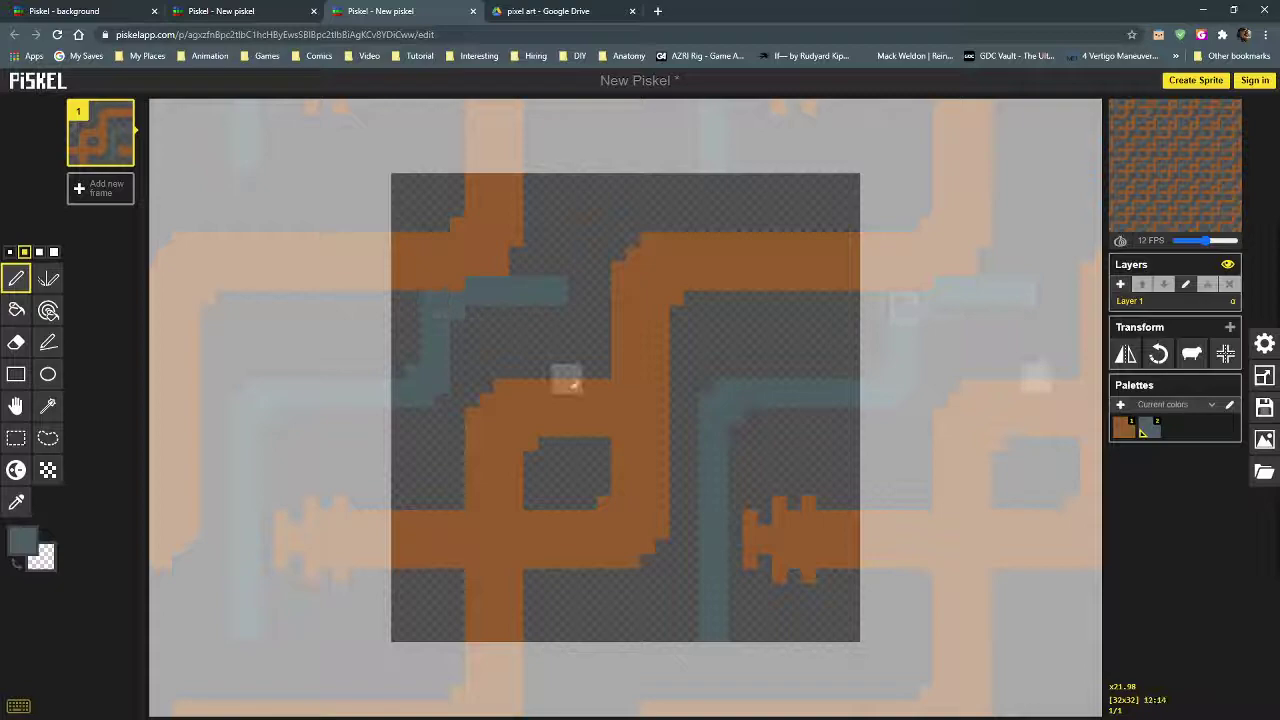
pyautogui.click(445, 292)
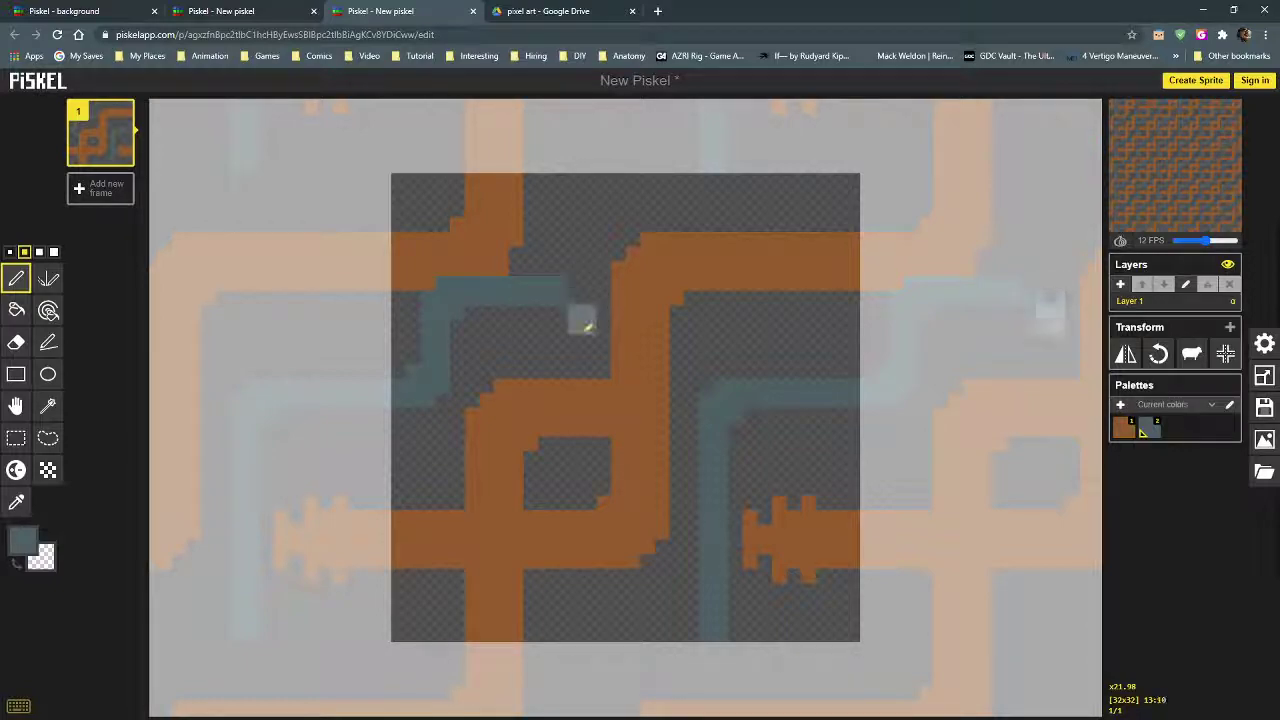
pyautogui.hotkey('ctrl', 'z')
pyautogui.hotkey('ctrl', 'z')
pyautogui.hotkey('ctrl', 'z')
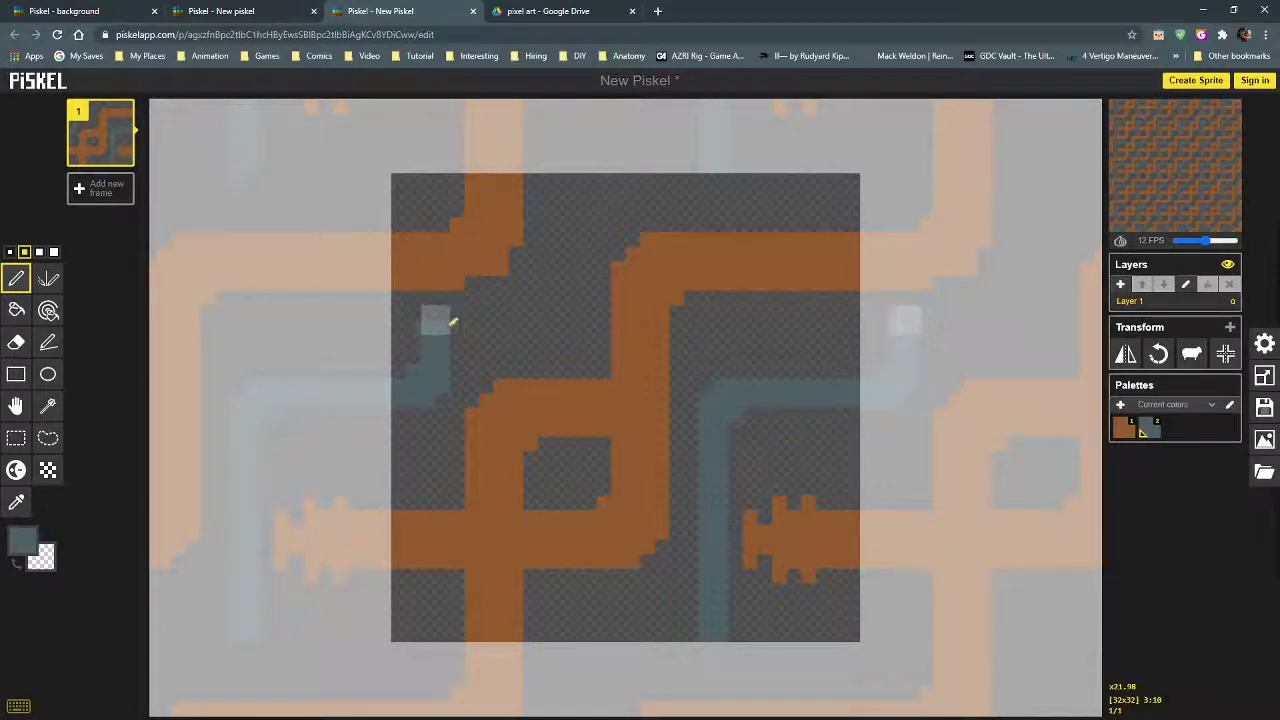
# Step: Continue the blue-grey pipe across the upright brown pipe, down and out through the right edge, then from the left edge to the brown loop
pyautogui.moveTo(455, 320)
pyautogui.mouseDown()
pyautogui.moveTo(784, 317)
pyautogui.moveTo(759, 328)
pyautogui.moveTo(818, 329)
pyautogui.moveTo(843, 465)
pyautogui.mouseUp()
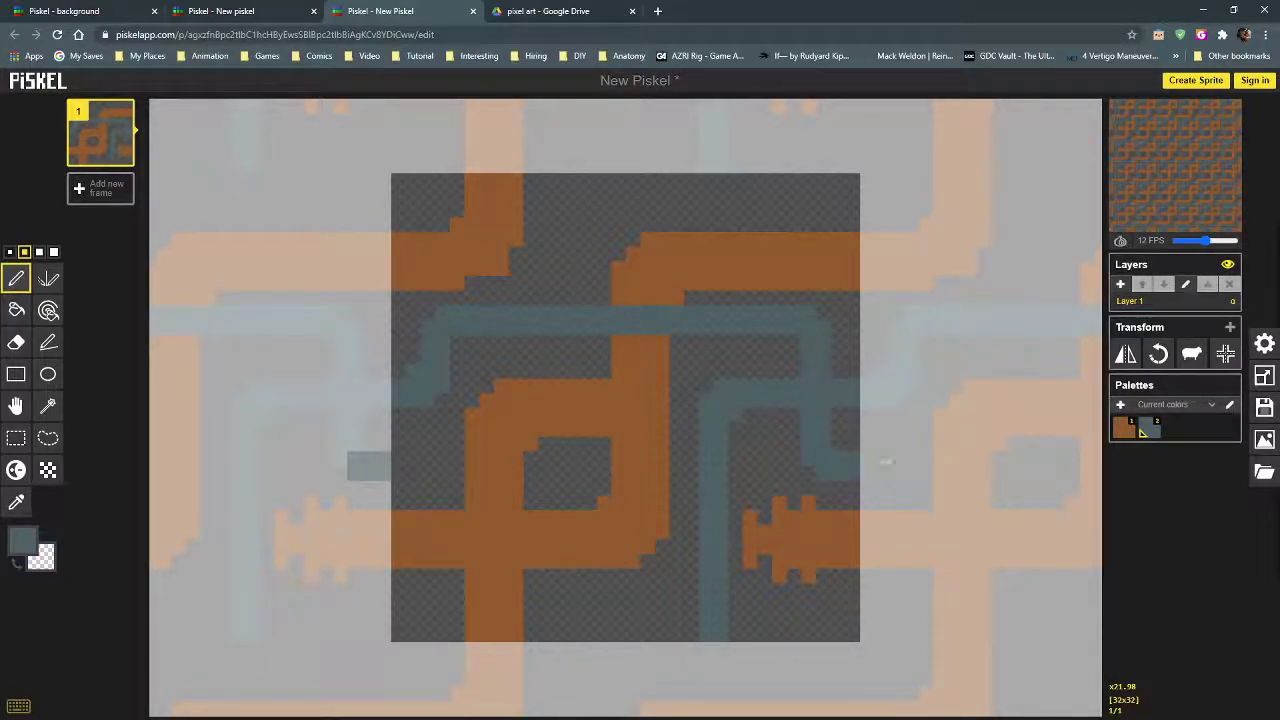
pyautogui.click(400, 466)
pyautogui.moveTo(418, 463); pyautogui.dragTo(458, 465)
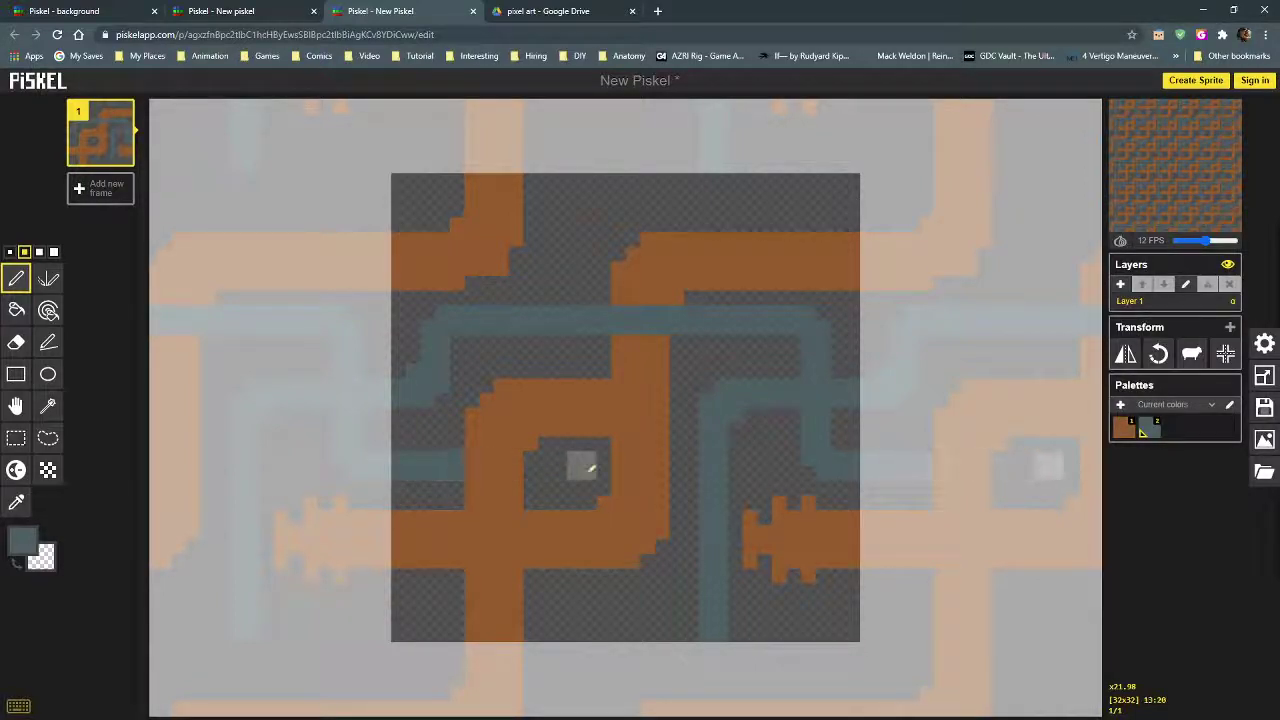
# Step: Continue the blue-grey pipe inside the brown loop, bending down behind the lower brown pipe, through the bottom edge and from the top edge to the horizontal blue-grey pipe
pyautogui.click(541, 462)
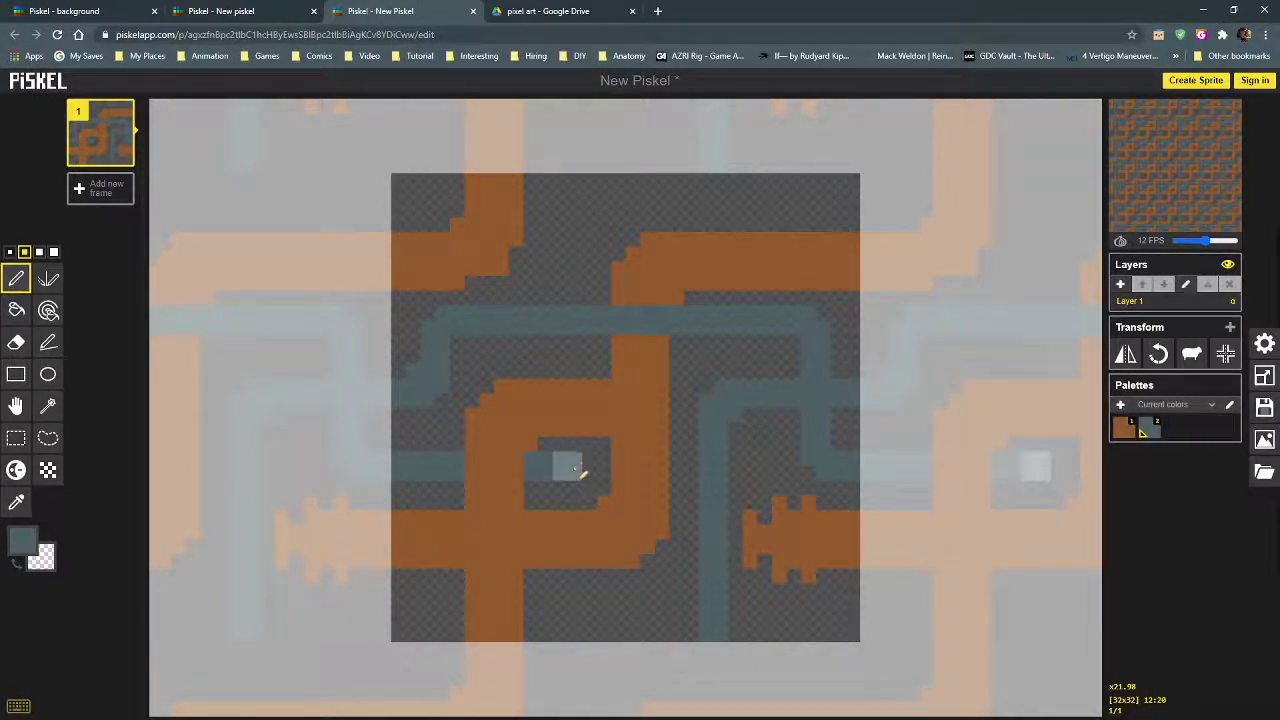
pyautogui.moveTo(560, 468)
pyautogui.mouseDown()
pyautogui.moveTo(580, 486)
pyautogui.moveTo(574, 503)
pyautogui.mouseUp()
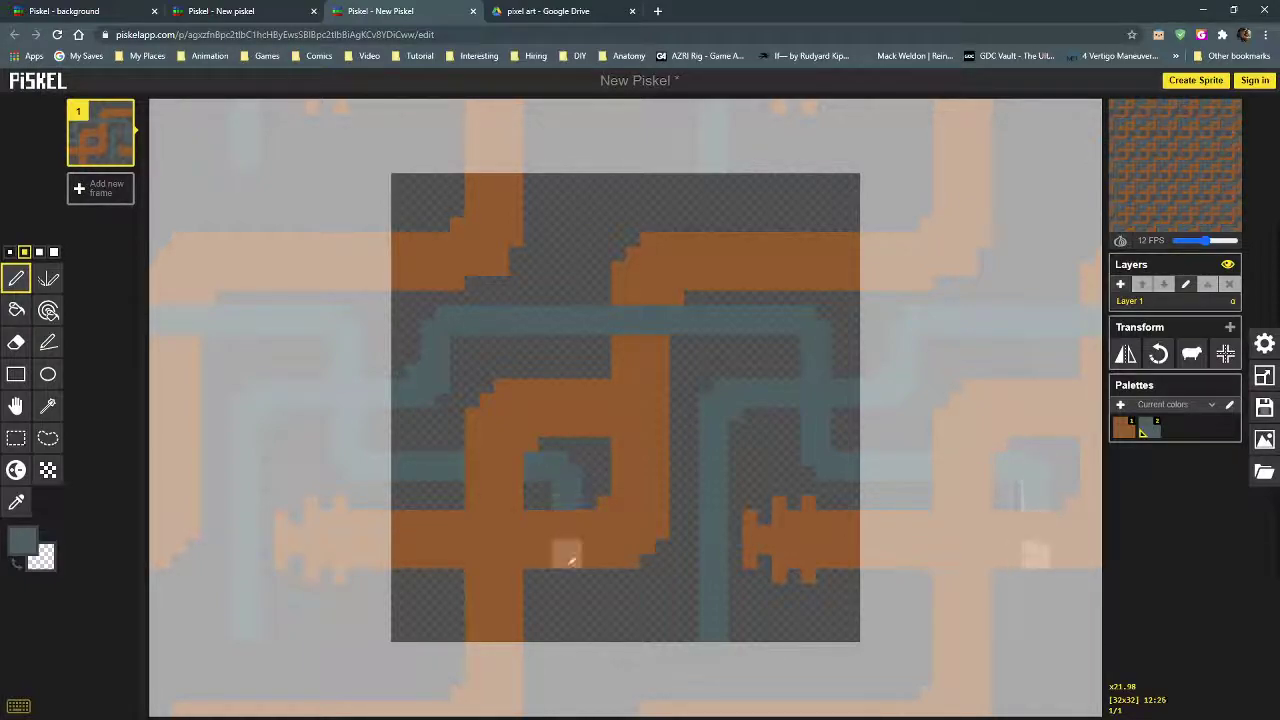
pyautogui.moveTo(582, 585); pyautogui.dragTo(580, 636)
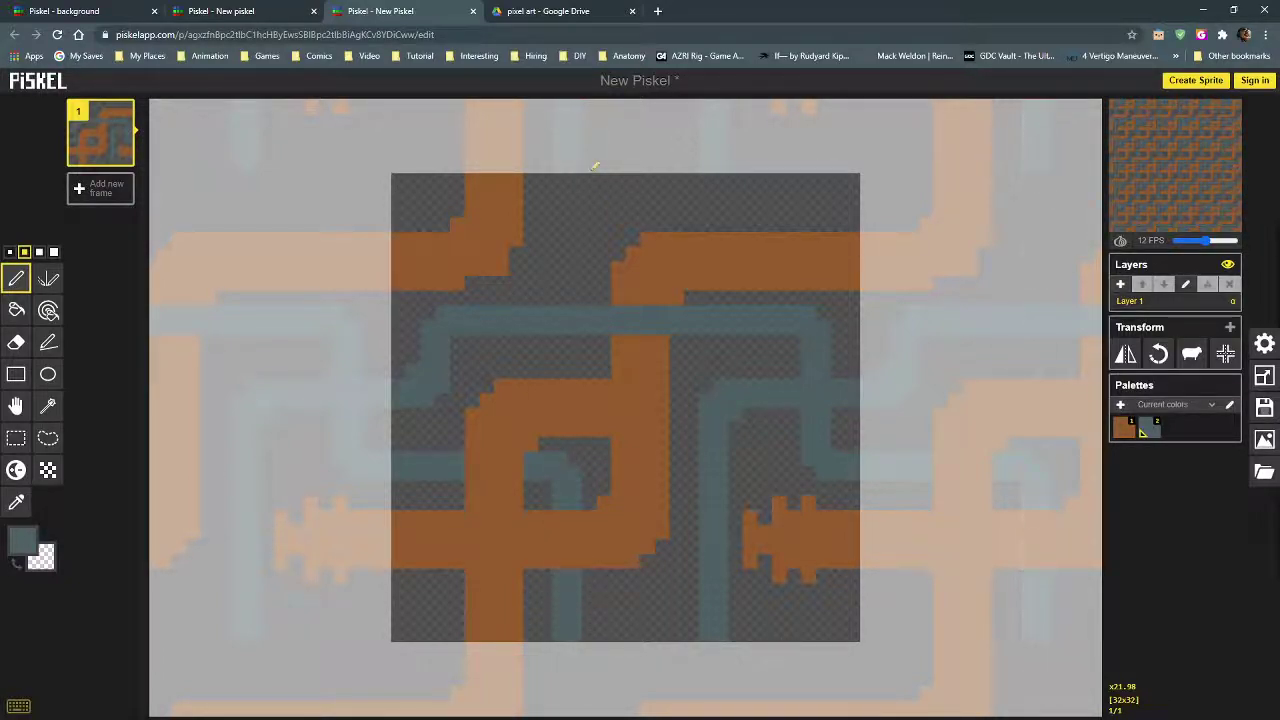
pyautogui.moveTo(582, 187); pyautogui.dragTo(580, 300)
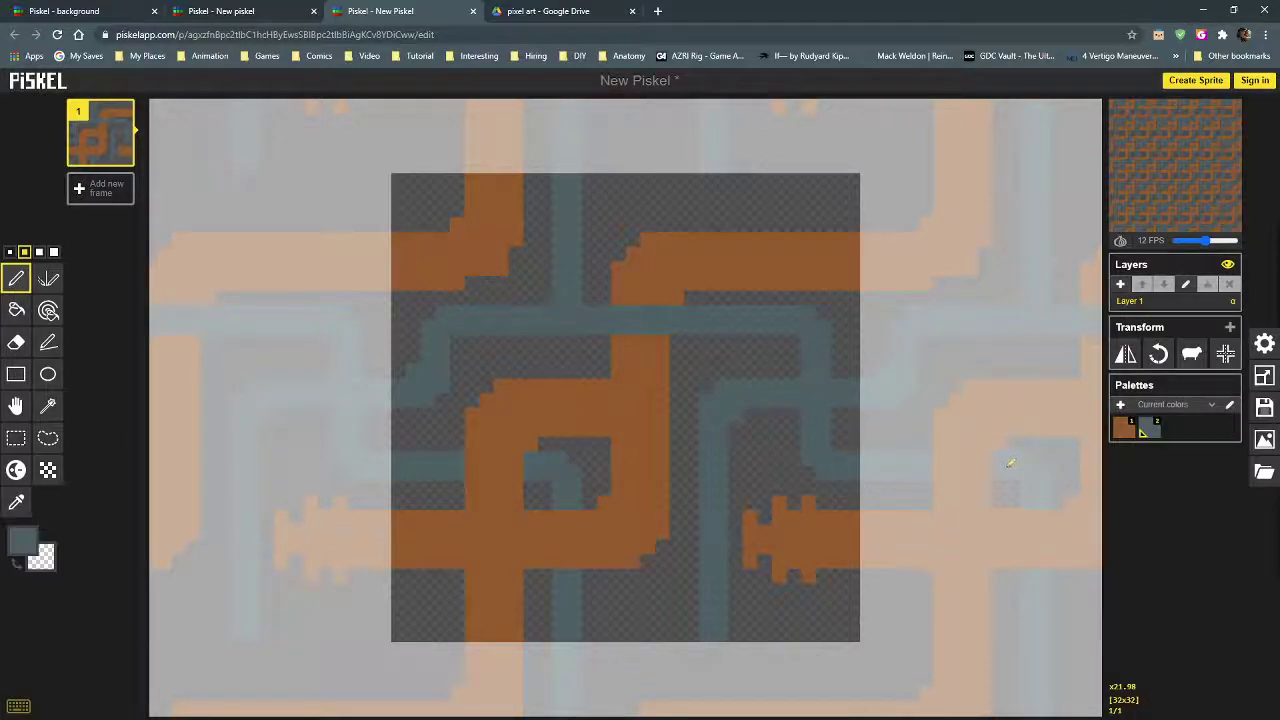
# Step: Continue the other blue-grey pipe from the top edge, bending it left to join the vertical blue-grey pipe
pyautogui.scroll(-5, 1010, 462)
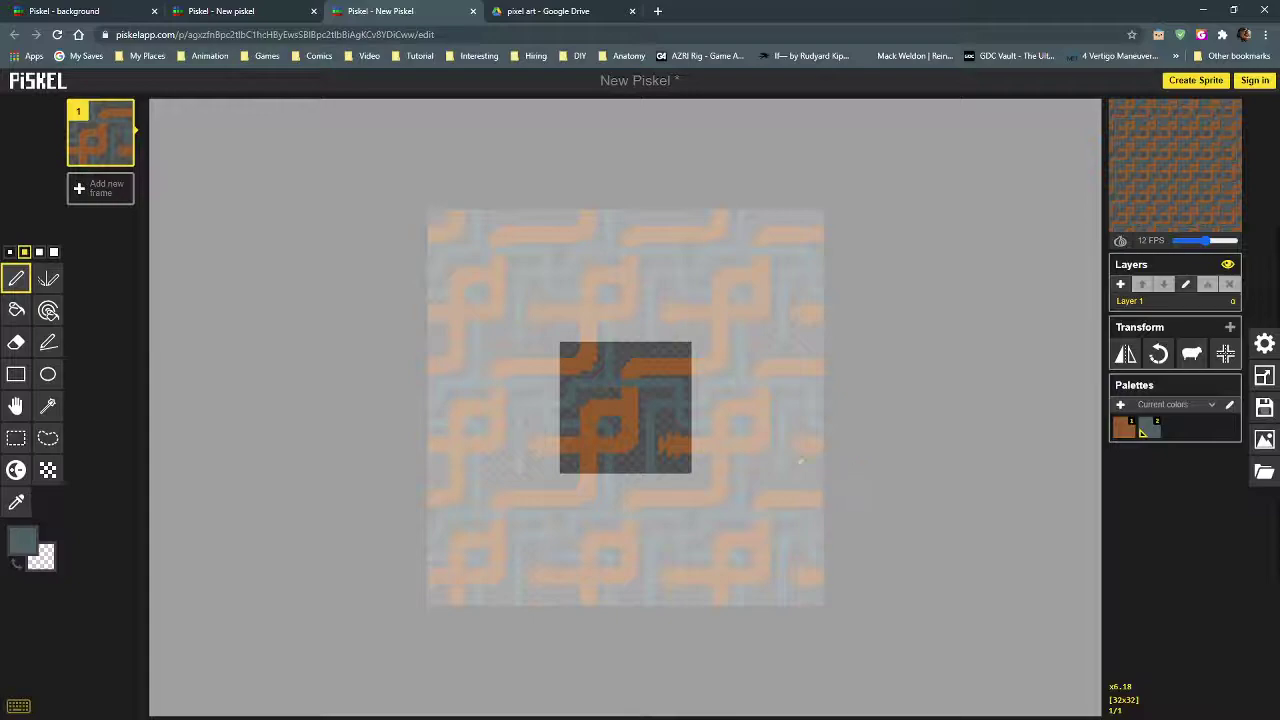
pyautogui.scroll(3, 680, 455)
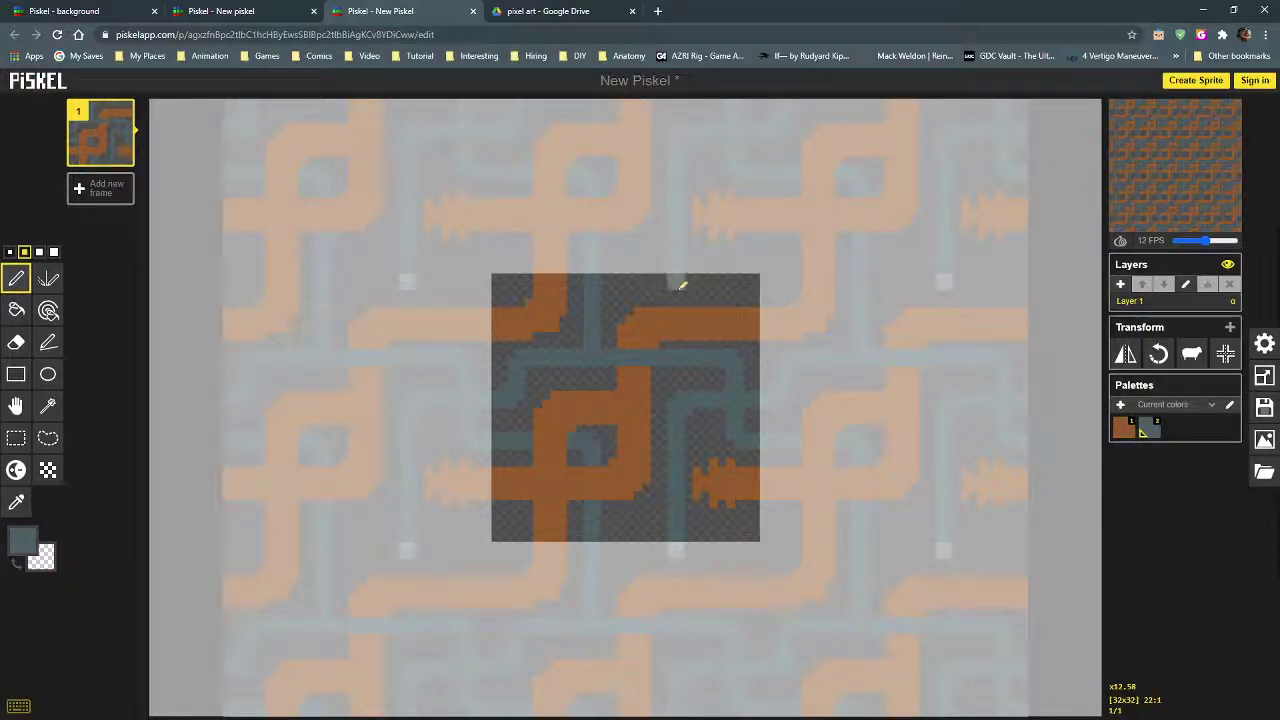
pyautogui.scroll(2, 683, 286)
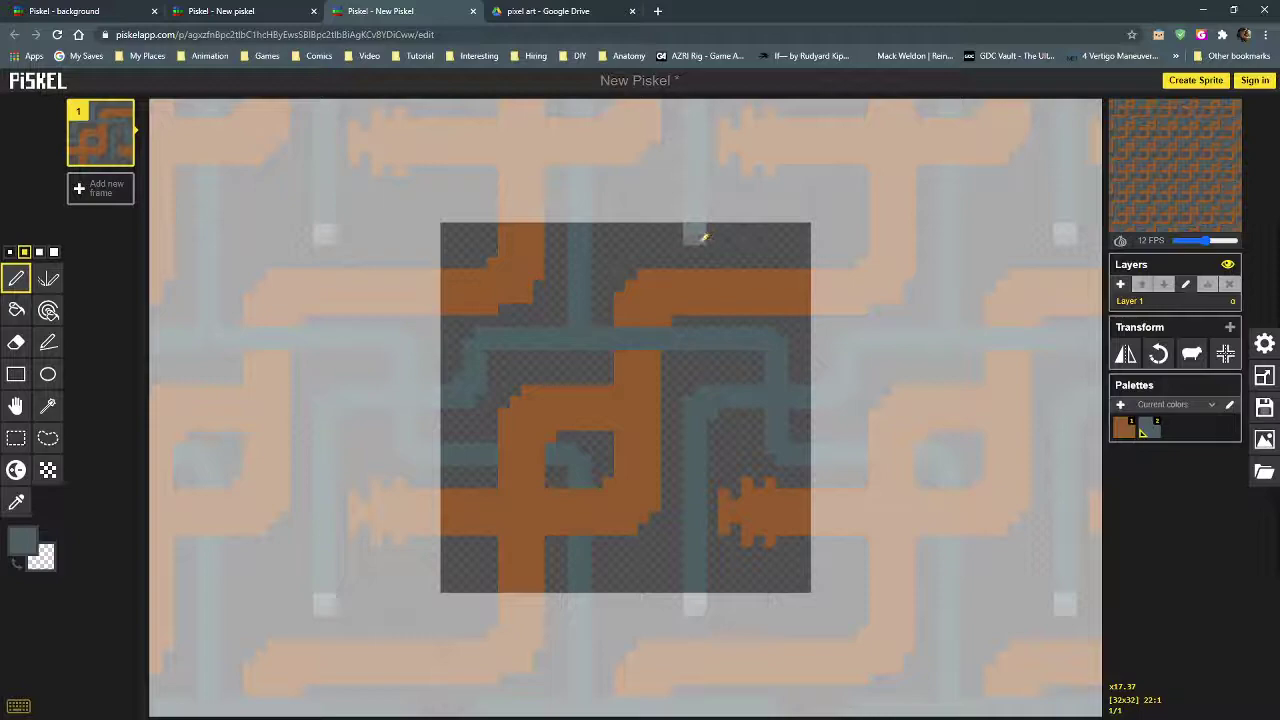
pyautogui.moveTo(703, 234)
pyautogui.mouseDown()
pyautogui.moveTo(609, 243)
pyautogui.moveTo(620, 247)
pyautogui.mouseUp()
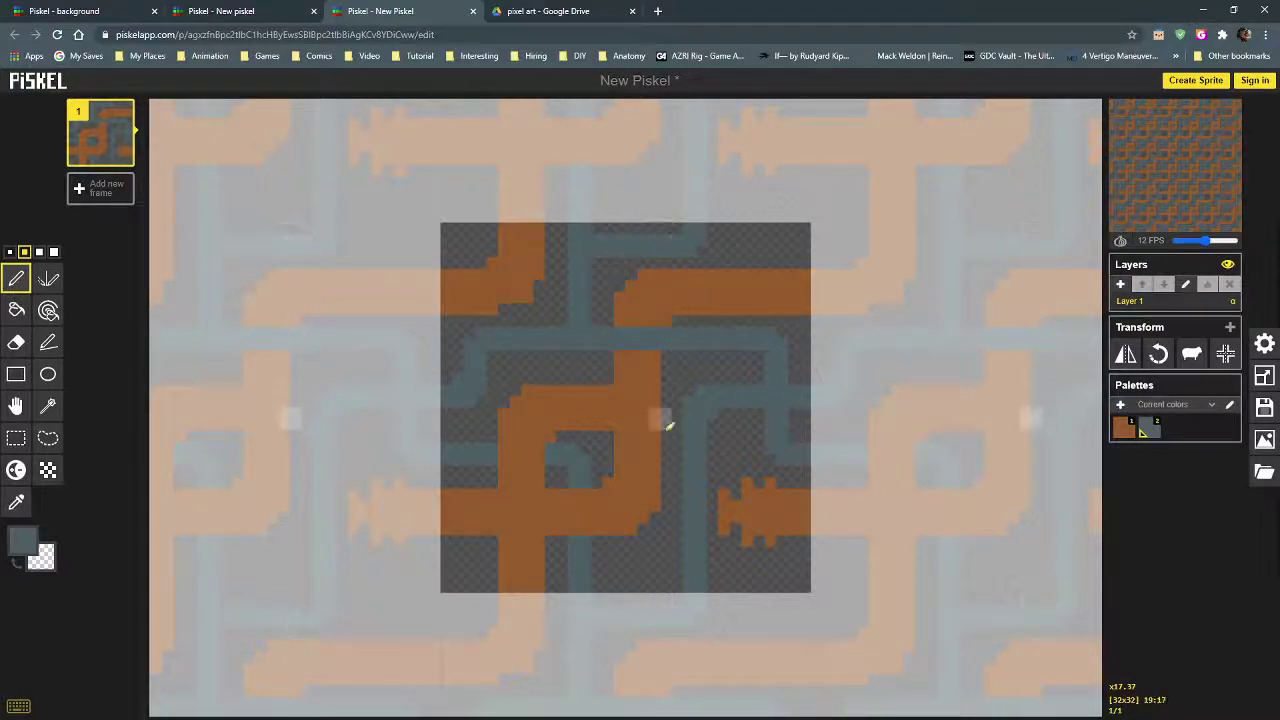
# Step: Set the pen size to 1 pixel and darken the primary brown to #653815
pyautogui.click(9, 252)
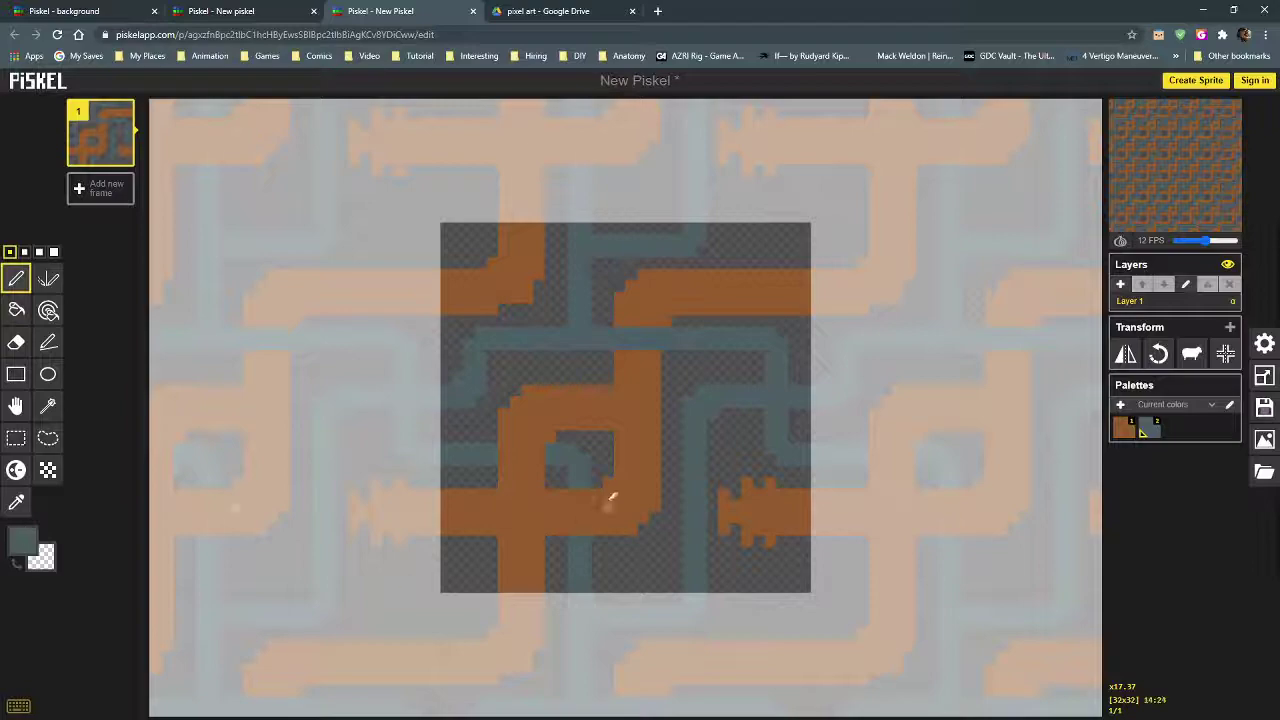
pyautogui.click(23, 548)
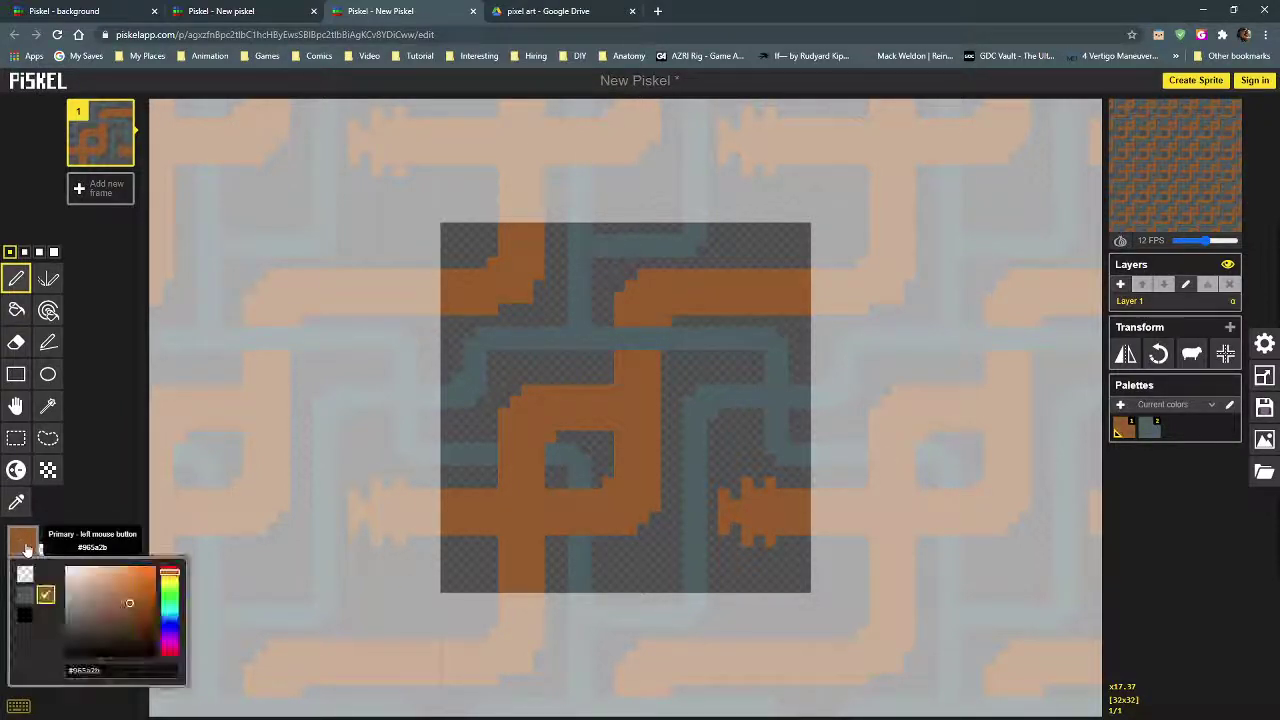
pyautogui.moveTo(130, 609); pyautogui.dragTo(131, 617)
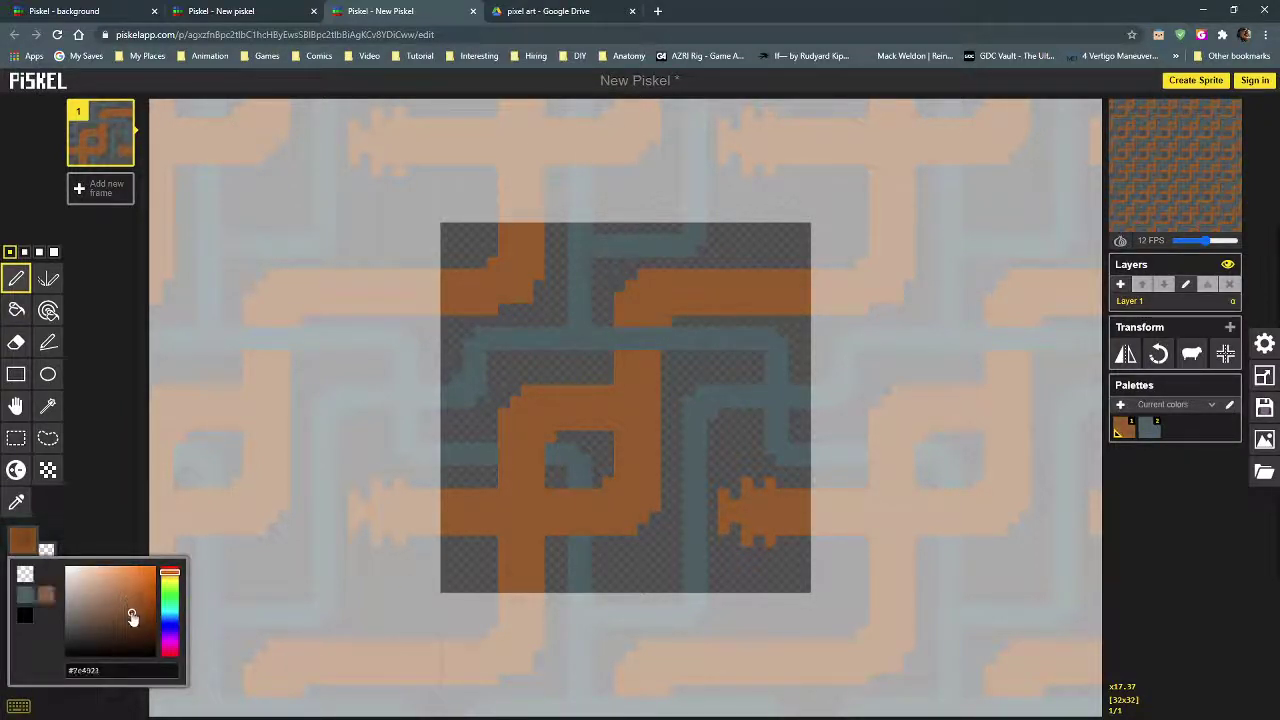
pyautogui.scroll(3, 600, 506)
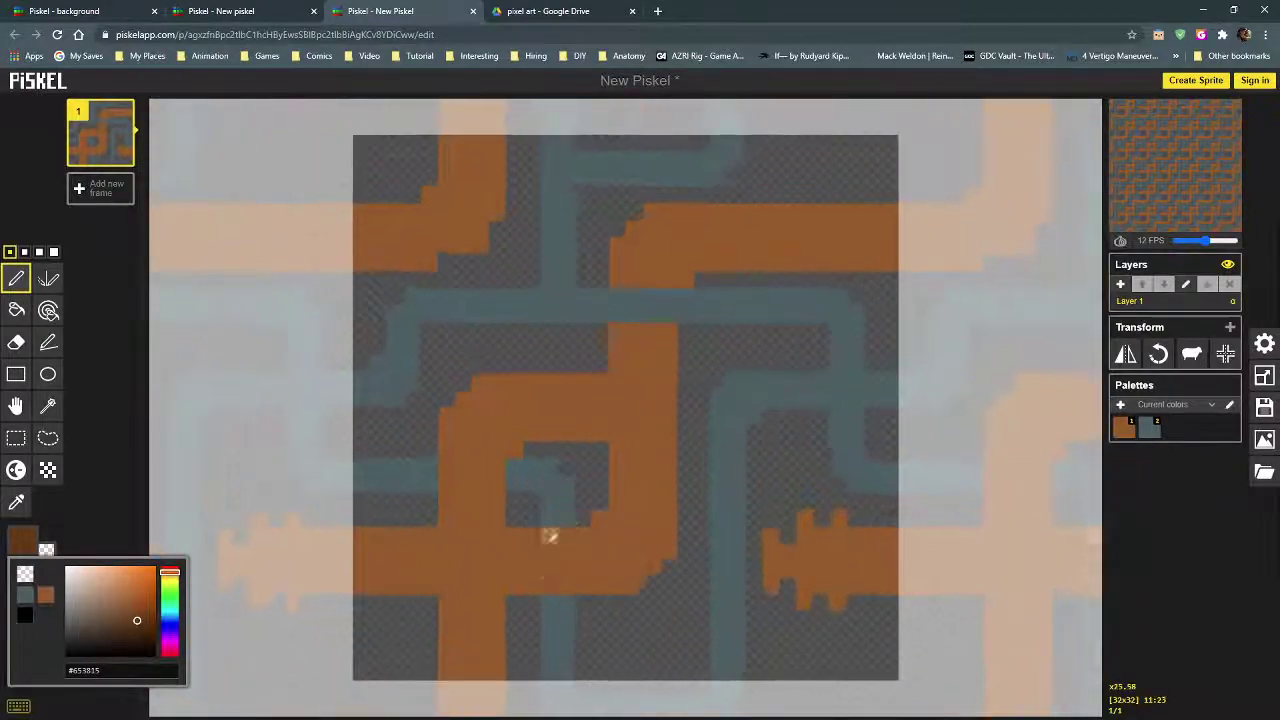
pyautogui.click(500, 562)
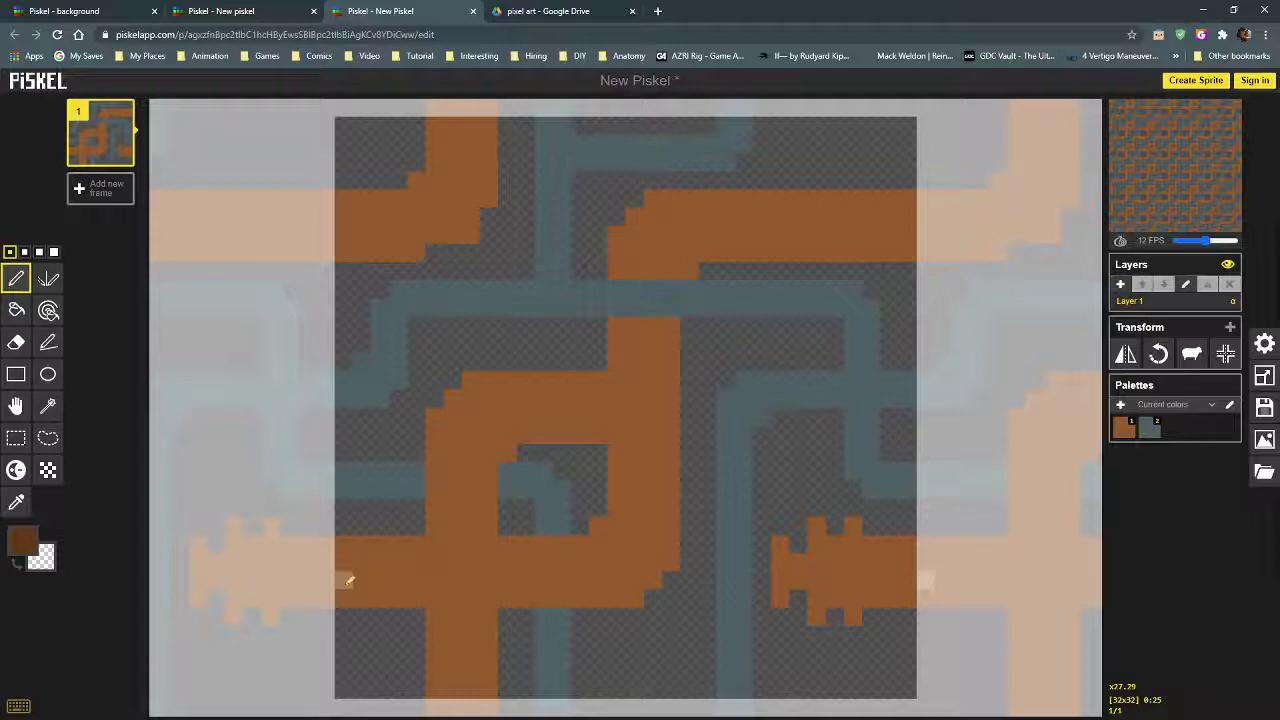
# Step: Draw a dark brown shading line along the lower pipe and up its vertical run, plus a 2-pixel shadow band beneath the pipe crossing
pyautogui.moveTo(352, 580)
pyautogui.mouseDown()
pyautogui.moveTo(635, 577)
pyautogui.moveTo(666, 537)
pyautogui.moveTo(652, 403)
pyautogui.mouseUp()
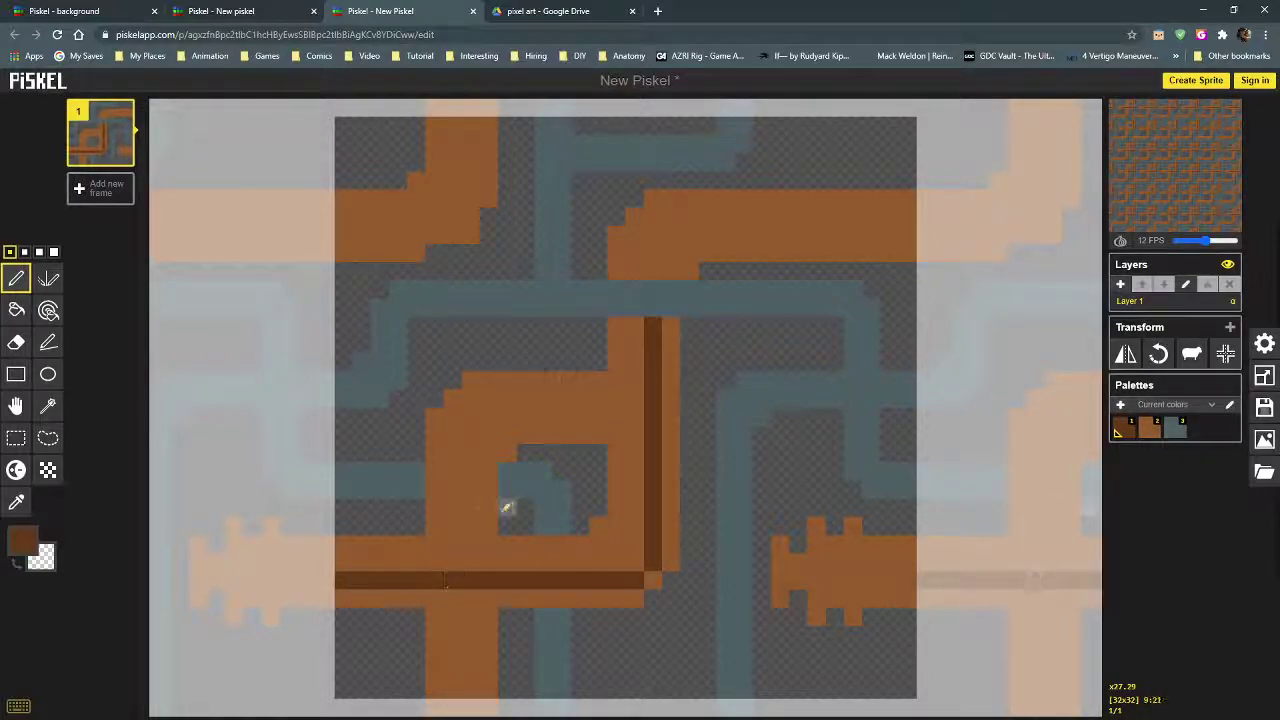
pyautogui.moveTo(436, 617); pyautogui.dragTo(494, 617)
pyautogui.moveTo(466, 630)
pyautogui.mouseDown()
pyautogui.moveTo(445, 630)
pyautogui.moveTo(500, 642)
pyautogui.mouseUp()
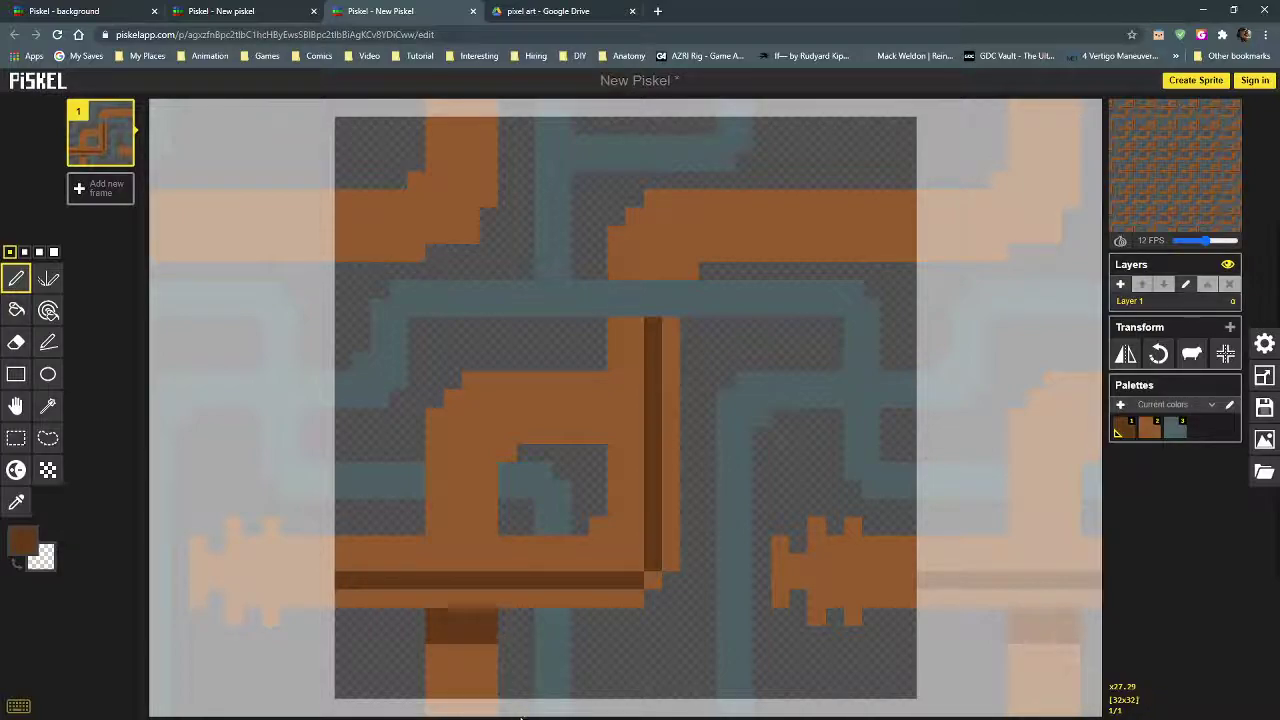
pyautogui.rightClick(507, 453)
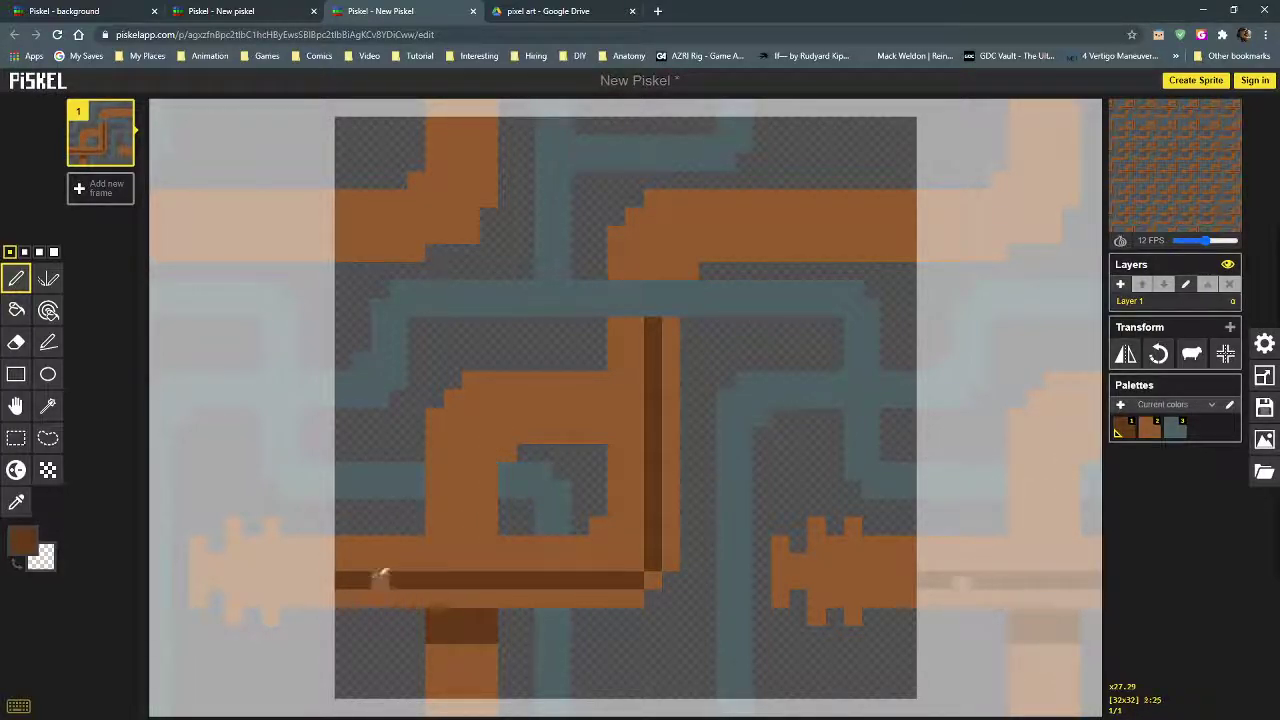
# Step: Move the dark brown to the secondary color and set the primary color to a golden yellow for highlights
pyautogui.click(16, 563)
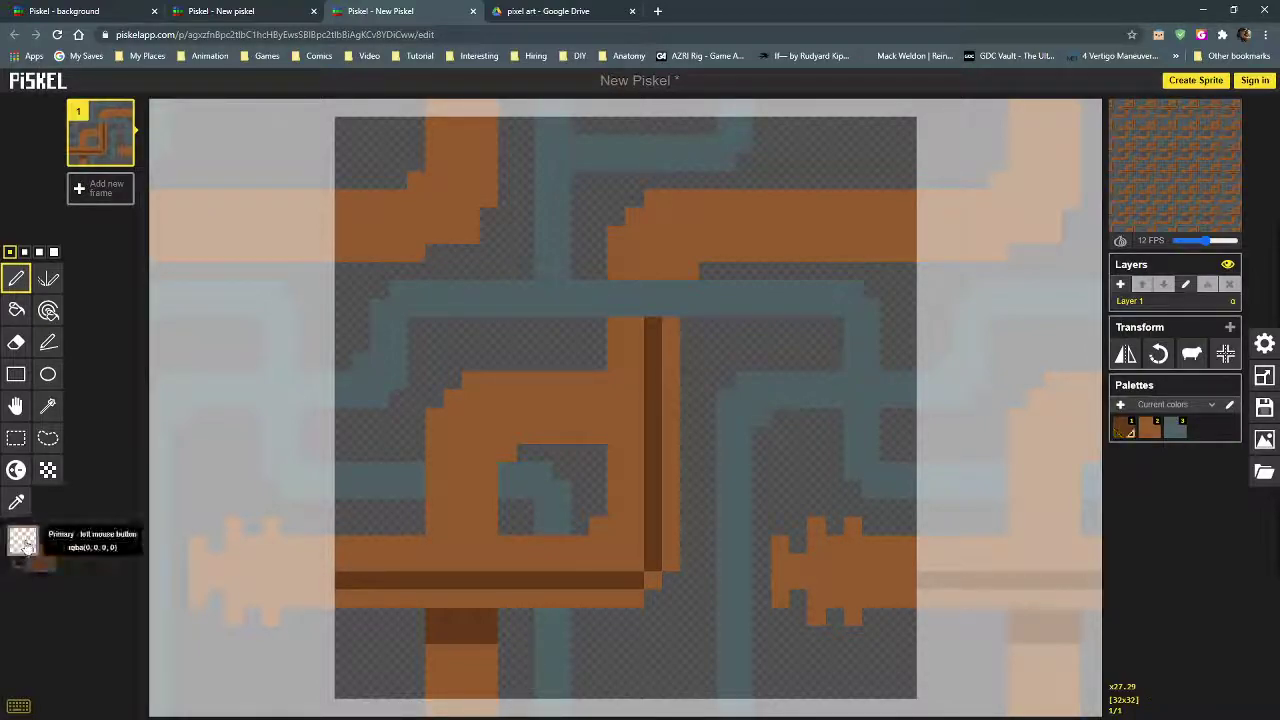
pyautogui.keyDown('alt'); pyautogui.click(455, 545); pyautogui.keyUp('alt')
pyautogui.click(22, 541)
pyautogui.click(128, 581)
pyautogui.moveTo(166, 588); pyautogui.dragTo(170, 577)
pyautogui.click(135, 583)
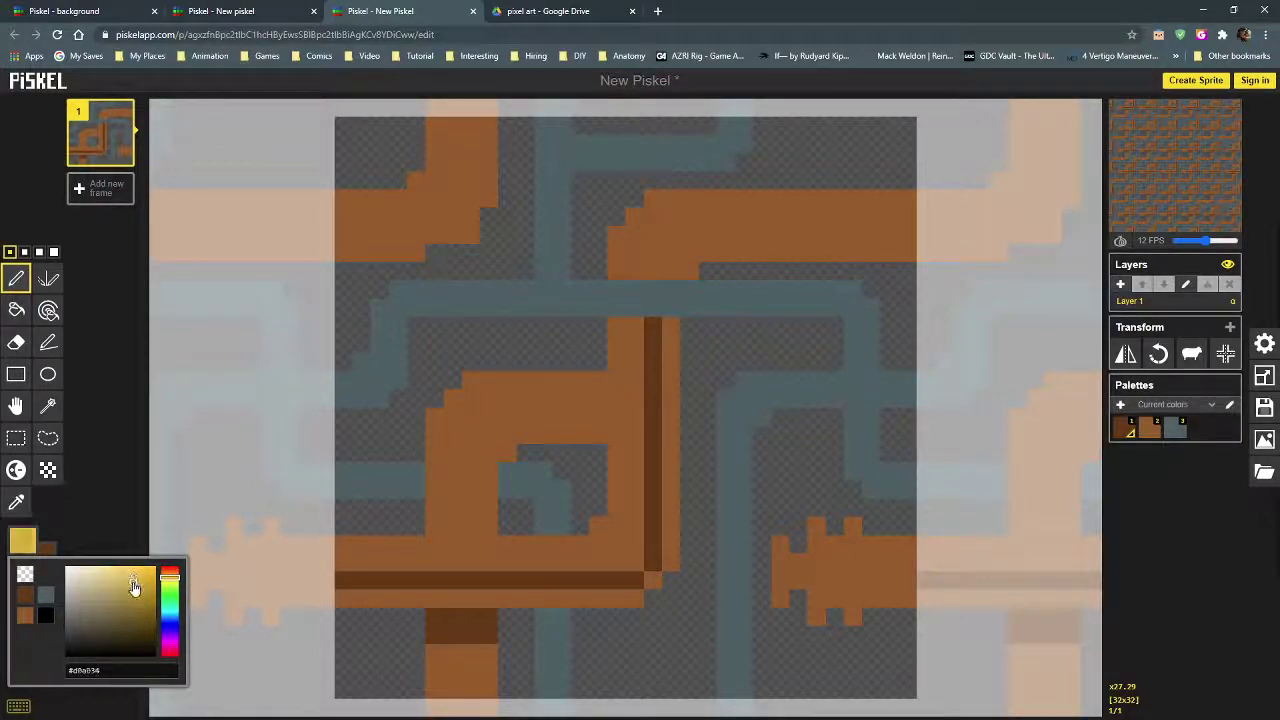
# Step: Draw 1-pixel yellow highlights along the upper and left edges of the lower pipe, its vertical run and the loop, leaving a brown gap above their crossing
pyautogui.moveTo(342, 543)
pyautogui.mouseDown()
pyautogui.moveTo(590, 540)
pyautogui.moveTo(627, 525)
pyautogui.moveTo(608, 524)
pyautogui.moveTo(617, 320)
pyautogui.mouseUp()
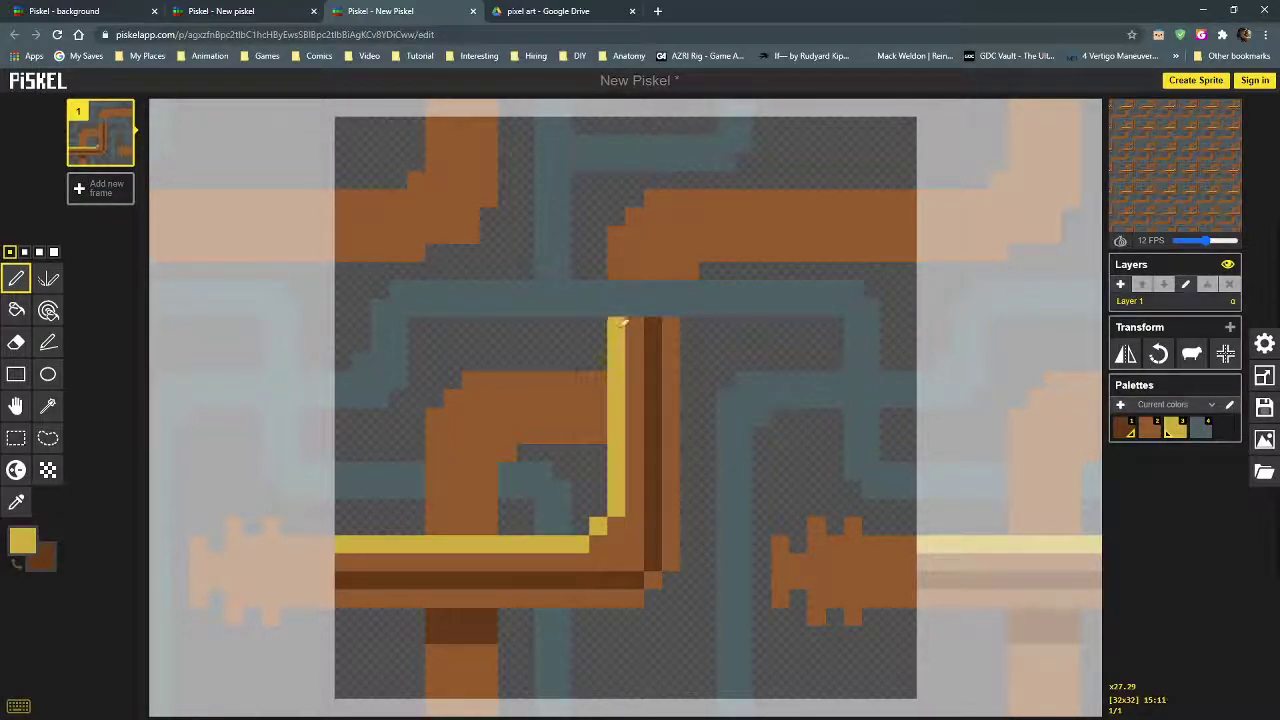
pyautogui.moveTo(437, 514); pyautogui.dragTo(437, 430)
pyautogui.keyDown('alt'); pyautogui.click(466, 520); pyautogui.keyUp('alt')
pyautogui.click(434, 526)
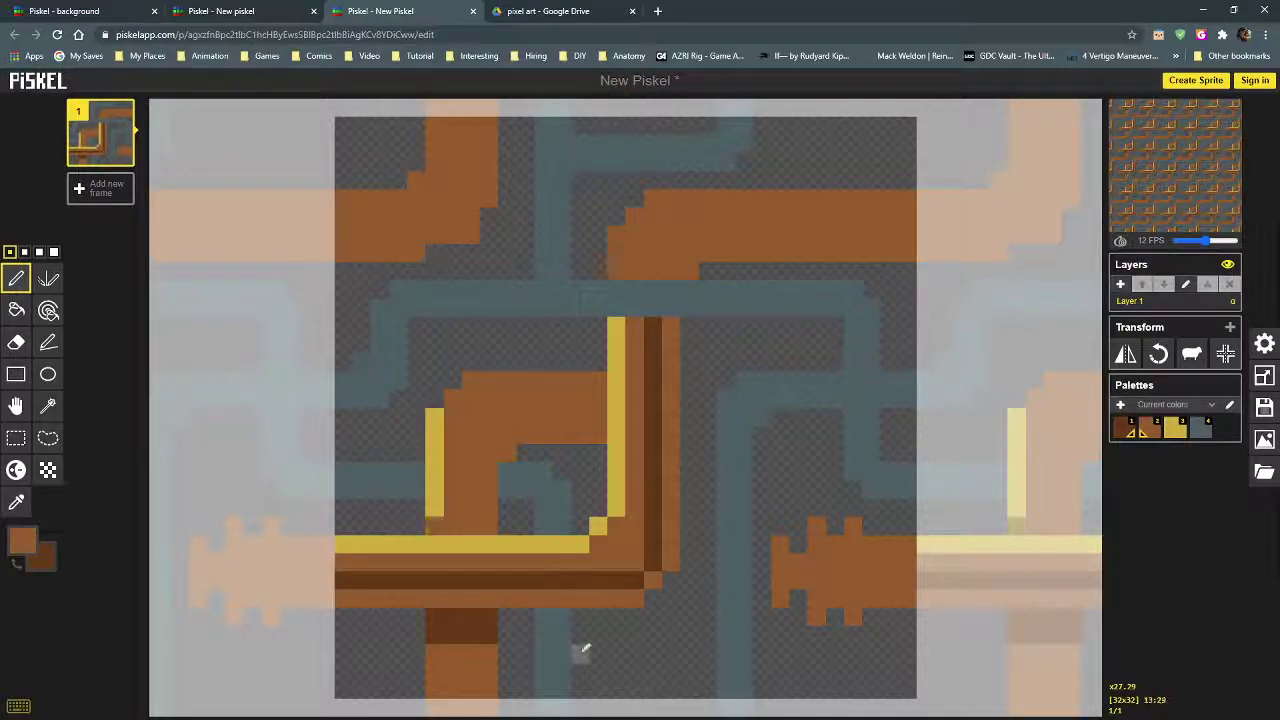
pyautogui.keyDown('alt'); pyautogui.click(437, 480); pyautogui.keyUp('alt')
pyautogui.click(453, 399)
pyautogui.moveTo(472, 380); pyautogui.dragTo(604, 380)
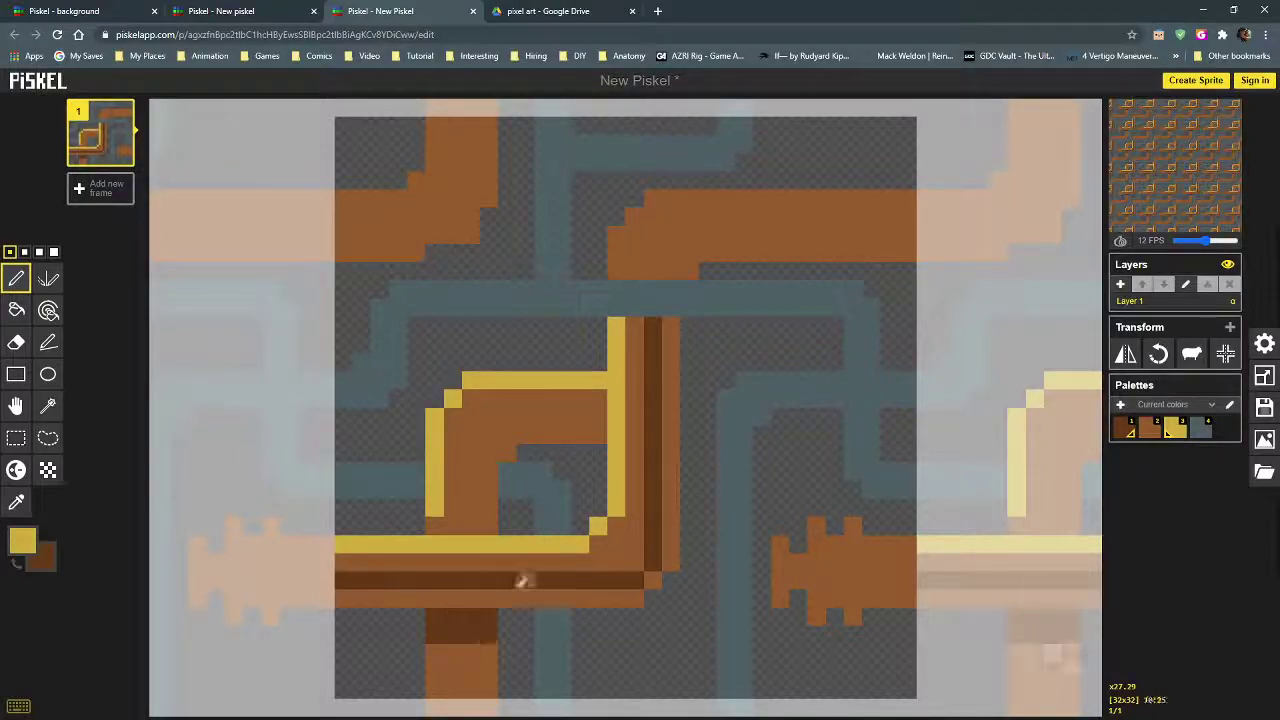
# Step: Try to extend the dark brown shading down to the lower edge of the horizontal pipe, and undo it
pyautogui.keyDown('alt'); pyautogui.click(345, 580); pyautogui.keyUp('alt')
pyautogui.moveTo(343, 597)
pyautogui.mouseDown()
pyautogui.moveTo(600, 597)
pyautogui.moveTo(637, 618)
pyautogui.mouseUp()
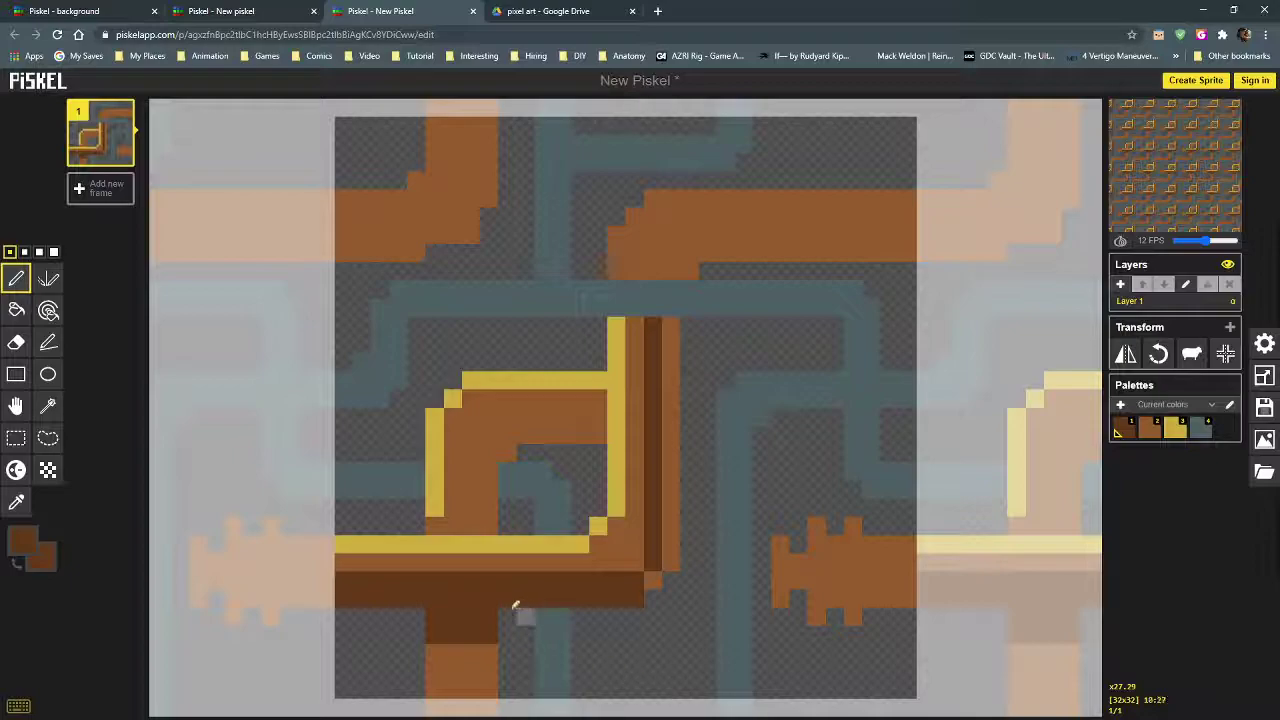
pyautogui.hotkey('ctrl', 'z')
# Step: Round the shading line's lower-right corner by adding one dark pixel diagonally inward and repainting the two adjacent corner pixels brown
pyautogui.scroll(-1, 670, 577)
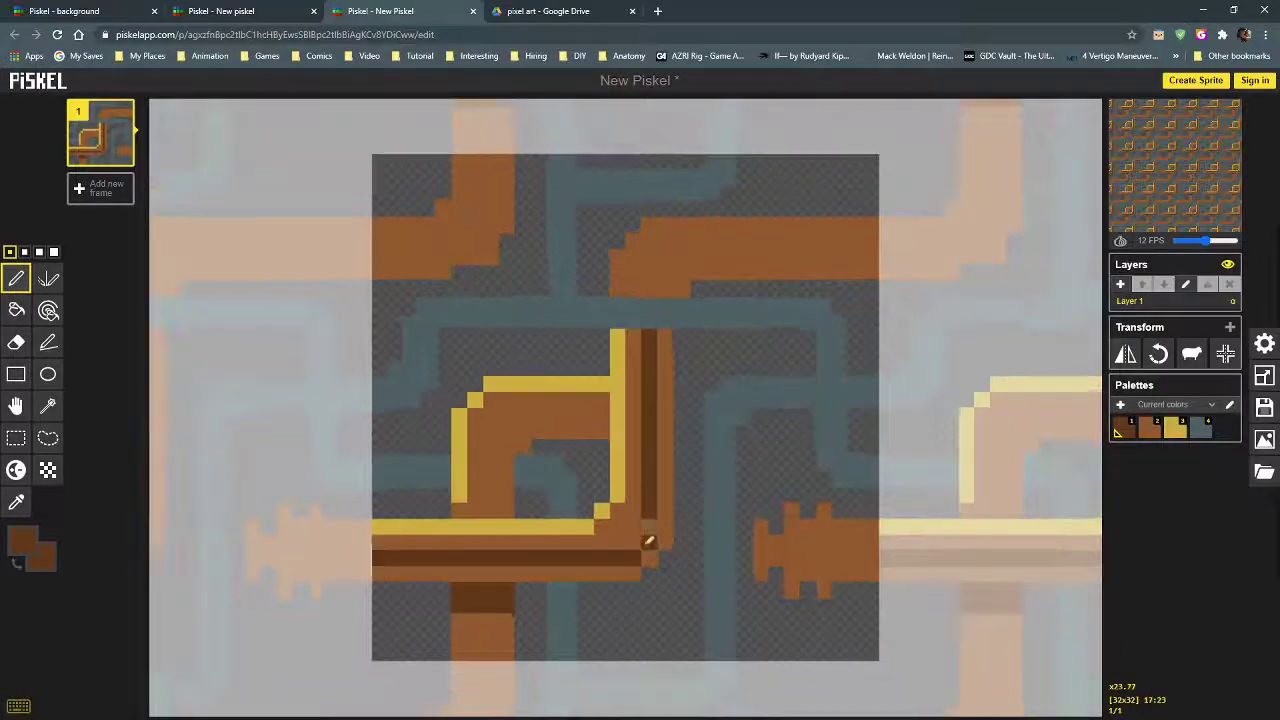
pyautogui.click(633, 541)
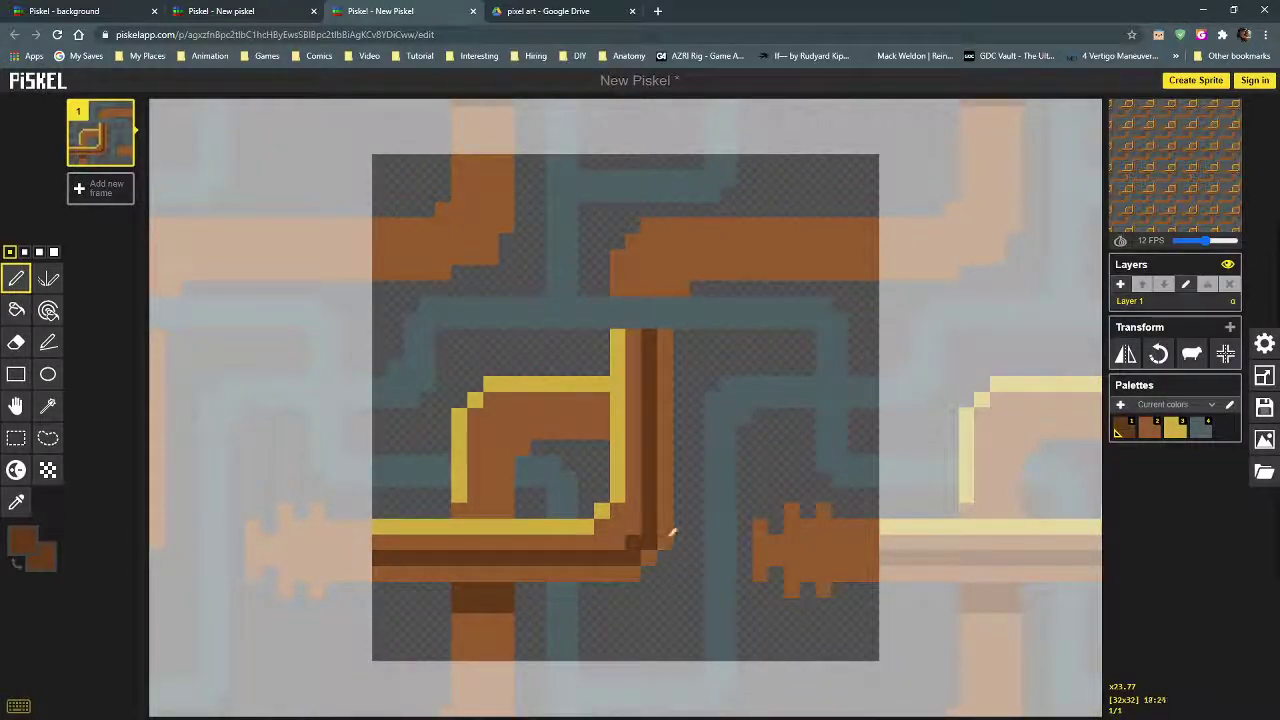
pyautogui.keyDown('alt'); pyautogui.click(672, 533); pyautogui.keyUp('alt')
pyautogui.click(649, 541)
pyautogui.click(633, 557)
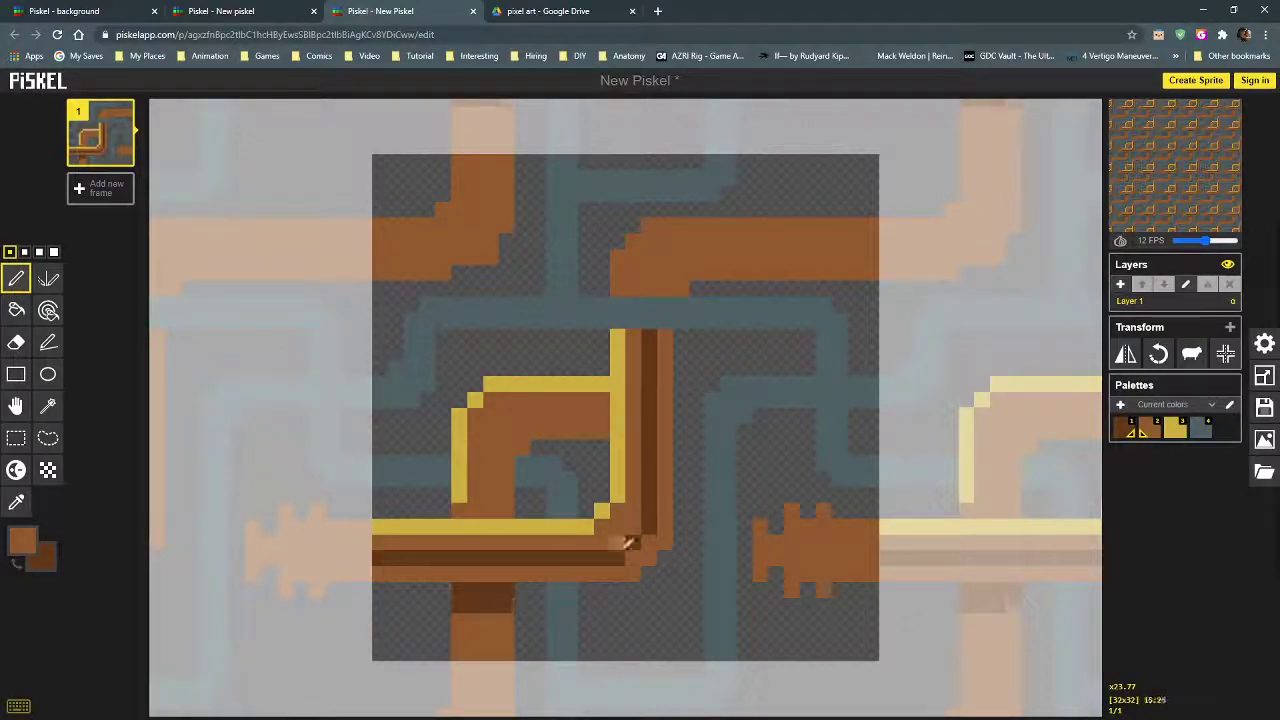
# Step: Draw a dark brown shading line around the loop and down the stub below the crossing, and highlight the stub's left edge in yellow
pyautogui.keyDown('alt'); pyautogui.click(632, 543); pyautogui.keyUp('alt')
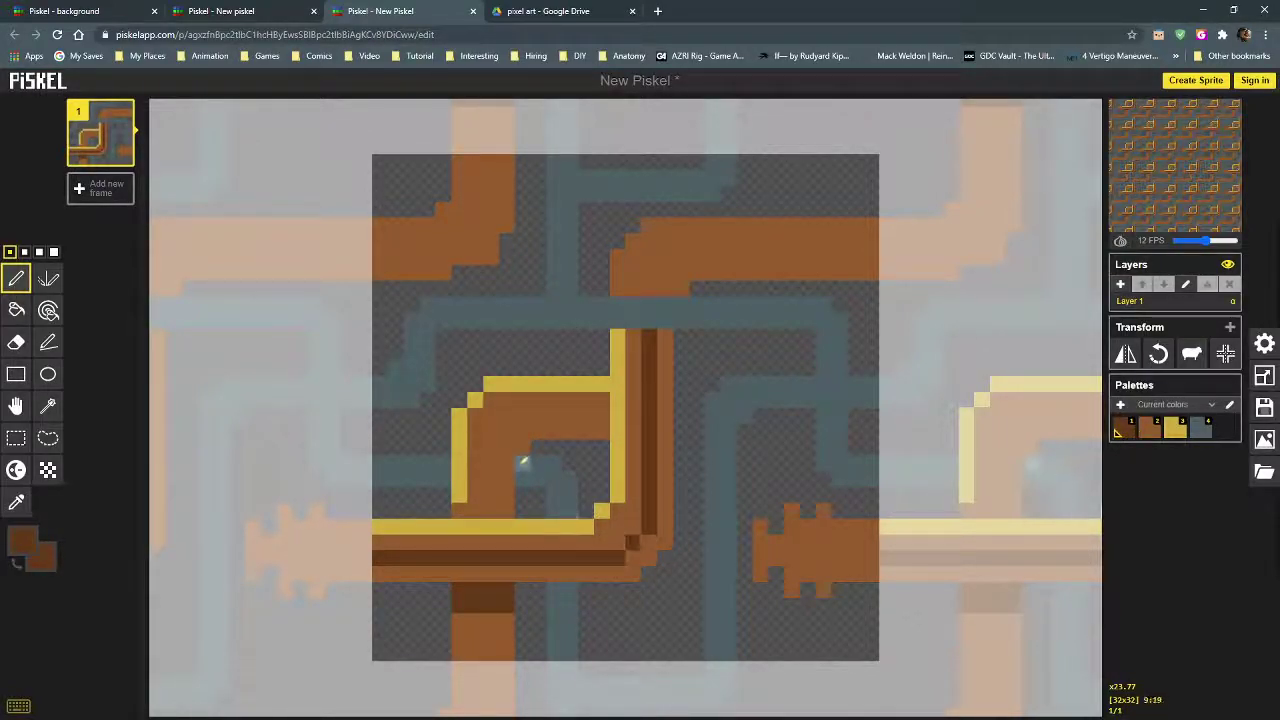
pyautogui.moveTo(498, 488)
pyautogui.mouseDown()
pyautogui.moveTo(495, 453)
pyautogui.moveTo(541, 414)
pyautogui.moveTo(604, 411)
pyautogui.moveTo(507, 430)
pyautogui.moveTo(497, 444)
pyautogui.moveTo(538, 416)
pyautogui.moveTo(524, 414)
pyautogui.moveTo(521, 428)
pyautogui.moveTo(554, 426)
pyautogui.moveTo(512, 445)
pyautogui.moveTo(529, 409)
pyautogui.mouseUp()
pyautogui.press('x')
pyautogui.press('x')
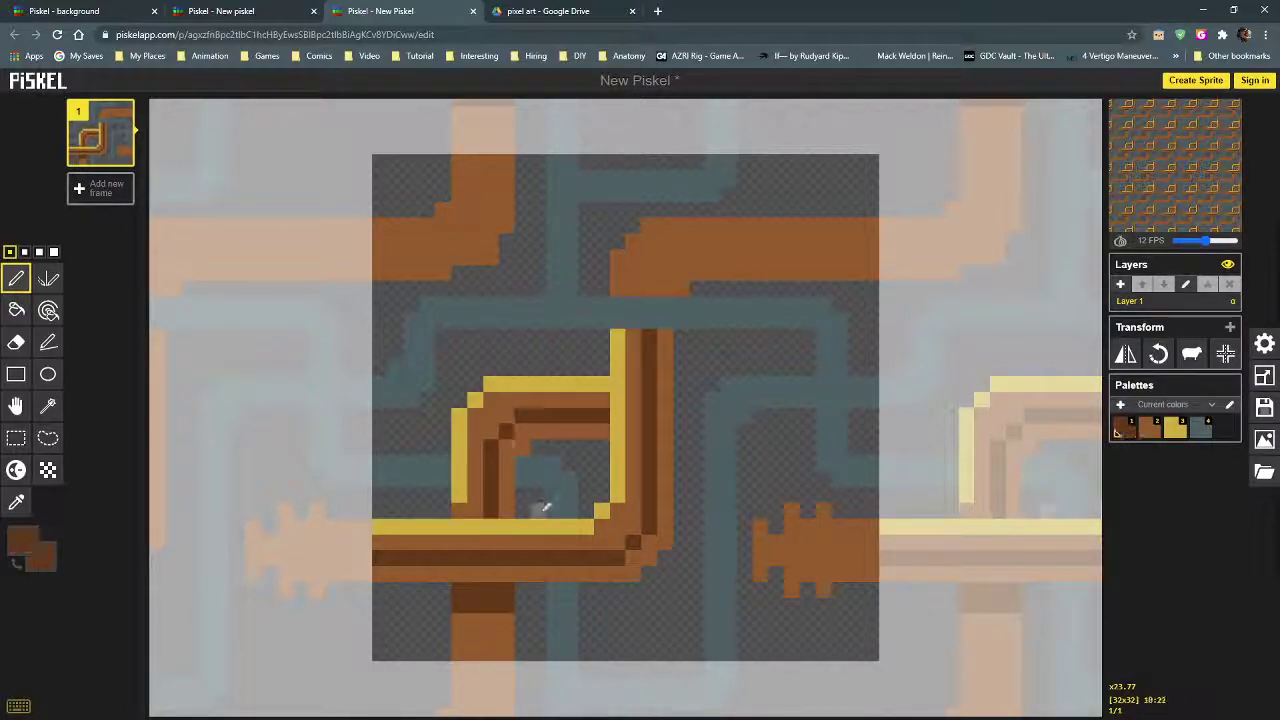
pyautogui.moveTo(492, 637)
pyautogui.mouseDown()
pyautogui.moveTo(492, 614)
pyautogui.moveTo(497, 660)
pyautogui.moveTo(457, 623)
pyautogui.moveTo(463, 650)
pyautogui.moveTo(460, 620)
pyautogui.mouseUp()
pyautogui.keyDown('alt'); pyautogui.click(458, 446); pyautogui.keyUp('alt')
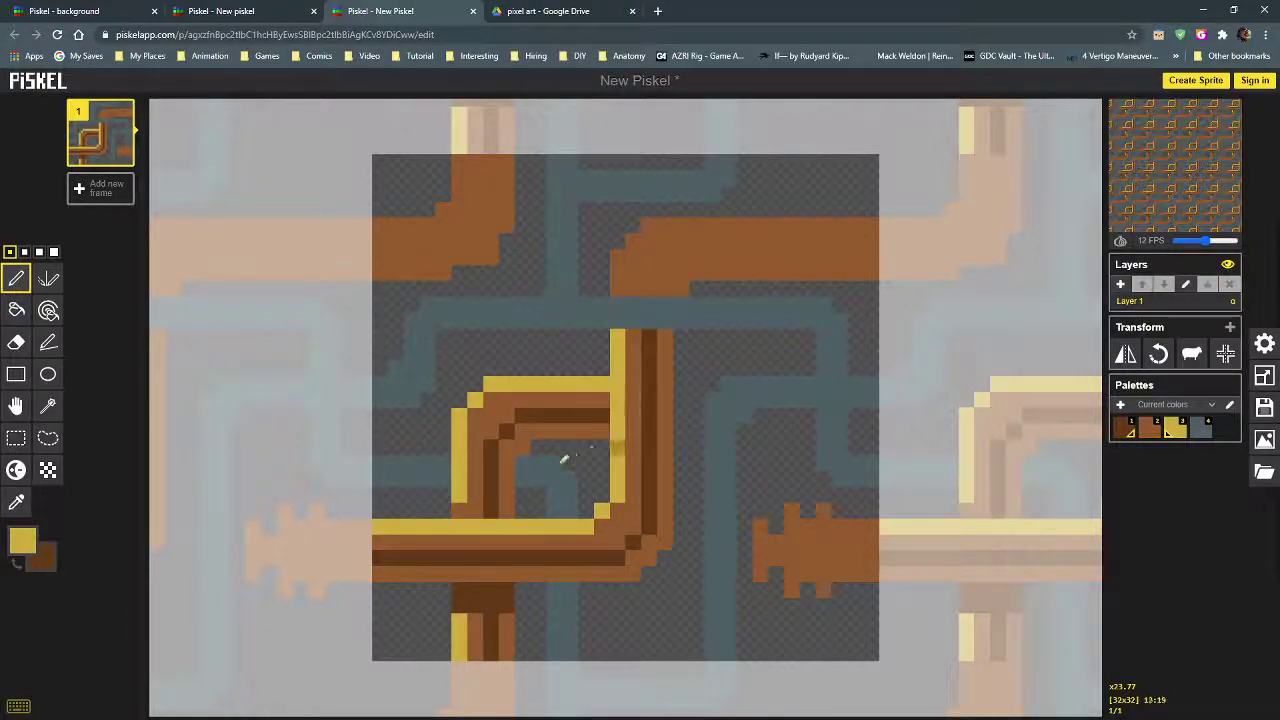
# Step: Paint brown over the yellow highlight where the loop meets the vertical pipe, and add a dark brown shadow column across the loop's end
pyautogui.scroll(1, 650, 410)
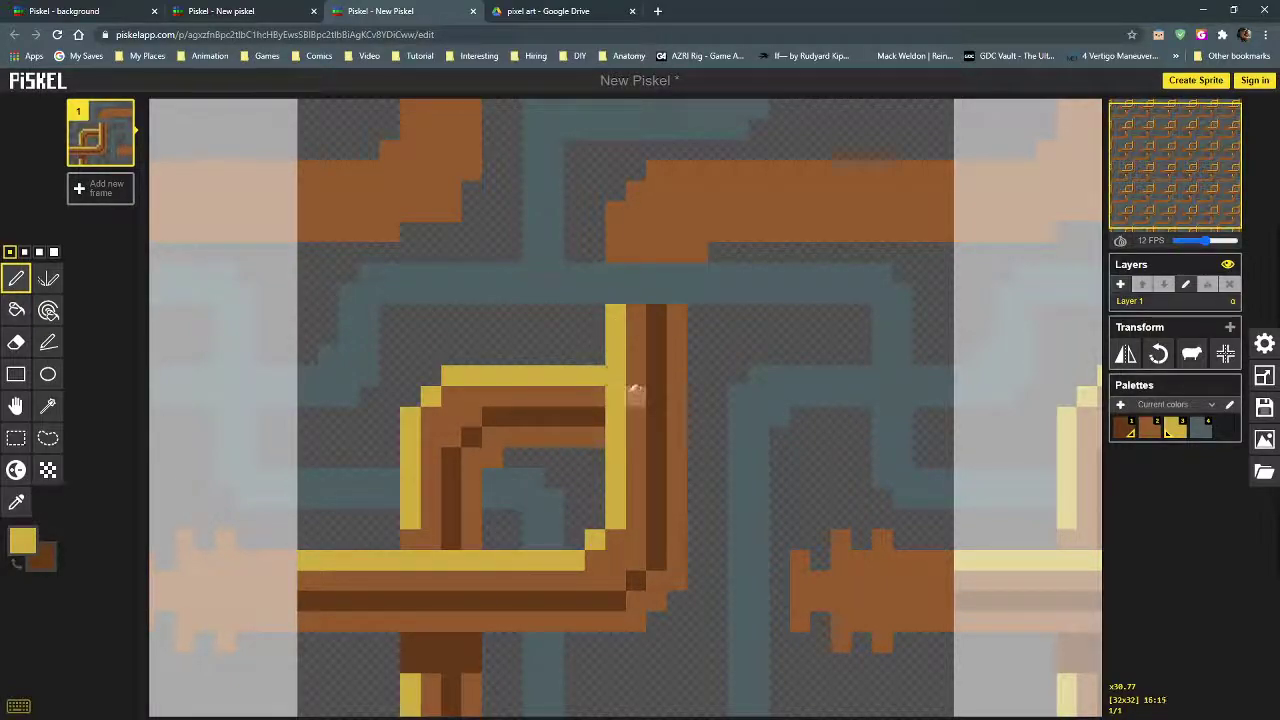
pyautogui.keyDown('alt'); pyautogui.click(636, 396); pyautogui.keyUp('alt')
pyautogui.moveTo(615, 392)
pyautogui.mouseDown()
pyautogui.moveTo(620, 417)
pyautogui.moveTo(634, 394)
pyautogui.moveTo(615, 375)
pyautogui.mouseUp()
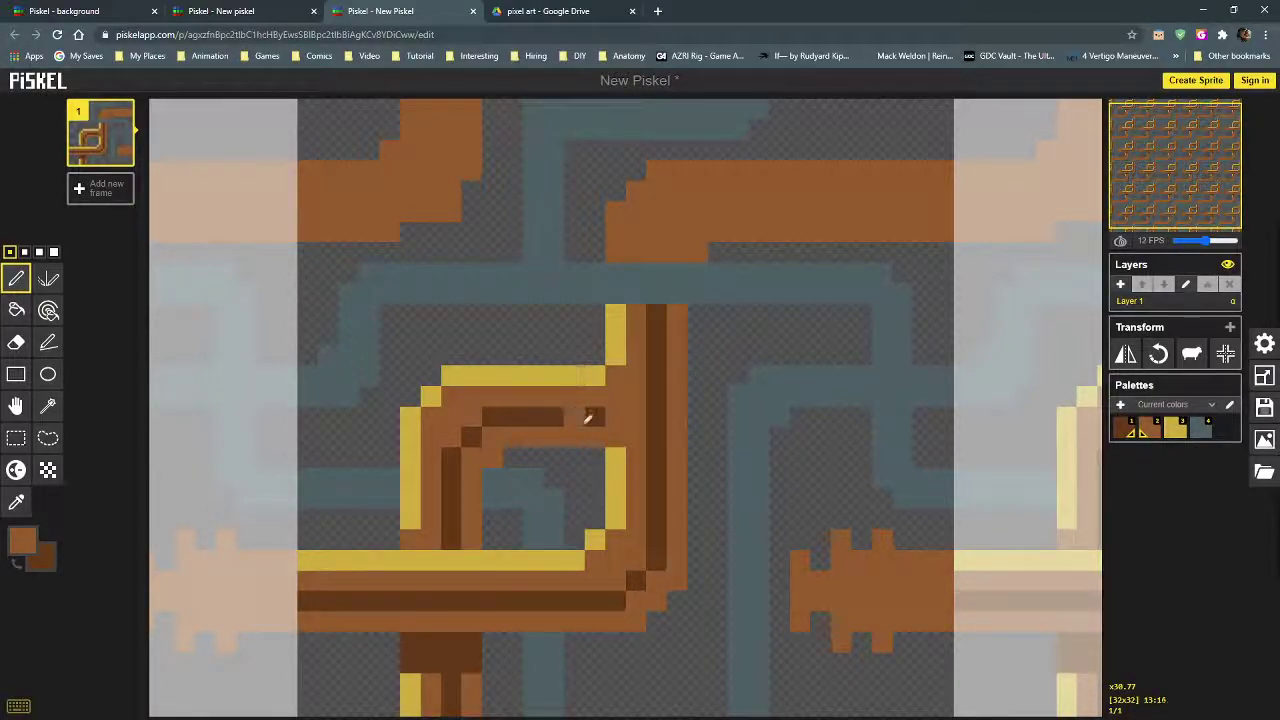
pyautogui.keyDown('alt'); pyautogui.click(586, 414); pyautogui.keyUp('alt')
pyautogui.moveTo(598, 373)
pyautogui.mouseDown()
pyautogui.moveTo(600, 414)
pyautogui.moveTo(589, 414)
pyautogui.mouseUp()
# Step: Draw 1-pixel brown collars across the loop's end and across the vertical pipe, below the junction and just under the blue-grey pipe
pyautogui.keyDown('alt'); pyautogui.click(576, 396); pyautogui.keyUp('alt')
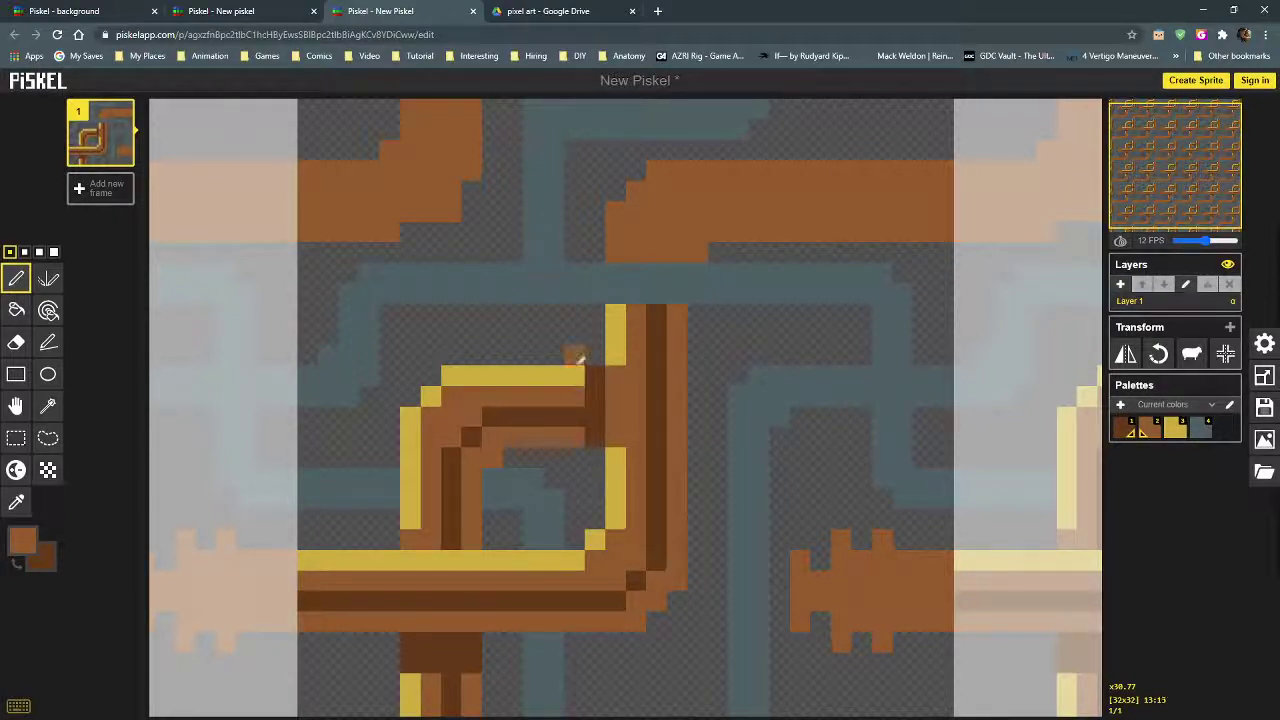
pyautogui.moveTo(574, 356); pyautogui.dragTo(574, 445)
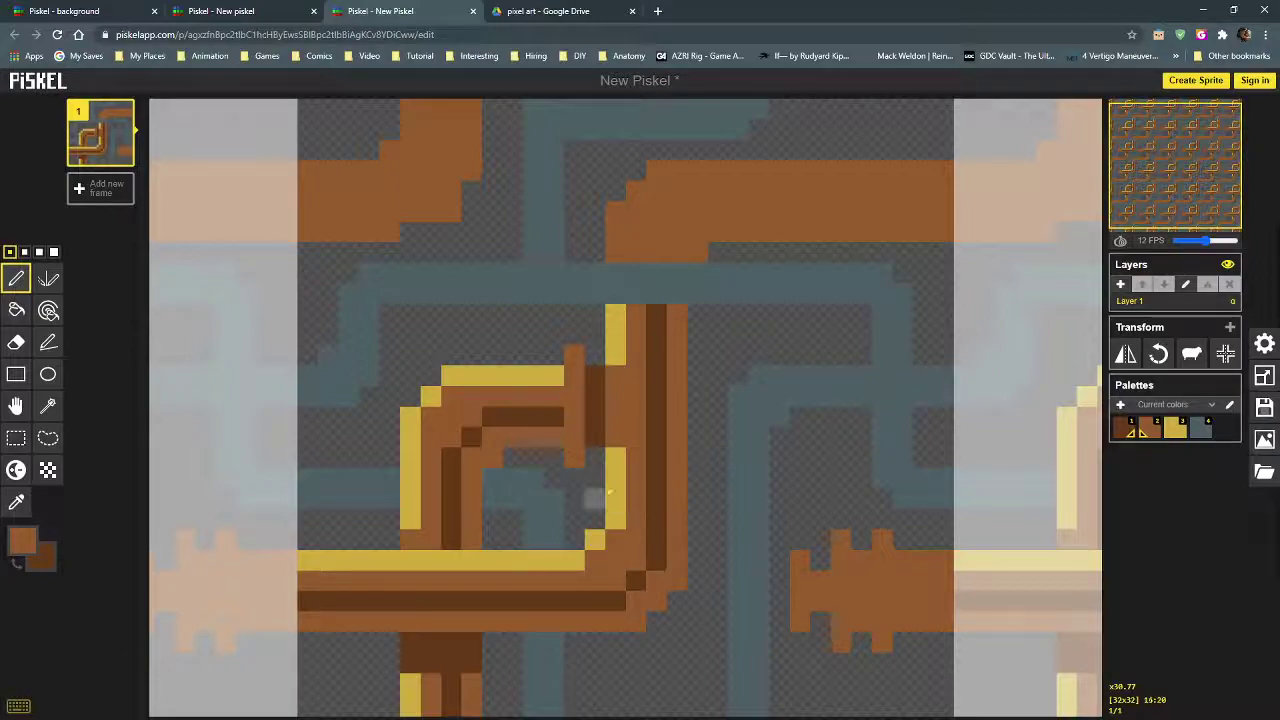
pyautogui.moveTo(598, 497); pyautogui.dragTo(685, 497)
pyautogui.click(697, 497)
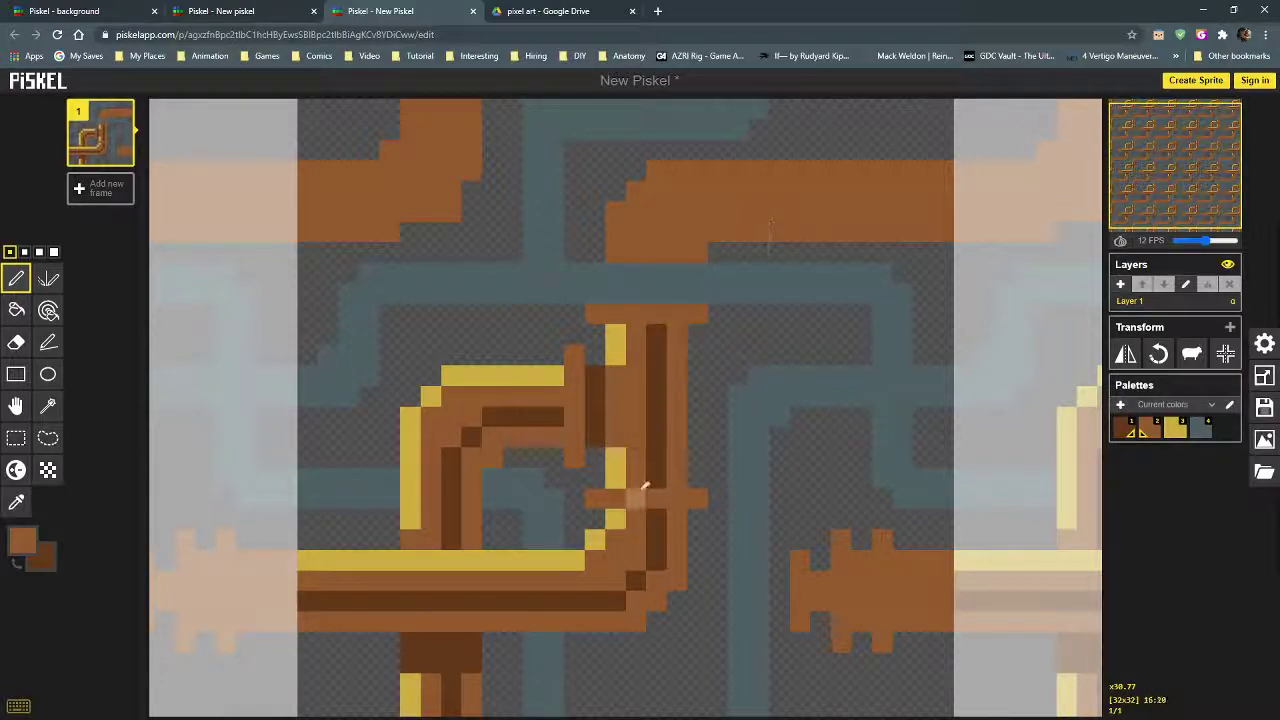
# Step: Add a dark brown shadow to the loop's end collar and highlight its upper tip and the lower vertical collar's left tip in yellow
pyautogui.keyDown('alt'); pyautogui.click(594, 376); pyautogui.keyUp('alt')
pyautogui.moveTo(594, 394); pyautogui.dragTo(574, 436)
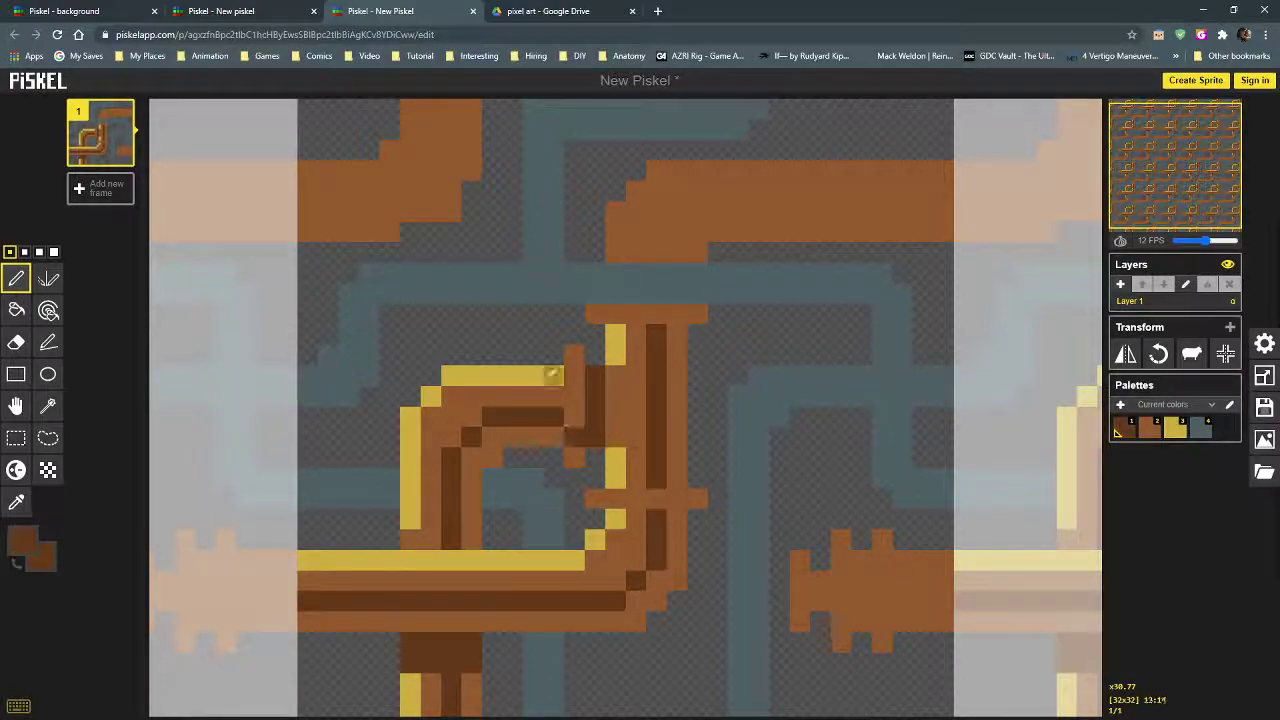
pyautogui.keyDown('alt'); pyautogui.click(553, 376); pyautogui.keyUp('alt')
pyautogui.moveTo(577, 352); pyautogui.dragTo(580, 390, button='right')
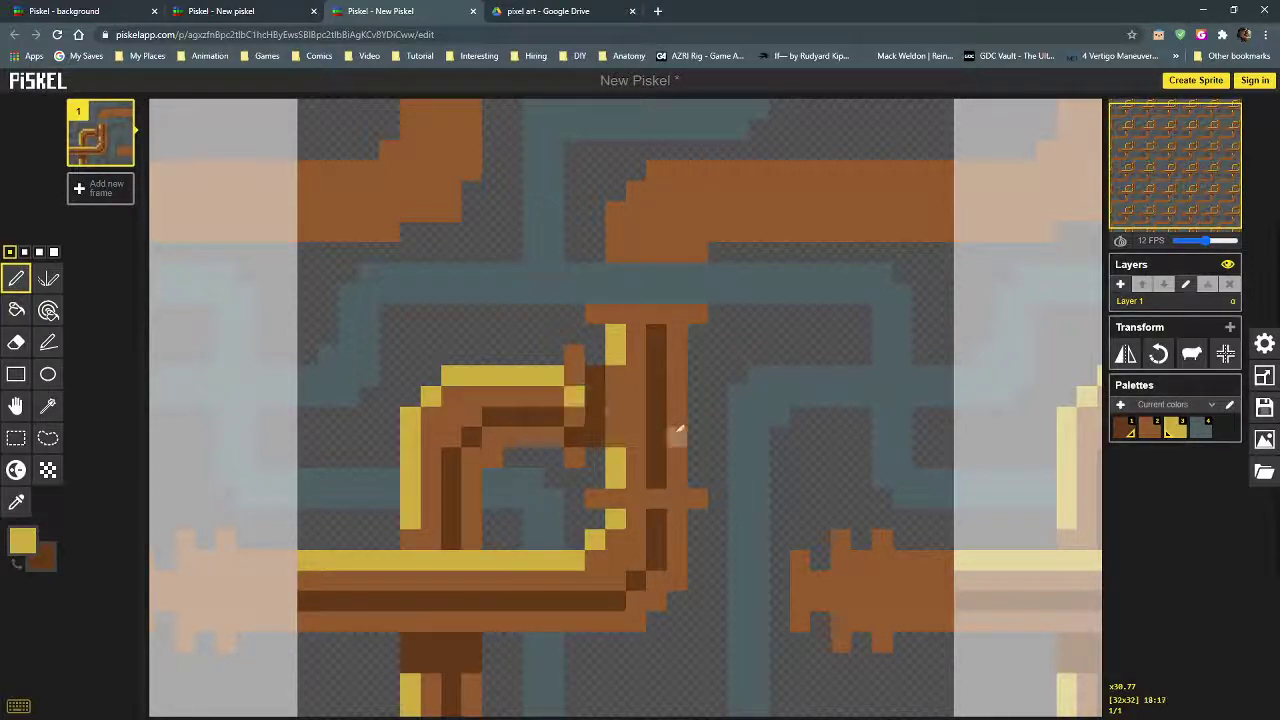
pyautogui.moveTo(594, 458); pyautogui.dragTo(596, 495, button='right')
pyautogui.click(573, 355)
pyautogui.keyDown('alt'); pyautogui.click(576, 376); pyautogui.keyUp('alt')
pyautogui.moveTo(586, 397); pyautogui.dragTo(574, 374, button='right')
# Step: Shade the vertical pipe's lower collar with a dark brown pixel near its right end and a dark shadow row directly beneath it
pyautogui.keyDown('alt'); pyautogui.click(656, 480); pyautogui.keyUp('alt')
pyautogui.click(677, 499)
pyautogui.click(682, 510)
pyautogui.moveTo(645, 512); pyautogui.dragTo(617, 511)
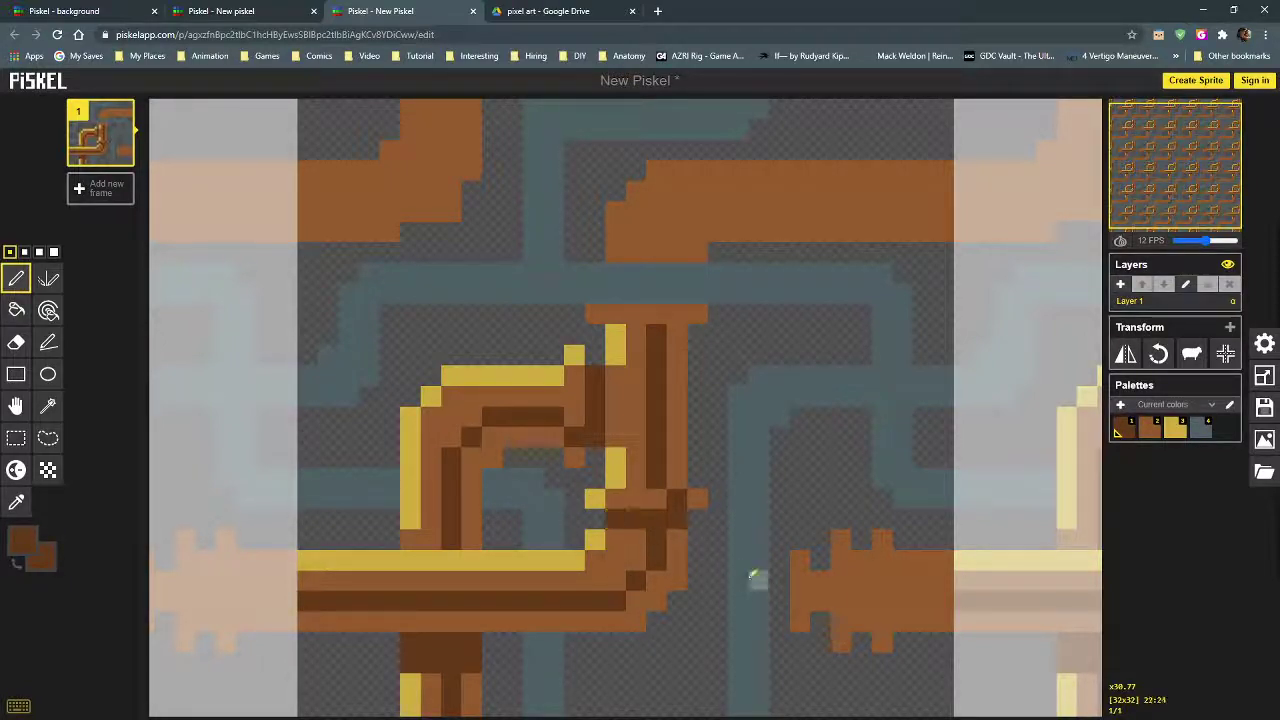
pyautogui.click(601, 435)
# Step: Shade the collar under the blue-grey pipe with a dark brown row beneath it and a dark pixel, and highlight its left tip in yellow
pyautogui.moveTo(634, 332); pyautogui.dragTo(650, 327)
pyautogui.click(683, 330)
pyautogui.keyDown('alt'); pyautogui.click(617, 352); pyautogui.keyUp('alt')
pyautogui.click(594, 313)
pyautogui.keyDown('alt'); pyautogui.click(655, 335); pyautogui.keyUp('alt')
pyautogui.click(676, 313)
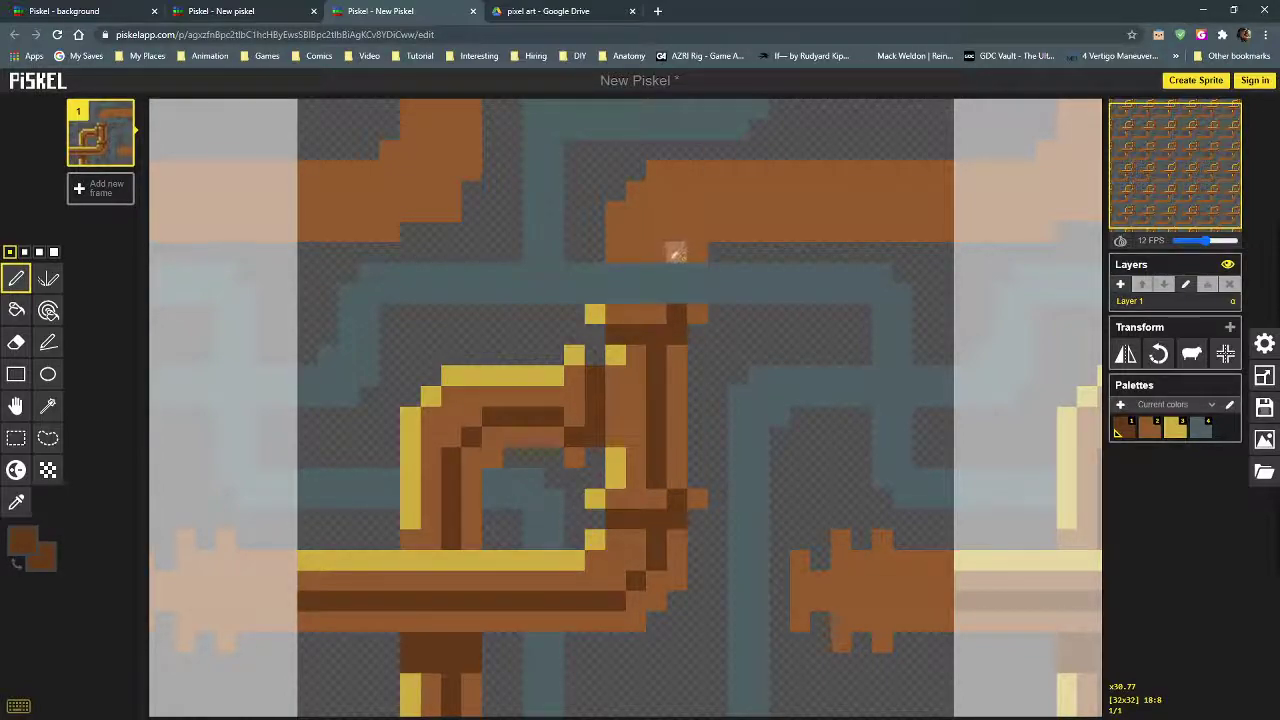
# Step: Draw a dark brown shading line around the upper-right pipe's bend to the tile edge, and highlight the pipe's outer edge in yellow
pyautogui.click(656, 252)
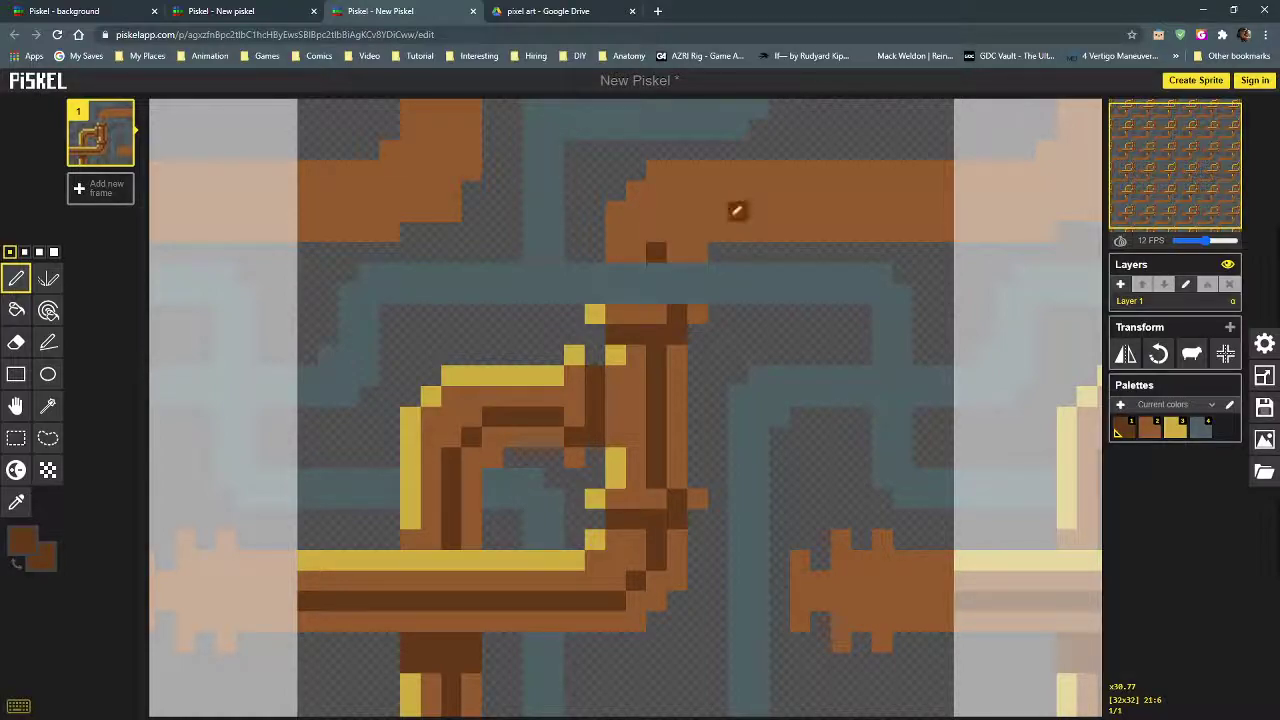
pyautogui.click(676, 232)
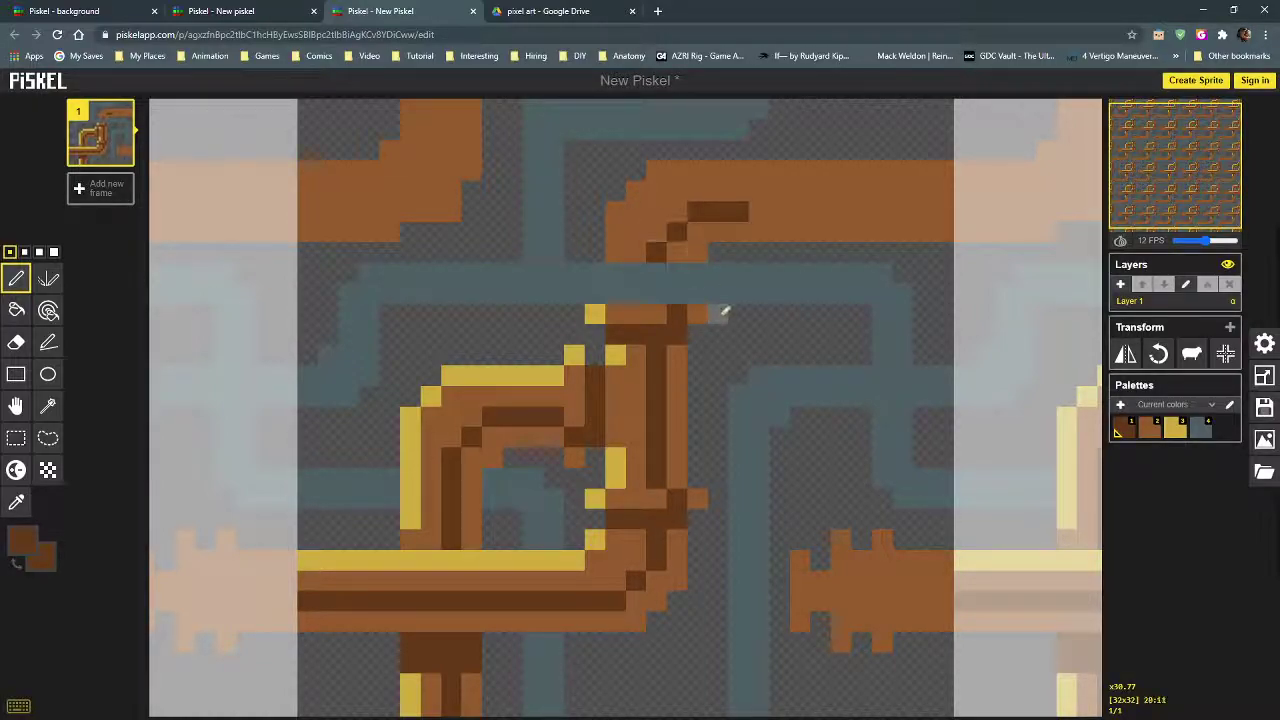
pyautogui.moveTo(770, 208); pyautogui.dragTo(951, 208)
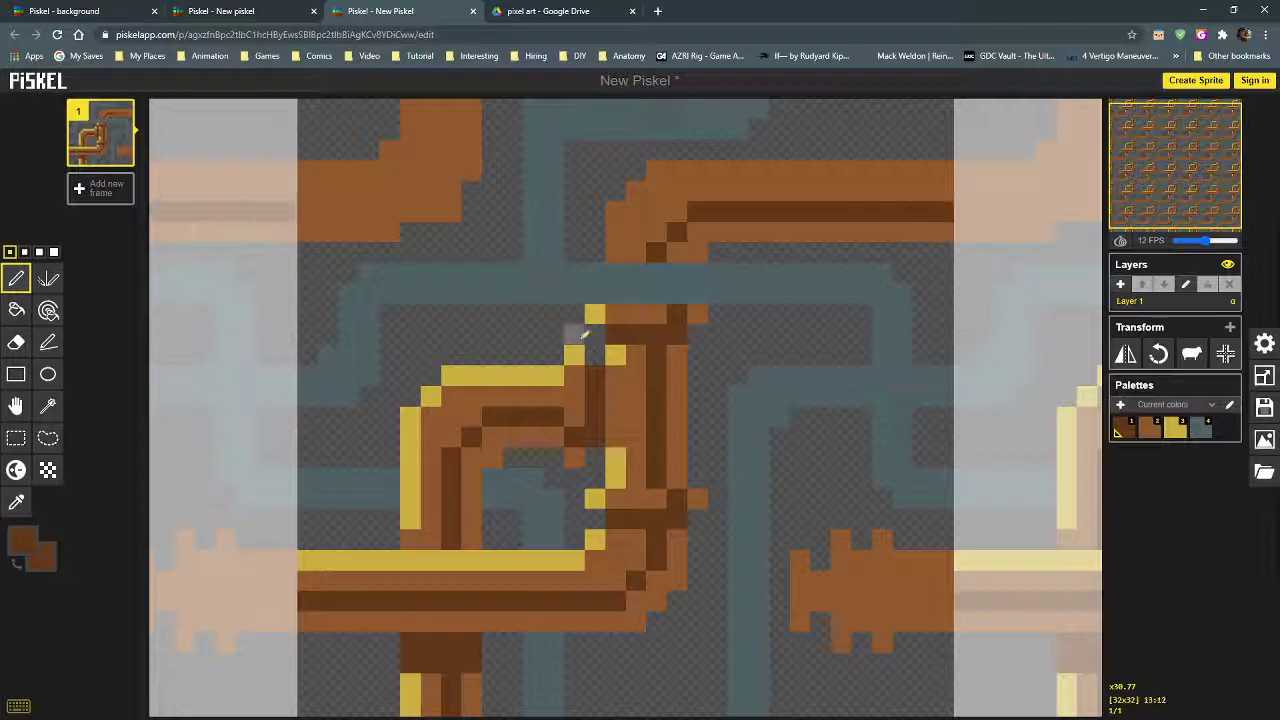
pyautogui.keyDown('alt'); pyautogui.click(594, 314); pyautogui.keyUp('alt')
pyautogui.moveTo(617, 235)
pyautogui.mouseDown()
pyautogui.moveTo(674, 166)
pyautogui.moveTo(958, 168)
pyautogui.mouseUp()
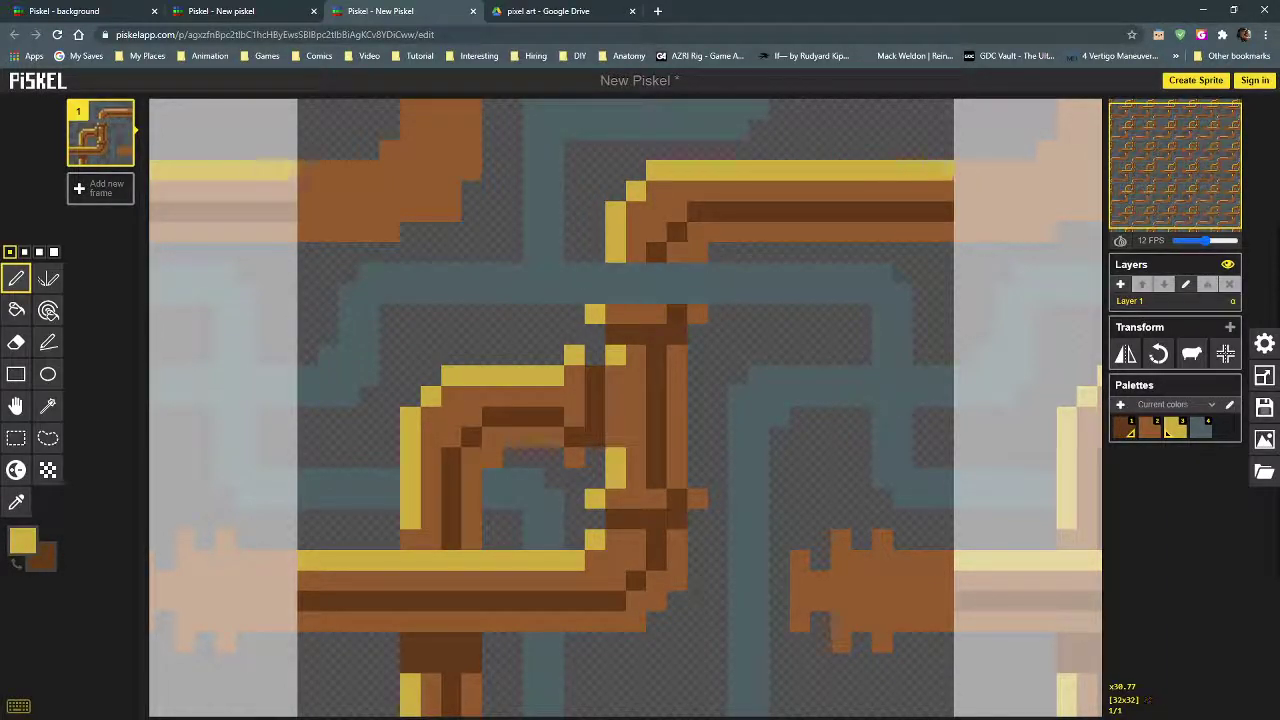
# Step: Draw a dark brown shading line around the upper-left pipe elbow and highlight its inner edge in yellow
pyautogui.scroll(-4, 636, 452)
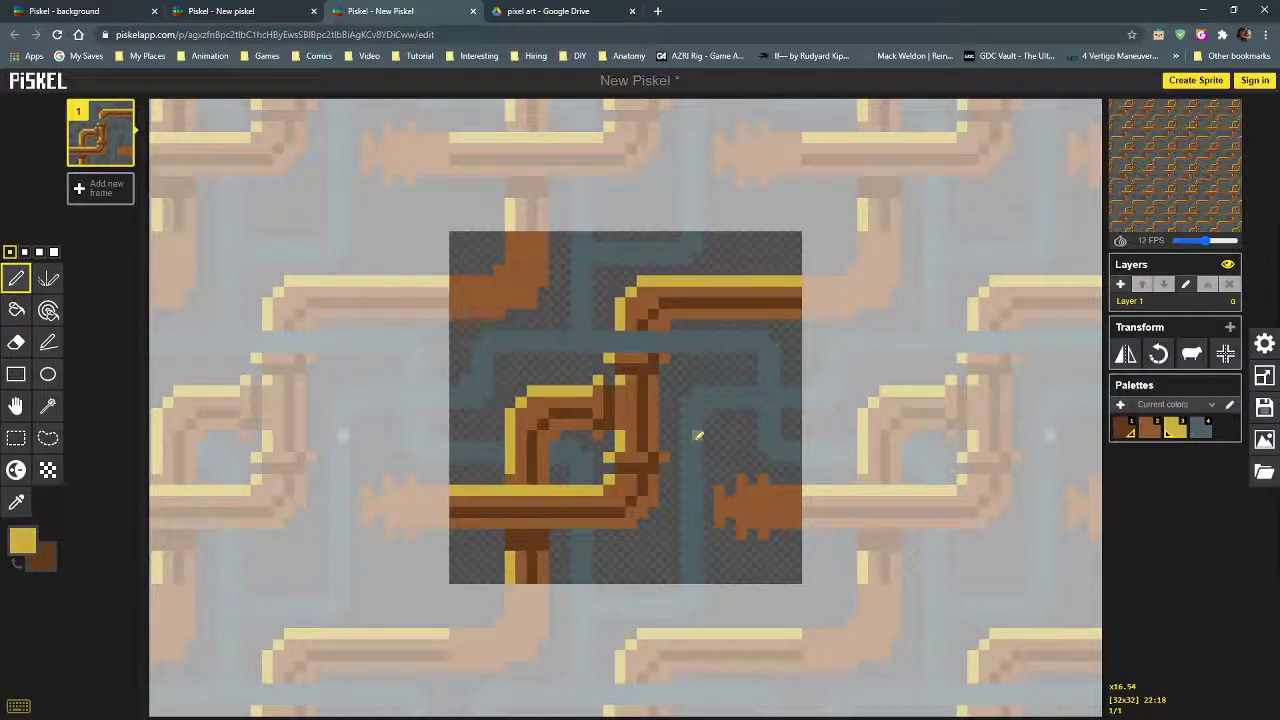
pyautogui.scroll(-1, 698, 435)
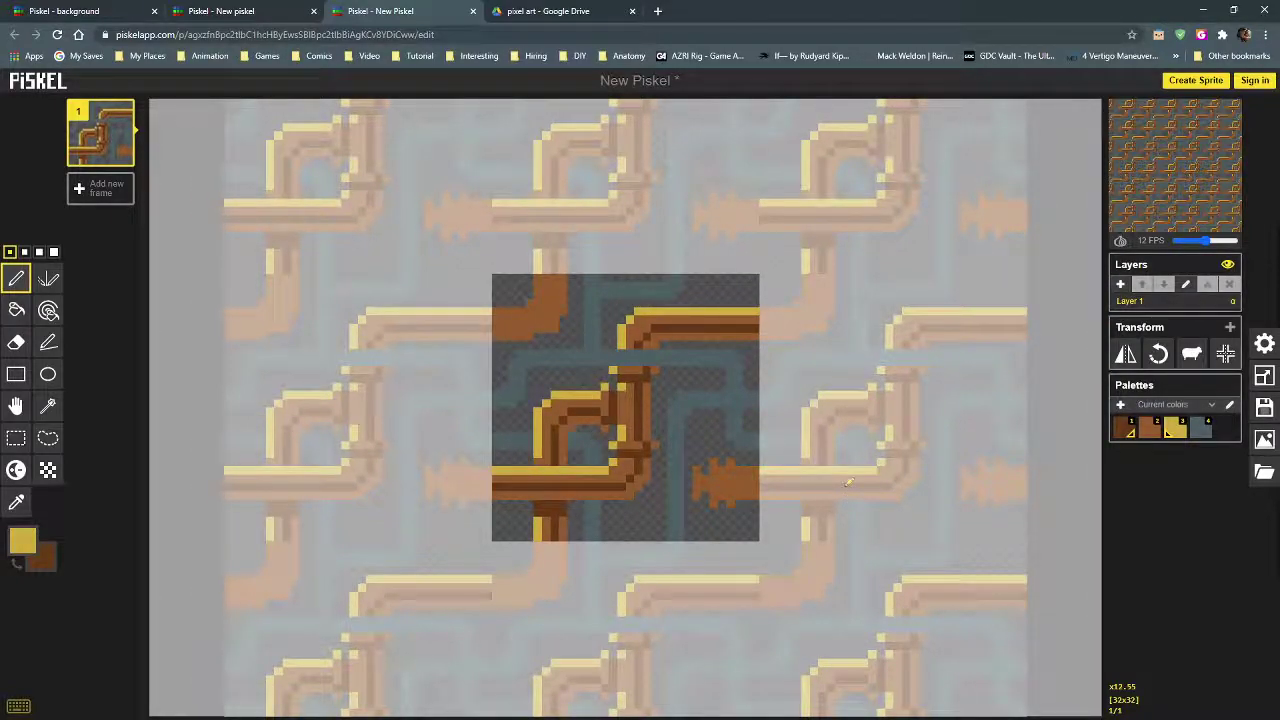
pyautogui.scroll(1, 843, 481)
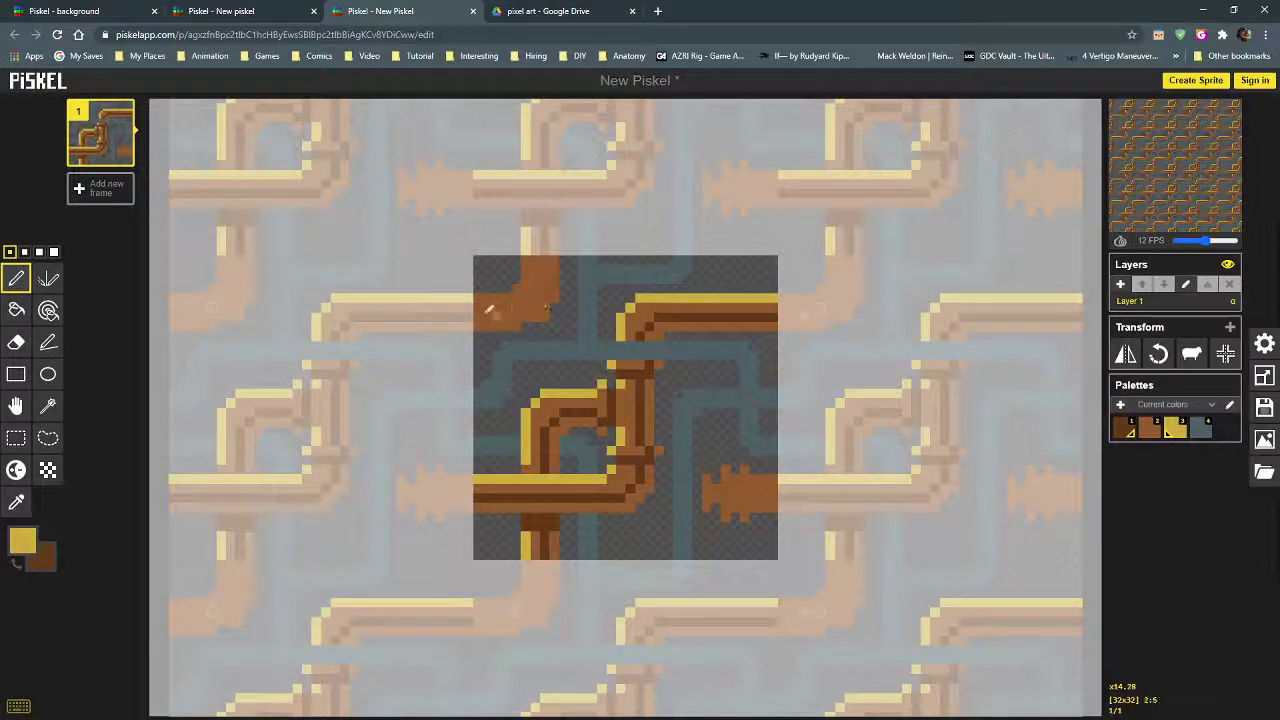
pyautogui.scroll(3, 474, 331)
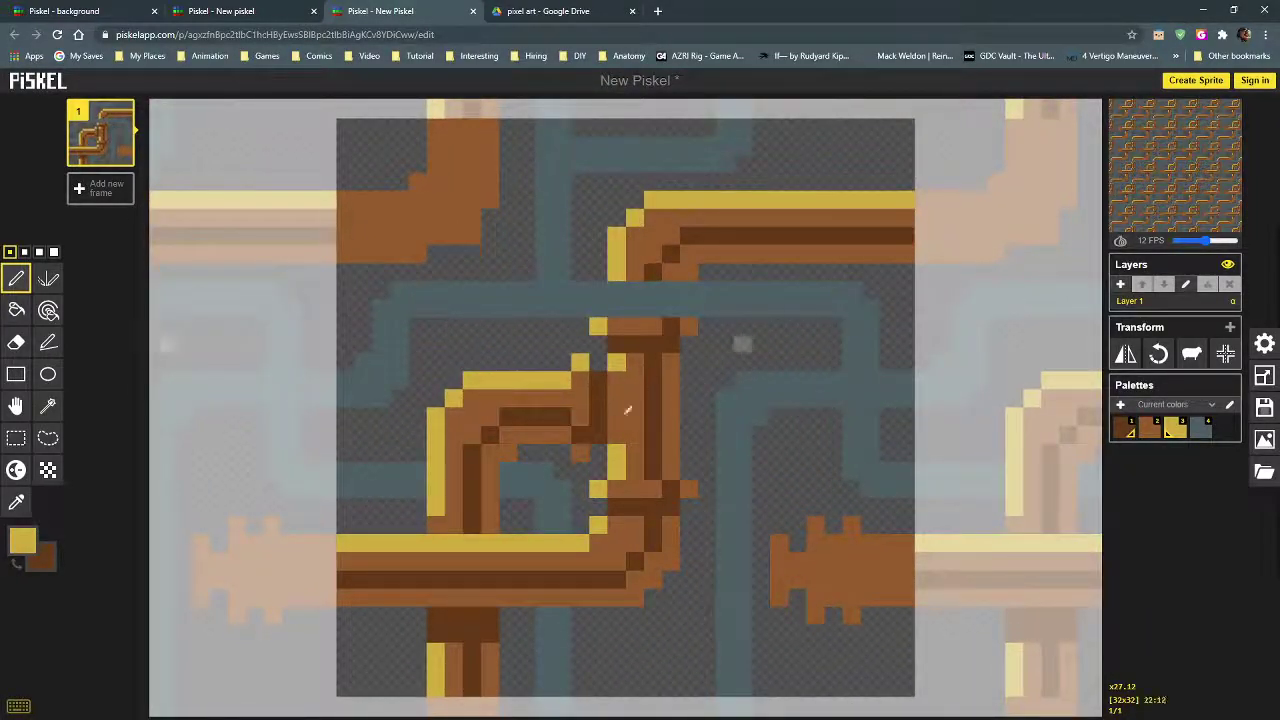
pyautogui.scroll(-3, 400, 343)
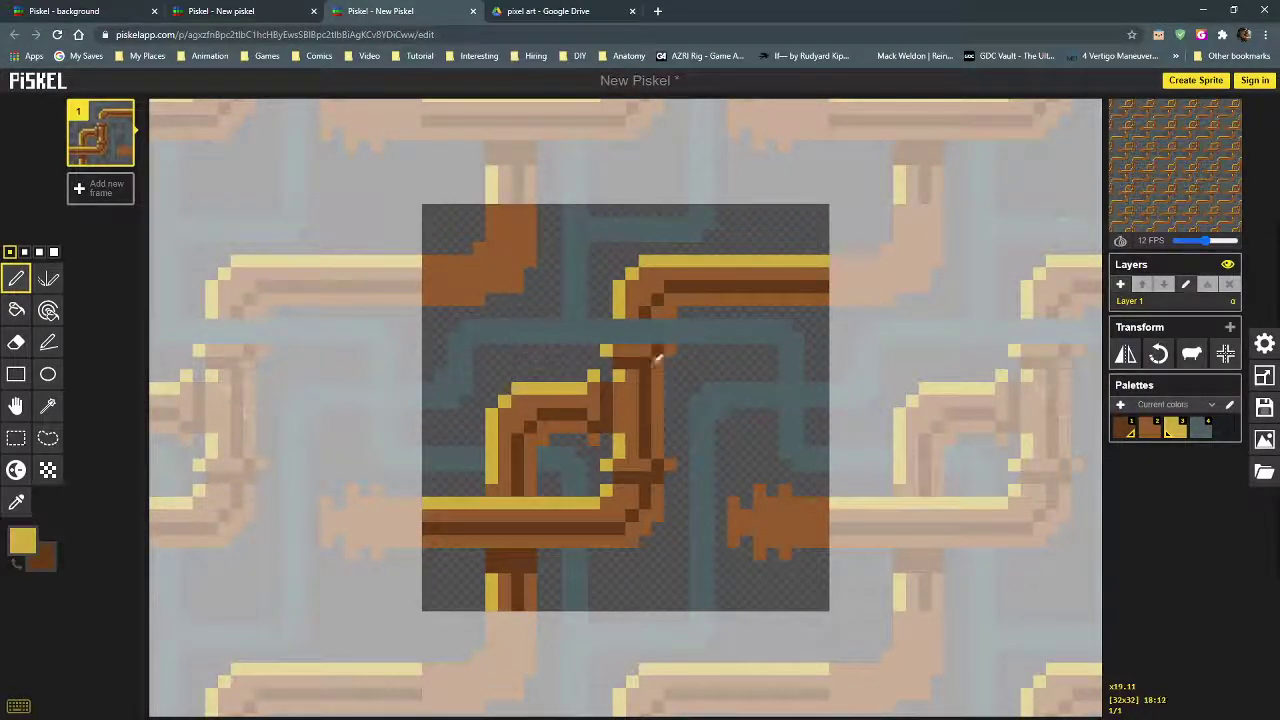
pyautogui.press('1')
pyautogui.moveTo(443, 283); pyautogui.dragTo(485, 284)
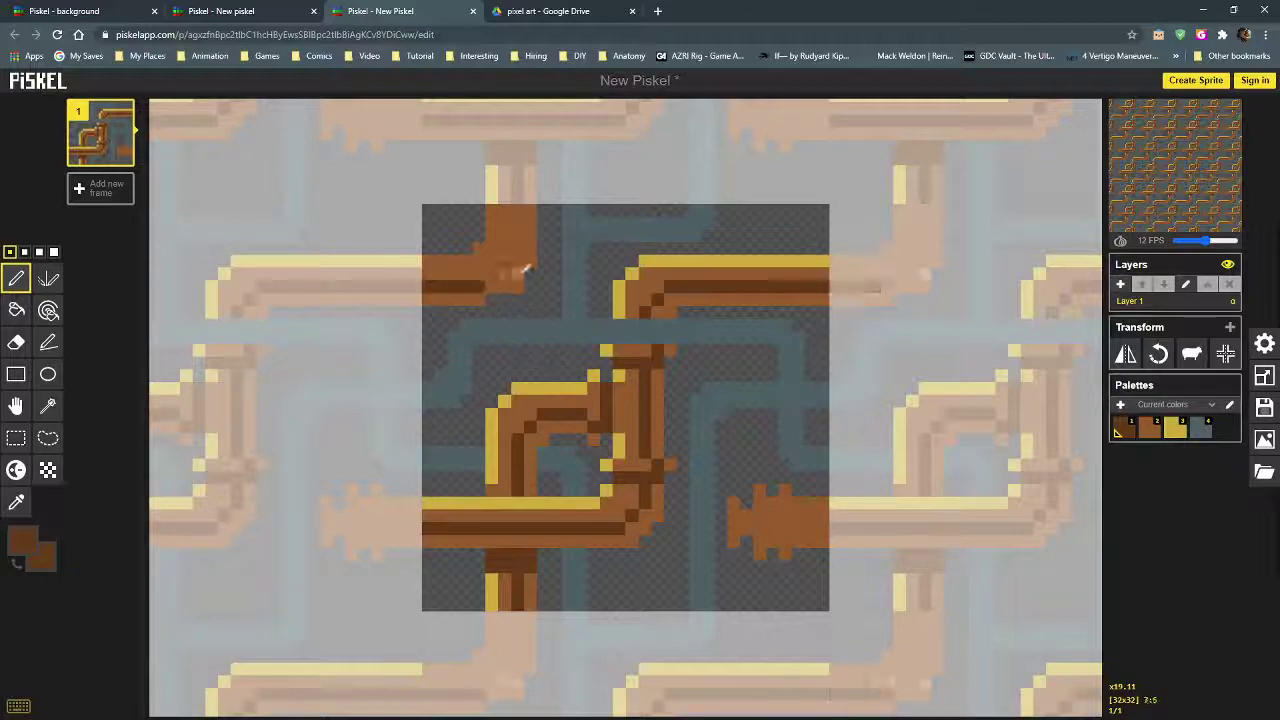
pyautogui.click(503, 273)
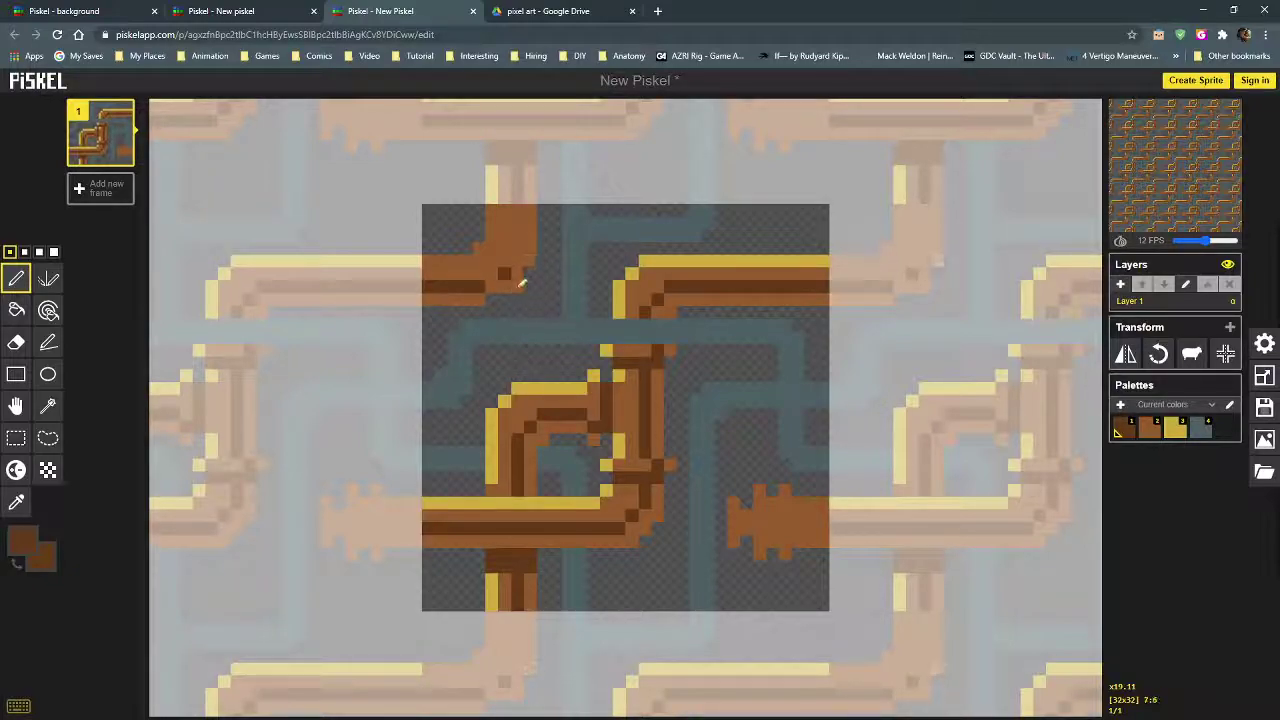
pyautogui.press('2')
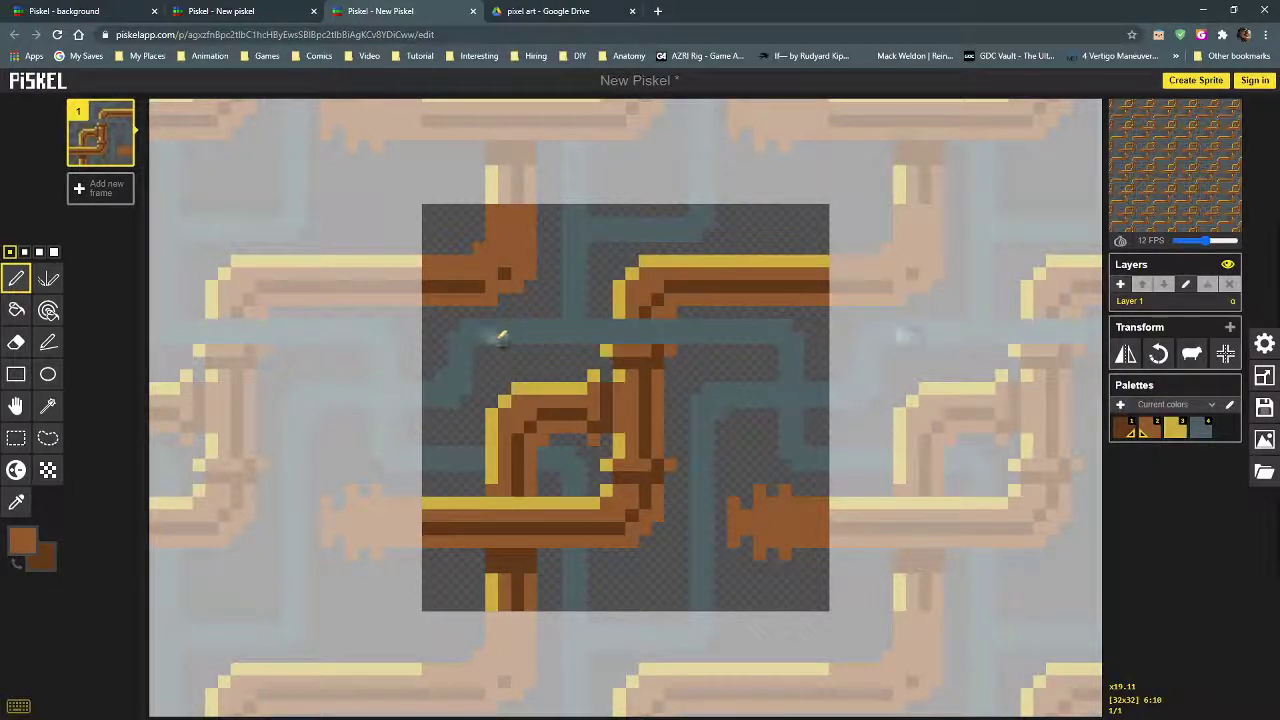
pyautogui.click(504, 273)
pyautogui.press('1')
pyautogui.moveTo(490, 284)
pyautogui.mouseDown()
pyautogui.moveTo(518, 260)
pyautogui.moveTo(526, 203)
pyautogui.moveTo(497, 211)
pyautogui.moveTo(482, 251)
pyautogui.moveTo(425, 257)
pyautogui.mouseUp()
pyautogui.press('3')
pyautogui.click(610, 492)
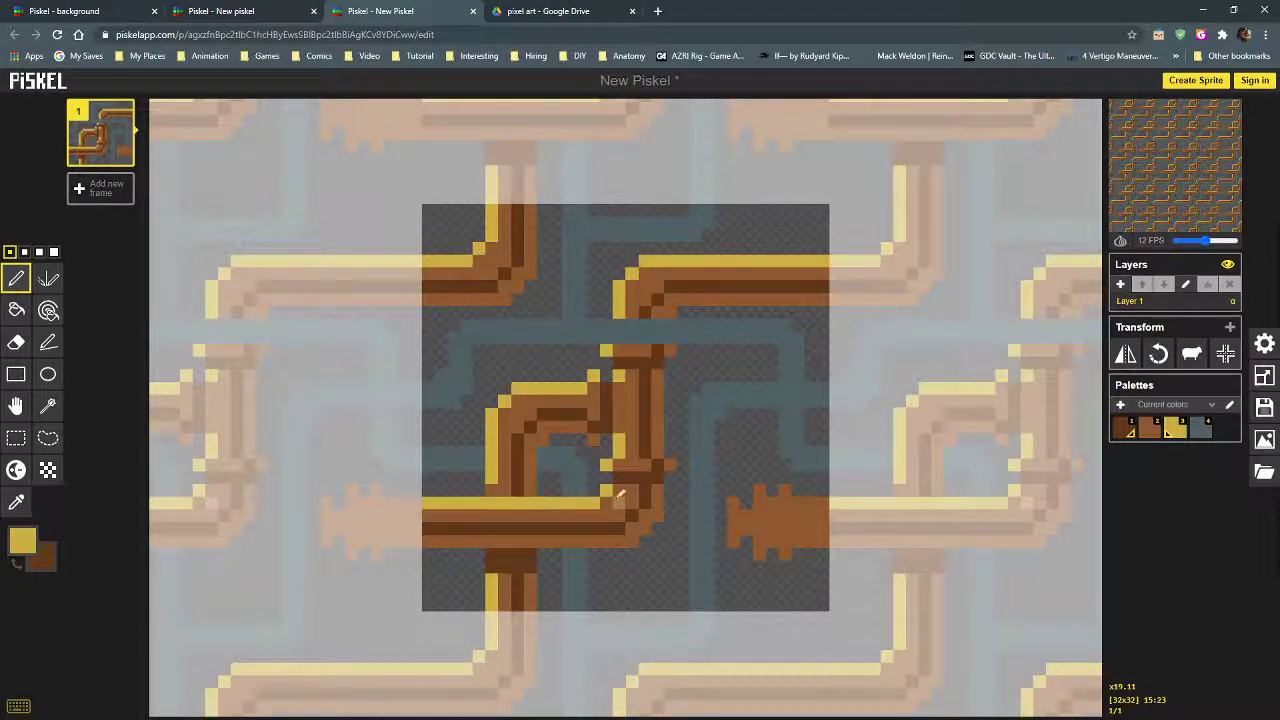
# Step: Highlight the upper edge and ridges of the pipe fitting at the tile's right edge in yellow, and shade its recesses in dark brown
pyautogui.scroll(-3, 703, 423)
pyautogui.scroll(1, 694, 420)
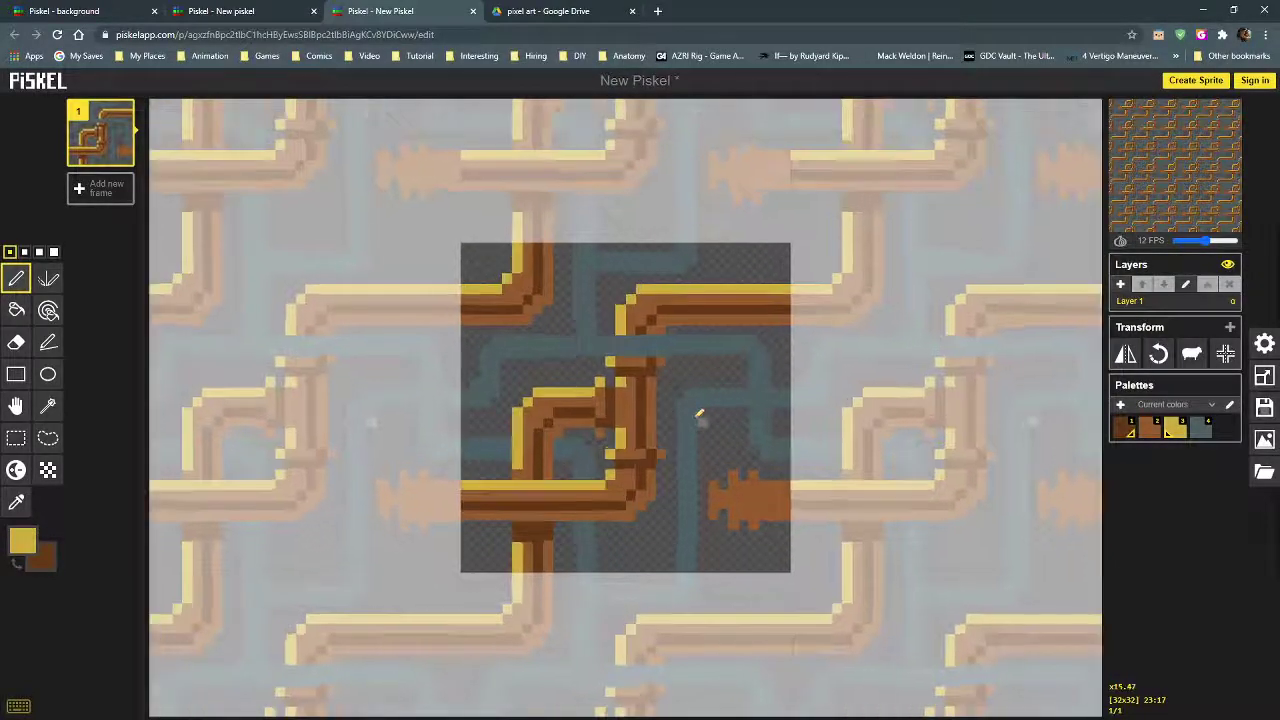
pyautogui.click(735, 474)
pyautogui.click(746, 476)
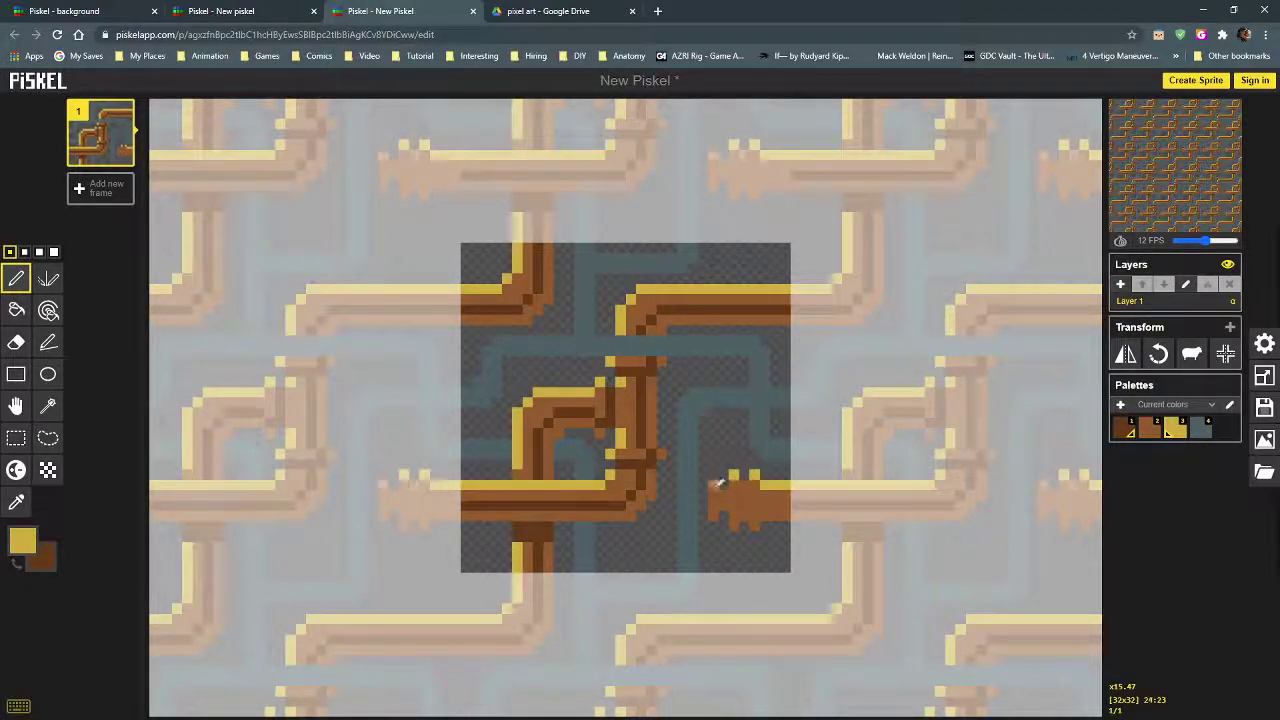
pyautogui.click(629, 462)
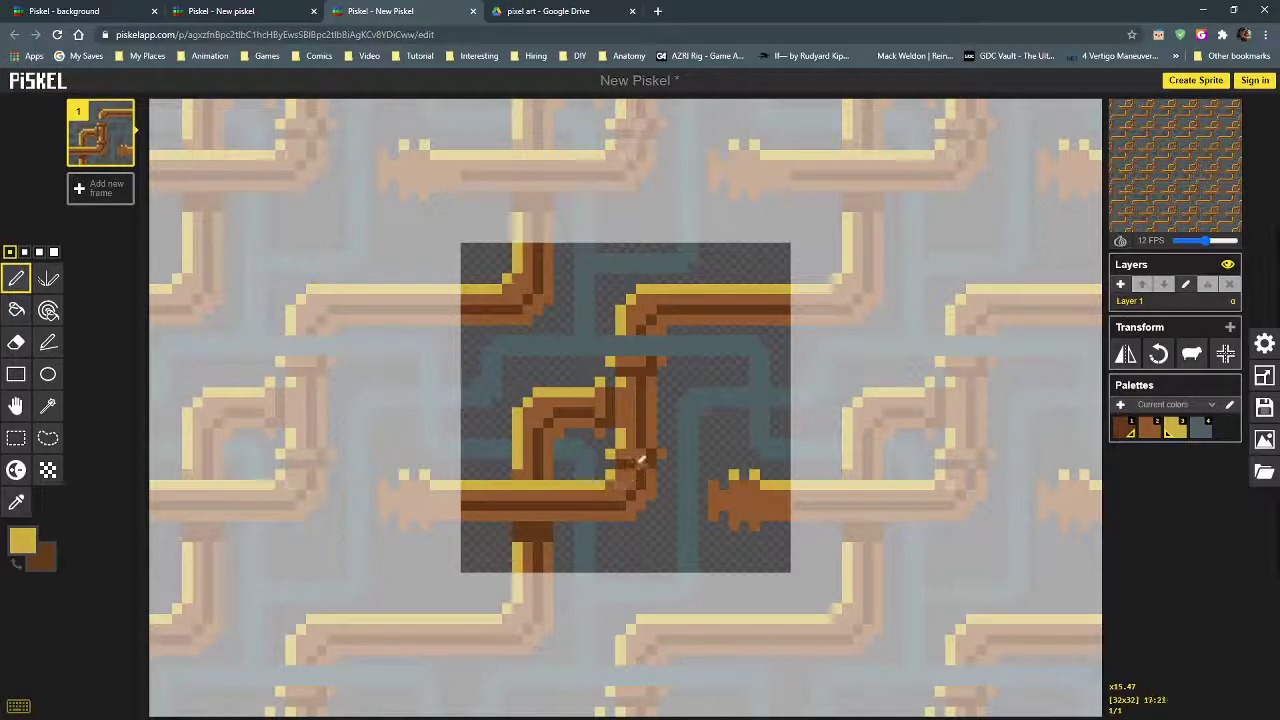
pyautogui.keyDown('alt'); pyautogui.click(640, 460); pyautogui.keyUp('alt')
pyautogui.moveTo(758, 507)
pyautogui.mouseDown()
pyautogui.moveTo(735, 515)
pyautogui.moveTo(746, 514)
pyautogui.mouseUp()
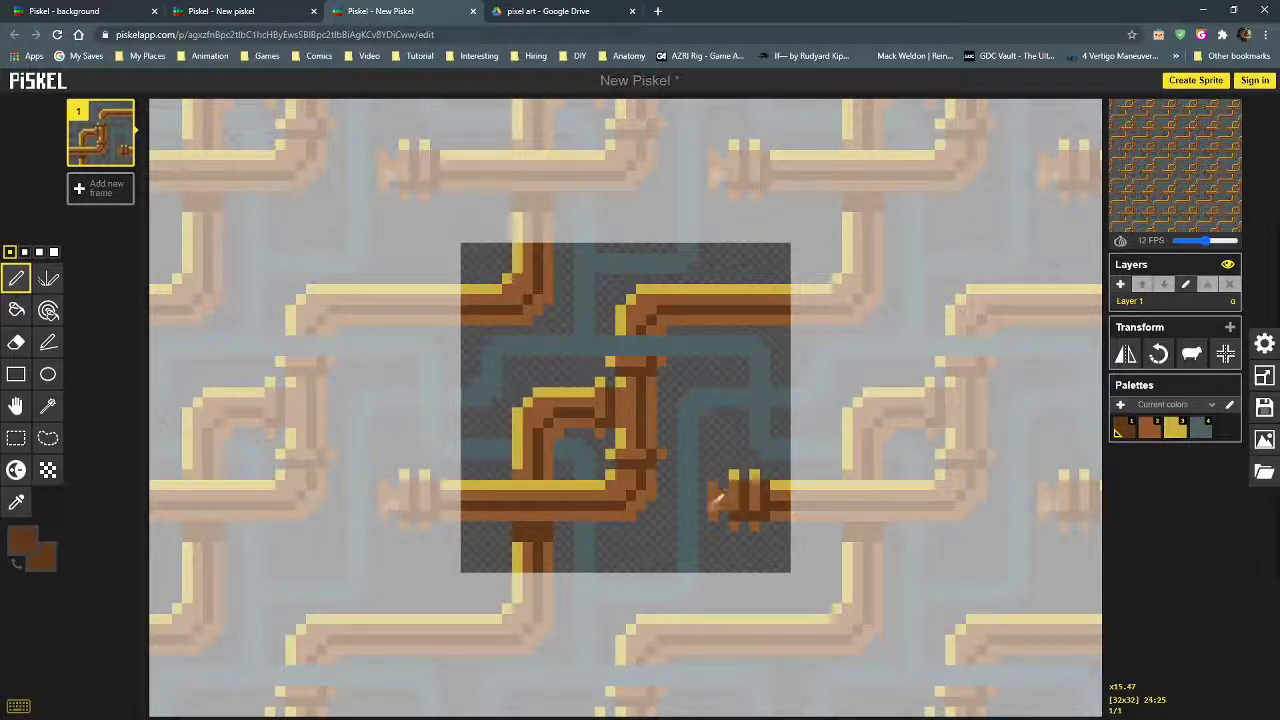
# Step: Paint the fitting's left end column dark red and the short neck beside it grey (#898484)
pyautogui.click(22, 541)
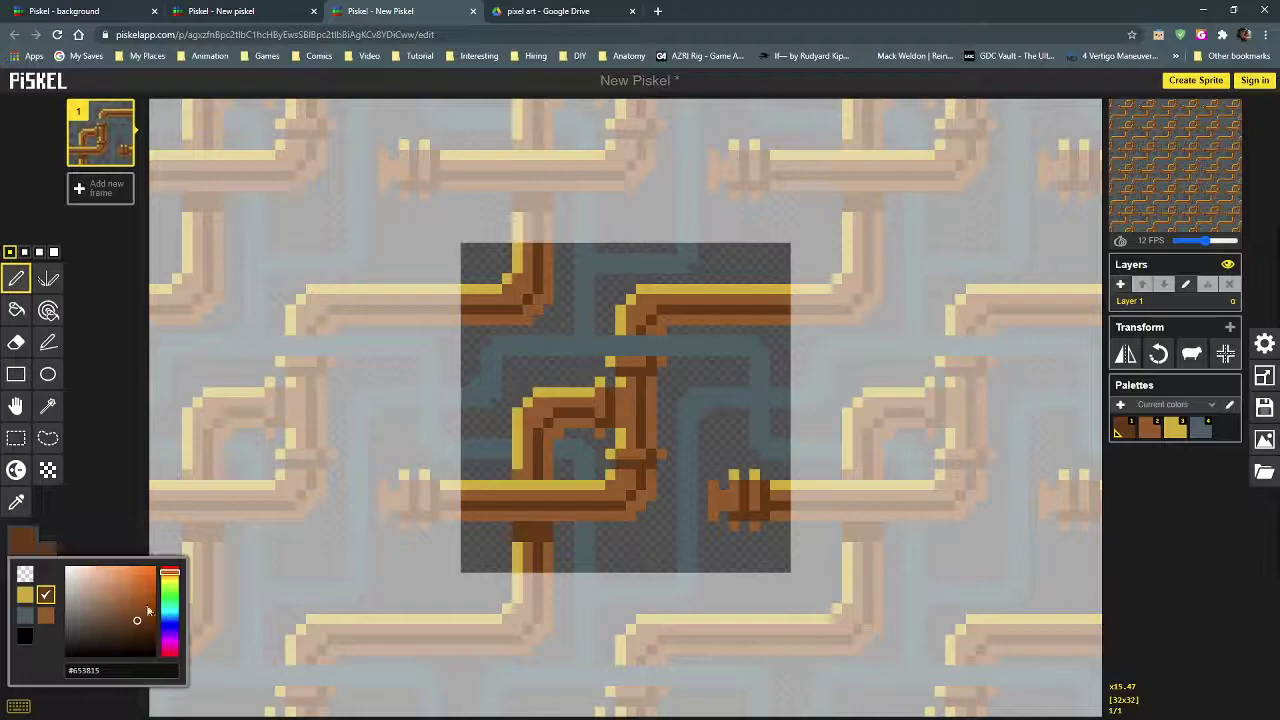
pyautogui.moveTo(177, 575); pyautogui.dragTo(145, 607)
pyautogui.moveTo(714, 485); pyautogui.dragTo(716, 508)
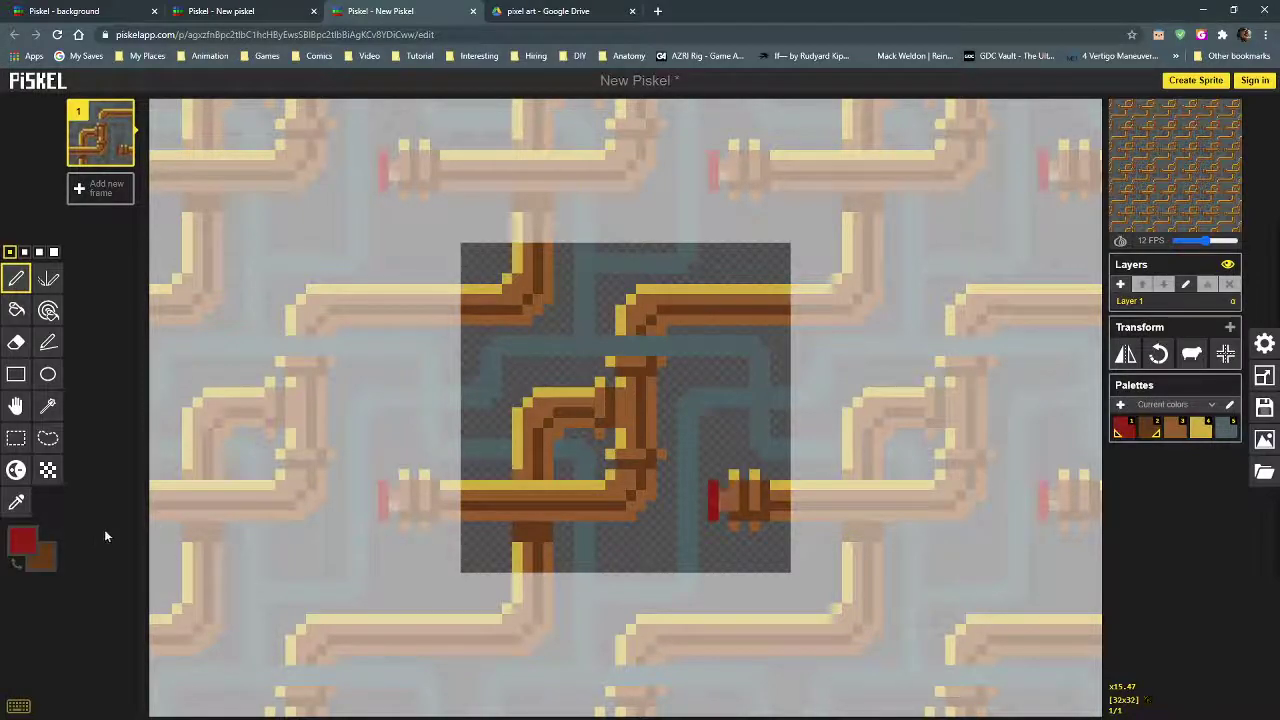
pyautogui.click(22, 540)
pyautogui.click(88, 604)
pyautogui.moveTo(88, 604)
pyautogui.mouseDown()
pyautogui.moveTo(76, 620)
pyautogui.moveTo(69, 611)
pyautogui.mouseUp()
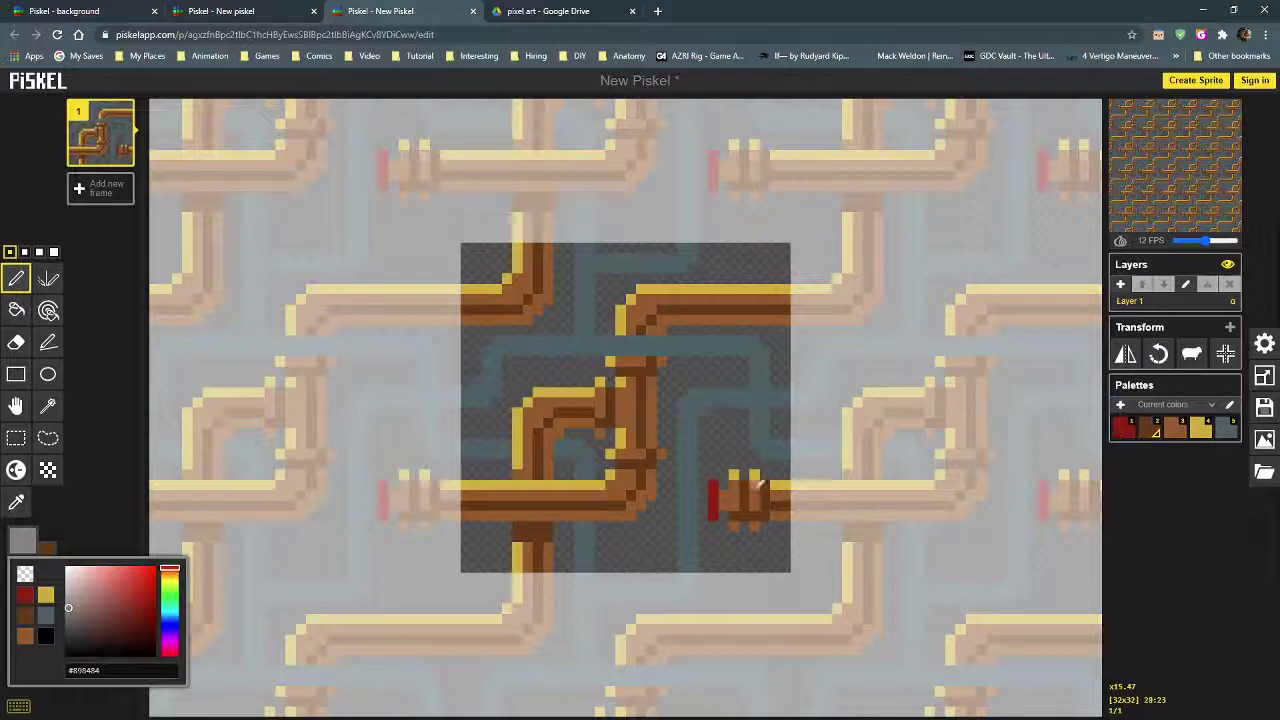
pyautogui.click(721, 496)
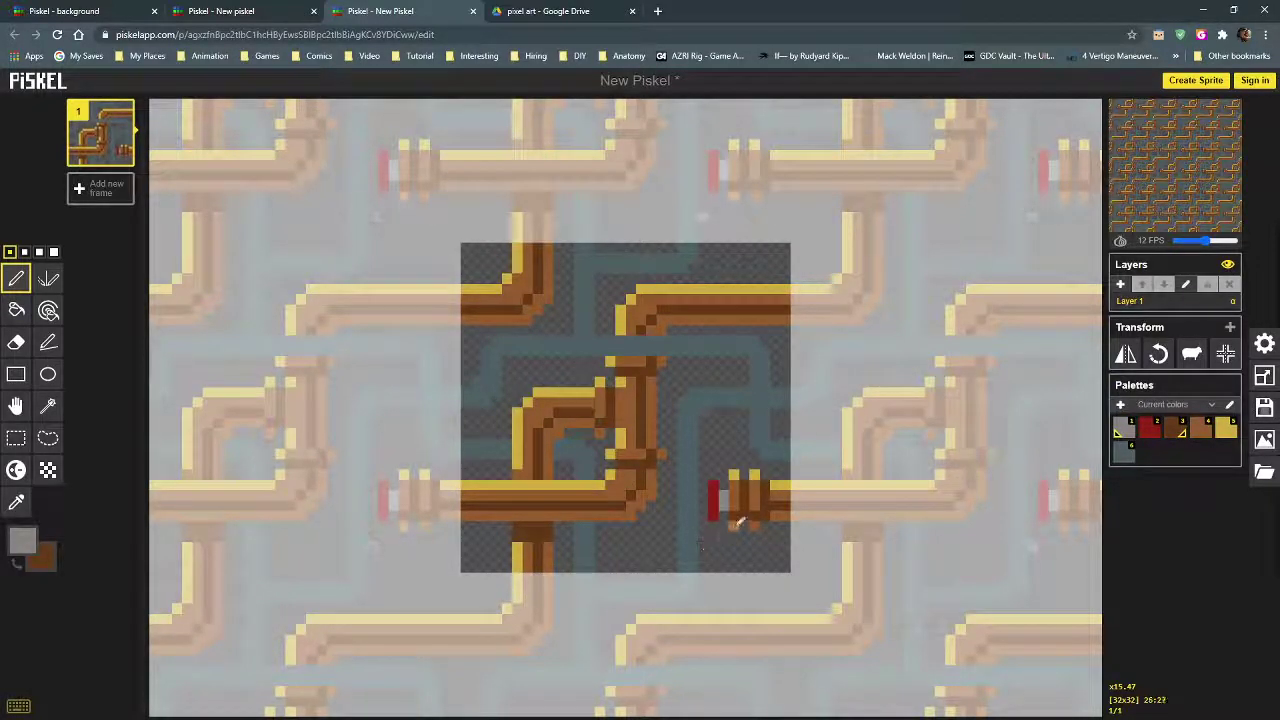
# Step: Examine the zoomed-out repeating pattern and view the tile in an enlarged separate preview window, closing that window when done
pyautogui.scroll(-1, 484, 433)
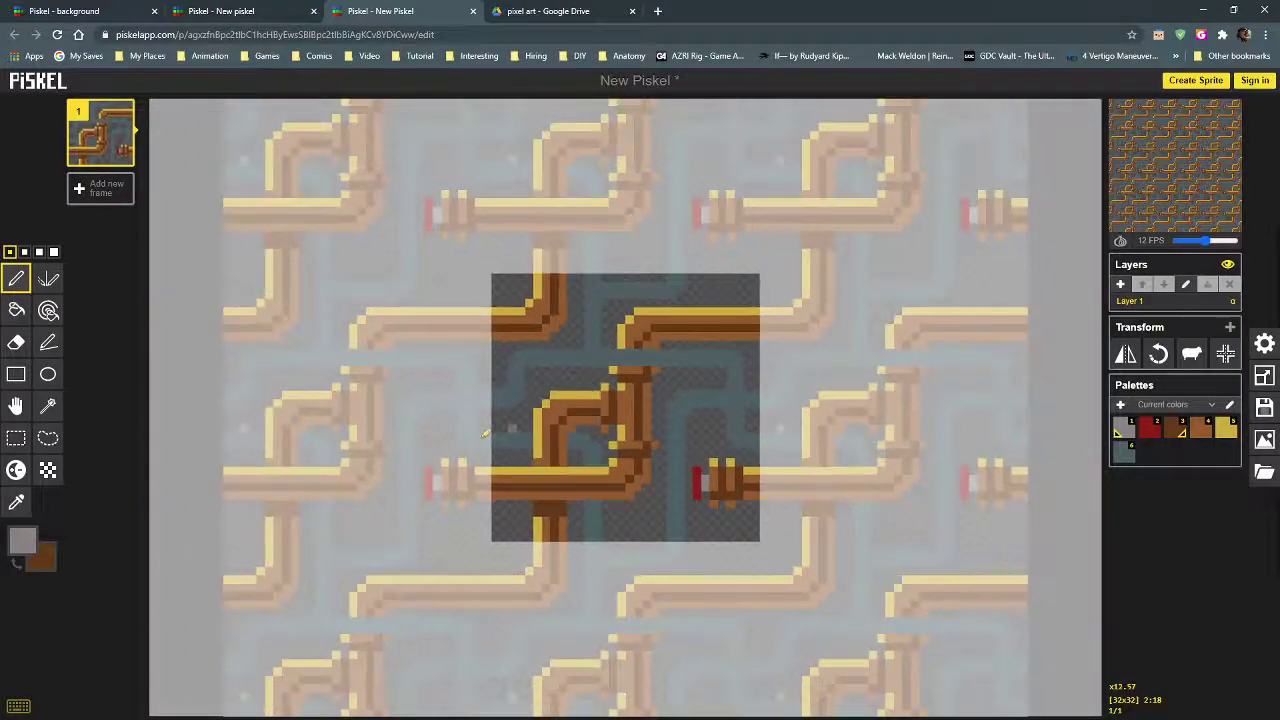
pyautogui.scroll(-1, 484, 433)
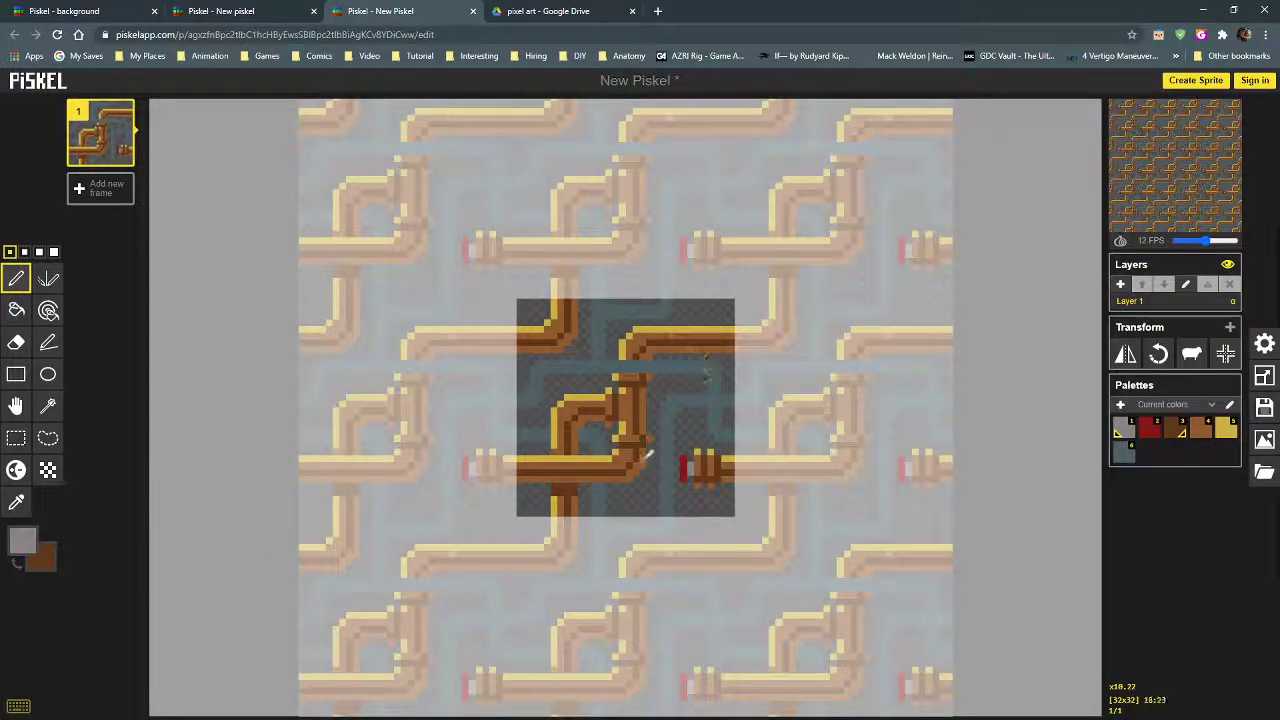
pyautogui.click(1224, 112)
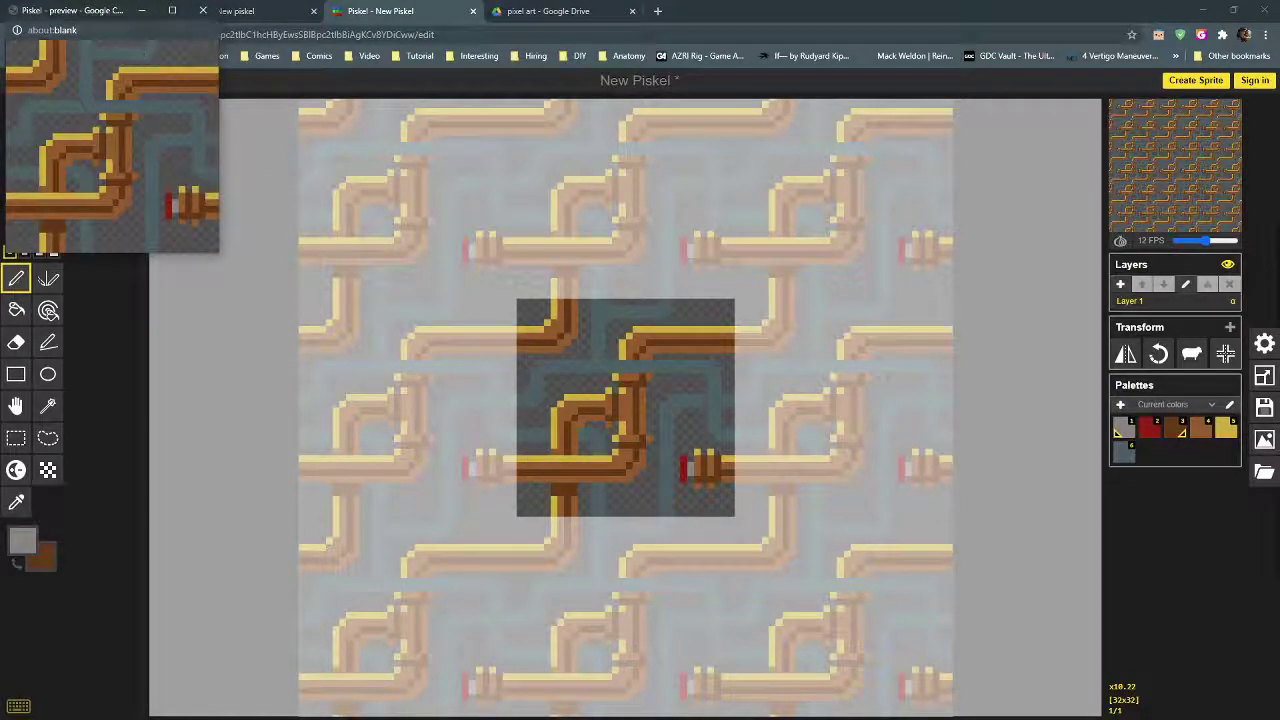
pyautogui.moveTo(101, 12); pyautogui.dragTo(448, 216)
pyautogui.moveTo(561, 459); pyautogui.dragTo(913, 658)
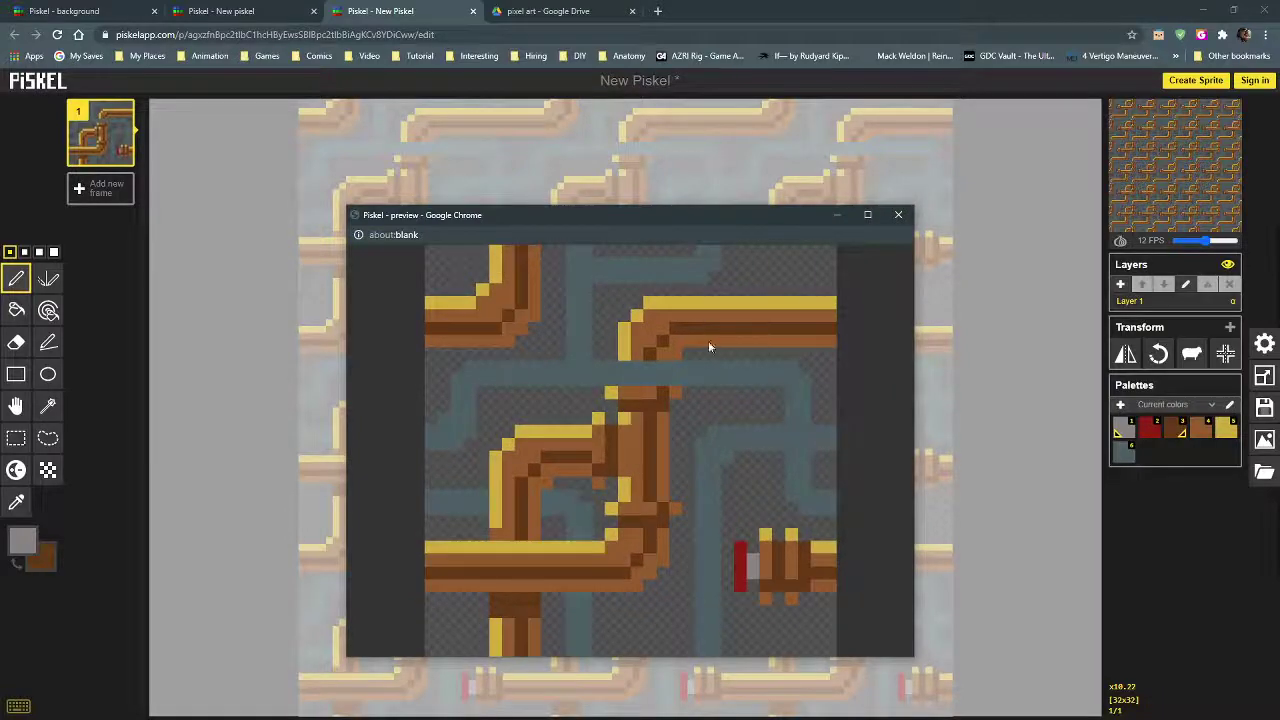
pyautogui.moveTo(1218, 200)
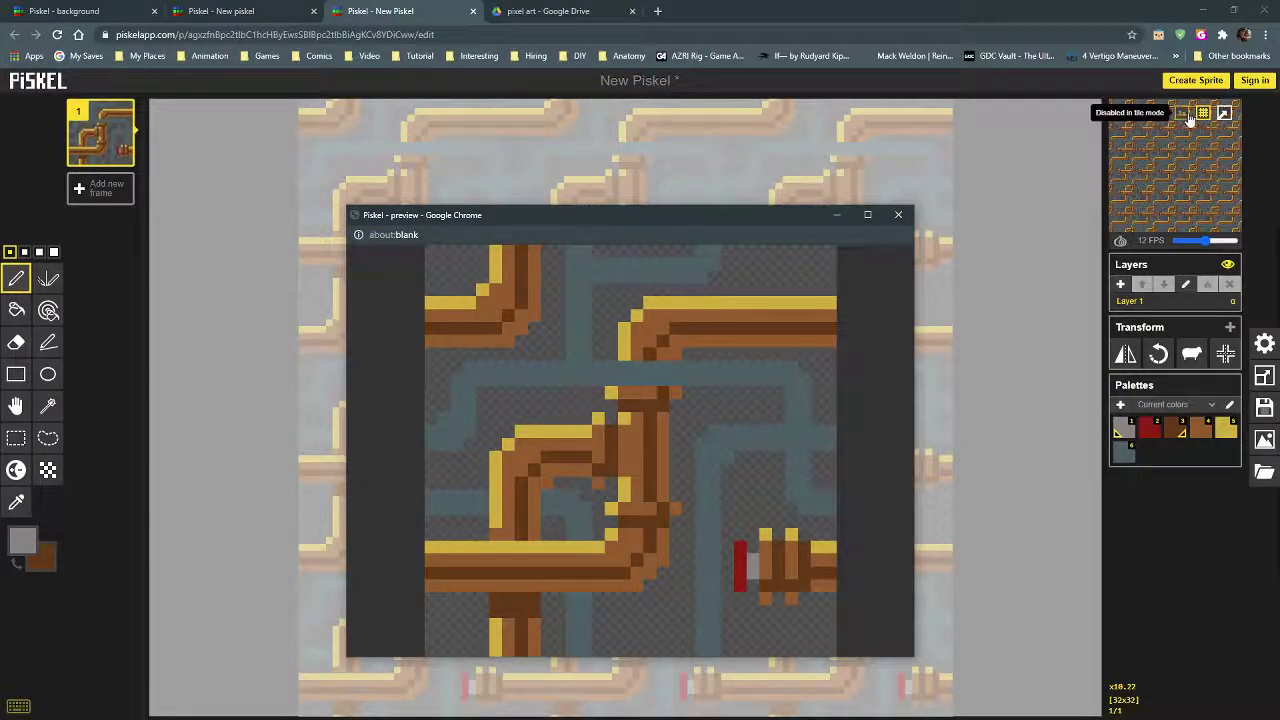
pyautogui.click(898, 215)
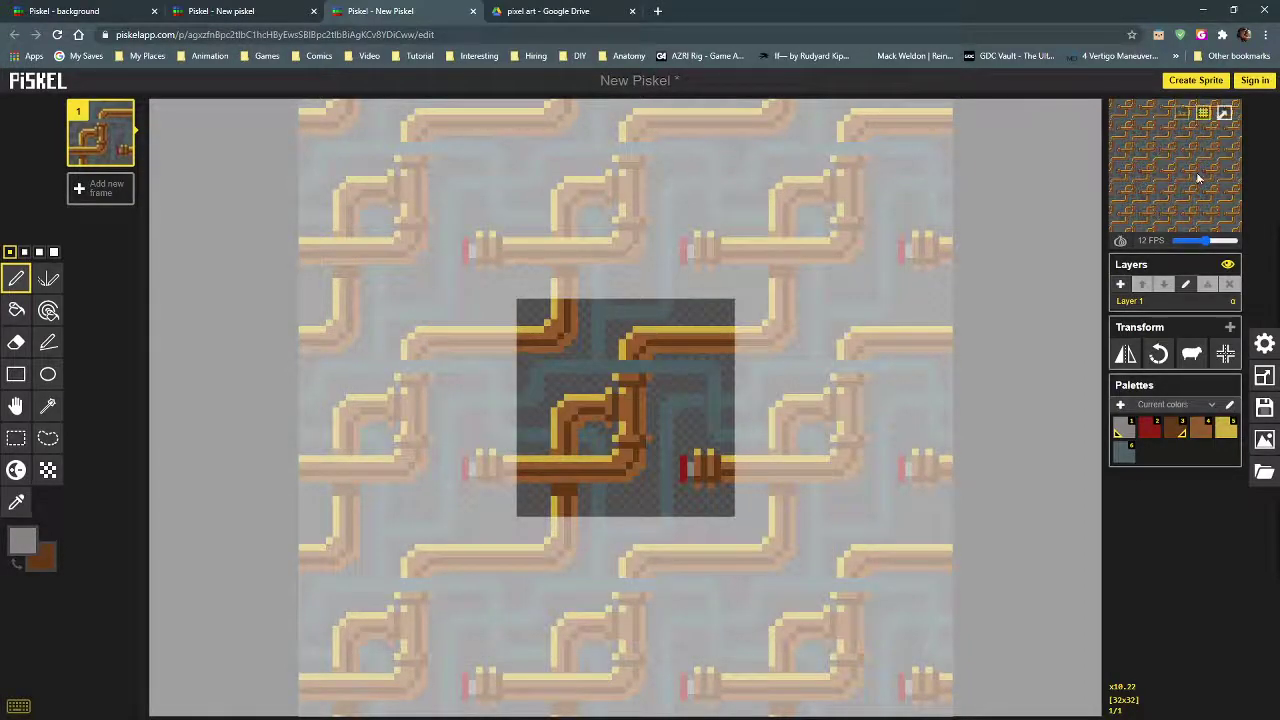
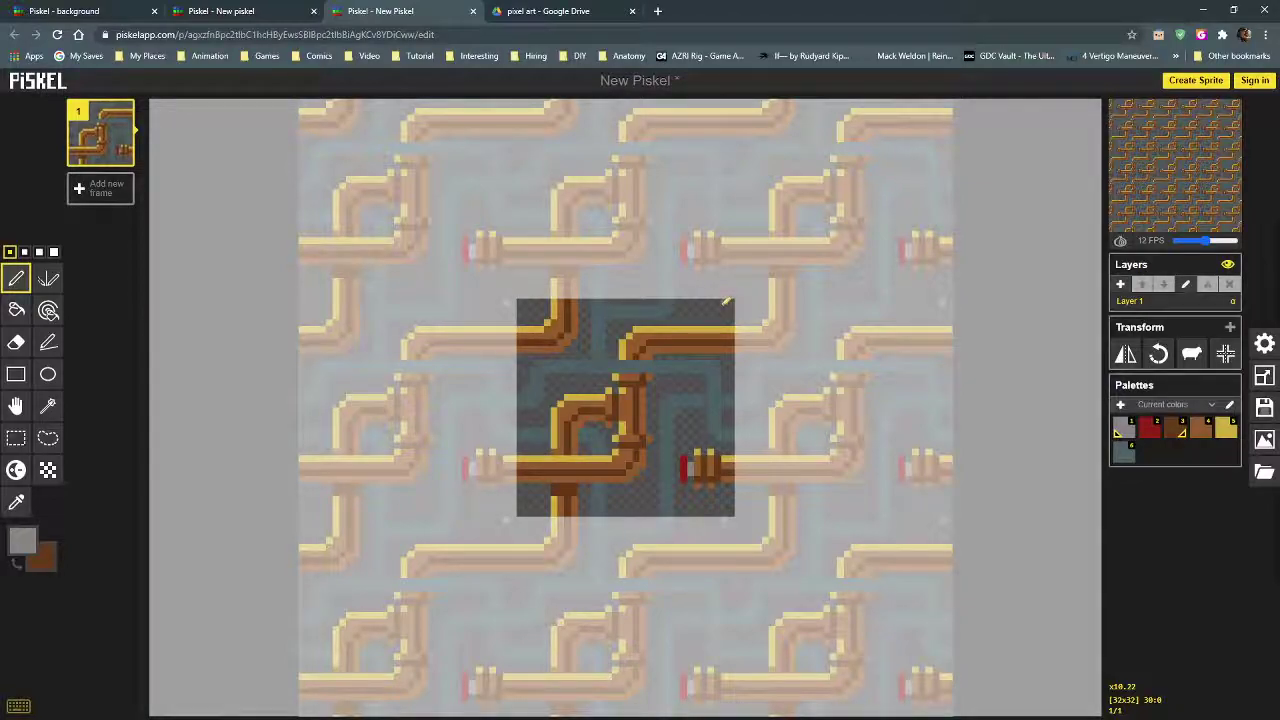
# Step: Look at the Basic Platforms sprite and return to the pipe tile to view its repeating pattern from farther out
pyautogui.click(255, 11)
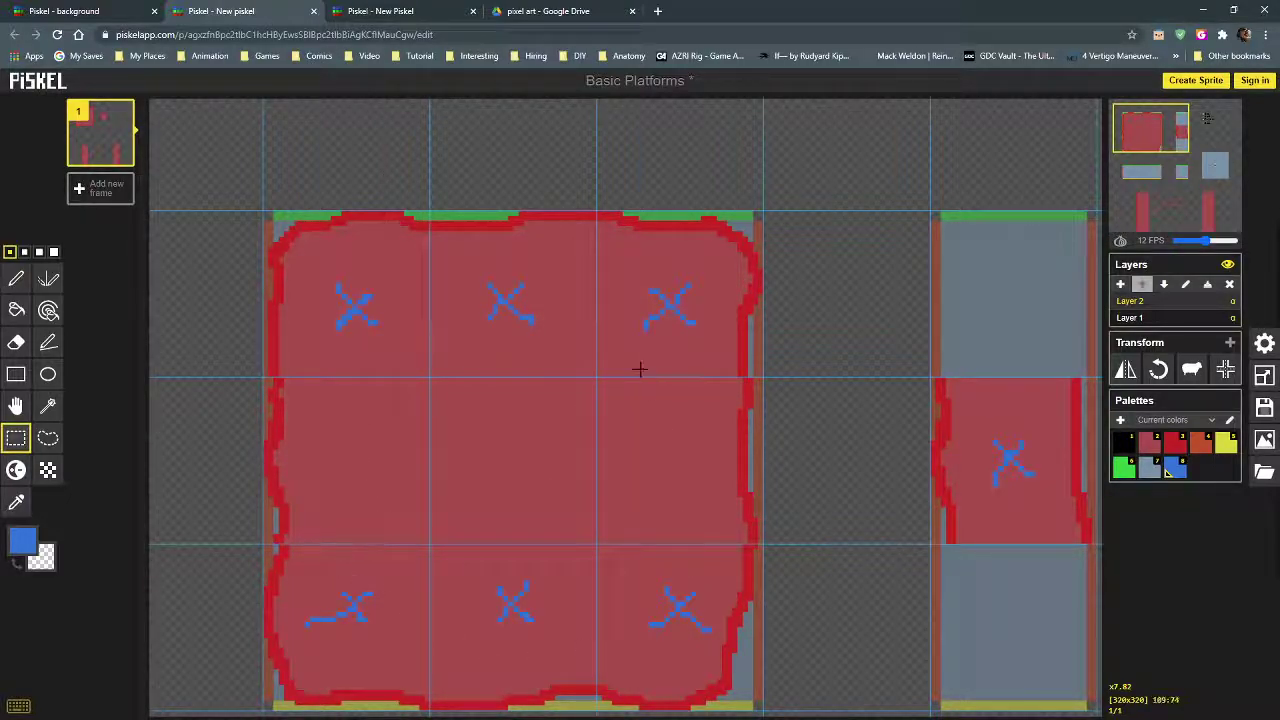
pyautogui.click(400, 11)
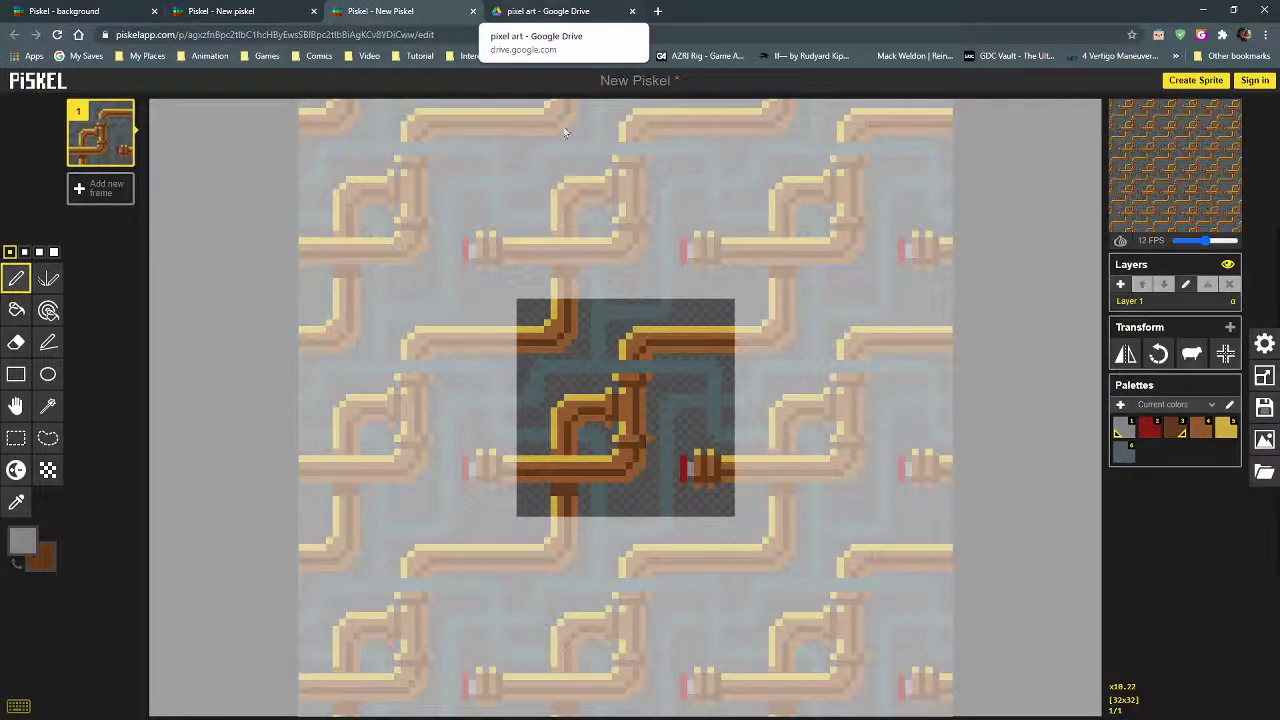
pyautogui.scroll(-1, 603, 470)
pyautogui.scroll(-1, 603, 470)
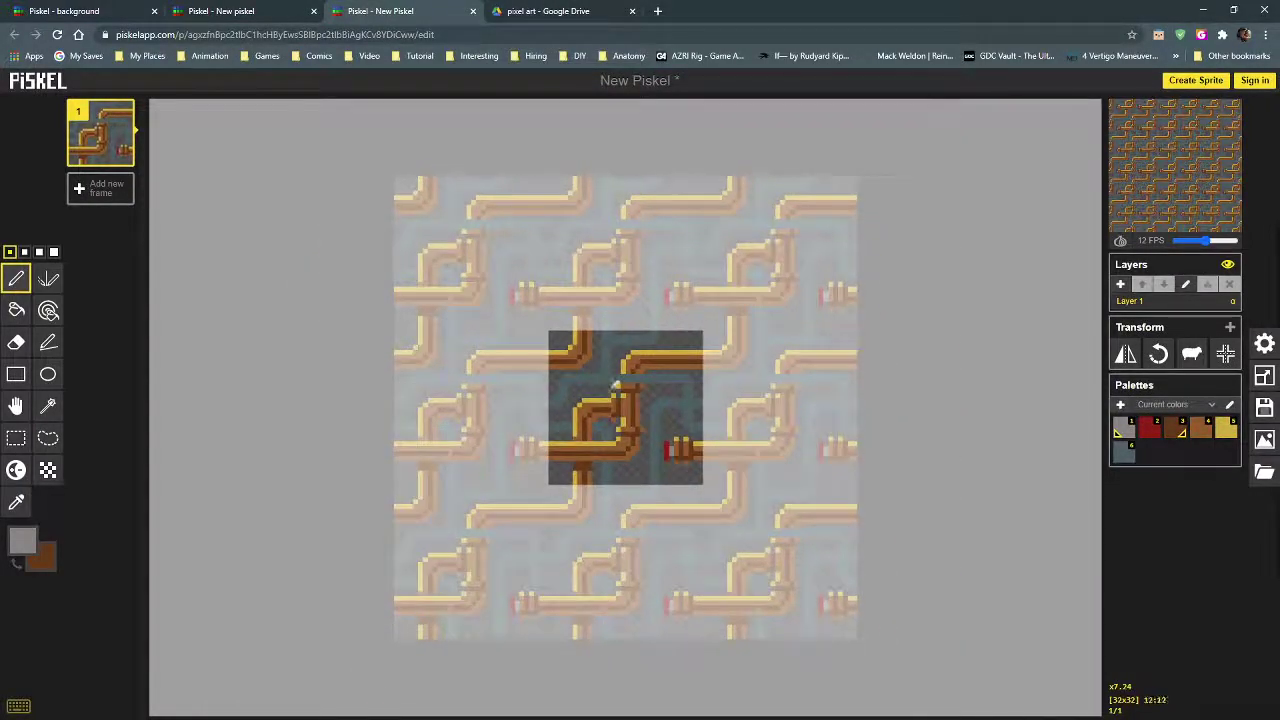
# Step: Copy the entire pipe tile and paste it into the upper-left corner cell of the Basic Platforms sprite
pyautogui.scroll(4, 616, 386)
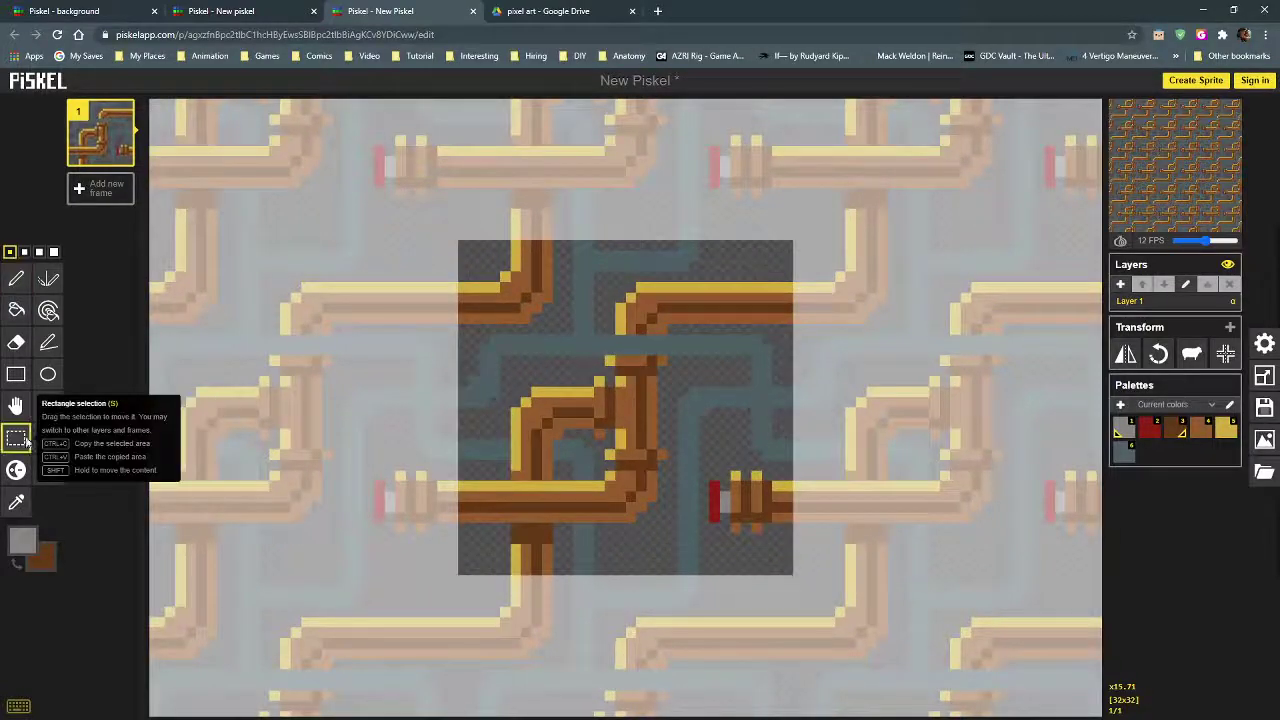
pyautogui.click(17, 438)
pyautogui.moveTo(460, 243); pyautogui.dragTo(792, 581)
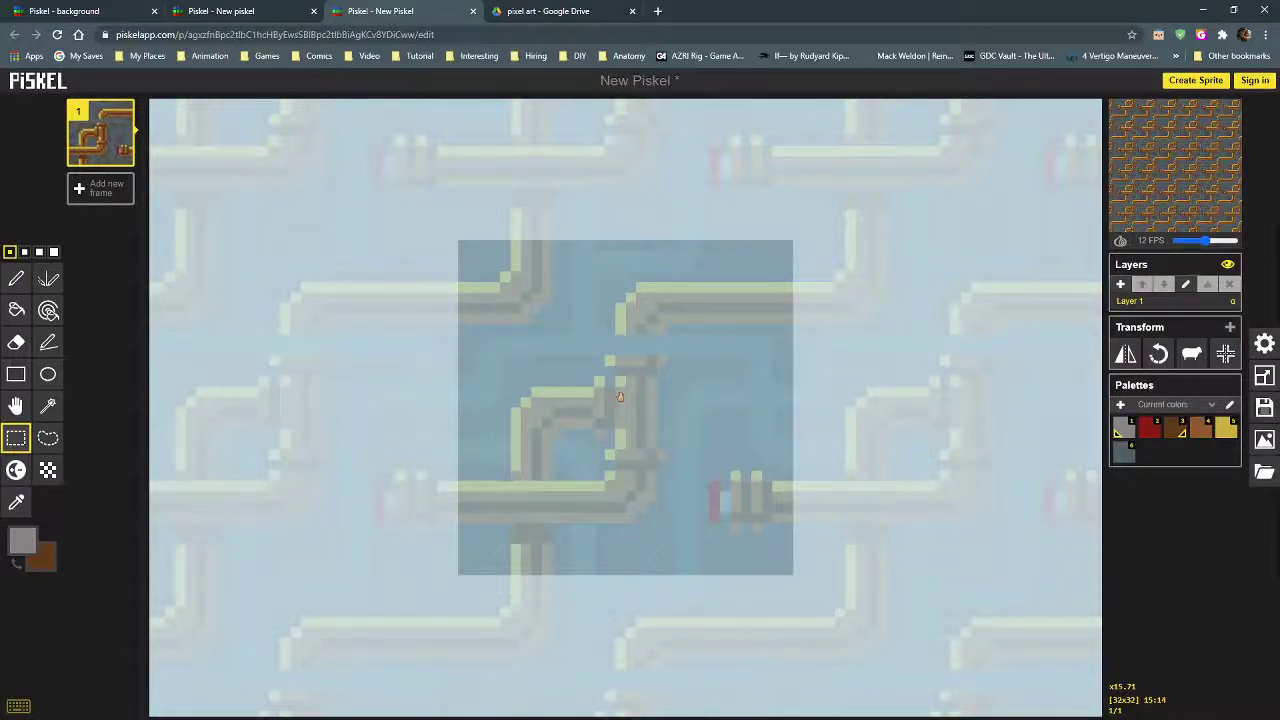
pyautogui.click(245, 12)
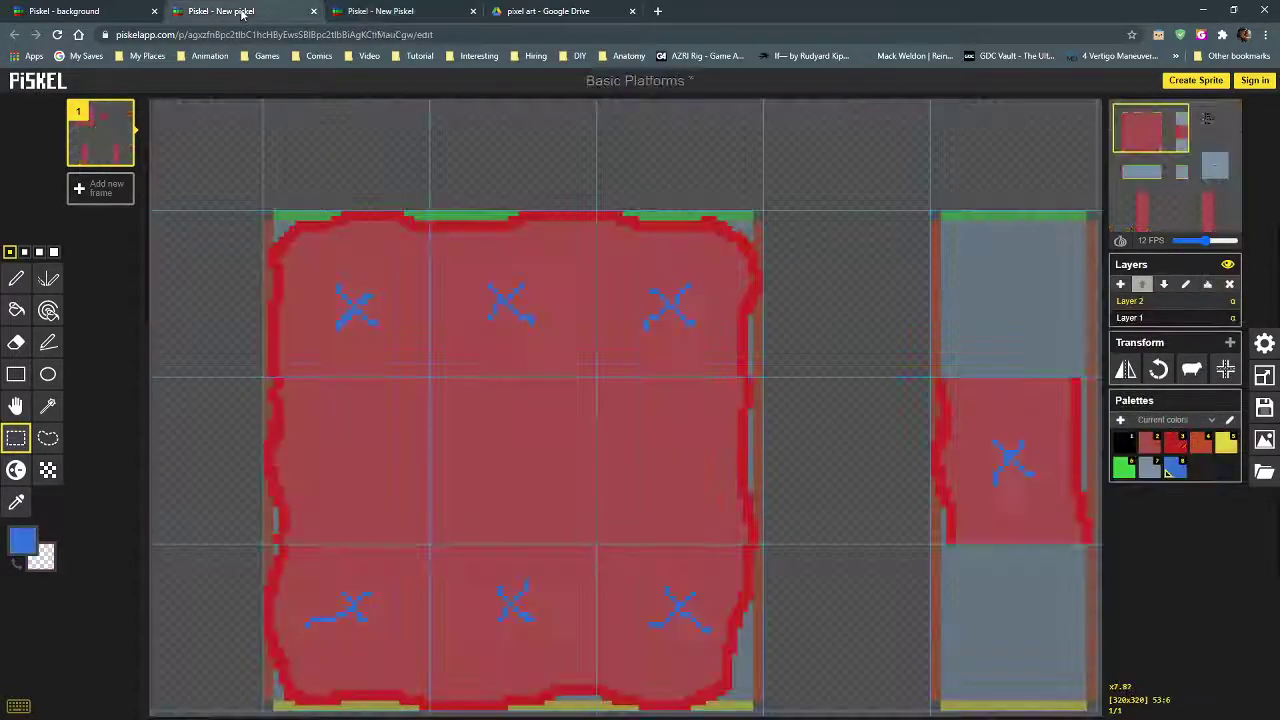
pyautogui.scroll(-2, 487, 440)
pyautogui.scroll(-1, 487, 440)
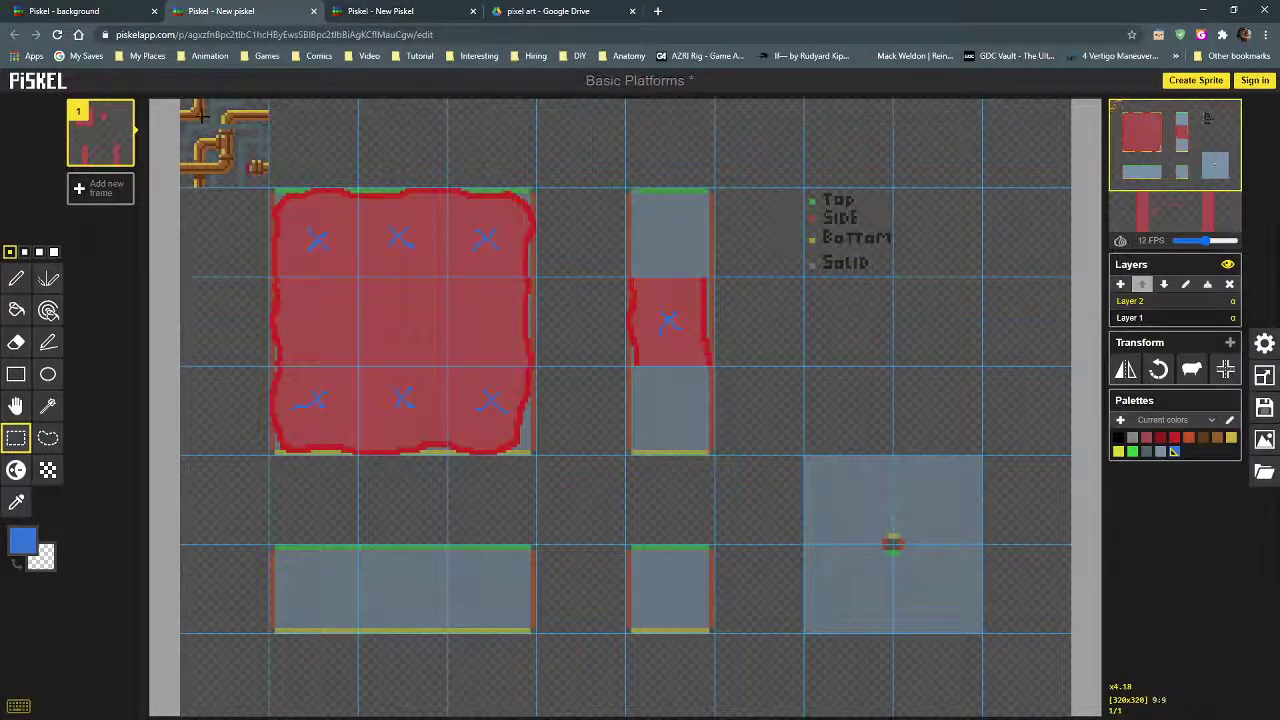
# Step: Try to place a copy of the corner pipe tile in the center cell of the large red block
pyautogui.moveTo(183, 100)
pyautogui.mouseDown()
pyautogui.moveTo(250, 165)
pyautogui.moveTo(180, 99)
pyautogui.mouseUp()
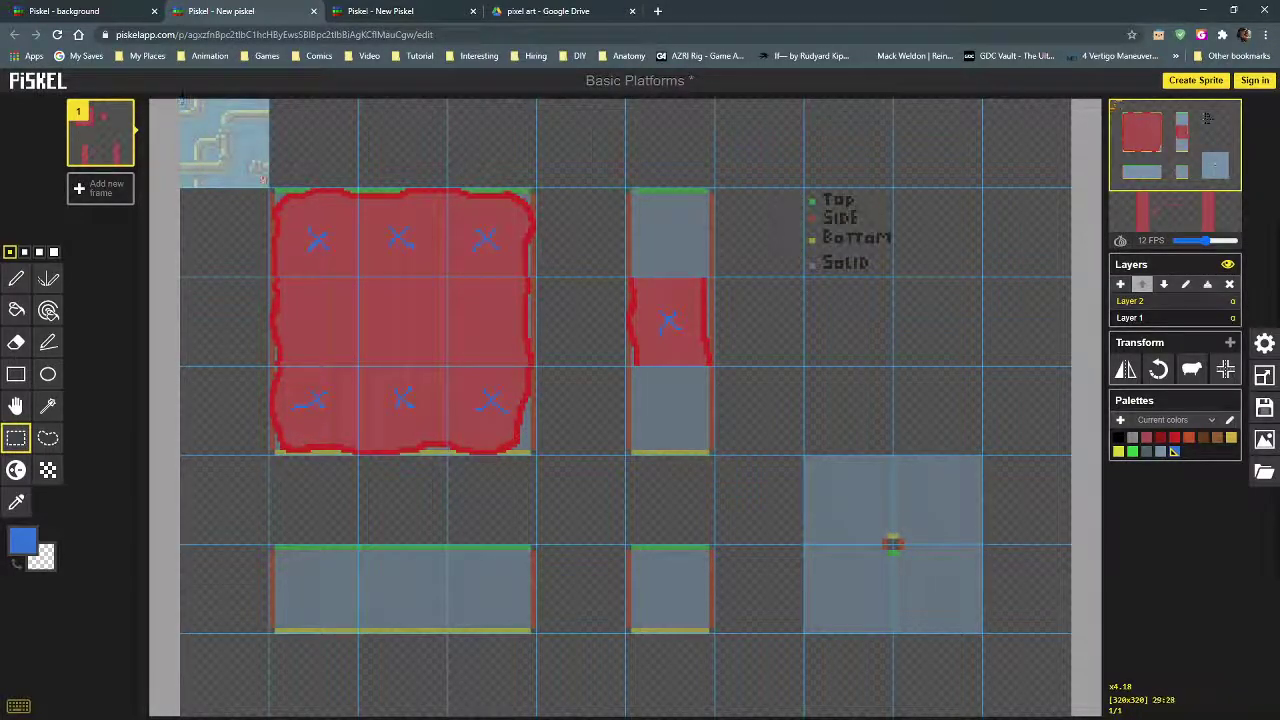
pyautogui.moveTo(246, 151); pyautogui.dragTo(424, 328)
pyautogui.scroll(6, 420, 338)
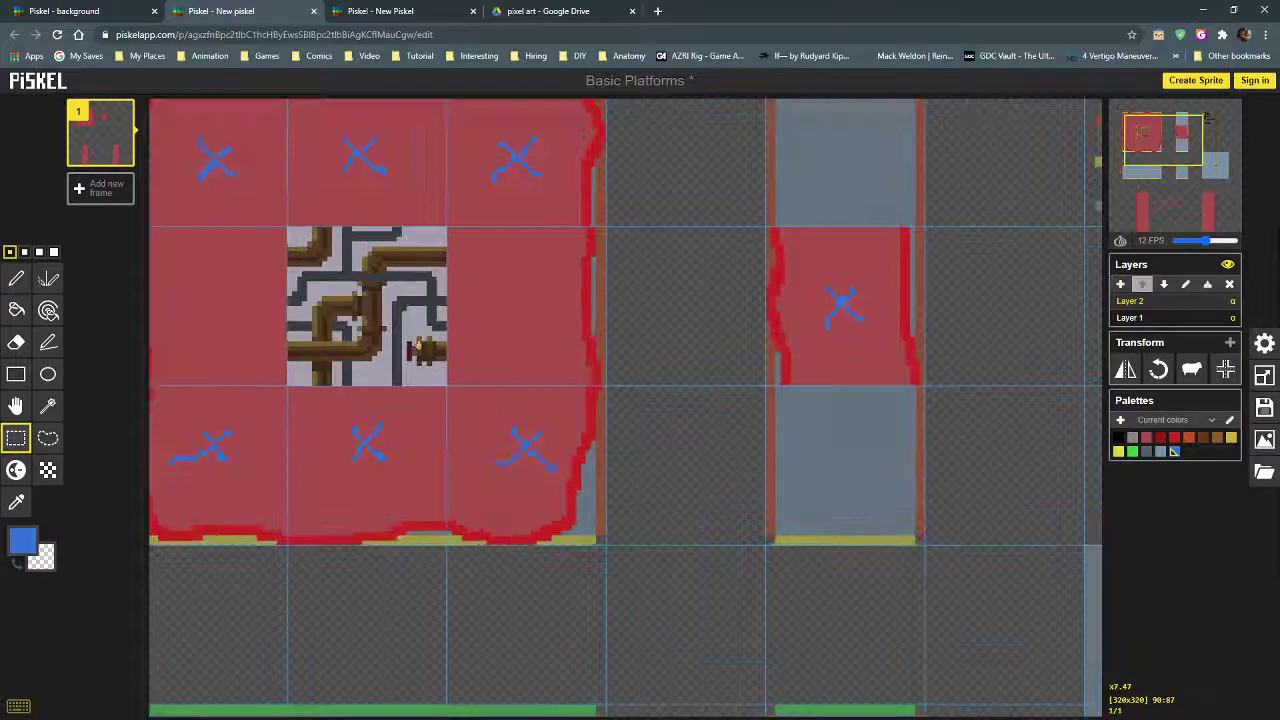
pyautogui.click(1183, 318)
pyautogui.click(1175, 301)
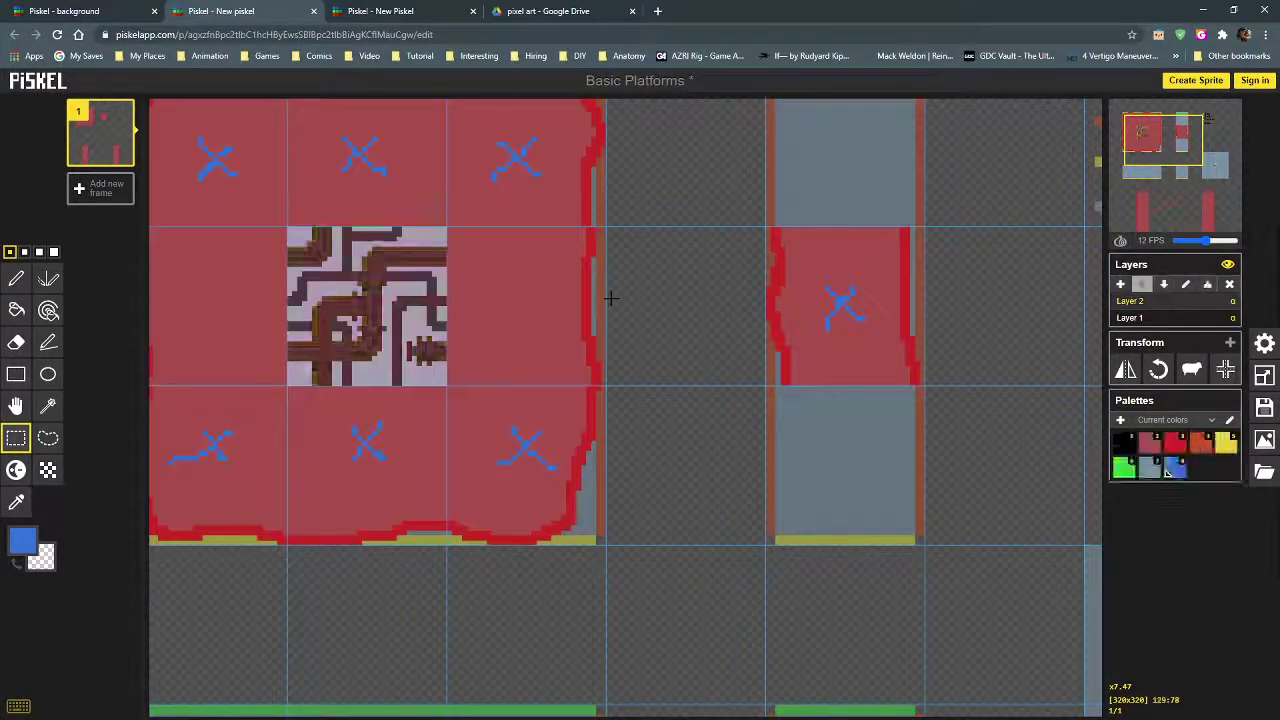
pyautogui.scroll(-5, 486, 331)
pyautogui.moveTo(425, 272); pyautogui.dragTo(450, 285)
pyautogui.click(420, 196)
pyautogui.scroll(1, 263, 255)
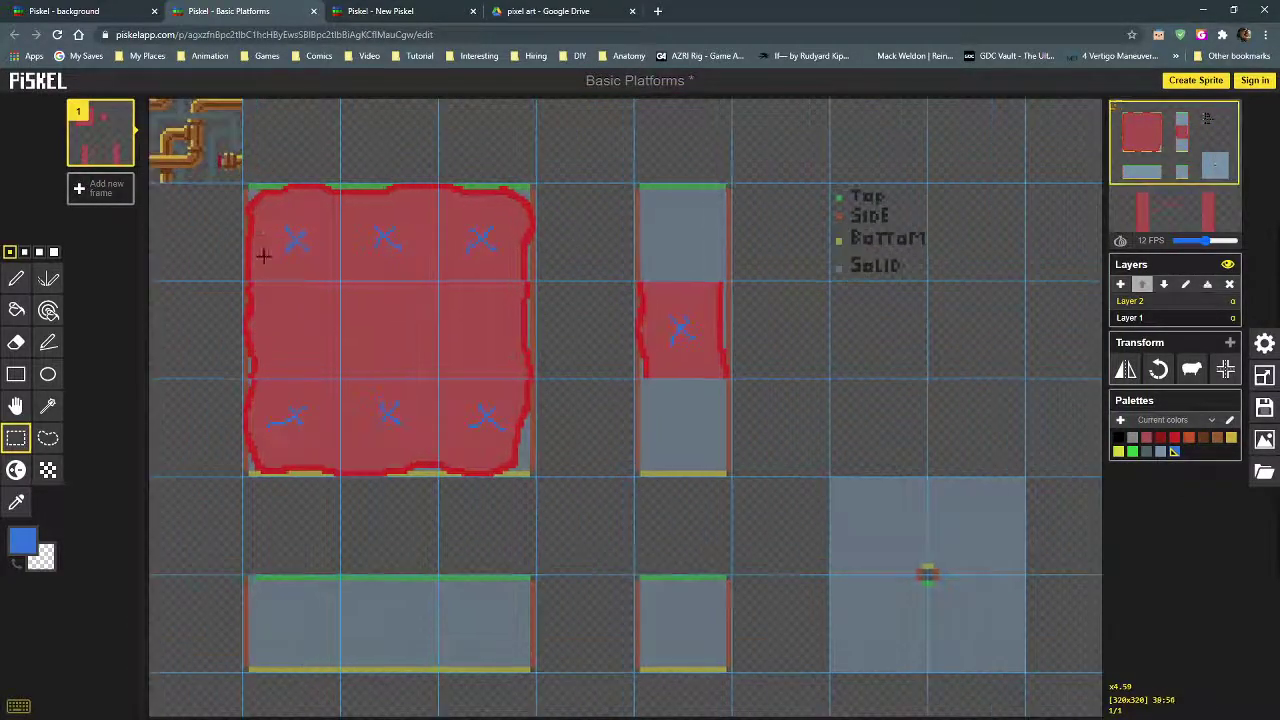
# Step: Copy the corner pipe tile, add a new layer, and place the copy in the red block's center cell
pyautogui.moveTo(234, 240); pyautogui.dragTo(239, 248, button='middle')
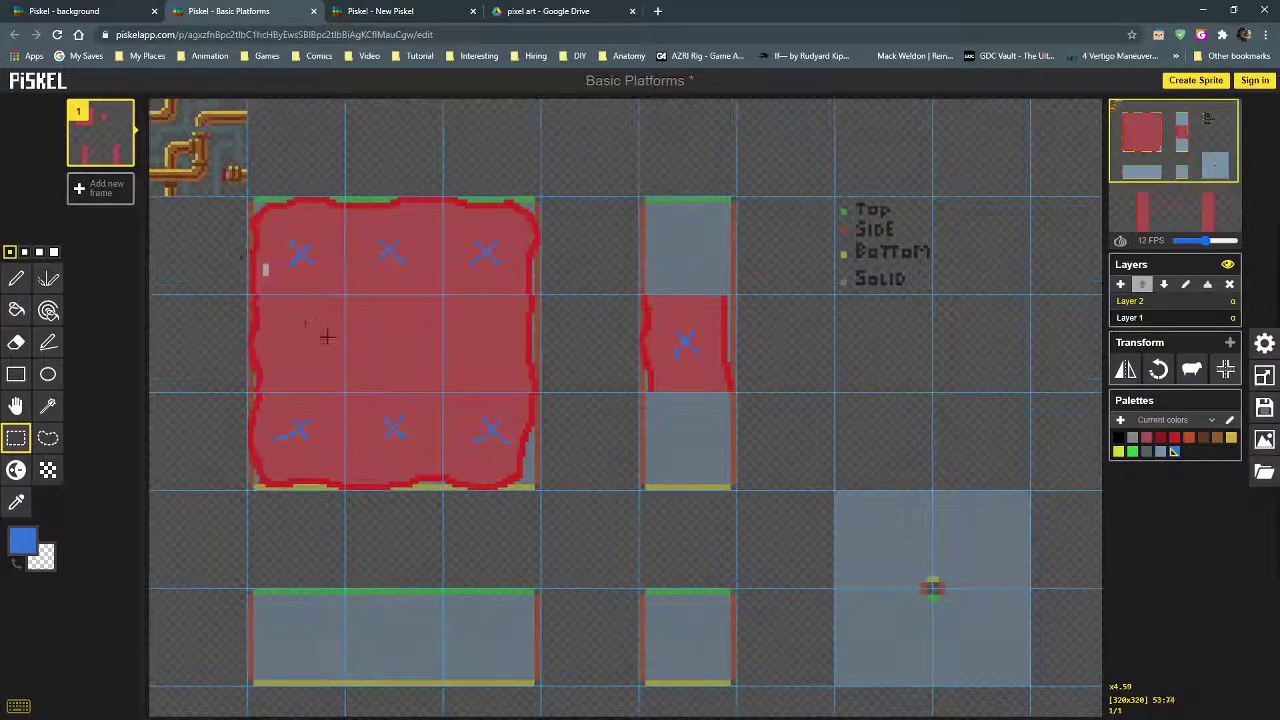
pyautogui.scroll(-3, 232, 270)
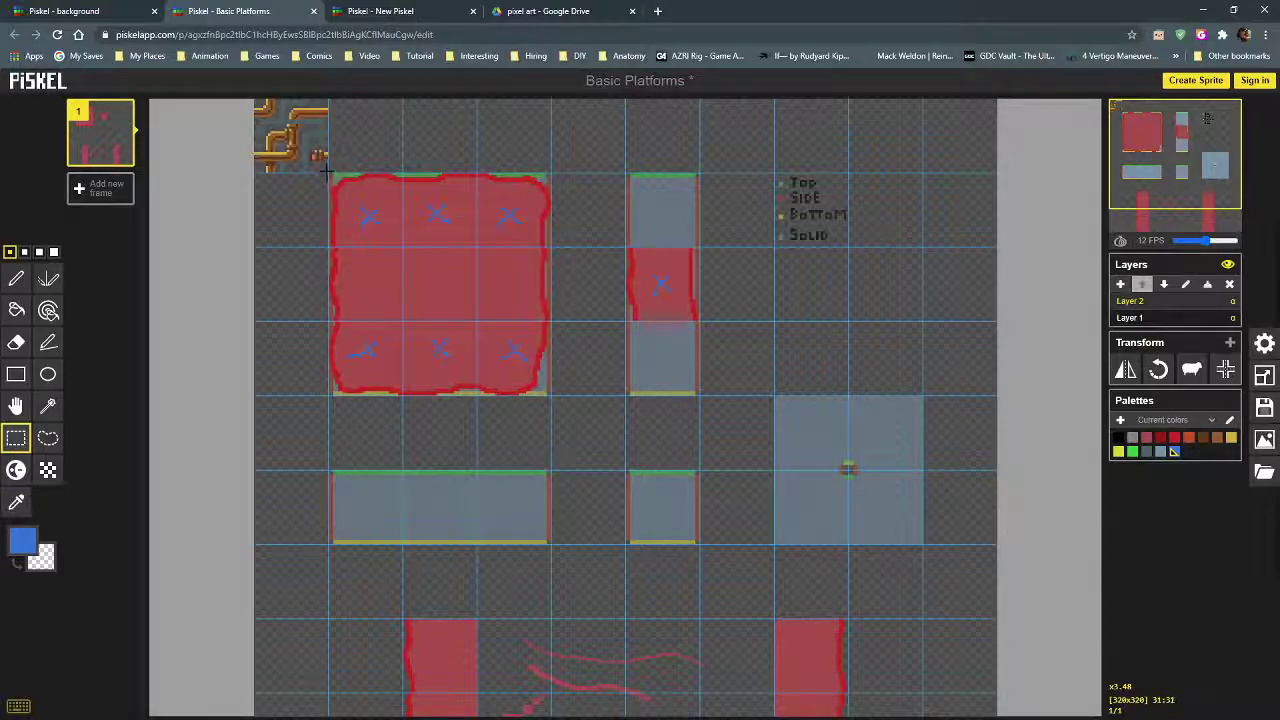
pyautogui.moveTo(327, 171); pyautogui.dragTo(257, 99)
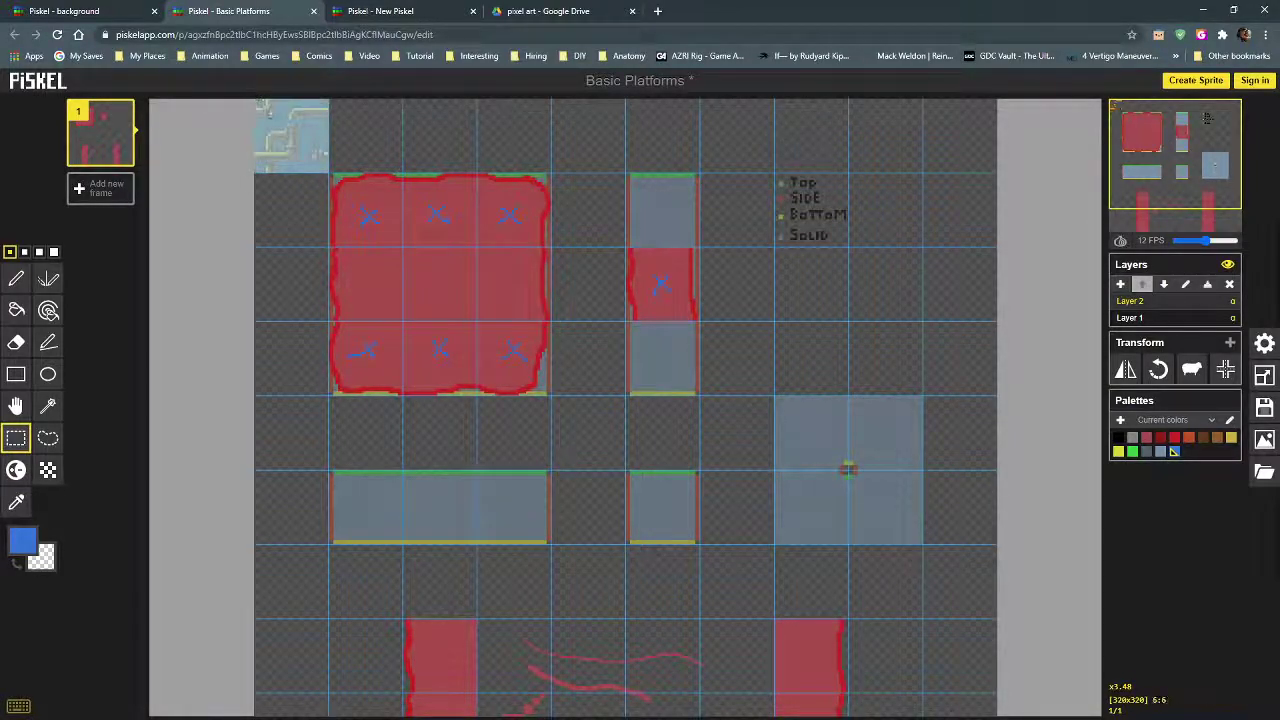
pyautogui.click(1120, 284)
pyautogui.moveTo(320, 136); pyautogui.dragTo(437, 268)
# Step: Place four more copies of the pipe tile above, below and on both sides of the center one, forming a cross
pyautogui.scroll(4, 440, 280)
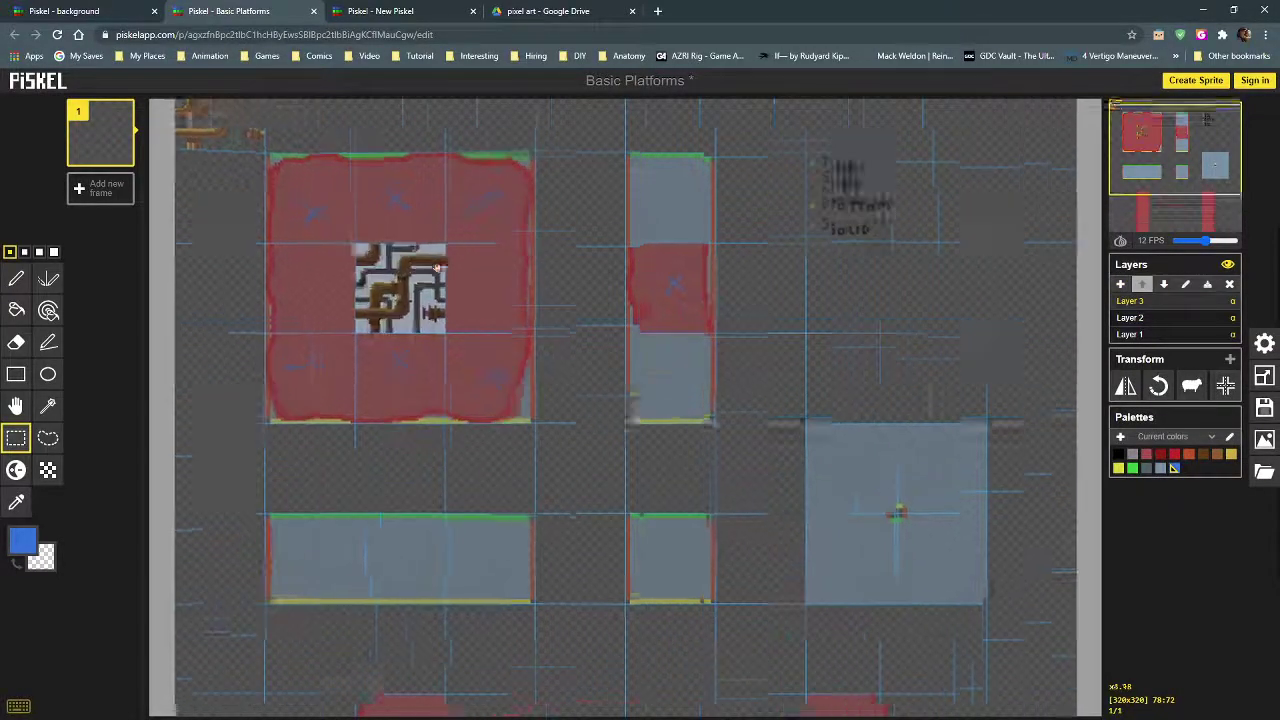
pyautogui.moveTo(350, 338); pyautogui.dragTo(533, 451, button='middle')
pyautogui.moveTo(513, 409); pyautogui.dragTo(344, 431)
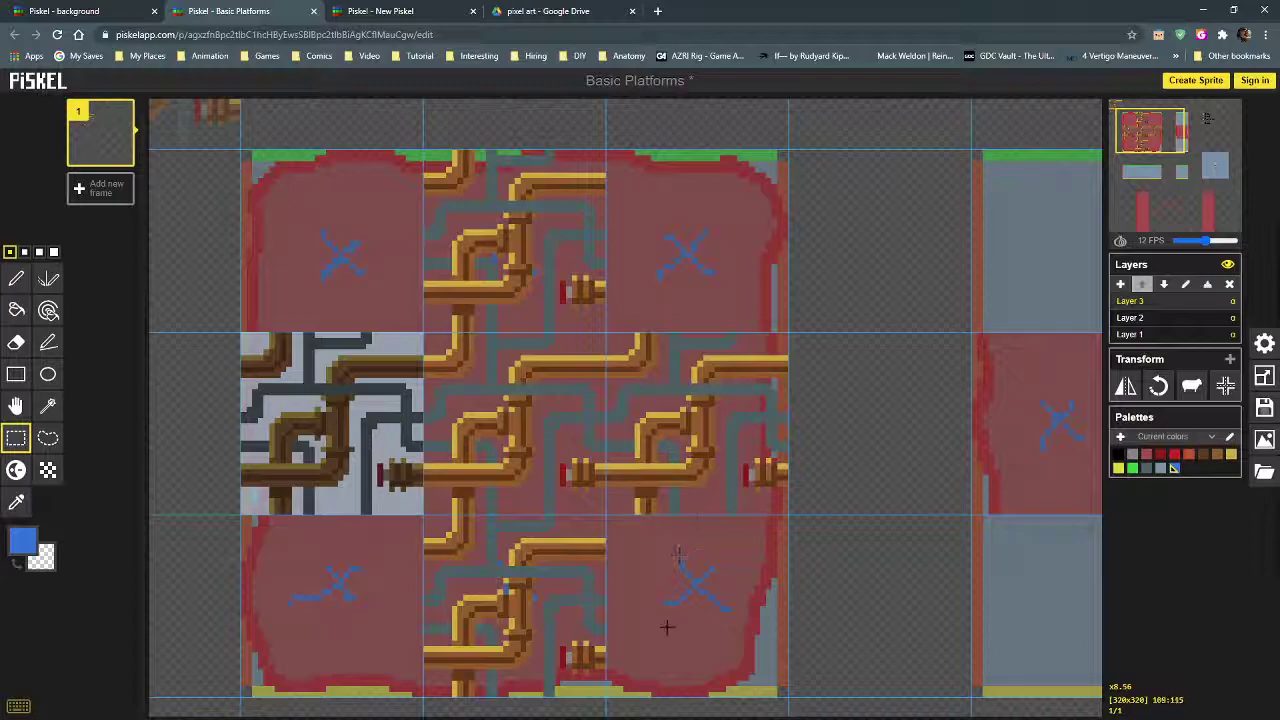
pyautogui.click(723, 515)
# Step: Erase the cut-off pipe fitting at the right edge of the block's middle-right tile with the 3-pixel Pen's transparent color
pyautogui.click(16, 279)
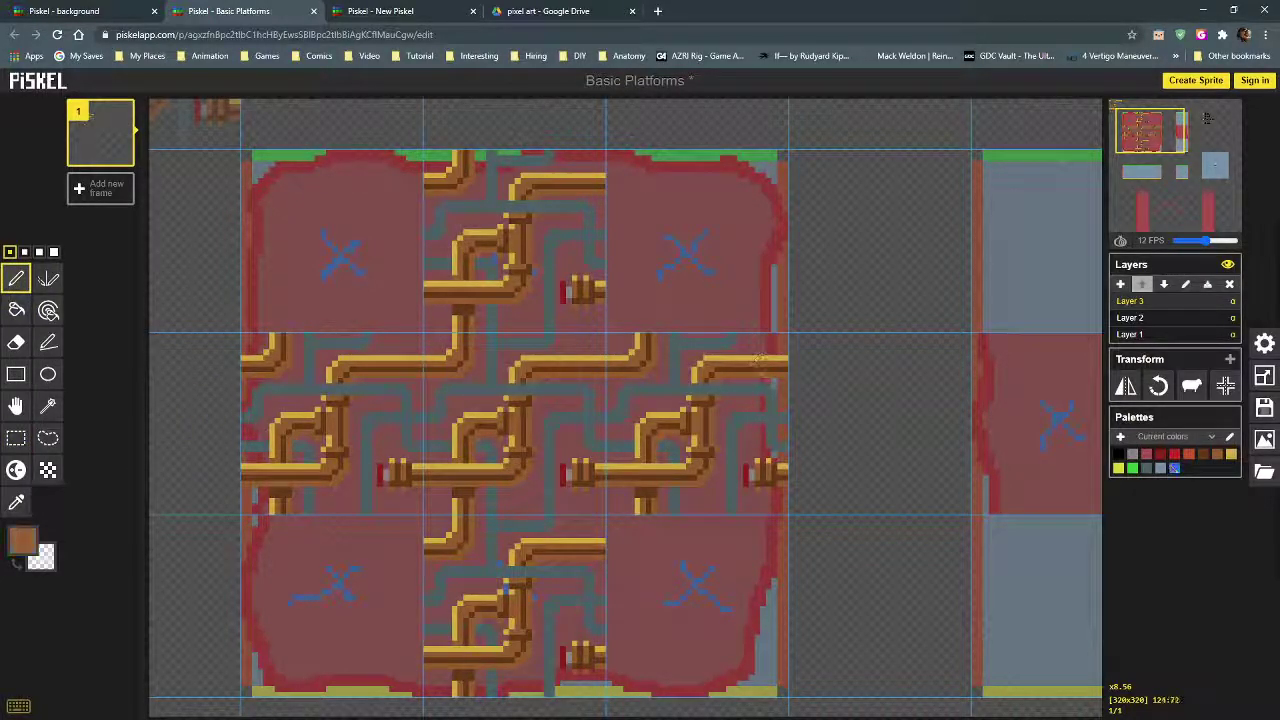
pyautogui.scroll(3, 758, 359)
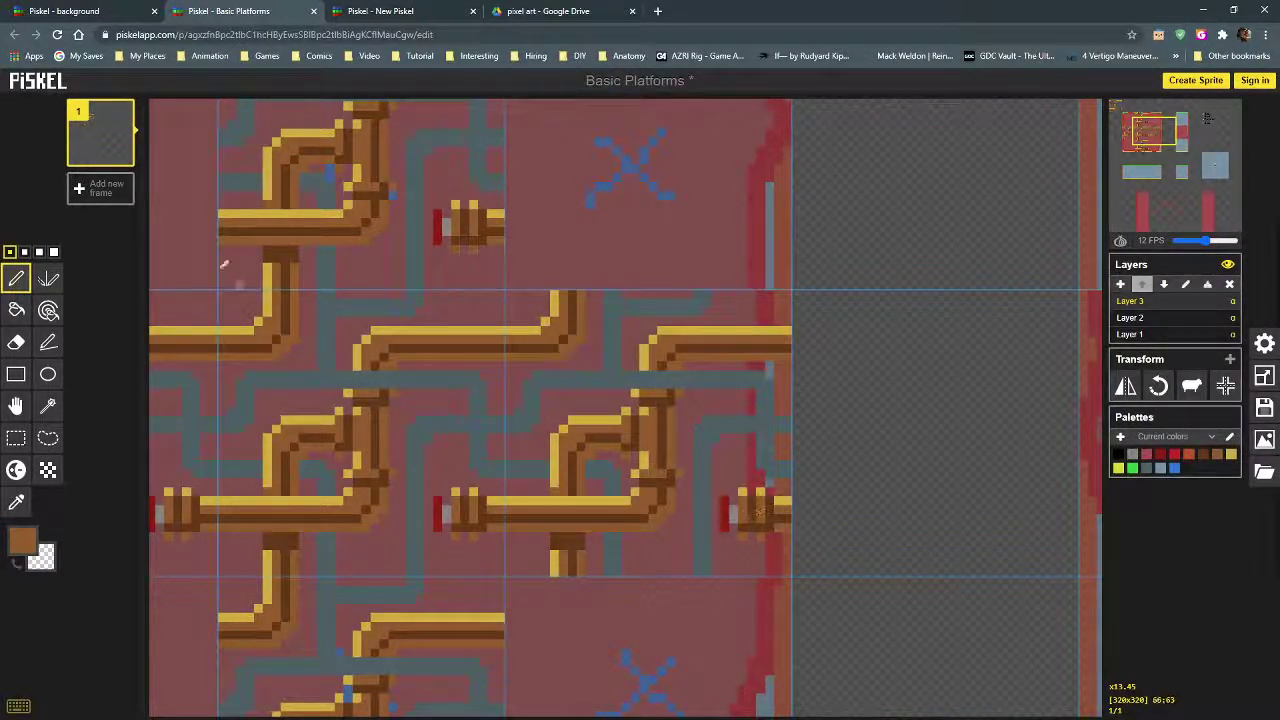
pyautogui.click(39, 251)
pyautogui.moveTo(797, 508)
pyautogui.mouseDown(button='right')
pyautogui.moveTo(757, 500)
pyautogui.moveTo(737, 517)
pyautogui.moveTo(789, 518)
pyautogui.mouseUp(button='right')
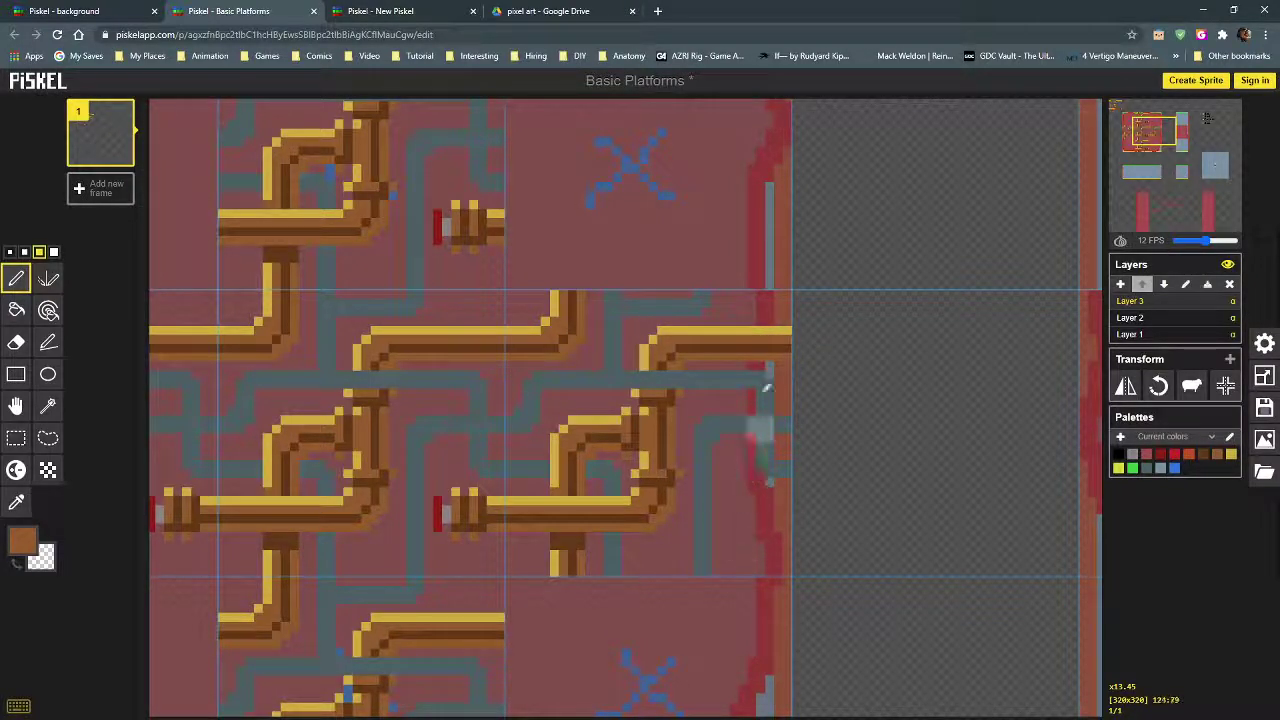
# Step: Paint a 4-pixel-wide brown pipe down the middle-right tile's outer edge and trim the horizontal pipe's overhanging end
pyautogui.click(24, 252)
pyautogui.click(54, 252)
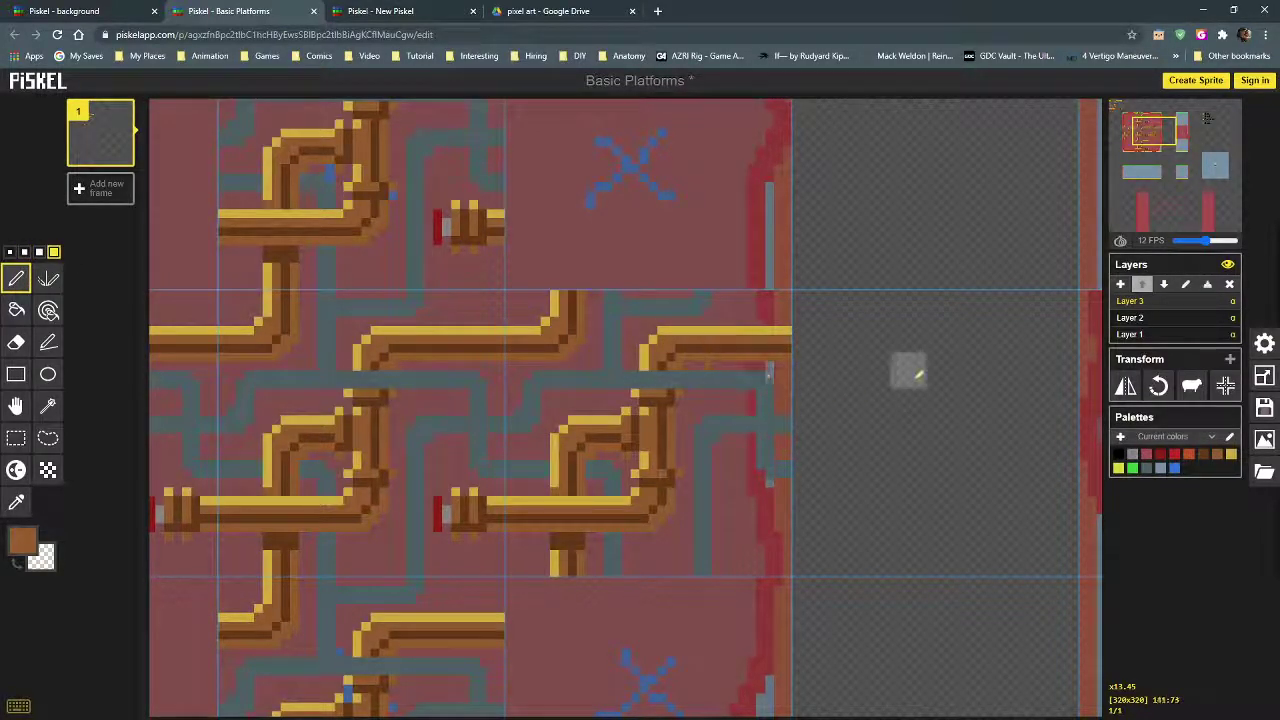
pyautogui.click(762, 374)
pyautogui.moveTo(762, 374); pyautogui.dragTo(762, 560)
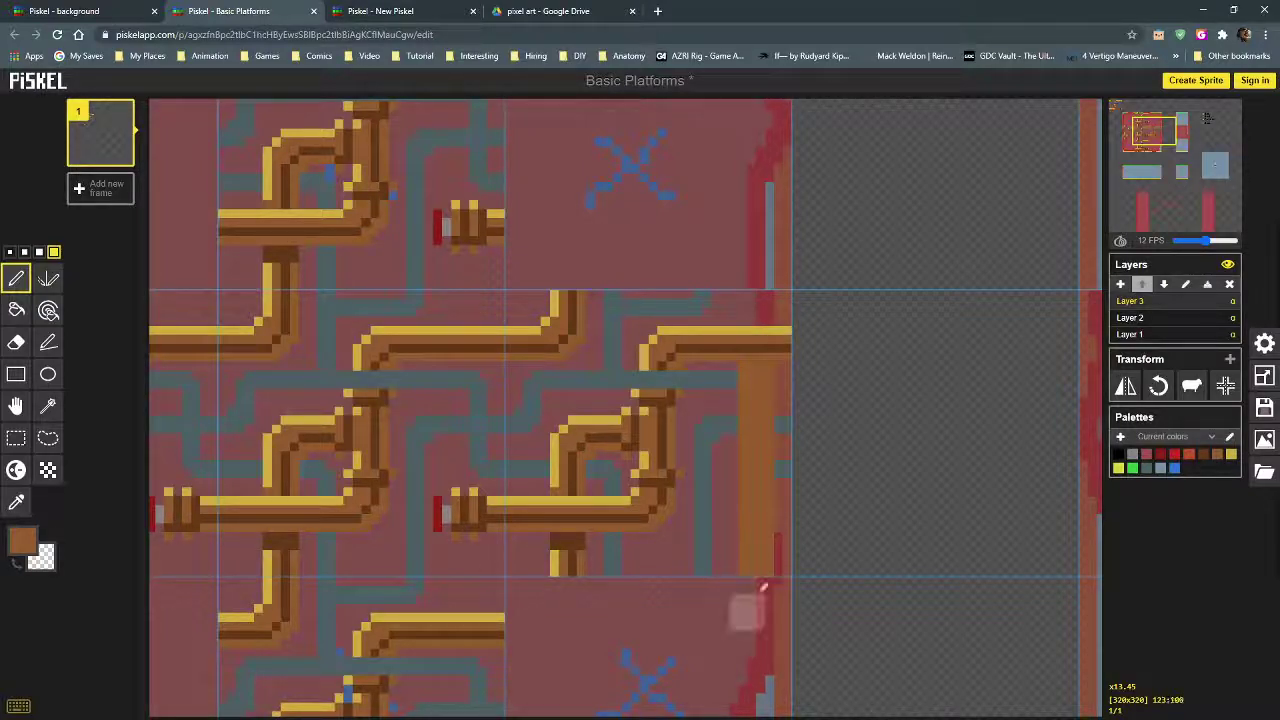
pyautogui.rightClick(797, 343)
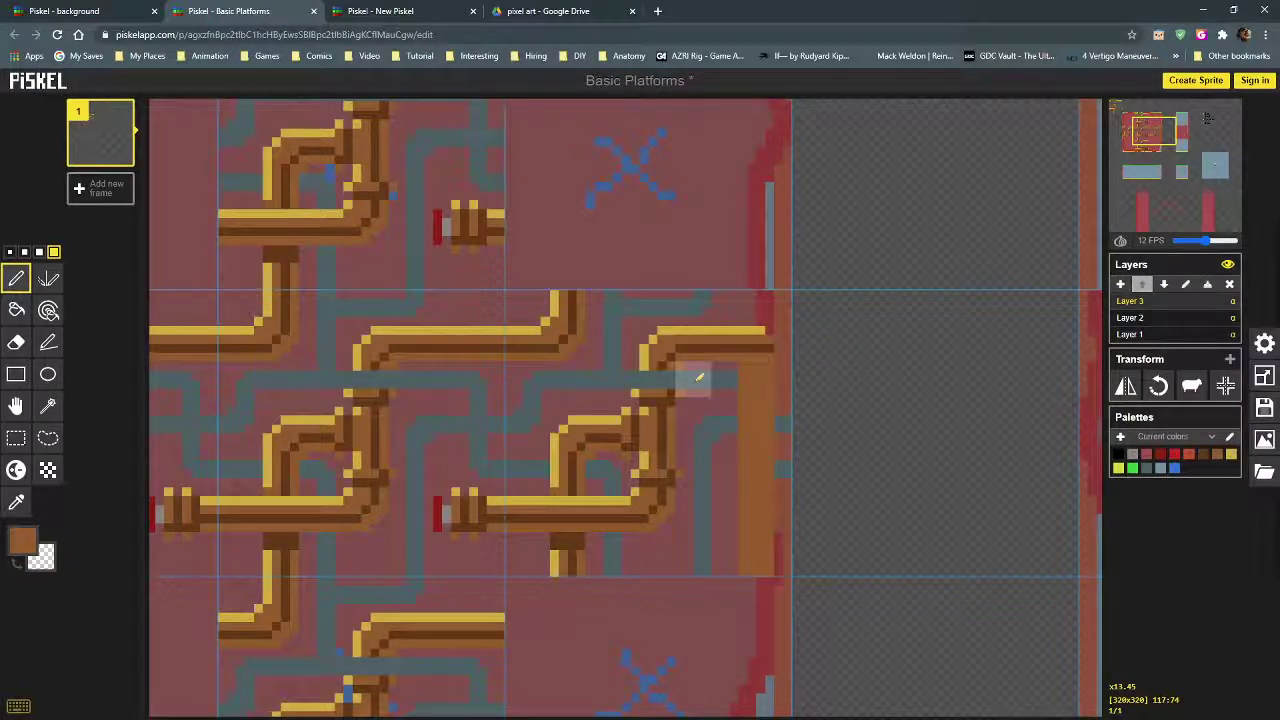
pyautogui.moveTo(803, 303)
pyautogui.mouseDown(button='right')
pyautogui.moveTo(777, 314)
pyautogui.moveTo(795, 323)
pyautogui.mouseUp(button='right')
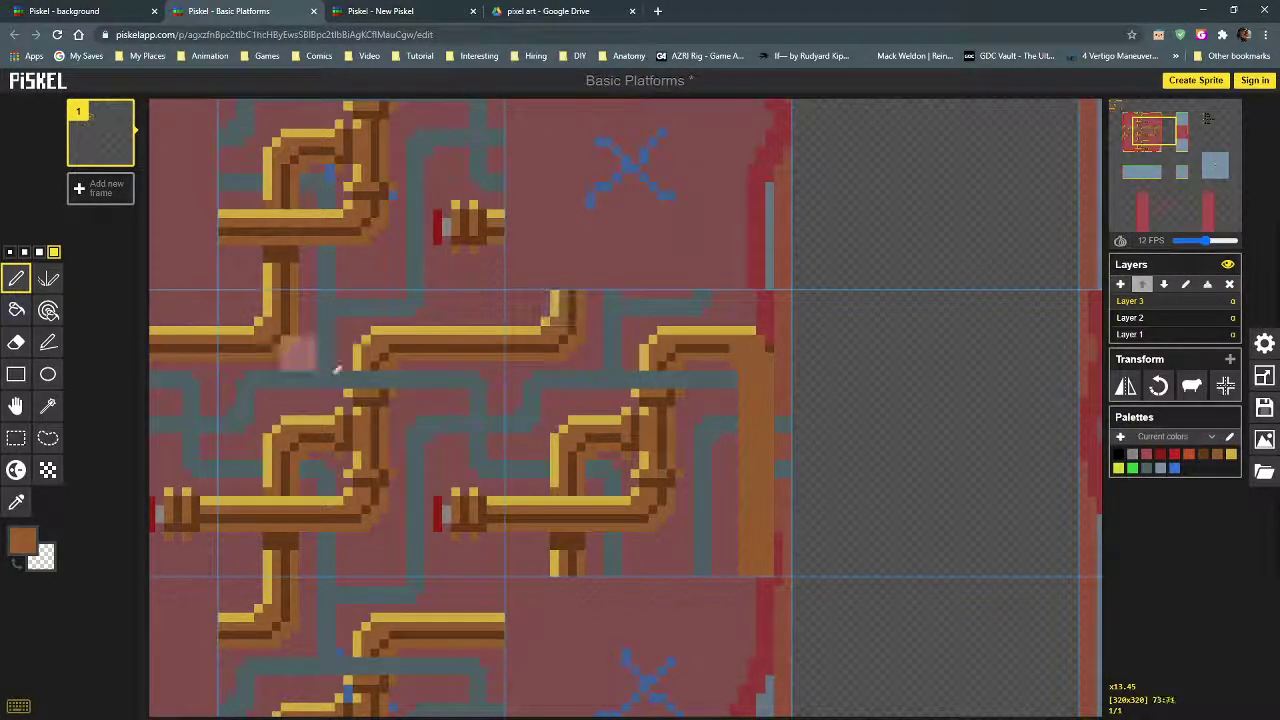
# Step: Paint rough brown pipes in the block's upper-right cell, one along its outer edges and one looping inside, joining the neighbouring tiles' pipes
pyautogui.scroll(-2, 590, 285)
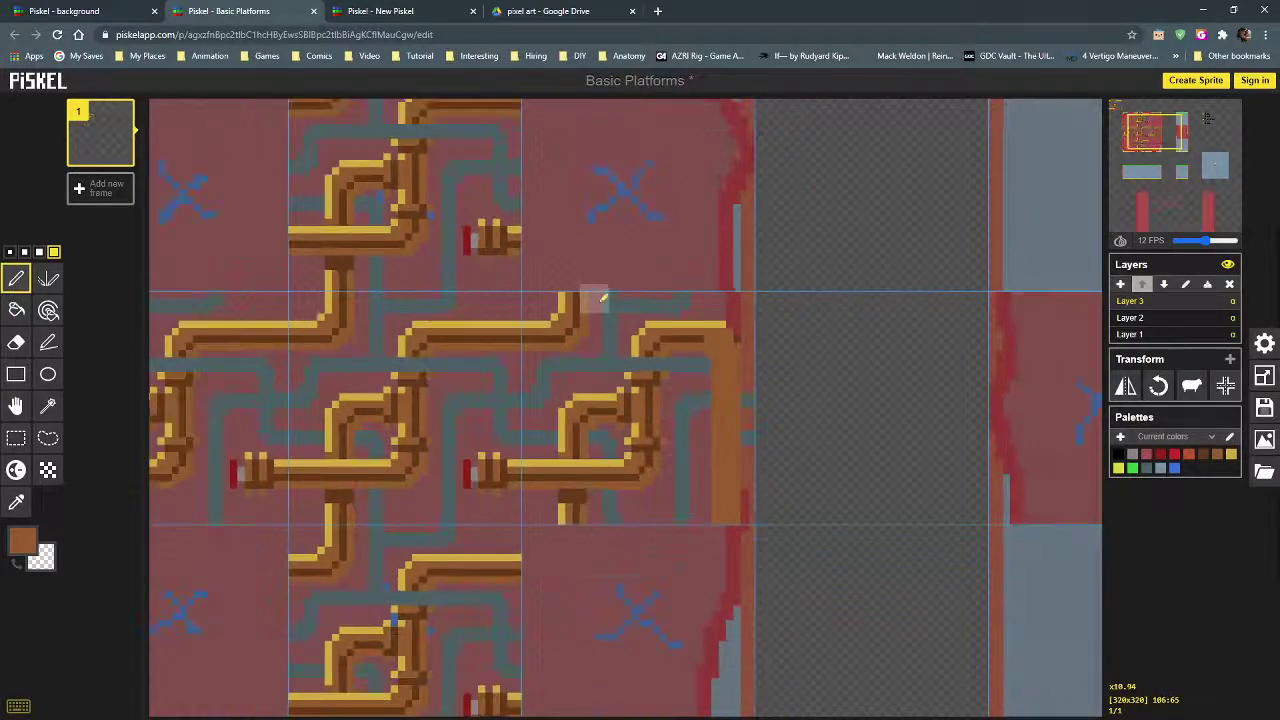
pyautogui.scroll(2, 598, 330)
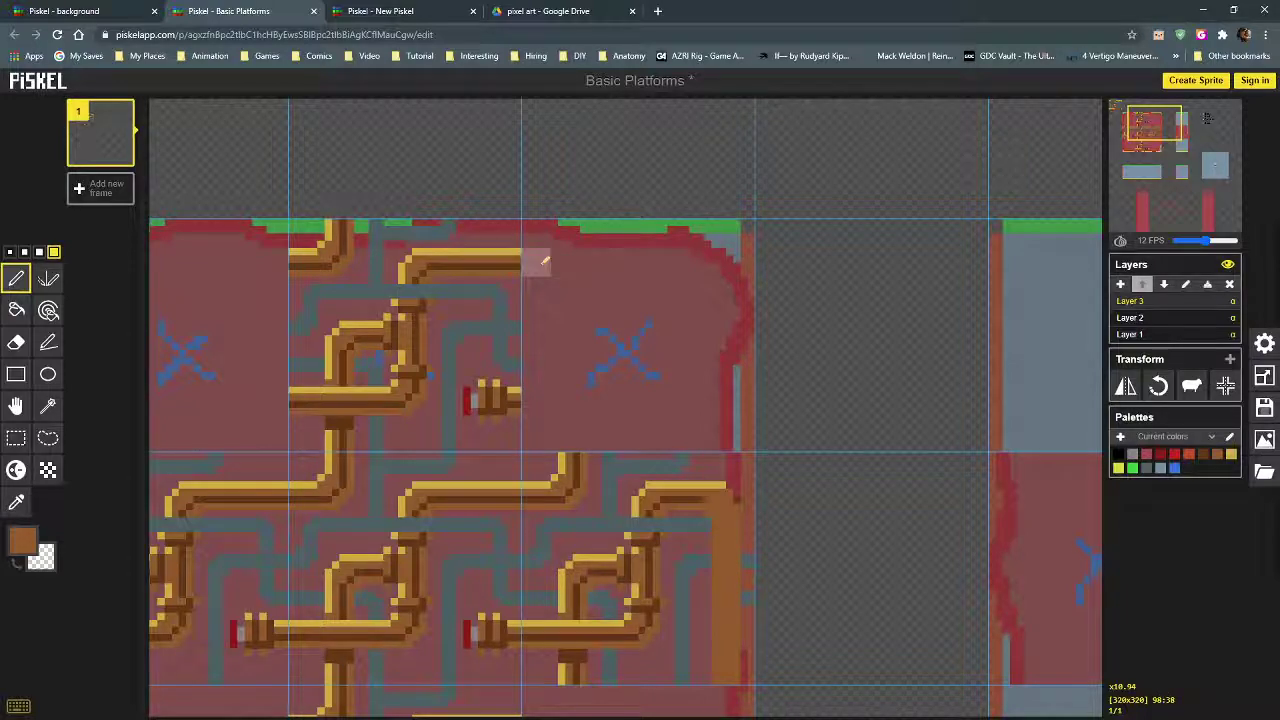
pyautogui.moveTo(544, 261); pyautogui.dragTo(557, 259)
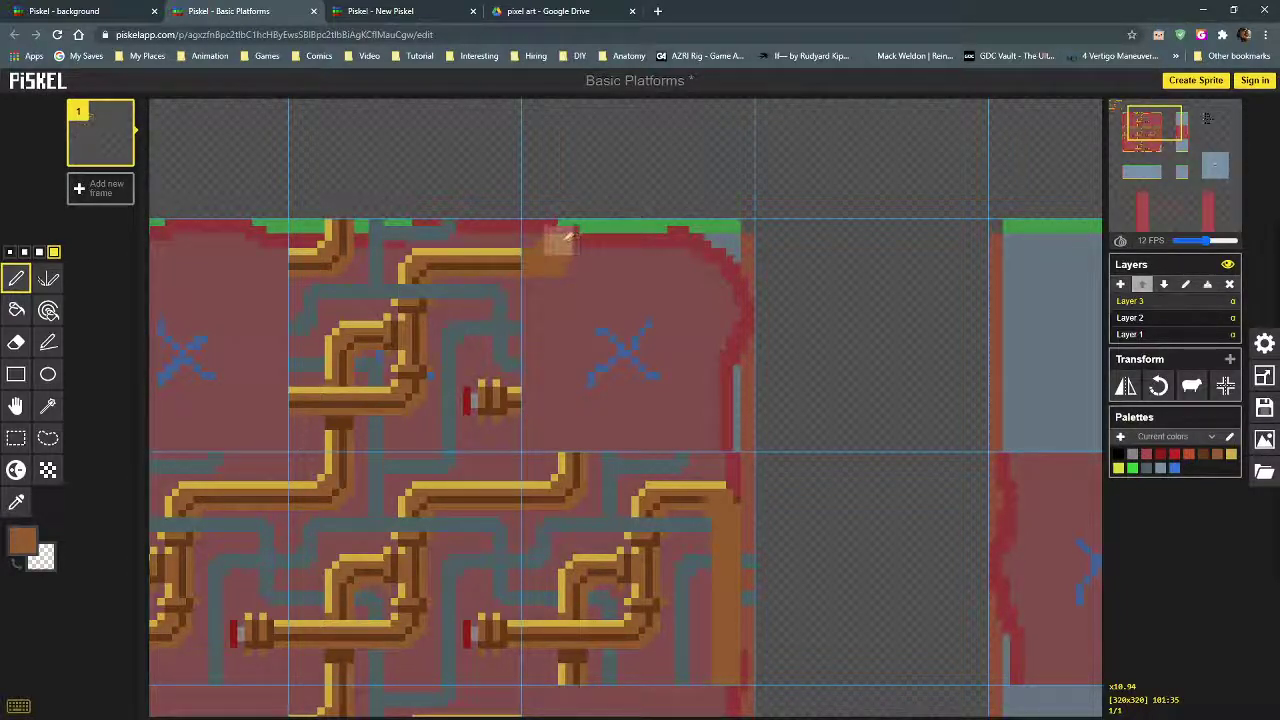
pyautogui.click(562, 272)
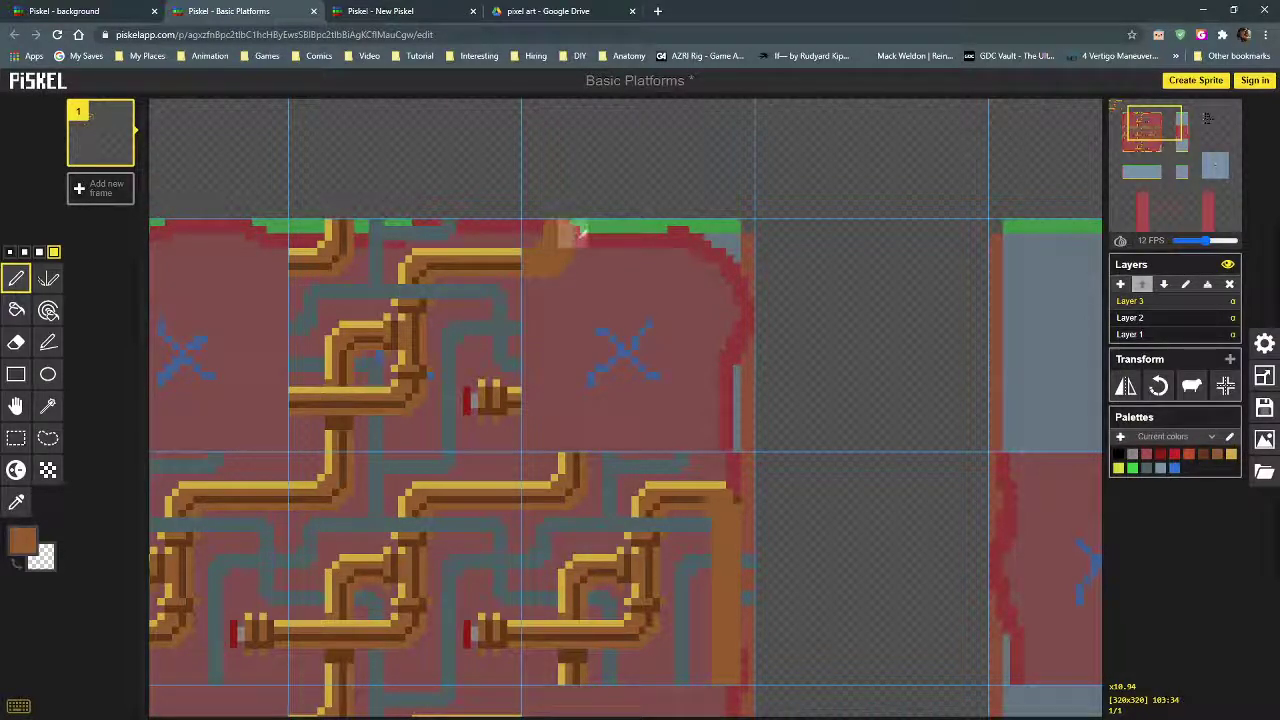
pyautogui.click(568, 234)
pyautogui.moveTo(543, 206)
pyautogui.mouseDown()
pyautogui.moveTo(625, 230)
pyautogui.moveTo(626, 245)
pyautogui.moveTo(604, 236)
pyautogui.moveTo(729, 235)
pyautogui.moveTo(748, 257)
pyautogui.moveTo(745, 306)
pyautogui.mouseUp()
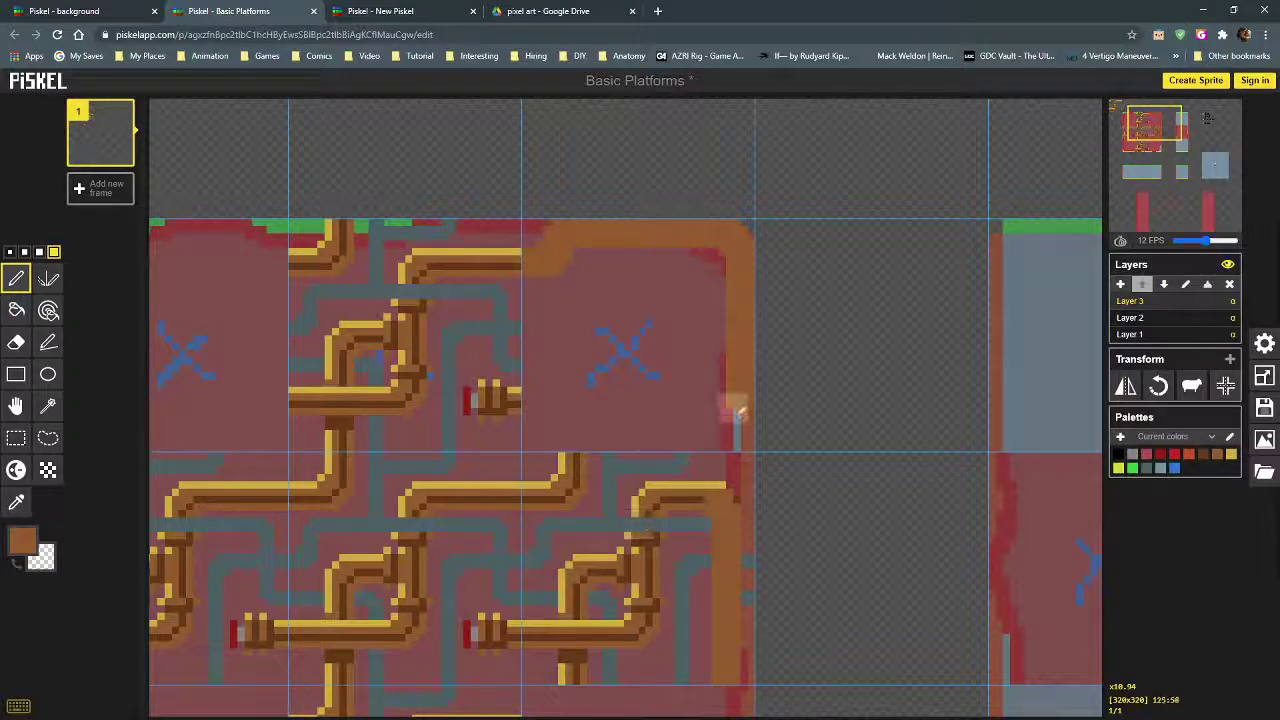
pyautogui.moveTo(748, 410)
pyautogui.mouseDown()
pyautogui.moveTo(606, 417)
pyautogui.moveTo(563, 446)
pyautogui.mouseUp()
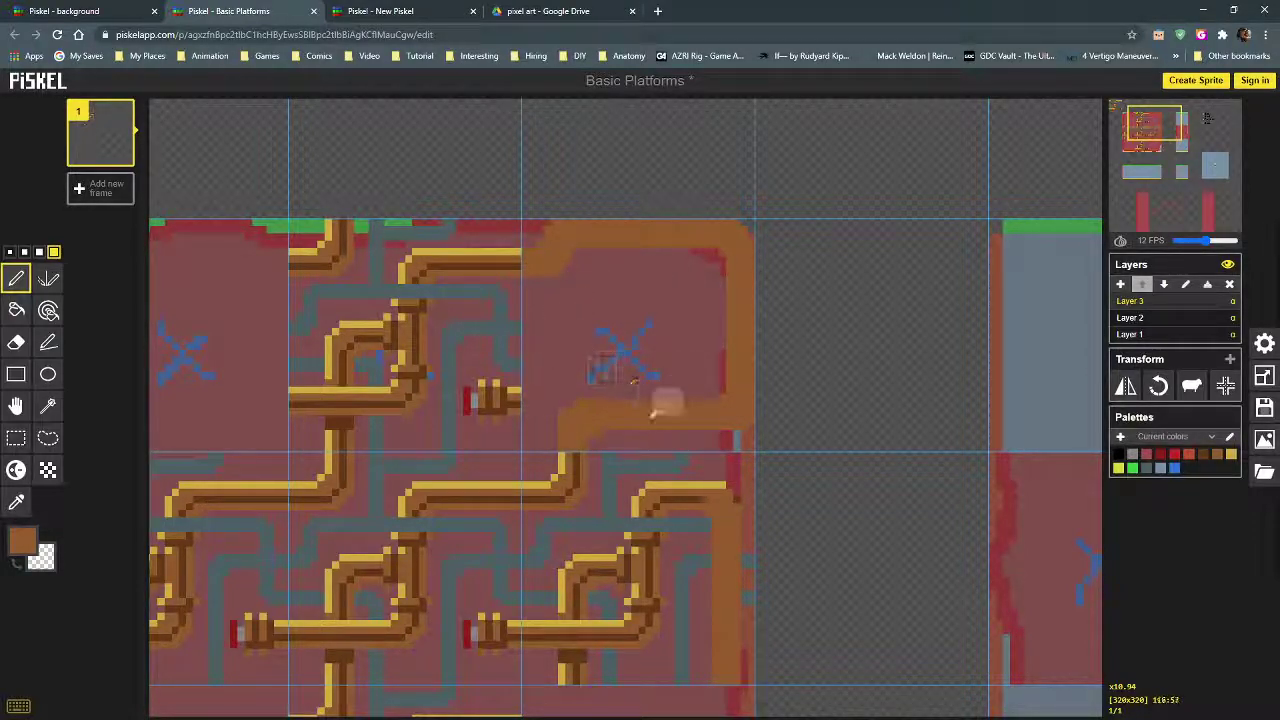
pyautogui.moveTo(615, 428)
pyautogui.mouseDown()
pyautogui.moveTo(653, 414)
pyautogui.moveTo(667, 300)
pyautogui.moveTo(594, 295)
pyautogui.moveTo(584, 354)
pyautogui.moveTo(527, 386)
pyautogui.mouseUp()
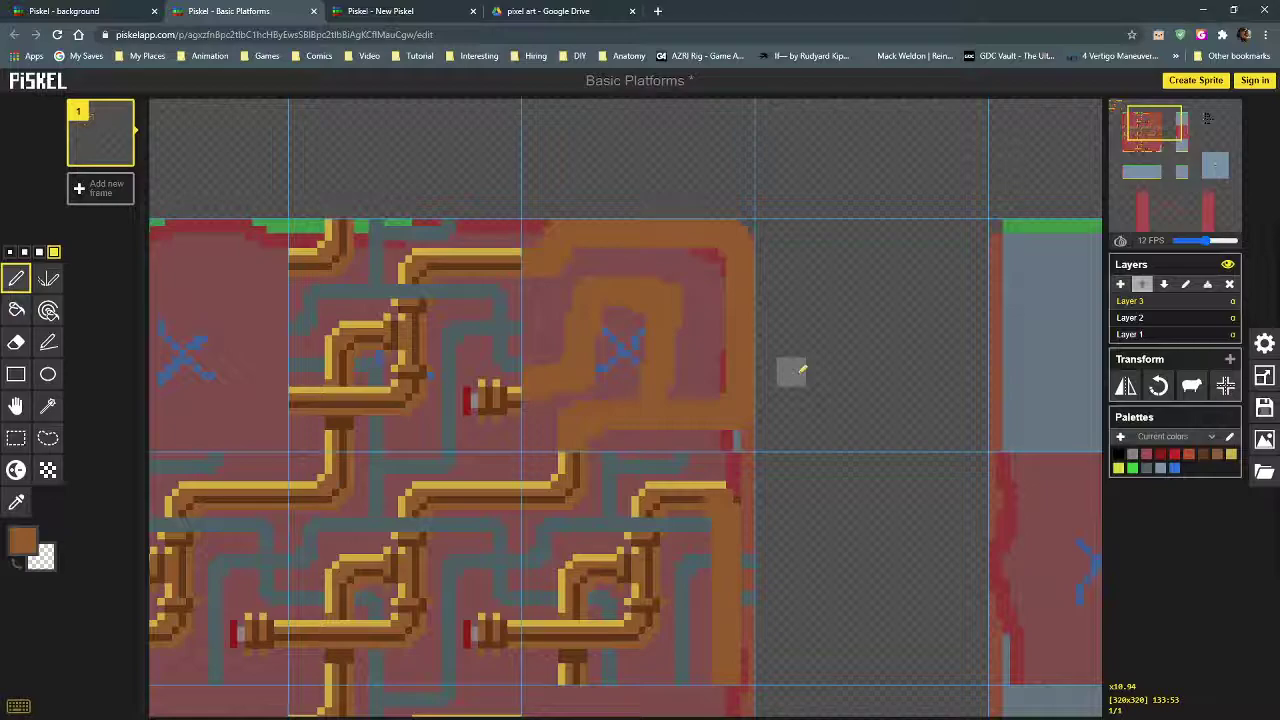
# Step: Paint rough winding brown pipes in the block's lower-right, lower-left and upper-left corner cells, connecting to the adjoining tiles
pyautogui.scroll(-4, 797, 371)
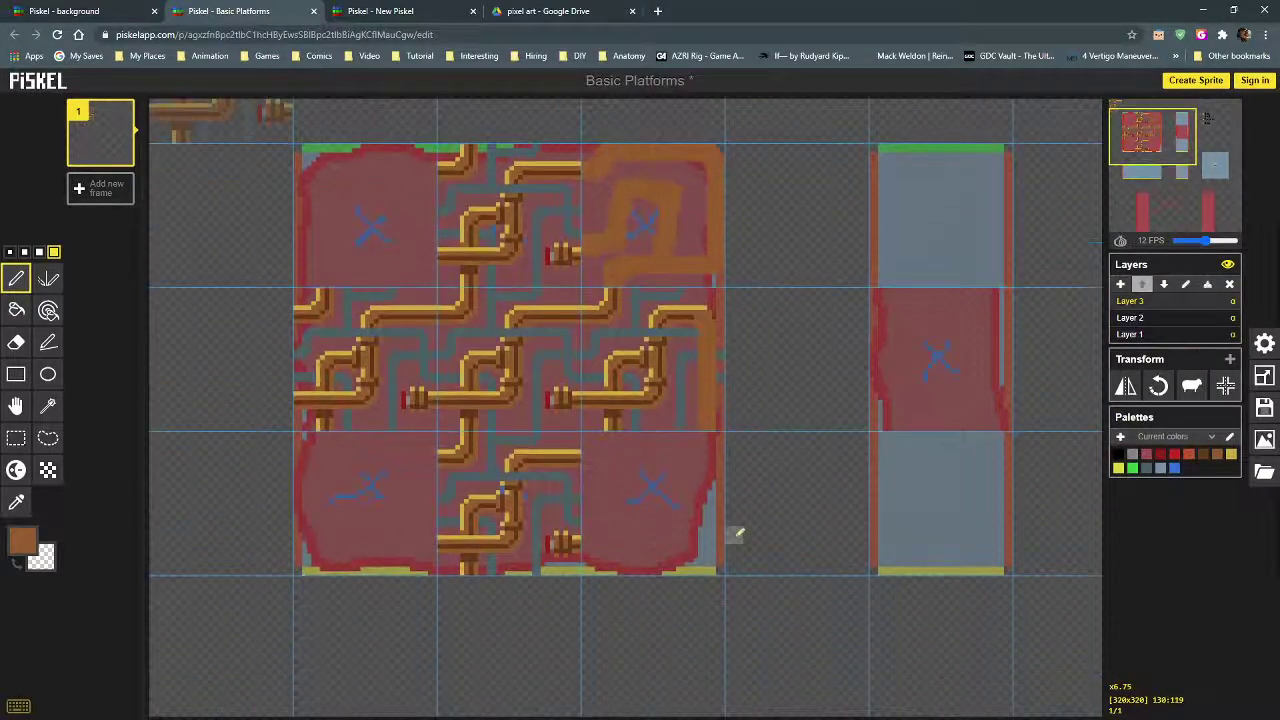
pyautogui.scroll(-1, 737, 510)
pyautogui.scroll(2, 700, 475)
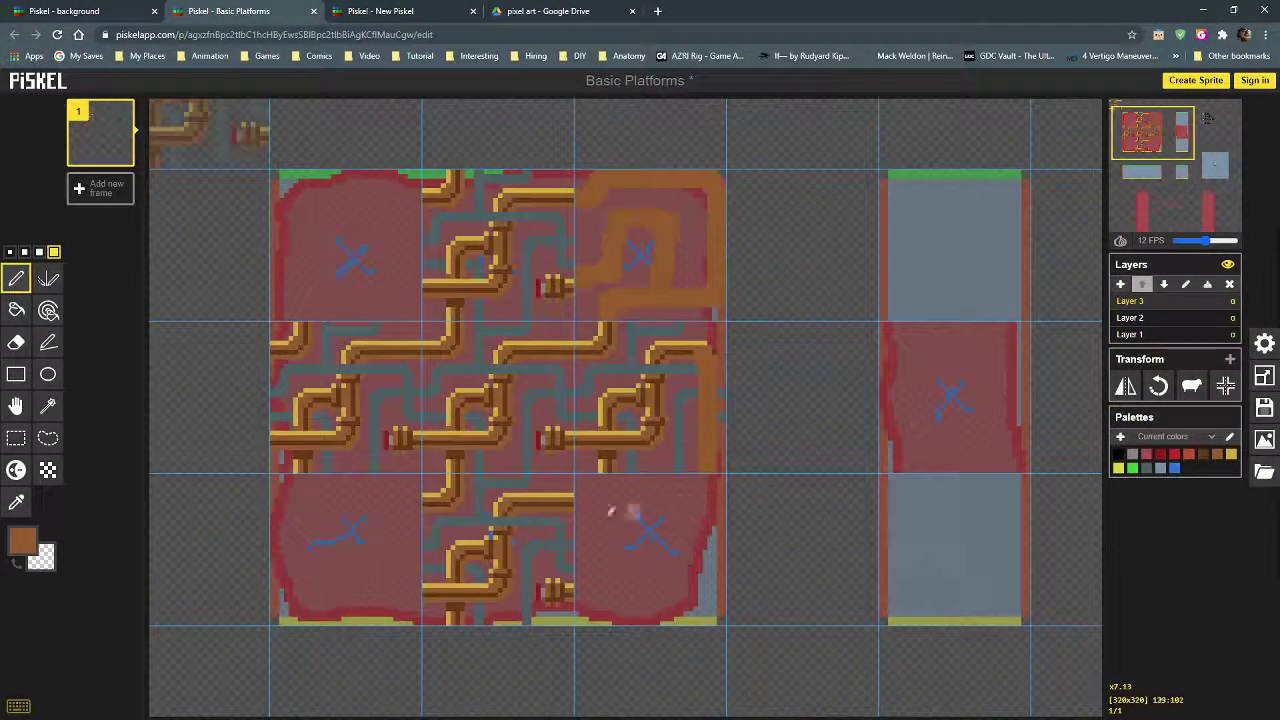
pyautogui.moveTo(578, 501)
pyautogui.mouseDown()
pyautogui.moveTo(612, 488)
pyautogui.moveTo(619, 573)
pyautogui.moveTo(587, 593)
pyautogui.moveTo(614, 547)
pyautogui.moveTo(635, 573)
pyautogui.moveTo(683, 589)
pyautogui.moveTo(707, 569)
pyautogui.moveTo(691, 491)
pyautogui.mouseUp()
pyautogui.moveTo(397, 549)
pyautogui.mouseDown()
pyautogui.moveTo(365, 536)
pyautogui.moveTo(365, 592)
pyautogui.moveTo(300, 594)
pyautogui.moveTo(294, 498)
pyautogui.moveTo(334, 509)
pyautogui.moveTo(367, 490)
pyautogui.moveTo(416, 498)
pyautogui.mouseUp()
pyautogui.moveTo(414, 284)
pyautogui.mouseDown()
pyautogui.moveTo(355, 254)
pyautogui.moveTo(380, 216)
pyautogui.moveTo(370, 192)
pyautogui.moveTo(335, 199)
pyautogui.moveTo(452, 214)
pyautogui.moveTo(377, 198)
pyautogui.moveTo(407, 192)
pyautogui.moveTo(309, 206)
pyautogui.moveTo(296, 234)
pyautogui.moveTo(316, 316)
pyautogui.mouseUp()
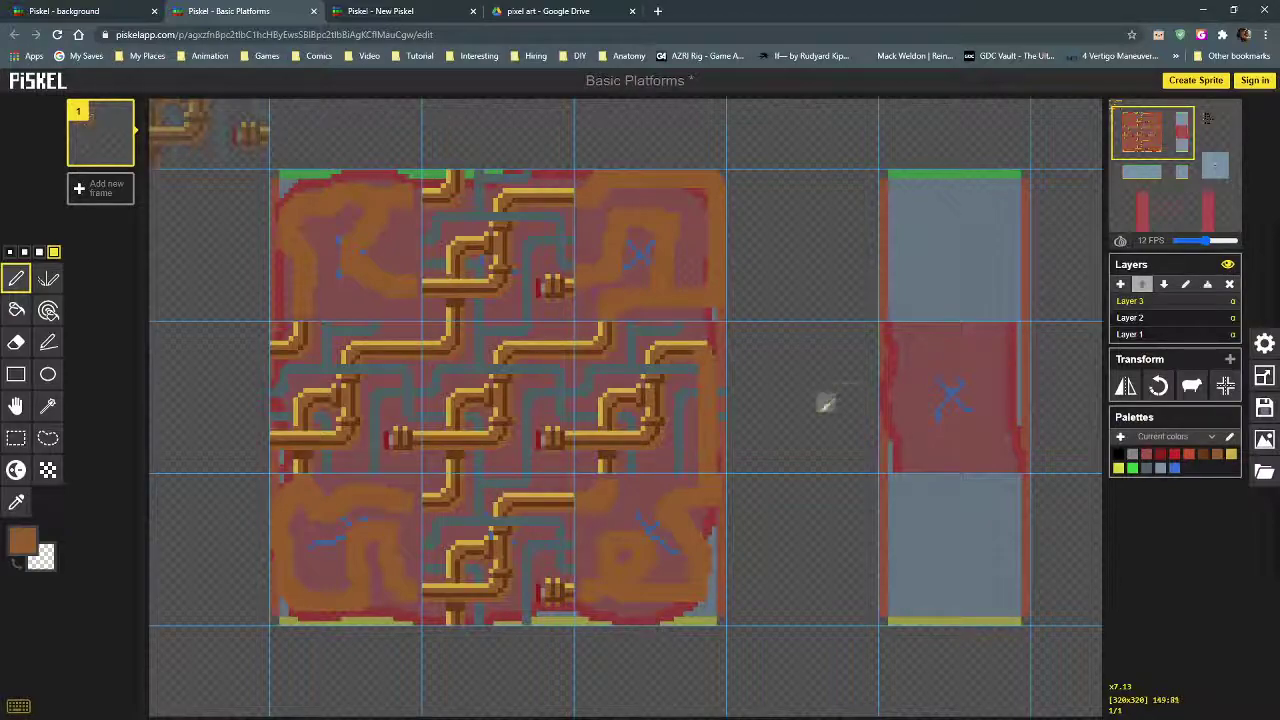
# Step: Examine the pipe-filled block against the other platform shapes, switching through Layer 2 and Layer 1 and back to Layer 3
pyautogui.scroll(-3, 760, 450)
pyautogui.scroll(-1, 603, 446)
pyautogui.scroll(2, 760, 517)
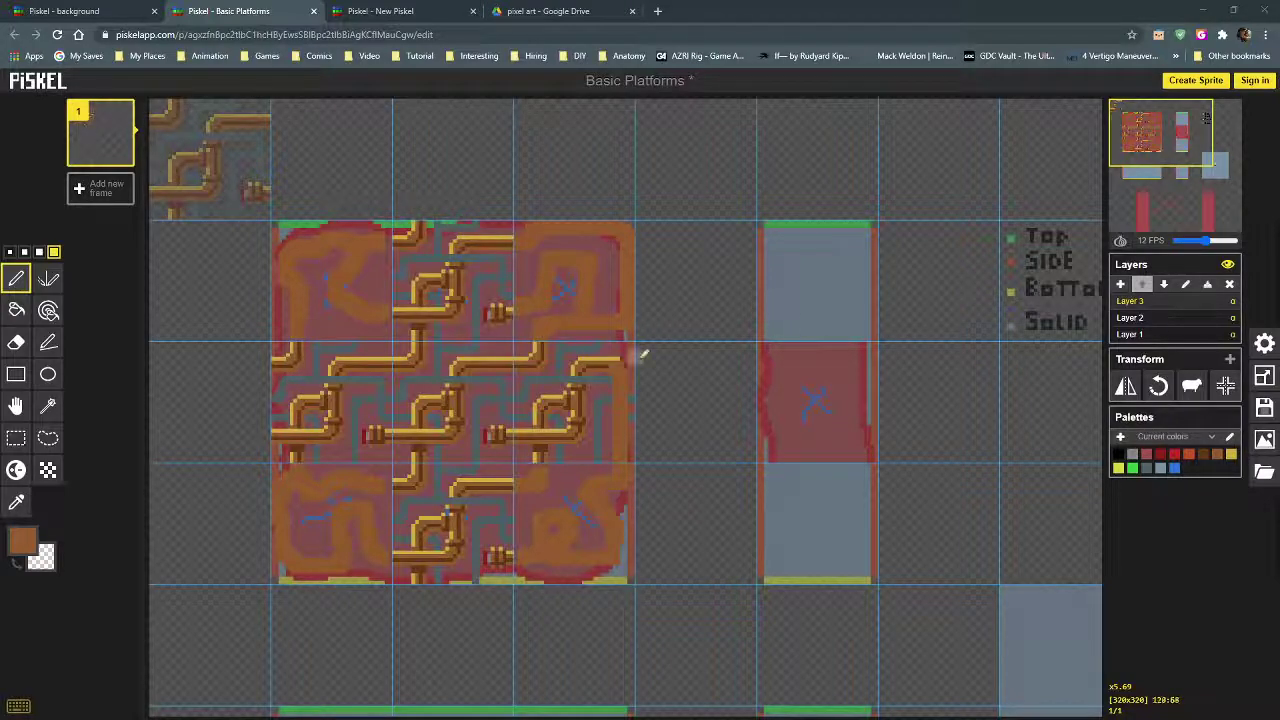
pyautogui.scroll(-1, 645, 352)
pyautogui.scroll(2, 623, 349)
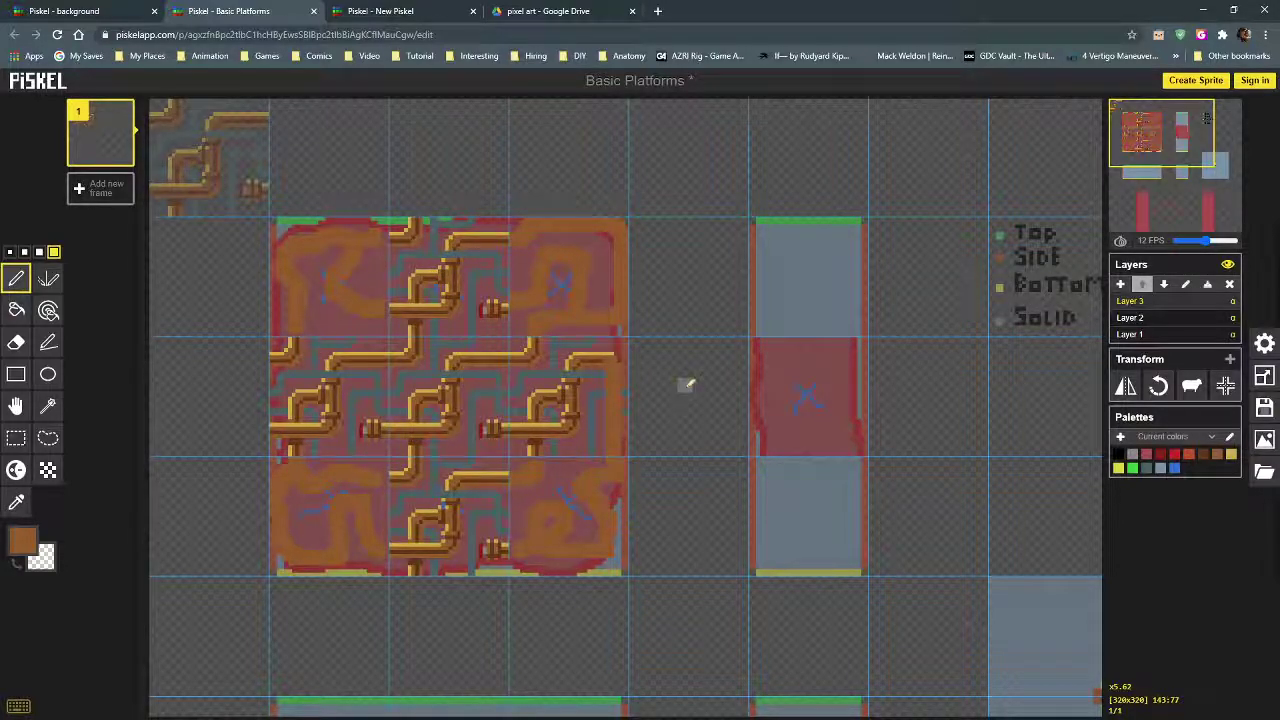
pyautogui.click(1185, 318)
pyautogui.click(1178, 335)
pyautogui.click(1172, 318)
pyautogui.click(1166, 302)
pyautogui.scroll(-3, 900, 443)
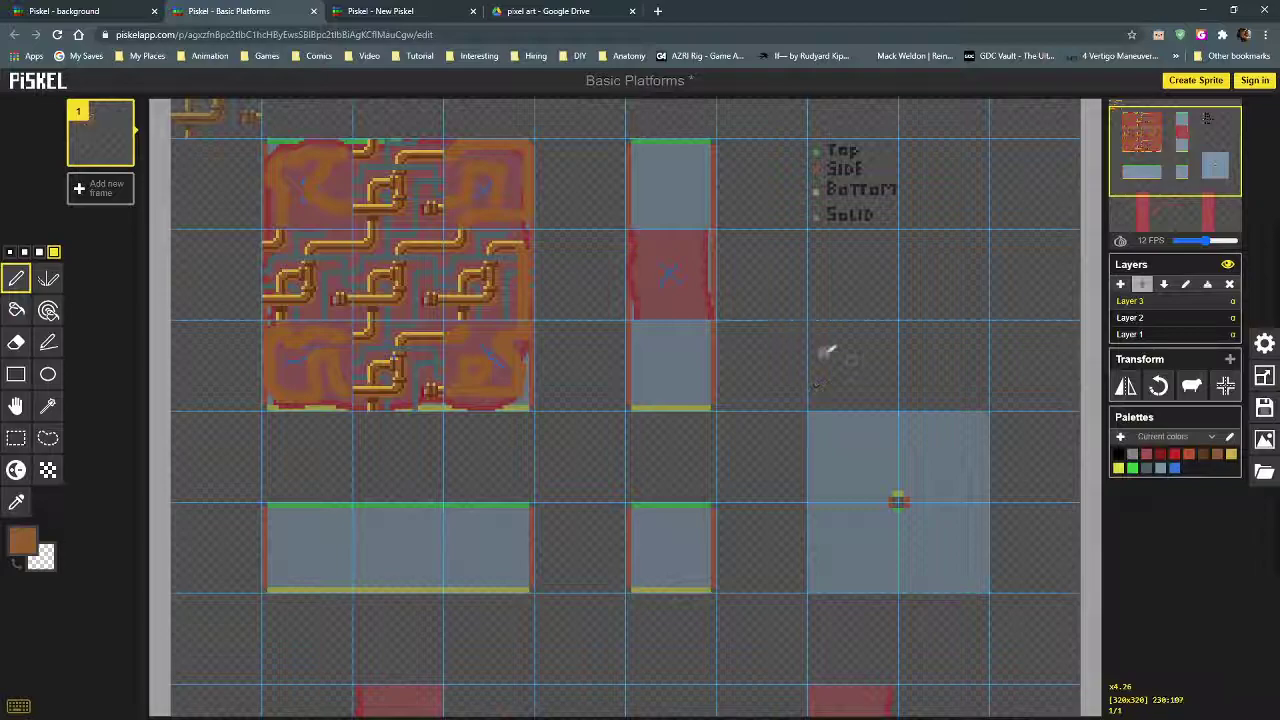
pyautogui.moveTo(829, 350); pyautogui.dragTo(826, 366, button='middle')
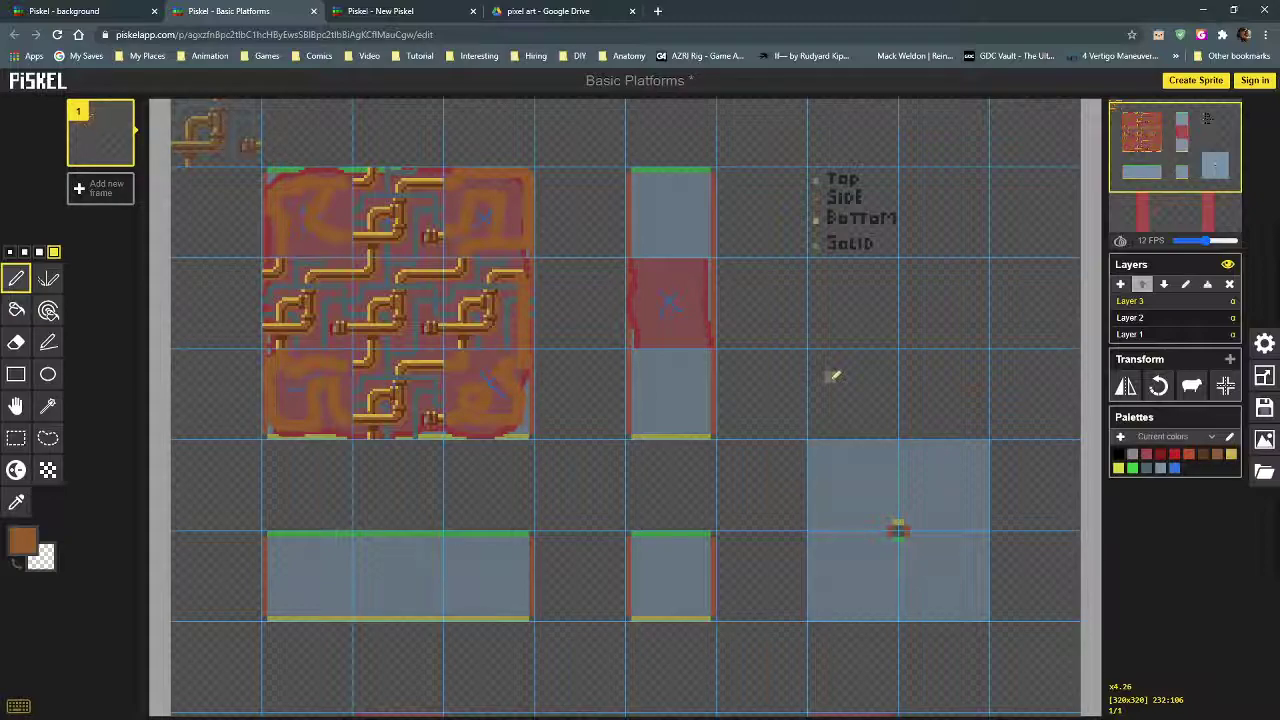
pyautogui.scroll(1, 700, 242)
pyautogui.scroll(1, 610, 200)
pyautogui.scroll(3, 612, 207)
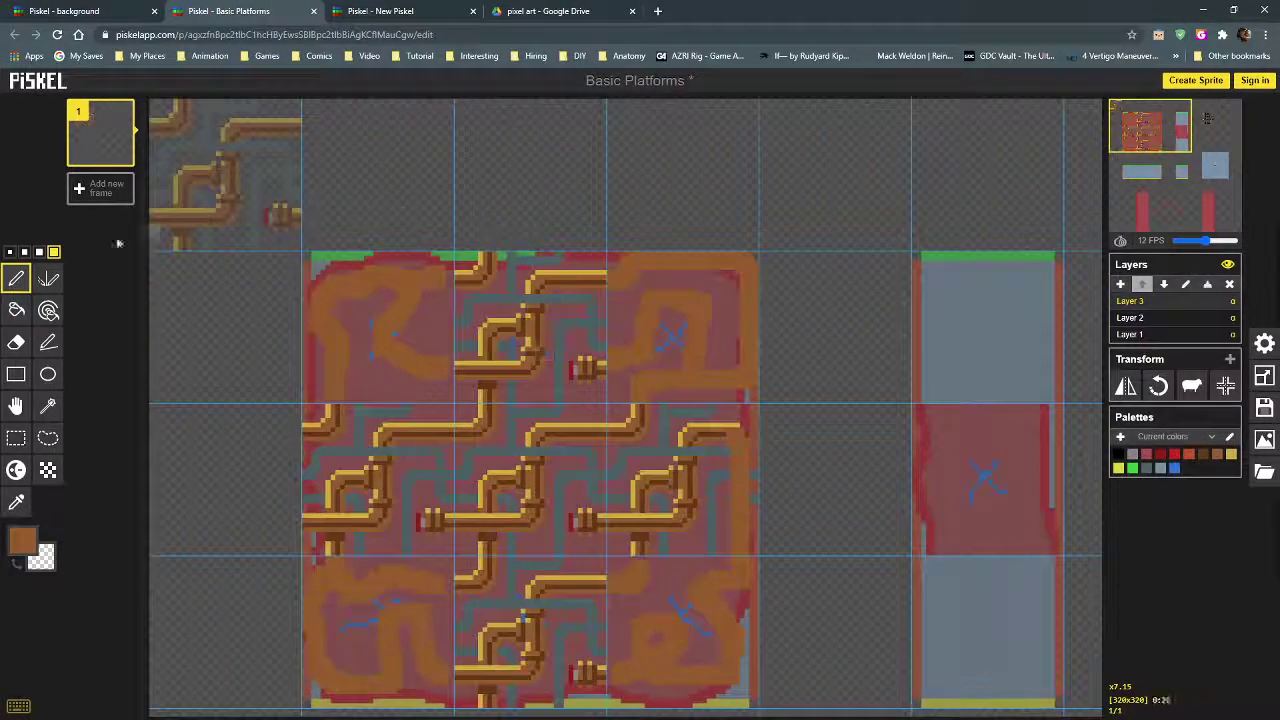
# Step: Sketch thin 1-pixel brown details above the large block's upper edge, including small tufts and a capped vertical pipe
pyautogui.click(9, 252)
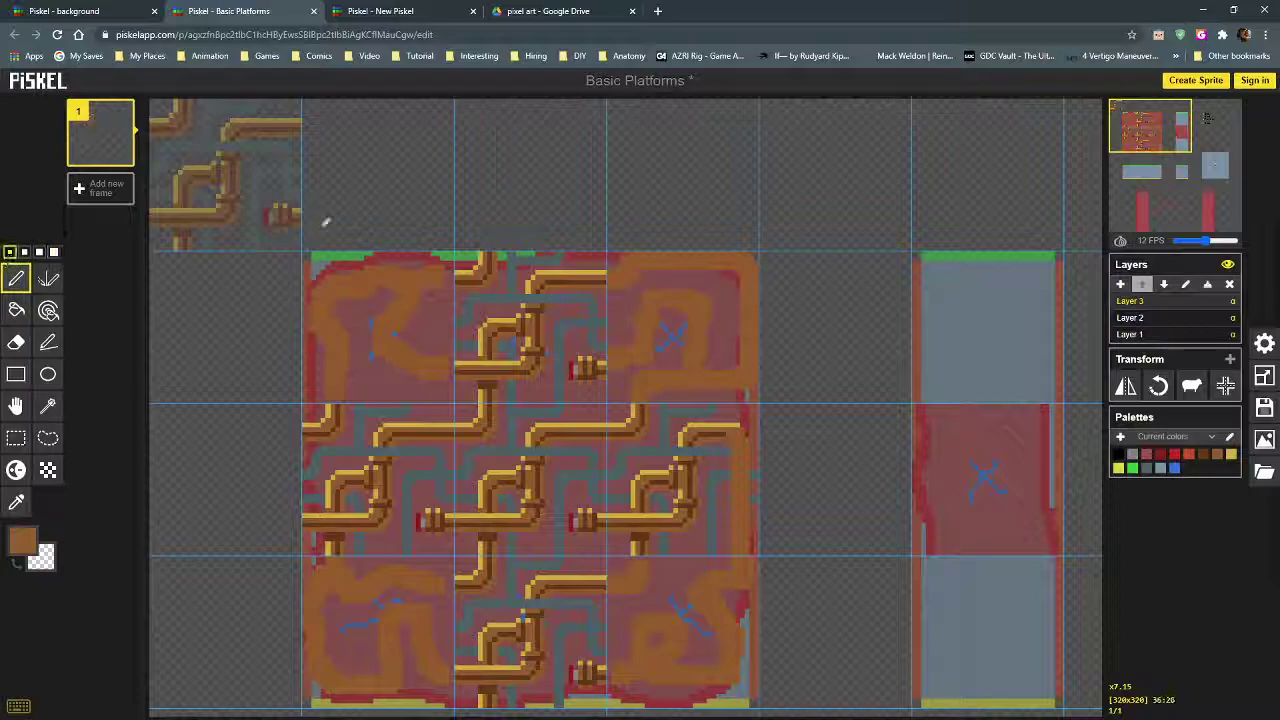
pyautogui.moveTo(338, 244); pyautogui.dragTo(349, 229)
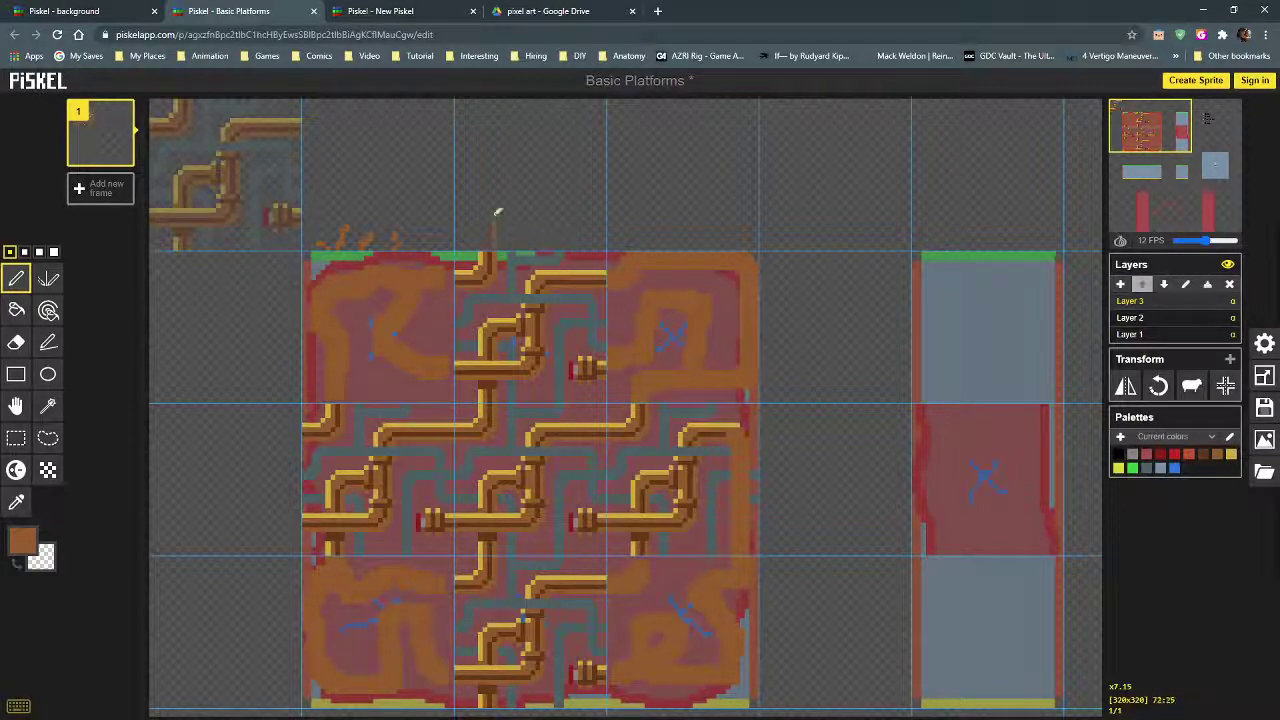
pyautogui.moveTo(528, 246)
pyautogui.mouseDown()
pyautogui.moveTo(589, 216)
pyautogui.moveTo(578, 233)
pyautogui.moveTo(508, 236)
pyautogui.moveTo(602, 250)
pyautogui.moveTo(583, 187)
pyautogui.moveTo(553, 189)
pyautogui.moveTo(581, 203)
pyautogui.moveTo(579, 190)
pyautogui.moveTo(569, 232)
pyautogui.mouseUp()
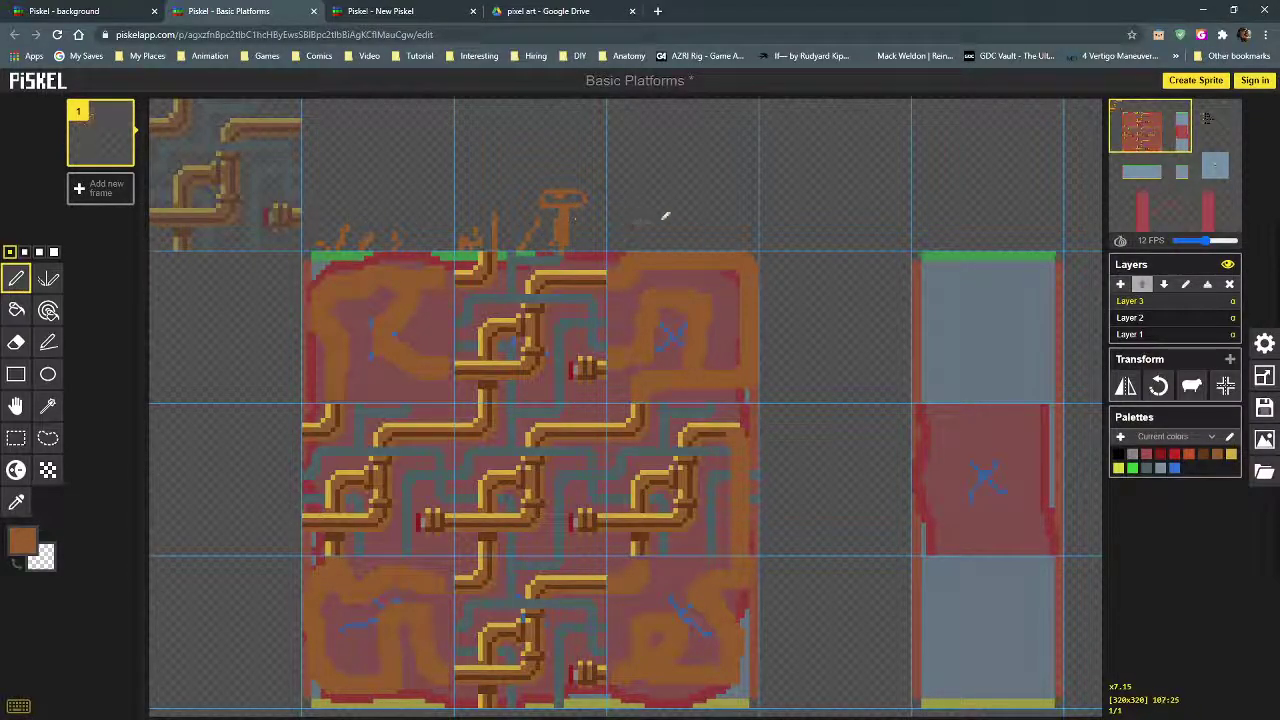
pyautogui.scroll(-2, 694, 209)
pyautogui.moveTo(677, 249); pyautogui.dragTo(586, 250, button='middle')
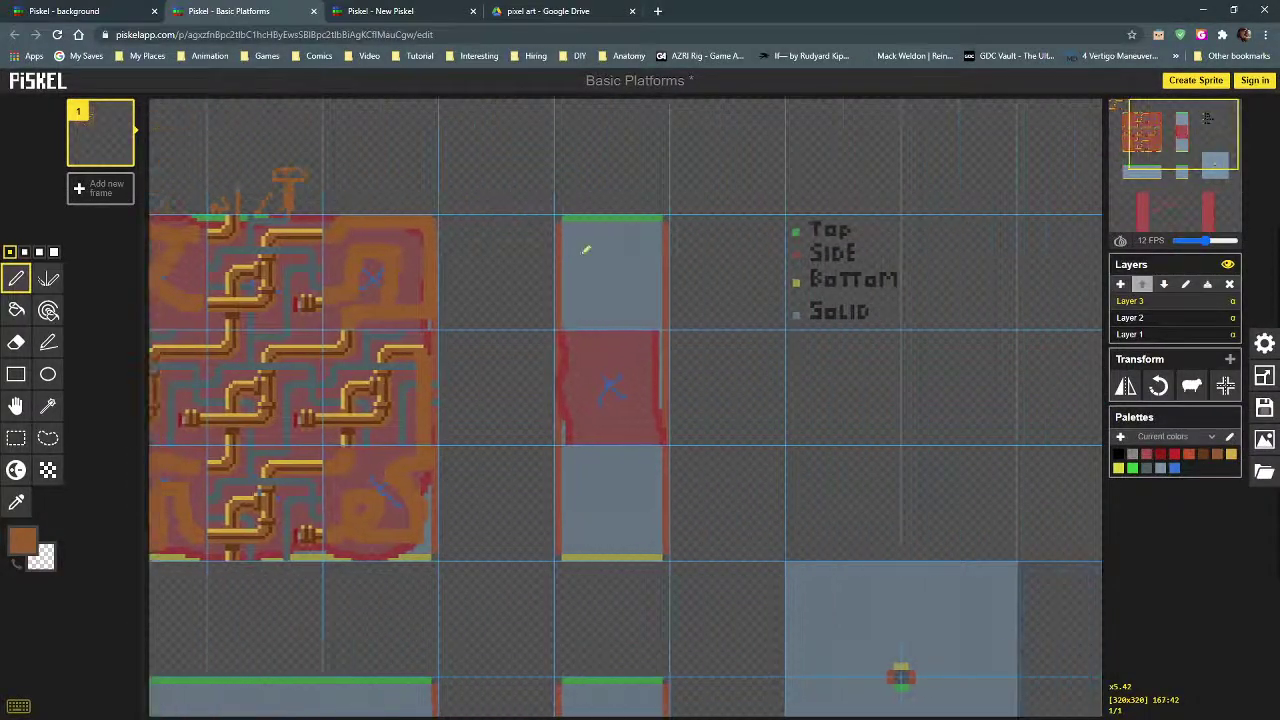
pyautogui.scroll(-1, 597, 243)
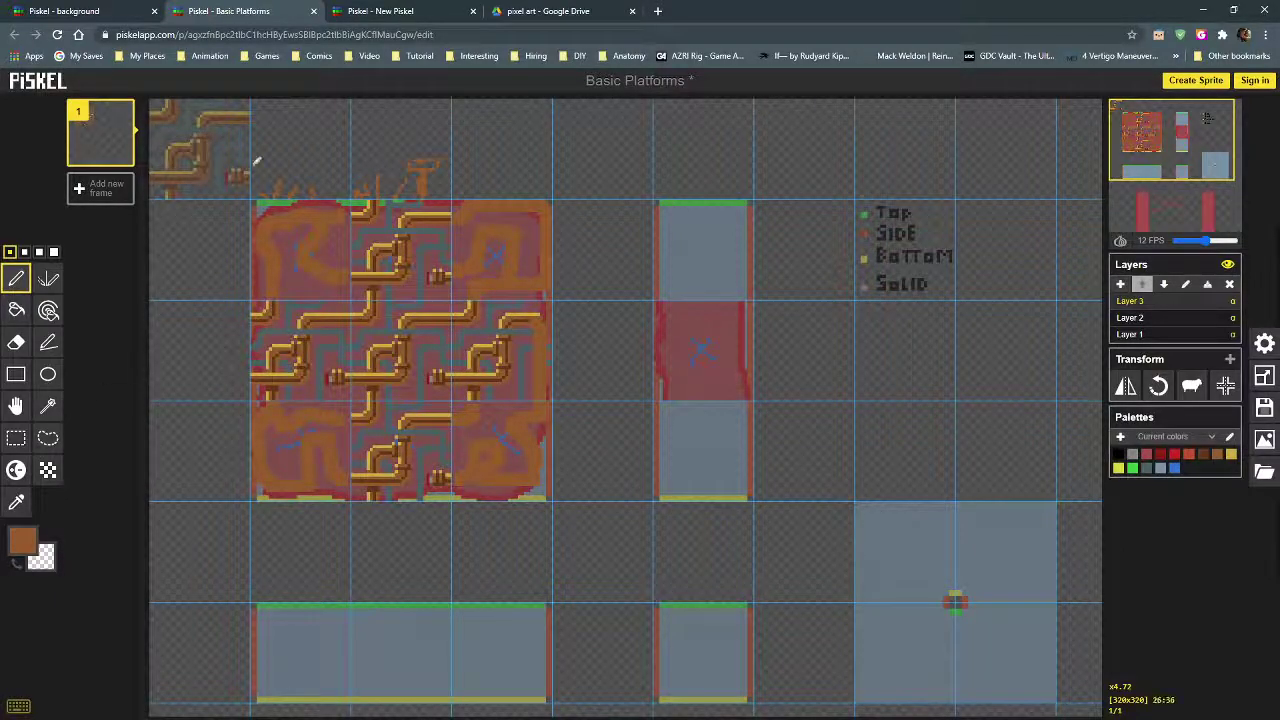
# Step: Switch to Google Drive, preview Basic Platforms.png in the pixel art folder, and close the preview
pyautogui.click(533, 13)
pyautogui.click(447, 477)
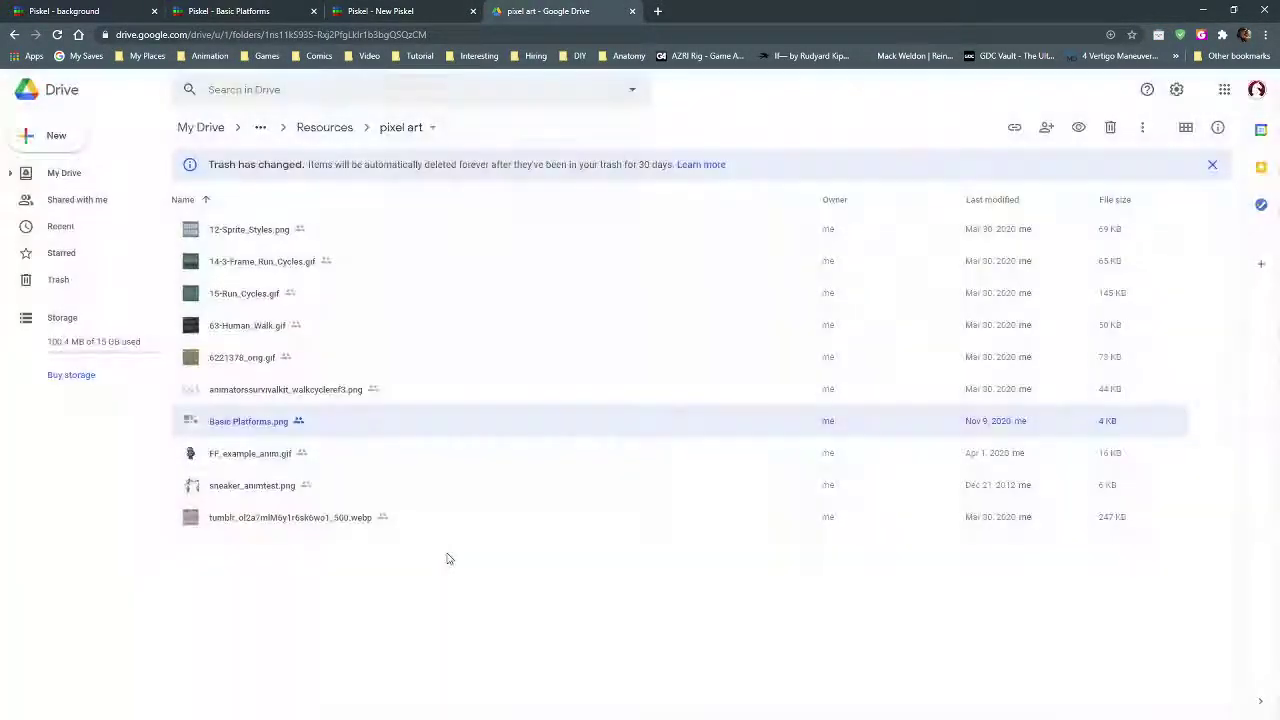
pyautogui.doubleClick(189, 423)
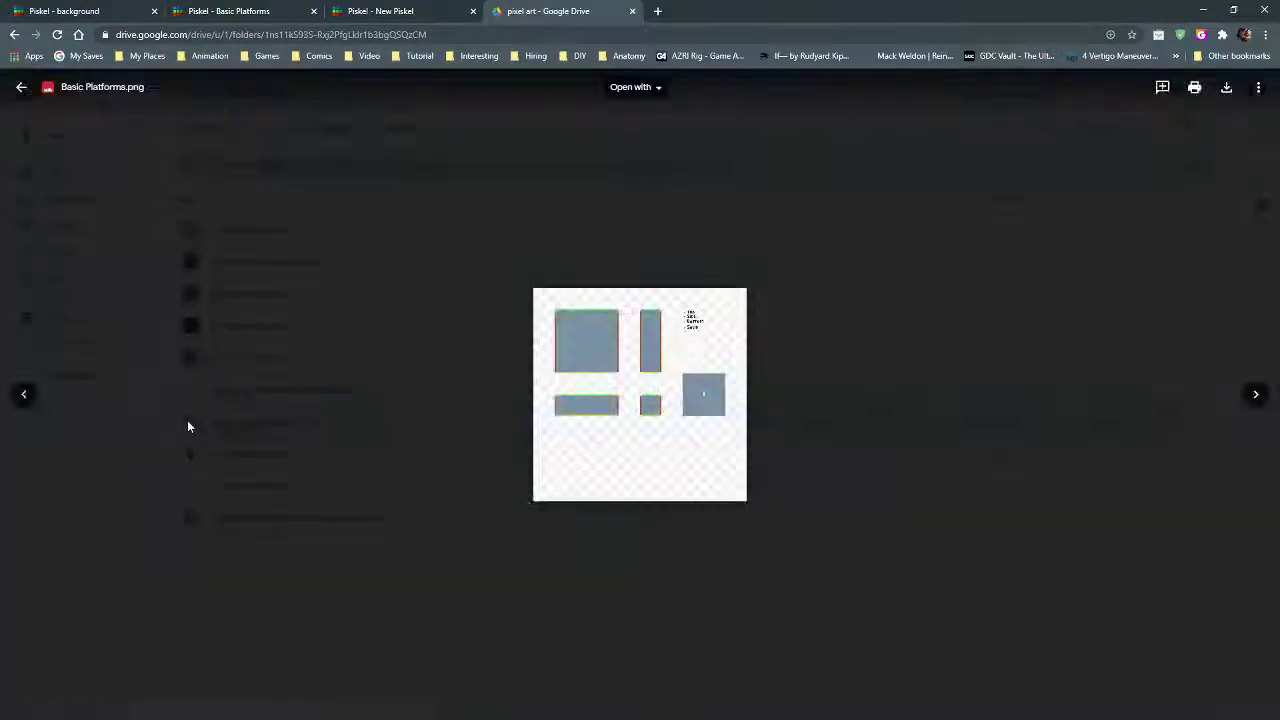
pyautogui.click(475, 552)
# Step: Switch to the tilemap folder in File Explorer and view the example images 9OzPMCr.png and JecAR8q.png
pyautogui.hotkey('alt', 'Tab')
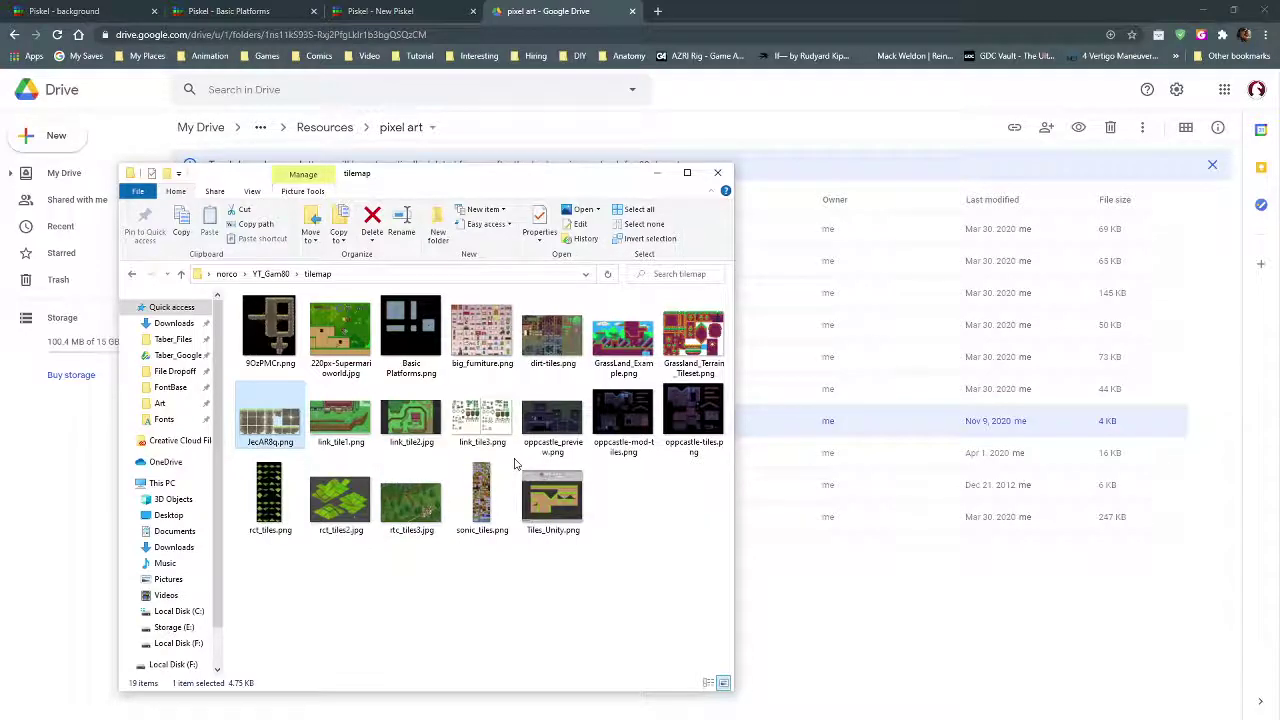
pyautogui.click(262, 330)
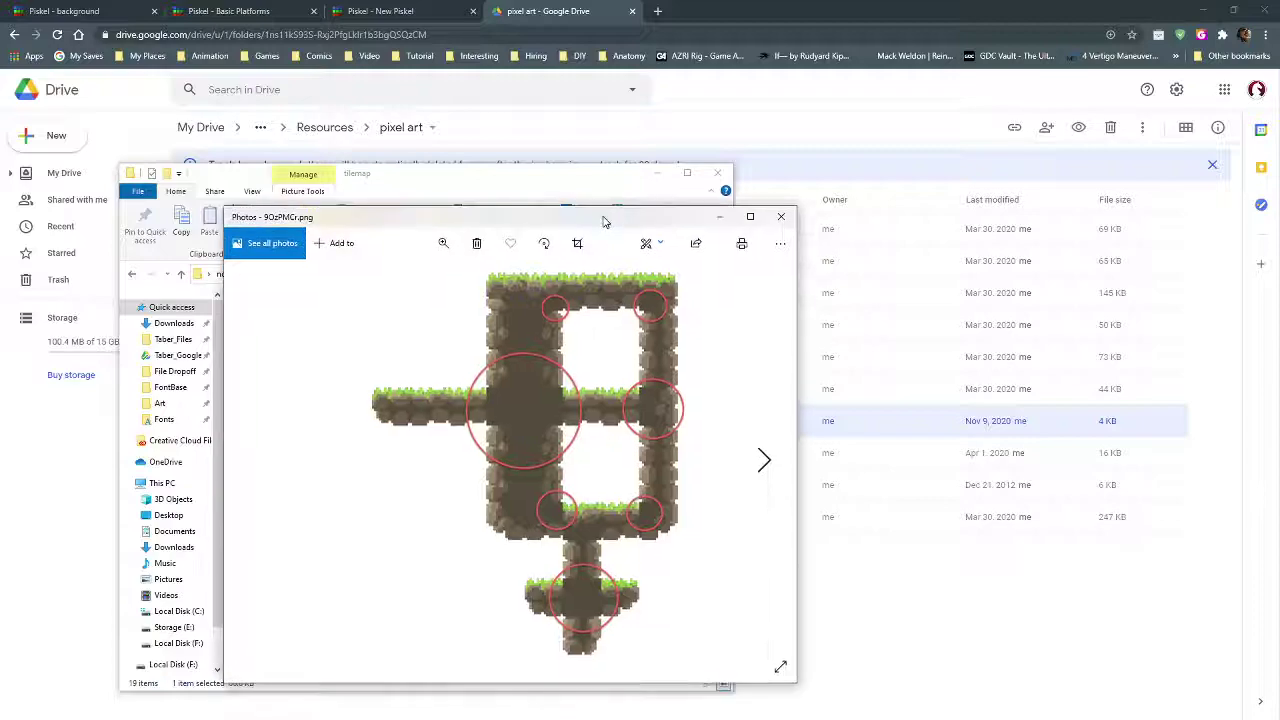
pyautogui.click(781, 217)
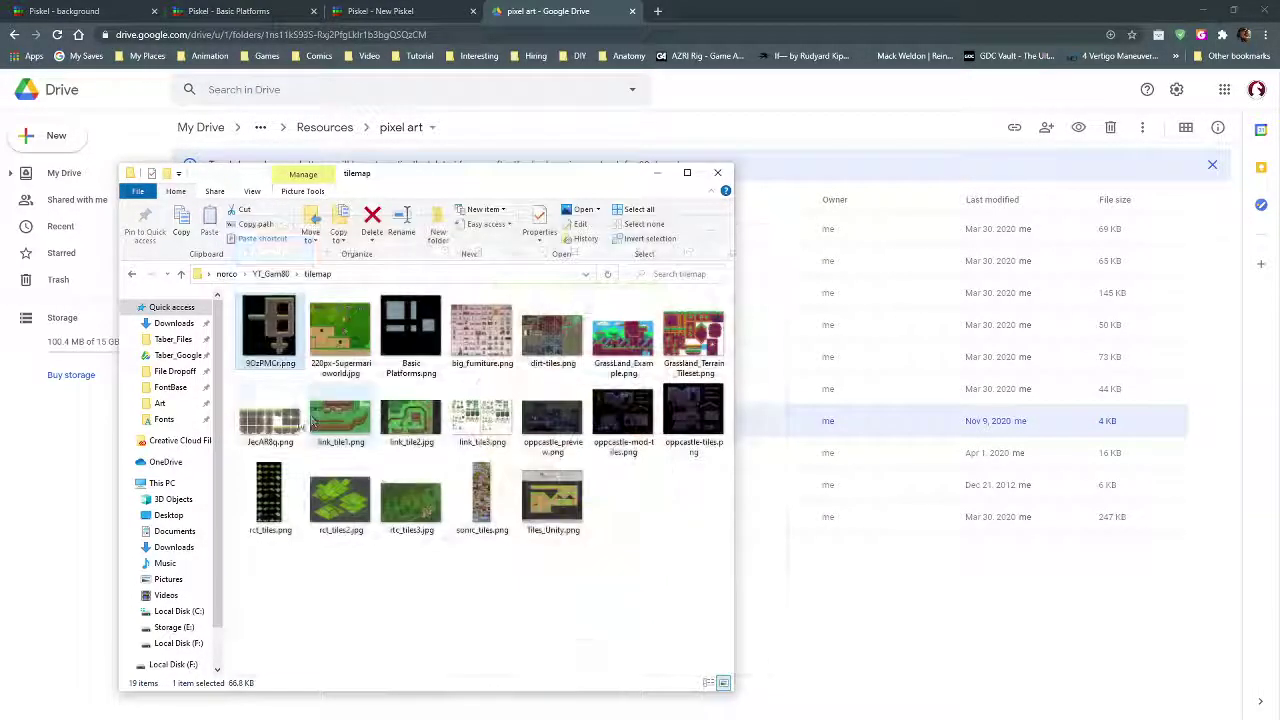
pyautogui.click(274, 432)
pyautogui.doubleClick(274, 432)
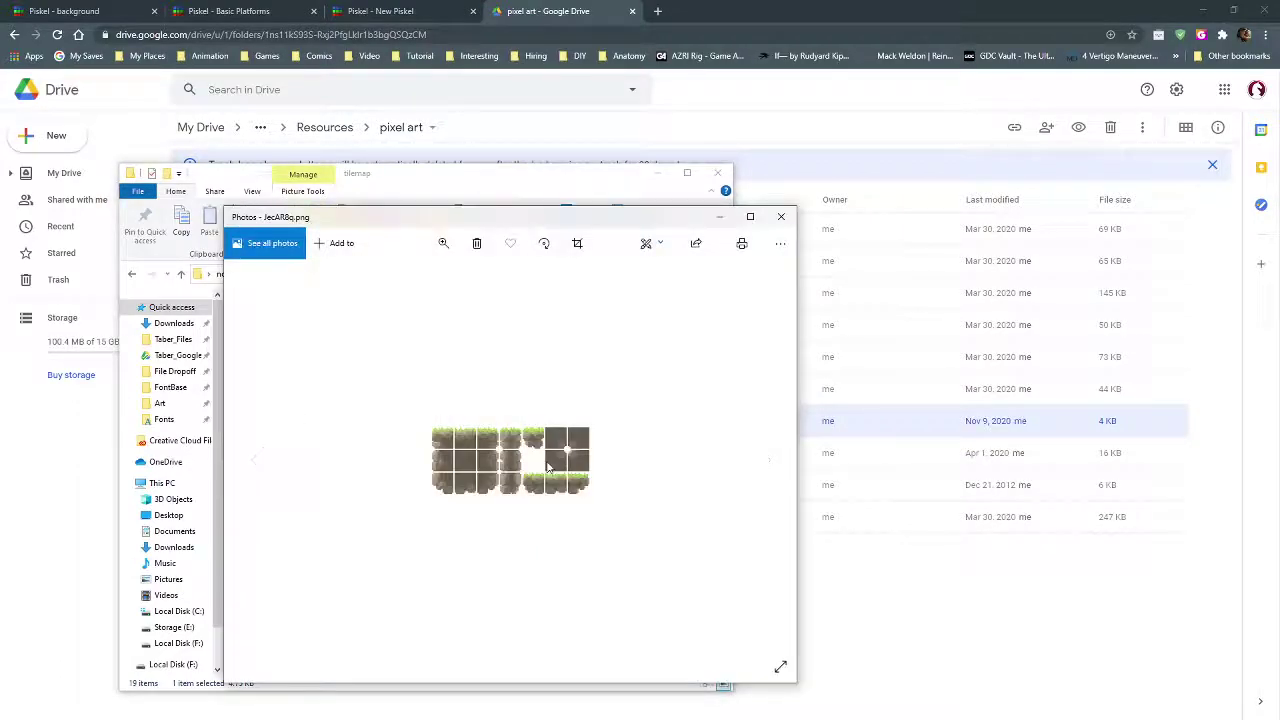
pyautogui.click(781, 217)
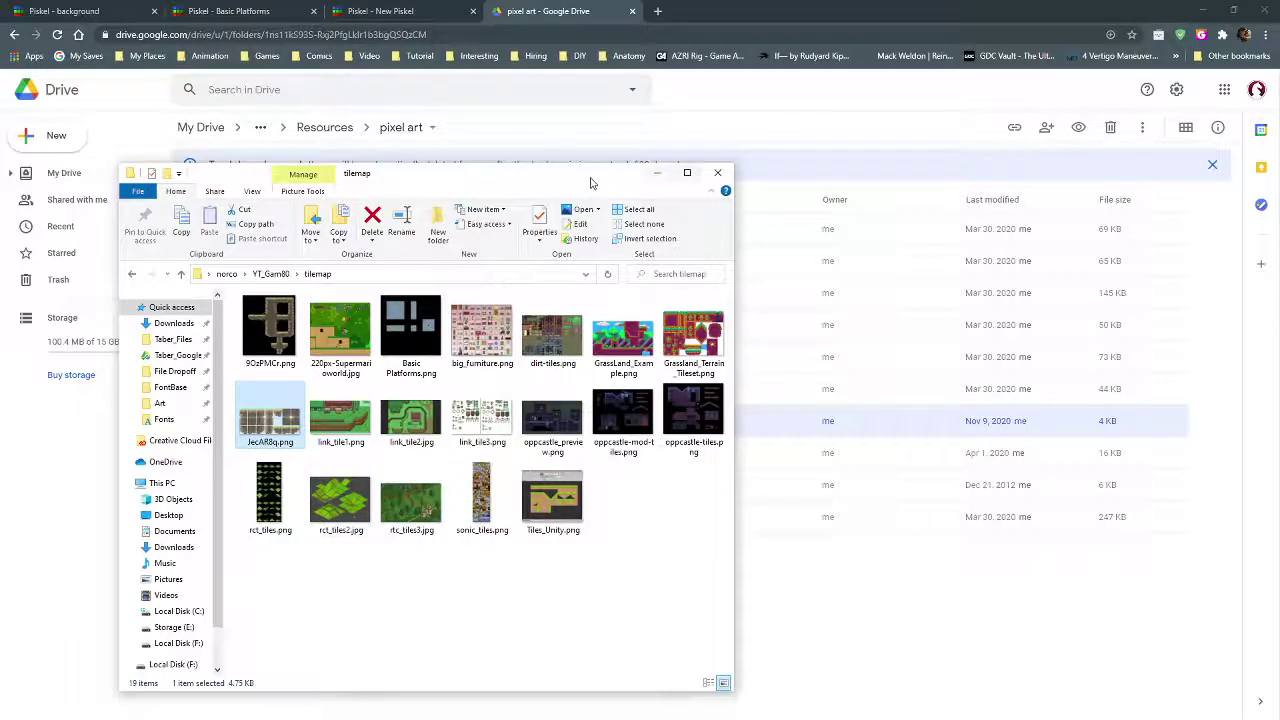
pyautogui.moveTo(581, 183); pyautogui.dragTo(0, 190)
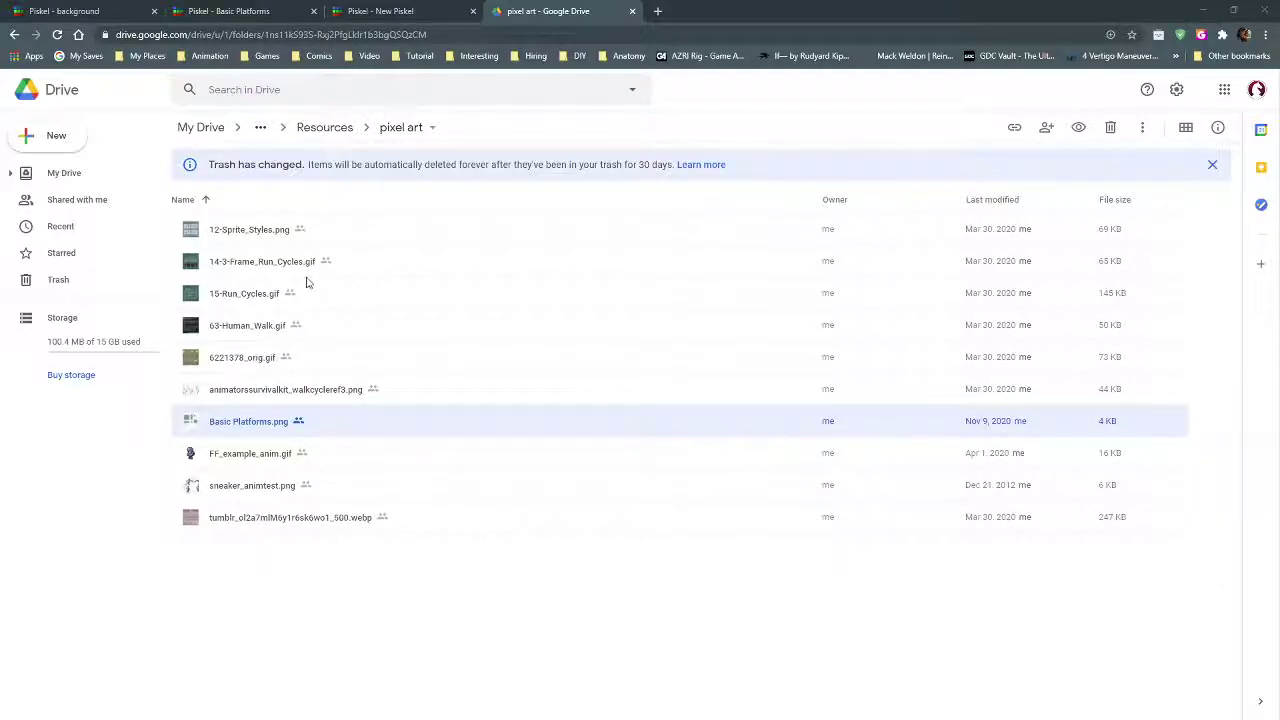
# Step: Return to the Basic Platforms sprite in Piskel and bring up its PNG export options
pyautogui.click(398, 13)
pyautogui.click(245, 11)
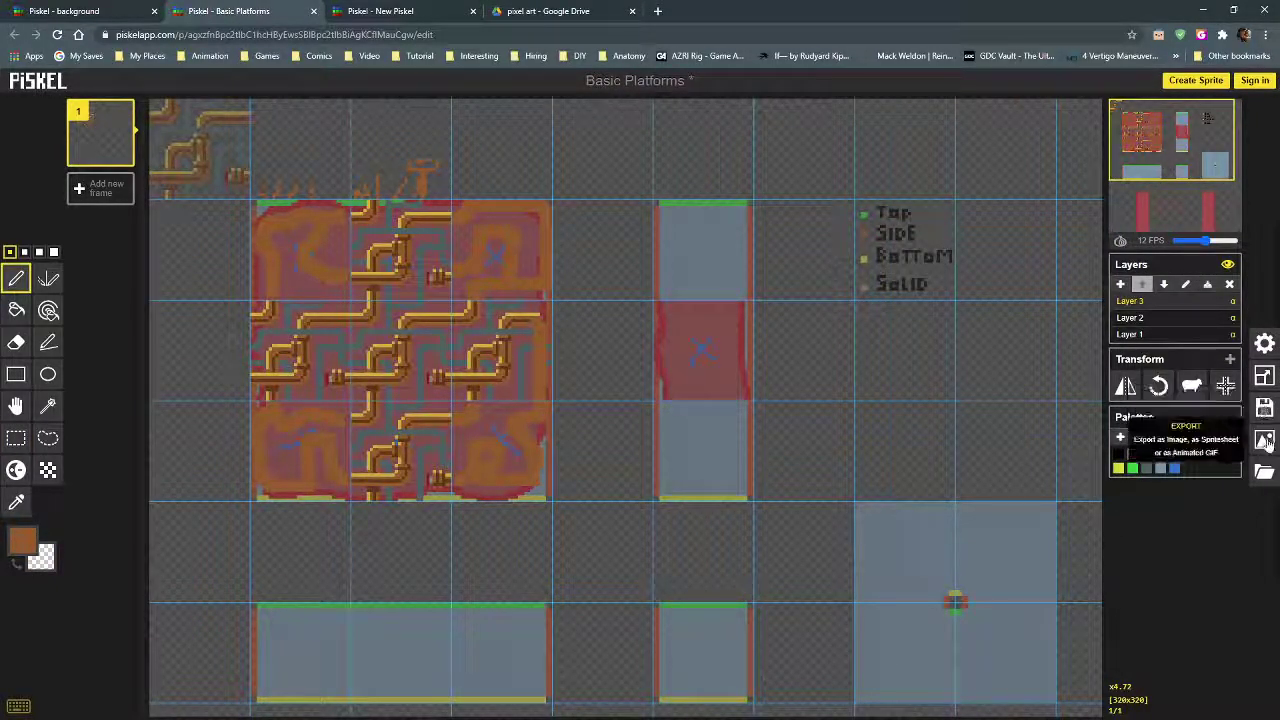
pyautogui.click(1265, 442)
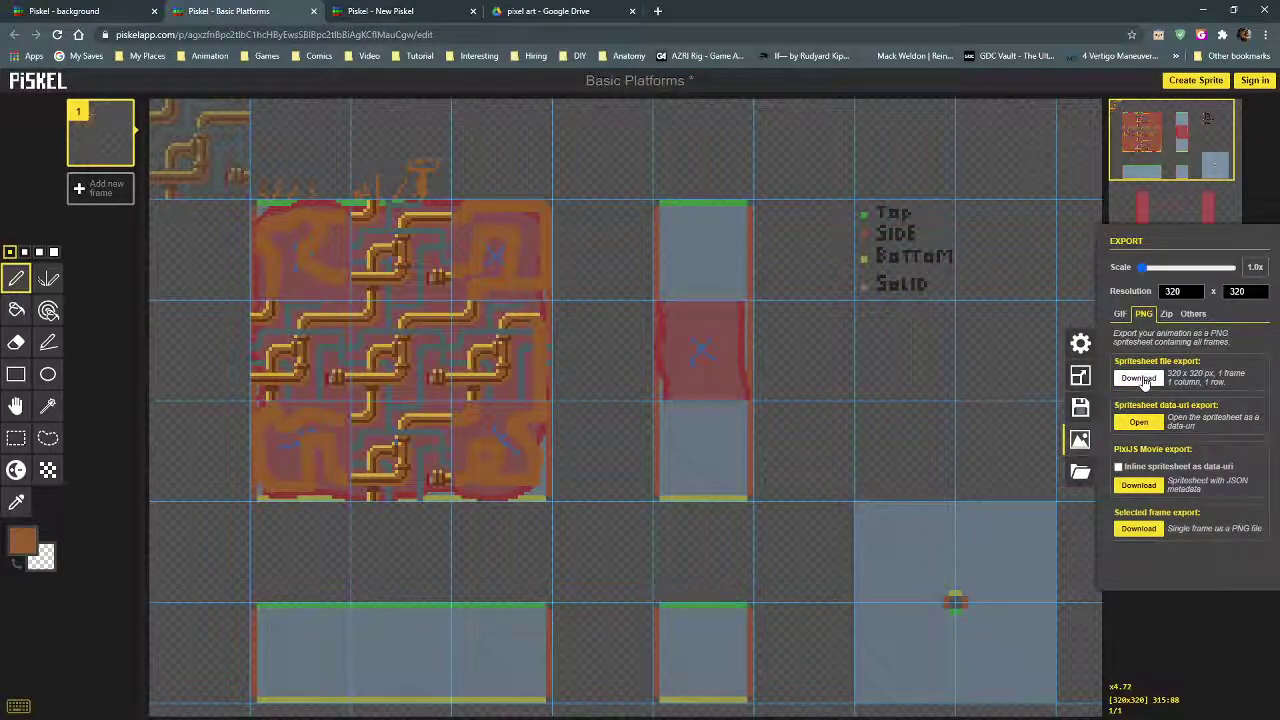
pyautogui.scroll(-3, 623, 400)
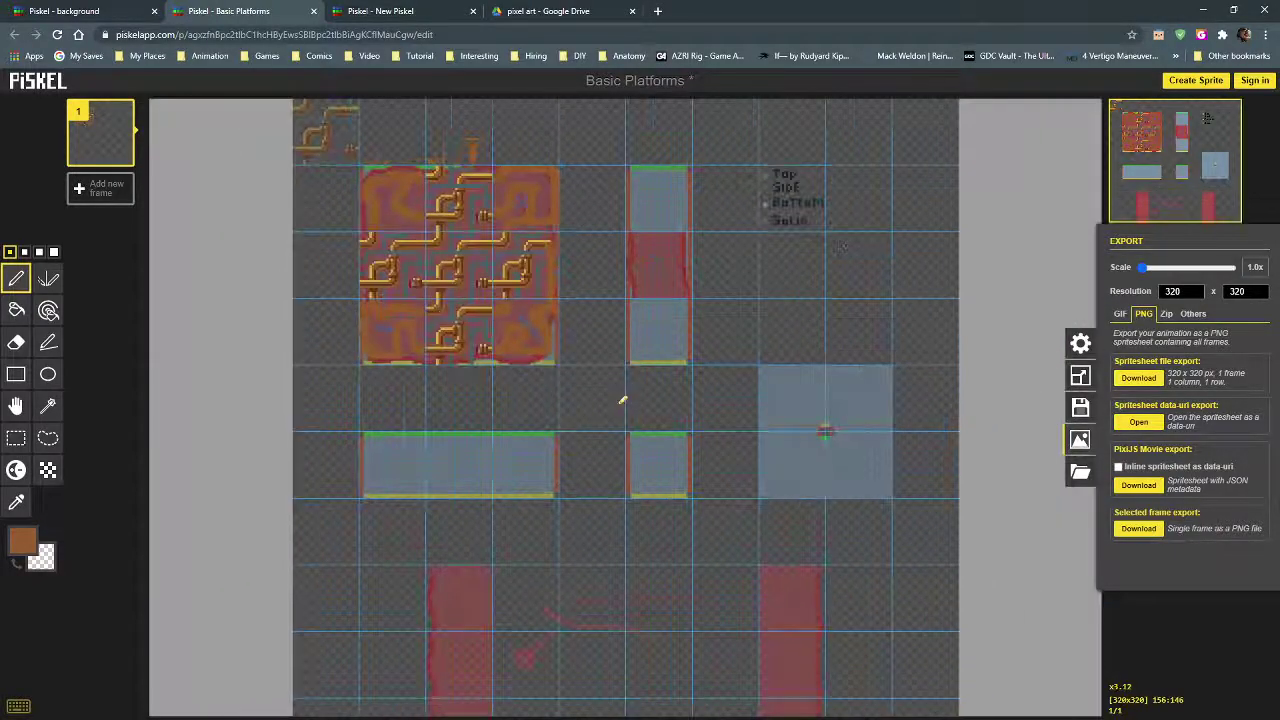
pyautogui.scroll(1, 617, 295)
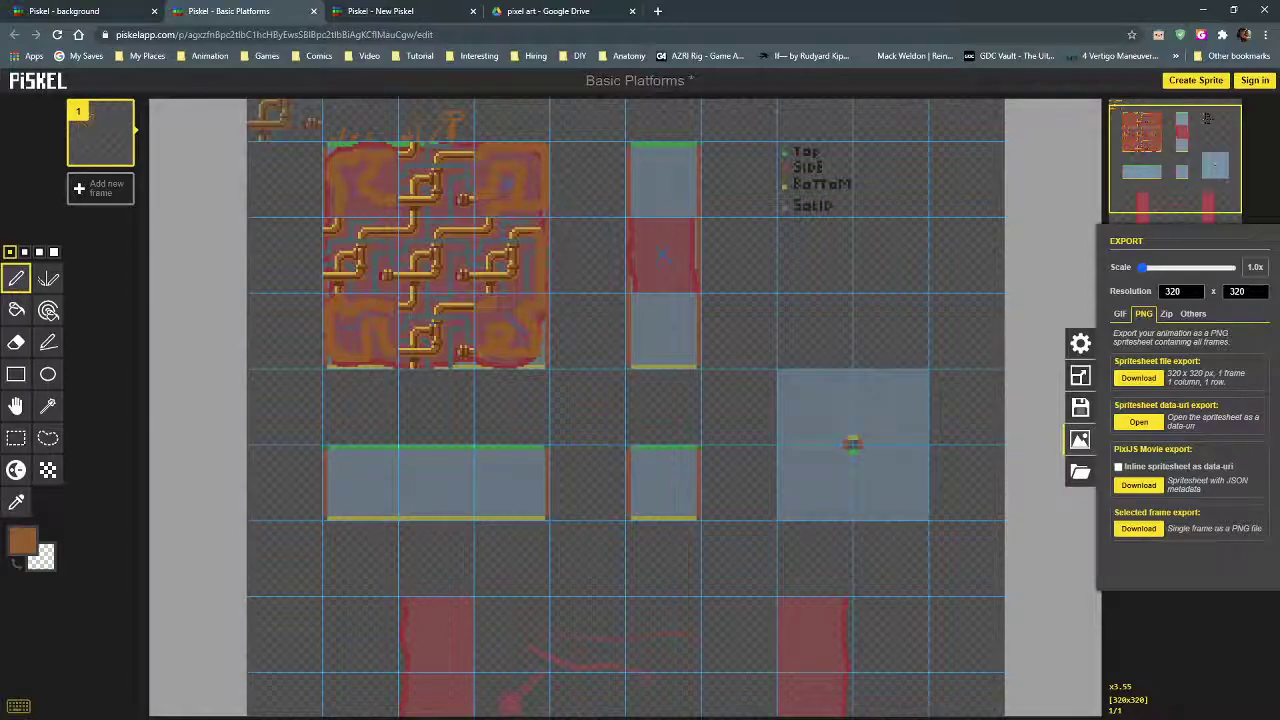
# Step: Switch to Unity and move the Tile Palette into view to examine its stone tiles, returning to Piskel when done
pyautogui.hotkey('alt', 'Tab')
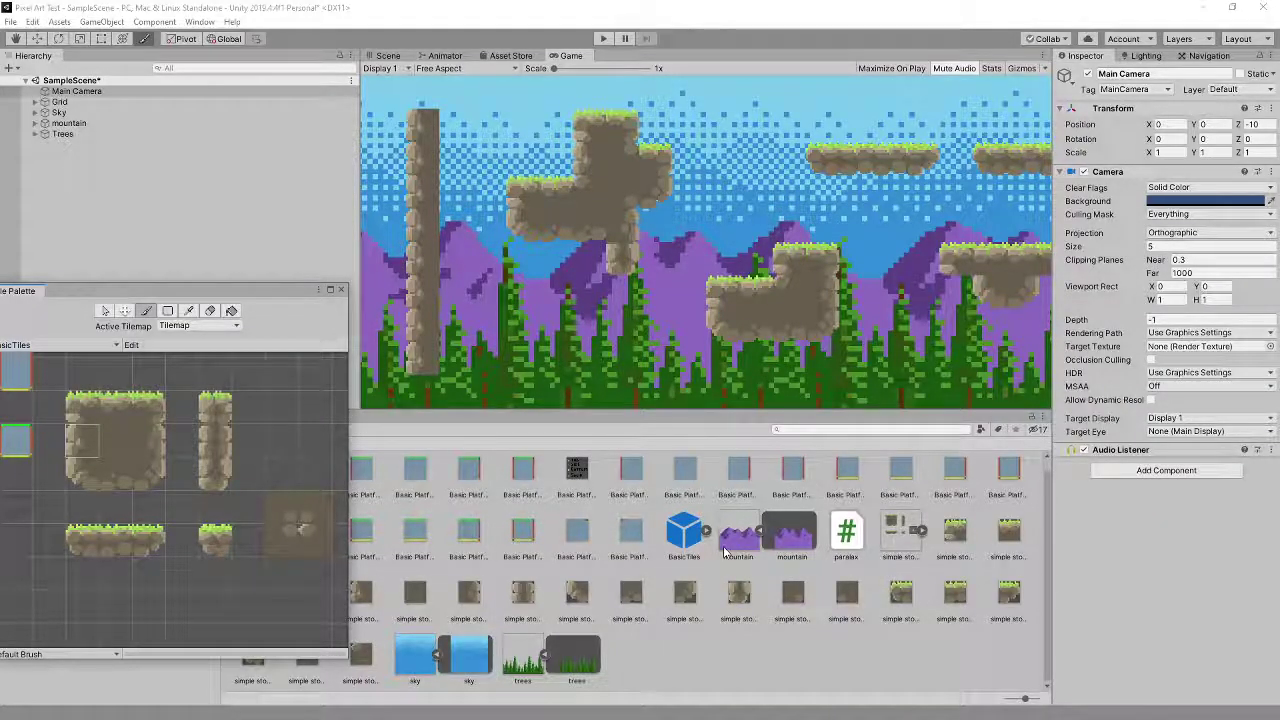
pyautogui.moveTo(191, 292); pyautogui.dragTo(360, 340)
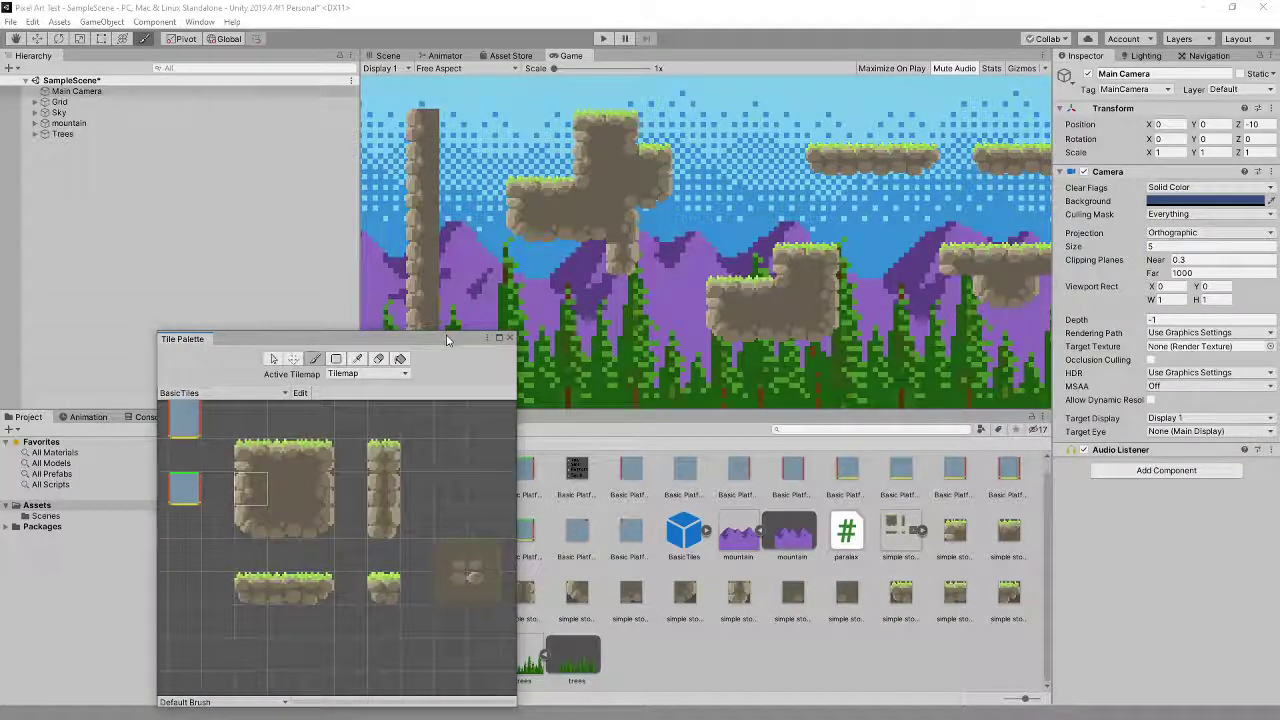
pyautogui.moveTo(447, 340); pyautogui.dragTo(397, 289)
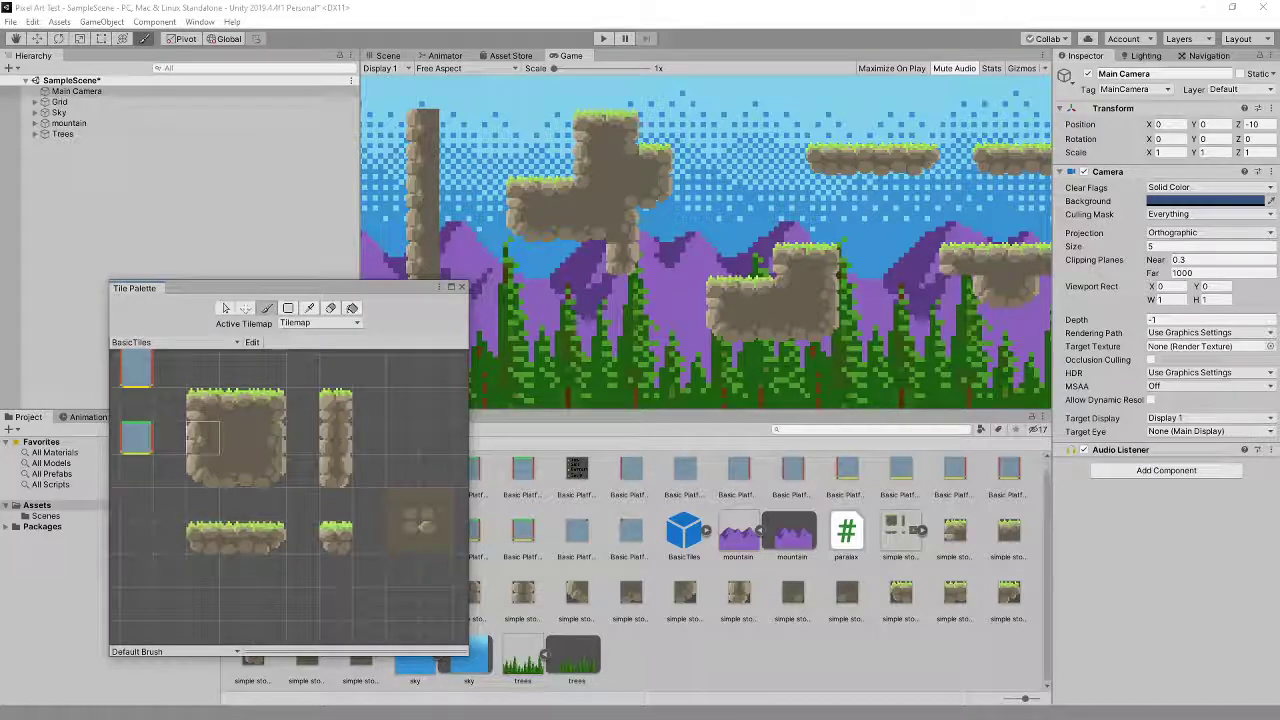
pyautogui.hotkey('alt', 'Tab')
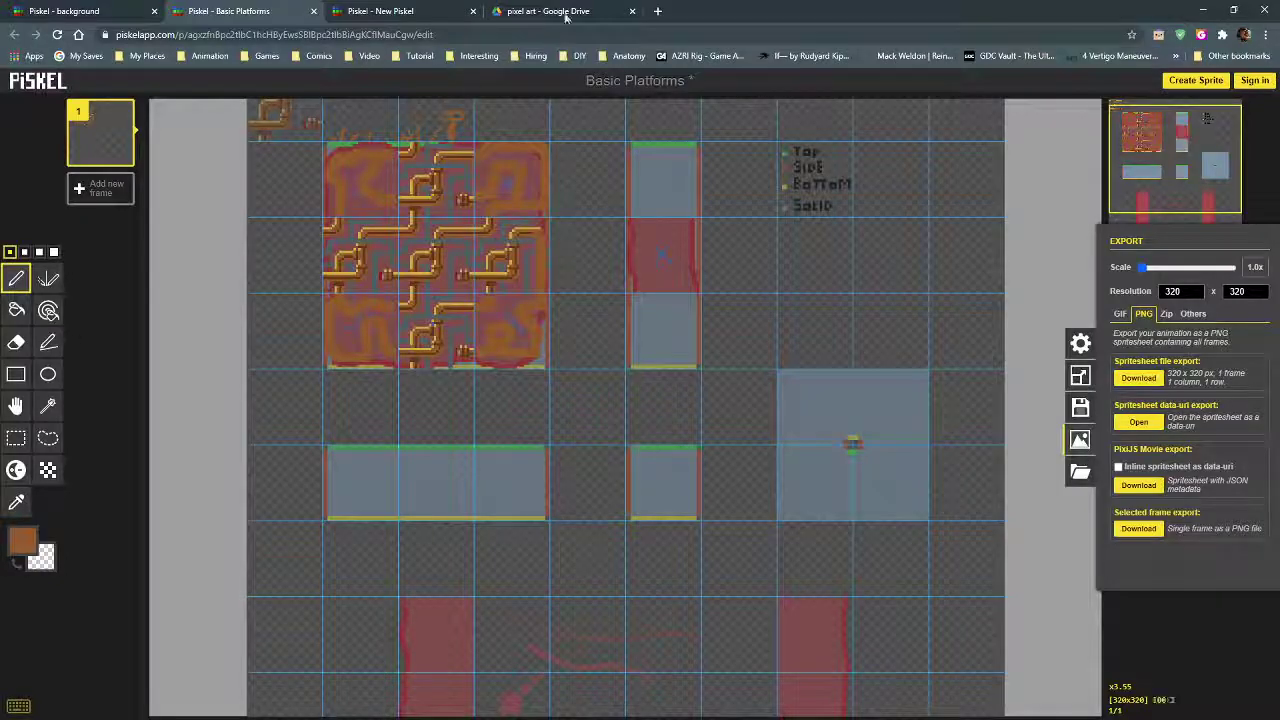
# Step: Open Canvas in a new browser tab, log in with the saved credentials, and open the Concept Art course
pyautogui.click(657, 11)
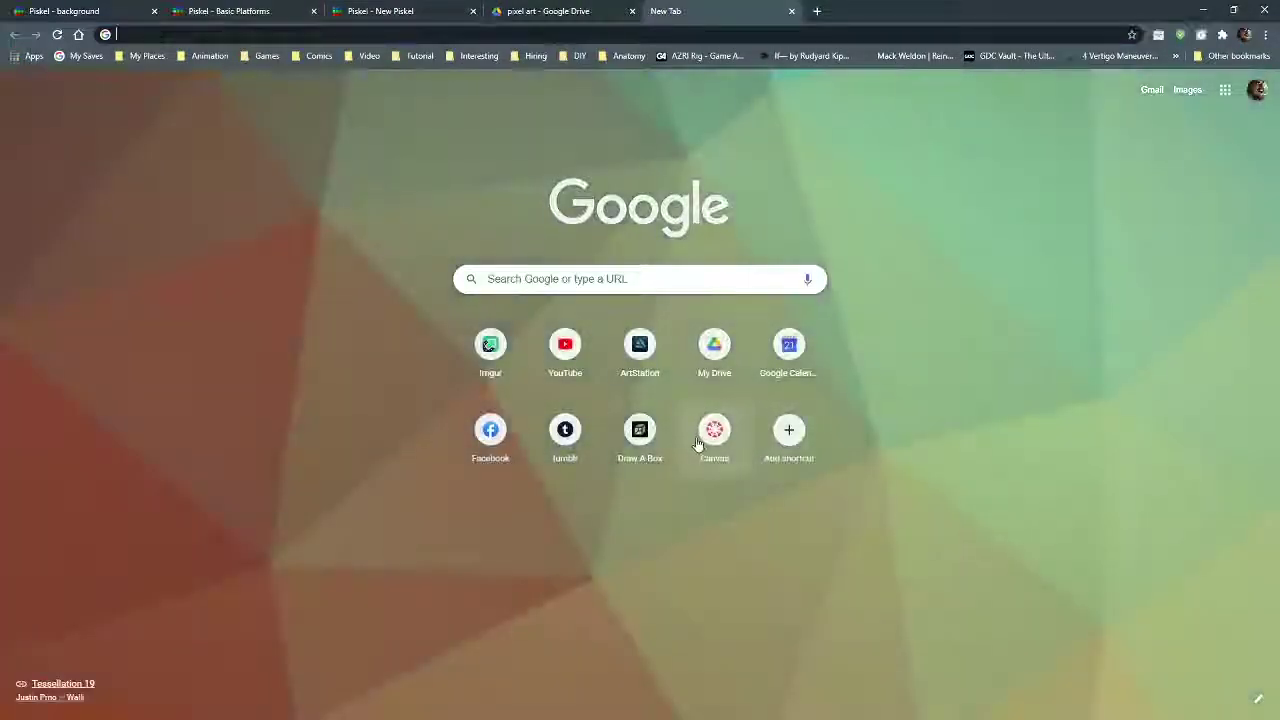
pyautogui.click(697, 443)
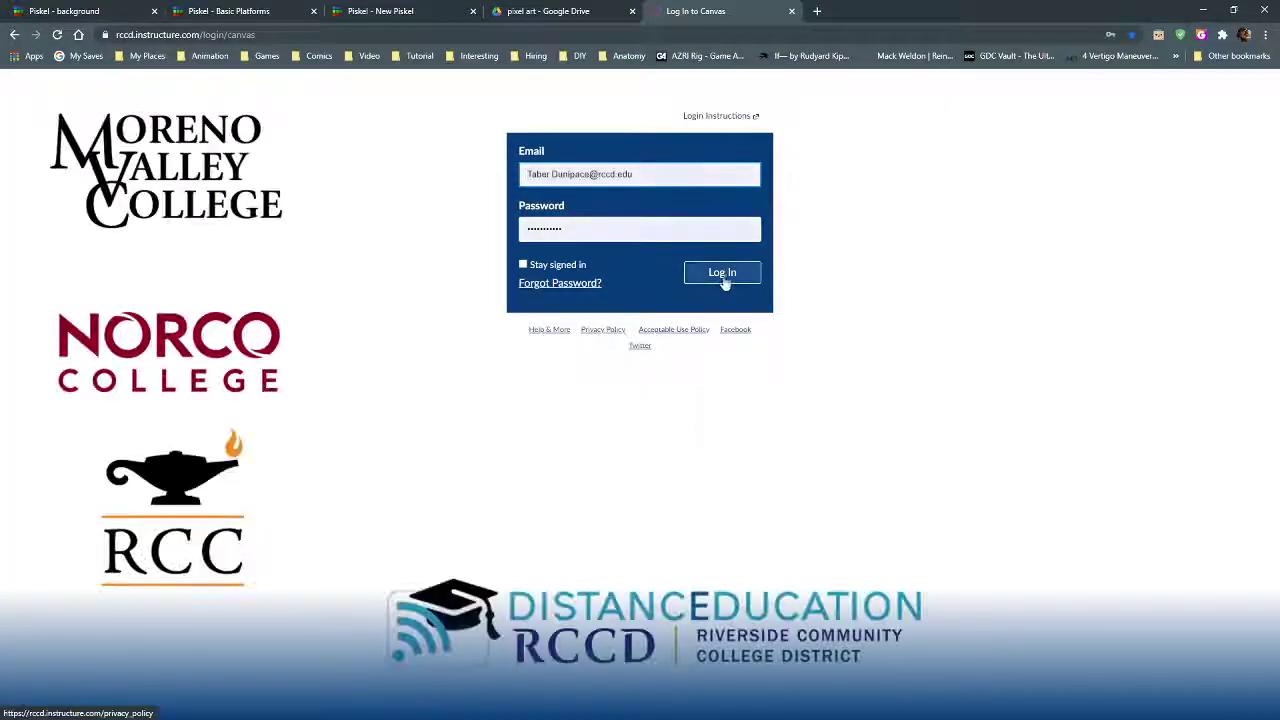
pyautogui.click(722, 278)
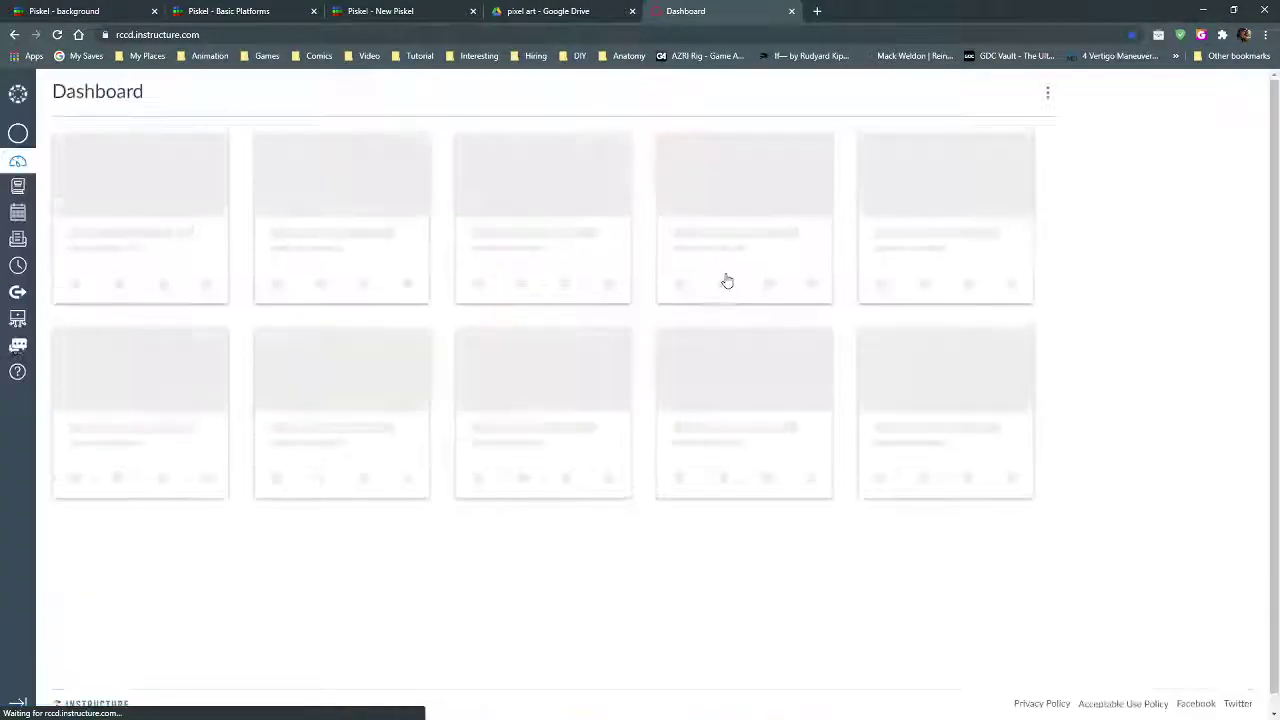
pyautogui.click(322, 288)
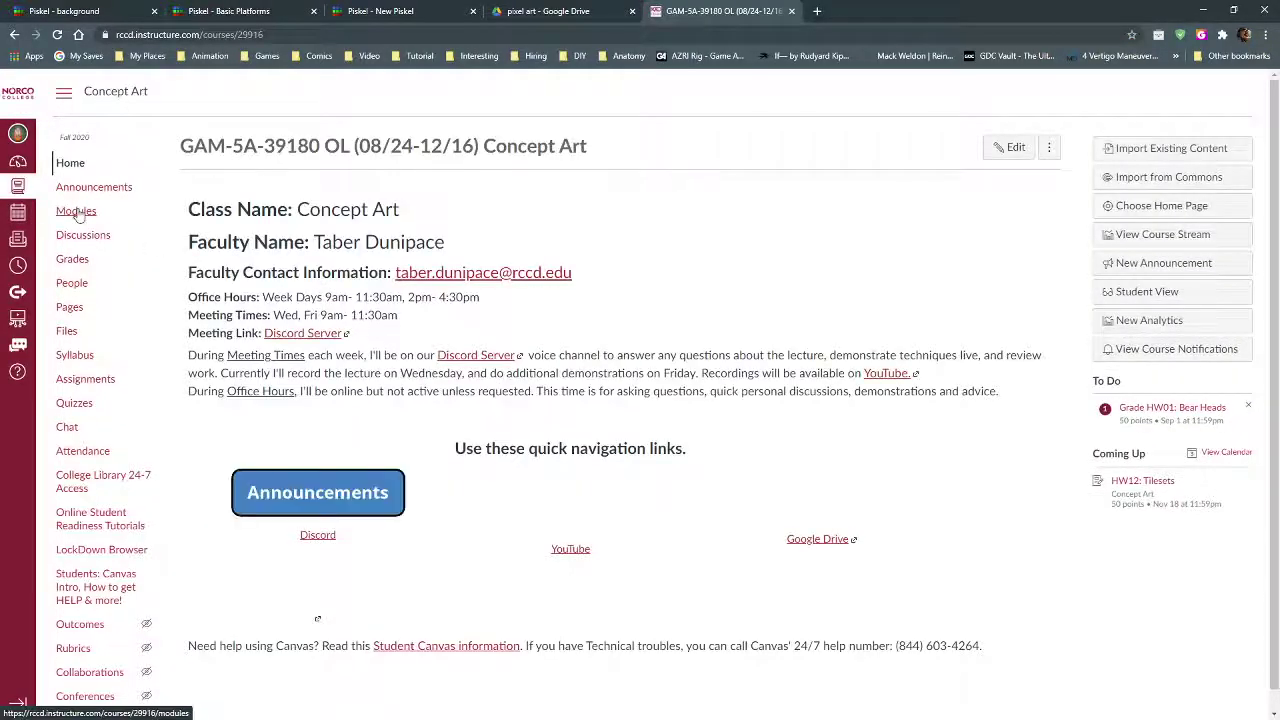
# Step: Find Week 12 in the course modules and open the HW12: Tilesets assignment
pyautogui.click(77, 211)
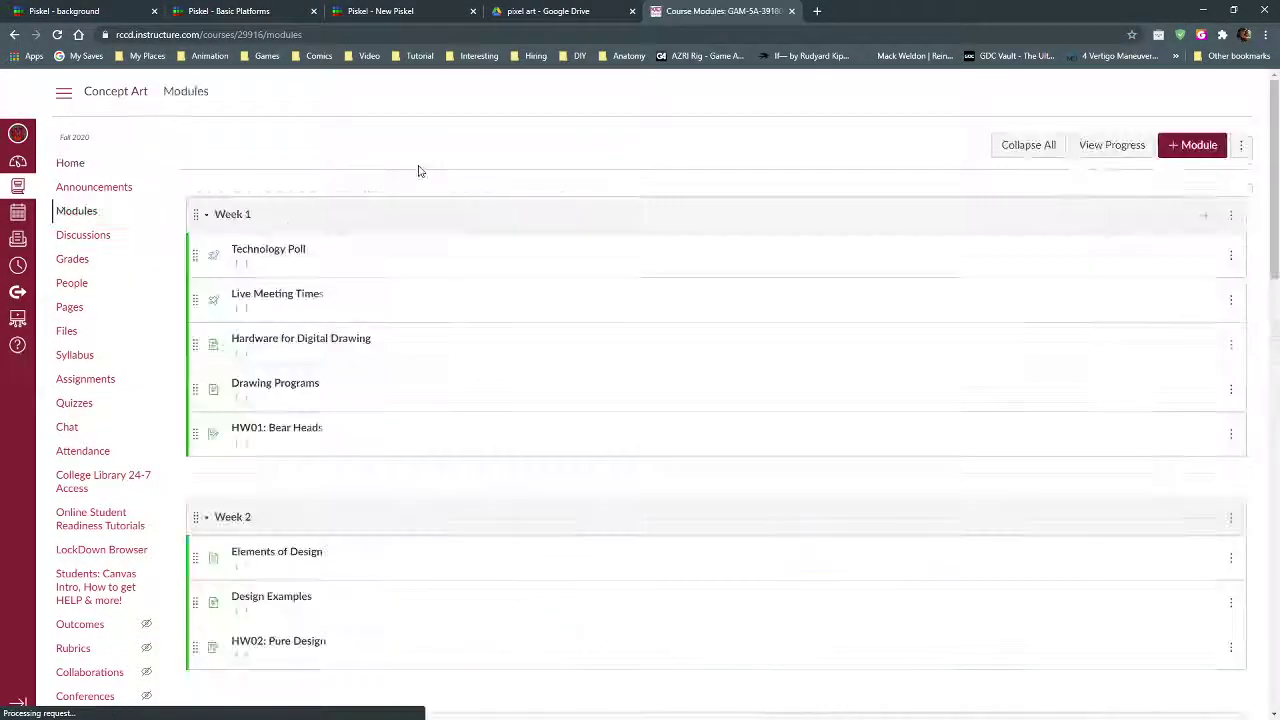
pyautogui.scroll(-12, 431, 491)
pyautogui.scroll(-9, 431, 485)
pyautogui.scroll(3, 431, 485)
pyautogui.scroll(2, 431, 485)
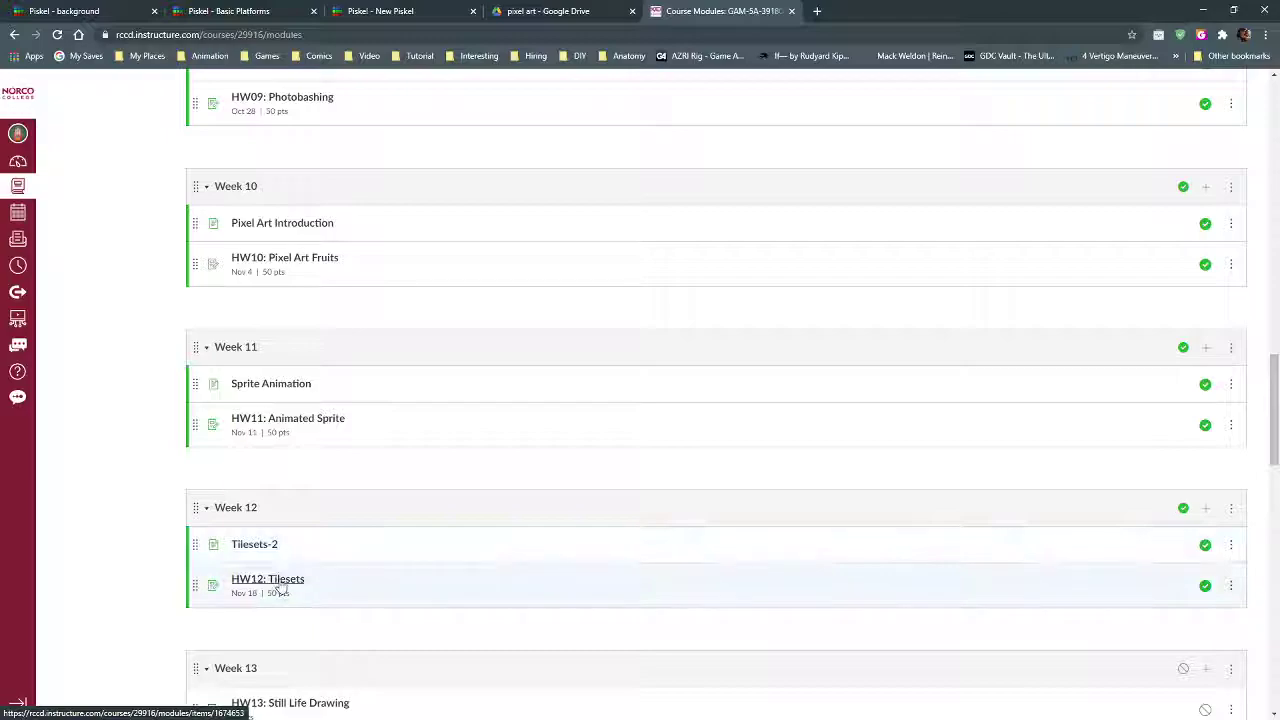
pyautogui.click(278, 590)
# Step: Return to the Basic Platforms sprite and try a 64x64 selection on the empty area above the solid square block
pyautogui.click(395, 10)
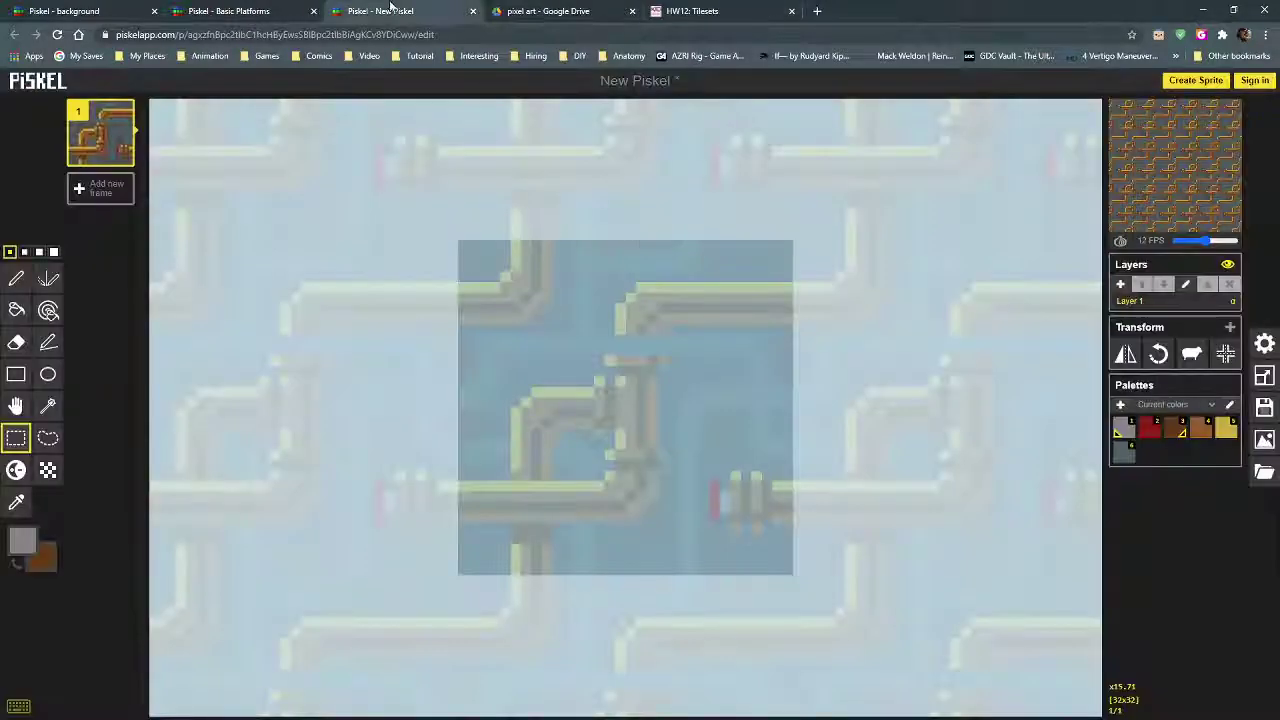
pyautogui.click(228, 10)
pyautogui.scroll(-2, 655, 380)
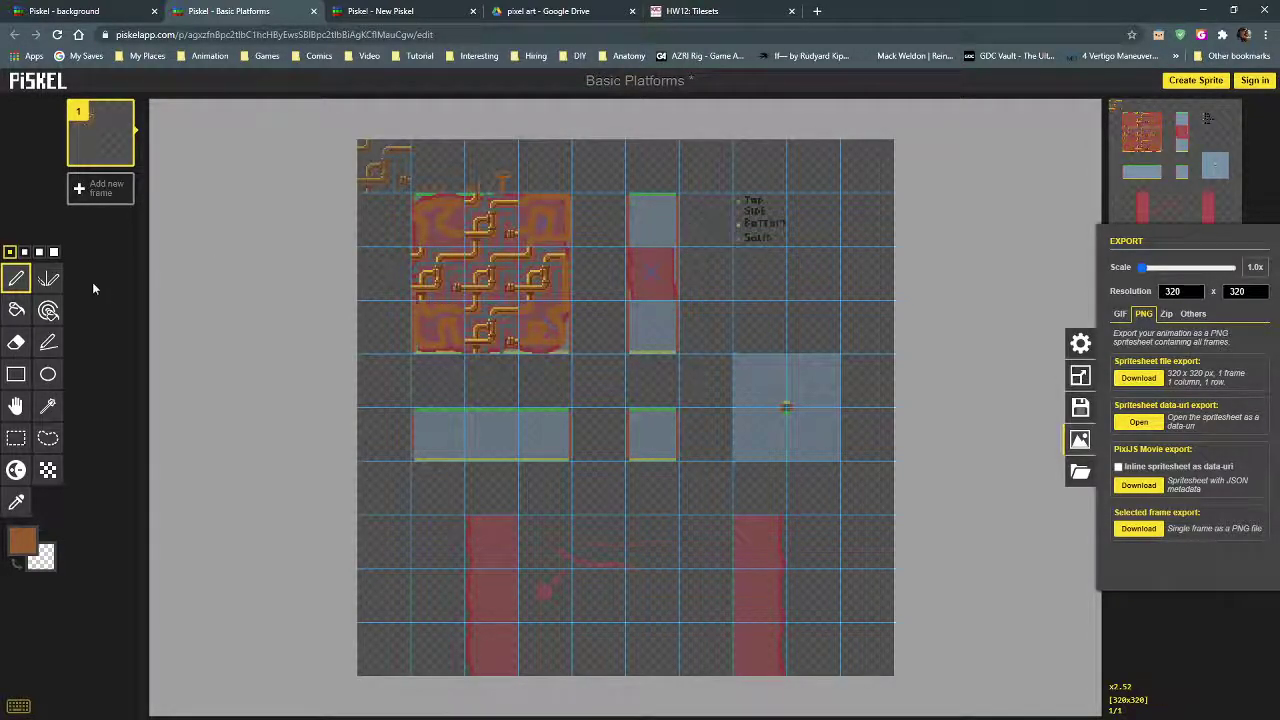
pyautogui.click(16, 437)
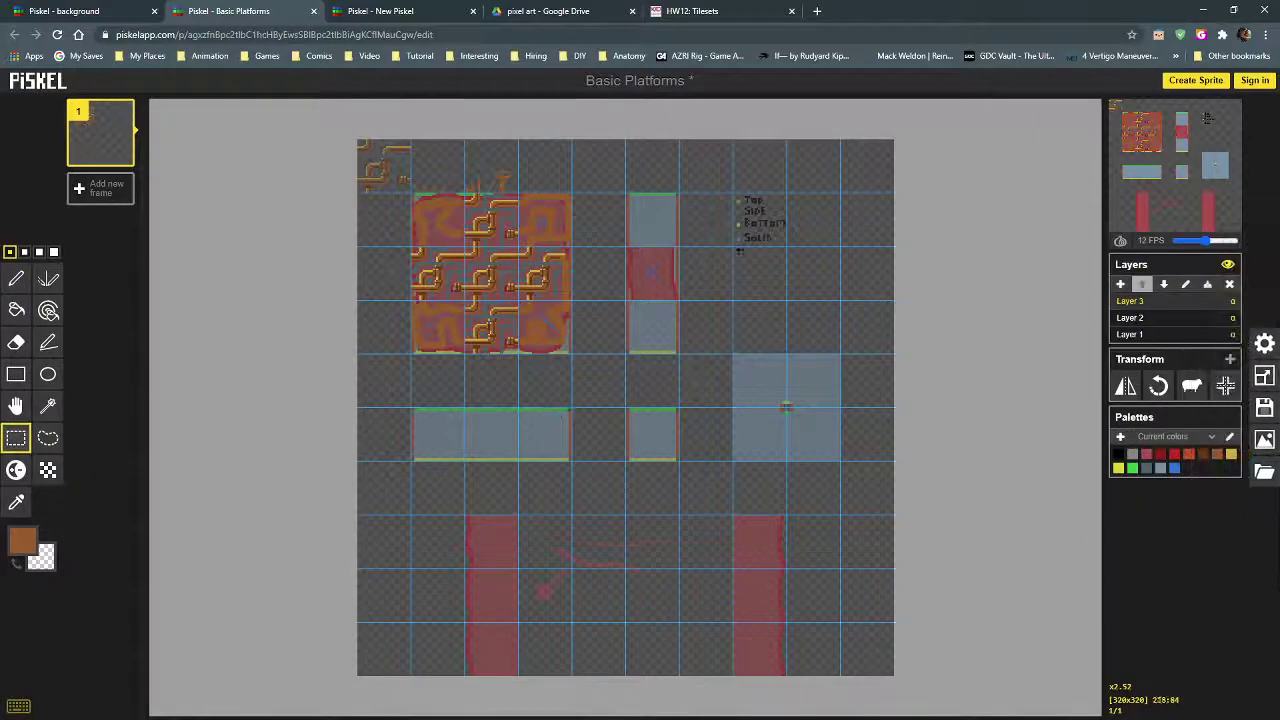
pyautogui.moveTo(735, 247); pyautogui.dragTo(839, 352)
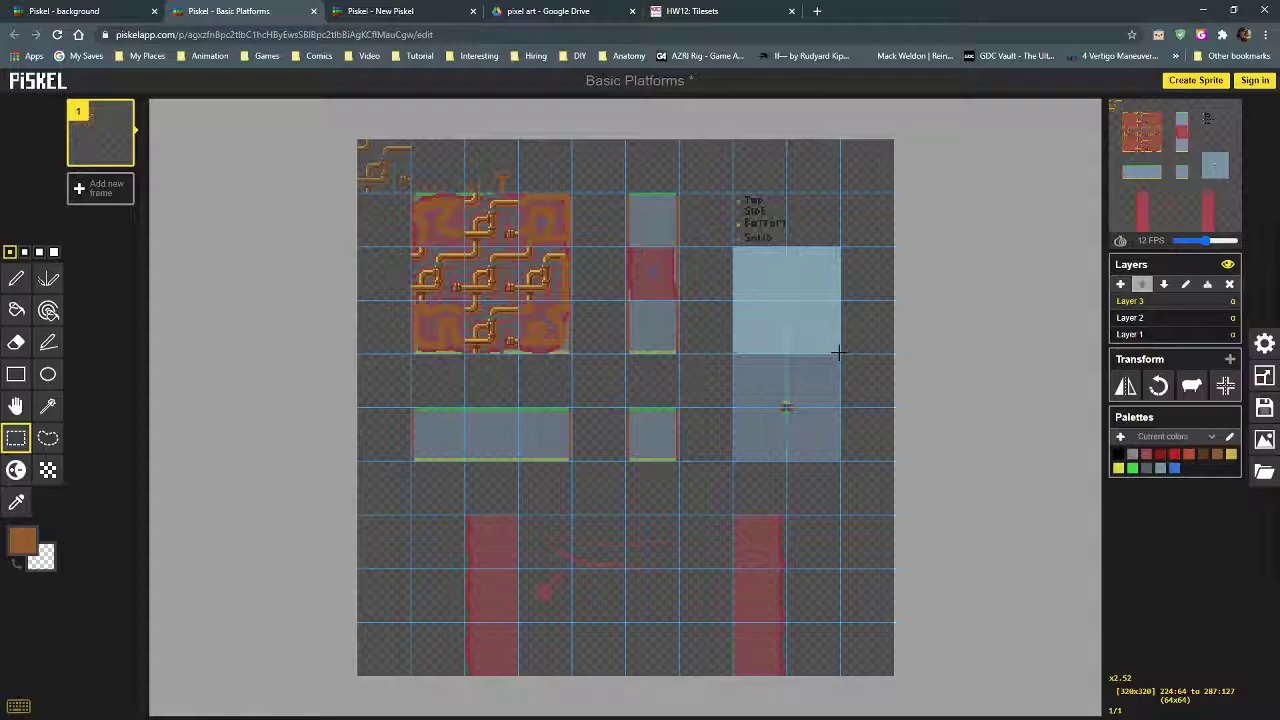
pyautogui.moveTo(776, 250); pyautogui.dragTo(776, 356)
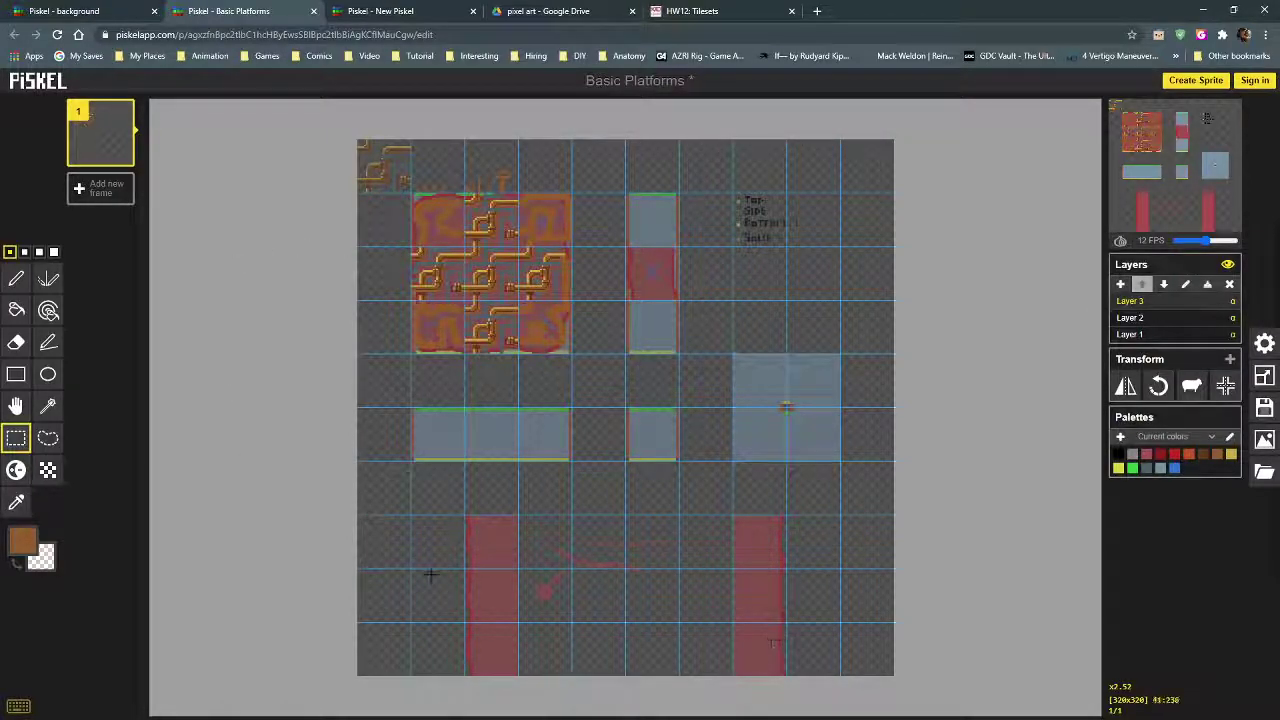
# Step: Review the requirements, setup and instructions of the HW12: Tilesets assignment in Canvas
pyautogui.click(699, 11)
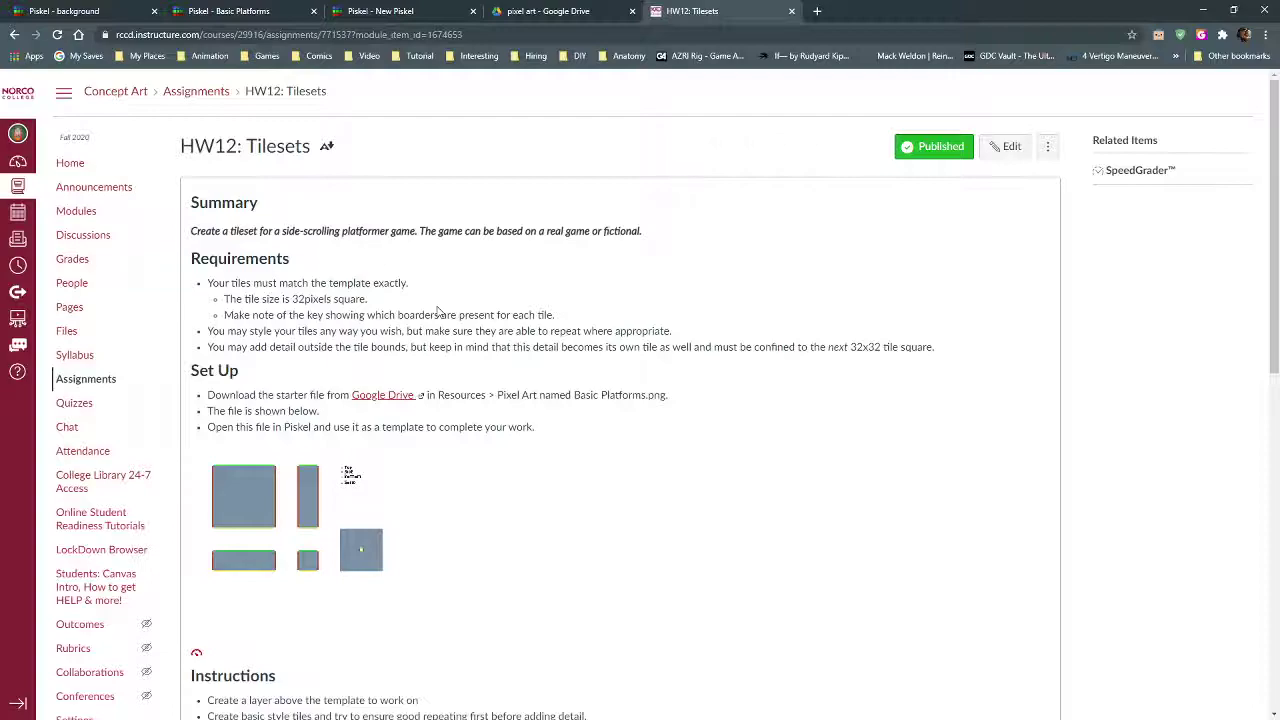
pyautogui.scroll(-3, 437, 312)
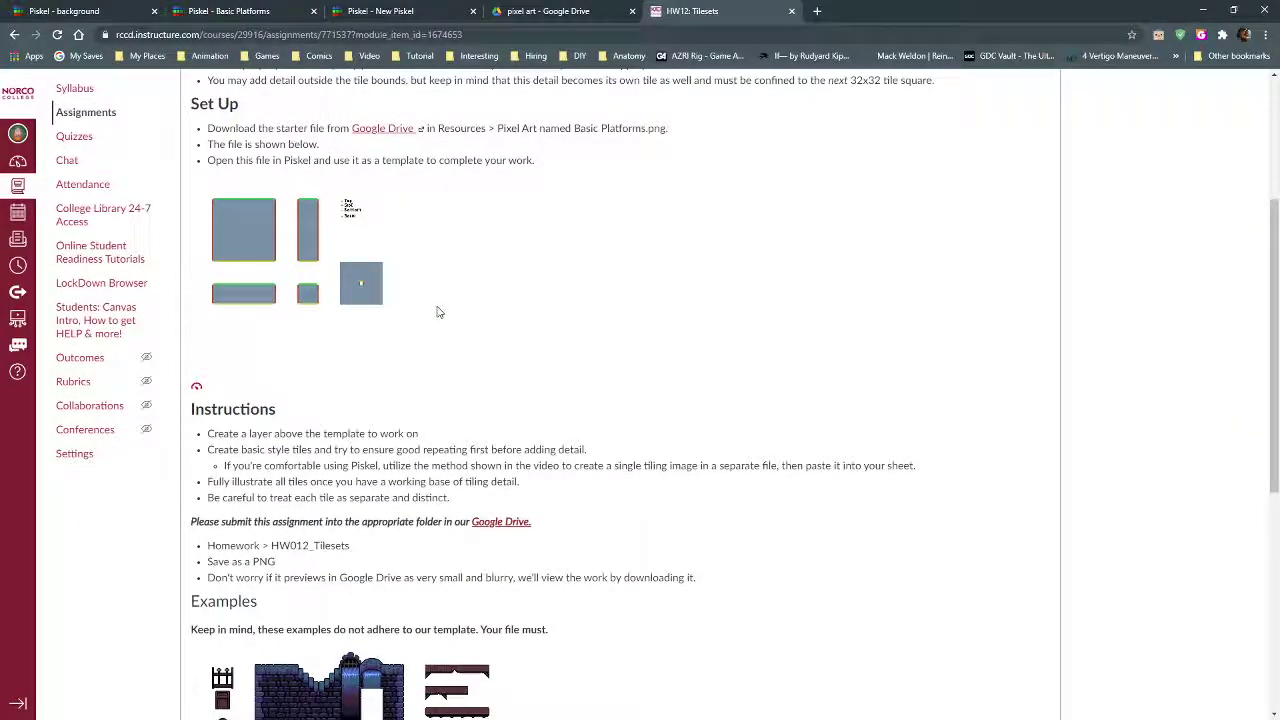
pyautogui.scroll(3, 437, 312)
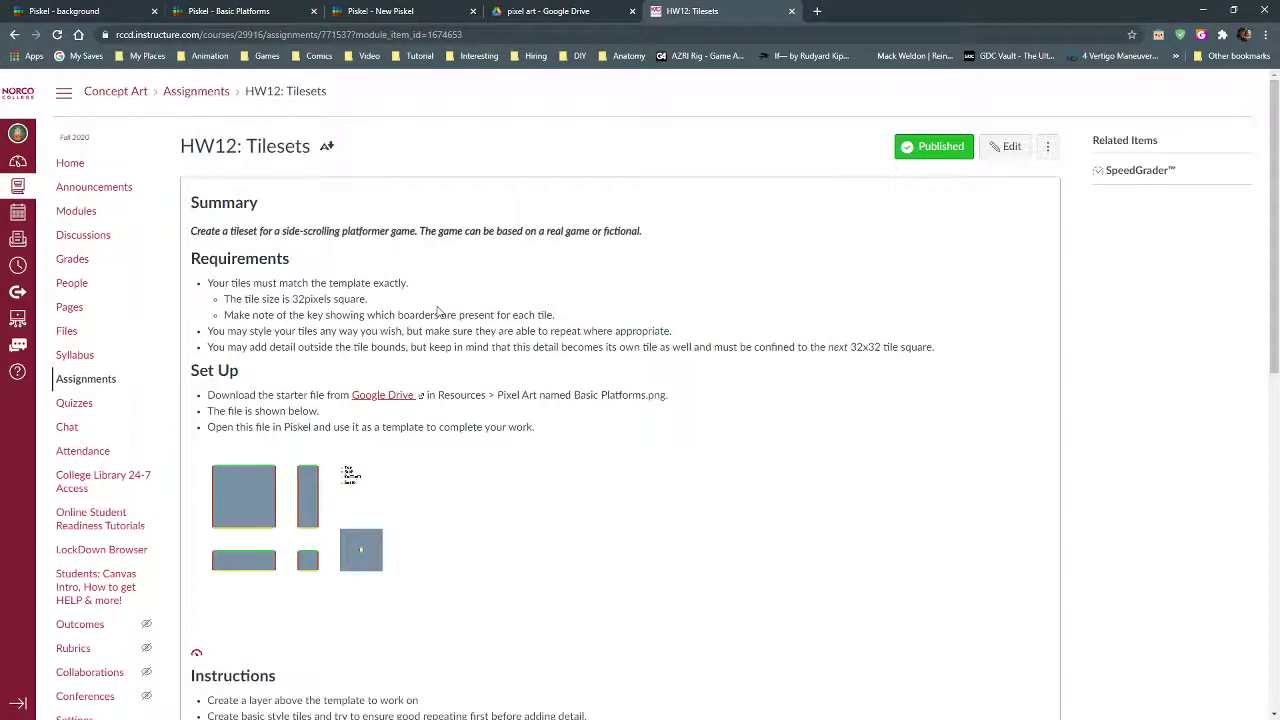
# Step: Review the submission details and example tilesets of the HW12: Tilesets assignment, and return to the Basic Platforms sprite in Piskel
pyautogui.scroll(-8, 437, 312)
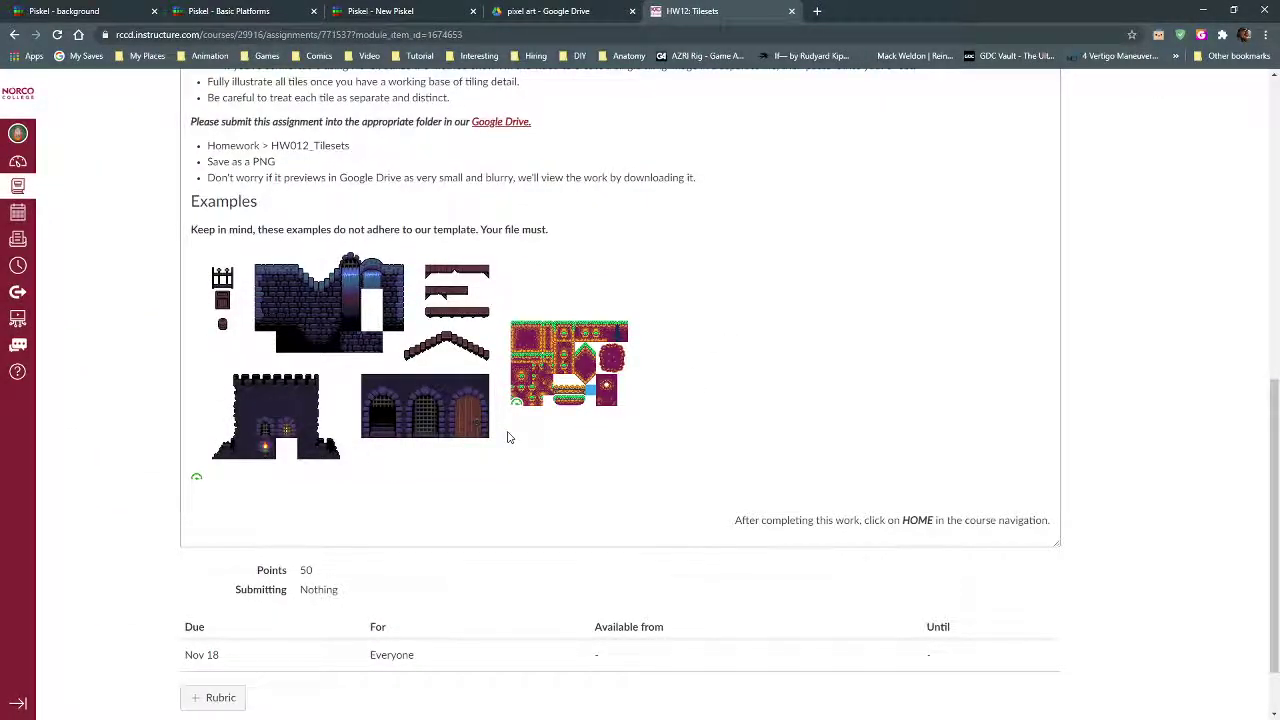
pyautogui.scroll(10, 508, 437)
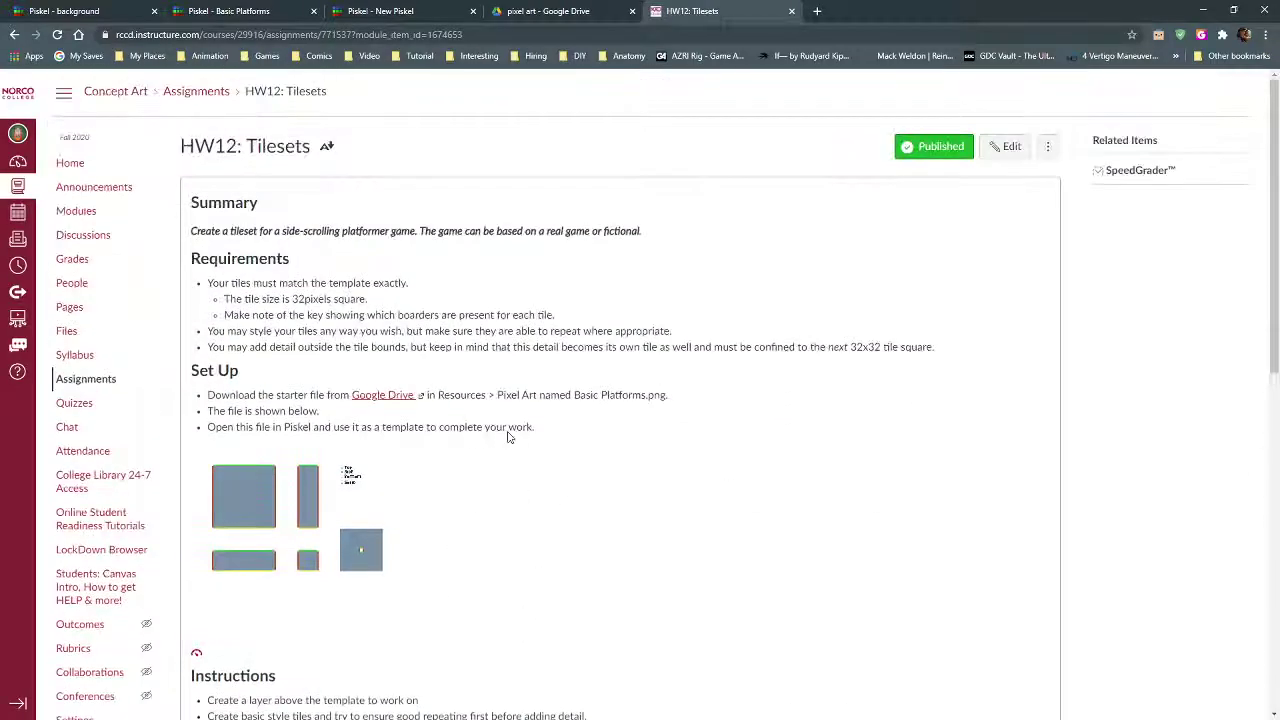
pyautogui.click(548, 11)
pyautogui.click(381, 10)
pyautogui.click(249, 8)
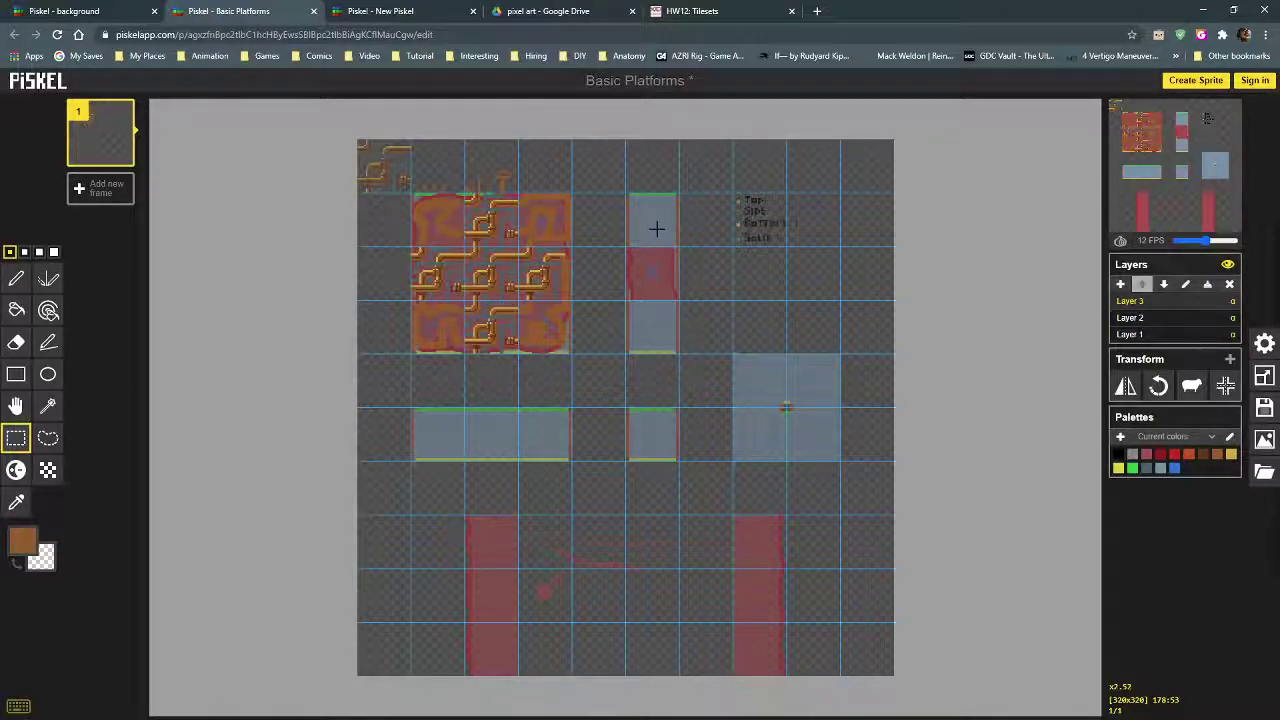
pyautogui.scroll(5, 626, 294)
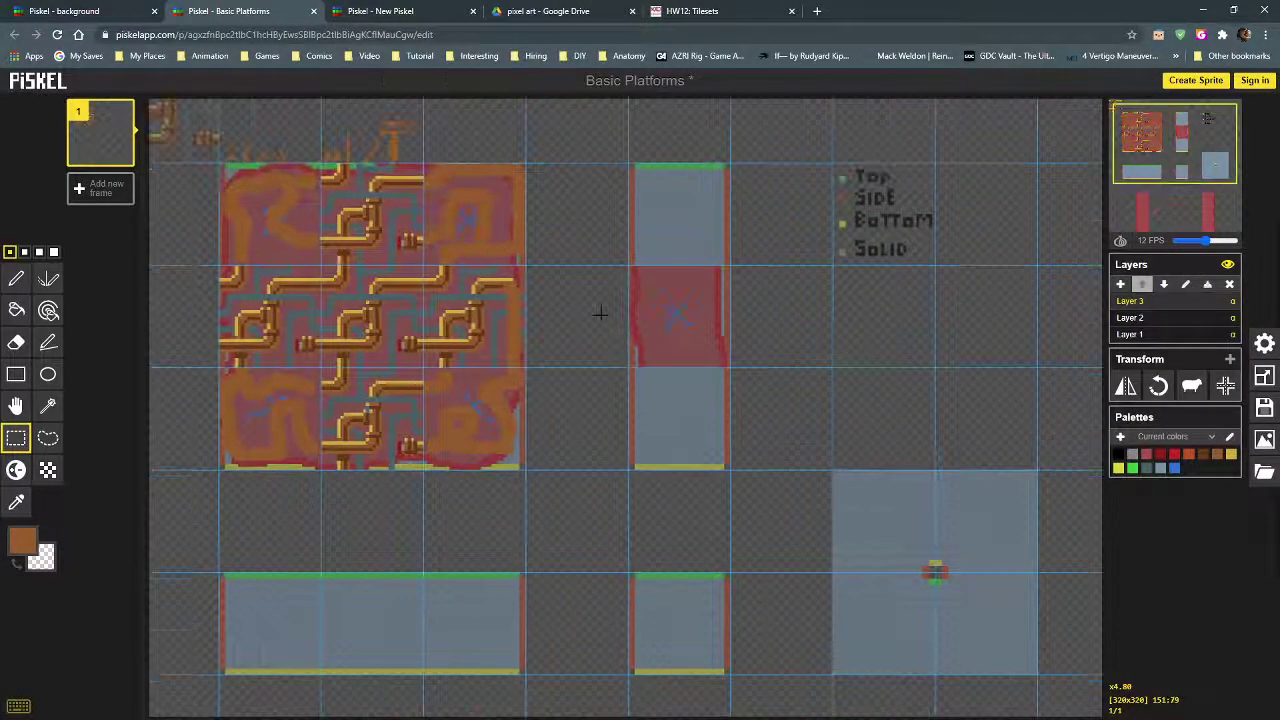
pyautogui.scroll(-2, 603, 314)
pyautogui.scroll(-1, 581, 364)
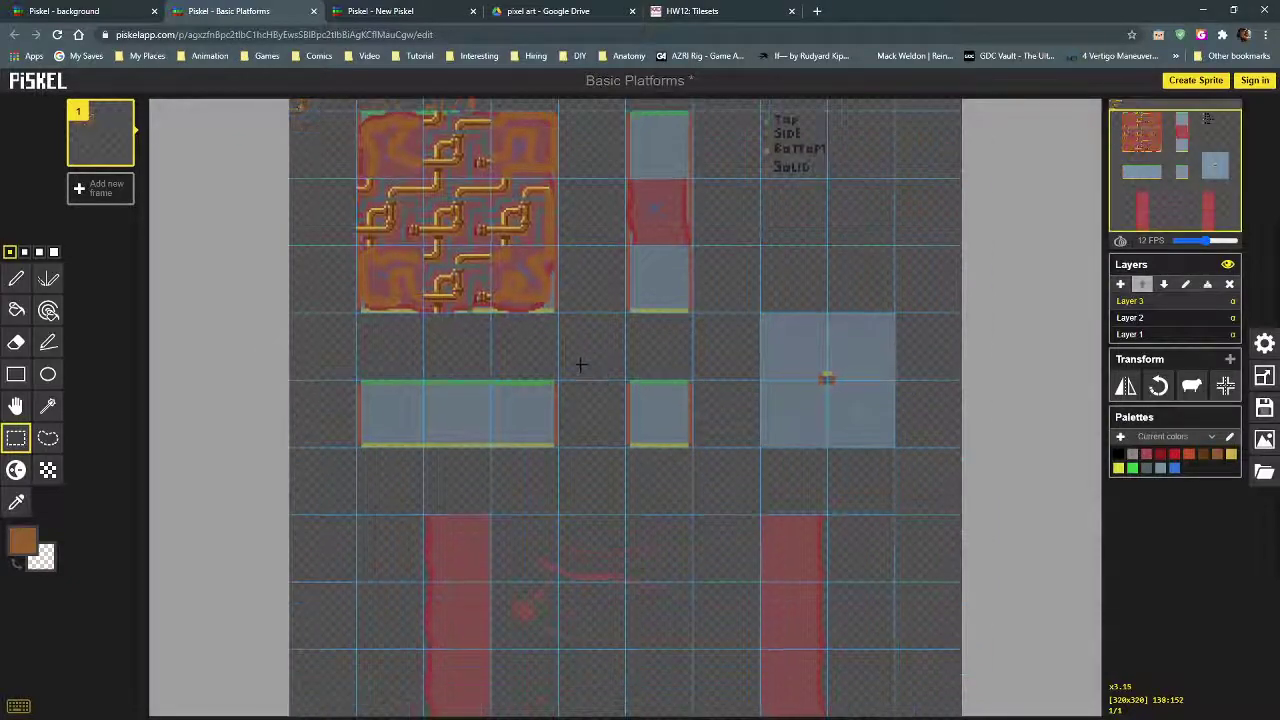
pyautogui.scroll(2, 606, 400)
pyautogui.scroll(-1, 603, 352)
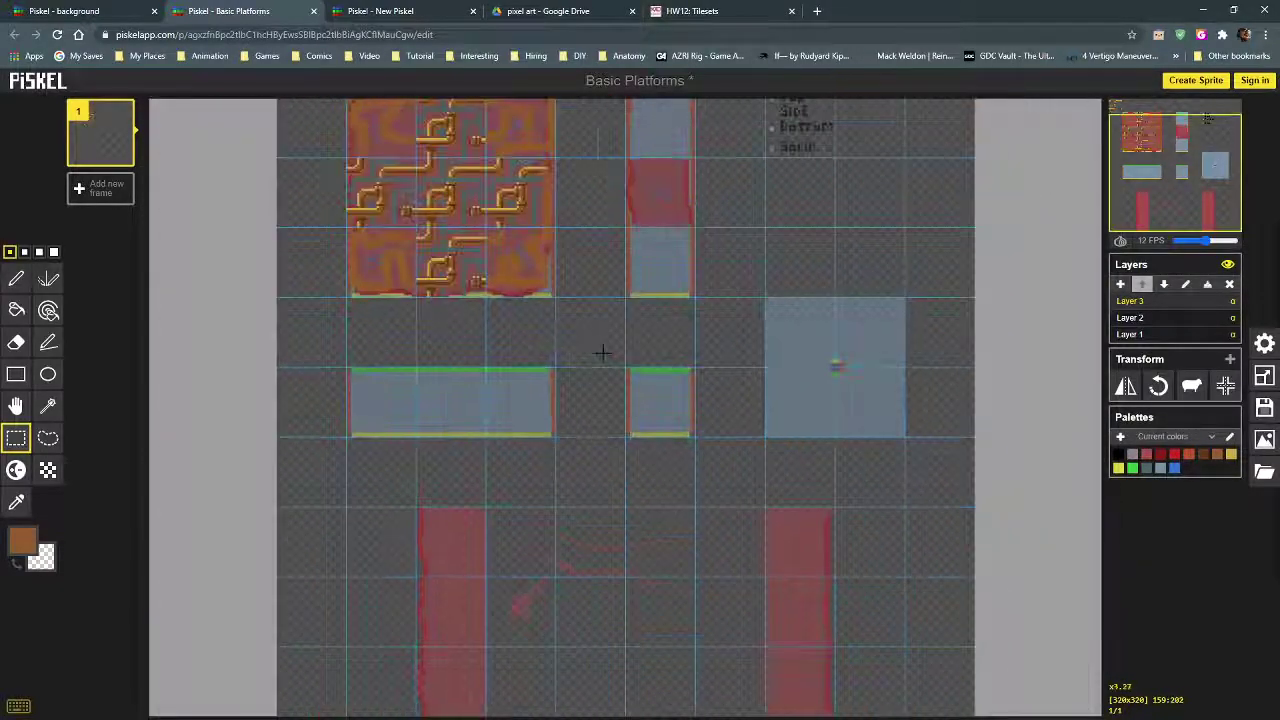
pyautogui.scroll(3, 602, 345)
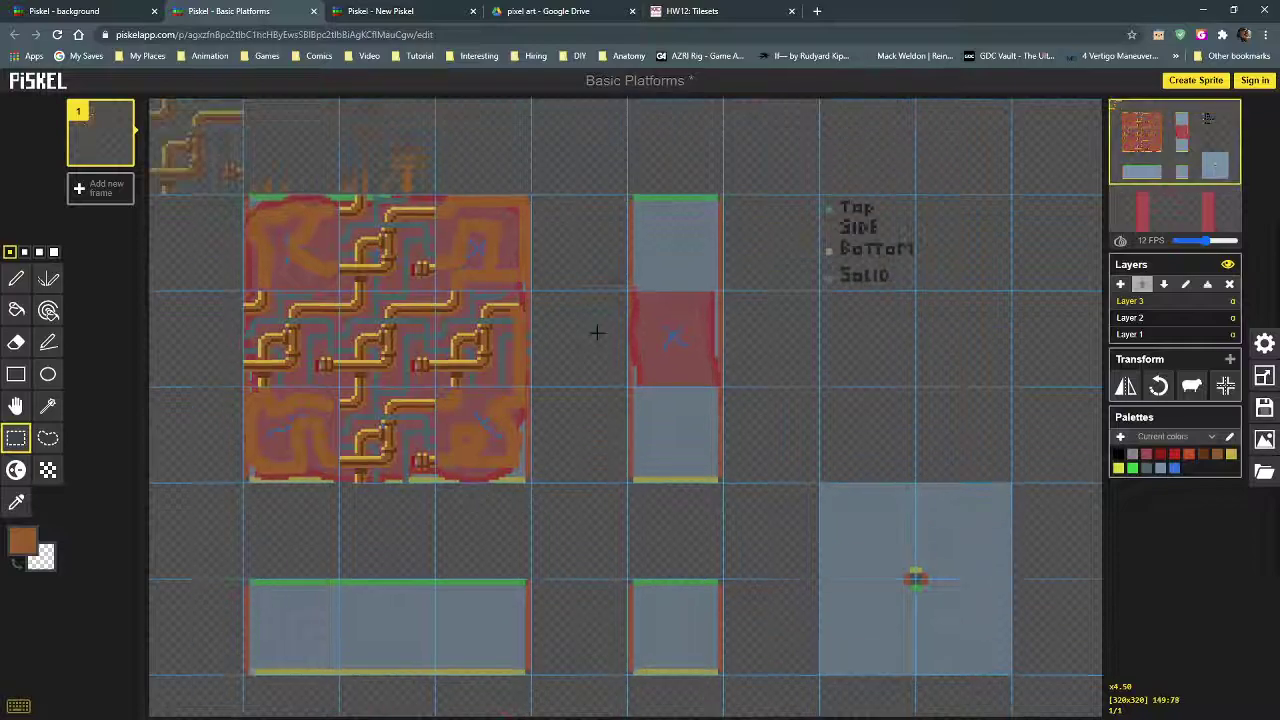